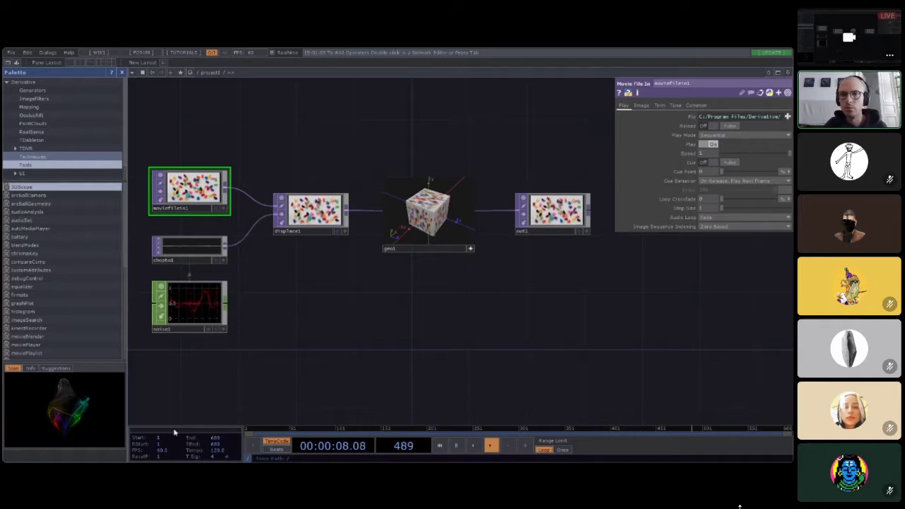
Step: Delete all existing operators from the project network
{"action": "key", "text": "ctrl+a"}
{"action": "key", "text": "Delete"}
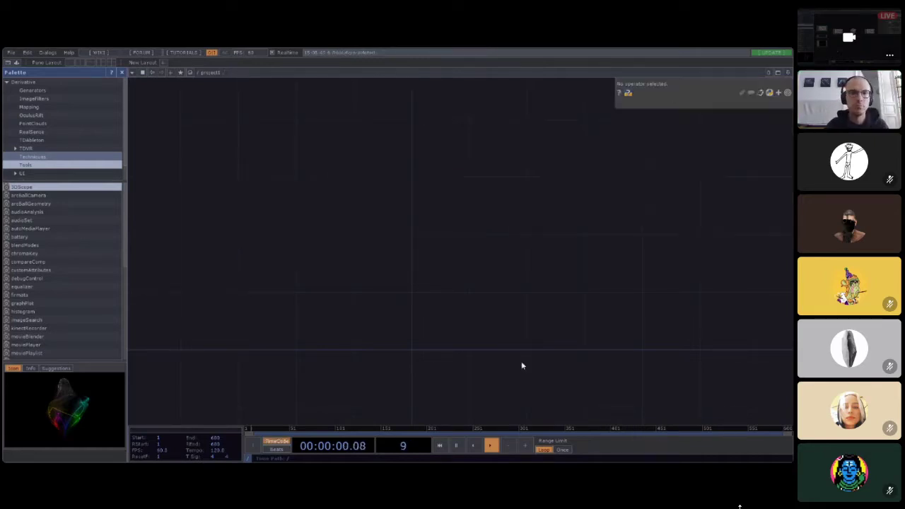
{"action": "key", "text": "h"}
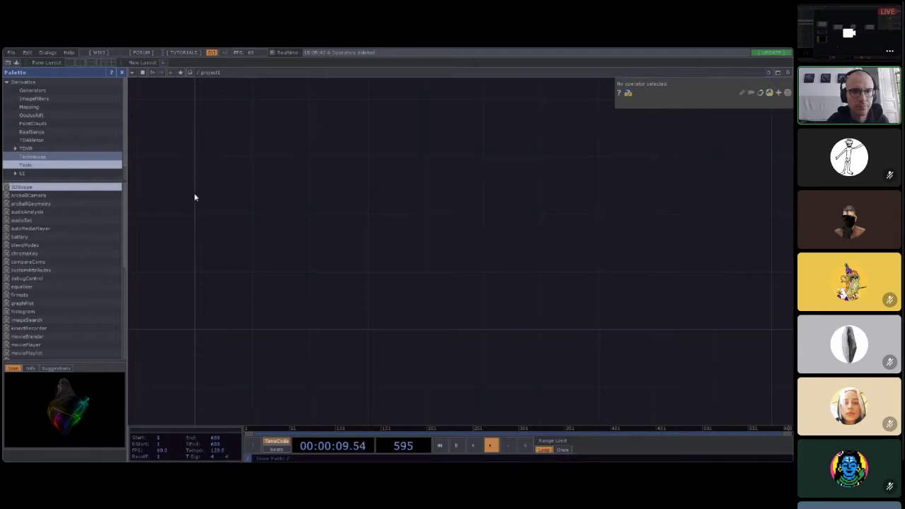
Step: Add a Blur TOP to the empty network
{"action": "key", "text": "ctrl+v"}
{"action": "left_click", "coordinate": [243, 300]}
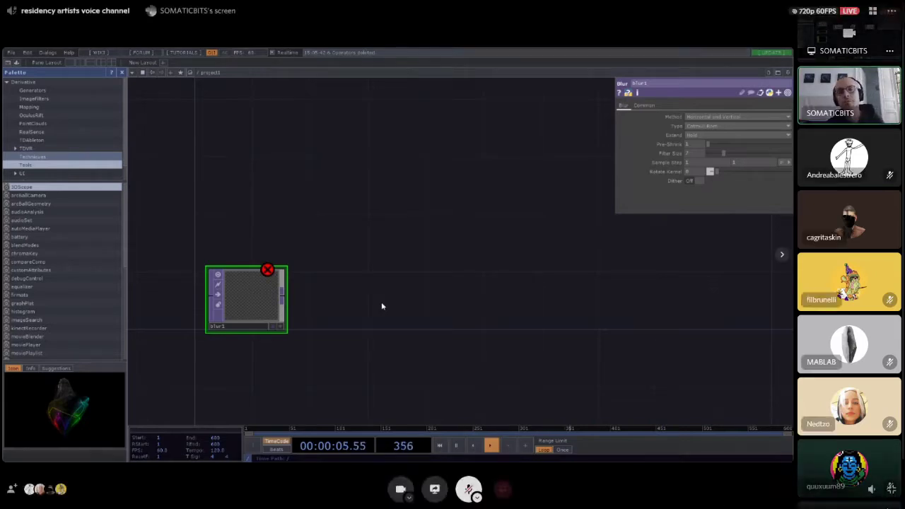
{"action": "left_click_drag", "start_coordinate": [382, 303], "coordinate": [647, 271]}
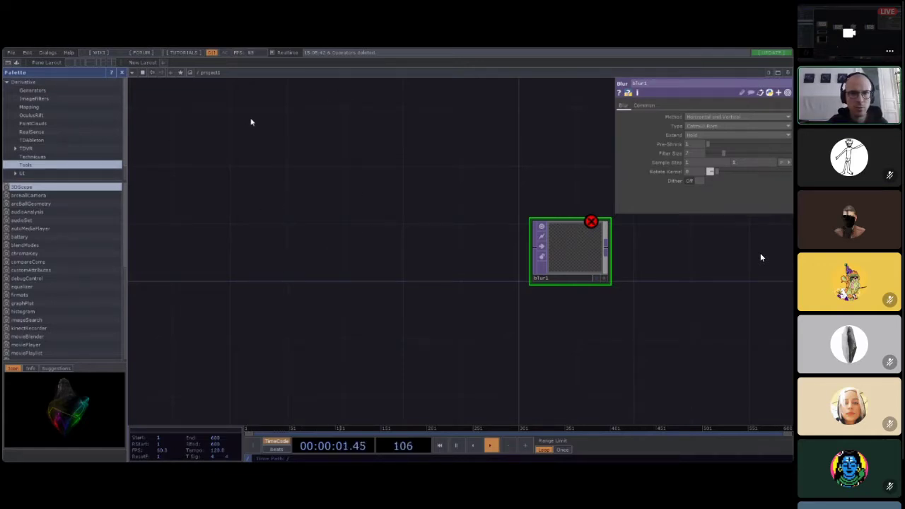
Step: Add a Movie File In TOP with the banana image and connect its output to the Blur's input
{"action": "key", "text": "ctrl+v"}
{"action": "left_click", "coordinate": [382, 260]}
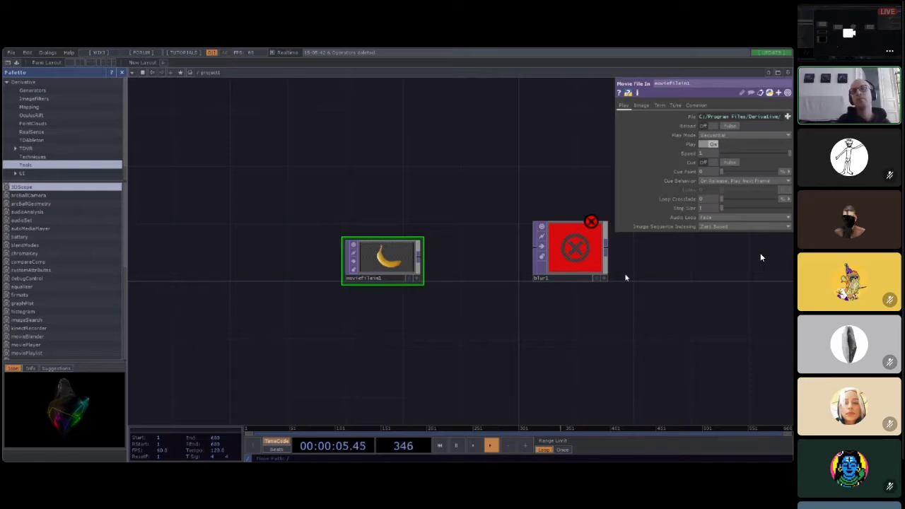
{"action": "left_click_drag", "start_coordinate": [421, 256], "coordinate": [534, 245]}
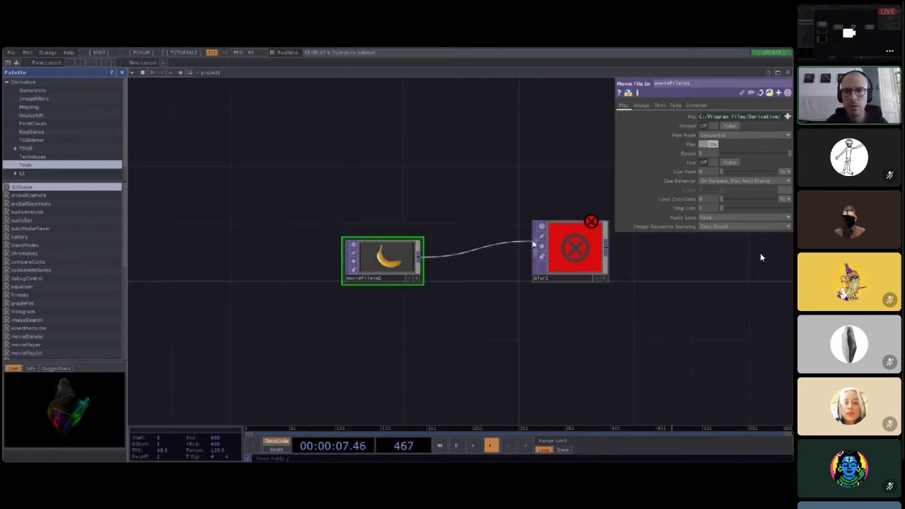
{"action": "left_click_drag", "start_coordinate": [574, 296], "coordinate": [508, 302]}
{"action": "scroll", "coordinate": [525, 281], "scroll_direction": "up", "scroll_amount": 6}
{"action": "right_click_drag", "start_coordinate": [630, 283], "coordinate": [651, 374]}
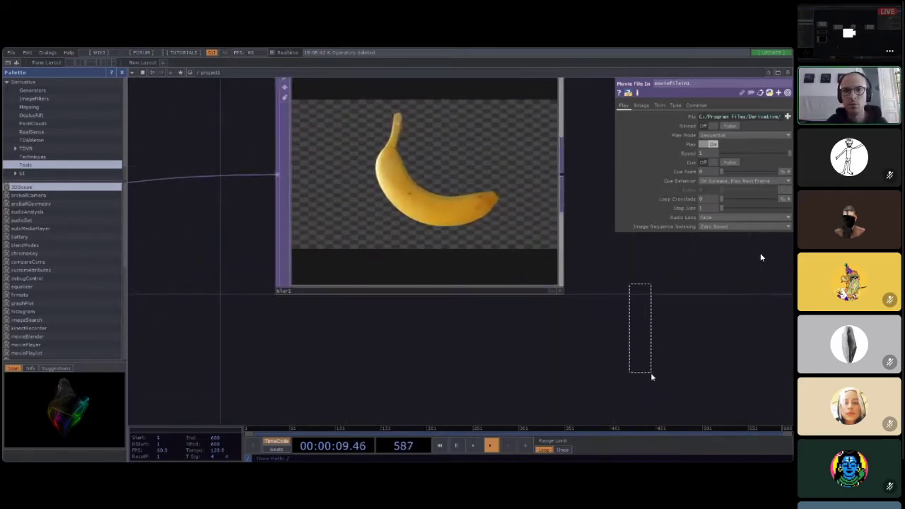
Step: Try the Blur with Filter Size 32 and Pre-Shrink 3 on the banana image, and delete the Blur operator
{"action": "left_click", "coordinate": [493, 196]}
{"action": "left_click_drag", "start_coordinate": [721, 153], "coordinate": [790, 153]}
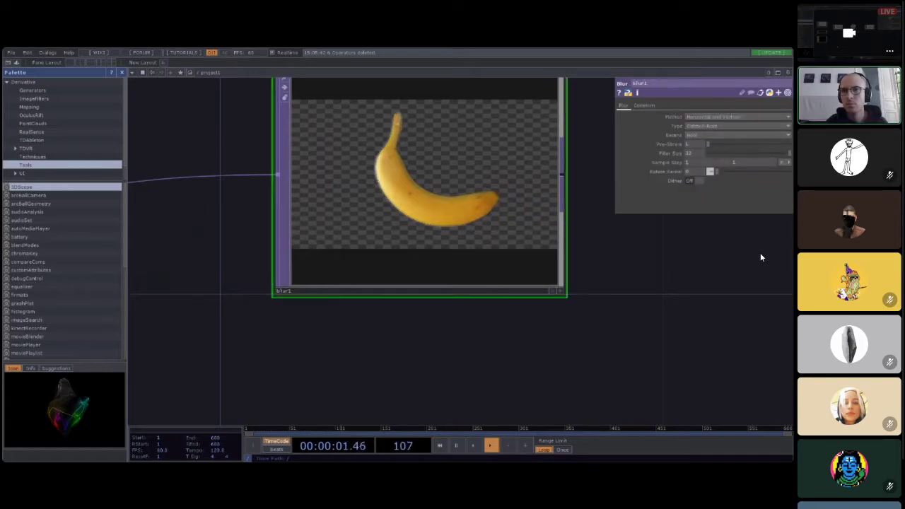
{"action": "left_click_drag", "start_coordinate": [709, 145], "coordinate": [731, 147]}
{"action": "scroll", "coordinate": [622, 290], "scroll_direction": "down", "scroll_amount": 3}
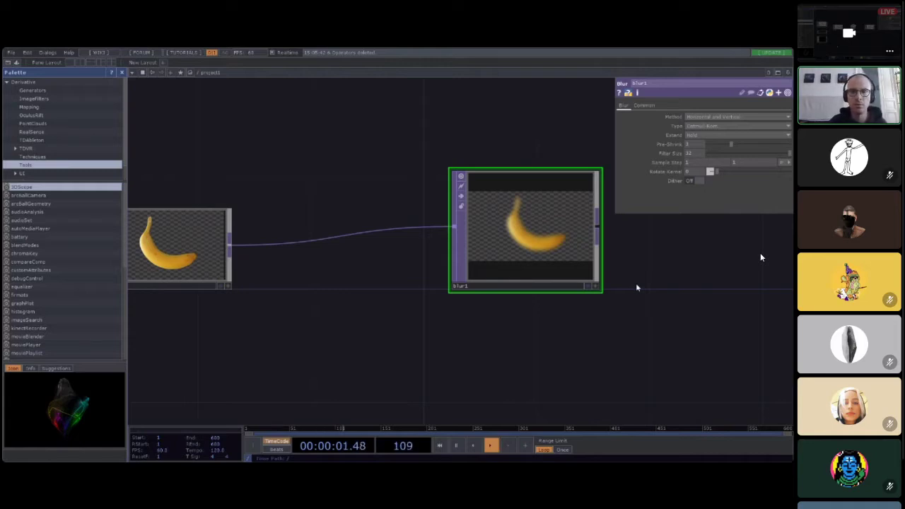
{"action": "key", "text": "Delete"}
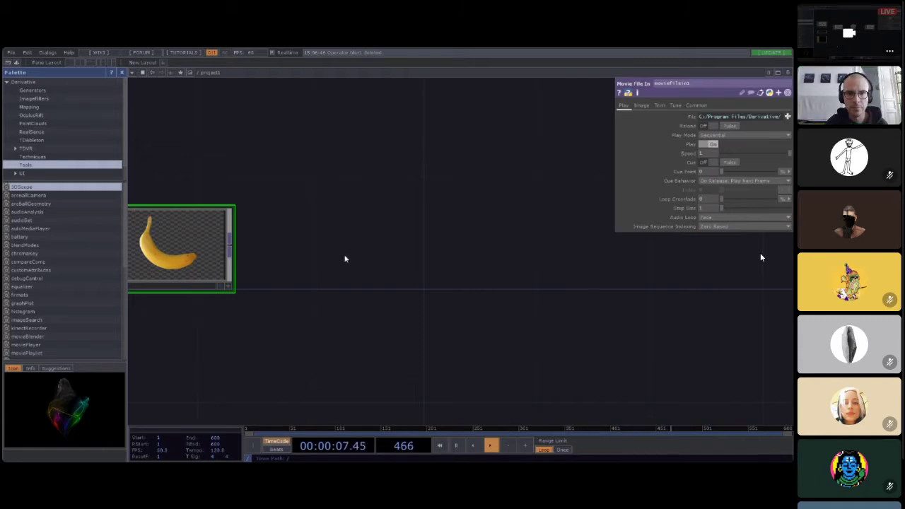
Step: Place a Circle TOP beside the banana image and delete it again
{"action": "left_click", "coordinate": [487, 238]}
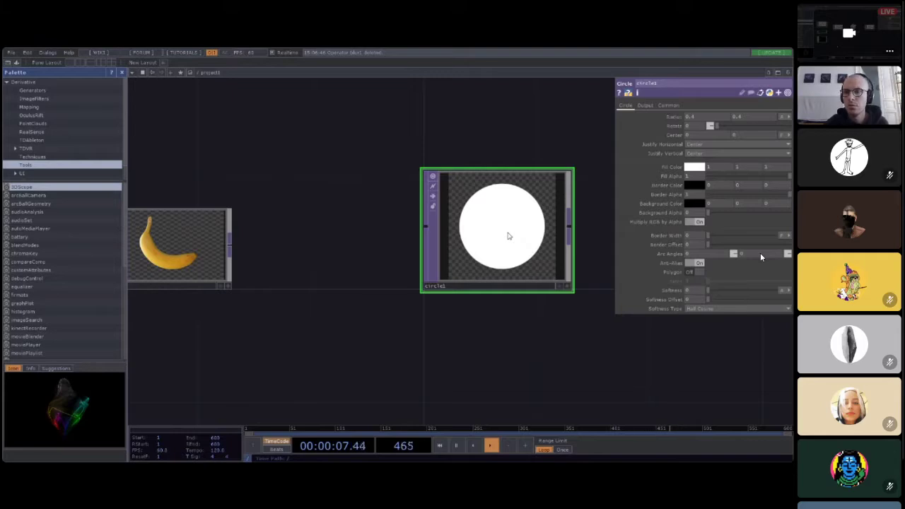
{"action": "key", "text": "Delete"}
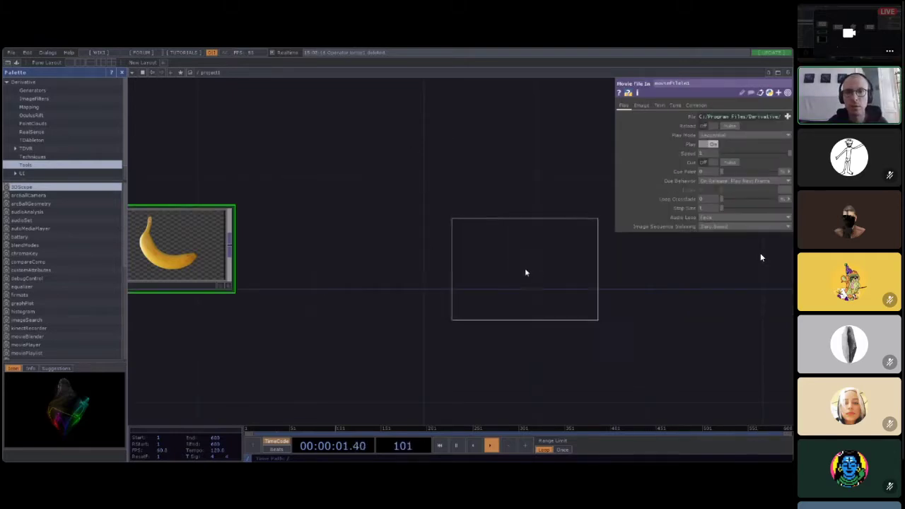
Step: Add a Composite TOP and connect the Movie File In's output to it
{"action": "left_click", "coordinate": [498, 233]}
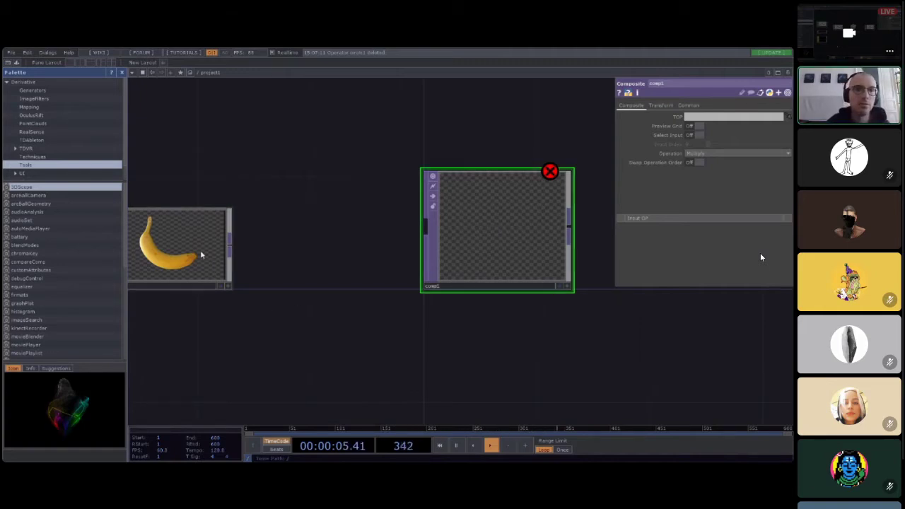
{"action": "left_click_drag", "start_coordinate": [202, 238], "coordinate": [422, 230]}
{"action": "left_click_drag", "start_coordinate": [279, 325], "coordinate": [396, 334]}
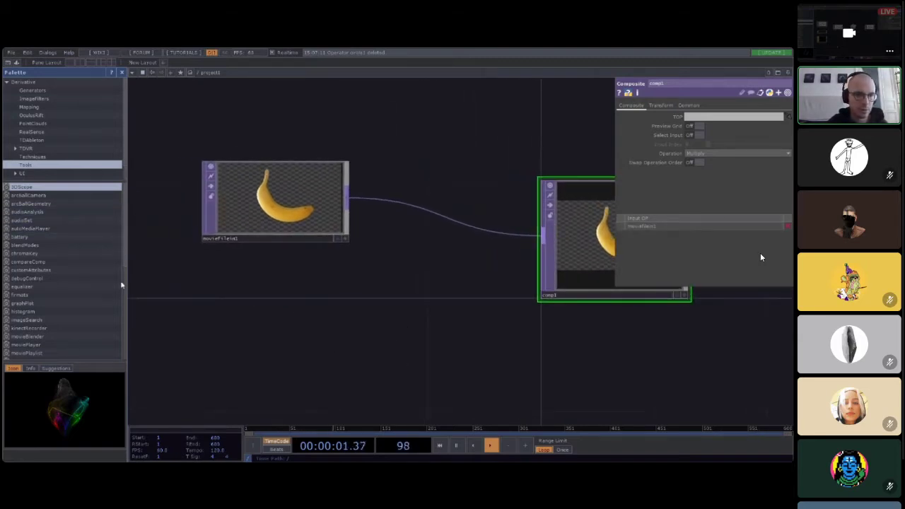
Step: Add a Circle TOP below the Movie File In and connect it as the Composite's second input
{"action": "left_click", "coordinate": [273, 329]}
{"action": "left_click_drag", "start_coordinate": [348, 319], "coordinate": [542, 242]}
{"action": "left_click_drag", "start_coordinate": [448, 316], "coordinate": [298, 317]}
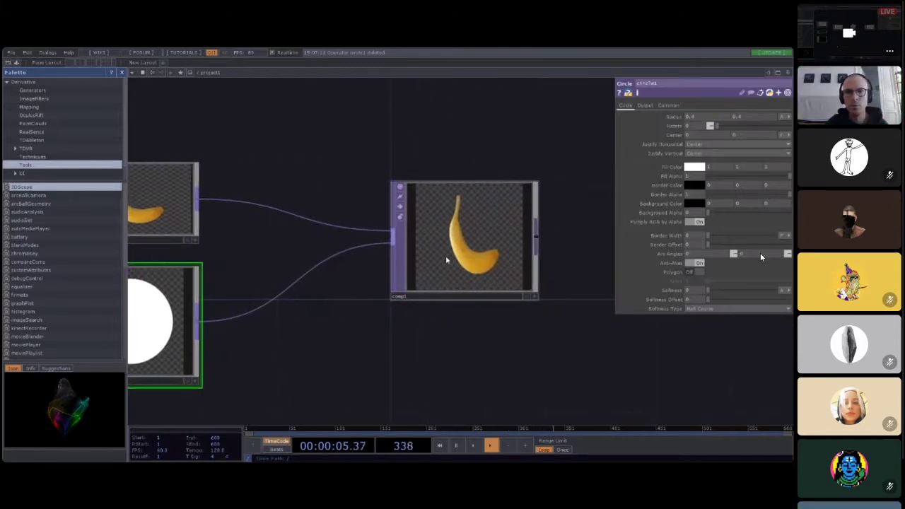
Step: Compare the Composite's image and parameters with those of its circle and banana inputs
{"action": "left_click_drag", "start_coordinate": [263, 365], "coordinate": [301, 363]}
{"action": "scroll", "coordinate": [301, 364], "scroll_direction": "up", "scroll_amount": 2}
{"action": "right_click", "coordinate": [301, 363]}
{"action": "left_click", "coordinate": [530, 355]}
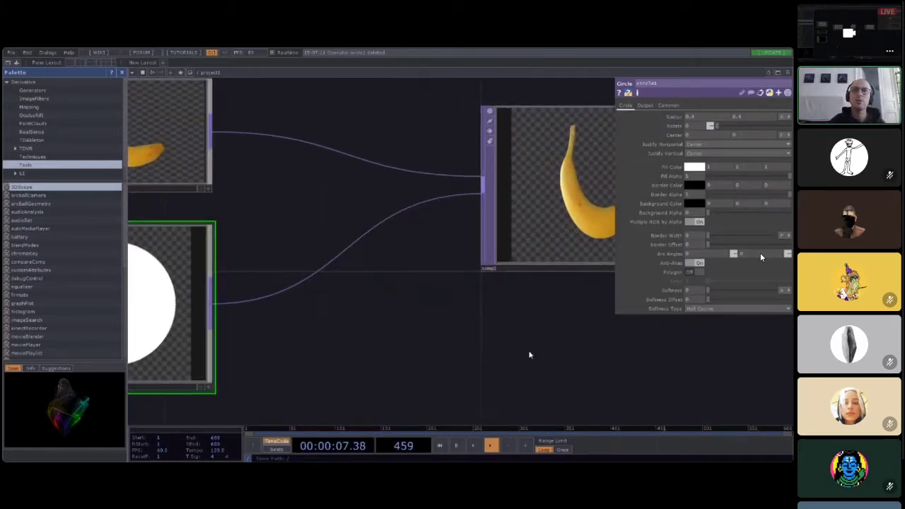
{"action": "key", "text": "h"}
{"action": "left_click", "coordinate": [309, 239]}
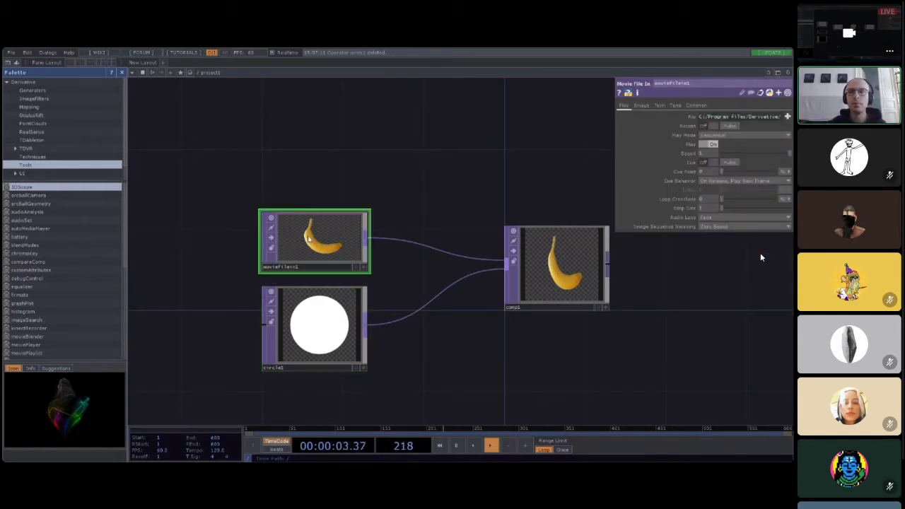
{"action": "scroll", "coordinate": [573, 233], "scroll_direction": "up", "scroll_amount": 3}
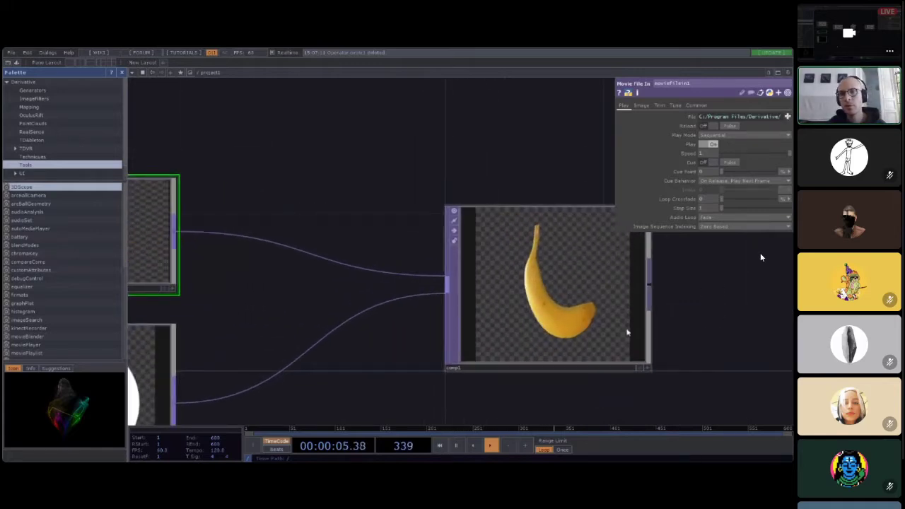
{"action": "left_click_drag", "start_coordinate": [723, 320], "coordinate": [714, 278]}
{"action": "left_click", "coordinate": [545, 248]}
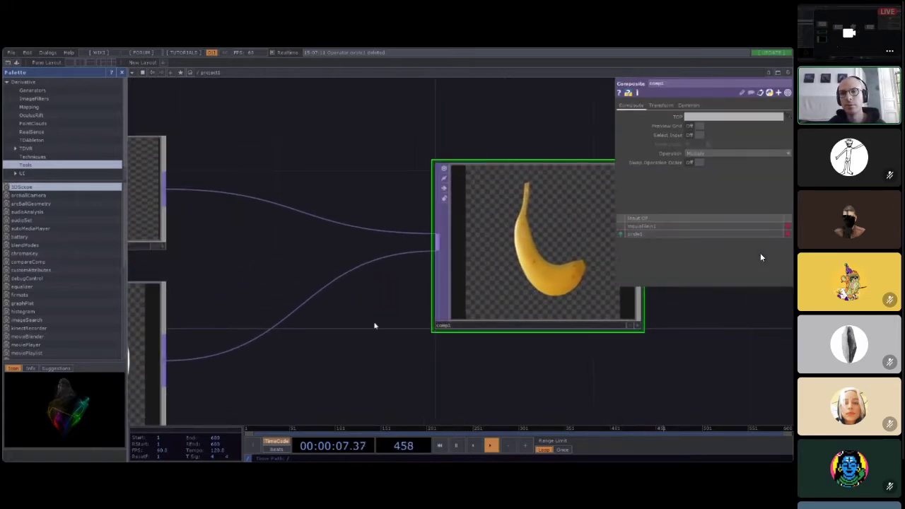
{"action": "scroll", "coordinate": [420, 327], "scroll_direction": "down", "scroll_amount": 3}
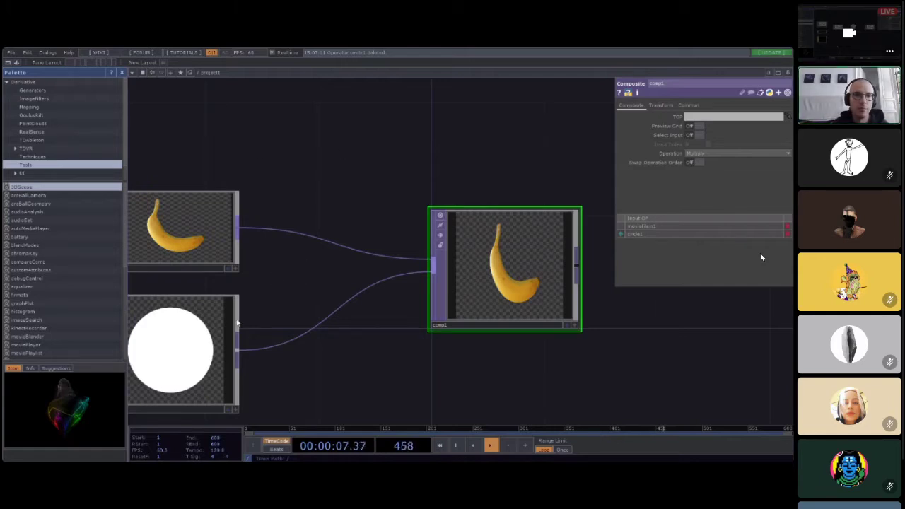
{"action": "left_click", "coordinate": [236, 323]}
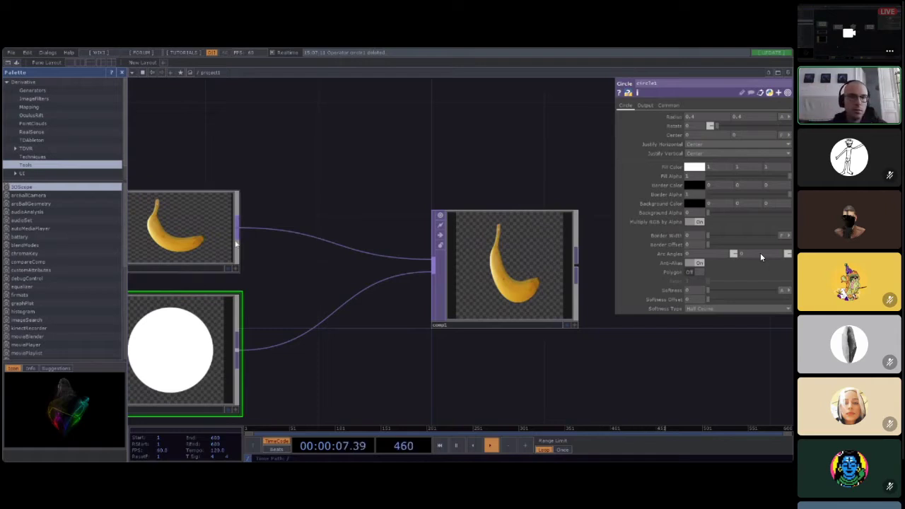
{"action": "left_click", "coordinate": [170, 211]}
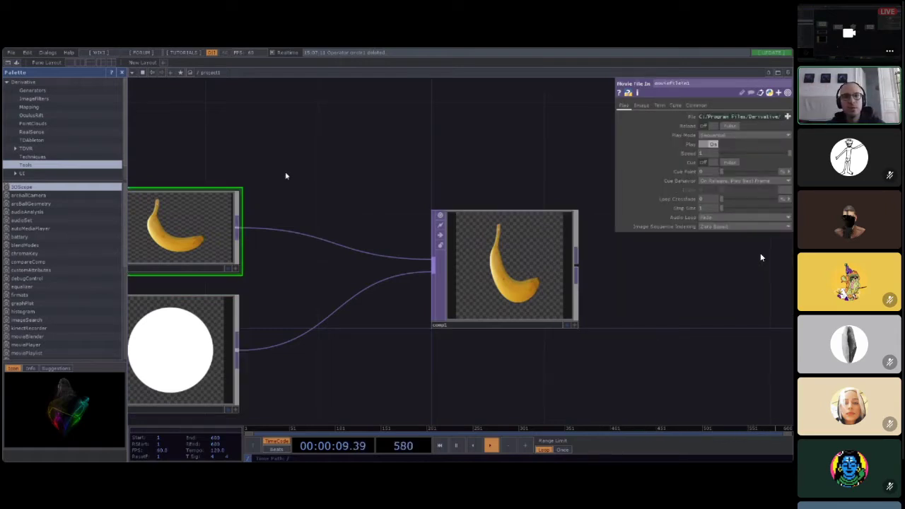
Step: Set the Movie File In's Output Resolution to Custom Resolution at 256 by 256
{"action": "left_click", "coordinate": [697, 106]}
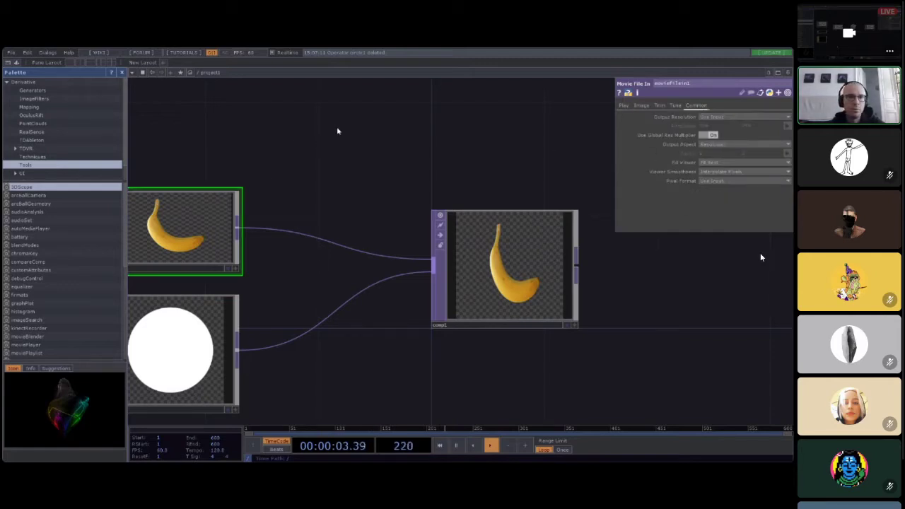
{"action": "right_click_drag", "start_coordinate": [279, 159], "coordinate": [392, 154]}
{"action": "right_click_drag", "start_coordinate": [338, 203], "coordinate": [447, 198]}
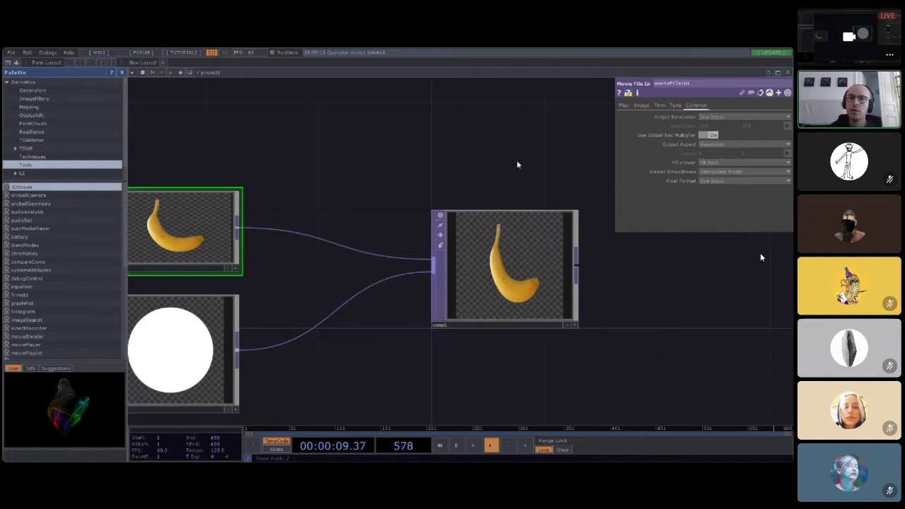
{"action": "scroll", "coordinate": [254, 206], "scroll_direction": "up", "scroll_amount": 3}
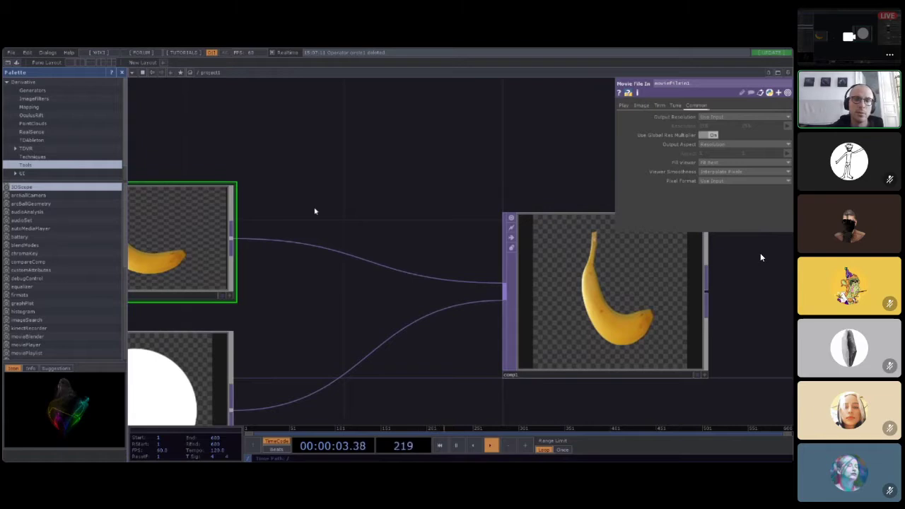
{"action": "left_click", "coordinate": [728, 118]}
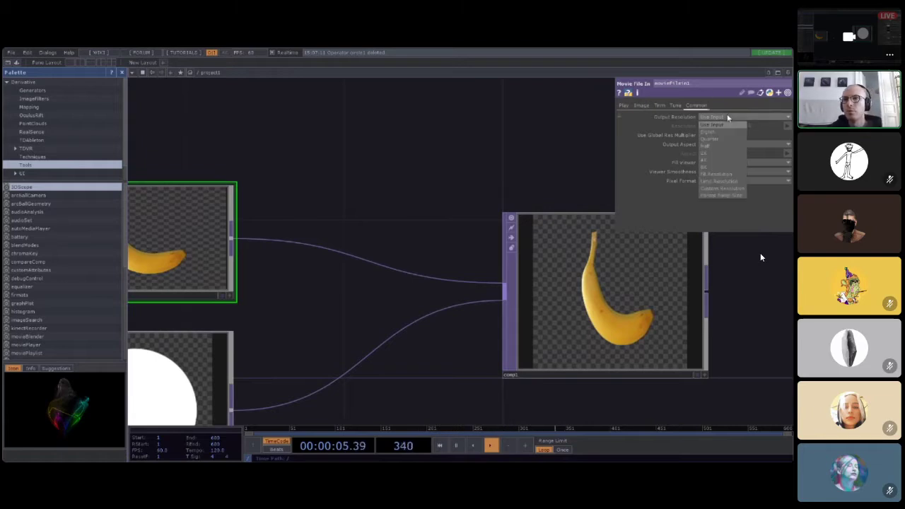
{"action": "left_click", "coordinate": [725, 191]}
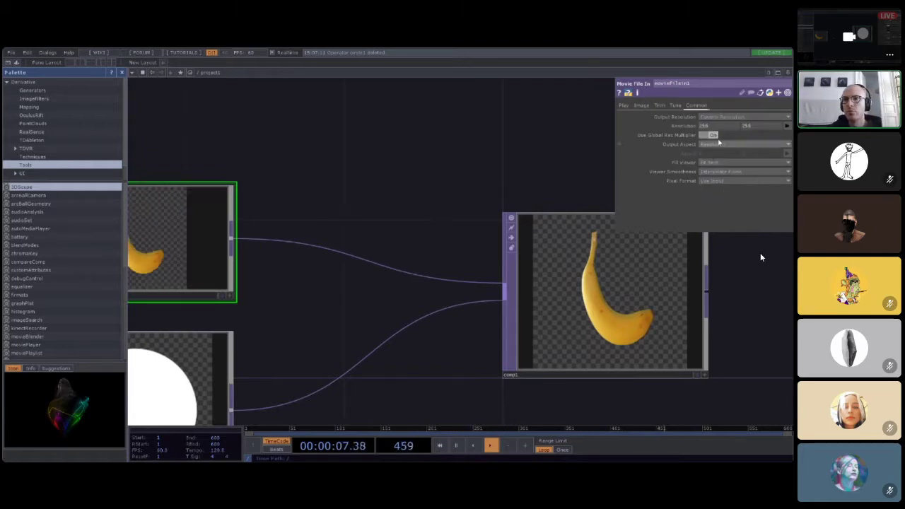
{"action": "left_click_drag", "start_coordinate": [351, 196], "coordinate": [481, 167]}
{"action": "left_click_drag", "start_coordinate": [425, 297], "coordinate": [420, 270]}
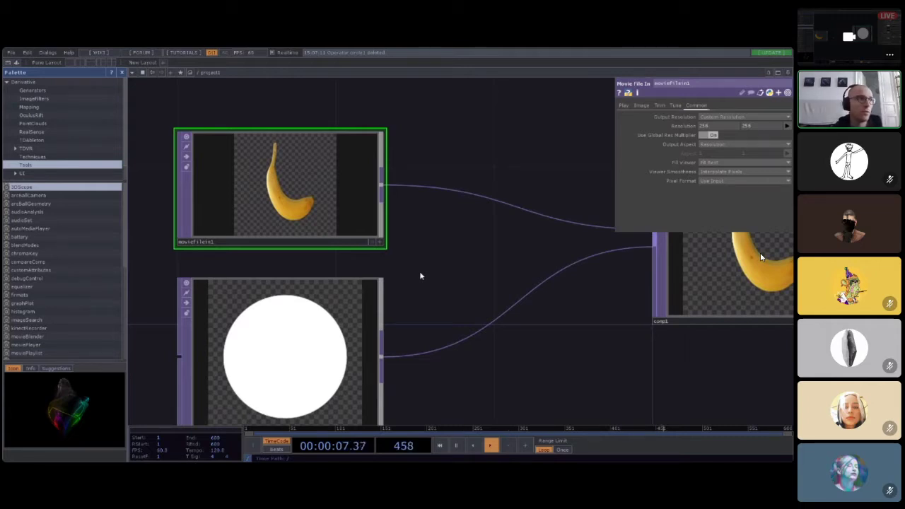
Step: Return the Movie File In's Output Resolution to Use Input
{"action": "scroll", "coordinate": [437, 260], "scroll_direction": "down", "scroll_amount": 3}
{"action": "left_click", "coordinate": [734, 117]}
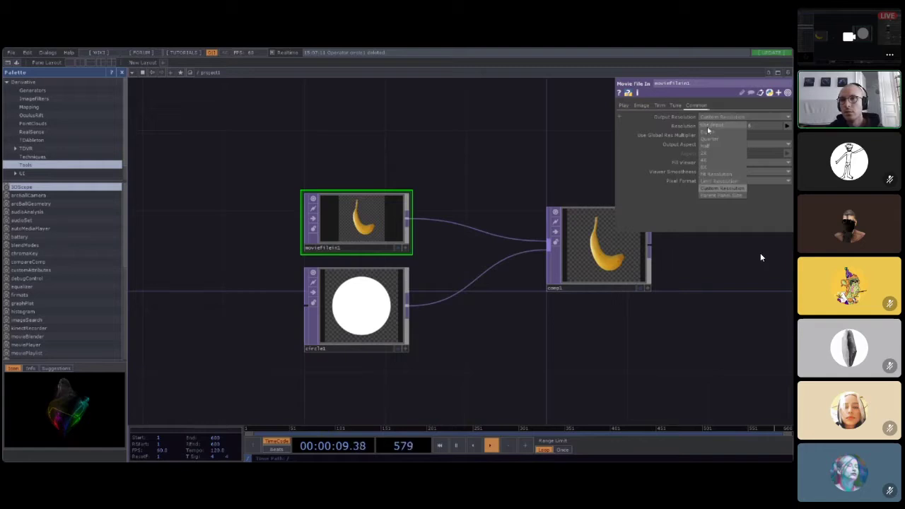
{"action": "left_click", "coordinate": [710, 126]}
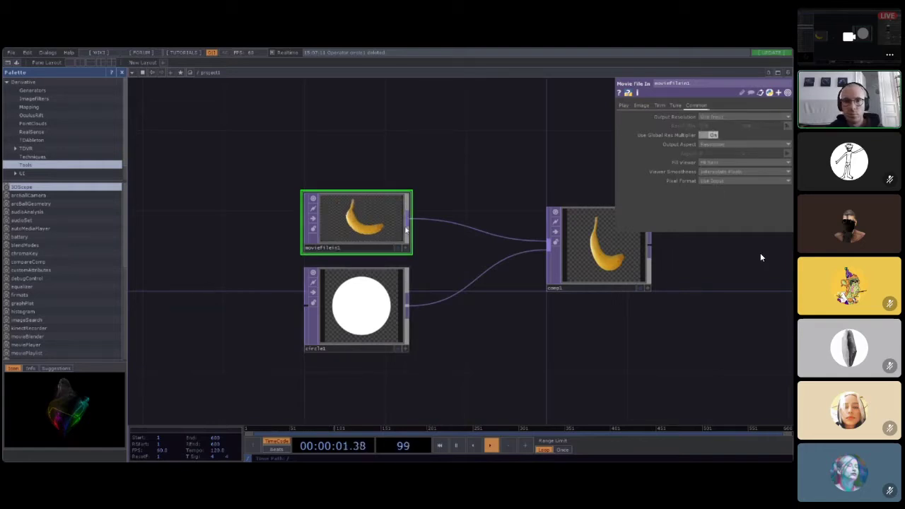
Step: Move the Composite operator farther from its two inputs to make room between them
{"action": "left_click_drag", "start_coordinate": [591, 249], "coordinate": [754, 248]}
{"action": "right_click_drag", "start_coordinate": [632, 316], "coordinate": [571, 337]}
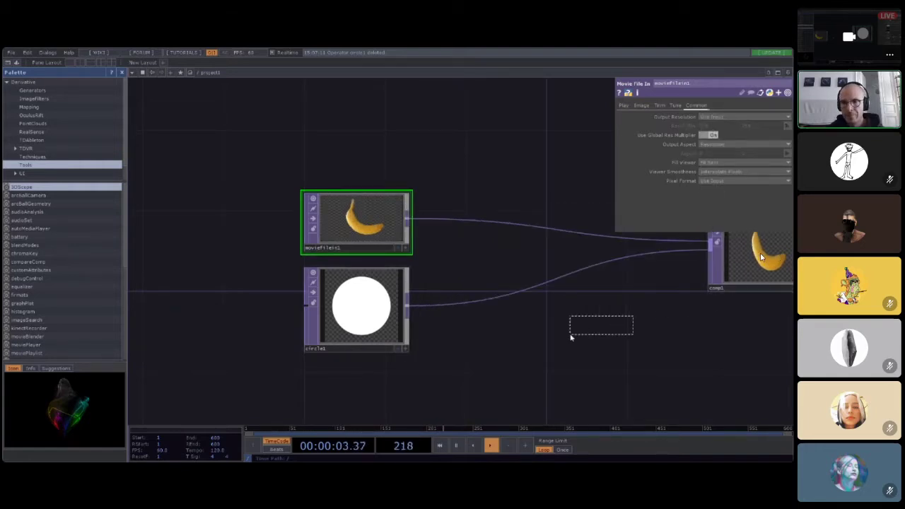
{"action": "mouse_move", "coordinate": [567, 299]}
{"action": "right_mouse_down"}
{"action": "mouse_move", "coordinate": [534, 320]}
{"action": "mouse_move", "coordinate": [522, 348]}
{"action": "right_mouse_up"}
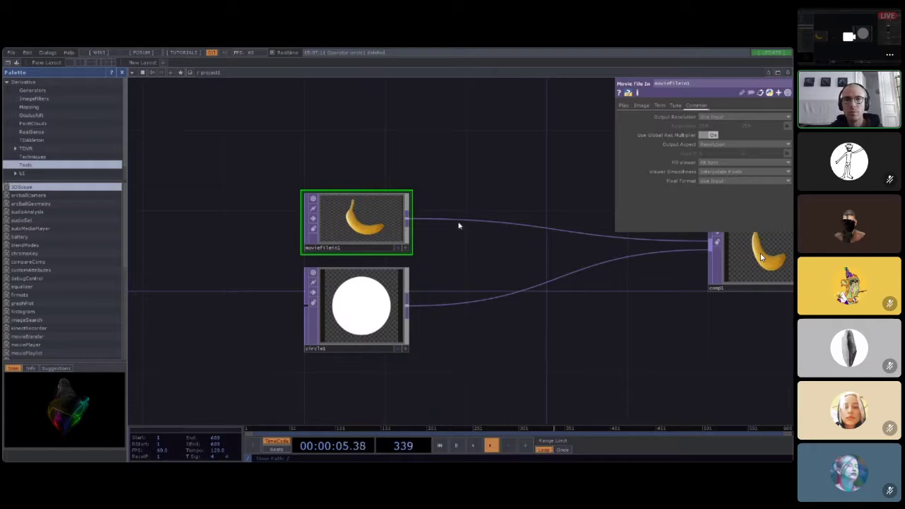
Step: Insert a Crop TOP on the wire between the Movie File In and the Composite, and select the Movie File In
{"action": "right_click", "coordinate": [460, 222]}
{"action": "left_click", "coordinate": [473, 213]}
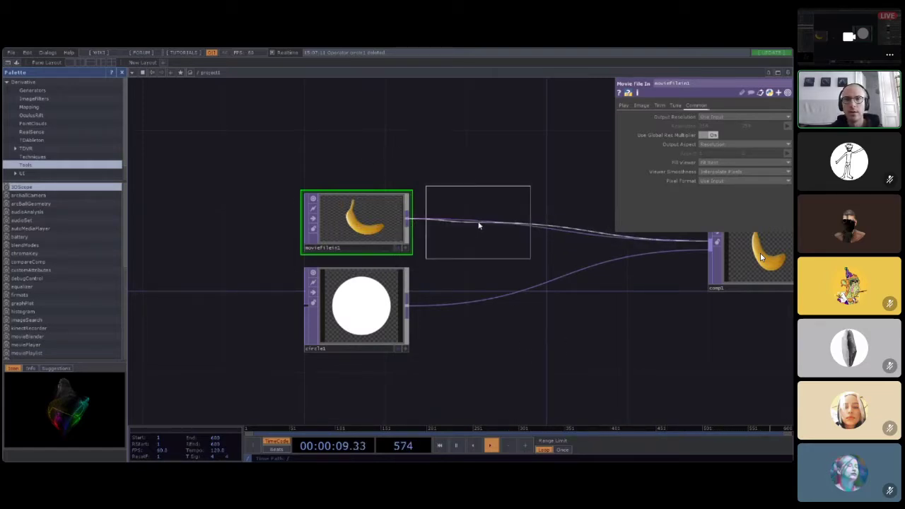
{"action": "left_click", "coordinate": [479, 225]}
{"action": "right_click", "coordinate": [482, 267]}
{"action": "left_click", "coordinate": [465, 275]}
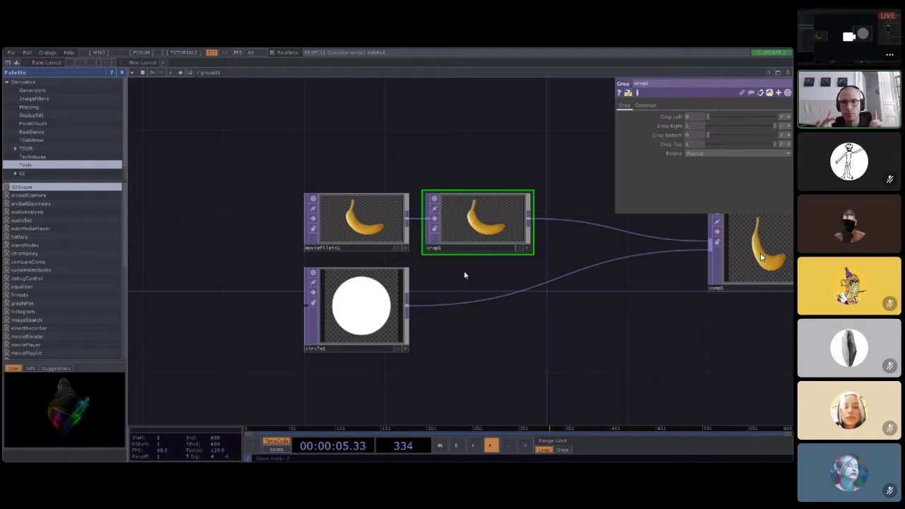
{"action": "left_click", "coordinate": [391, 212]}
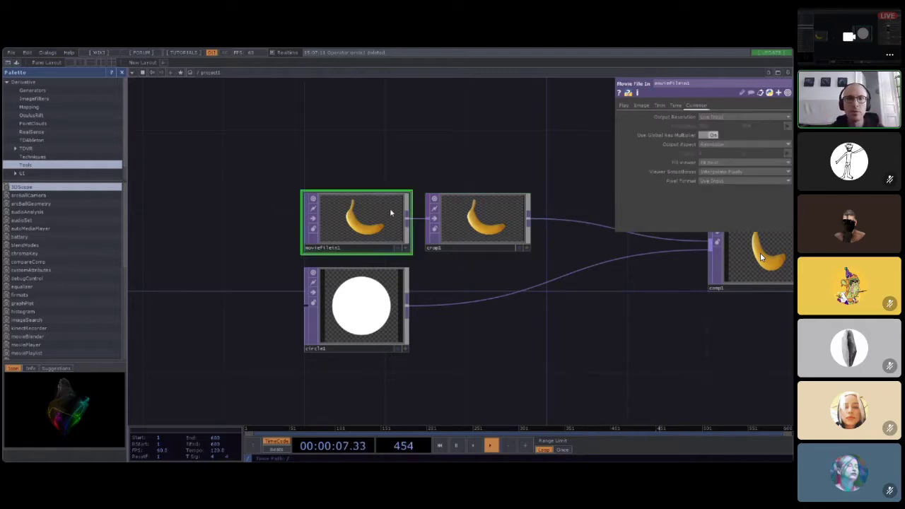
Step: Check the Movie File In's info readout for its resolution, and close it
{"action": "right_click", "coordinate": [372, 211]}
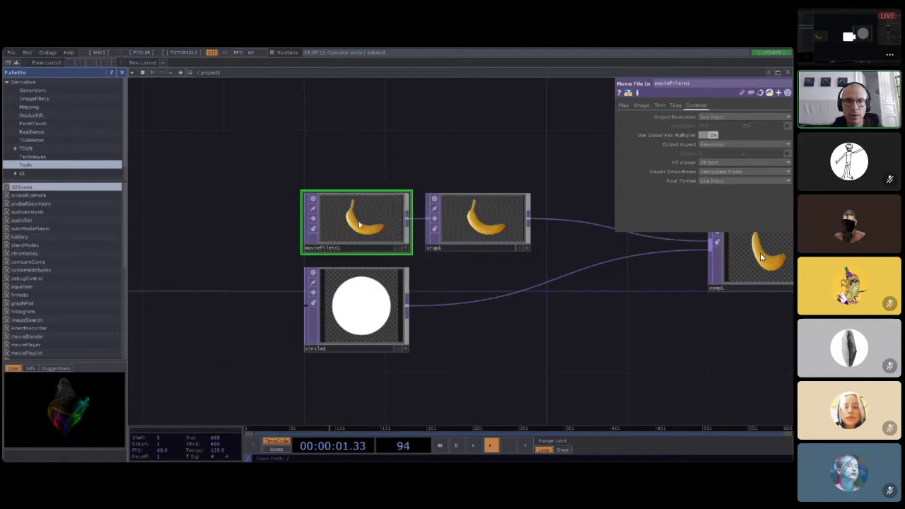
{"action": "right_click", "coordinate": [363, 214]}
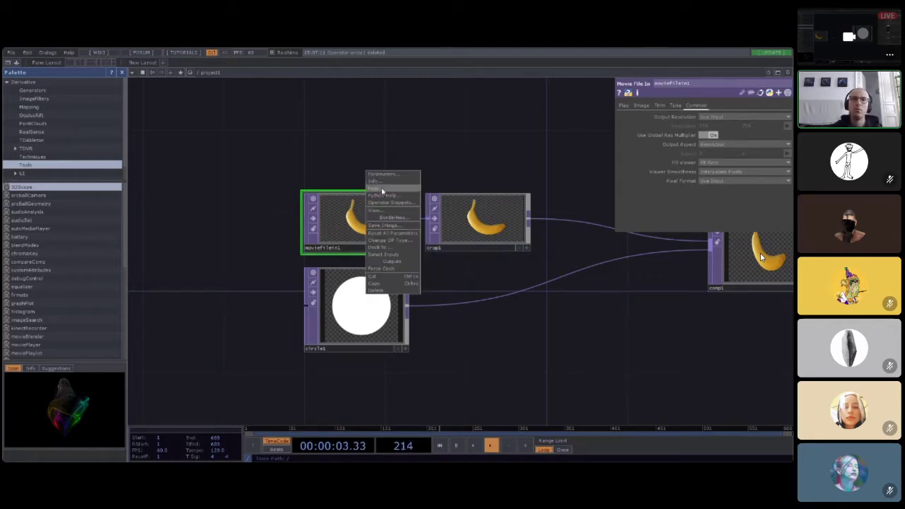
{"action": "left_click", "coordinate": [375, 181]}
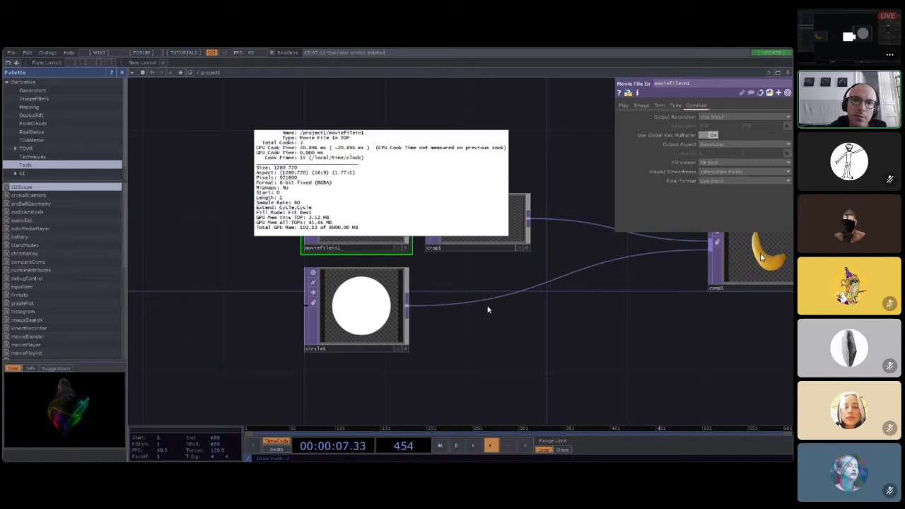
{"action": "left_click", "coordinate": [539, 336]}
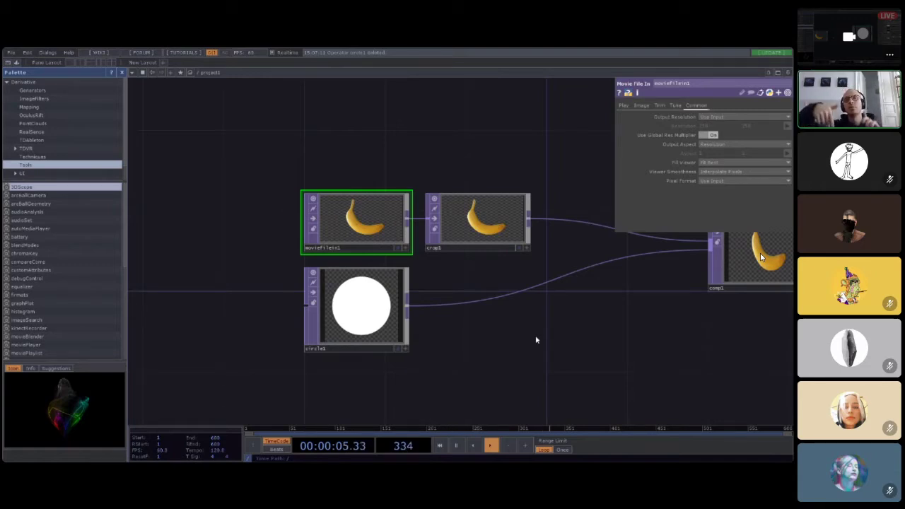
Step: Select the Crop operator and switch its Crop Right unit to Pixels
{"action": "left_click", "coordinate": [498, 225]}
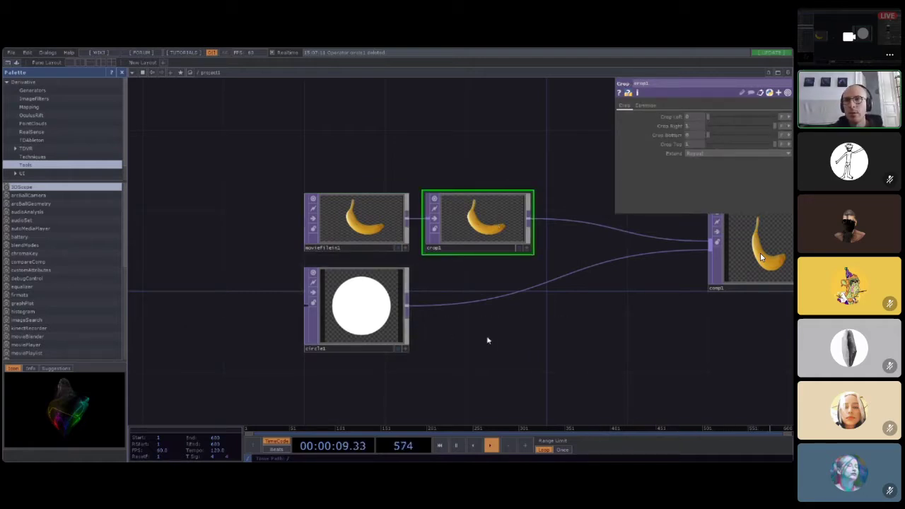
{"action": "scroll", "coordinate": [502, 207], "scroll_direction": "up", "scroll_amount": 3}
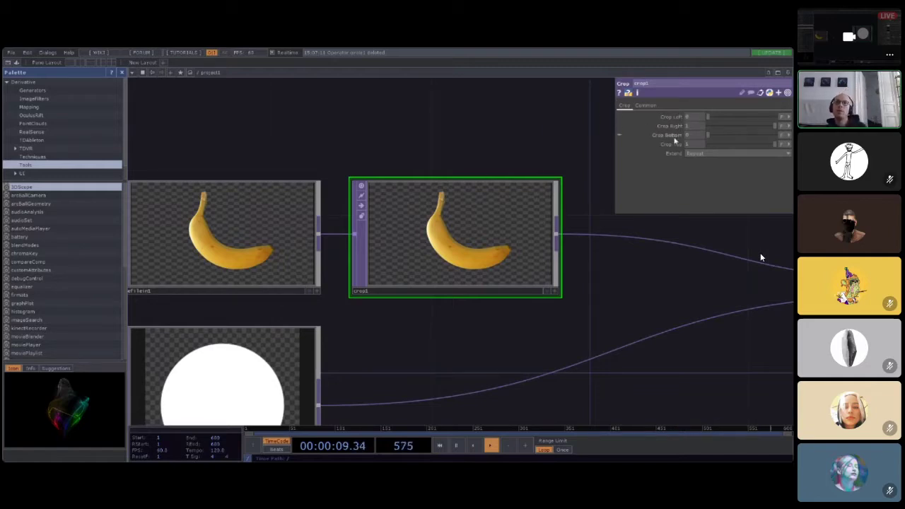
{"action": "left_click", "coordinate": [785, 126]}
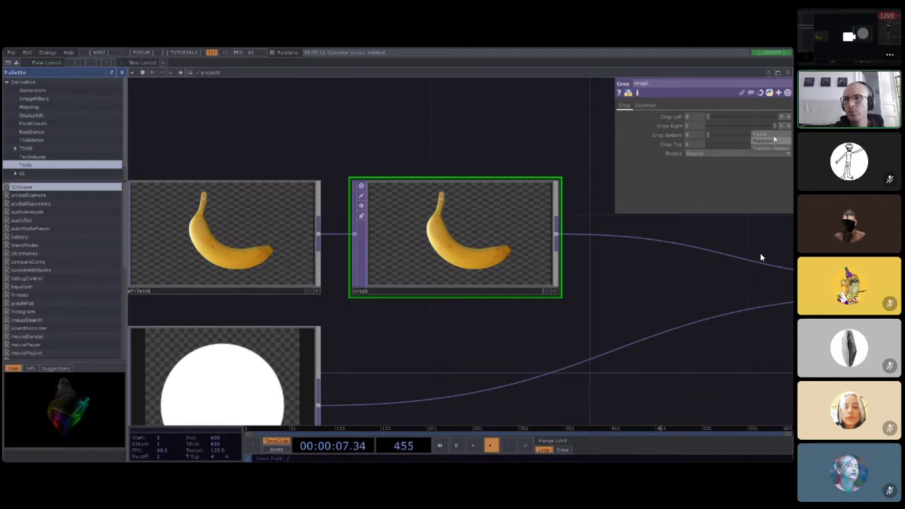
{"action": "left_click", "coordinate": [774, 135]}
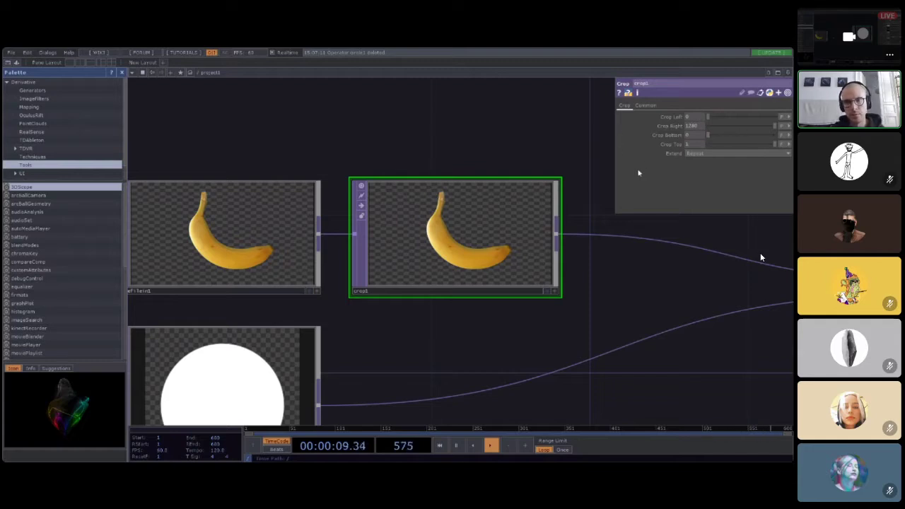
Step: Try different Crop Left and Crop Right values, and return them to 0 and 1280
{"action": "left_click", "coordinate": [777, 117]}
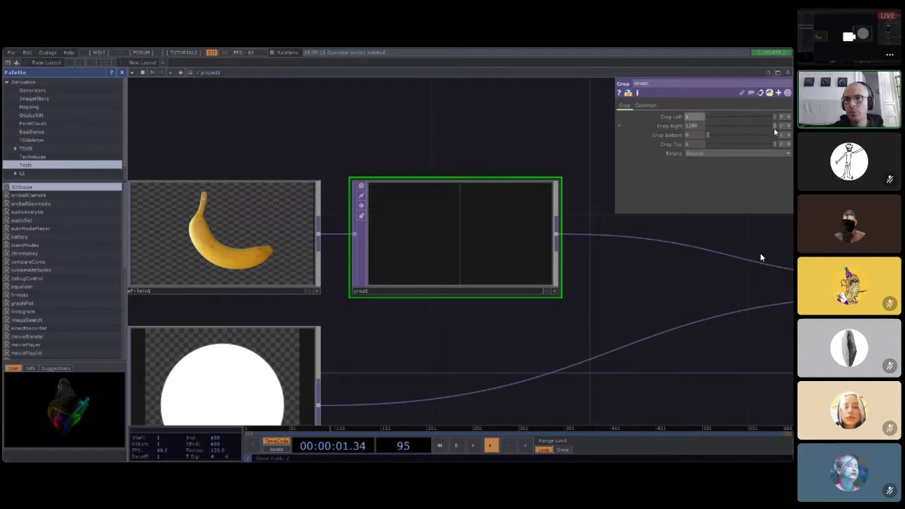
{"action": "left_click_drag", "start_coordinate": [772, 115], "coordinate": [678, 124]}
{"action": "left_click_drag", "start_coordinate": [775, 125], "coordinate": [730, 126]}
{"action": "left_click", "coordinate": [693, 125]}
{"action": "type", "text": "1"}
{"action": "key", "text": "Return"}
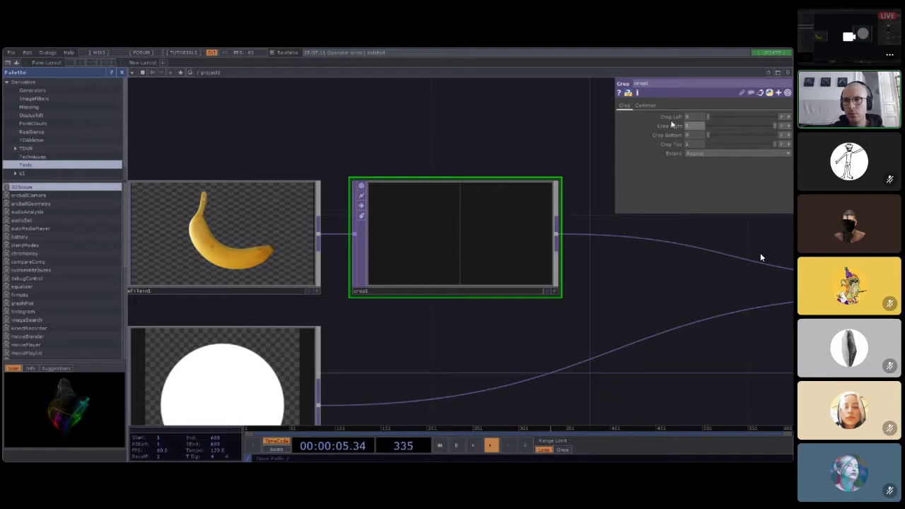
{"action": "left_click", "coordinate": [695, 128]}
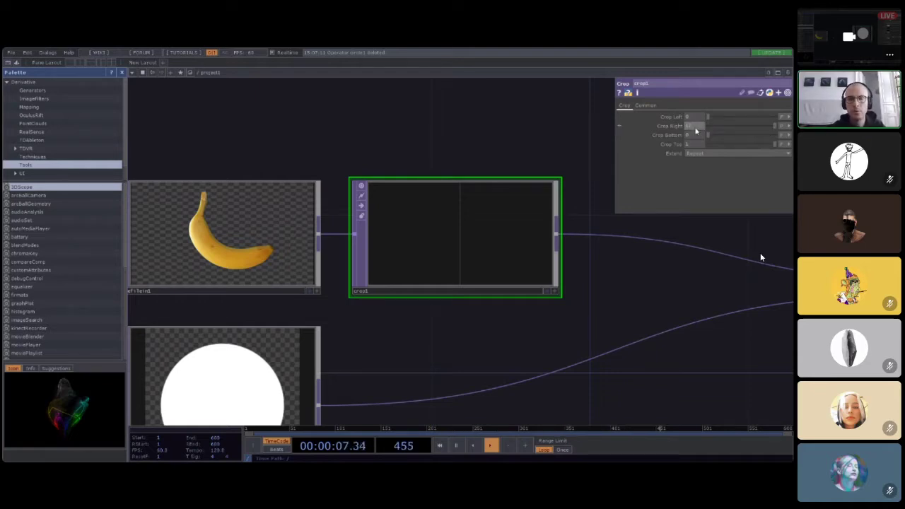
{"action": "type", "text": "1280"}
{"action": "key", "text": "Return"}
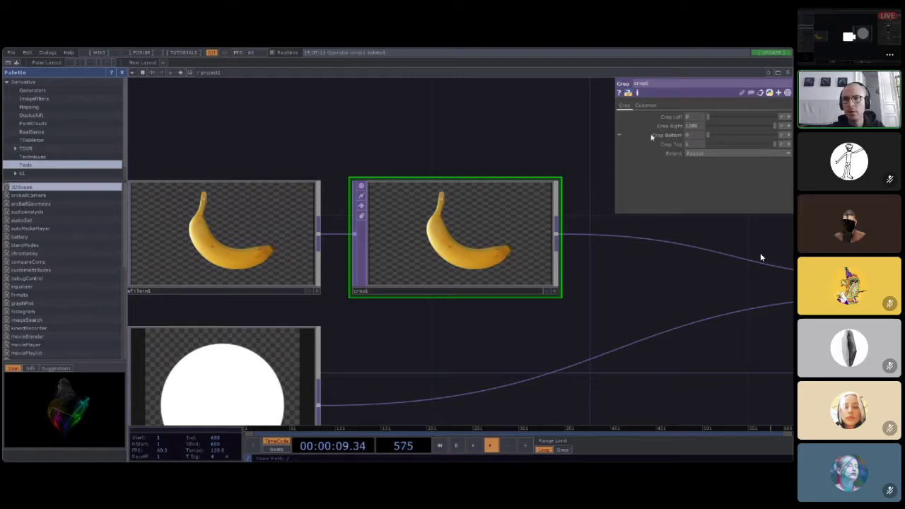
Step: Set the Crop operator's Crop Left to 280 and Crop Right to 1000 pixels
{"action": "left_click", "coordinate": [784, 144]}
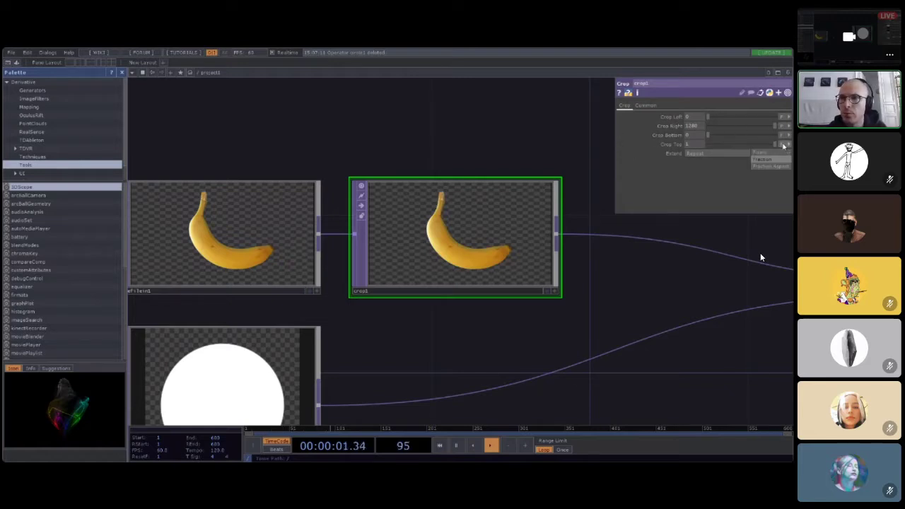
{"action": "left_click", "coordinate": [784, 144]}
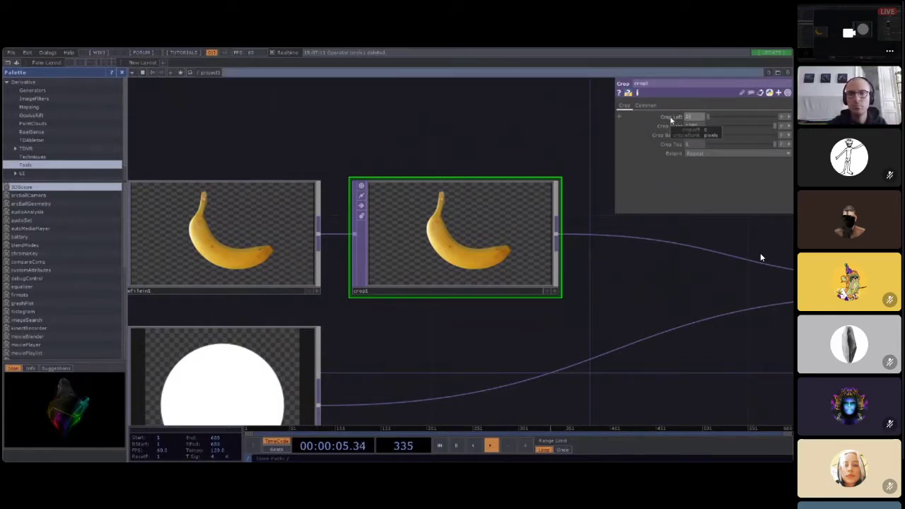
{"action": "left_click", "coordinate": [664, 220]}
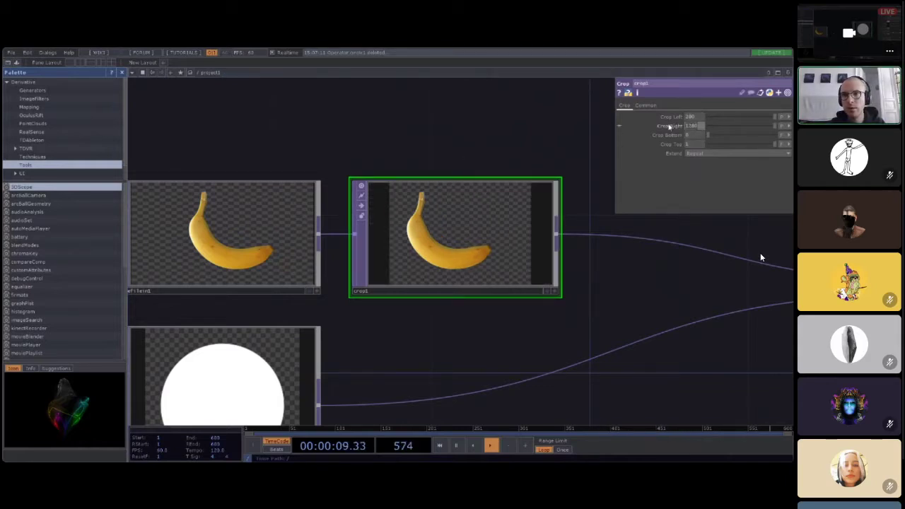
{"action": "type", "text": "1000"}
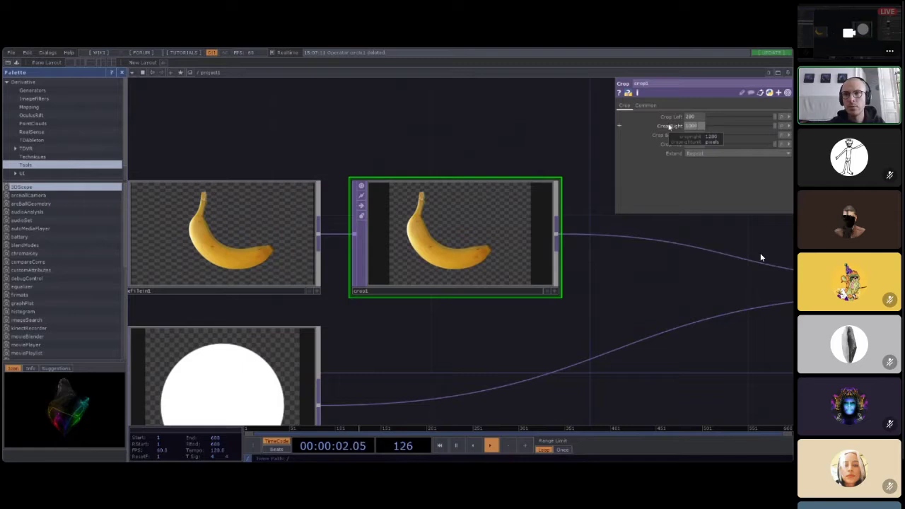
{"action": "key", "text": "Return"}
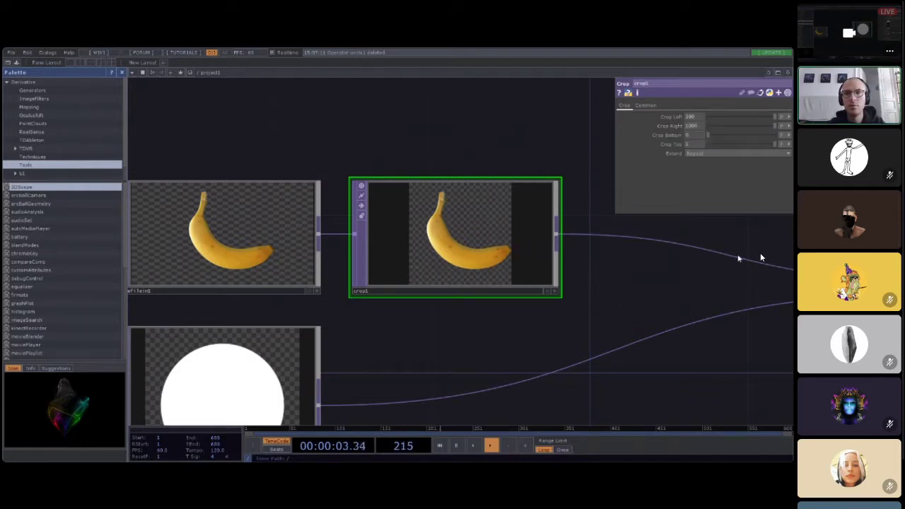
Step: Select the Composite operator and set its Operation to Add
{"action": "scroll", "coordinate": [610, 259], "scroll_direction": "down", "scroll_amount": 3}
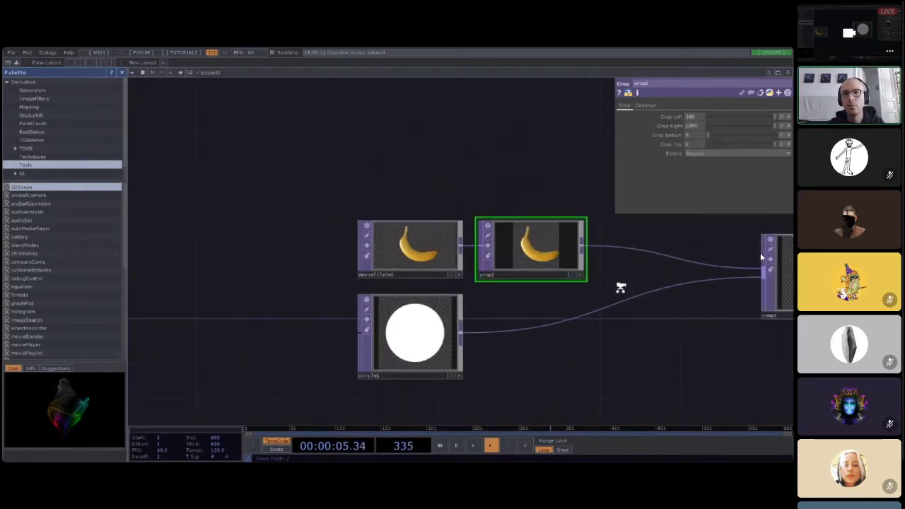
{"action": "scroll", "coordinate": [620, 287], "scroll_direction": "up", "scroll_amount": 3}
{"action": "left_click", "coordinate": [302, 311]}
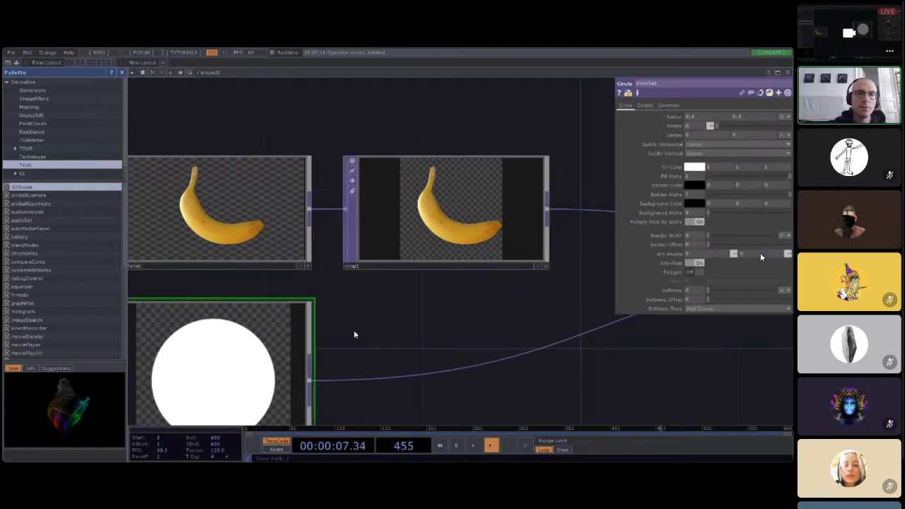
{"action": "scroll", "coordinate": [492, 312], "scroll_direction": "down", "scroll_amount": 2}
{"action": "left_click_drag", "start_coordinate": [696, 369], "coordinate": [305, 357]}
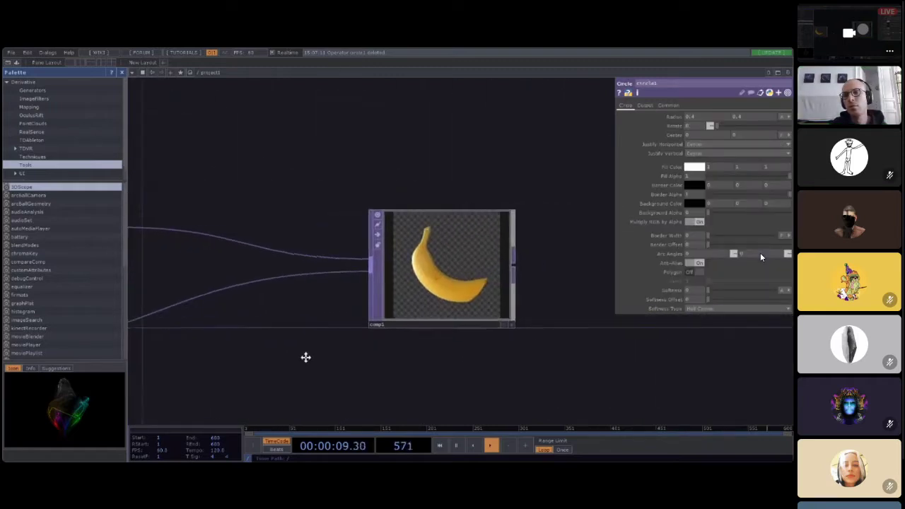
{"action": "scroll", "coordinate": [414, 257], "scroll_direction": "up", "scroll_amount": 3}
{"action": "scroll", "coordinate": [431, 311], "scroll_direction": "down", "scroll_amount": 2}
{"action": "left_click", "coordinate": [431, 311]}
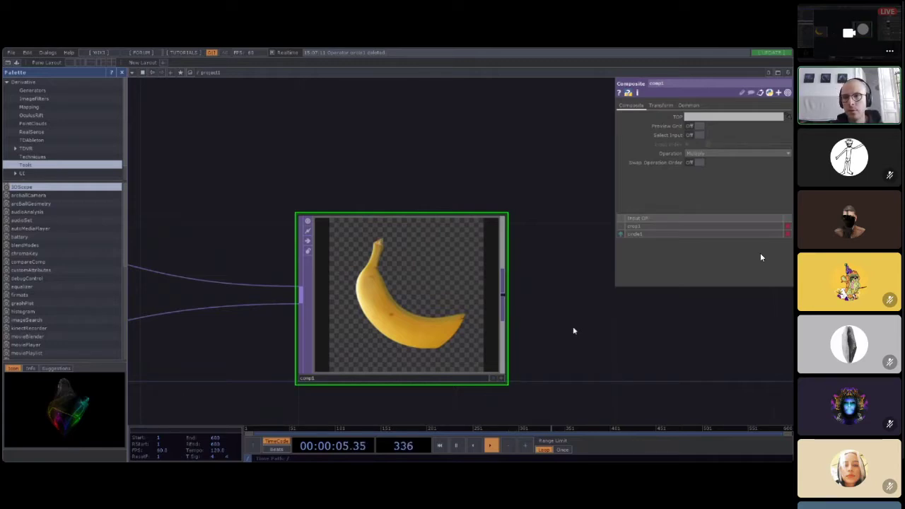
{"action": "left_click", "coordinate": [700, 154]}
{"action": "left_click", "coordinate": [703, 162]}
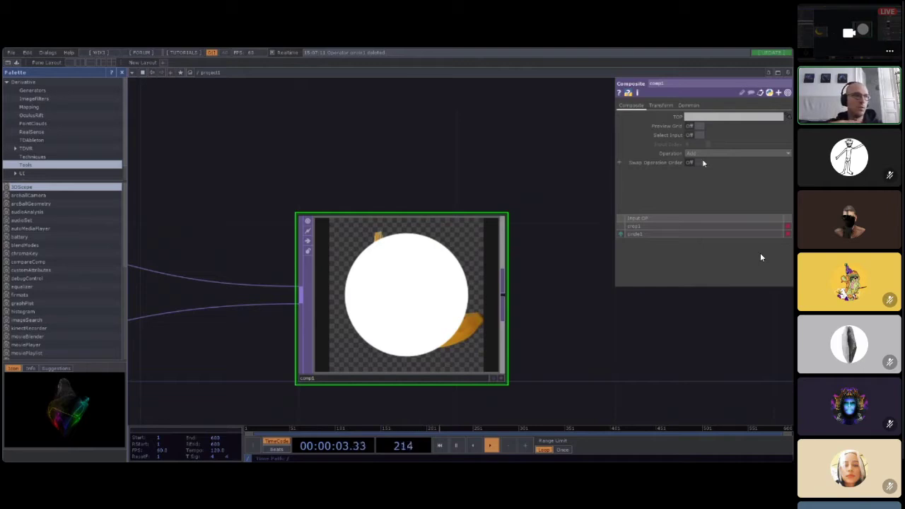
Step: Try the Average, Exclude and Hard Light operations on the Composite
{"action": "left_click", "coordinate": [707, 153]}
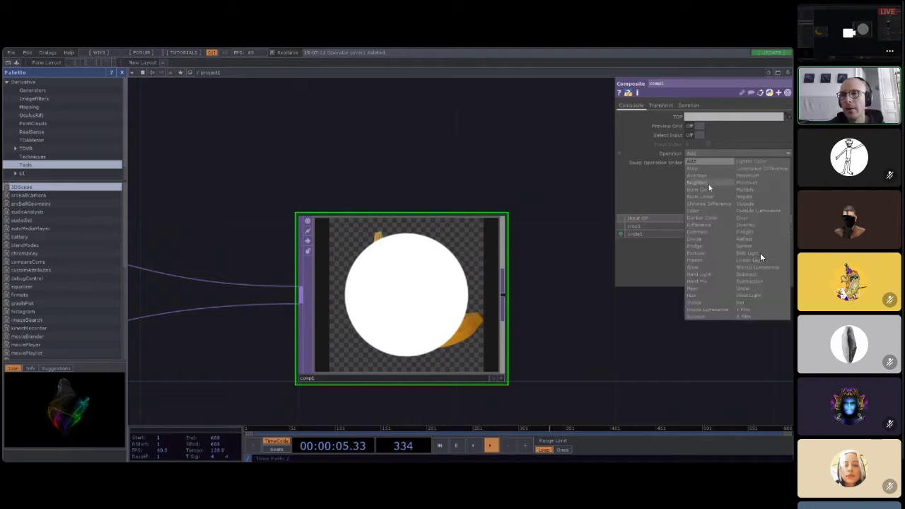
{"action": "left_click", "coordinate": [727, 164]}
{"action": "left_click", "coordinate": [727, 154]}
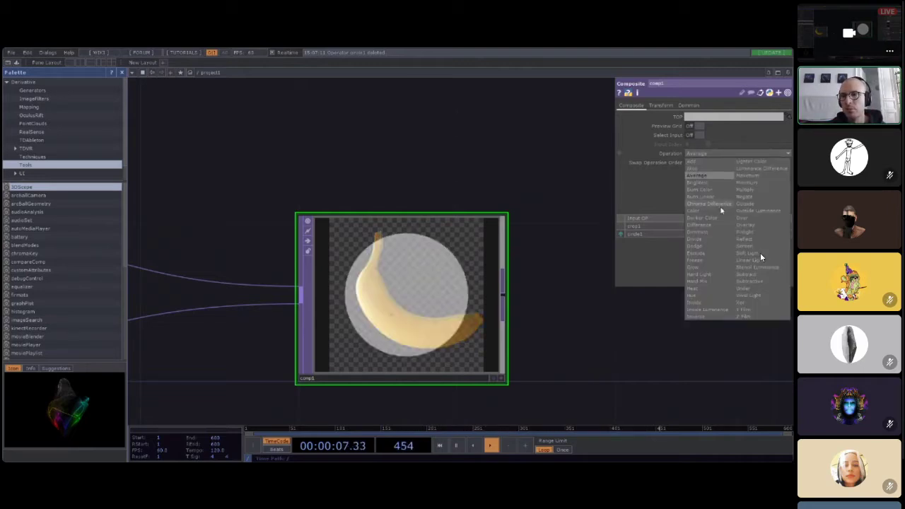
{"action": "left_click", "coordinate": [699, 253]}
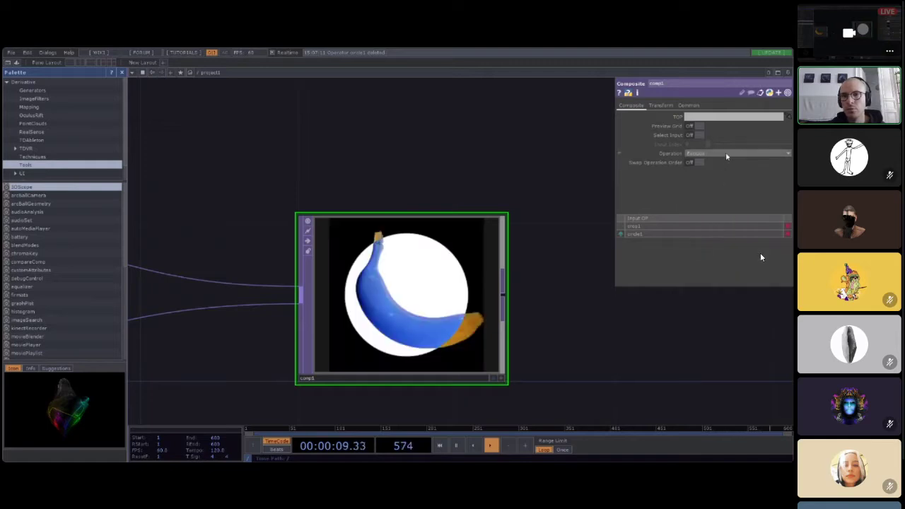
{"action": "left_click", "coordinate": [725, 152]}
{"action": "left_click", "coordinate": [707, 276]}
Step: Try the Subtract operation on the Composite, and settle on Overlay
{"action": "left_click", "coordinate": [727, 156]}
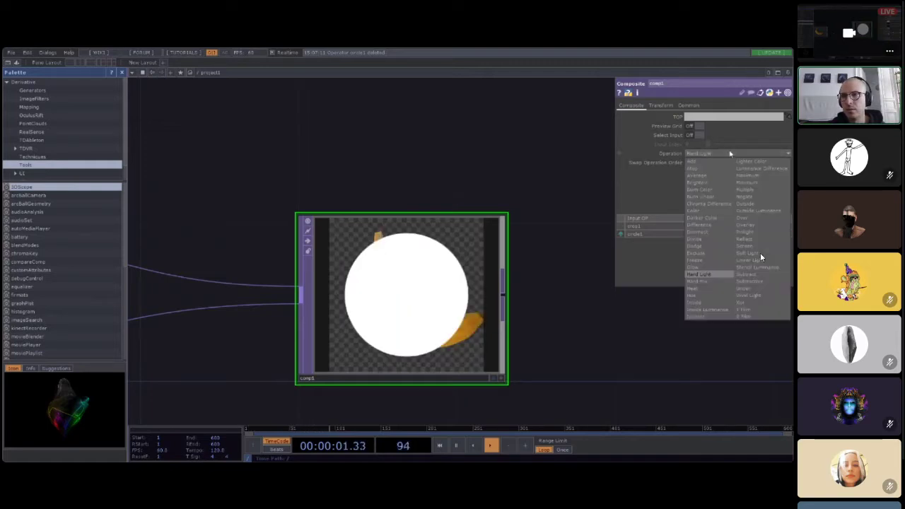
{"action": "left_click", "coordinate": [751, 280]}
{"action": "left_click", "coordinate": [723, 153]}
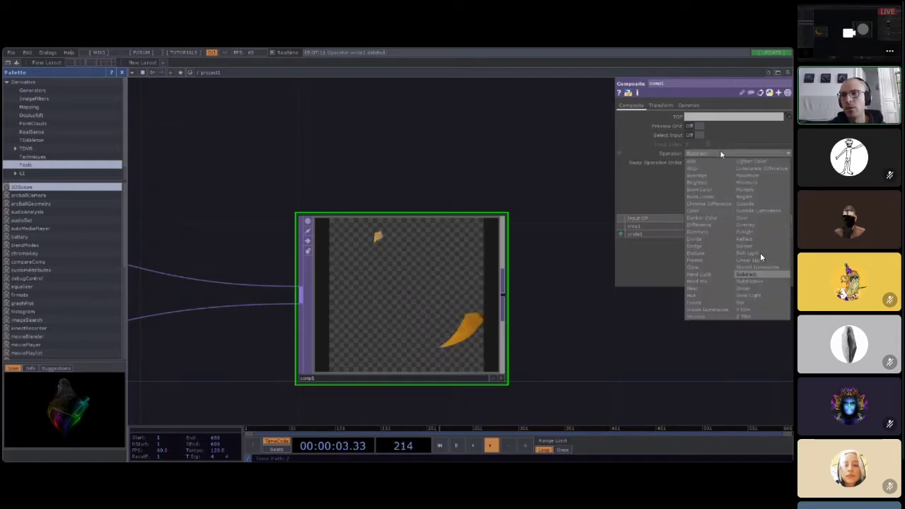
{"action": "left_click", "coordinate": [750, 227]}
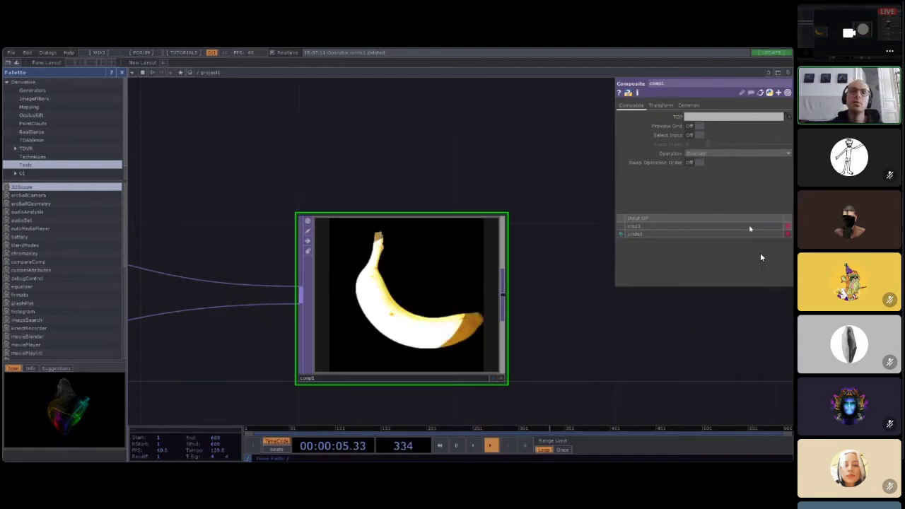
Step: Swap the Composite's input order so the Circle is the first input and the Crop the second
{"action": "scroll", "coordinate": [590, 351], "scroll_direction": "down", "scroll_amount": 4}
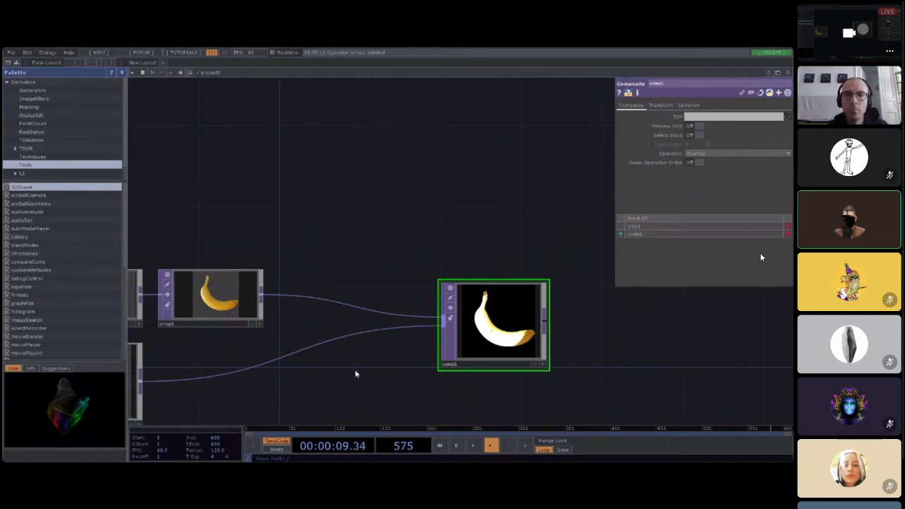
{"action": "left_click_drag", "start_coordinate": [299, 402], "coordinate": [410, 352]}
{"action": "scroll", "coordinate": [349, 369], "scroll_direction": "up", "scroll_amount": 2}
{"action": "scroll", "coordinate": [348, 370], "scroll_direction": "up", "scroll_amount": 1}
{"action": "left_click_drag", "start_coordinate": [347, 352], "coordinate": [271, 361]}
{"action": "left_click_drag", "start_coordinate": [455, 337], "coordinate": [350, 356]}
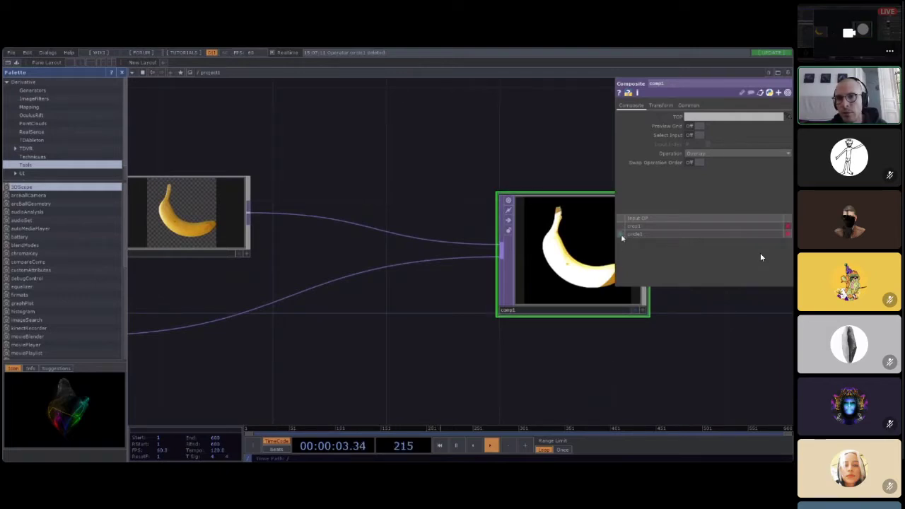
{"action": "left_click", "coordinate": [622, 234]}
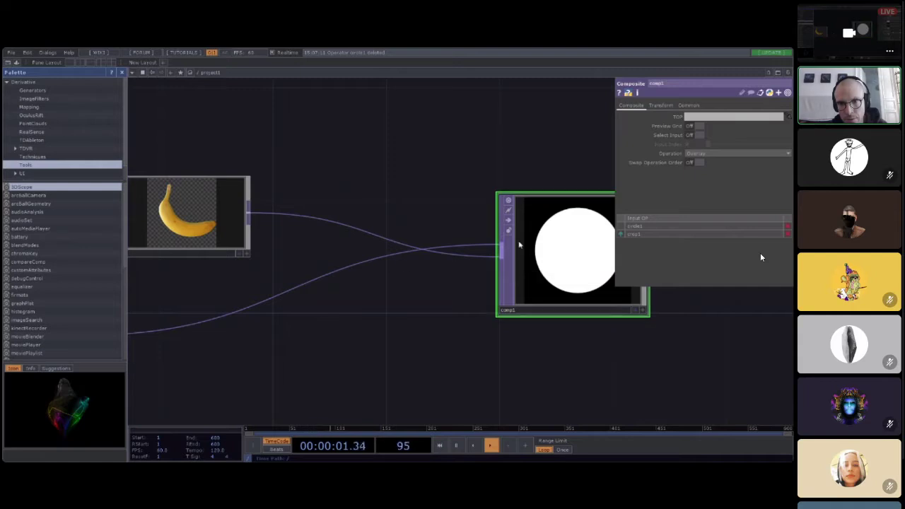
Step: Try disconnecting and rewiring the Composite's inputs directly on its connector, and undo the changes
{"action": "left_click_drag", "start_coordinate": [504, 260], "coordinate": [485, 248]}
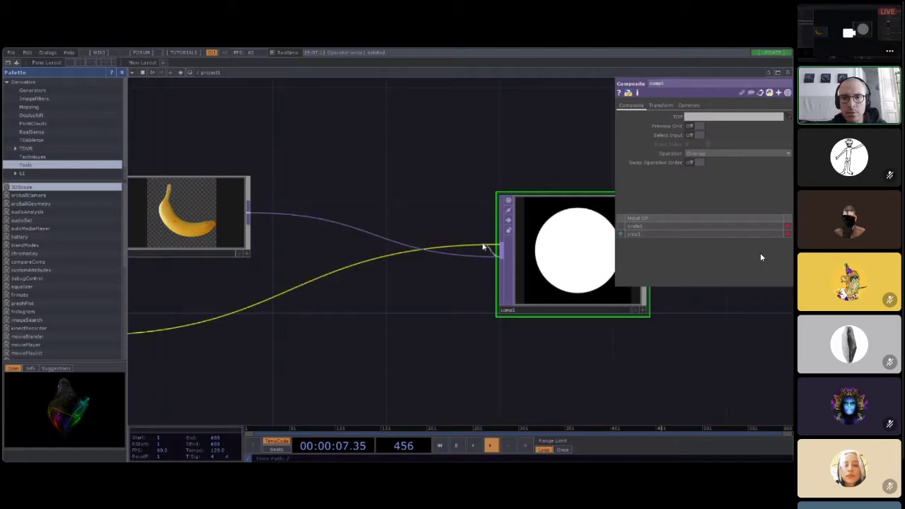
{"action": "left_click", "coordinate": [480, 247]}
{"action": "key", "text": "Delete"}
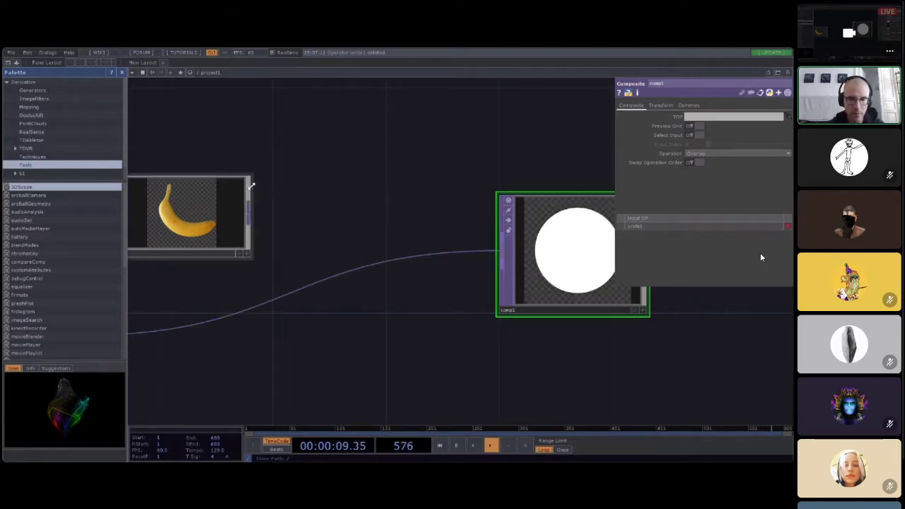
{"action": "key", "text": "ctrl+z"}
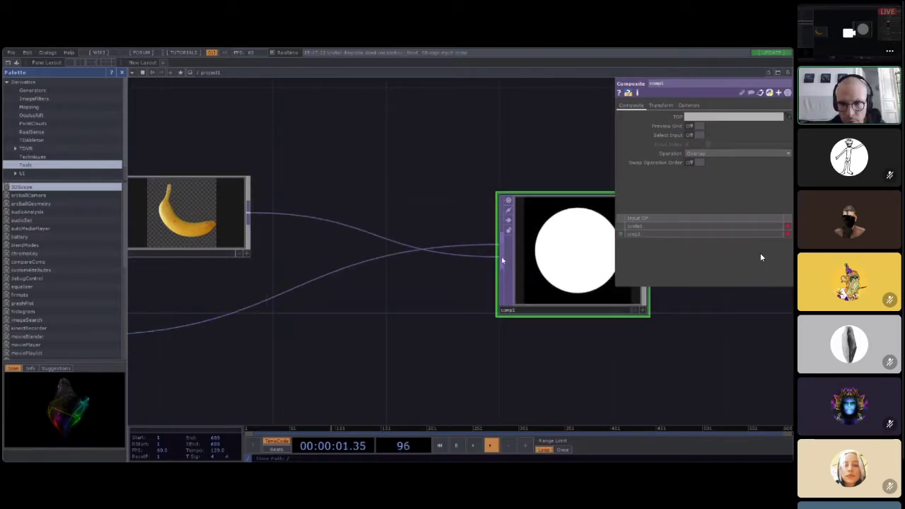
{"action": "mouse_move", "coordinate": [501, 260]}
{"action": "left_mouse_down"}
{"action": "mouse_move", "coordinate": [384, 330]}
{"action": "mouse_move", "coordinate": [501, 251]}
{"action": "left_mouse_up"}
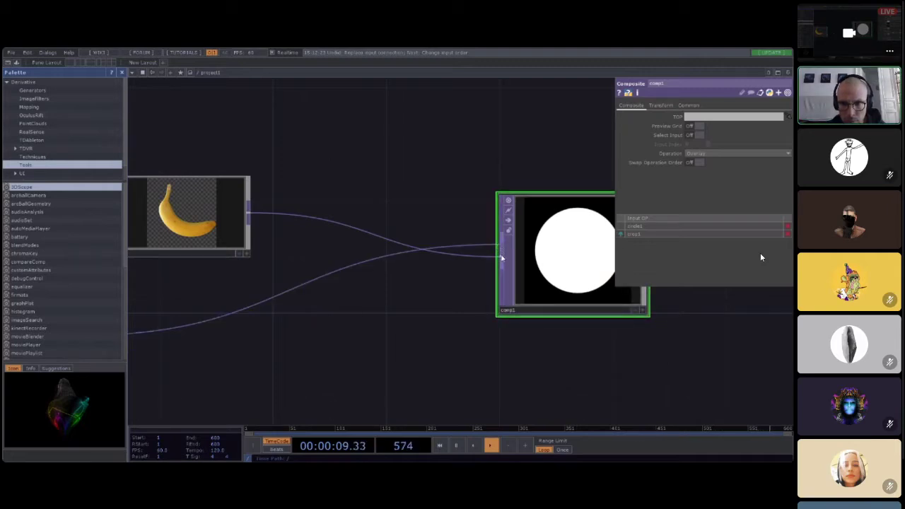
Step: Swap the Composite's input order back so the Crop is the first input and the Circle the second
{"action": "mouse_move", "coordinate": [501, 258]}
{"action": "left_mouse_down"}
{"action": "mouse_move", "coordinate": [511, 240]}
{"action": "mouse_move", "coordinate": [500, 247]}
{"action": "left_mouse_up"}
{"action": "left_click", "coordinate": [501, 248]}
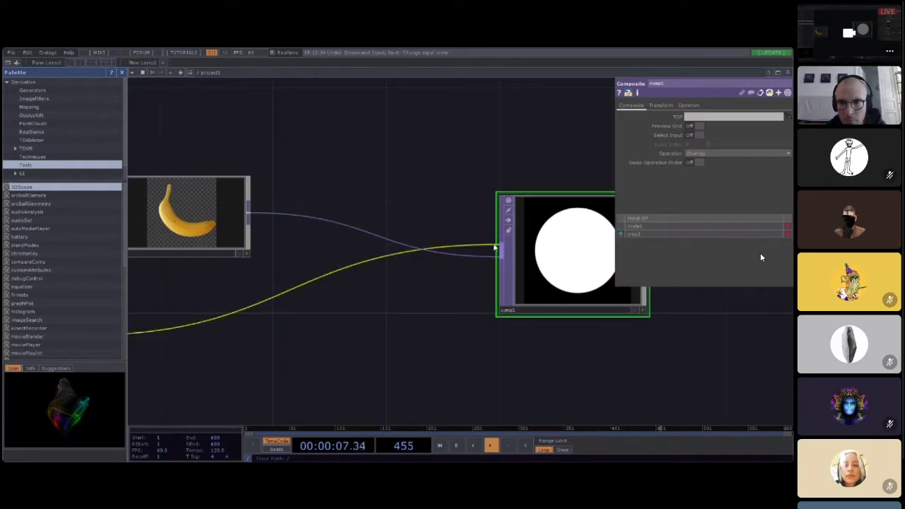
{"action": "scroll", "coordinate": [418, 298], "scroll_direction": "down", "scroll_amount": 2}
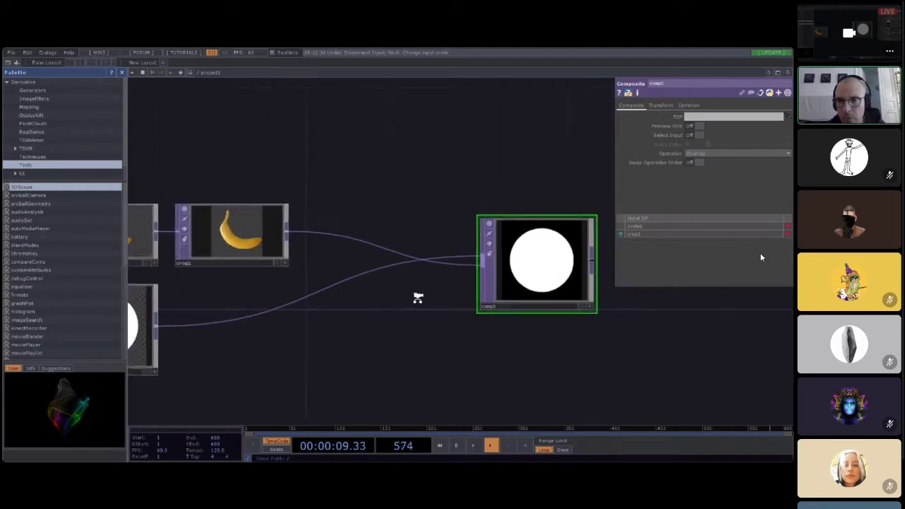
{"action": "scroll", "coordinate": [418, 298], "scroll_direction": "down", "scroll_amount": 1}
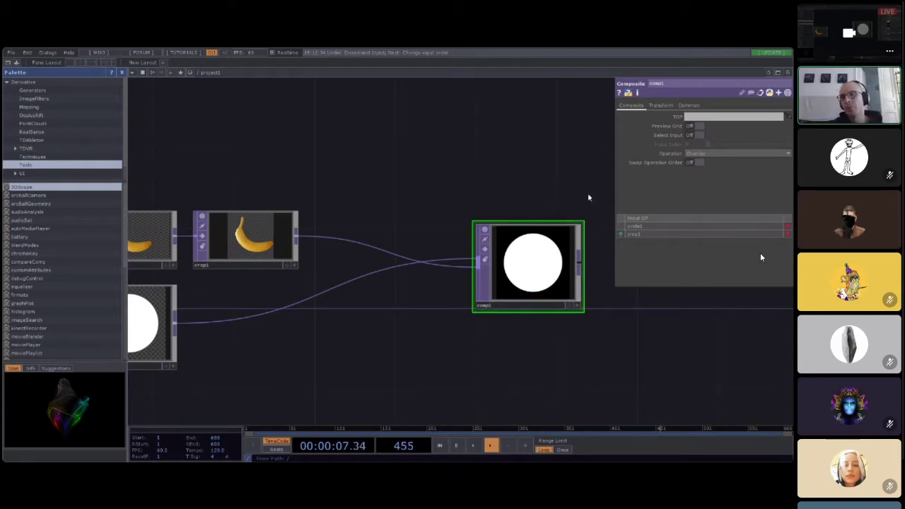
{"action": "left_click_drag", "start_coordinate": [621, 226], "coordinate": [622, 235]}
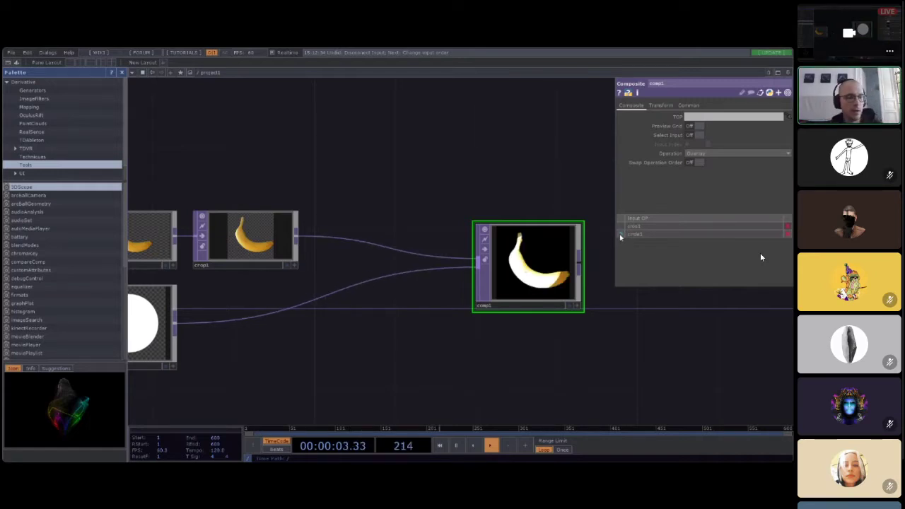
{"action": "scroll", "coordinate": [351, 345], "scroll_direction": "down", "scroll_amount": 2}
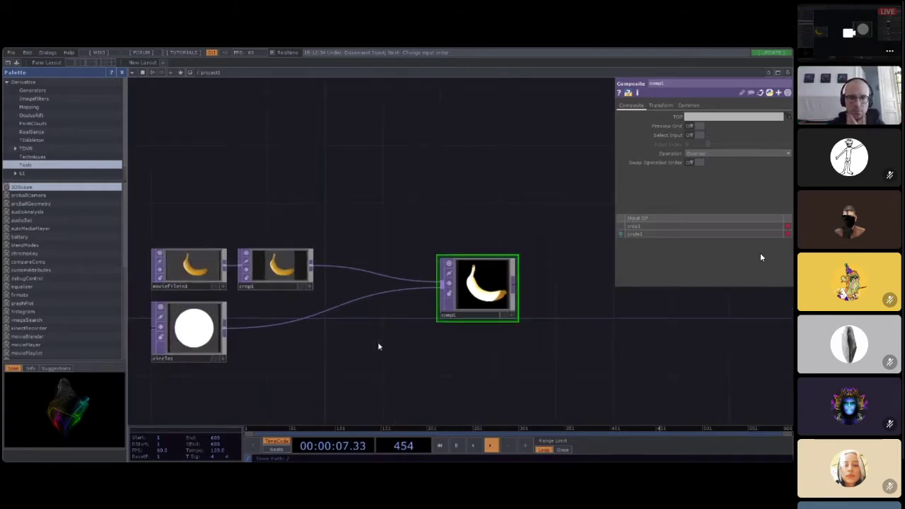
Step: Try the Screen operation on the Composite, and switch it to Outside
{"action": "left_click", "coordinate": [713, 155]}
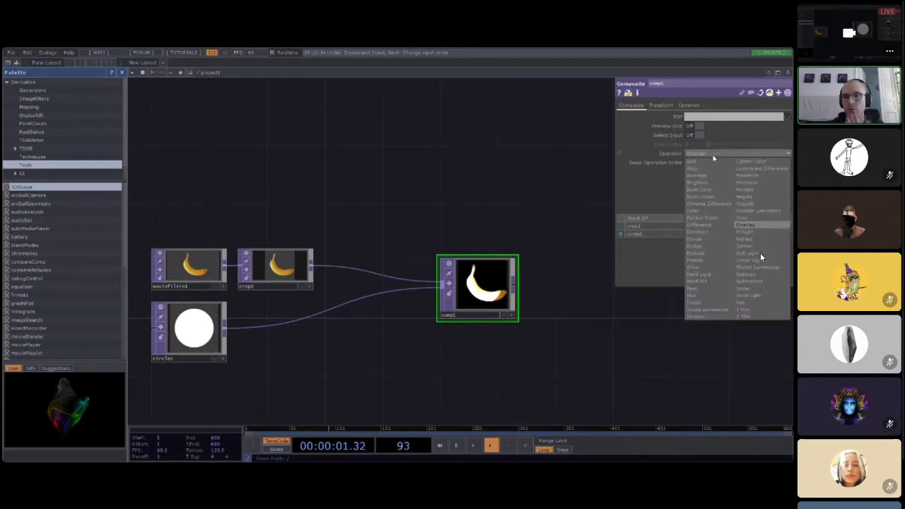
{"action": "left_click", "coordinate": [747, 246]}
{"action": "scroll", "coordinate": [580, 309], "scroll_direction": "up", "scroll_amount": 2}
{"action": "left_click", "coordinate": [715, 154]}
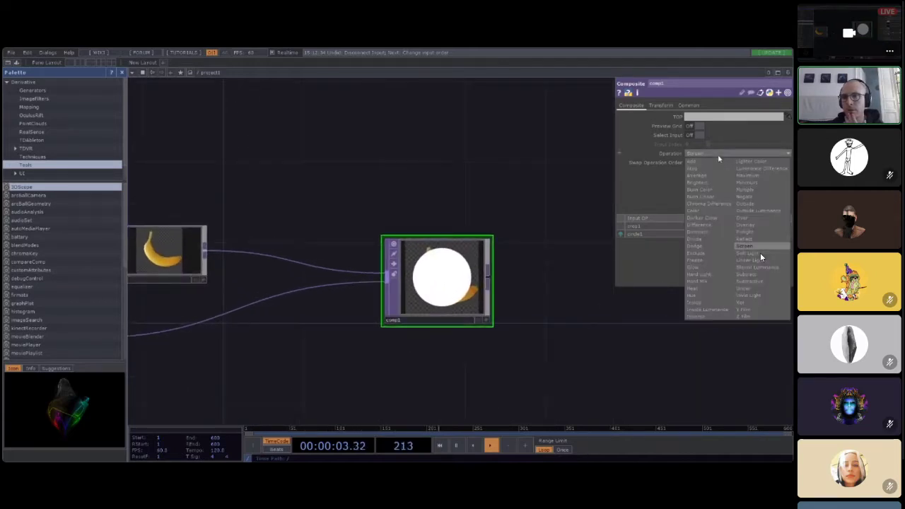
{"action": "left_click", "coordinate": [748, 204]}
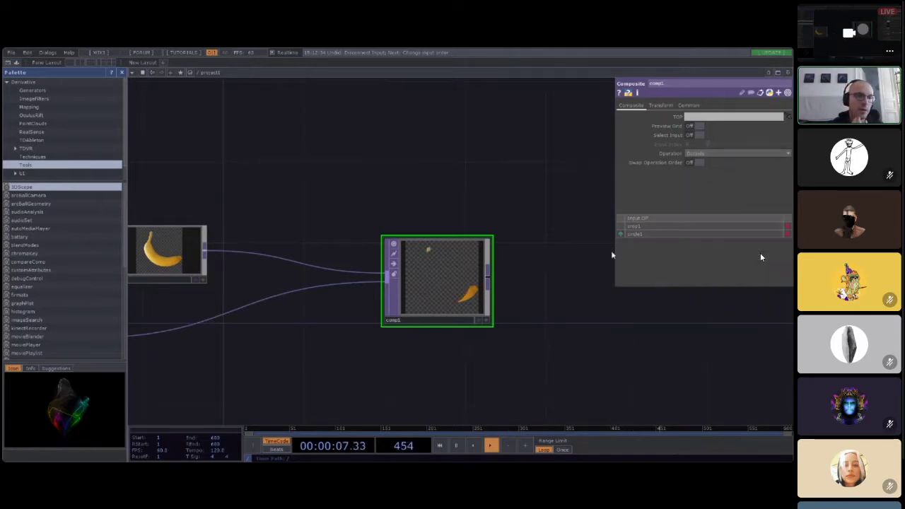
{"action": "scroll", "coordinate": [380, 382], "scroll_direction": "down", "scroll_amount": 1}
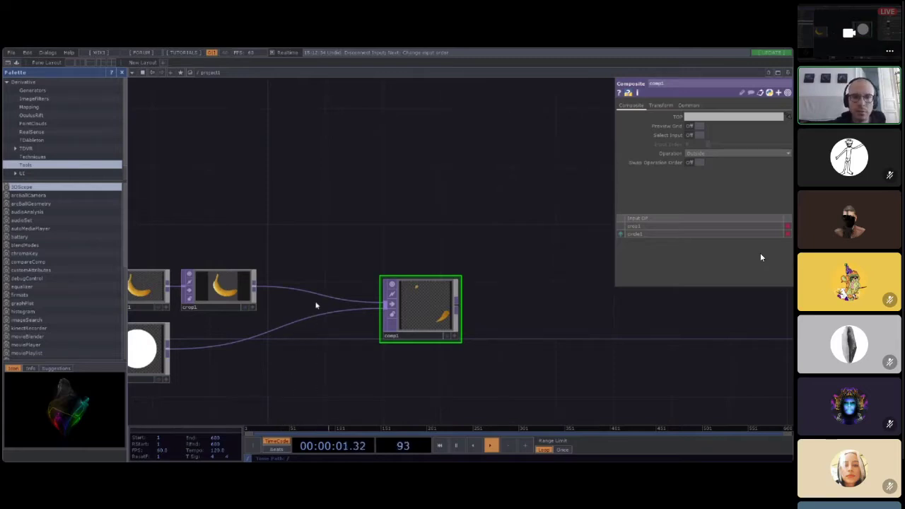
Step: Add a Constant TOP to the network and align it directly below the Circle
{"action": "key", "text": "h"}
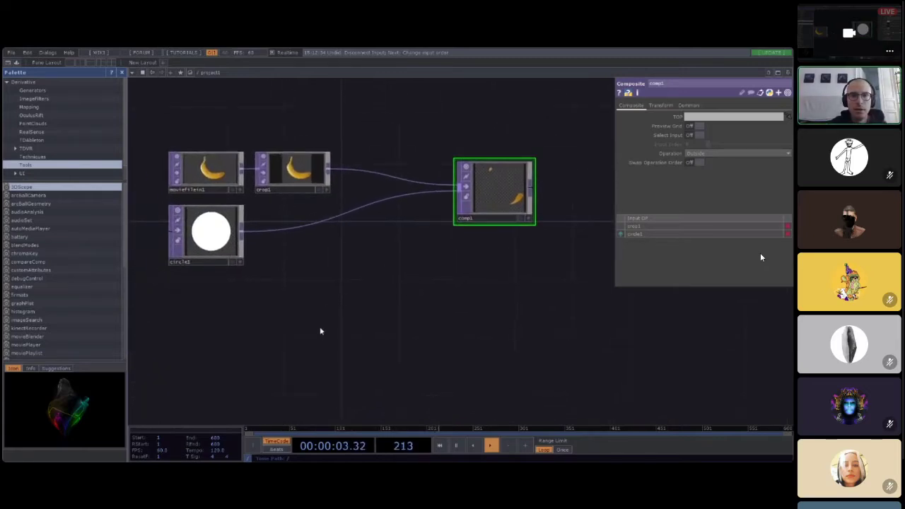
{"action": "key", "text": "ctrl+v"}
{"action": "key", "text": "Escape"}
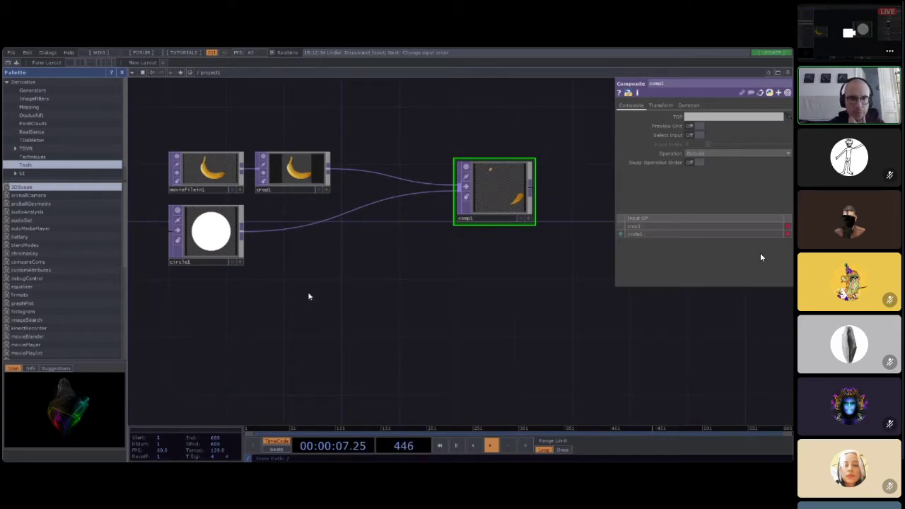
{"action": "key", "text": "ctrl+v"}
{"action": "left_click", "coordinate": [192, 304]}
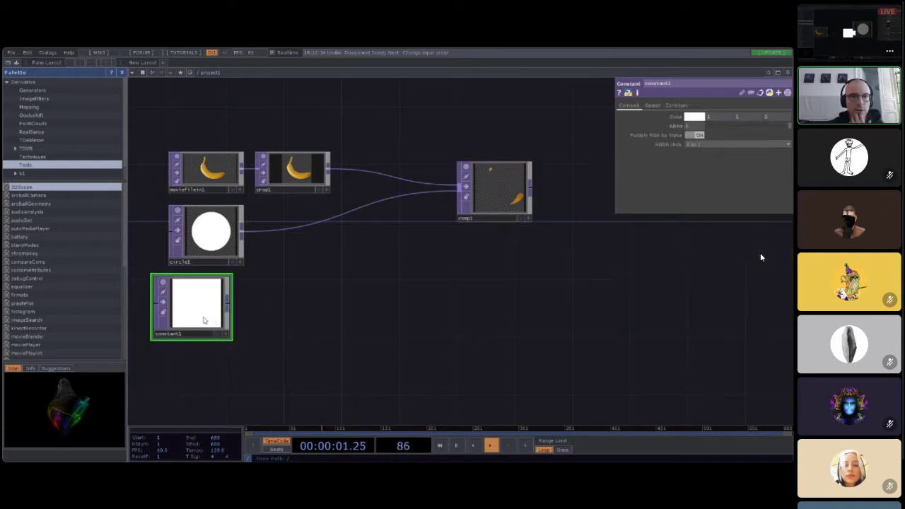
{"action": "left_click_drag", "start_coordinate": [204, 321], "coordinate": [218, 320]}
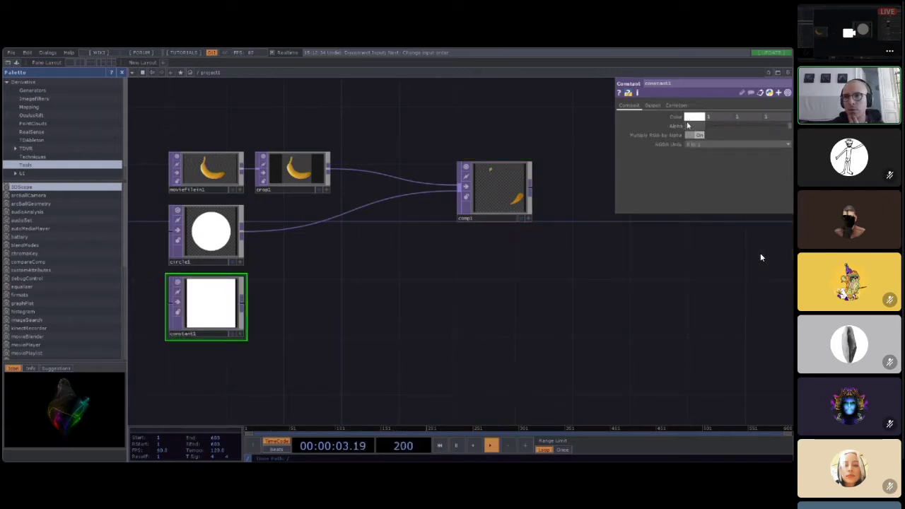
Step: Set the Constant's colour to pink with RGB 1, 0, 0.552941 and its resolution to 1080 by 1080
{"action": "left_click", "coordinate": [732, 91]}
{"action": "left_click", "coordinate": [731, 82]}
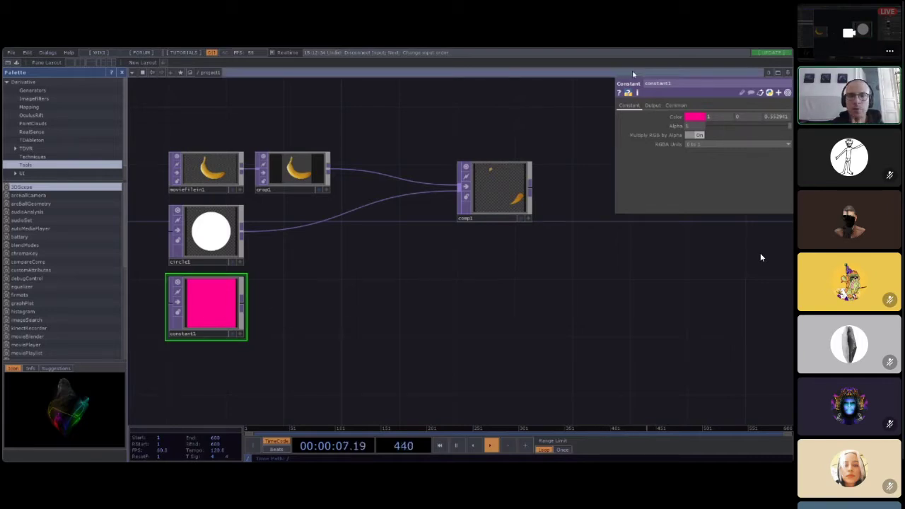
{"action": "left_click", "coordinate": [683, 105]}
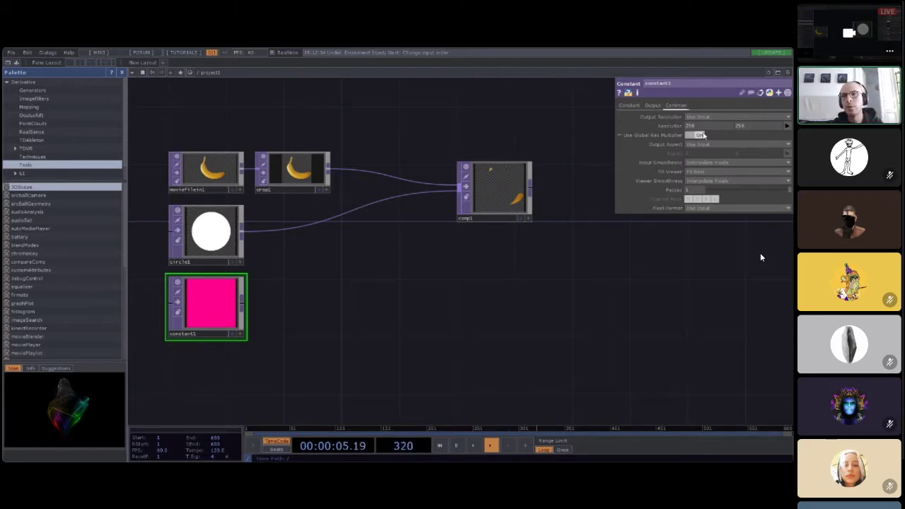
{"action": "key", "text": "Tab"}
{"action": "type", "text": "1080"}
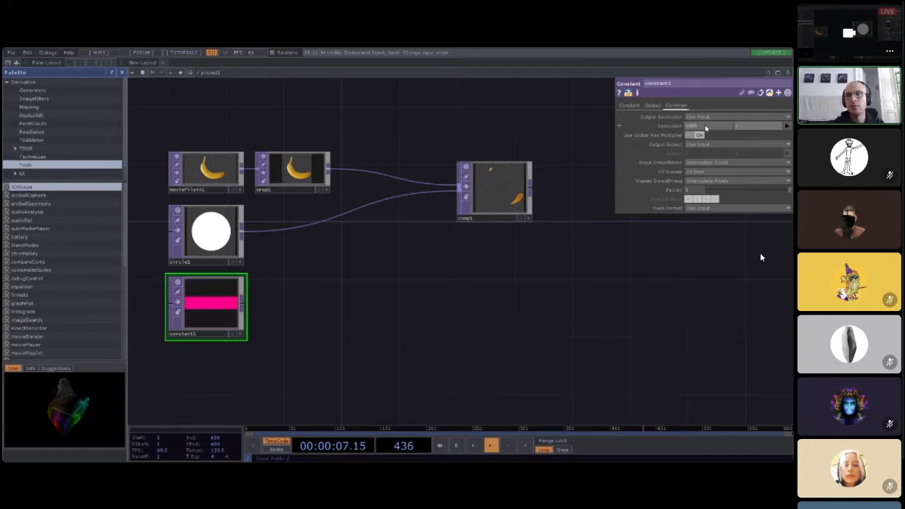
{"action": "key", "text": "Return"}
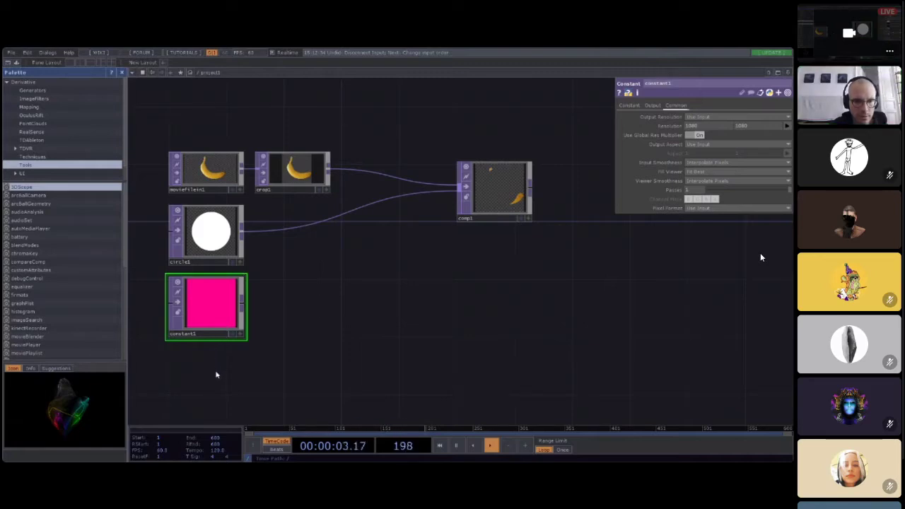
Step: Add a Displace TOP below the Composite, level with the Constant
{"action": "left_click", "coordinate": [212, 413]}
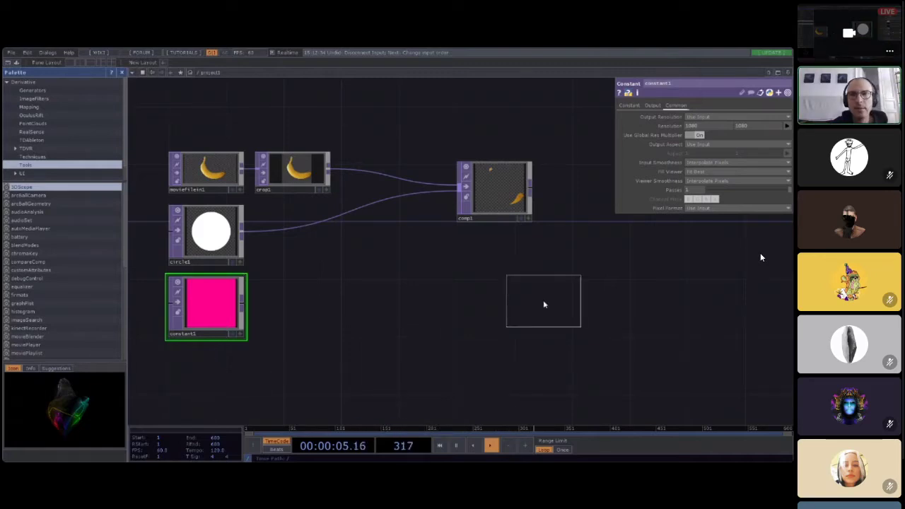
{"action": "left_click", "coordinate": [498, 314]}
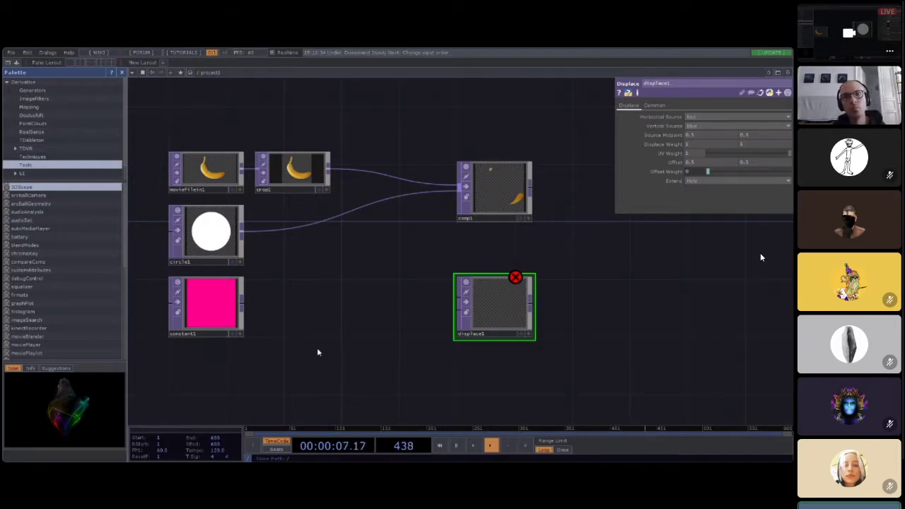
Step: Expand the Constant's Color parameter into its separate red, green and blue channel parameters
{"action": "middle_click_drag", "start_coordinate": [315, 381], "coordinate": [446, 338]}
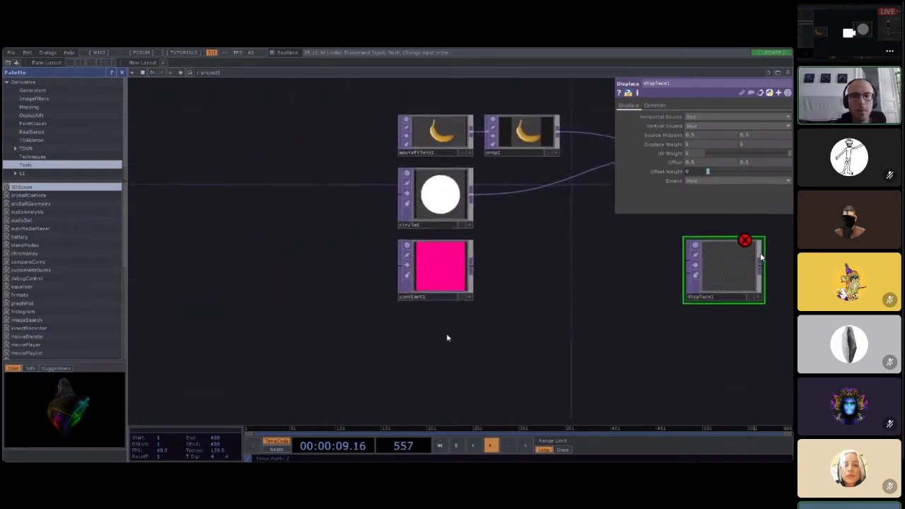
{"action": "left_click", "coordinate": [489, 255]}
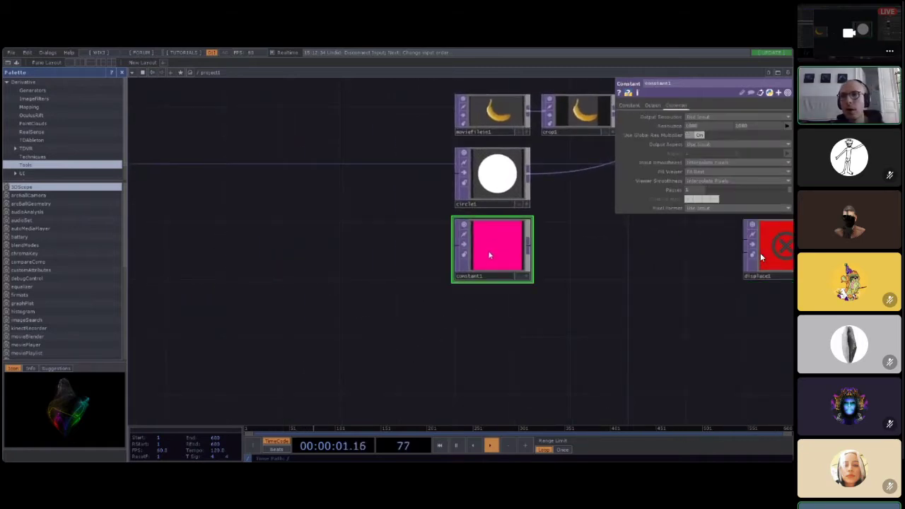
{"action": "left_click", "coordinate": [635, 106]}
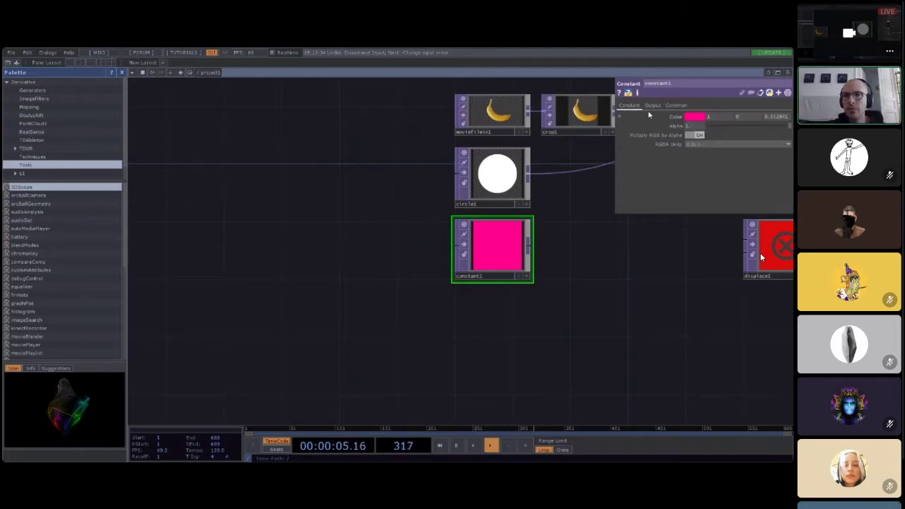
{"action": "left_click", "coordinate": [621, 116]}
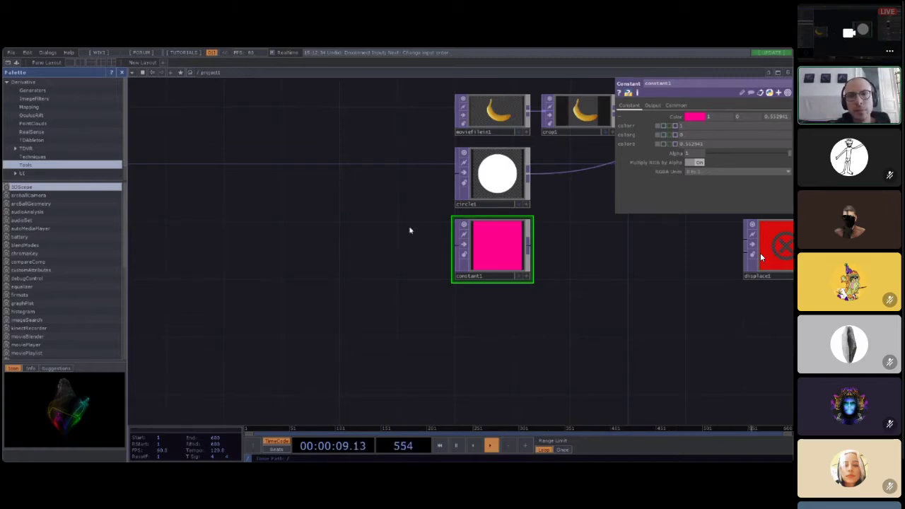
Step: Add a Timeline CHOP in the empty area ahead of the Constant, and reselect the Constant
{"action": "key", "text": "ctrl+v"}
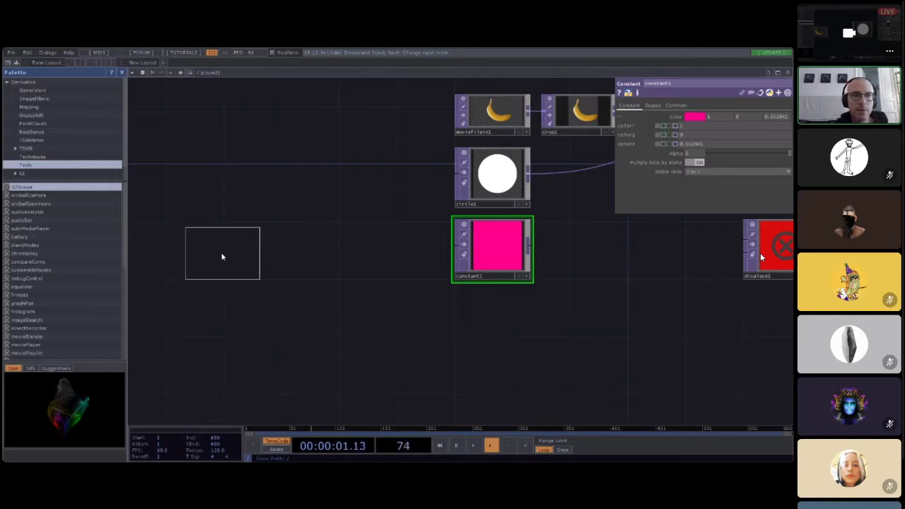
{"action": "left_click", "coordinate": [204, 253]}
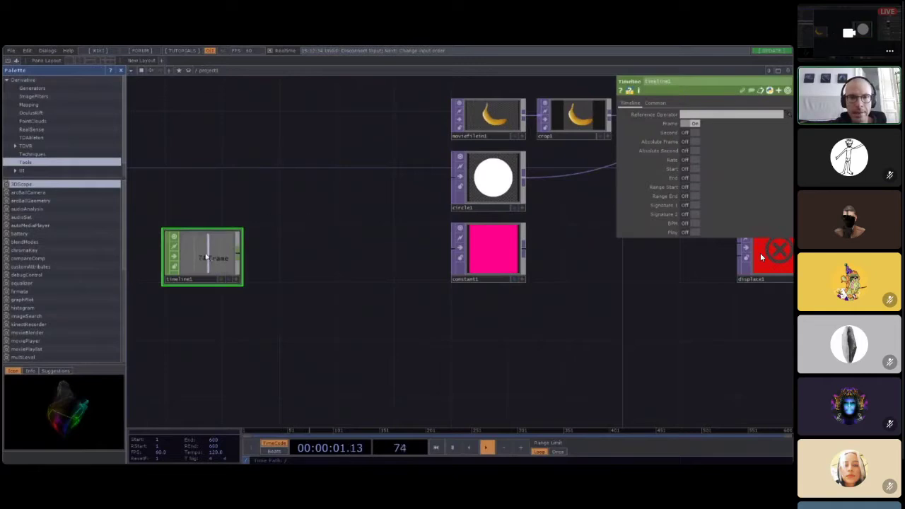
{"action": "left_click", "coordinate": [488, 244]}
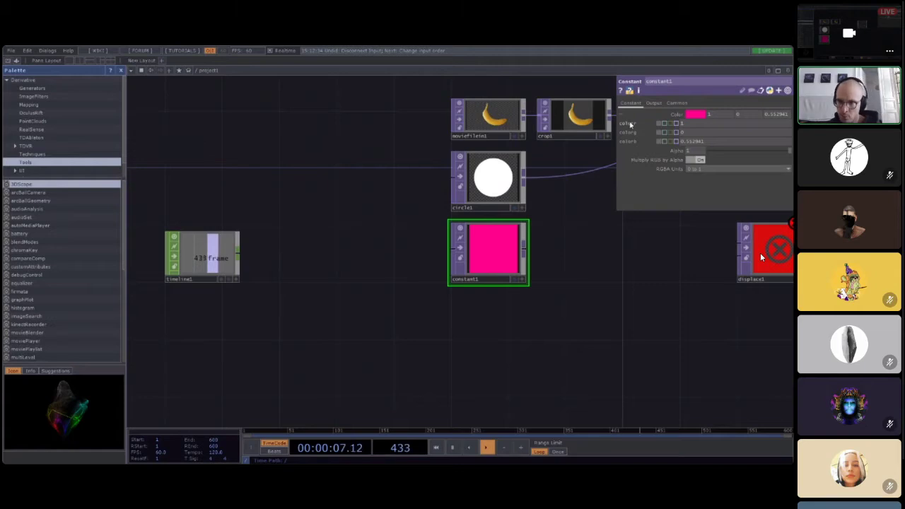
Step: Add a Math CHOP fed by the Timeline's output
{"action": "right_click", "coordinate": [227, 320]}
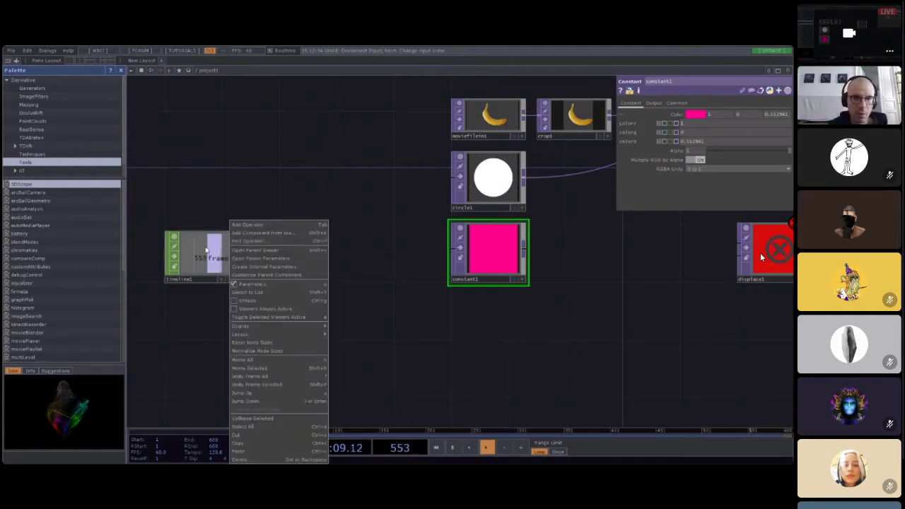
{"action": "left_click", "coordinate": [210, 255]}
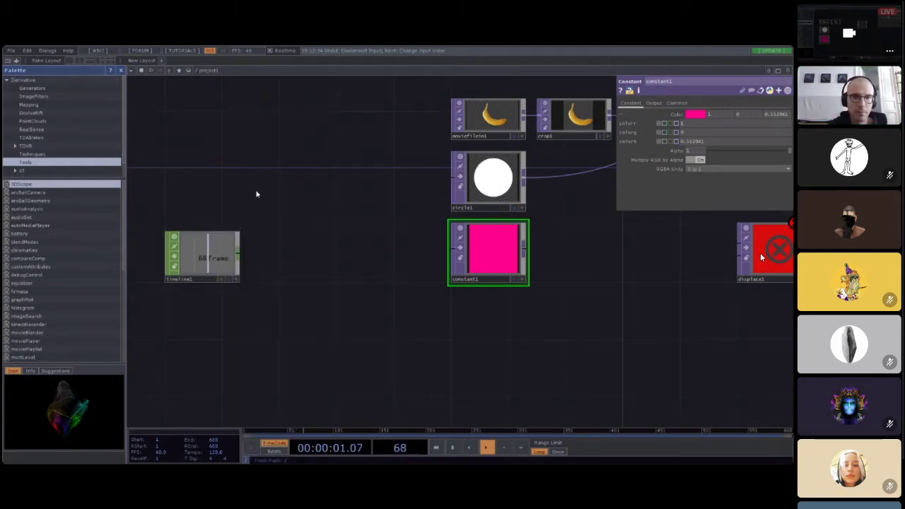
{"action": "left_click", "coordinate": [314, 256]}
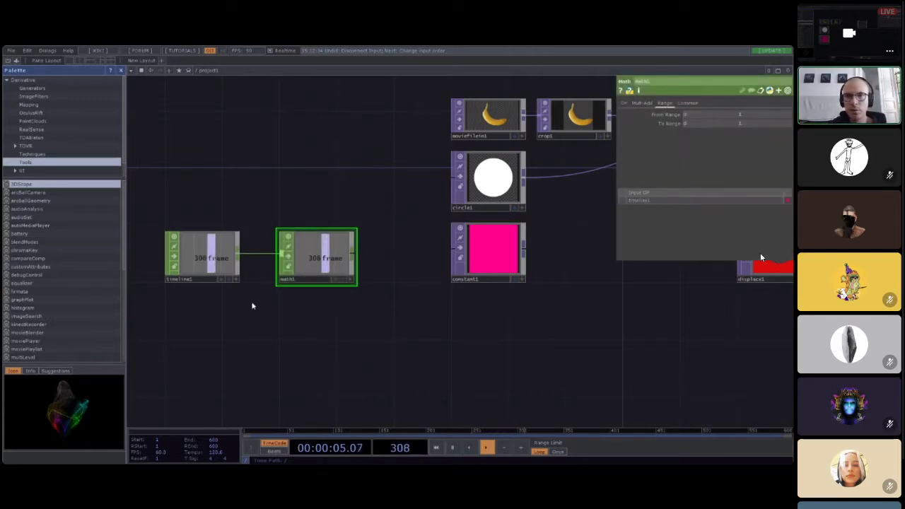
Step: Set the Math's From Range to 0–600 to remap the Timeline's frame value
{"action": "left_click", "coordinate": [191, 259]}
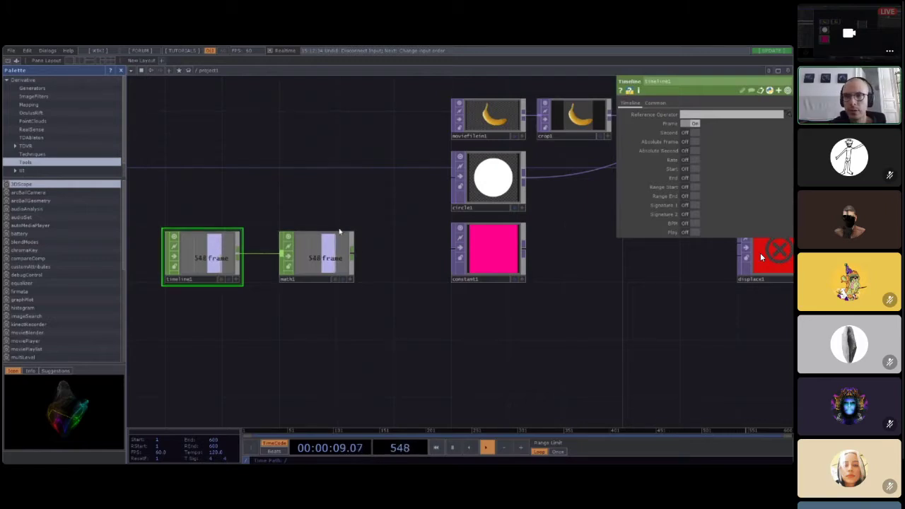
{"action": "left_click", "coordinate": [316, 256]}
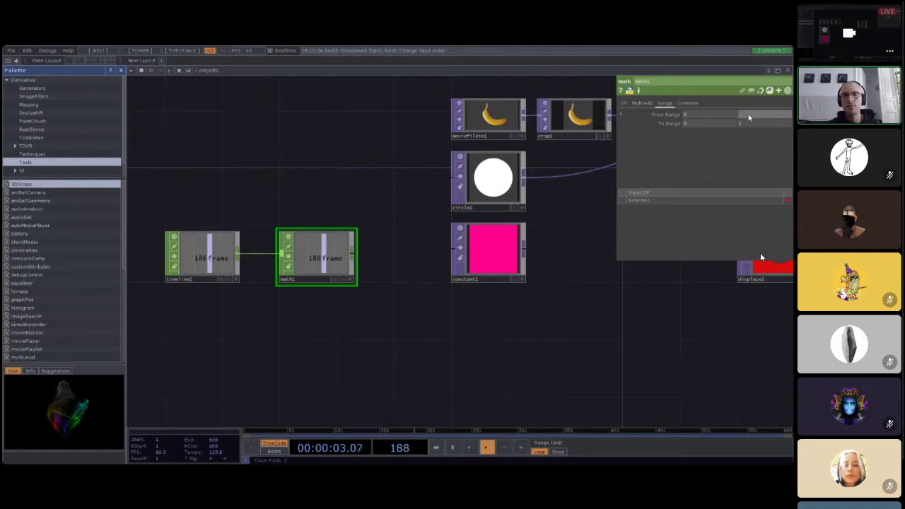
{"action": "left_click", "coordinate": [475, 364]}
Step: Check the Math's remapped output against the Timeline, and move the Math node closer to the Timeline
{"action": "scroll", "coordinate": [296, 262], "scroll_direction": "up", "scroll_amount": 4}
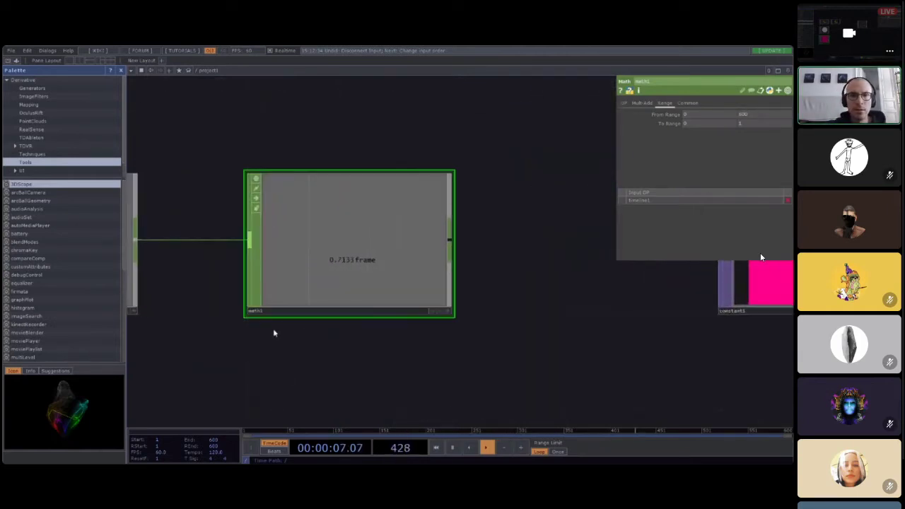
{"action": "left_click_drag", "start_coordinate": [273, 357], "coordinate": [407, 351]}
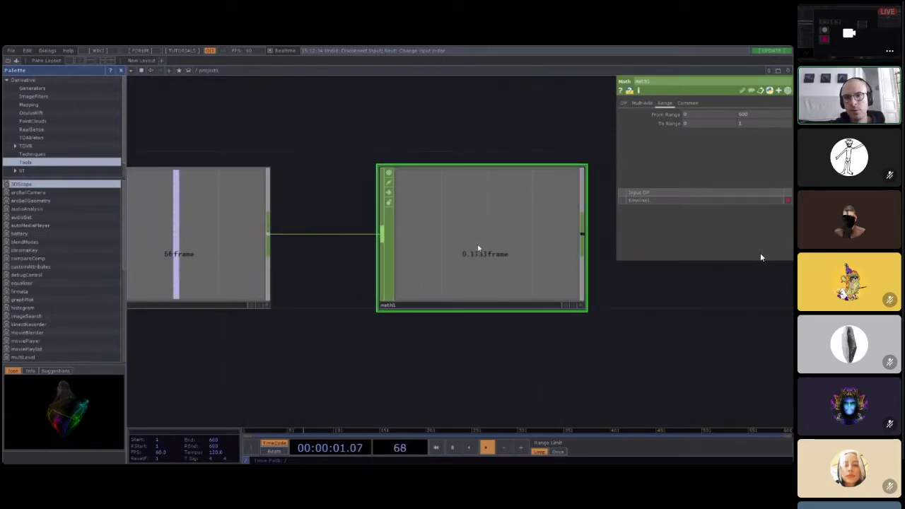
{"action": "left_click_drag", "start_coordinate": [611, 353], "coordinate": [281, 352]}
{"action": "scroll", "coordinate": [384, 339], "scroll_direction": "down", "scroll_amount": 3}
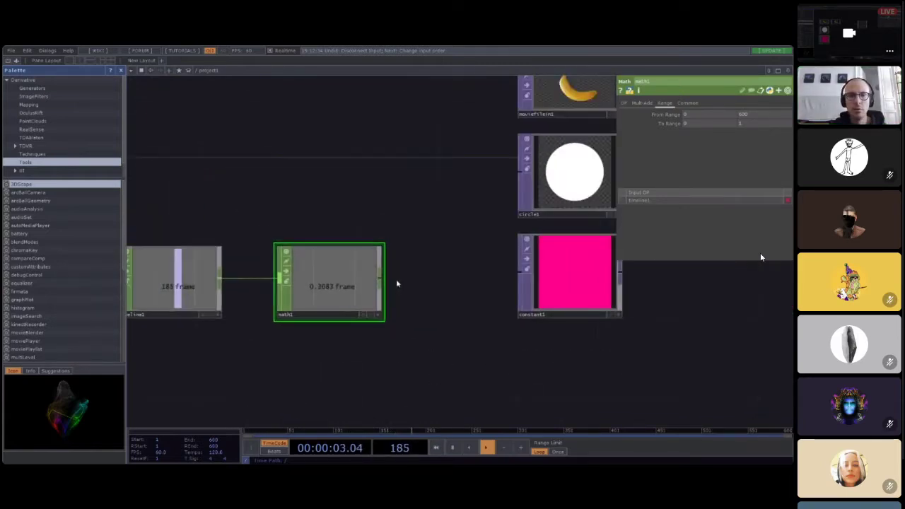
{"action": "left_click_drag", "start_coordinate": [314, 304], "coordinate": [280, 272]}
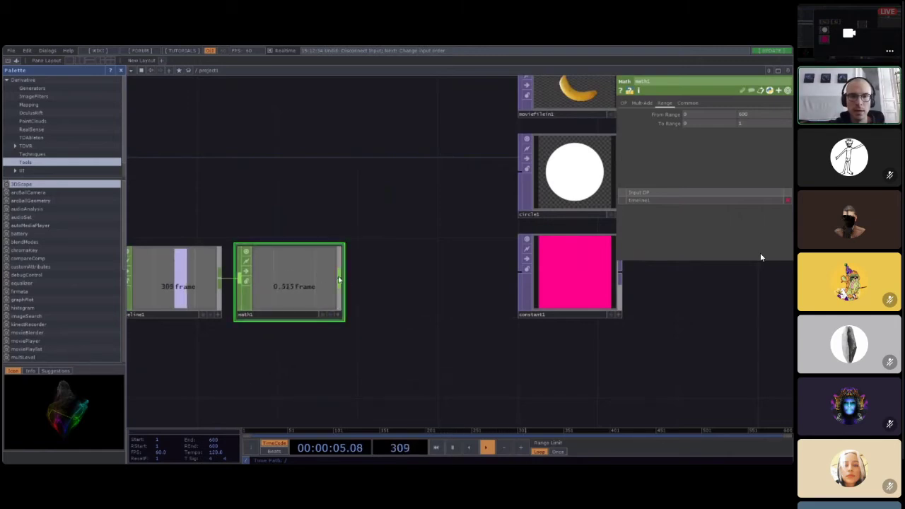
Step: Add a Null CHOP after the Math and rename it null_timeline
{"action": "right_click", "coordinate": [343, 279]}
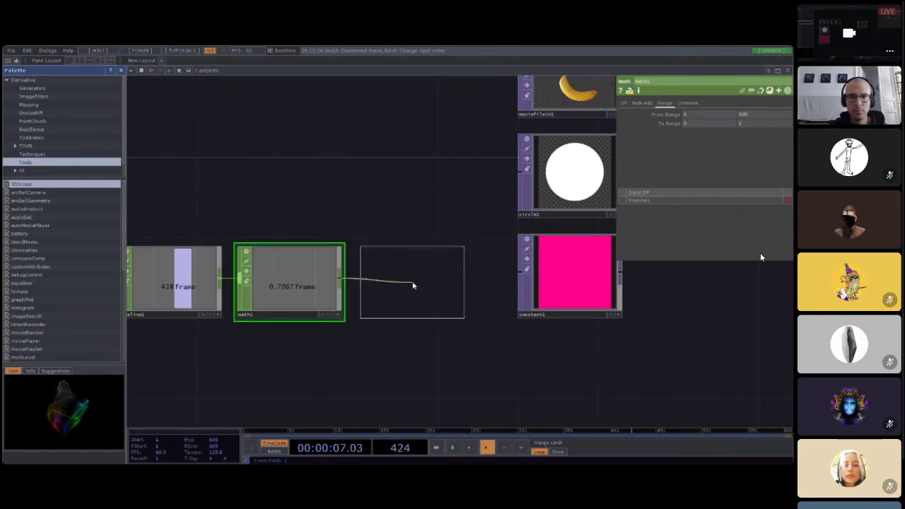
{"action": "left_click", "coordinate": [414, 283]}
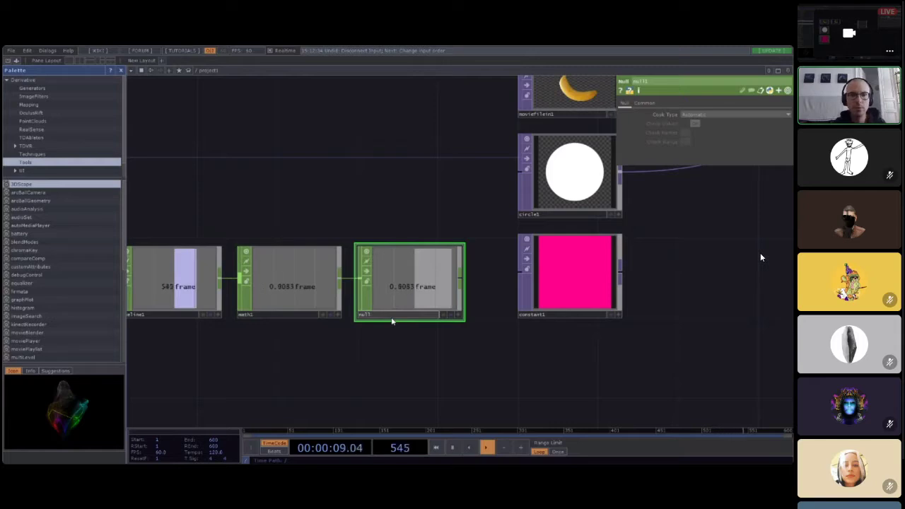
{"action": "type", "text": "timeli"}
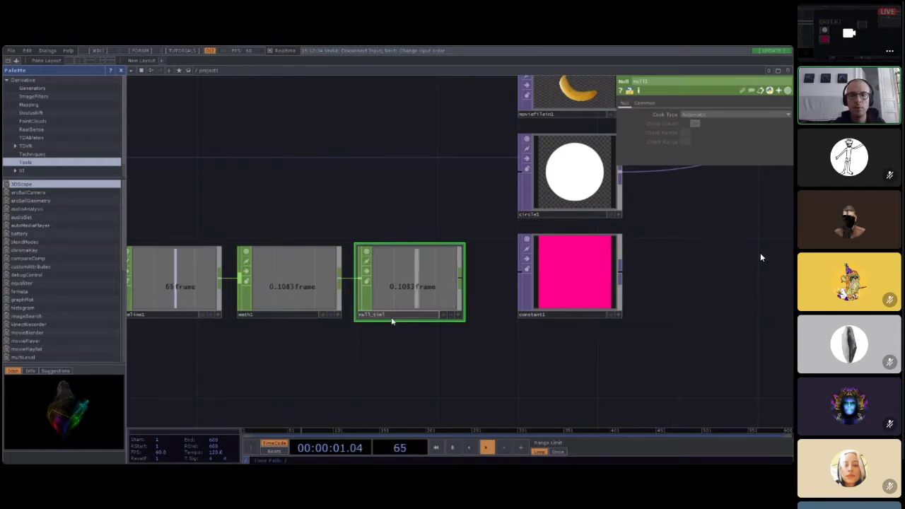
{"action": "type", "text": "ne"}
{"action": "key", "text": "Return"}
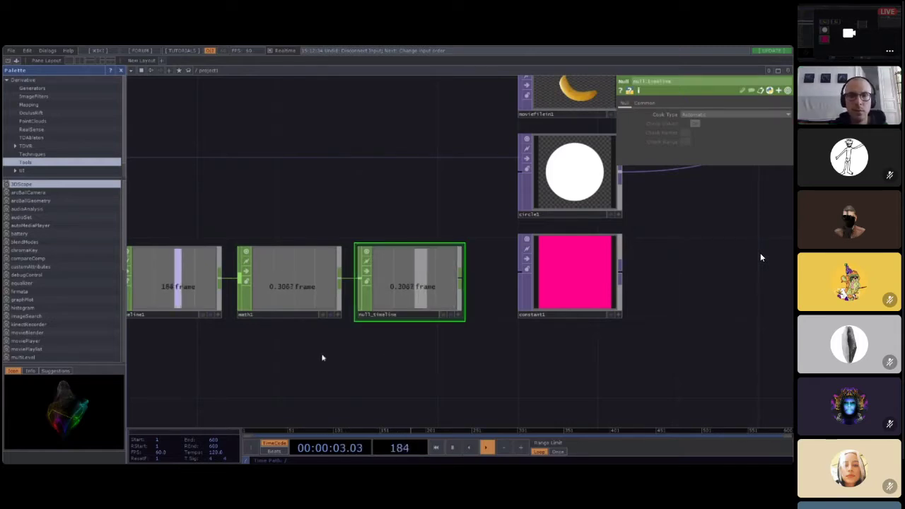
Step: Drive the Constant's red colour value with a reference to the frame channel of null_timeline
{"action": "left_click", "coordinate": [579, 271]}
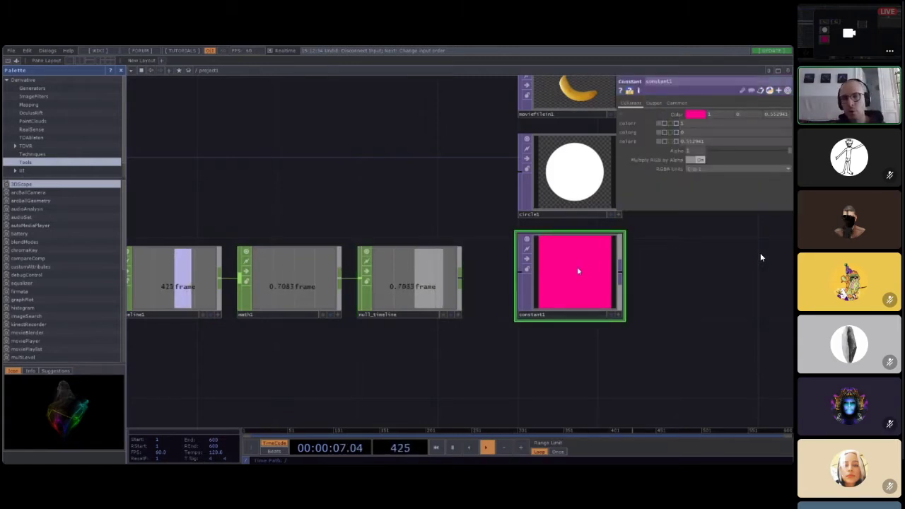
{"action": "left_click", "coordinate": [458, 314]}
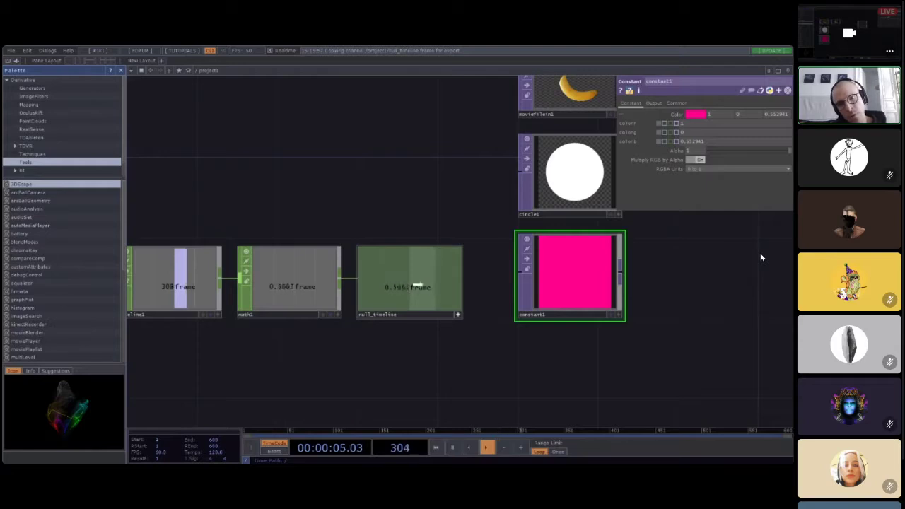
{"action": "left_click_drag", "start_coordinate": [418, 285], "coordinate": [645, 125]}
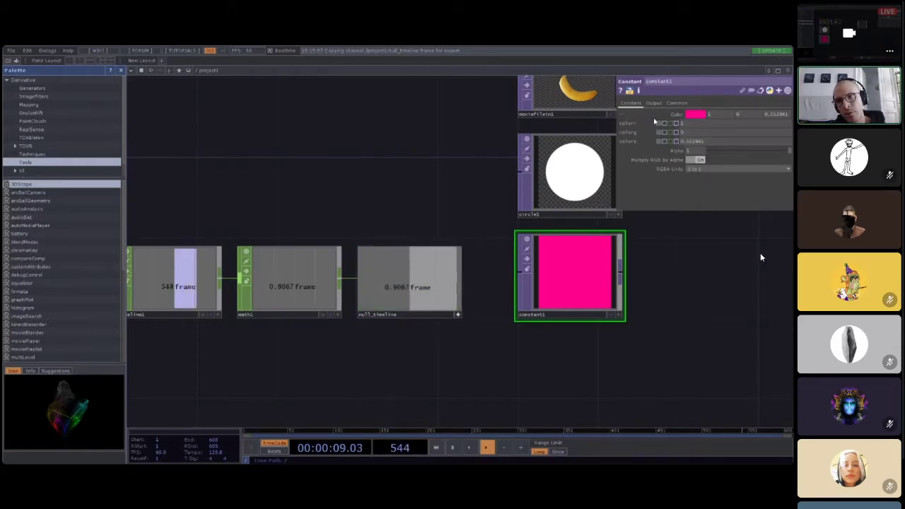
{"action": "left_click", "coordinate": [654, 121]}
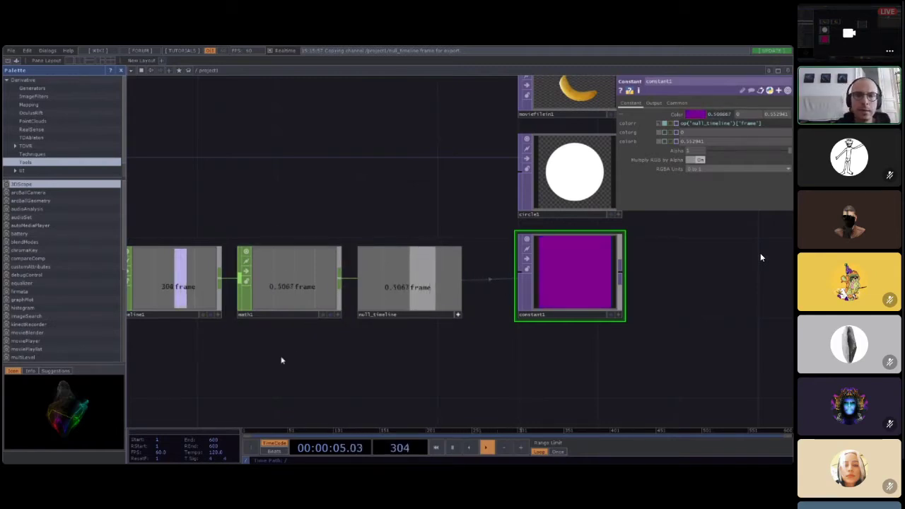
Step: Add a Pattern CHOP in the empty area below the Timeline
{"action": "key", "text": "h"}
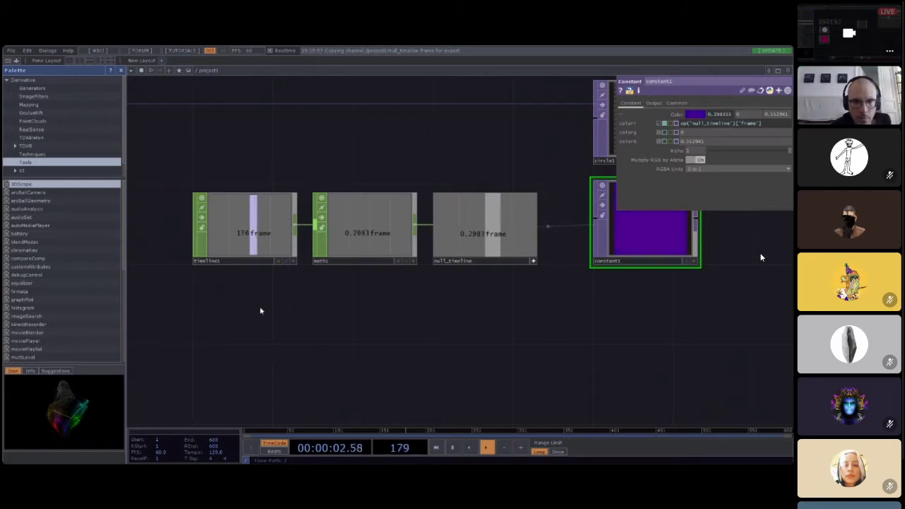
{"action": "key", "text": "Tab"}
{"action": "type", "text": "pattern"}
{"action": "key", "text": "Return"}
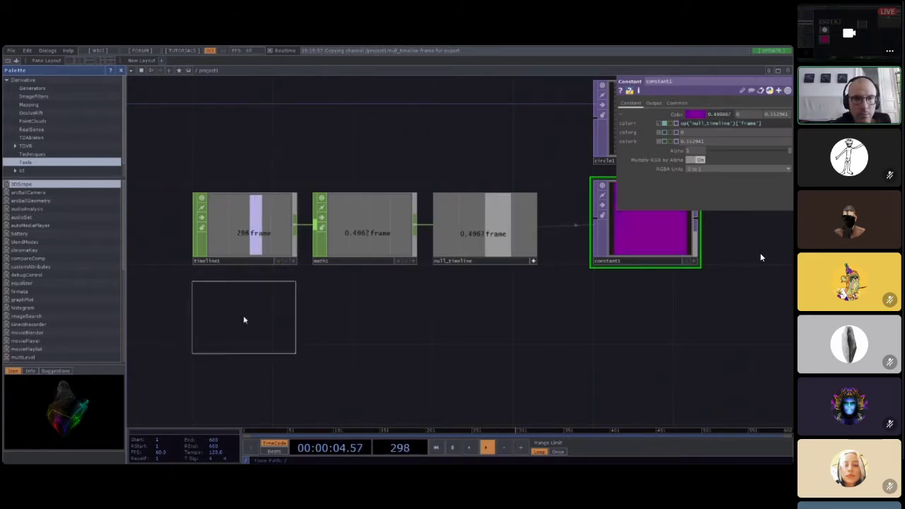
{"action": "left_click", "coordinate": [245, 314]}
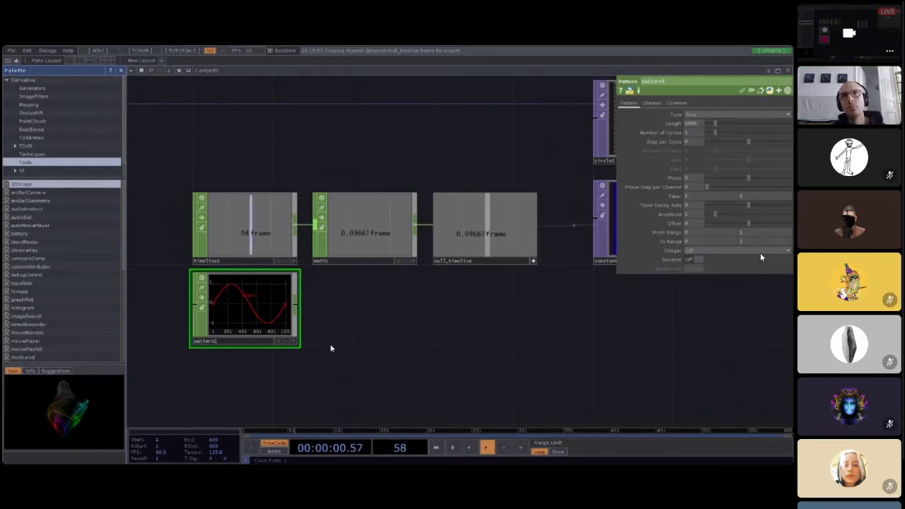
Step: Try the Constant, Cosine and Triangle types on the Pattern, and return its type to Sine
{"action": "left_click", "coordinate": [724, 114]}
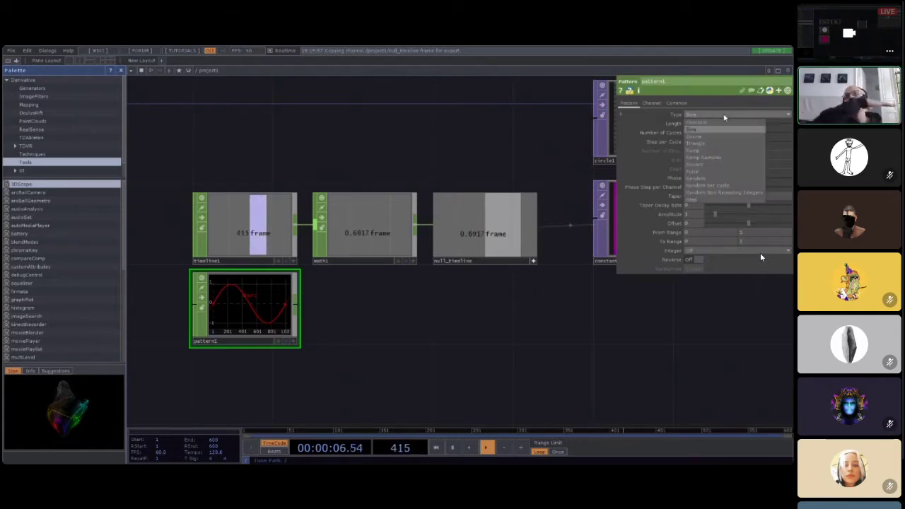
{"action": "left_click", "coordinate": [704, 123]}
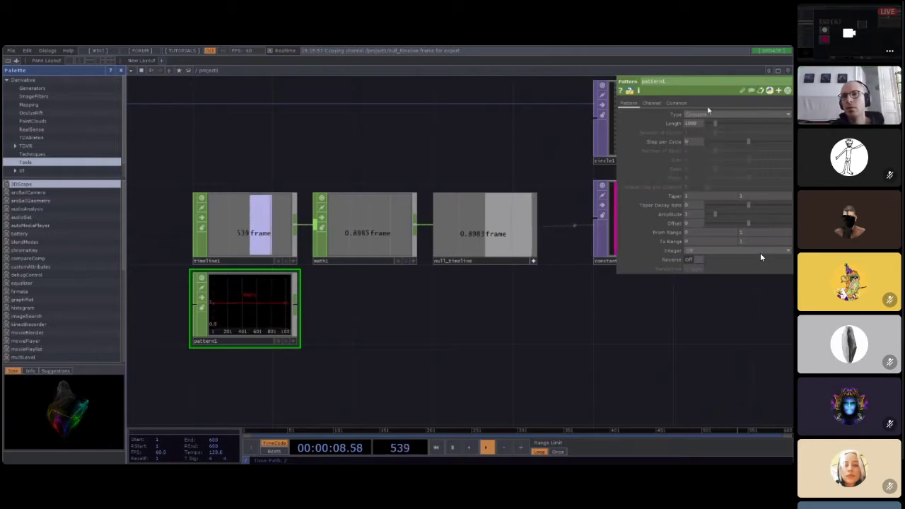
{"action": "left_click", "coordinate": [705, 114]}
{"action": "left_click", "coordinate": [705, 129]}
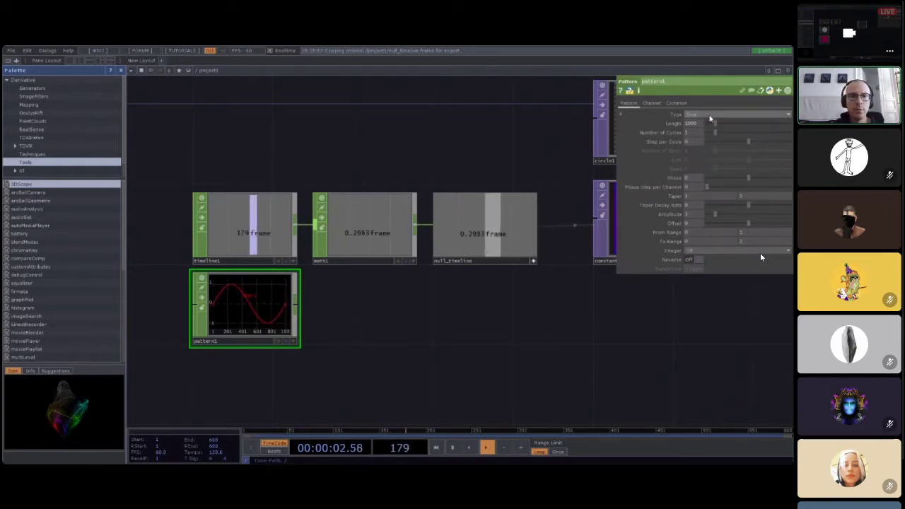
{"action": "left_click", "coordinate": [724, 115]}
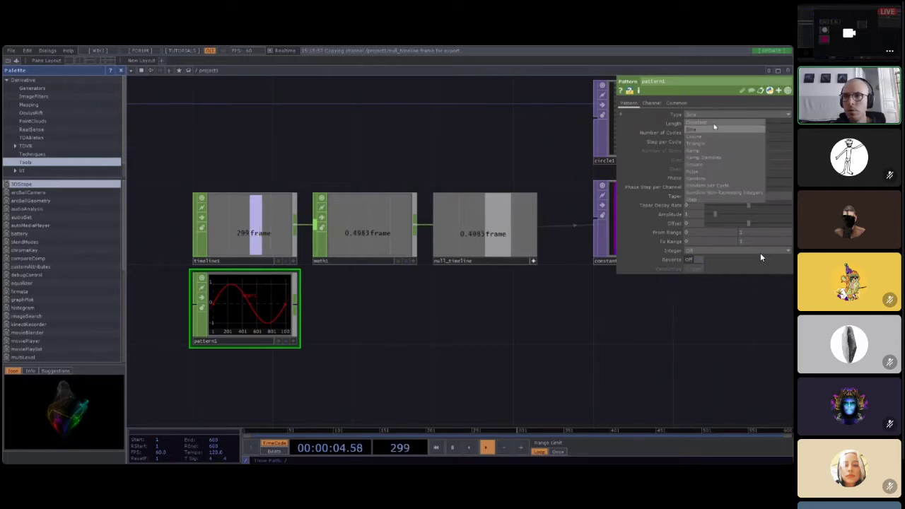
{"action": "left_click", "coordinate": [723, 119]}
{"action": "left_click", "coordinate": [722, 115]}
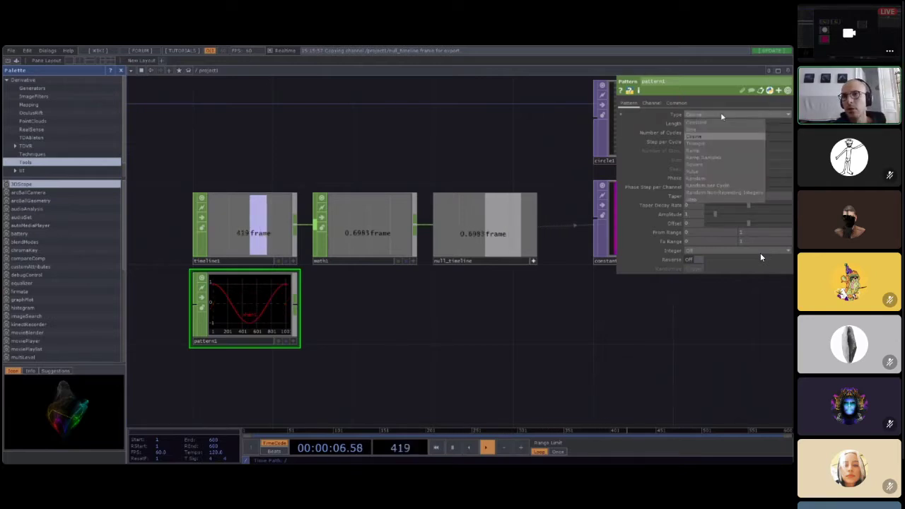
{"action": "left_click", "coordinate": [716, 144]}
{"action": "left_click", "coordinate": [716, 115]}
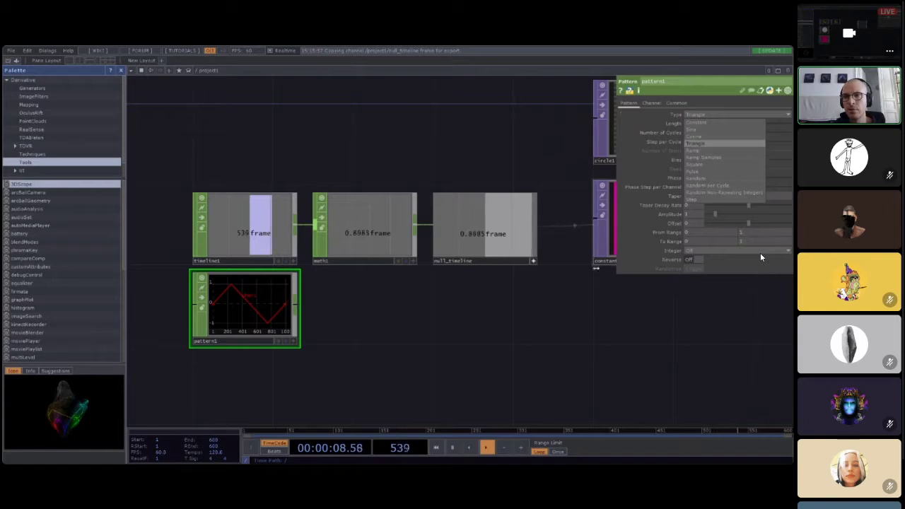
{"action": "left_click", "coordinate": [707, 122]}
{"action": "left_click", "coordinate": [708, 116]}
{"action": "left_click", "coordinate": [708, 129]}
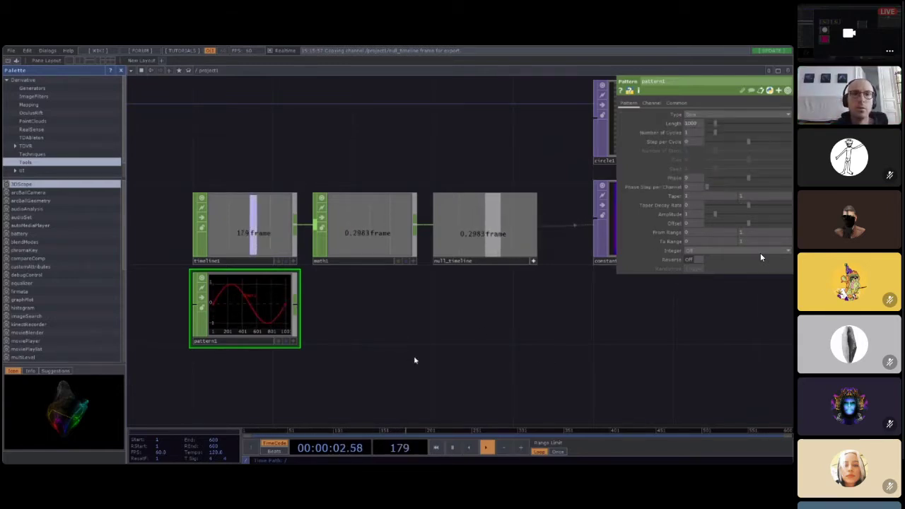
Step: Delete the Timeline CHOP and move the Pattern into its place ahead of the Math
{"action": "left_click_drag", "start_coordinate": [261, 228], "coordinate": [189, 228]}
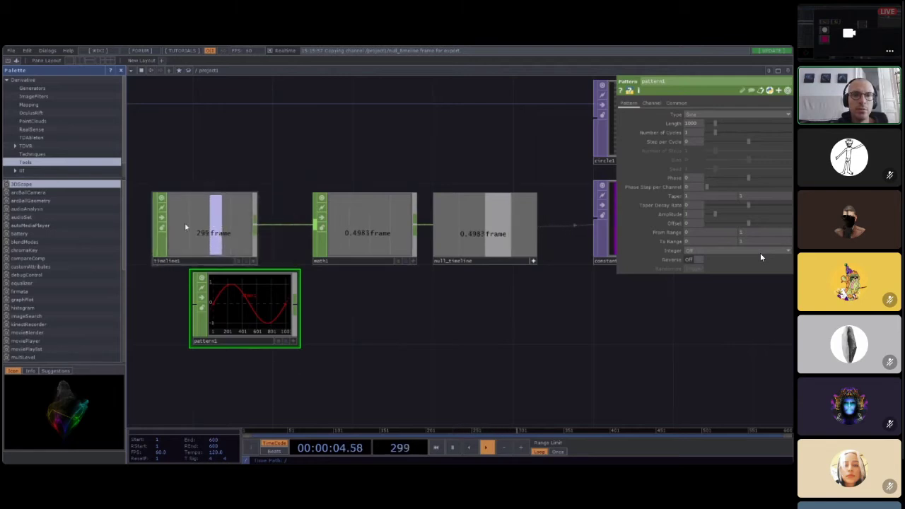
{"action": "left_click", "coordinate": [228, 226]}
{"action": "key", "text": "Delete"}
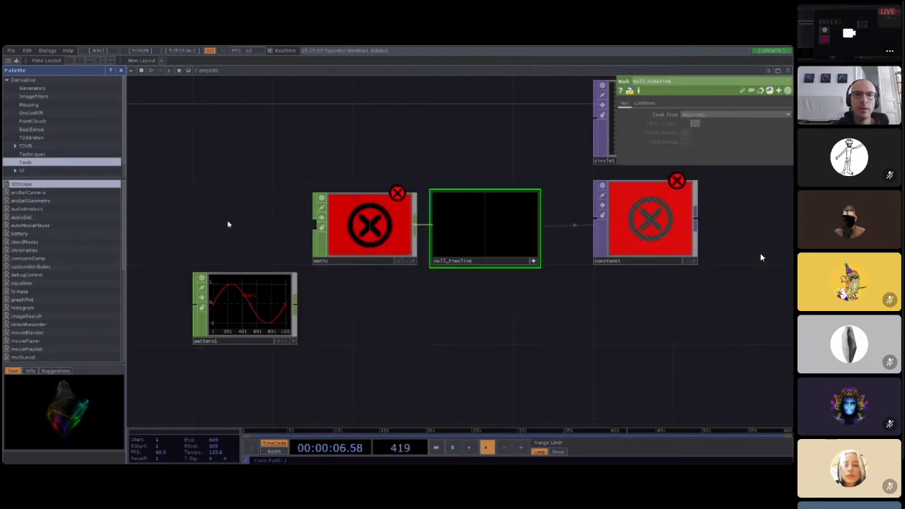
{"action": "left_click_drag", "start_coordinate": [234, 298], "coordinate": [233, 222]}
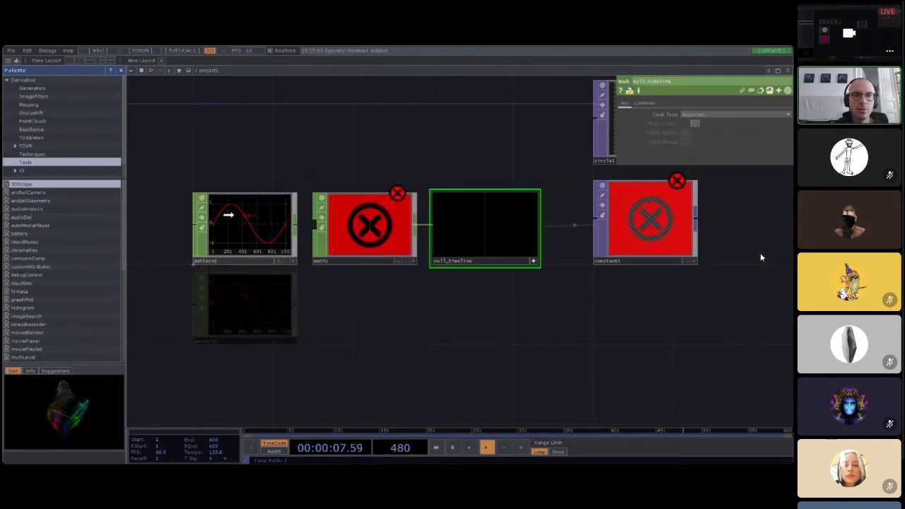
{"action": "left_click", "coordinate": [247, 237]}
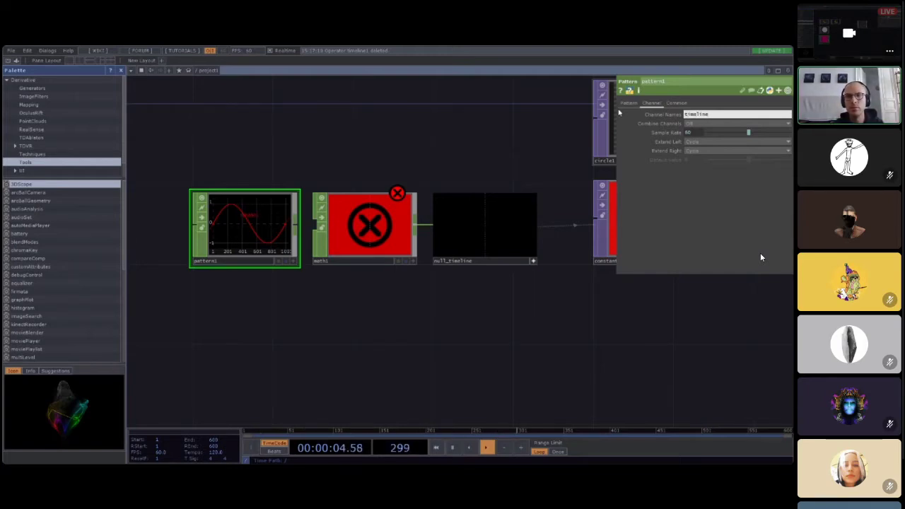
{"action": "left_click_drag", "start_coordinate": [298, 225], "coordinate": [314, 226]}
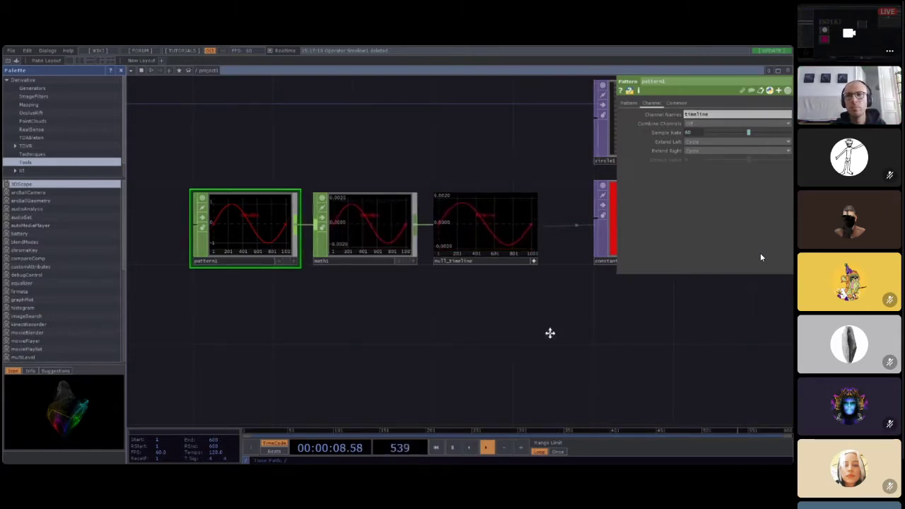
{"action": "left_click_drag", "start_coordinate": [550, 333], "coordinate": [406, 333]}
{"action": "left_click", "coordinate": [504, 227]}
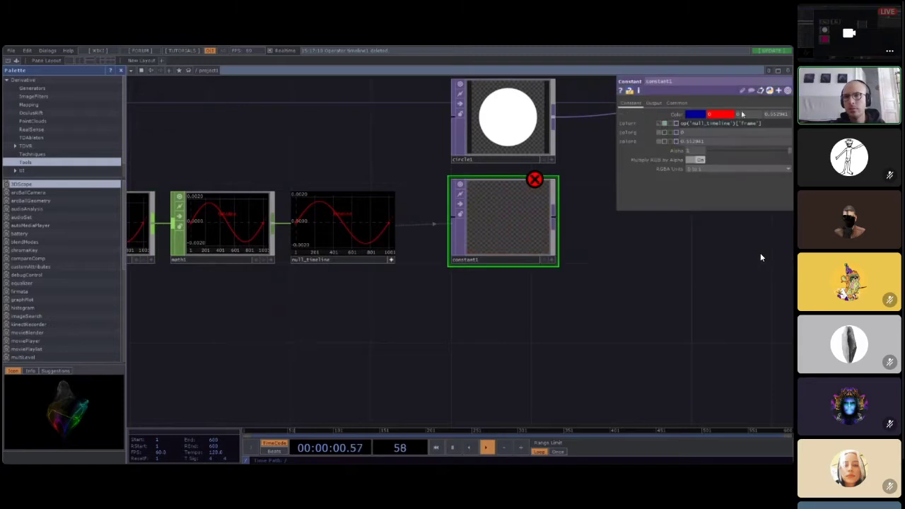
{"action": "left_click_drag", "start_coordinate": [312, 317], "coordinate": [447, 321]}
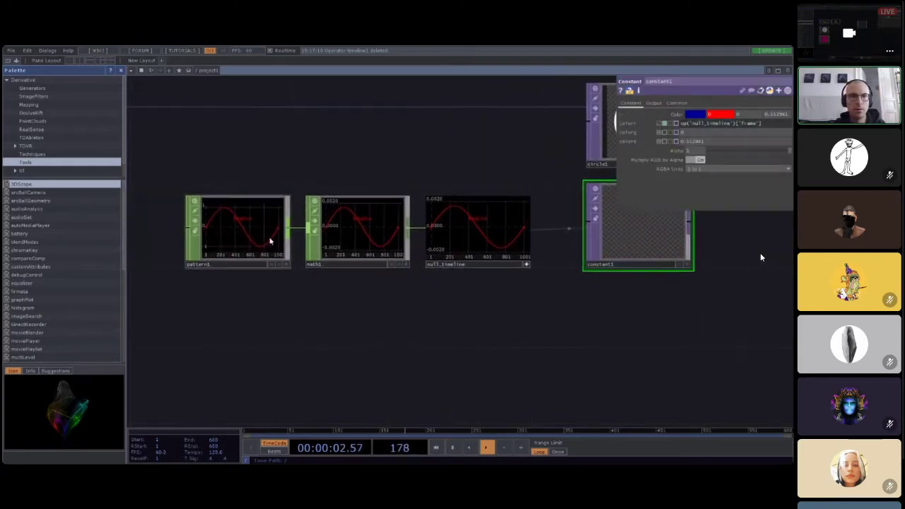
{"action": "left_click", "coordinate": [269, 243]}
{"action": "left_click", "coordinate": [707, 115]}
{"action": "type", "text": "fra"}
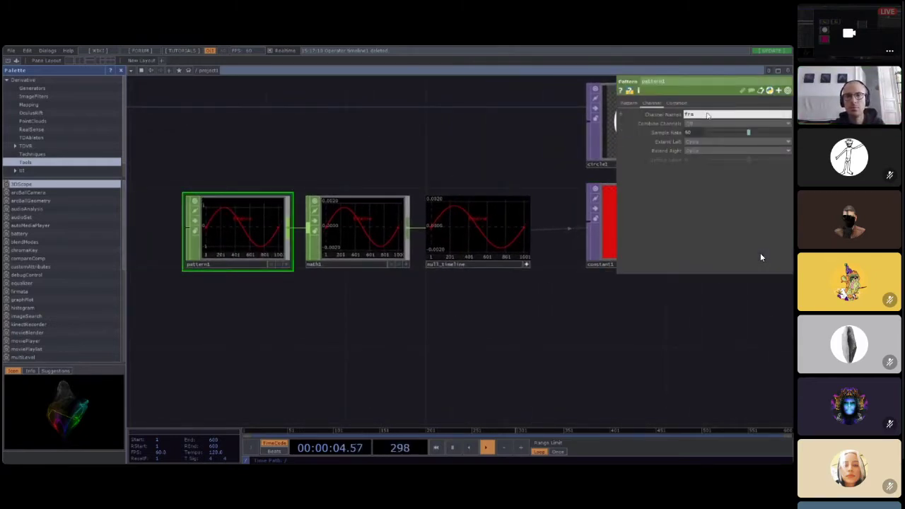
{"action": "type", "text": "me"}
{"action": "key", "text": "Return"}
{"action": "left_click_drag", "start_coordinate": [755, 296], "coordinate": [589, 310]}
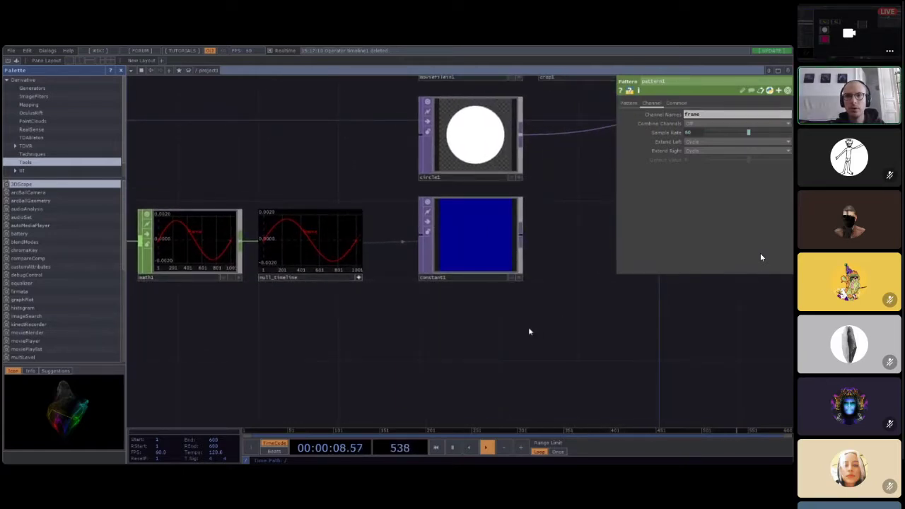
{"action": "right_click_drag", "start_coordinate": [338, 349], "coordinate": [511, 344]}
{"action": "left_click_drag", "start_coordinate": [439, 346], "coordinate": [629, 342]}
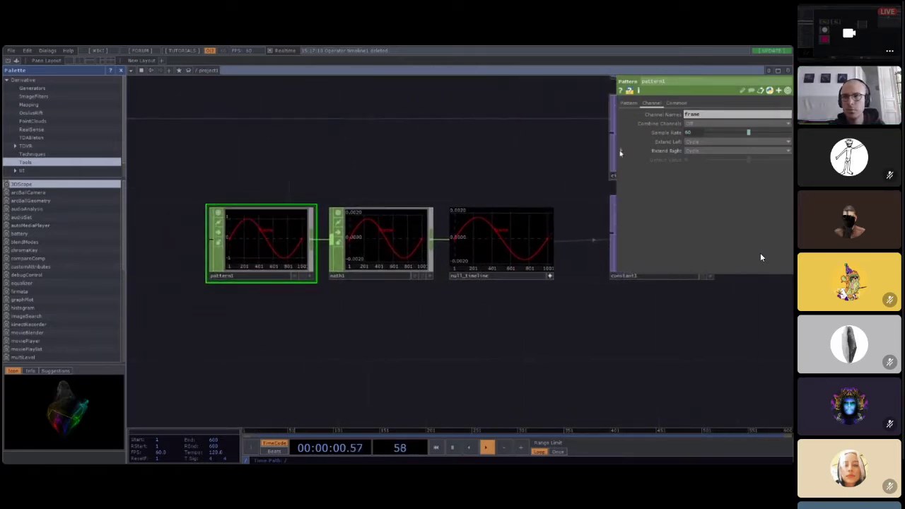
Step: Replace the Pattern with a Wave CHOP and connect its output to the Math
{"action": "left_click", "coordinate": [634, 104]}
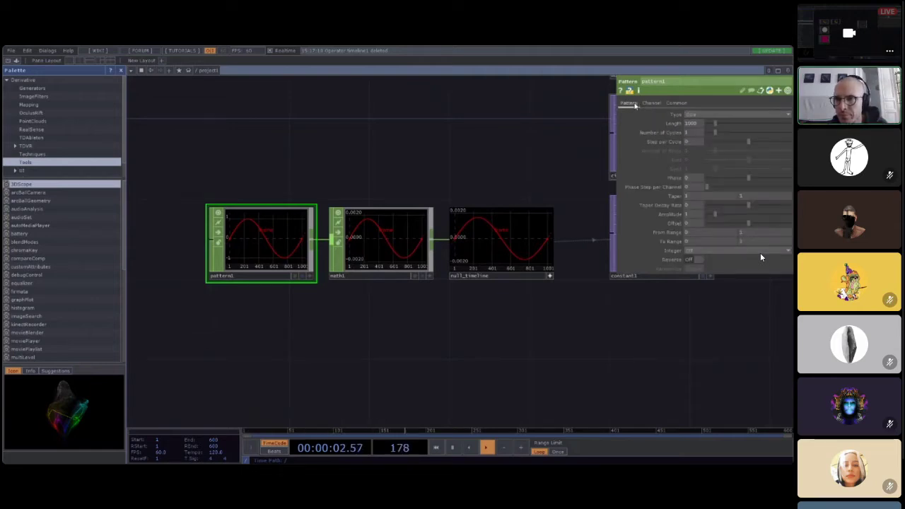
{"action": "left_click_drag", "start_coordinate": [438, 350], "coordinate": [363, 347]}
{"action": "right_click_drag", "start_coordinate": [479, 336], "coordinate": [406, 343]}
{"action": "left_click_drag", "start_coordinate": [310, 343], "coordinate": [551, 346]}
{"action": "key", "text": "Delete"}
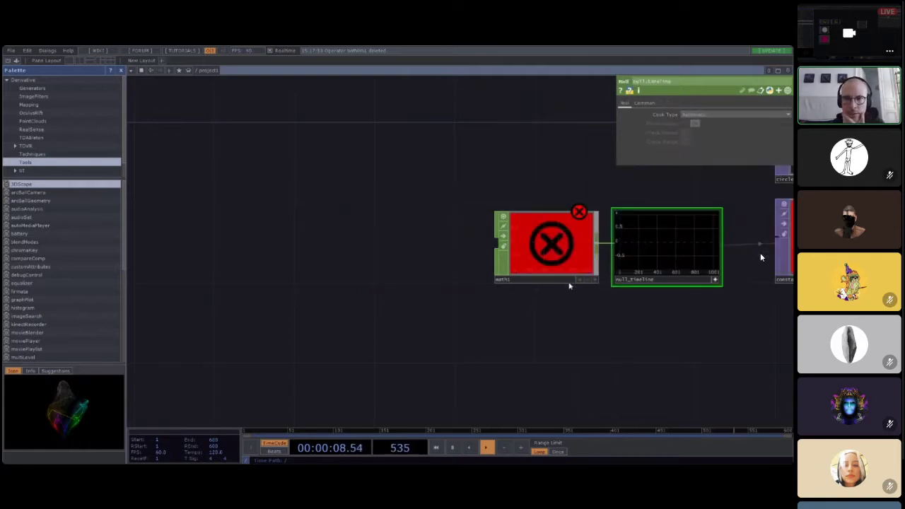
{"action": "key", "text": "Tab"}
{"action": "left_click", "coordinate": [423, 253]}
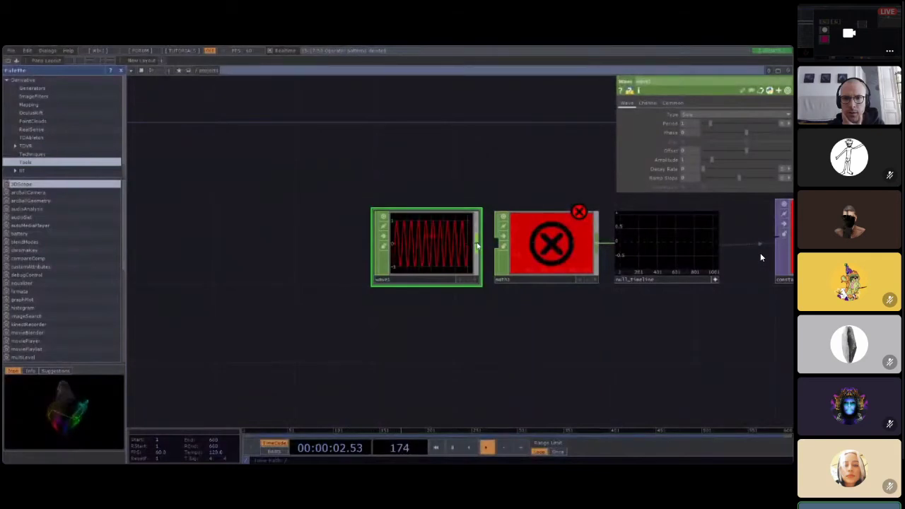
{"action": "left_click_drag", "start_coordinate": [477, 246], "coordinate": [495, 245]}
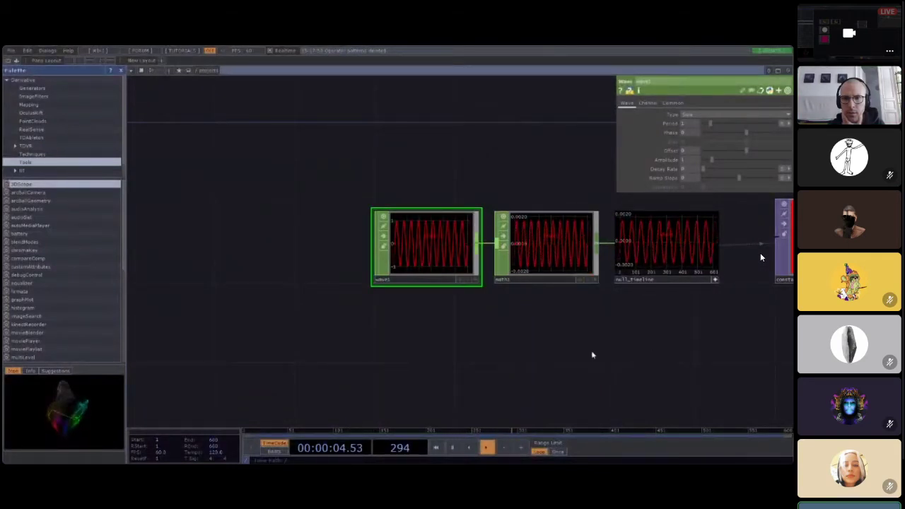
{"action": "left_click_drag", "start_coordinate": [631, 328], "coordinate": [410, 328]}
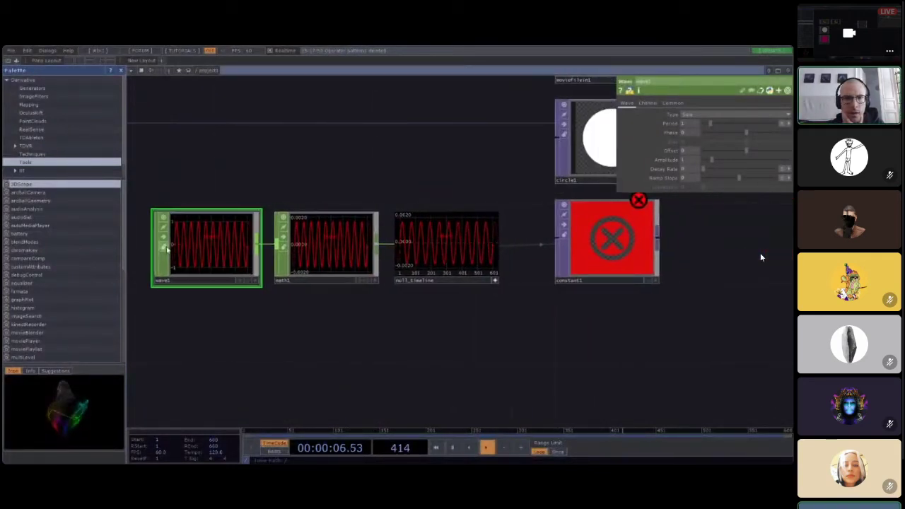
{"action": "left_click", "coordinate": [650, 105]}
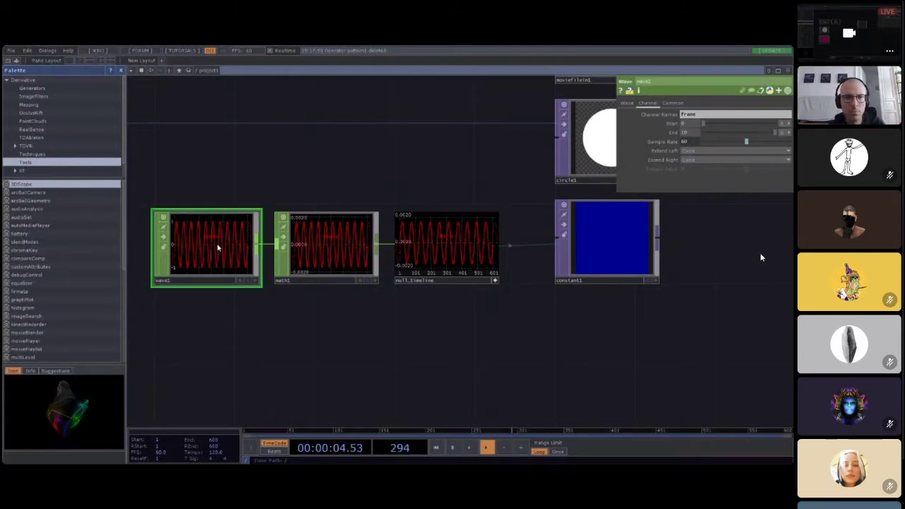
{"action": "right_click_drag", "start_coordinate": [267, 330], "coordinate": [374, 331]}
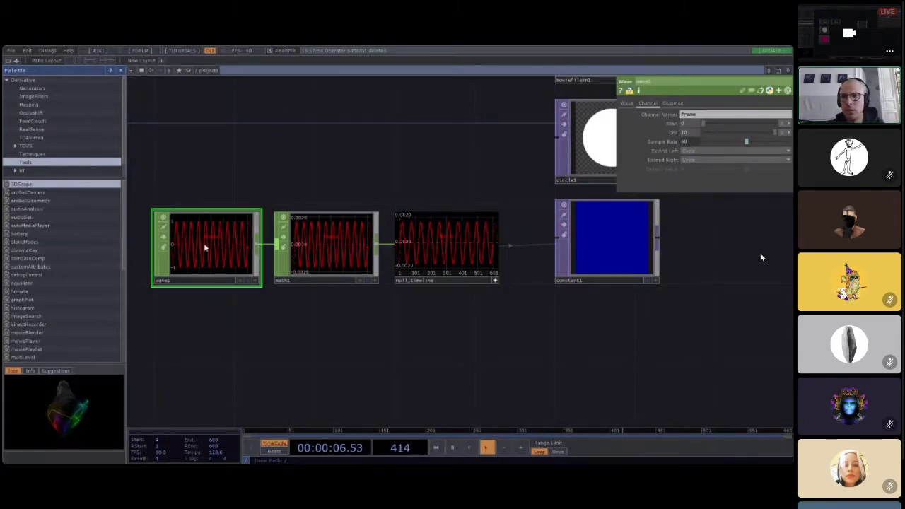
Step: Undo the swap to the Wave CHOP so that the Pattern feeds the Math again
{"action": "left_click", "coordinate": [626, 103]}
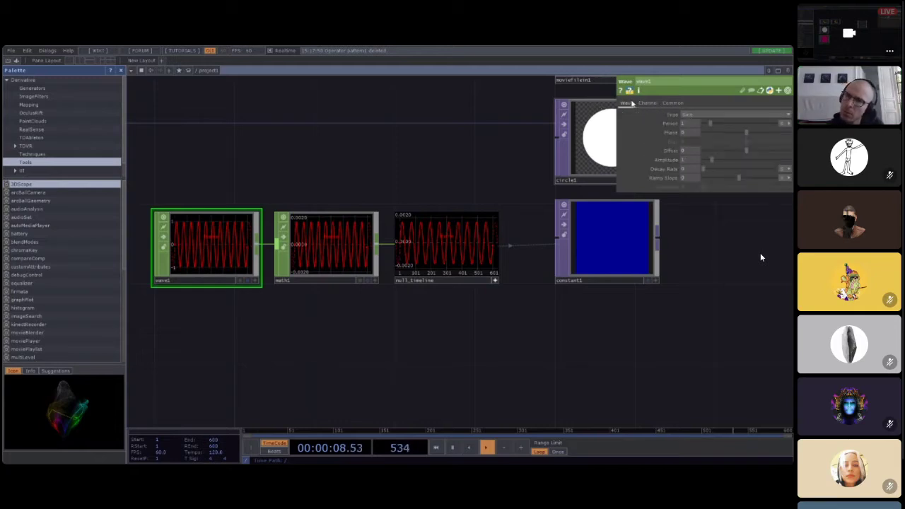
{"action": "right_click_drag", "start_coordinate": [286, 345], "coordinate": [344, 346]}
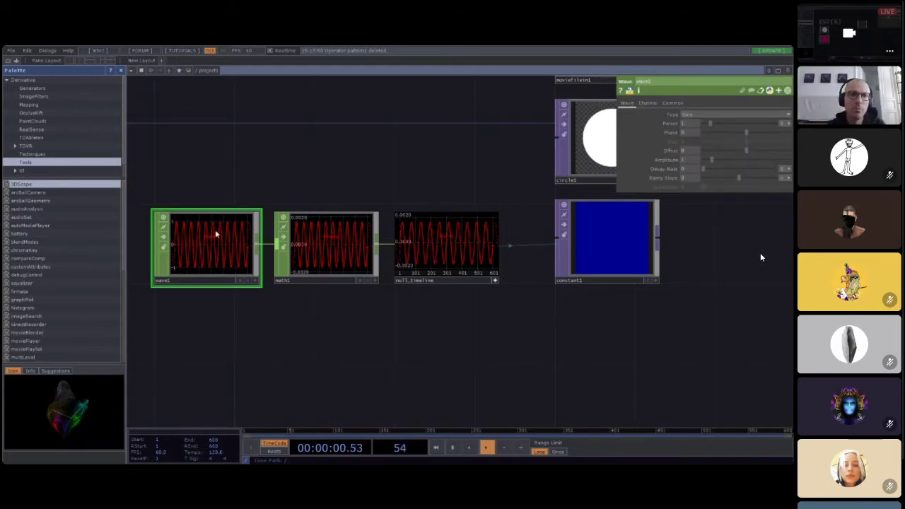
{"action": "key", "text": "ctrl+z"}
{"action": "key", "text": "ctrl+z"}
{"action": "key", "text": "ctrl+z"}
{"action": "key", "text": "ctrl+z"}
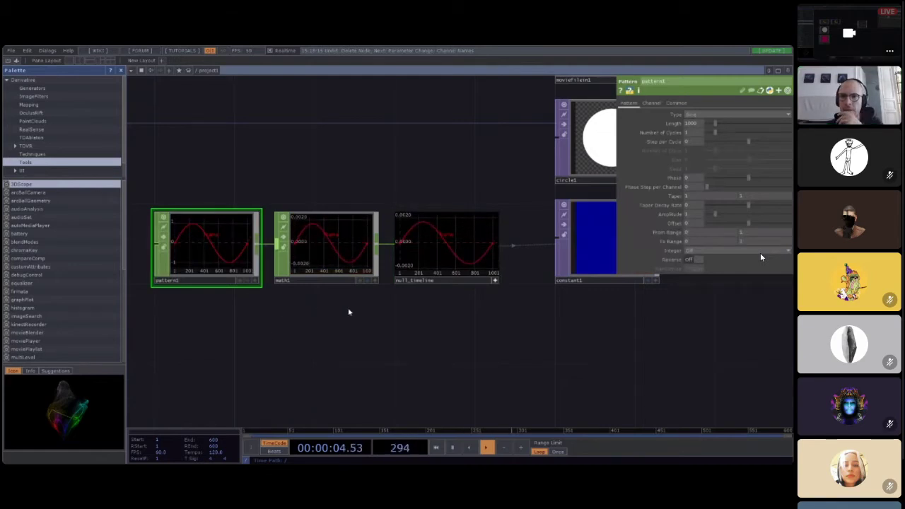
Step: Paste a Timeline CHOP with the frame channel into the empty space ahead of the Pattern
{"action": "scroll", "coordinate": [467, 332], "scroll_direction": "right", "scroll_amount": 2}
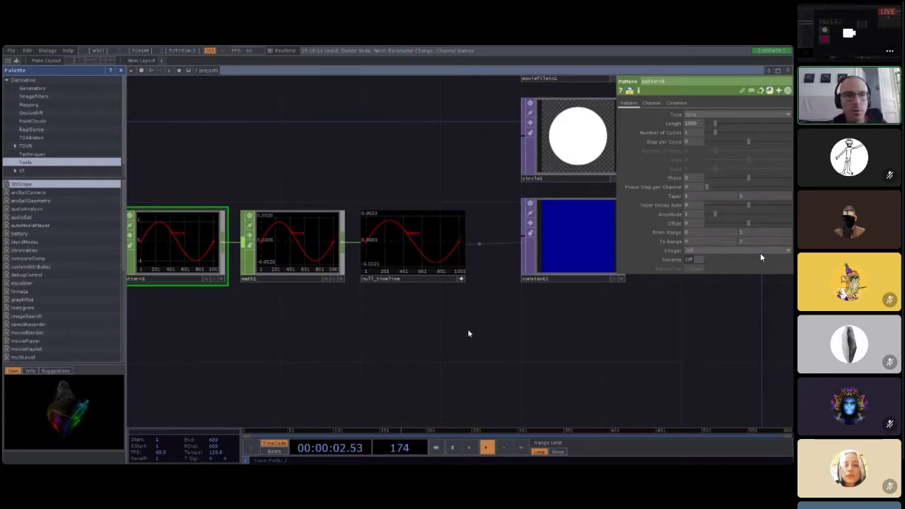
{"action": "scroll", "coordinate": [390, 333], "scroll_direction": "left", "scroll_amount": 10}
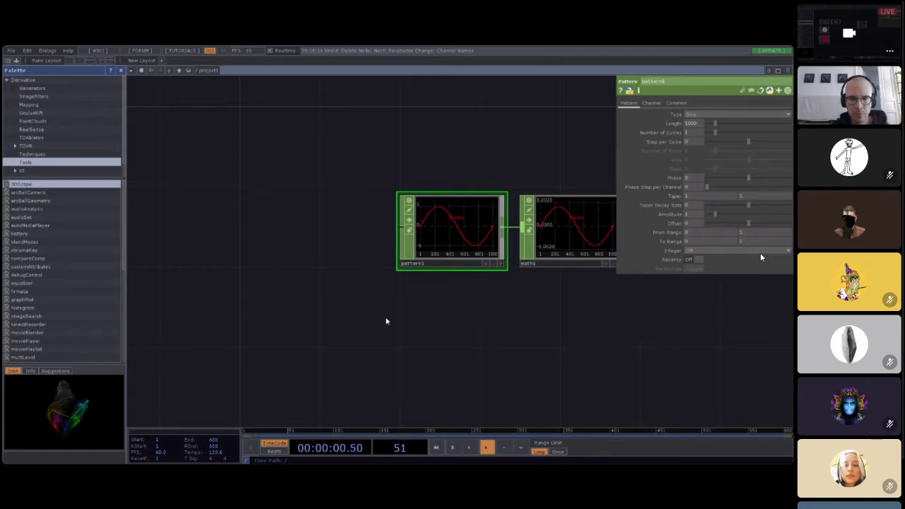
{"action": "key", "text": "ctrl+v"}
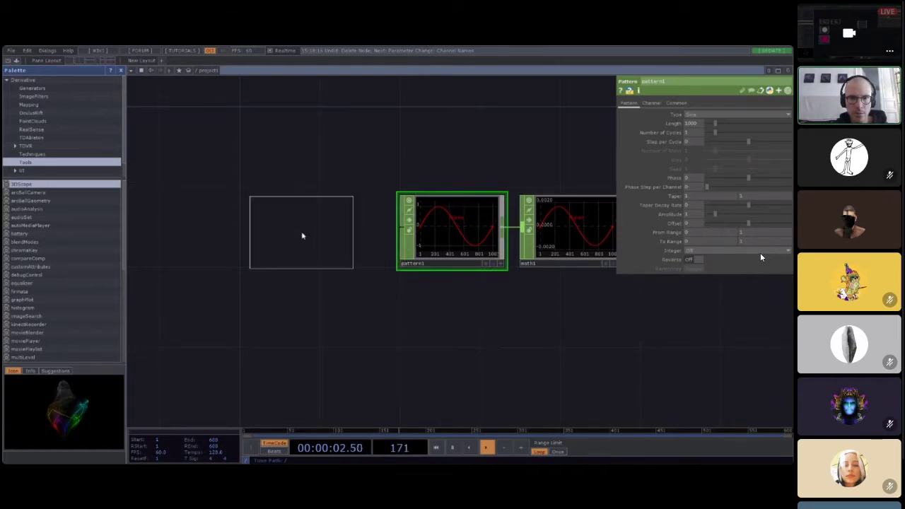
{"action": "left_click", "coordinate": [297, 233]}
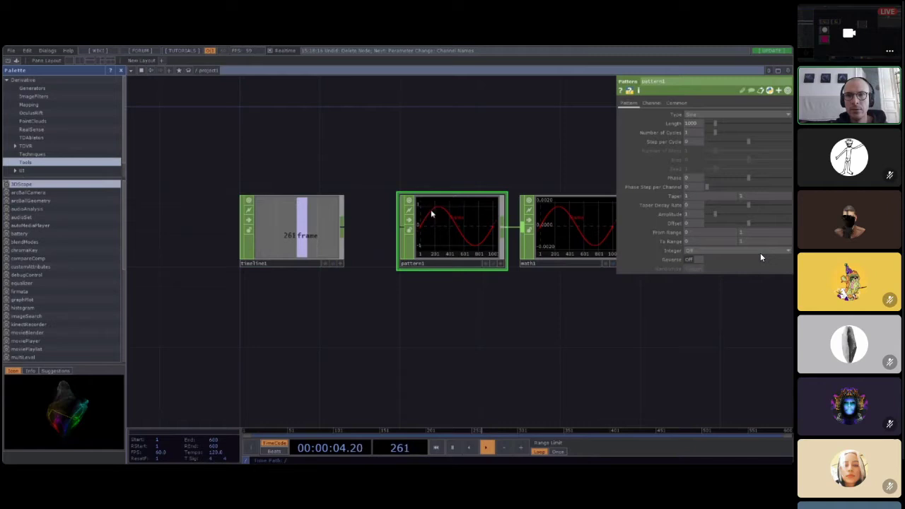
{"action": "left_click", "coordinate": [303, 237]}
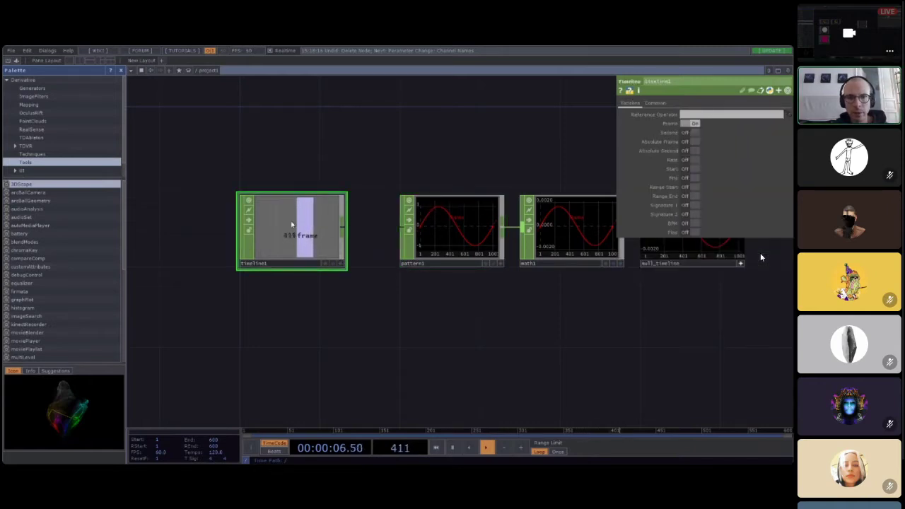
Step: Try shifting the Pattern's phase manually, reset it to 0, and reference the Timeline's frame channel in it directly
{"action": "left_click", "coordinate": [467, 227]}
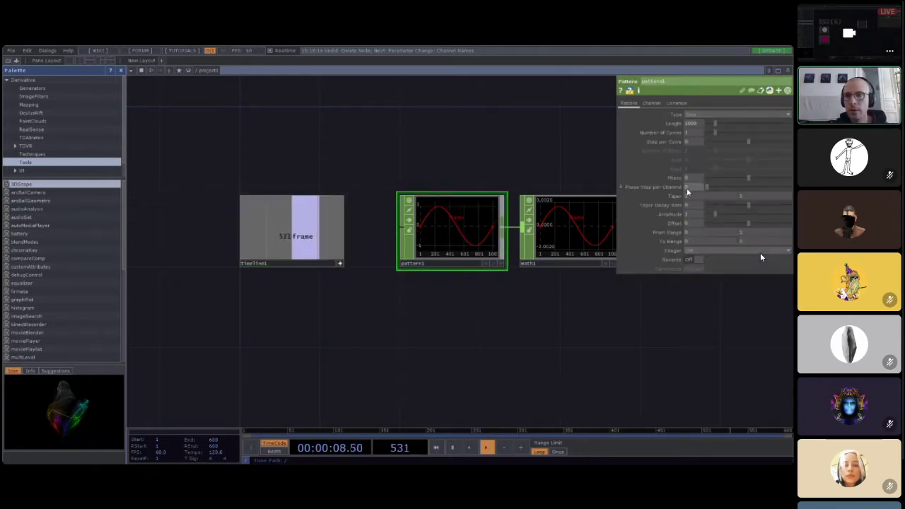
{"action": "left_click_drag", "start_coordinate": [750, 175], "coordinate": [719, 188]}
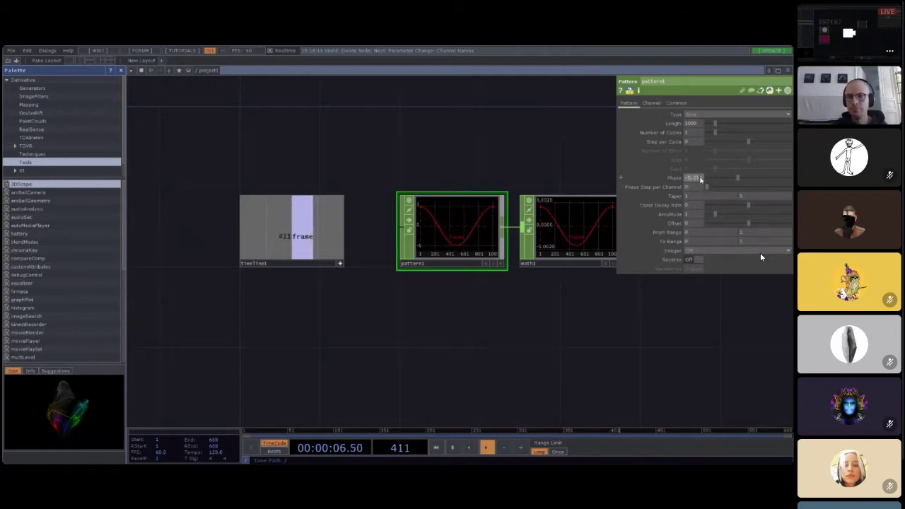
{"action": "type", "text": "0"}
{"action": "key", "text": "Return"}
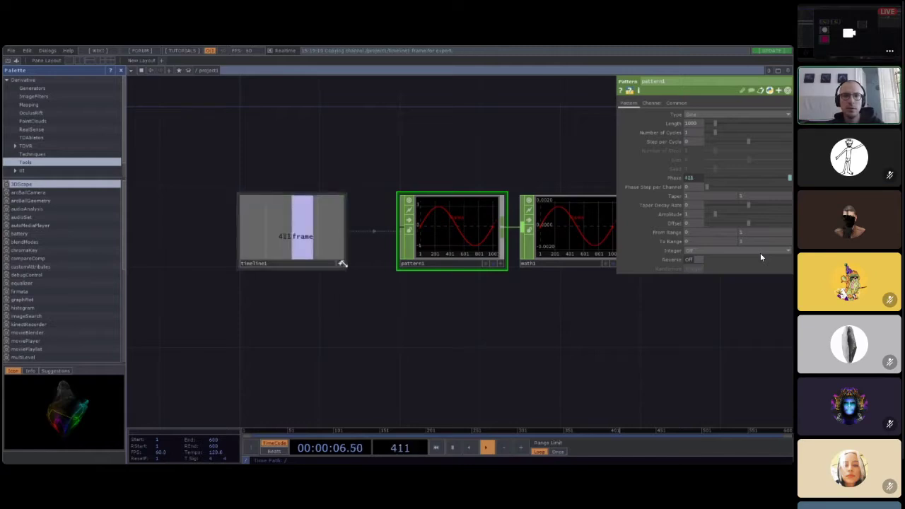
{"action": "left_click", "coordinate": [676, 178]}
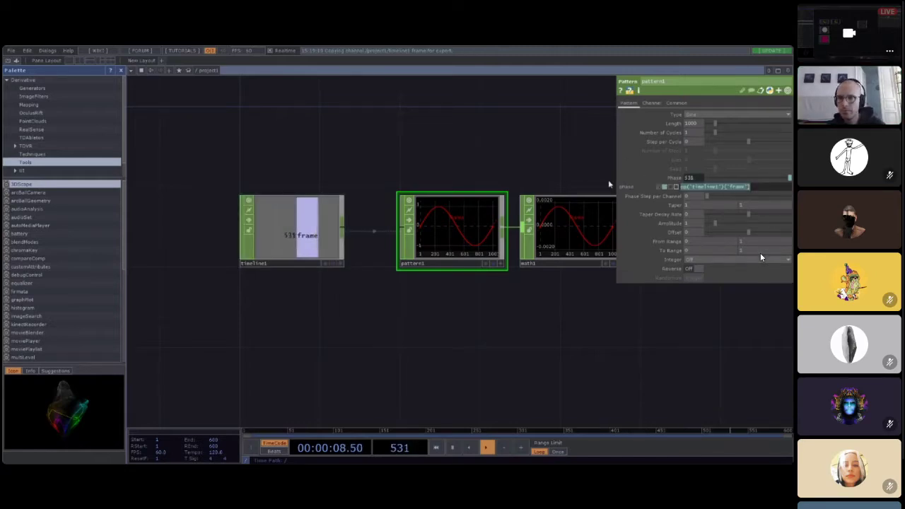
Step: Move the Timeline further from the Pattern and connect a Math CHOP after it with From Range 0 to 600
{"action": "left_click_drag", "start_coordinate": [280, 230], "coordinate": [198, 230]}
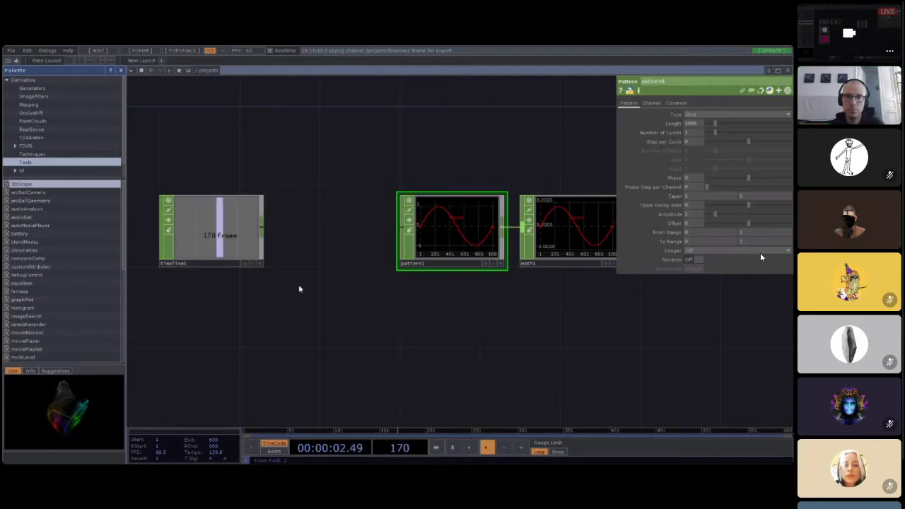
{"action": "left_click_drag", "start_coordinate": [335, 323], "coordinate": [442, 341]}
{"action": "left_click_drag", "start_coordinate": [332, 249], "coordinate": [252, 250]}
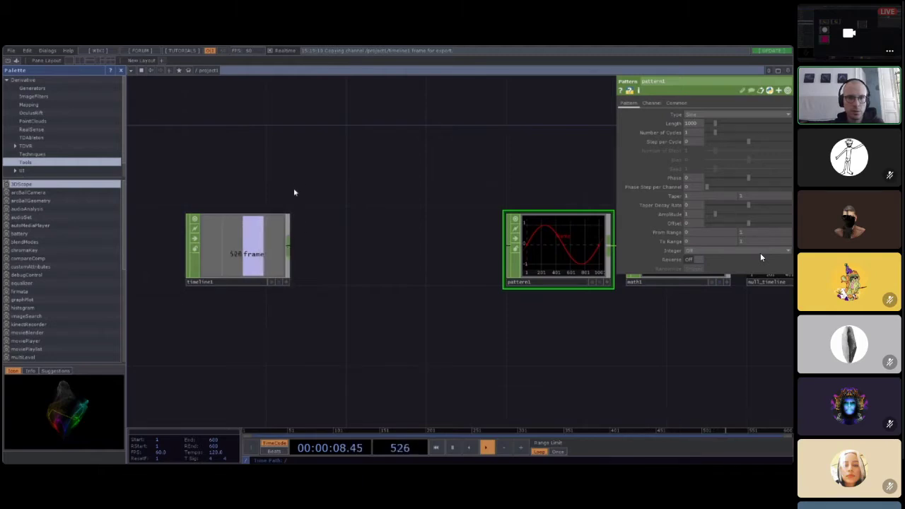
{"action": "left_click", "coordinate": [403, 250]}
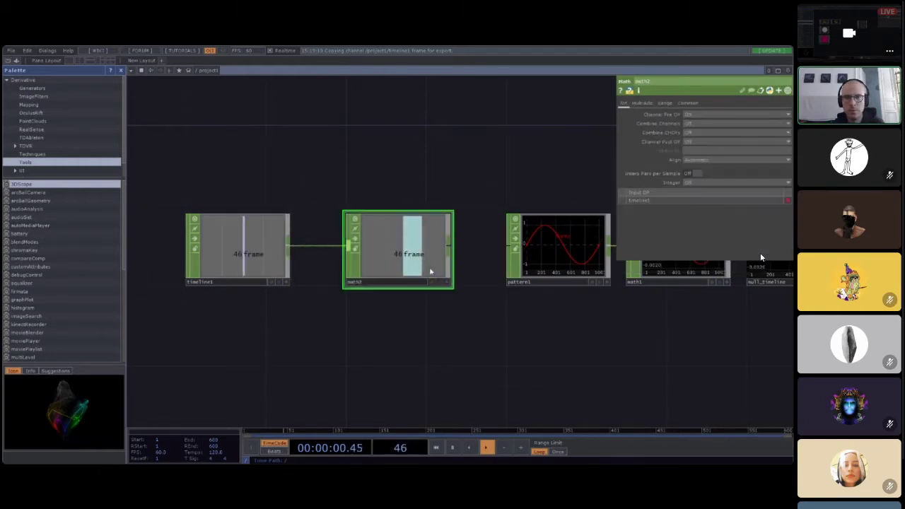
{"action": "left_click", "coordinate": [665, 102]}
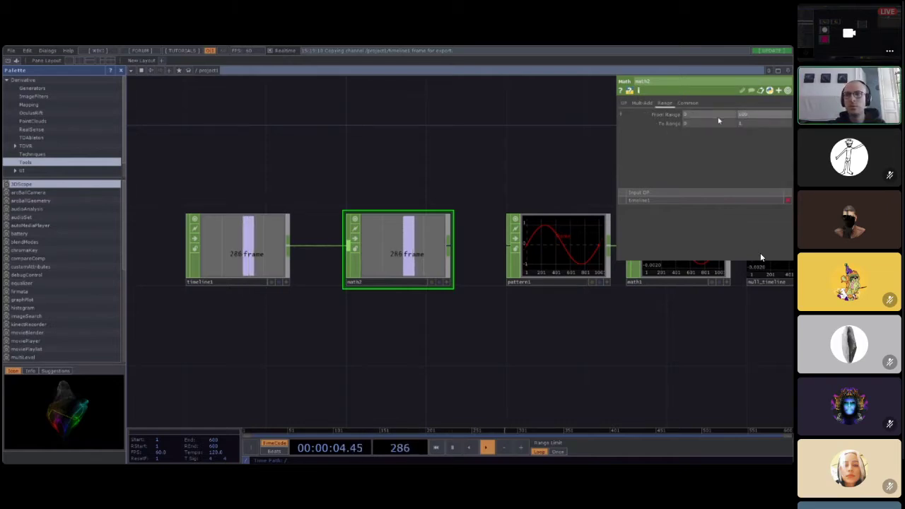
Step: Reference the new Math's frame channel in the Pattern's Phase
{"action": "left_click", "coordinate": [563, 234]}
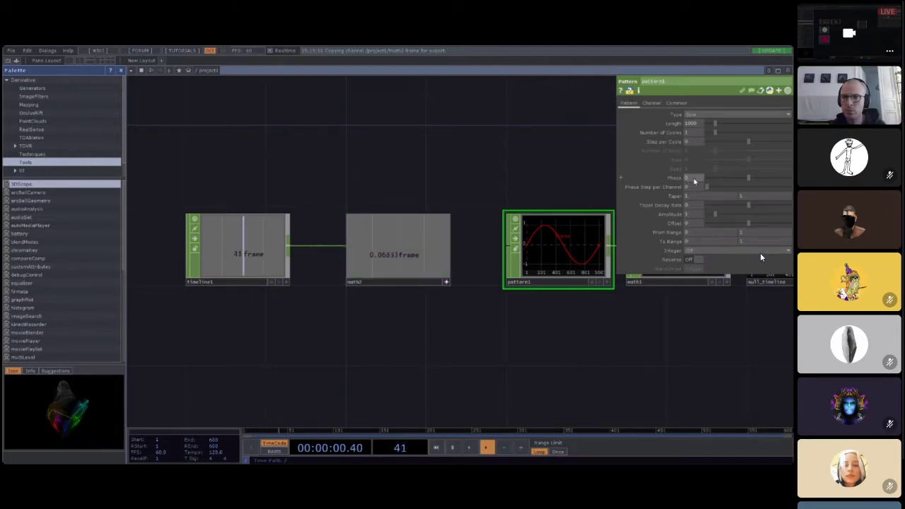
{"action": "left_click_drag", "start_coordinate": [695, 177], "coordinate": [695, 177]}
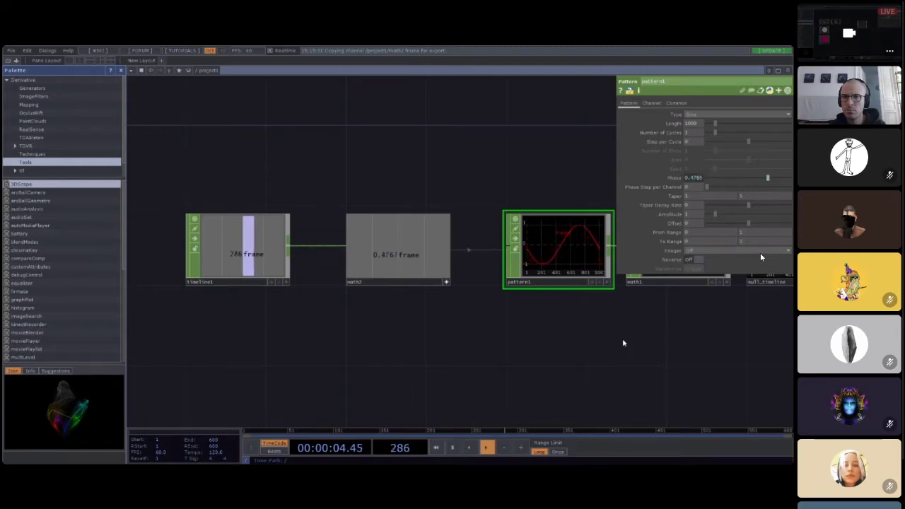
{"action": "scroll", "coordinate": [517, 343], "scroll_direction": "right", "scroll_amount": 10}
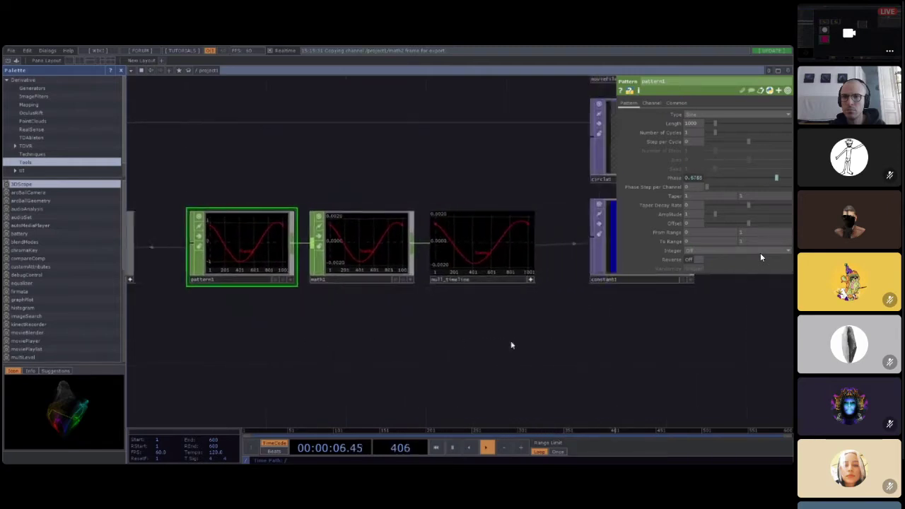
Step: Delete the Math between the Pattern and the null_timeline so they connect directly
{"action": "scroll", "coordinate": [323, 339], "scroll_direction": "left", "scroll_amount": 5}
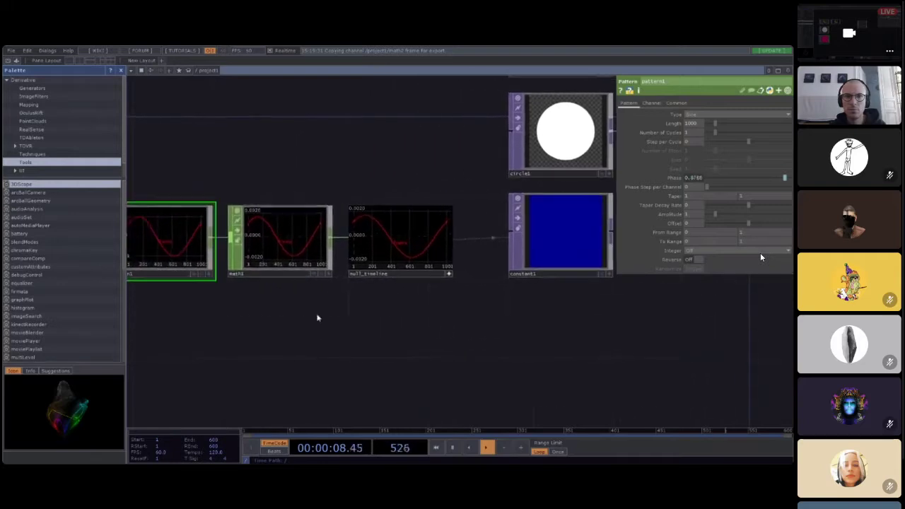
{"action": "left_click", "coordinate": [299, 239]}
{"action": "key", "text": "Delete"}
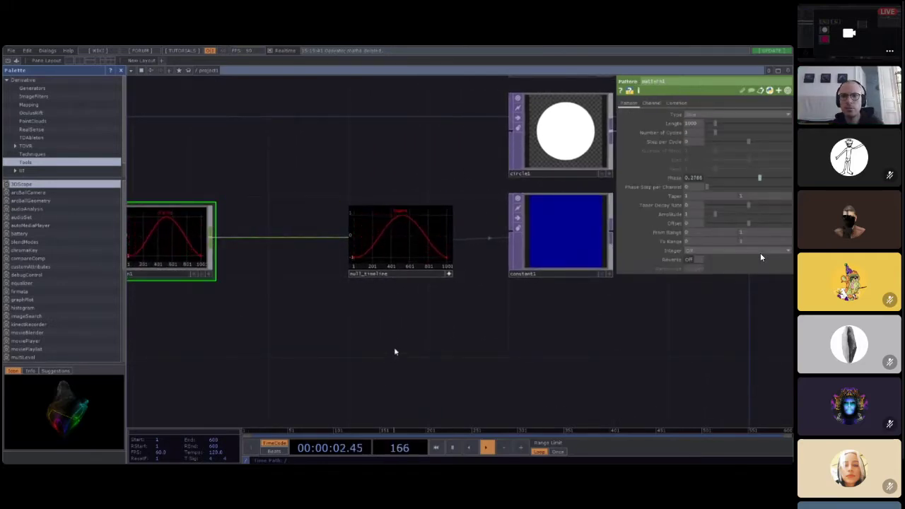
{"action": "scroll", "coordinate": [387, 337], "scroll_direction": "left", "scroll_amount": 4}
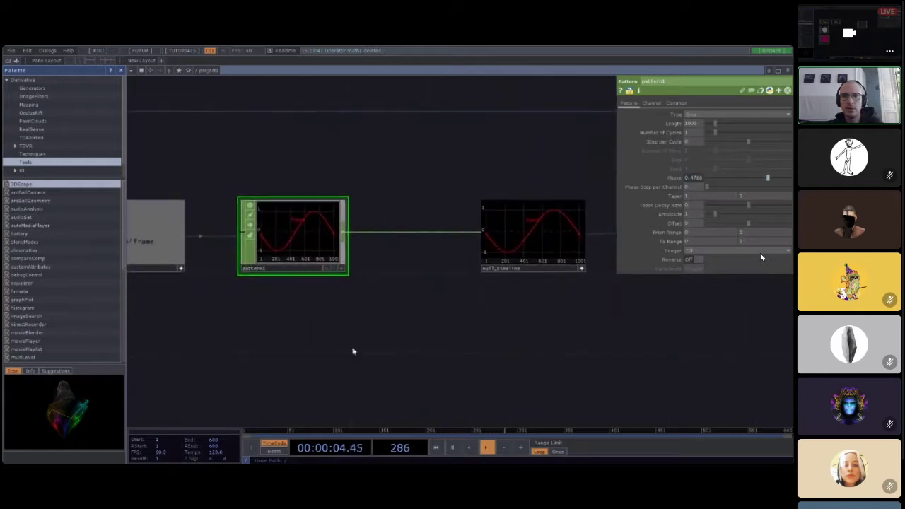
{"action": "left_click_drag", "start_coordinate": [364, 319], "coordinate": [382, 346]}
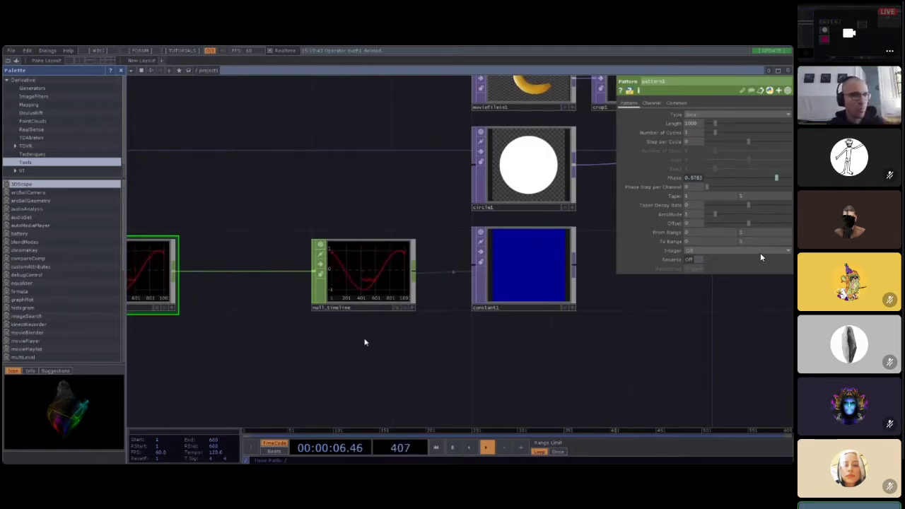
Step: Set the Pattern's amplitude to 2 and compare the Constant's red value before and after
{"action": "left_click", "coordinate": [523, 265]}
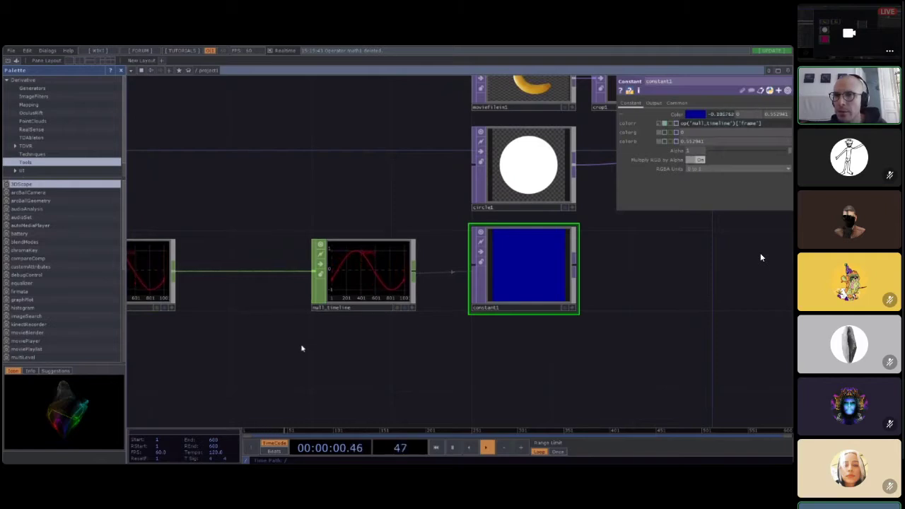
{"action": "left_click_drag", "start_coordinate": [388, 374], "coordinate": [429, 358]}
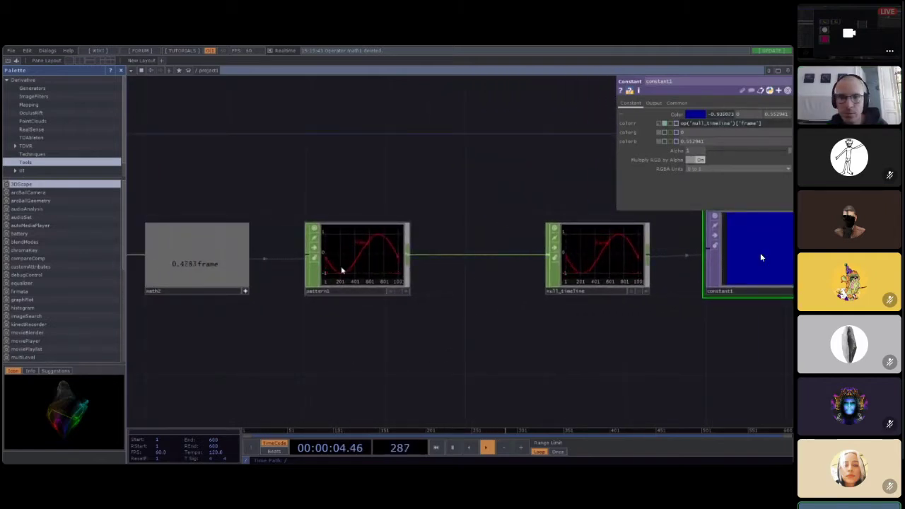
{"action": "left_click", "coordinate": [373, 254]}
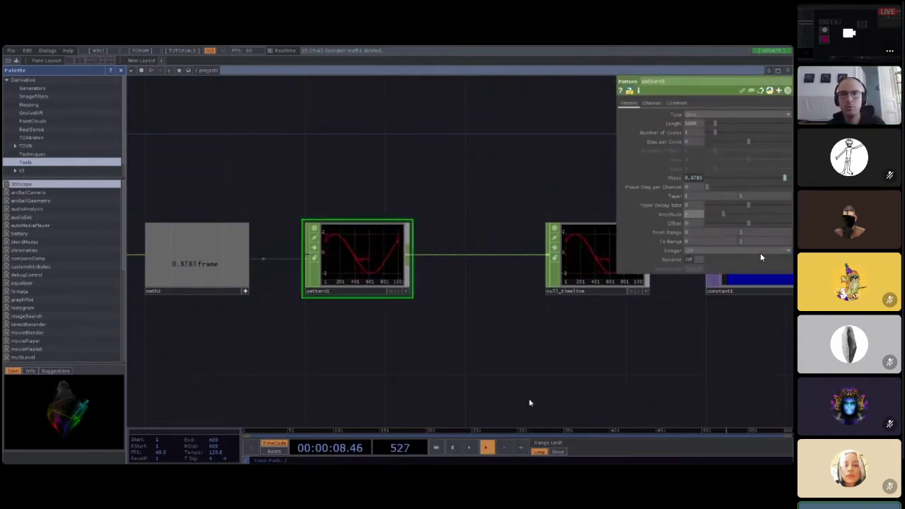
{"action": "left_click_drag", "start_coordinate": [667, 354], "coordinate": [391, 353]}
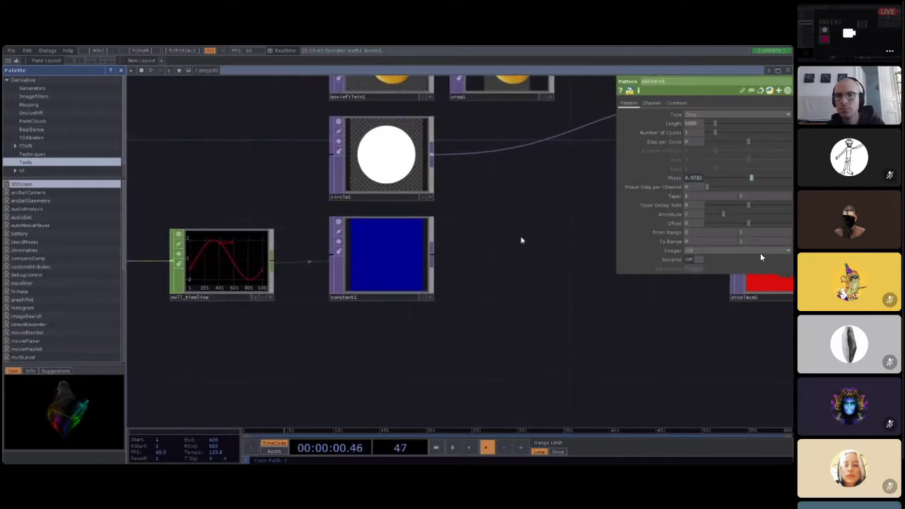
{"action": "left_click", "coordinate": [391, 243]}
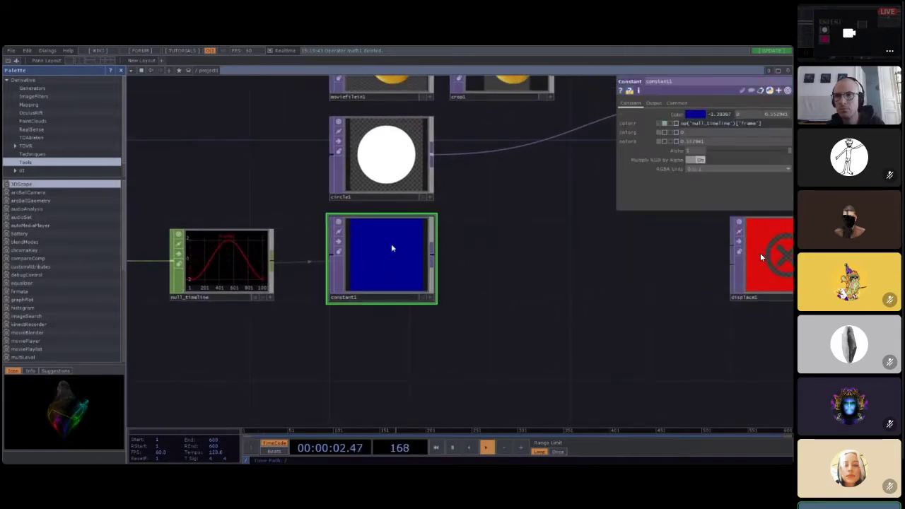
Step: Review the operator chain from the Timeline through the Math, Pattern and Null to the Constant
{"action": "right_click_drag", "start_coordinate": [231, 339], "coordinate": [473, 341]}
{"action": "left_click_drag", "start_coordinate": [182, 362], "coordinate": [389, 360]}
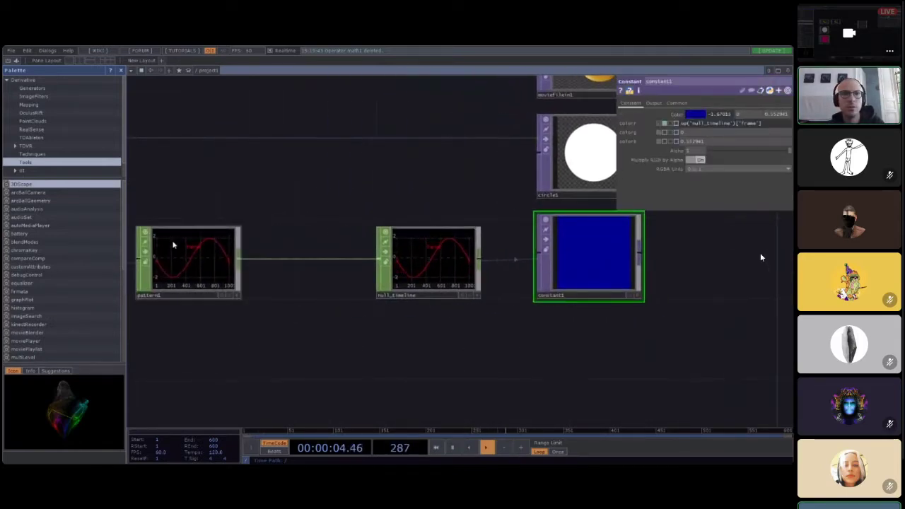
{"action": "left_click", "coordinate": [189, 250]}
{"action": "left_click_drag", "start_coordinate": [290, 333], "coordinate": [399, 346]}
{"action": "scroll", "coordinate": [350, 332], "scroll_direction": "down", "scroll_amount": 4}
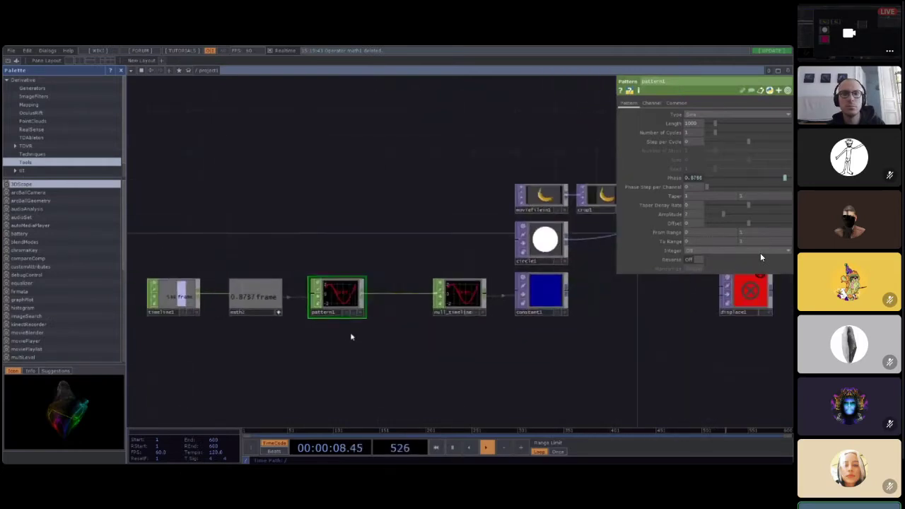
{"action": "scroll", "coordinate": [350, 332], "scroll_direction": "up", "scroll_amount": 2}
{"action": "scroll", "coordinate": [351, 337], "scroll_direction": "down", "scroll_amount": 2}
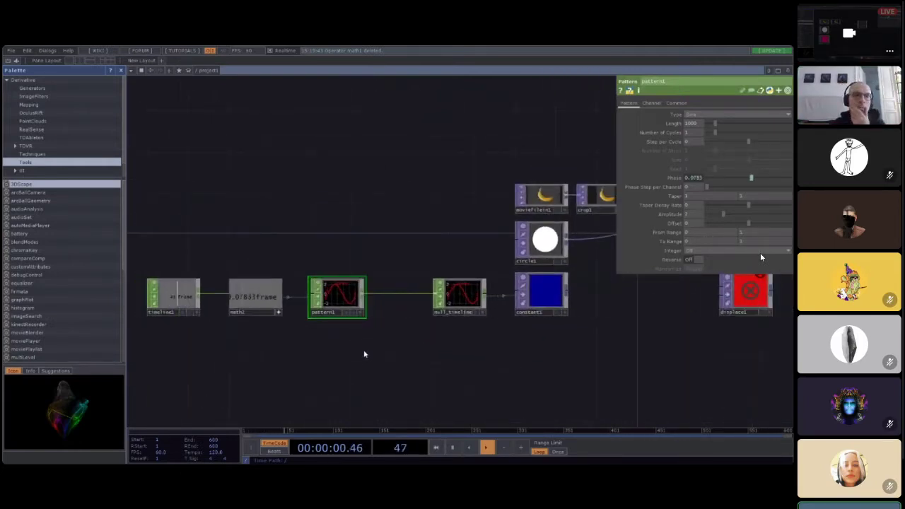
{"action": "scroll", "coordinate": [290, 332], "scroll_direction": "up", "scroll_amount": 3}
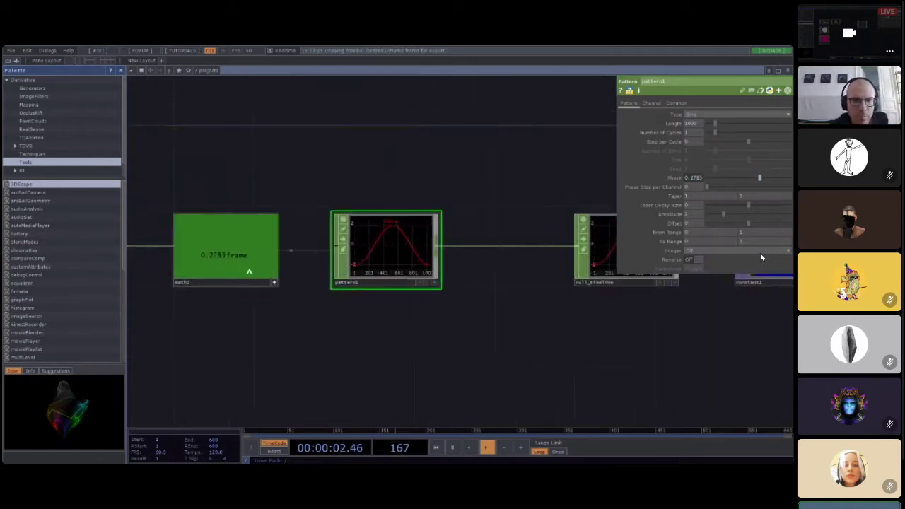
Step: Check the range settings of the Math after the Timeline and the channel reference in the Constant's red value
{"action": "left_click", "coordinate": [274, 283]}
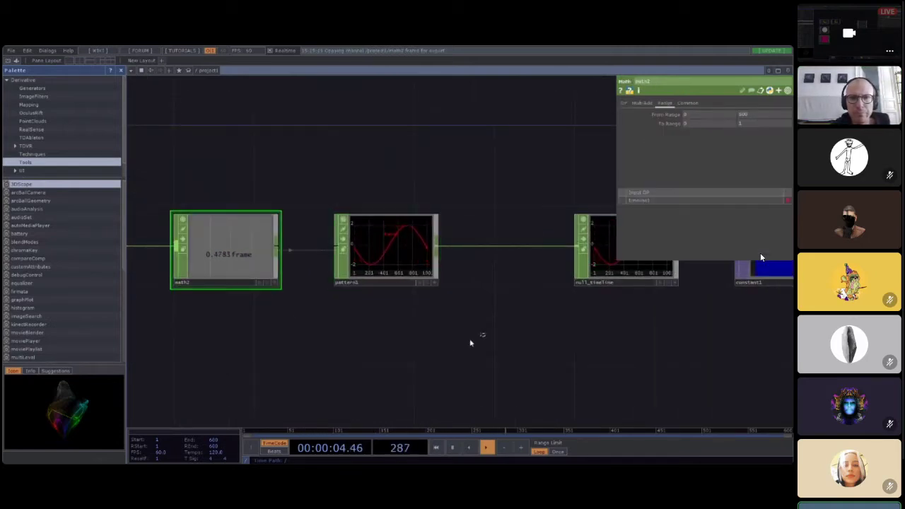
{"action": "left_click_drag", "start_coordinate": [471, 339], "coordinate": [346, 352]}
{"action": "scroll", "coordinate": [292, 332], "scroll_direction": "right", "scroll_amount": 5}
{"action": "left_click", "coordinate": [507, 252]}
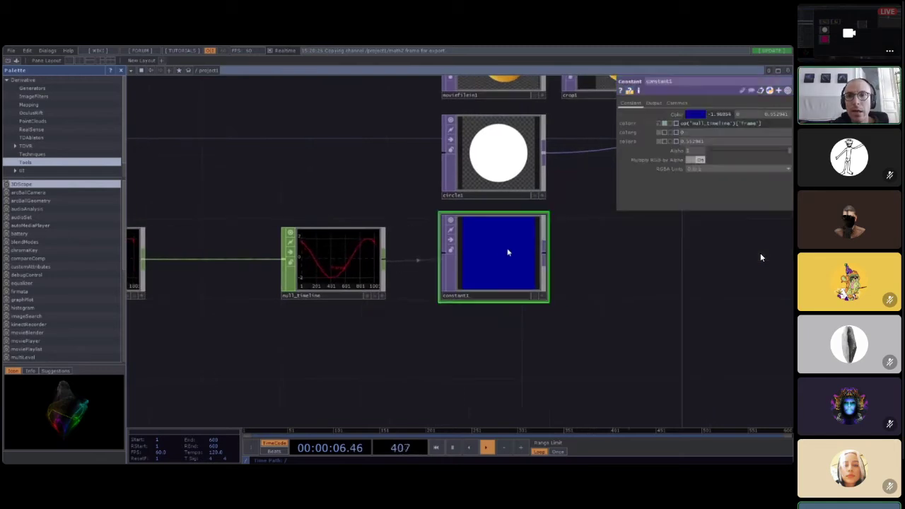
{"action": "scroll", "coordinate": [278, 347], "scroll_direction": "left", "scroll_amount": 8}
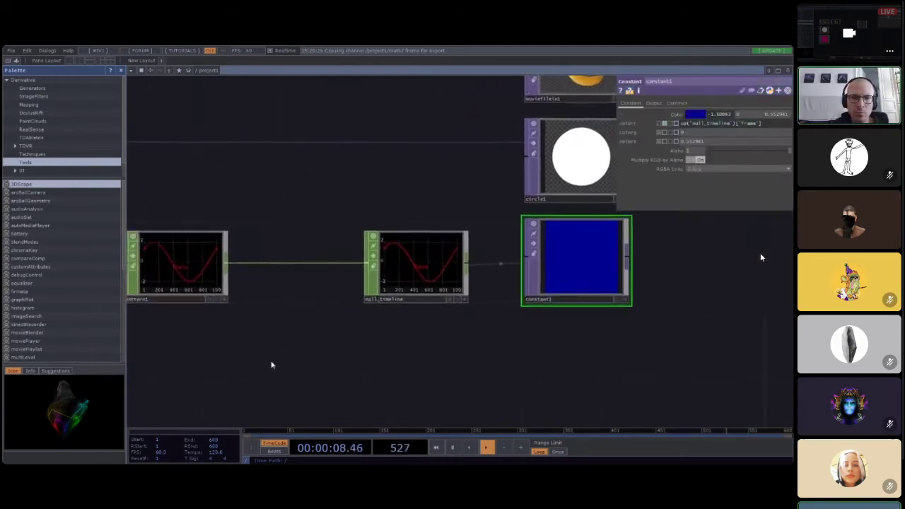
Step: Set both the amplitude and the offset of the Pattern to 0.5
{"action": "left_click", "coordinate": [454, 249]}
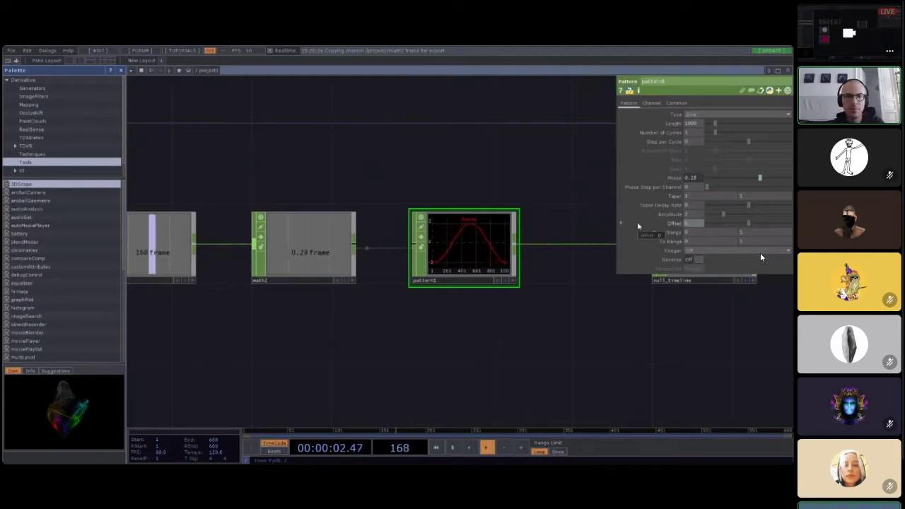
{"action": "type", "text": "1"}
{"action": "key", "text": "Return"}
{"action": "left_click", "coordinate": [695, 215]}
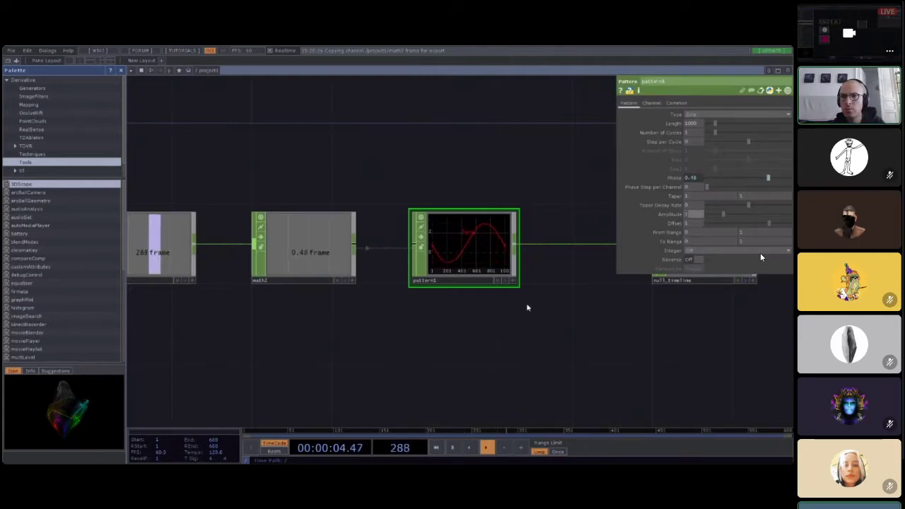
{"action": "type", "text": "1"}
{"action": "key", "text": "Return"}
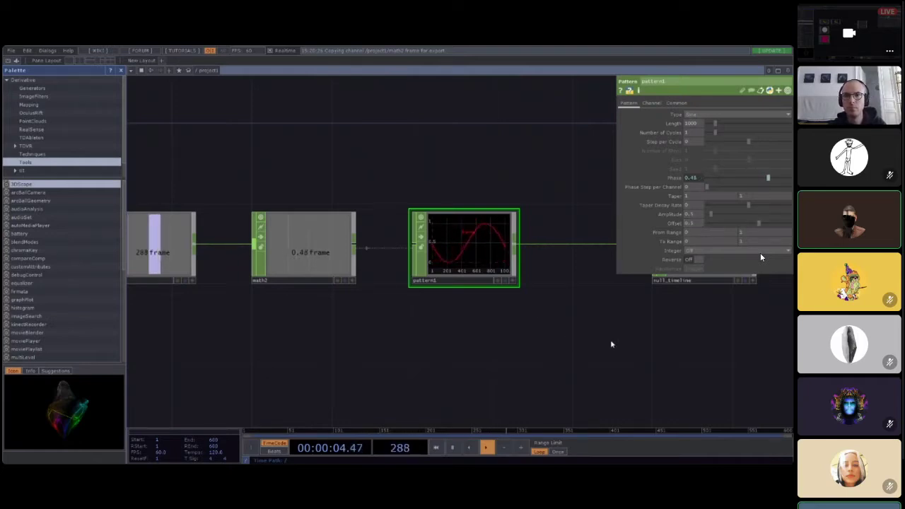
Step: Follow the Pattern's adjusted curve through null_timeline and check the red value of the Constant
{"action": "left_click_drag", "start_coordinate": [657, 347], "coordinate": [389, 344]}
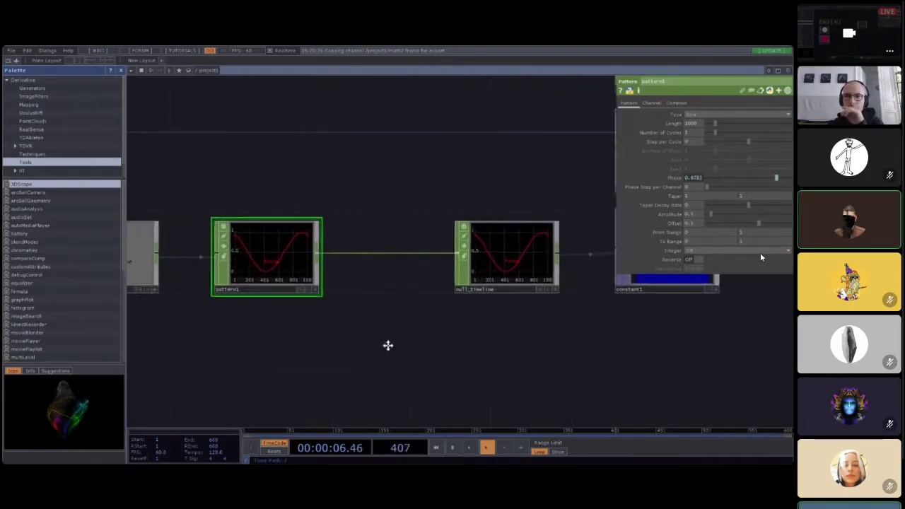
{"action": "left_click_drag", "start_coordinate": [585, 338], "coordinate": [515, 346]}
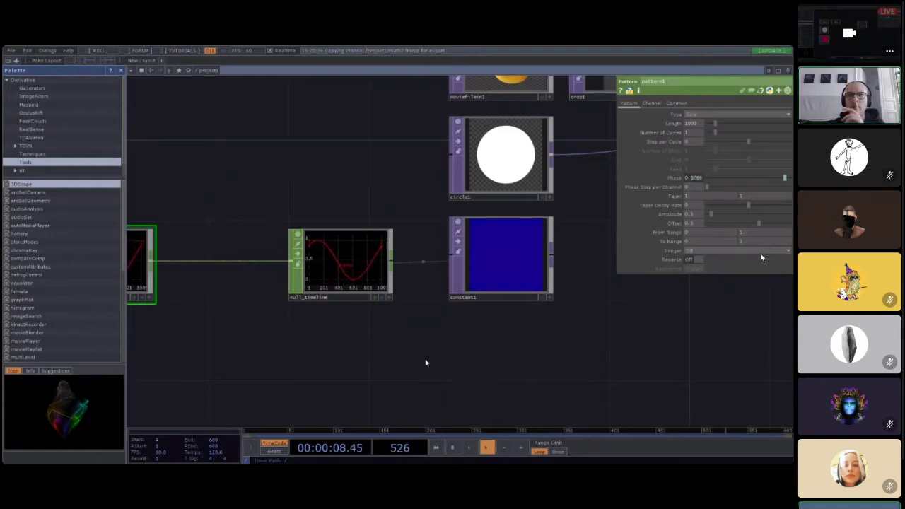
{"action": "left_click_drag", "start_coordinate": [349, 366], "coordinate": [610, 359]}
{"action": "scroll", "coordinate": [309, 263], "scroll_direction": "up", "scroll_amount": 2}
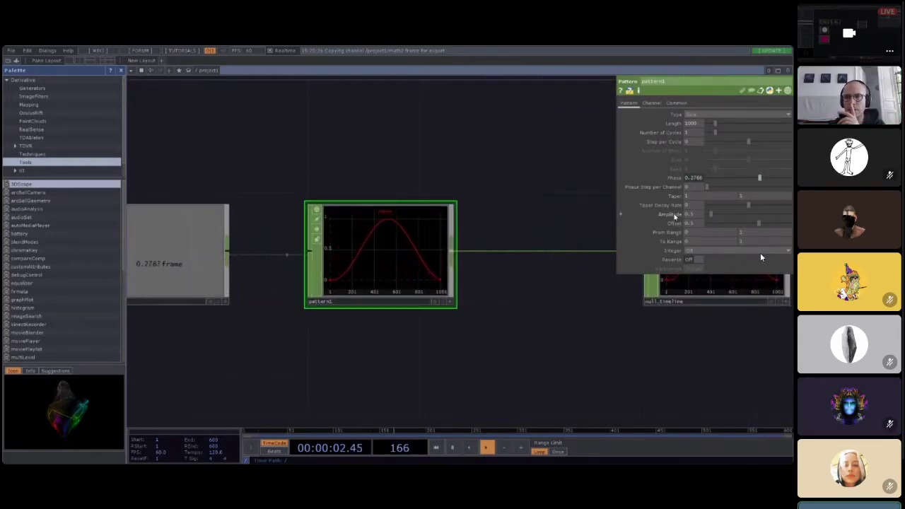
{"action": "left_click_drag", "start_coordinate": [657, 355], "coordinate": [216, 372]}
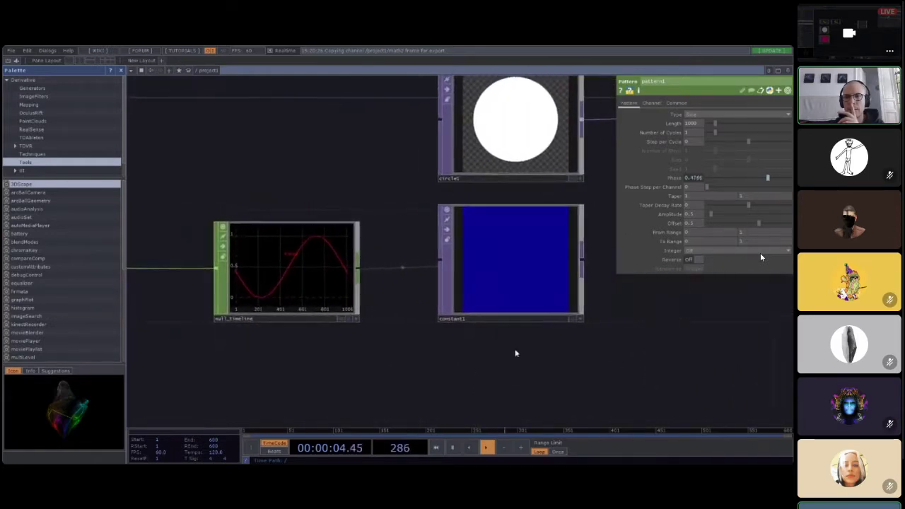
{"action": "left_click", "coordinate": [526, 278]}
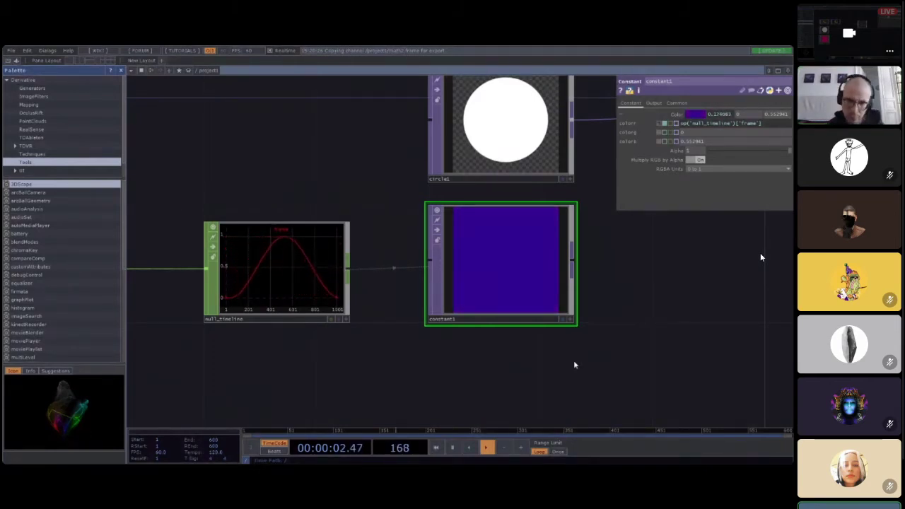
Step: Review the operator chain from the Timeline to the Constant and inspect the unconnected Displace TOP
{"action": "scroll", "coordinate": [510, 392], "scroll_direction": "down", "scroll_amount": 5}
{"action": "scroll", "coordinate": [499, 380], "scroll_direction": "up", "scroll_amount": 2}
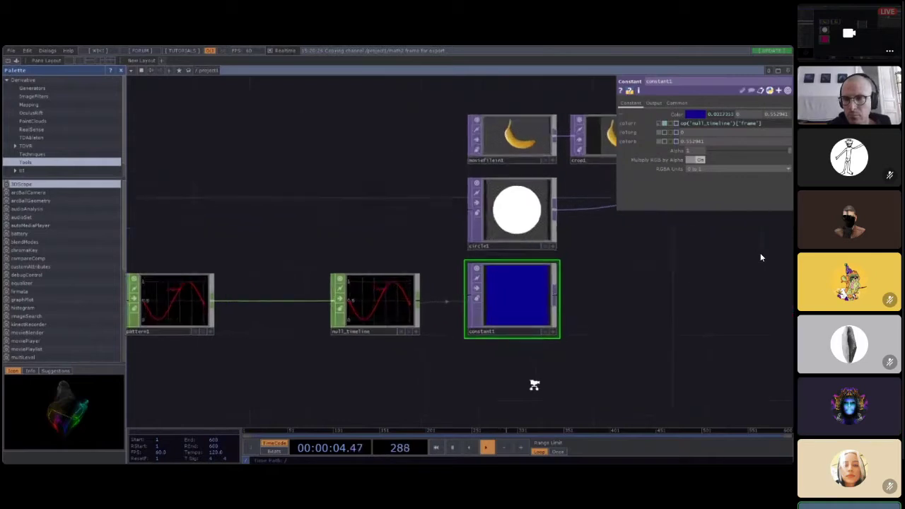
{"action": "scroll", "coordinate": [521, 364], "scroll_direction": "up", "scroll_amount": 4}
{"action": "scroll", "coordinate": [505, 361], "scroll_direction": "down", "scroll_amount": 1}
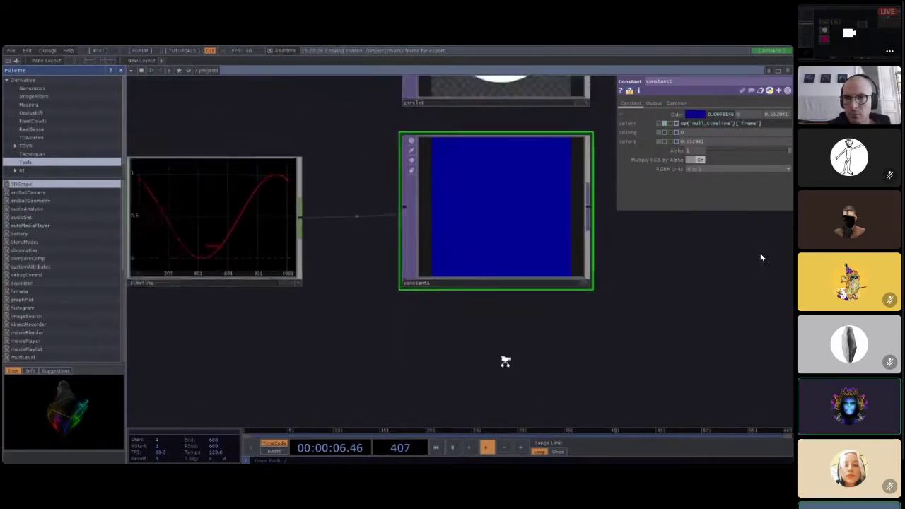
{"action": "scroll", "coordinate": [505, 362], "scroll_direction": "down", "scroll_amount": 2}
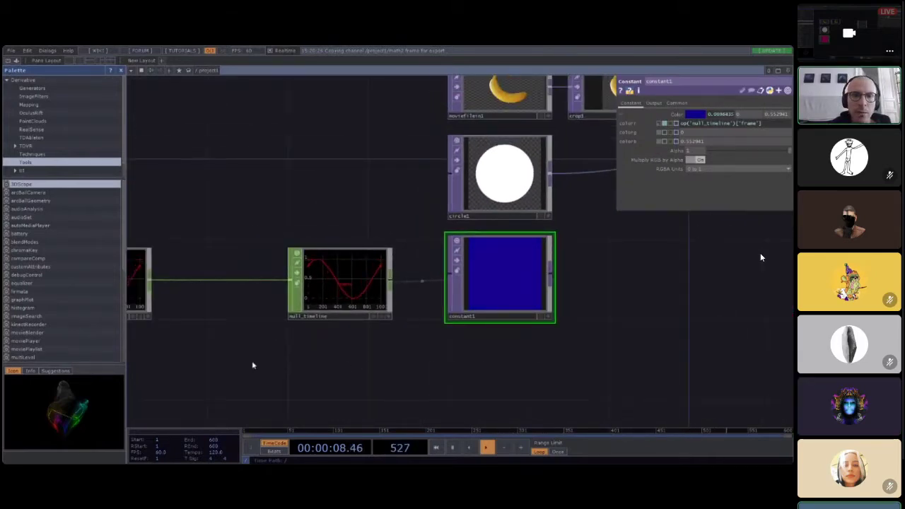
{"action": "left_click_drag", "start_coordinate": [252, 365], "coordinate": [404, 319]}
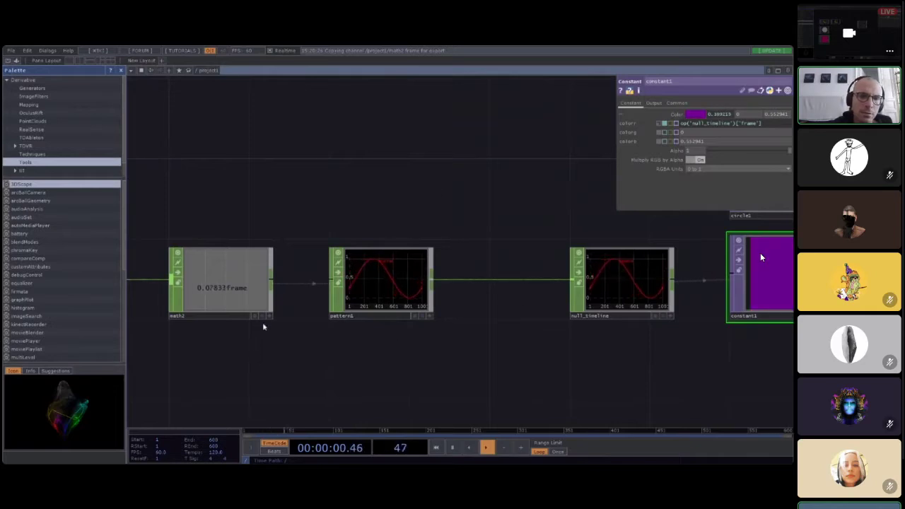
{"action": "scroll", "coordinate": [414, 378], "scroll_direction": "down", "scroll_amount": 3}
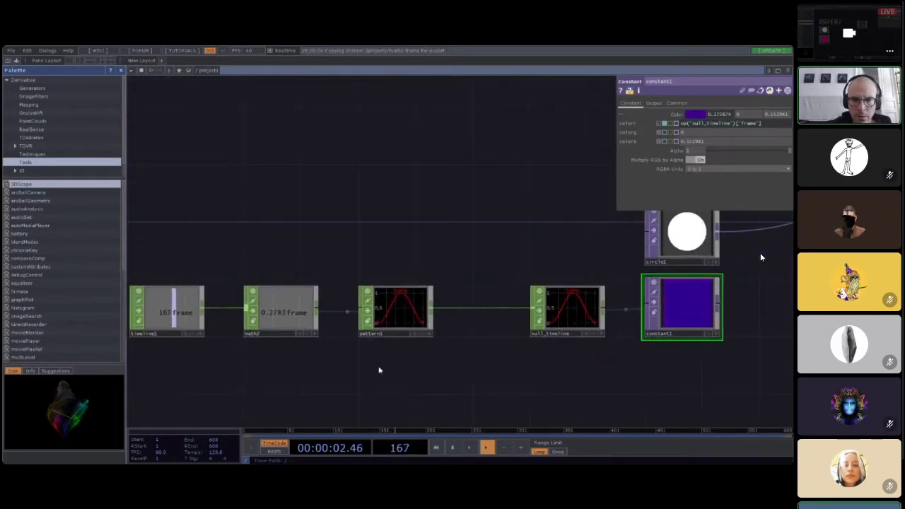
{"action": "left_click_drag", "start_coordinate": [621, 362], "coordinate": [606, 362]}
{"action": "left_click_drag", "start_coordinate": [539, 378], "coordinate": [335, 318]}
{"action": "left_click", "coordinate": [449, 268]}
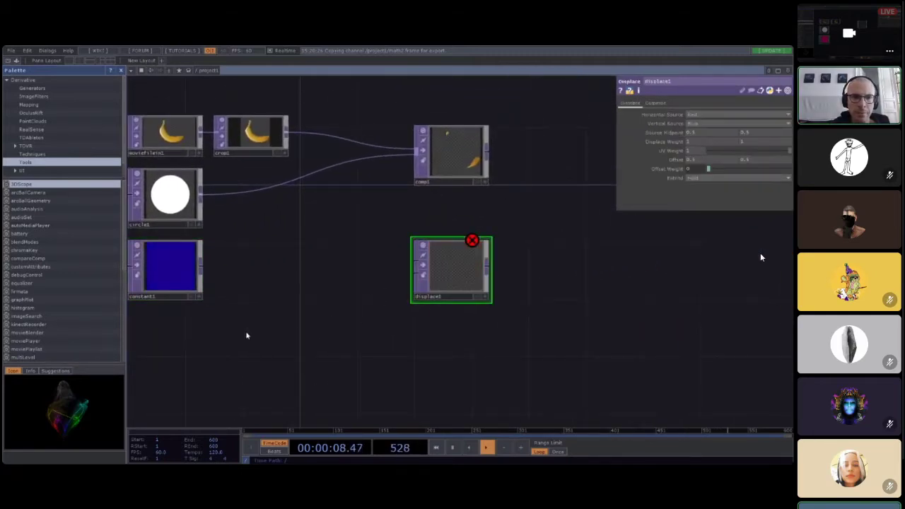
Step: Reposition null_timeline, the Pattern, the Math and the Timeline close together in a row beside the Constant
{"action": "left_click_drag", "start_coordinate": [246, 335], "coordinate": [400, 323]}
{"action": "left_click_drag", "start_coordinate": [319, 214], "coordinate": [345, 220]}
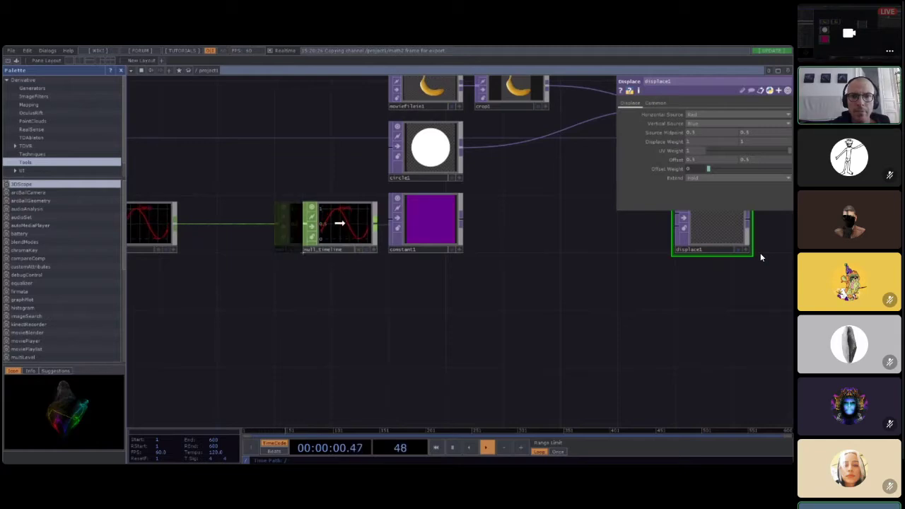
{"action": "left_click_drag", "start_coordinate": [363, 303], "coordinate": [609, 303]}
{"action": "left_click_drag", "start_coordinate": [362, 234], "coordinate": [476, 234]}
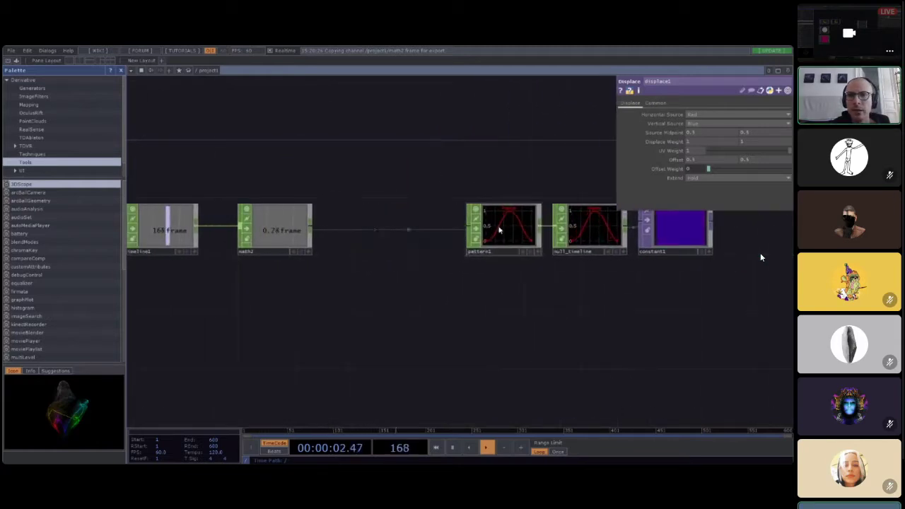
{"action": "left_click_drag", "start_coordinate": [275, 230], "coordinate": [418, 231]}
{"action": "left_click_drag", "start_coordinate": [177, 221], "coordinate": [346, 221]}
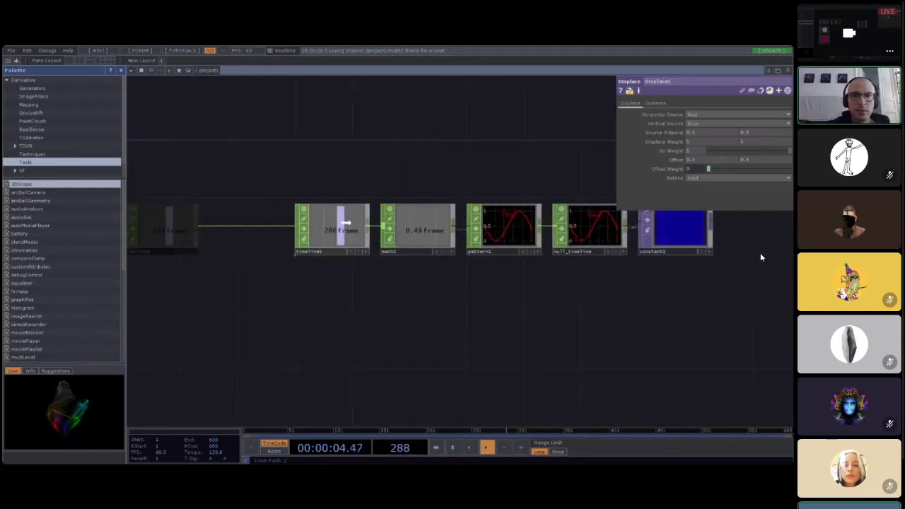
Step: Move the Displace TOP further down below the Composite to free space around it
{"action": "left_click_drag", "start_coordinate": [611, 297], "coordinate": [366, 316]}
{"action": "left_click_drag", "start_coordinate": [632, 347], "coordinate": [366, 333]}
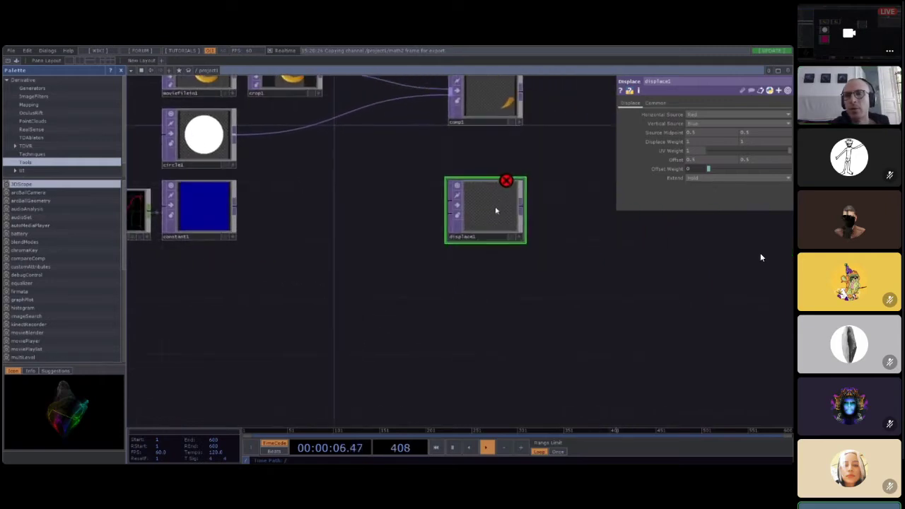
{"action": "left_click_drag", "start_coordinate": [497, 208], "coordinate": [498, 310]}
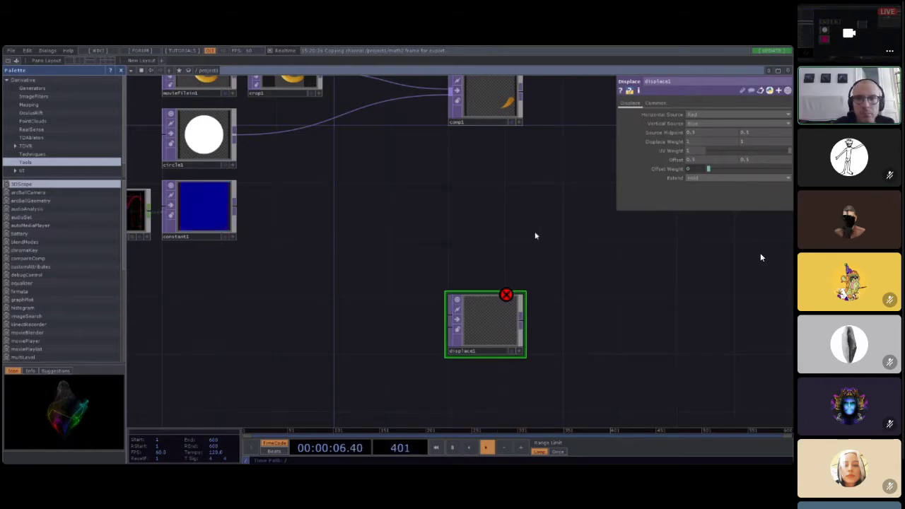
{"action": "left_click_drag", "start_coordinate": [312, 204], "coordinate": [315, 271]}
{"action": "right_click_drag", "start_coordinate": [315, 272], "coordinate": [315, 271]}
Step: Duplicate the banana Movie File In and place the copy below the Constant
{"action": "left_click", "coordinate": [204, 86]}
{"action": "key", "text": "ctrl+c"}
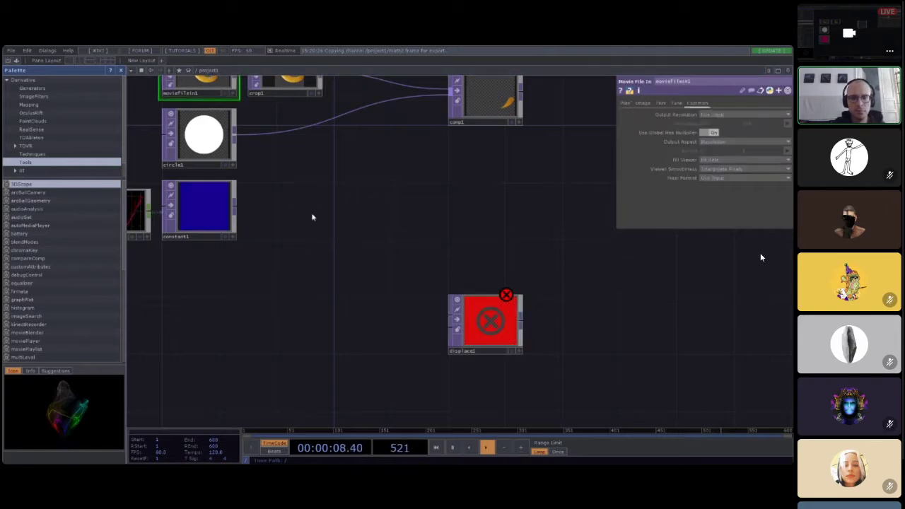
{"action": "key", "text": "ctrl+v"}
{"action": "left_click_drag", "start_coordinate": [208, 146], "coordinate": [208, 344]}
Step: Connect the copied banana Movie File In to the Displace's first input and move it next to the Displace
{"action": "left_click", "coordinate": [239, 335]}
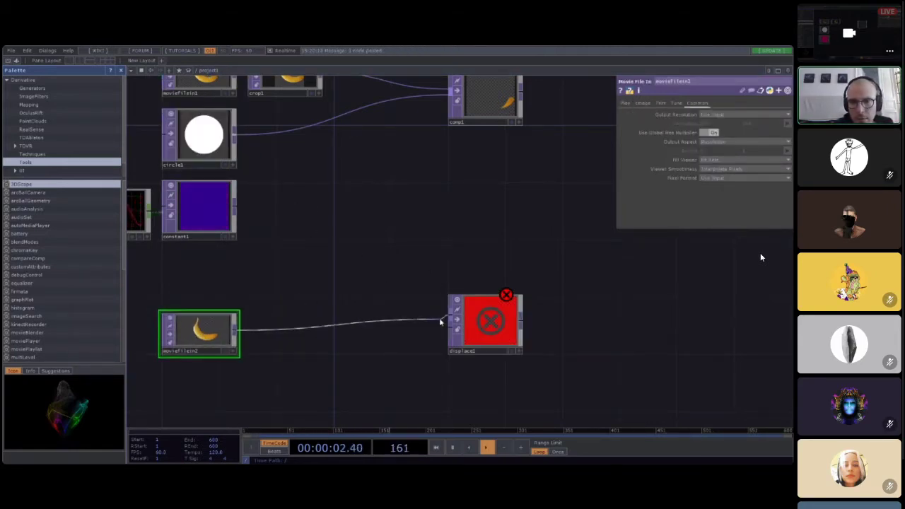
{"action": "left_click", "coordinate": [450, 316]}
{"action": "left_click_drag", "start_coordinate": [225, 329], "coordinate": [396, 301]}
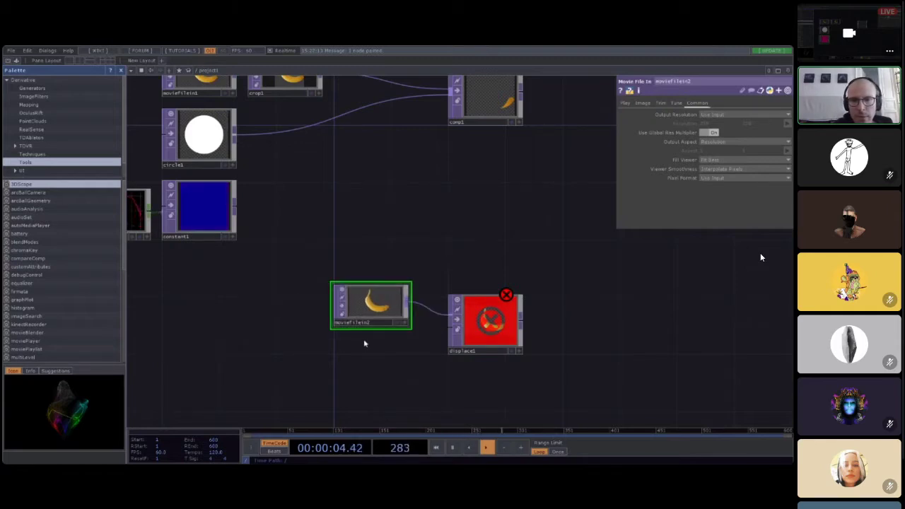
{"action": "left_click", "coordinate": [506, 351]}
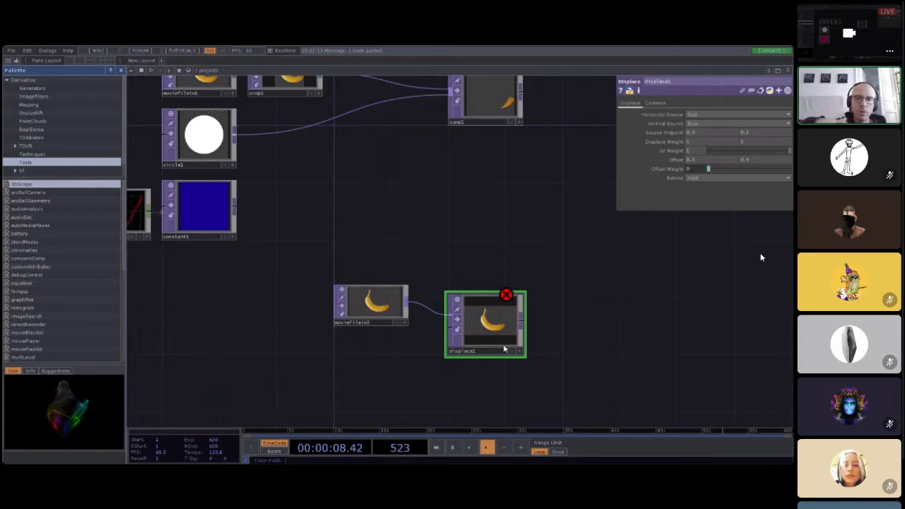
Step: Add a Noise TOP below the copied banana image and connect it to the Displace's second input
{"action": "right_click", "coordinate": [321, 380]}
{"action": "left_click", "coordinate": [275, 377]}
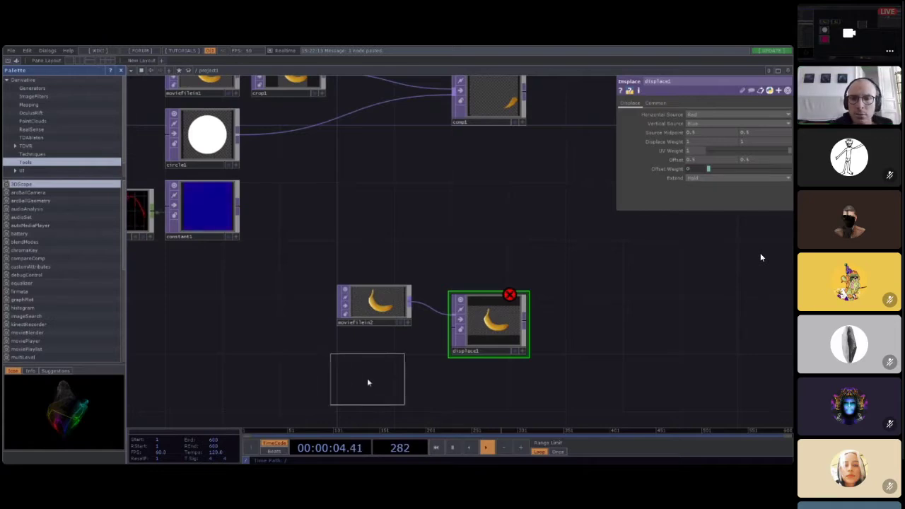
{"action": "left_click", "coordinate": [372, 369]}
{"action": "left_click_drag", "start_coordinate": [452, 370], "coordinate": [374, 306]}
{"action": "scroll", "coordinate": [398, 357], "scroll_direction": "up", "scroll_amount": 5}
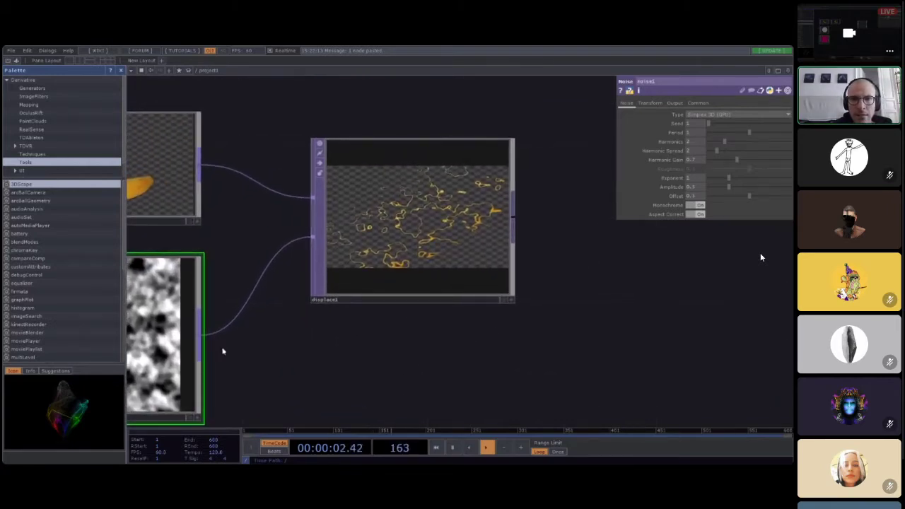
Step: Examine how the Noise distorts the banana in the Displace output and view the Displace's parameters
{"action": "right_click", "coordinate": [351, 331]}
{"action": "left_click", "coordinate": [322, 336]}
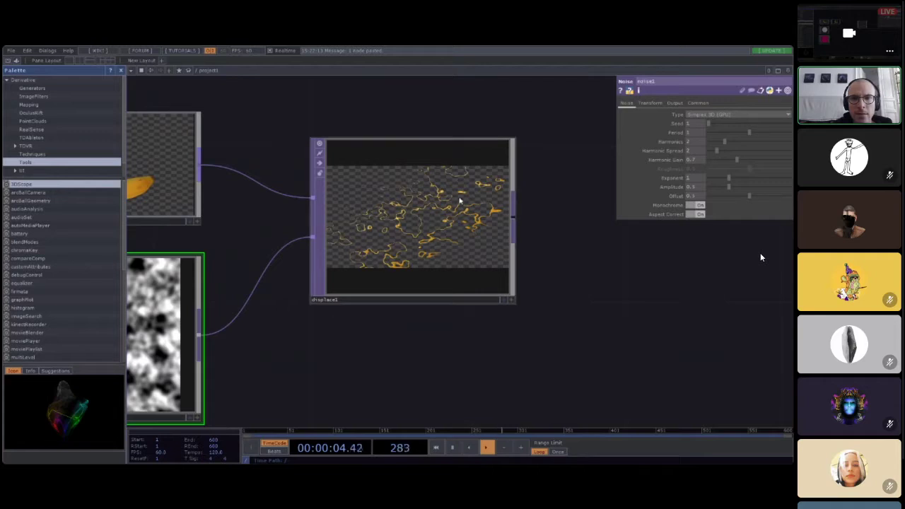
{"action": "scroll", "coordinate": [312, 346], "scroll_direction": "down", "scroll_amount": 2}
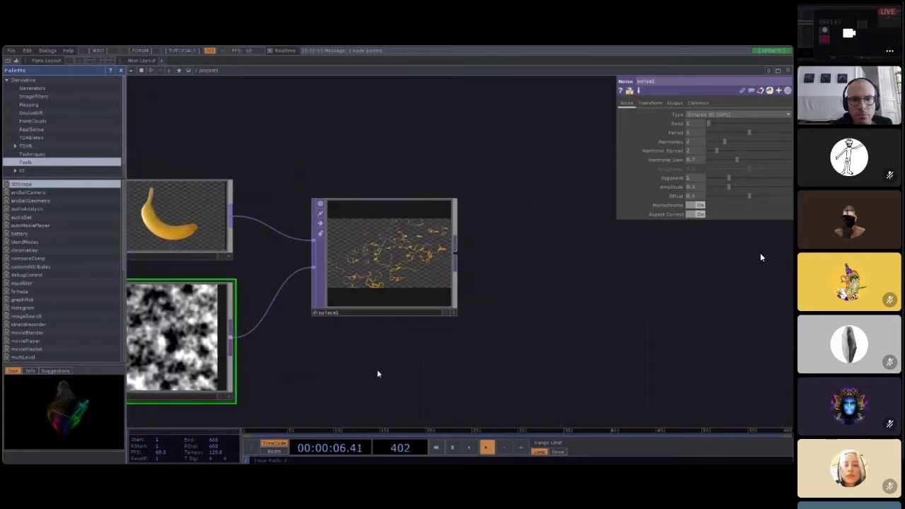
{"action": "scroll", "coordinate": [379, 257], "scroll_direction": "up", "scroll_amount": 3}
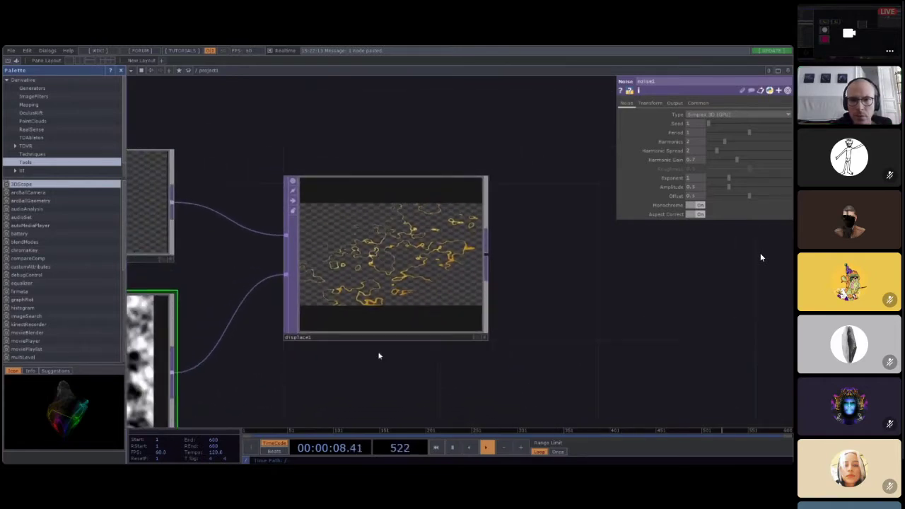
{"action": "scroll", "coordinate": [378, 356], "scroll_direction": "down", "scroll_amount": 2}
{"action": "left_click_drag", "start_coordinate": [295, 374], "coordinate": [320, 346]}
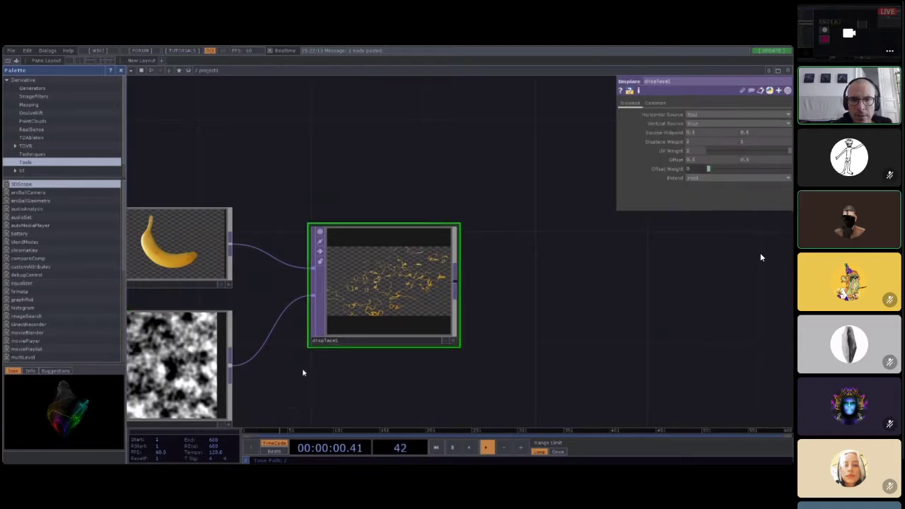
{"action": "right_click", "coordinate": [302, 367]}
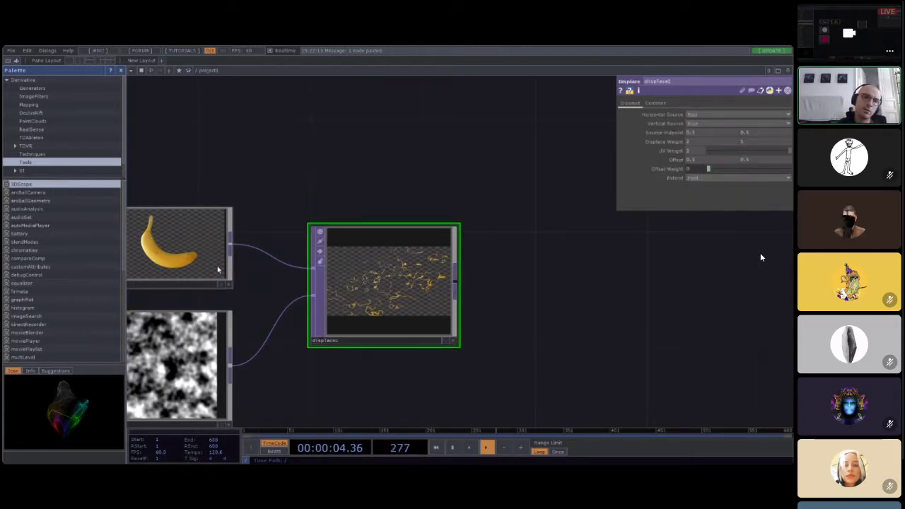
{"action": "left_click", "coordinate": [225, 364]}
{"action": "mouse_move", "coordinate": [294, 370]}
{"action": "left_mouse_down"}
{"action": "mouse_move", "coordinate": [332, 323]}
{"action": "mouse_move", "coordinate": [296, 375]}
{"action": "left_mouse_up"}
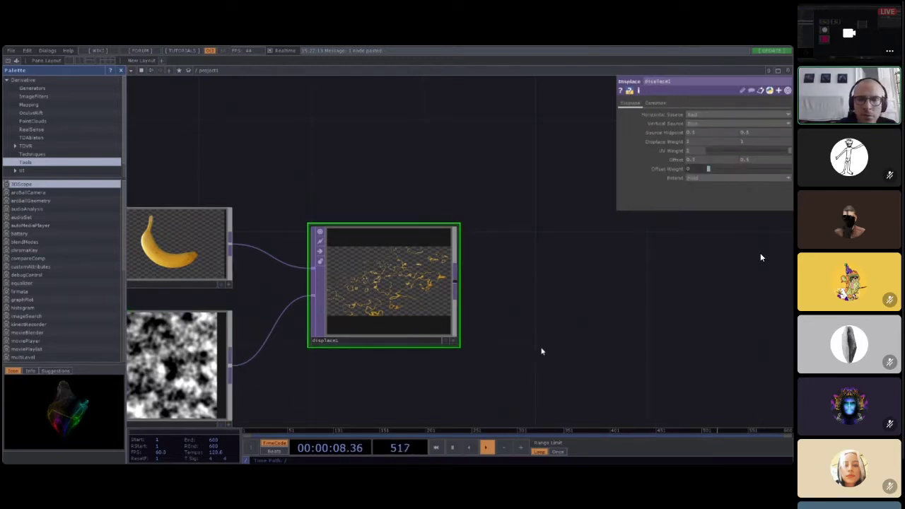
Step: Set the Noise's period to about 0.88 and its harmonics to 9, viewing the Displace output up close
{"action": "left_click", "coordinate": [205, 389]}
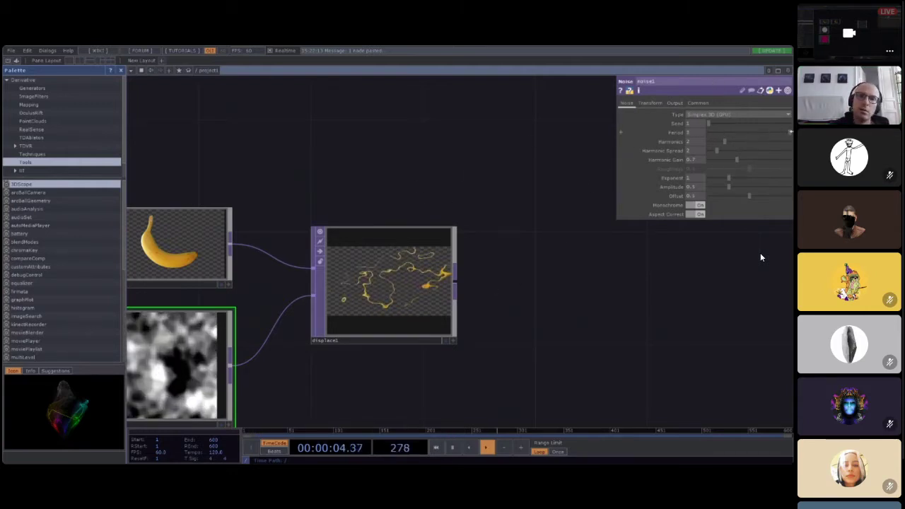
{"action": "mouse_move", "coordinate": [773, 131]}
{"action": "left_mouse_down"}
{"action": "mouse_move", "coordinate": [715, 136]}
{"action": "mouse_move", "coordinate": [780, 141]}
{"action": "left_mouse_up"}
{"action": "scroll", "coordinate": [396, 311], "scroll_direction": "up", "scroll_amount": 5}
{"action": "scroll", "coordinate": [566, 233], "scroll_direction": "down", "scroll_amount": 1}
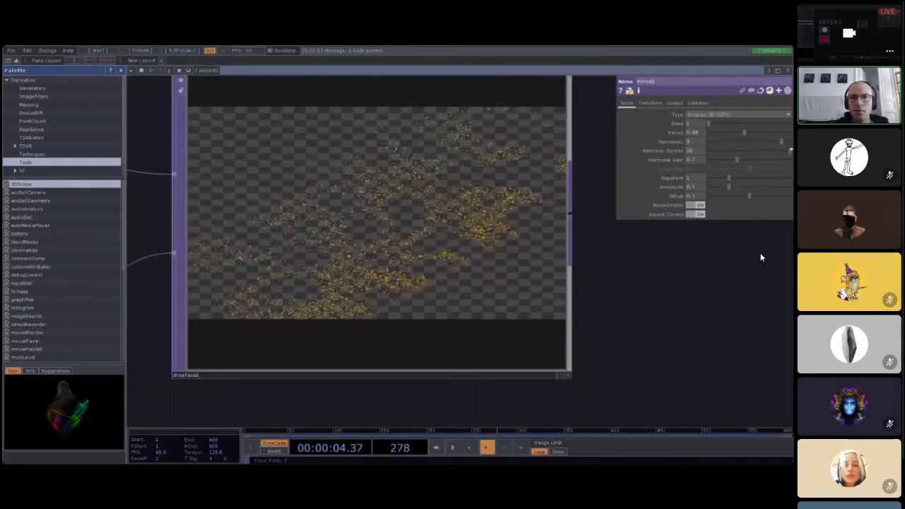
Step: Set the Noise's harmonic spread to about 1.4, change its seed and choose the Perlin 4D (GPU) type
{"action": "left_click_drag", "start_coordinate": [719, 153], "coordinate": [732, 124]}
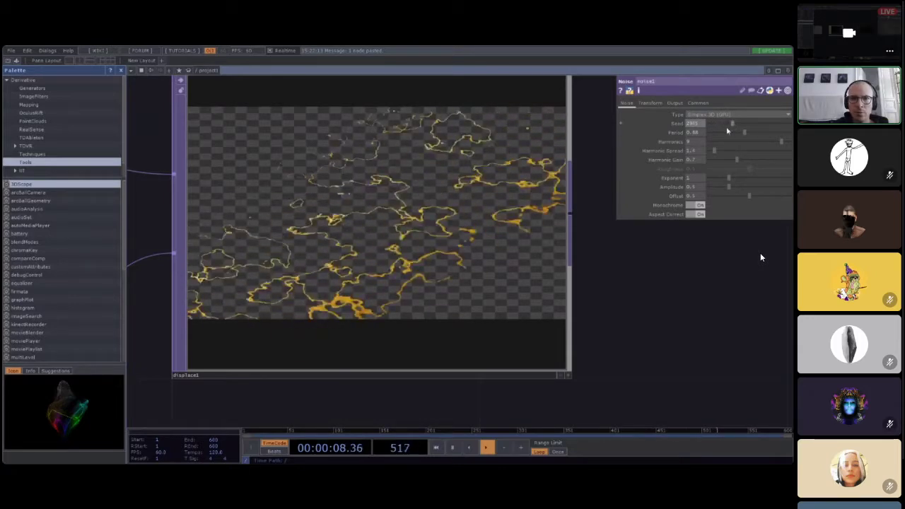
{"action": "left_click", "coordinate": [736, 114]}
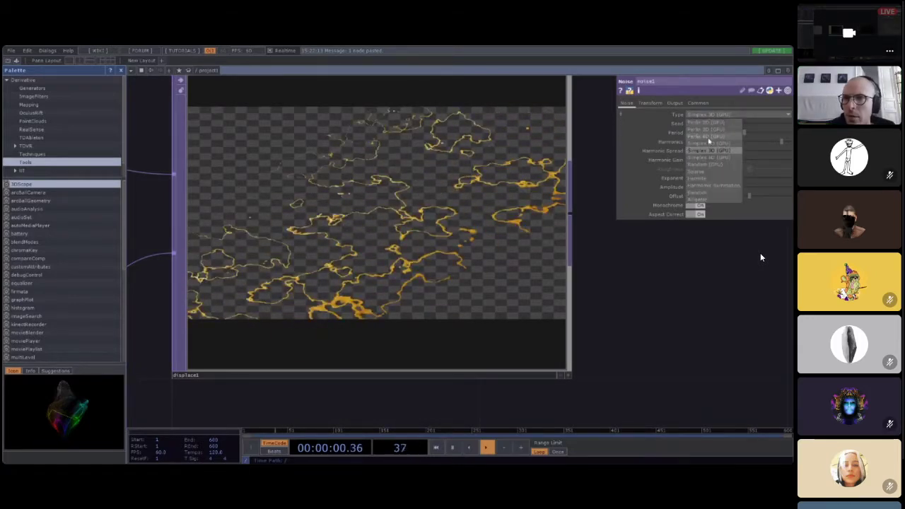
{"action": "left_click", "coordinate": [704, 140]}
Step: Examine the Displace output and its place in the network with the banana image and Noise
{"action": "left_click", "coordinate": [543, 297]}
{"action": "scroll", "coordinate": [543, 297], "scroll_direction": "down", "scroll_amount": 5}
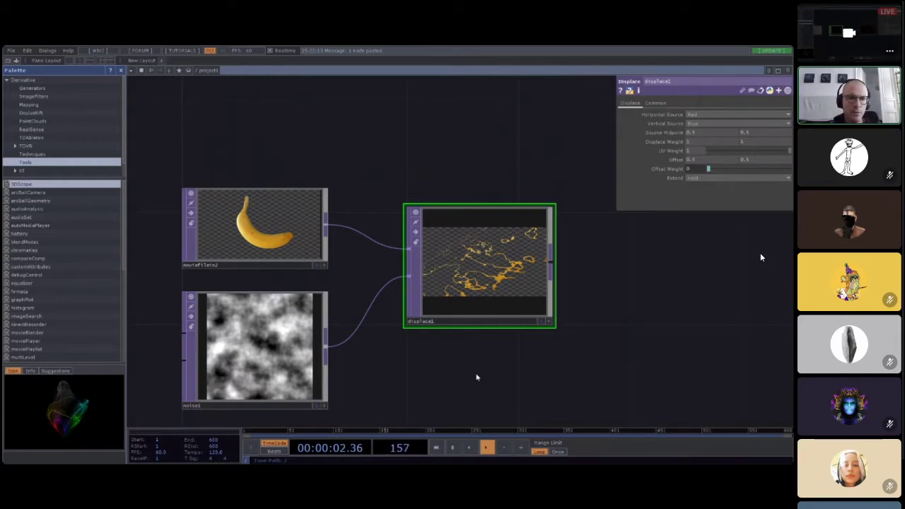
{"action": "scroll", "coordinate": [491, 363], "scroll_direction": "down", "scroll_amount": 3}
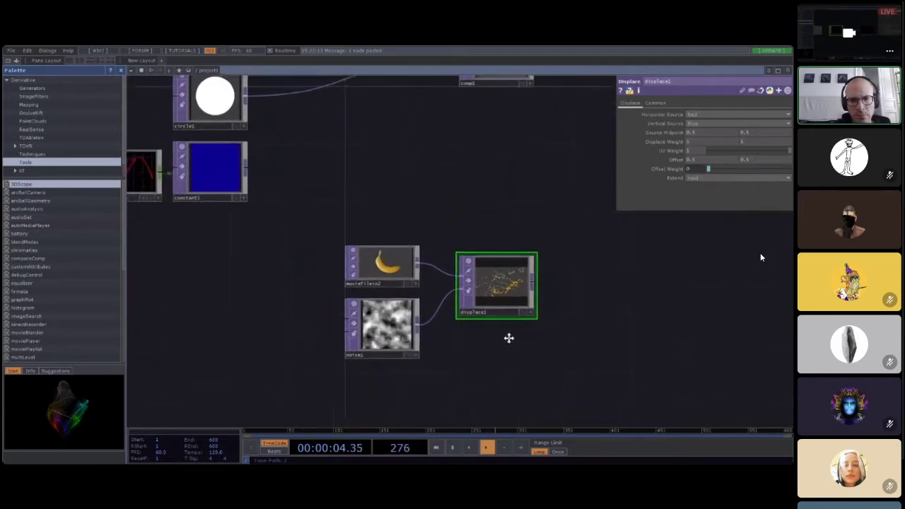
{"action": "scroll", "coordinate": [509, 337], "scroll_direction": "down", "scroll_amount": 3}
{"action": "scroll", "coordinate": [382, 358], "scroll_direction": "left", "scroll_amount": 2}
{"action": "left_click_drag", "start_coordinate": [447, 283], "coordinate": [350, 350]}
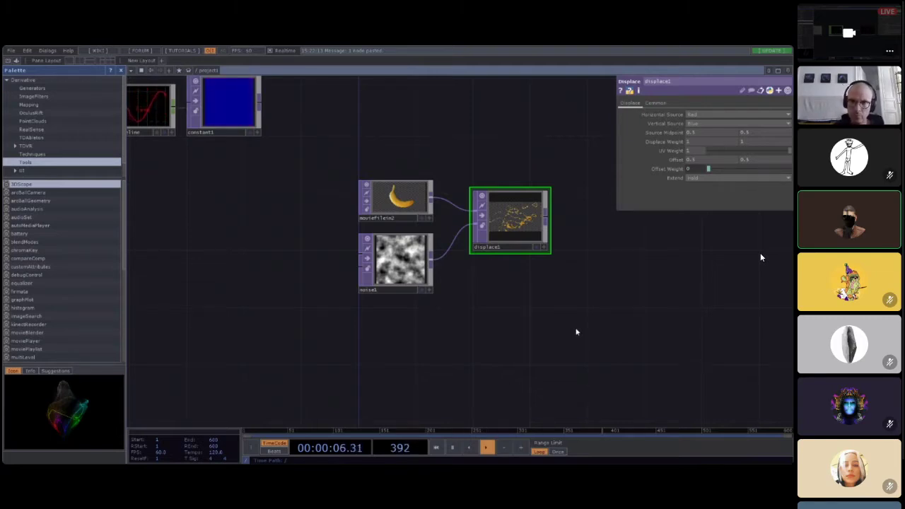
{"action": "scroll", "coordinate": [554, 226], "scroll_direction": "up", "scroll_amount": 5}
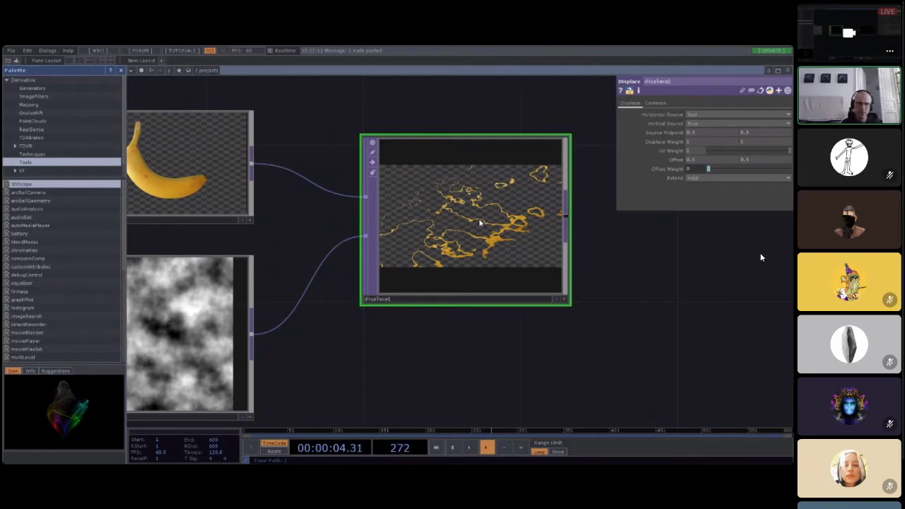
Step: Raise the Noise's seed while viewing its pattern up close and show its transform parameters
{"action": "left_click", "coordinate": [240, 318]}
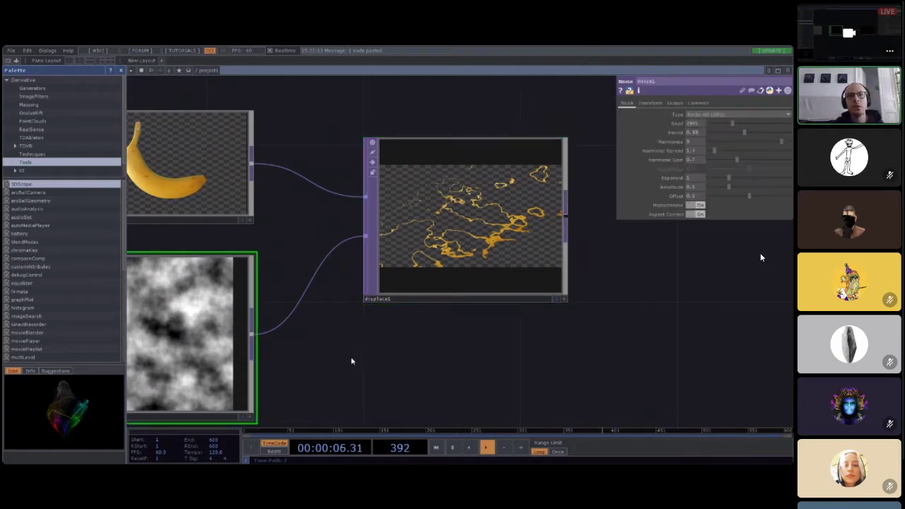
{"action": "key", "text": "shift+h"}
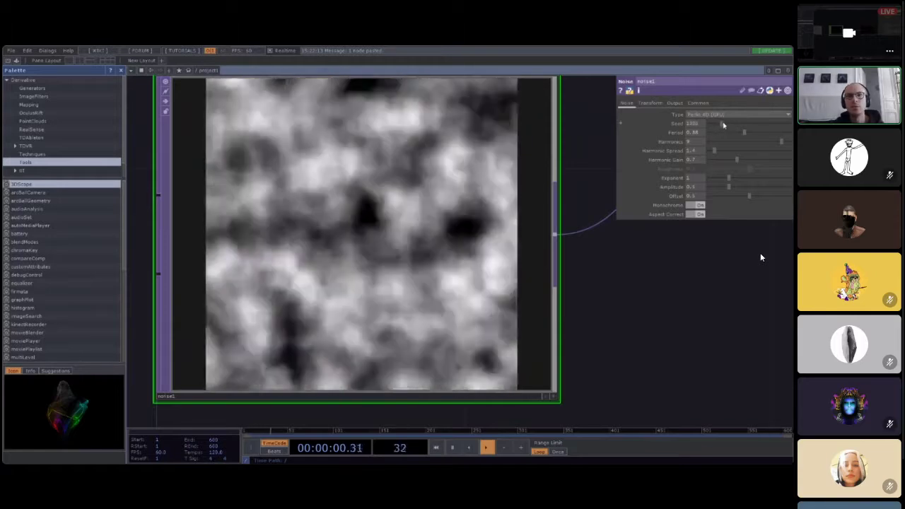
{"action": "left_click_drag", "start_coordinate": [722, 124], "coordinate": [756, 124]}
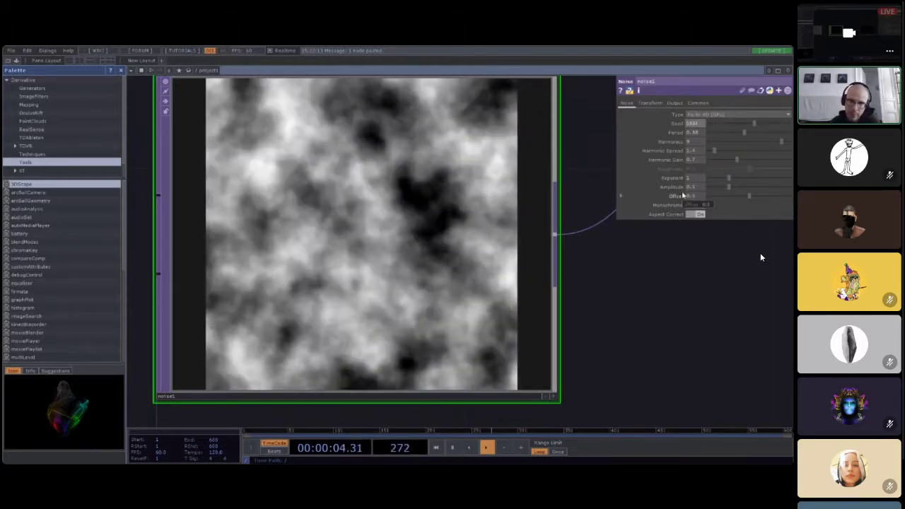
{"action": "left_click", "coordinate": [649, 104]}
{"action": "scroll", "coordinate": [648, 260], "scroll_direction": "down", "scroll_amount": 5}
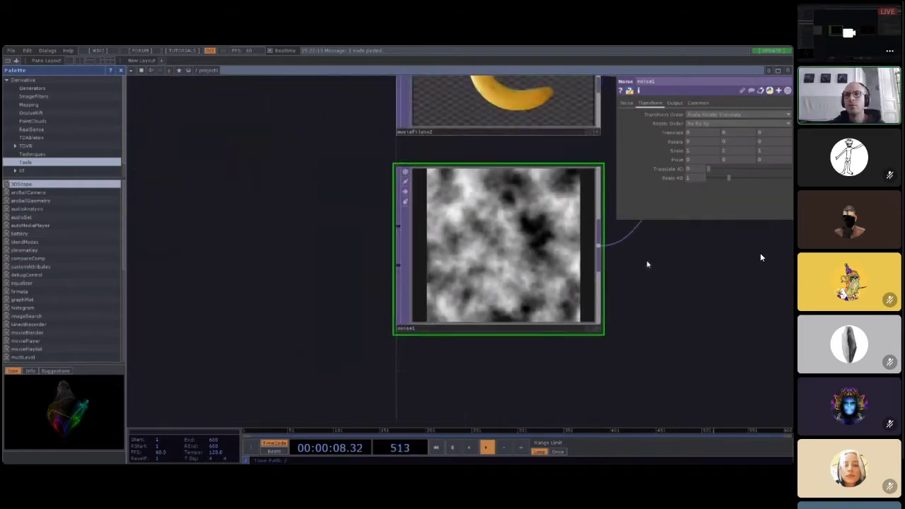
{"action": "right_click", "coordinate": [670, 289]}
{"action": "left_click", "coordinate": [682, 290]}
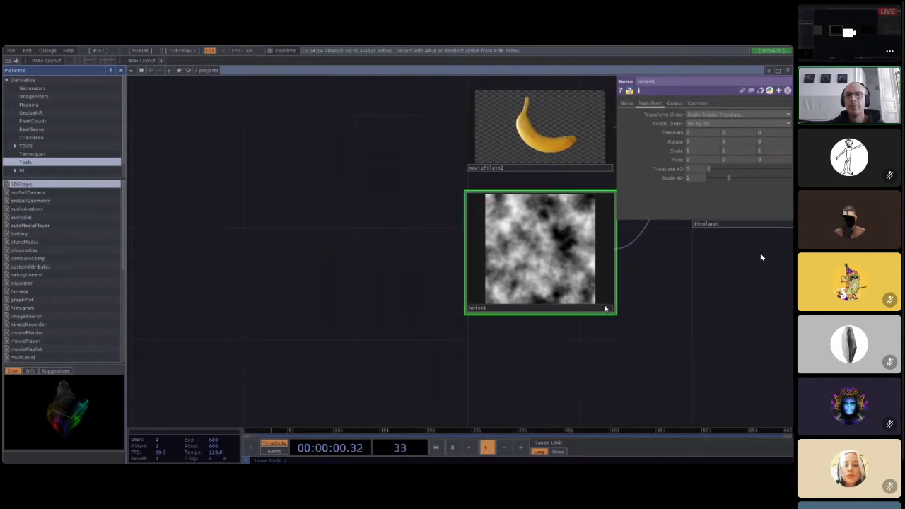
{"action": "right_click", "coordinate": [671, 270]}
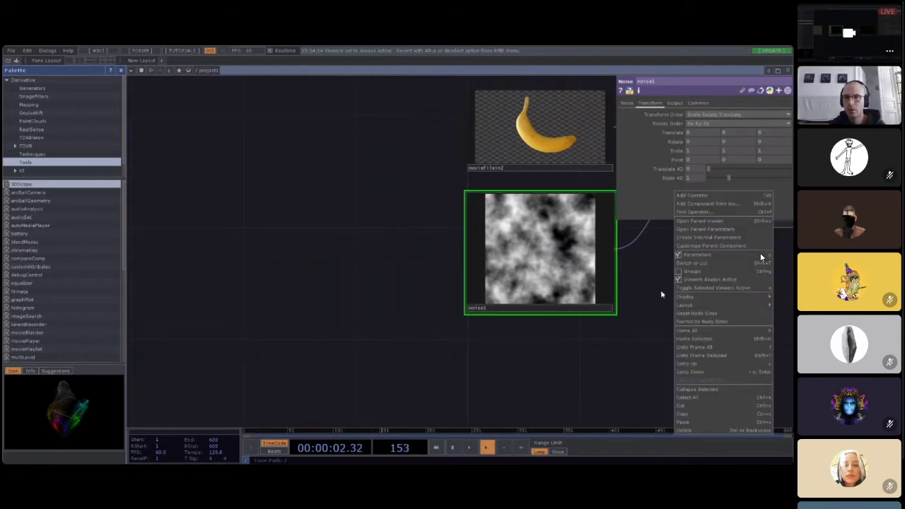
{"action": "left_click", "coordinate": [662, 295]}
{"action": "scroll", "coordinate": [662, 292], "scroll_direction": "down", "scroll_amount": 1}
{"action": "scroll", "coordinate": [661, 291], "scroll_direction": "down", "scroll_amount": 3}
{"action": "left_click_drag", "start_coordinate": [489, 274], "coordinate": [418, 278]}
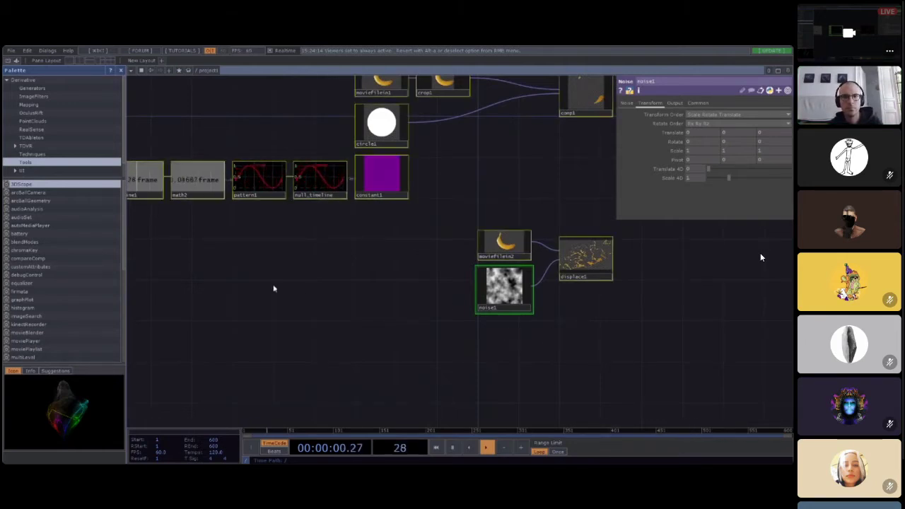
{"action": "scroll", "coordinate": [537, 325], "scroll_direction": "up", "scroll_amount": 5}
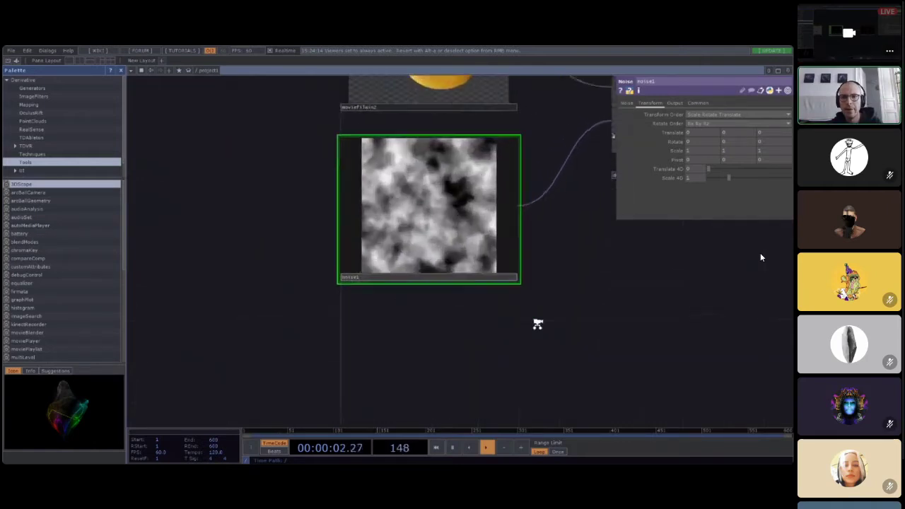
{"action": "right_click", "coordinate": [553, 272]}
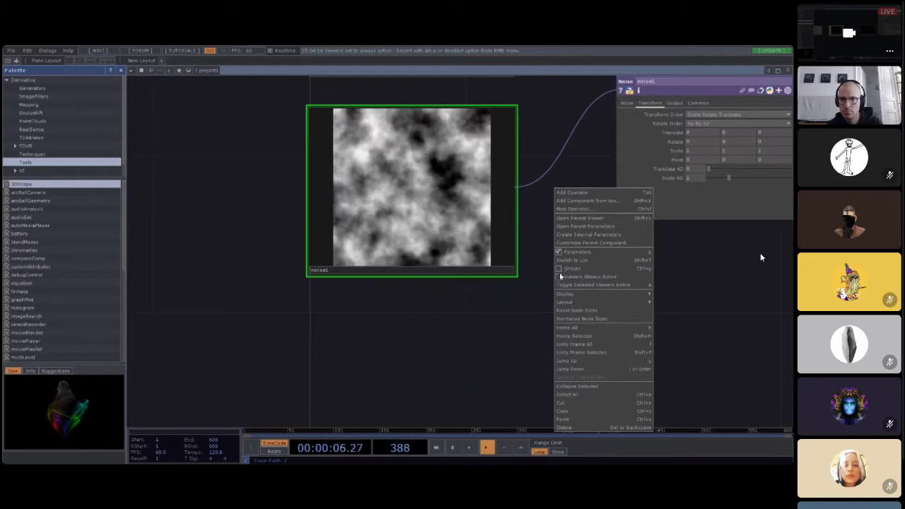
{"action": "left_click", "coordinate": [560, 276]}
Step: Add a second Timeline CHOP in the empty area beside the Noise and select the Noise again
{"action": "scroll", "coordinate": [481, 304], "scroll_direction": "down", "scroll_amount": 4}
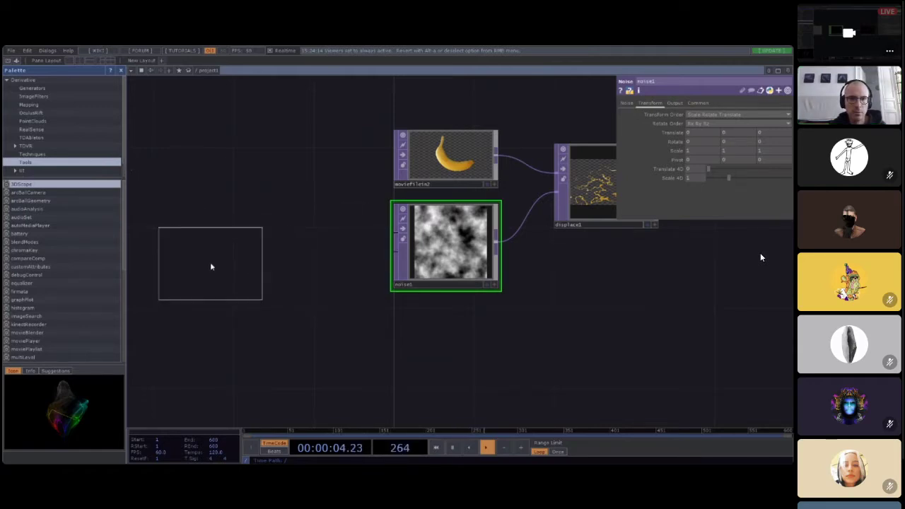
{"action": "left_click", "coordinate": [208, 269]}
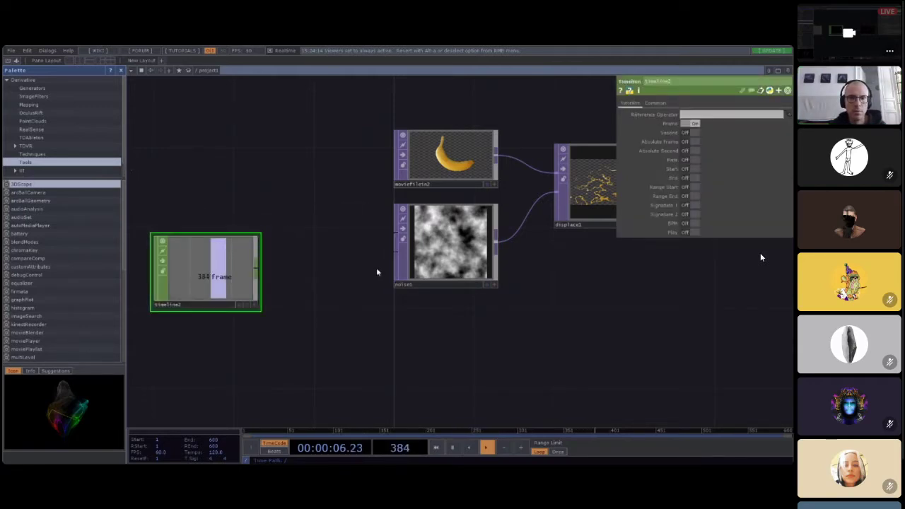
{"action": "left_click", "coordinate": [402, 259]}
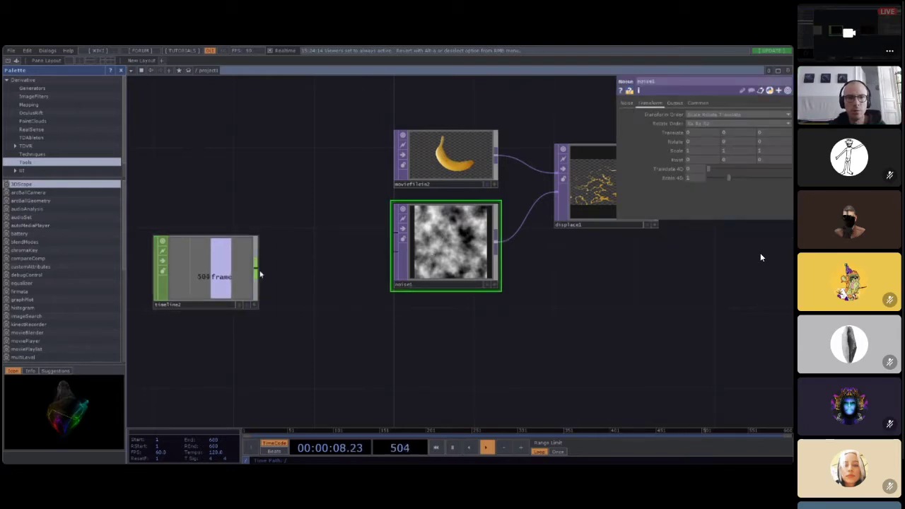
Step: Add a Null CHOP connected to the new Timeline's output and rename it null_timeline1
{"action": "left_click", "coordinate": [299, 291]}
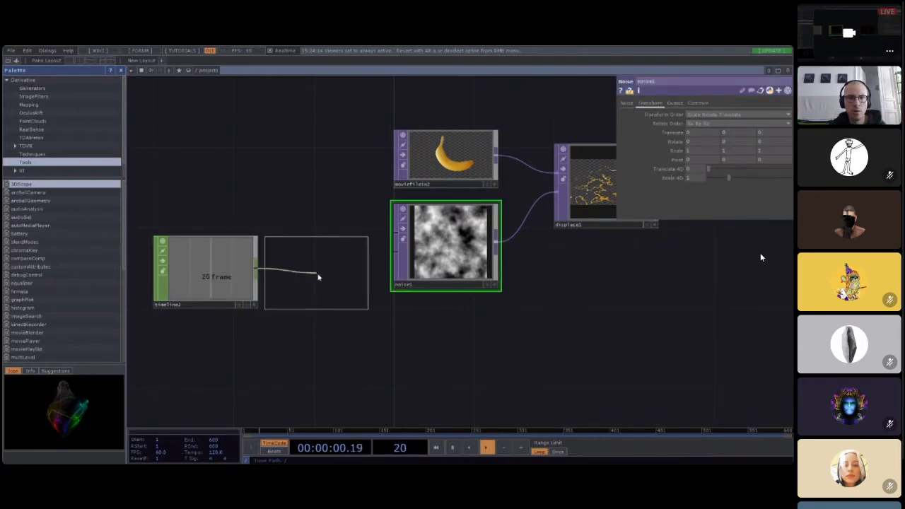
{"action": "left_click", "coordinate": [324, 276]}
{"action": "left_click", "coordinate": [304, 306]}
{"action": "type", "text": "null_"}
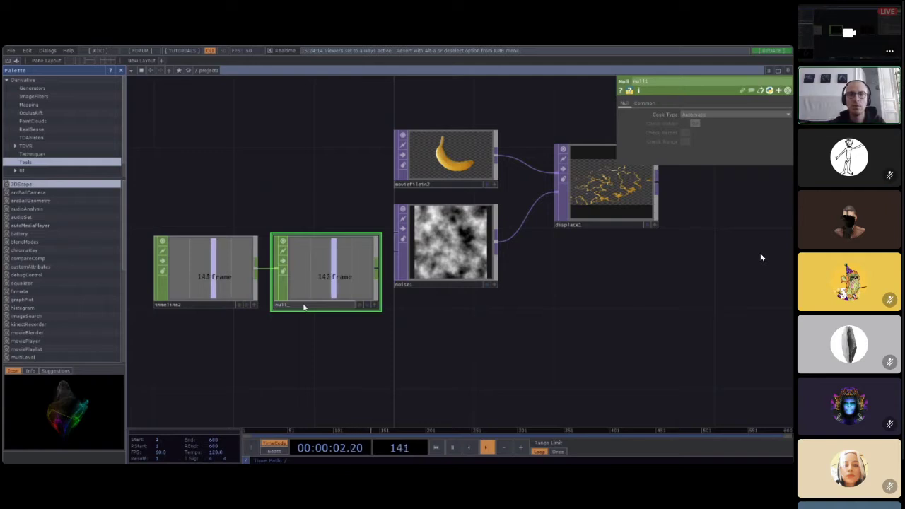
{"action": "type", "text": "timeline1"}
{"action": "key", "text": "Return"}
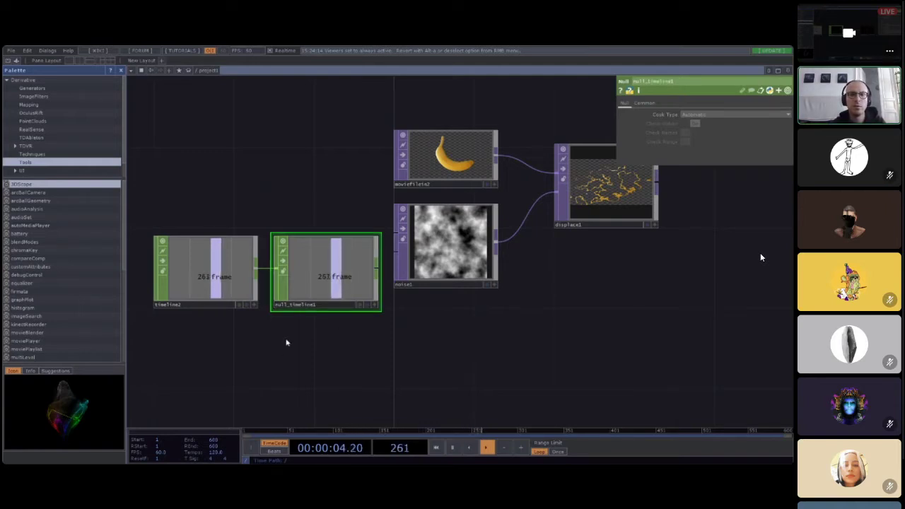
Step: Export the frame channel of null_timeline1 to the third (Z) translate value of the Noise
{"action": "left_click", "coordinate": [442, 273]}
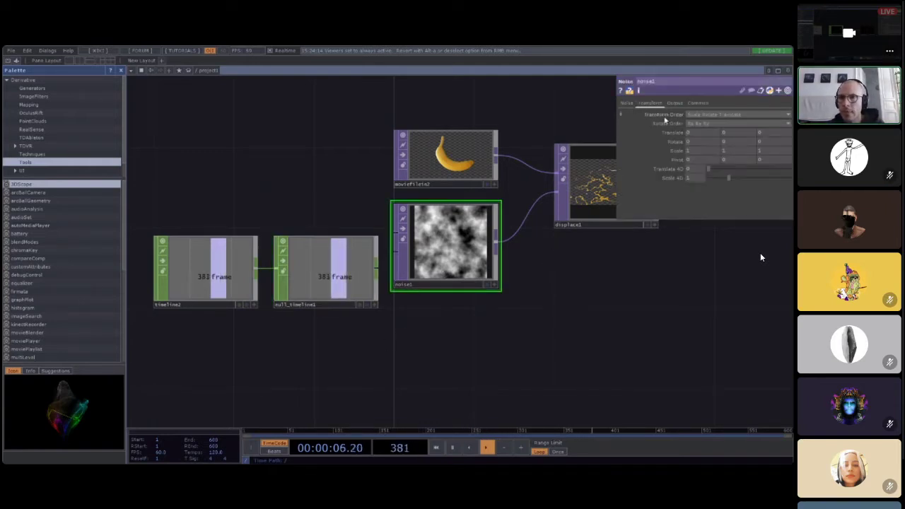
{"action": "left_click", "coordinate": [375, 305]}
{"action": "left_click_drag", "start_coordinate": [335, 277], "coordinate": [768, 135]}
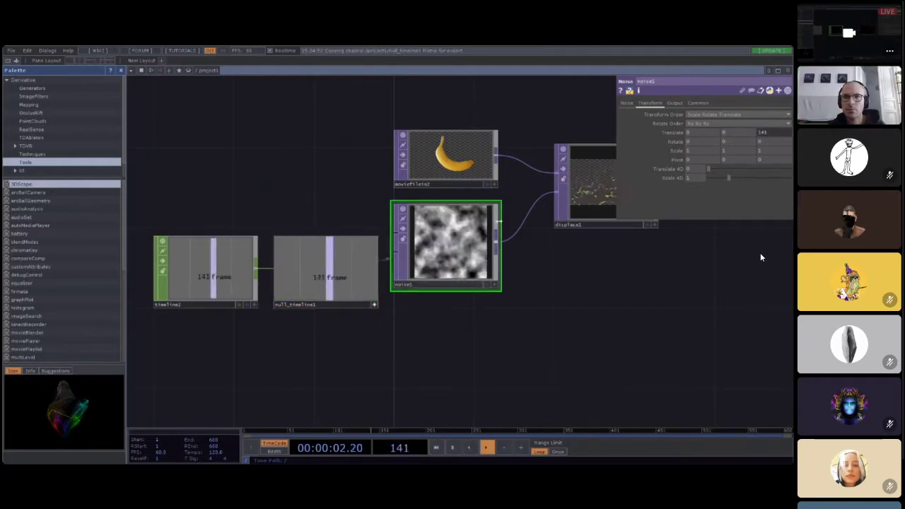
{"action": "scroll", "coordinate": [457, 253], "scroll_direction": "up", "scroll_amount": 5}
{"action": "scroll", "coordinate": [457, 253], "scroll_direction": "down", "scroll_amount": 5}
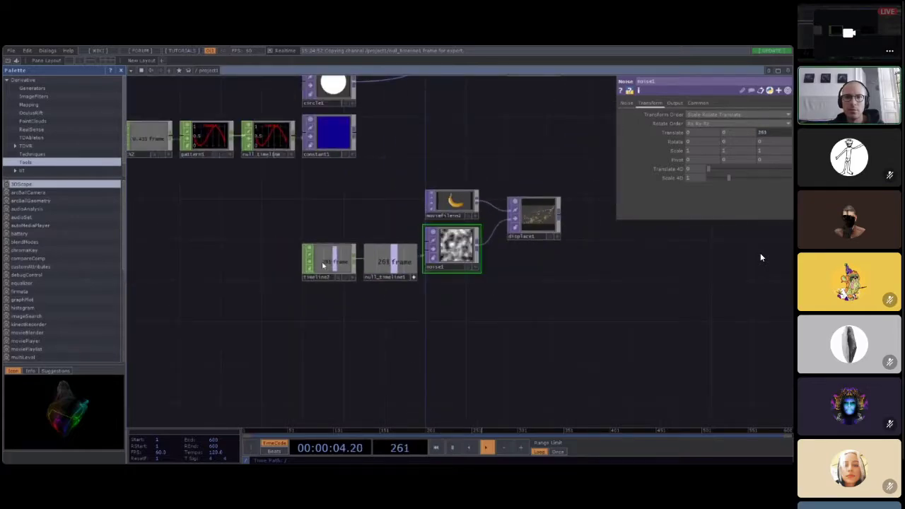
Step: Move the new Timeline away from null_timeline1 and insert a Math CHOP on the wire between them
{"action": "left_click_drag", "start_coordinate": [329, 263], "coordinate": [249, 266]}
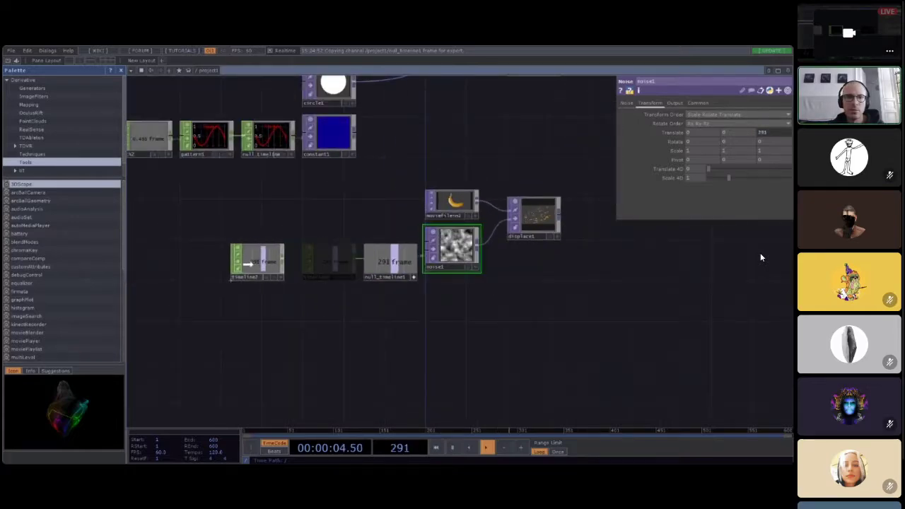
{"action": "left_click", "coordinate": [354, 188]}
{"action": "left_click", "coordinate": [323, 264]}
{"action": "scroll", "coordinate": [615, 186], "scroll_direction": "up", "scroll_amount": 4}
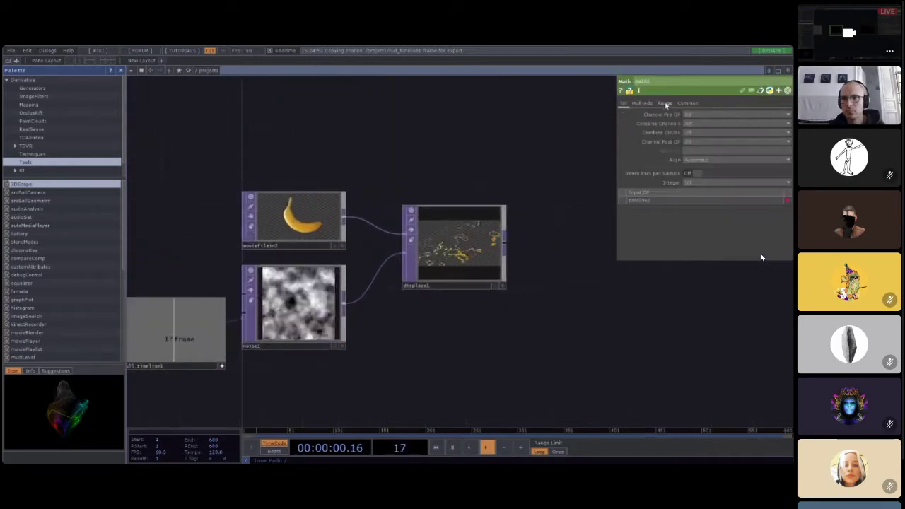
Step: Set the Math CHOP's From Range to 0 to 600
{"action": "left_click", "coordinate": [665, 102]}
{"action": "type", "text": "600"}
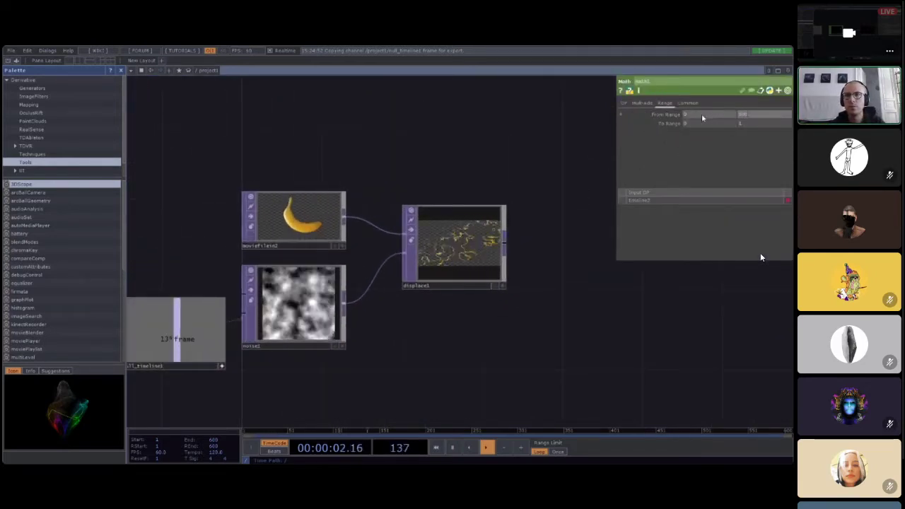
{"action": "left_click", "coordinate": [458, 348]}
Step: Examine the animated Noise pattern up close
{"action": "scroll", "coordinate": [375, 347], "scroll_direction": "up", "scroll_amount": 2}
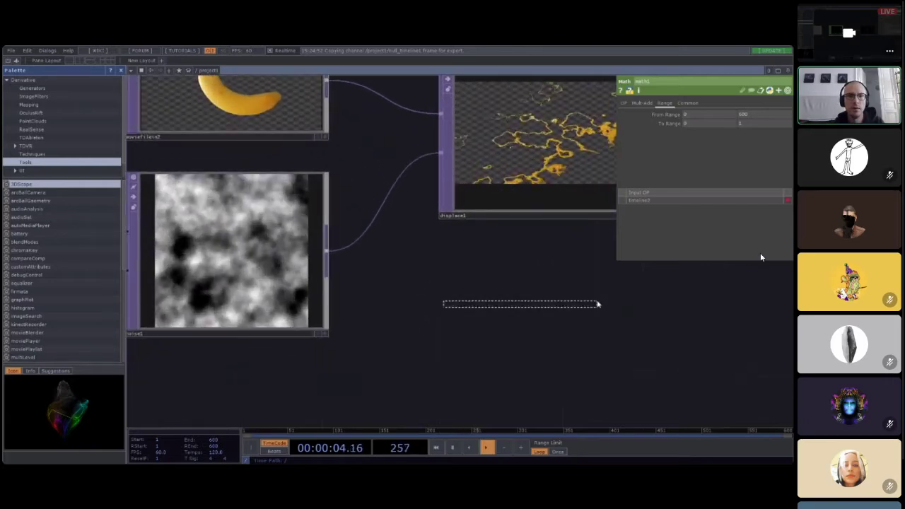
{"action": "scroll", "coordinate": [272, 240], "scroll_direction": "up", "scroll_amount": 1}
{"action": "scroll", "coordinate": [283, 240], "scroll_direction": "up", "scroll_amount": 3}
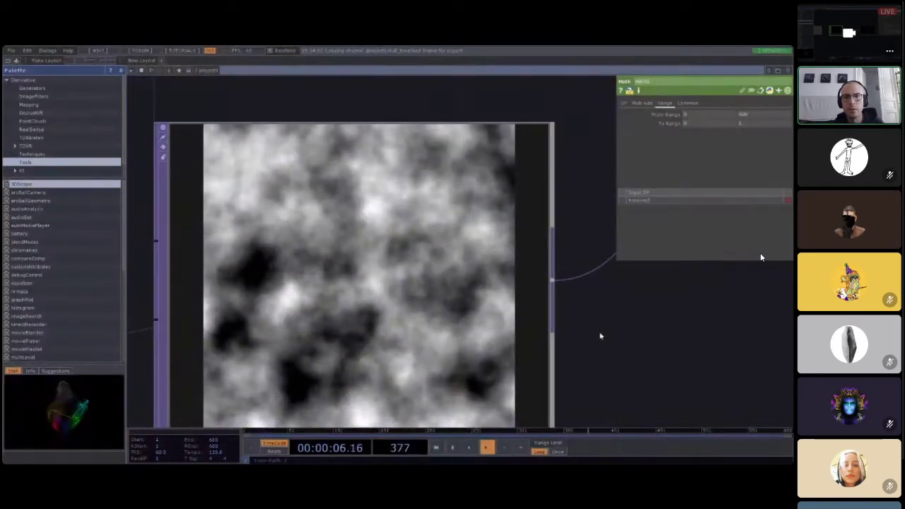
{"action": "scroll", "coordinate": [622, 326], "scroll_direction": "up", "scroll_amount": 1}
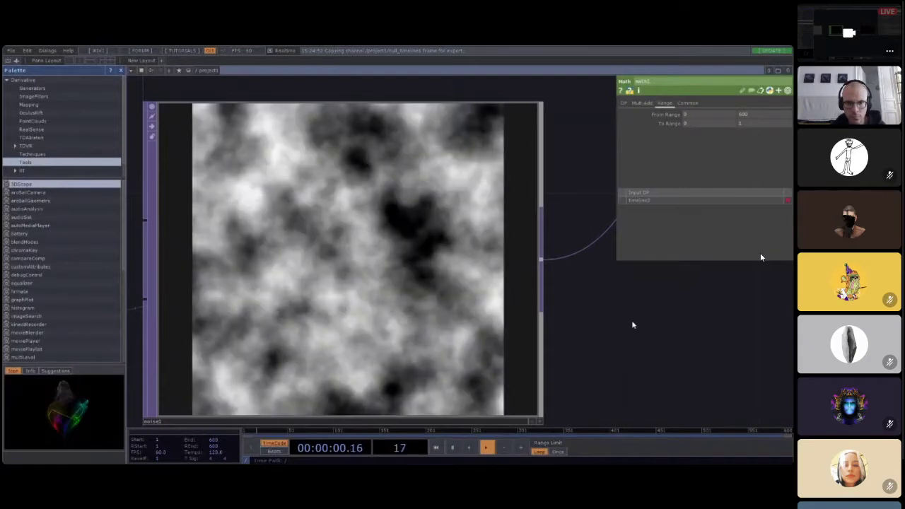
{"action": "scroll", "coordinate": [633, 322], "scroll_direction": "down", "scroll_amount": 4}
Step: Try another seed for the Noise feeding the Displace and set its type to Perlin 4D (GPU)
{"action": "left_click", "coordinate": [553, 318]}
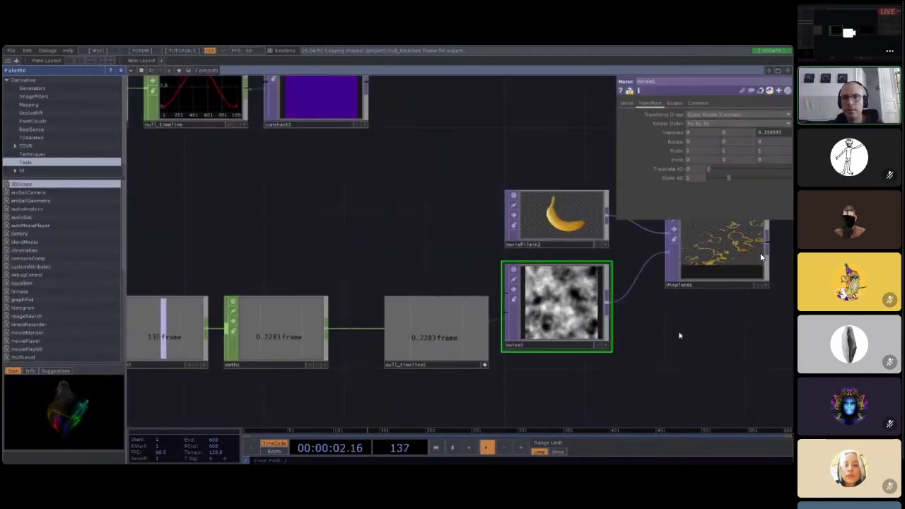
{"action": "left_click_drag", "start_coordinate": [670, 336], "coordinate": [544, 341]}
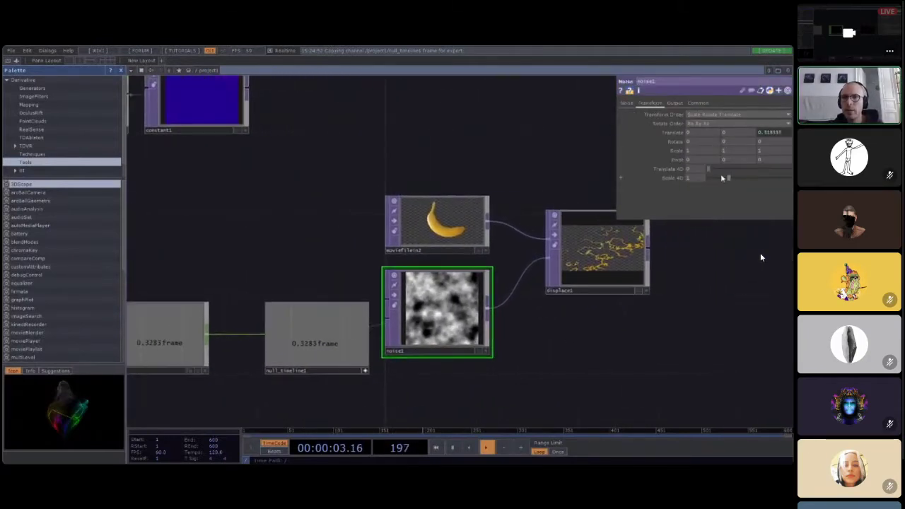
{"action": "left_click", "coordinate": [626, 104]}
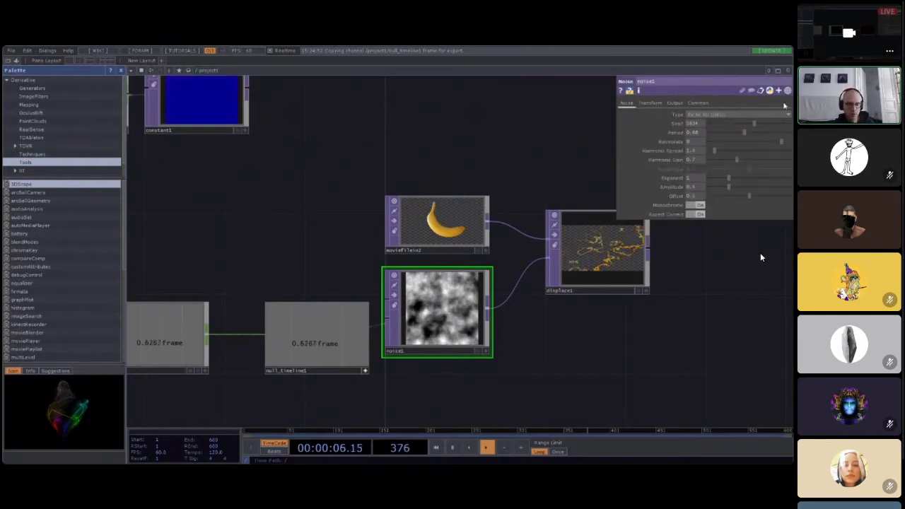
{"action": "left_click", "coordinate": [715, 120]}
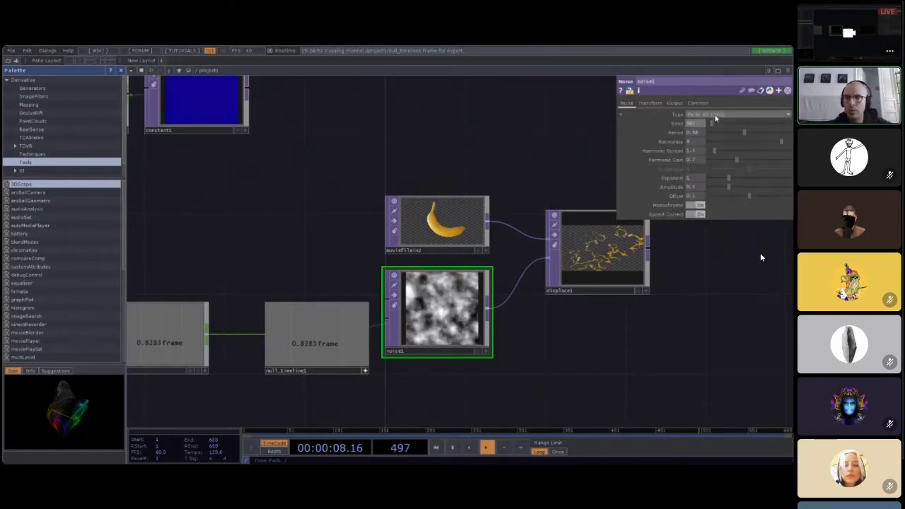
{"action": "left_click", "coordinate": [726, 115]}
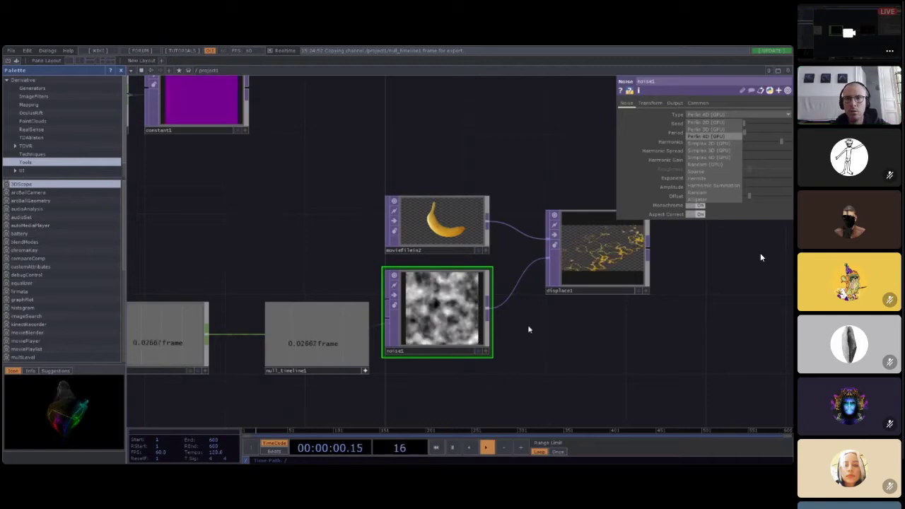
Step: Move the null_timeline1 frame reference from the Noise's Z translate to its Translate 4D parameter
{"action": "left_click", "coordinate": [650, 103]}
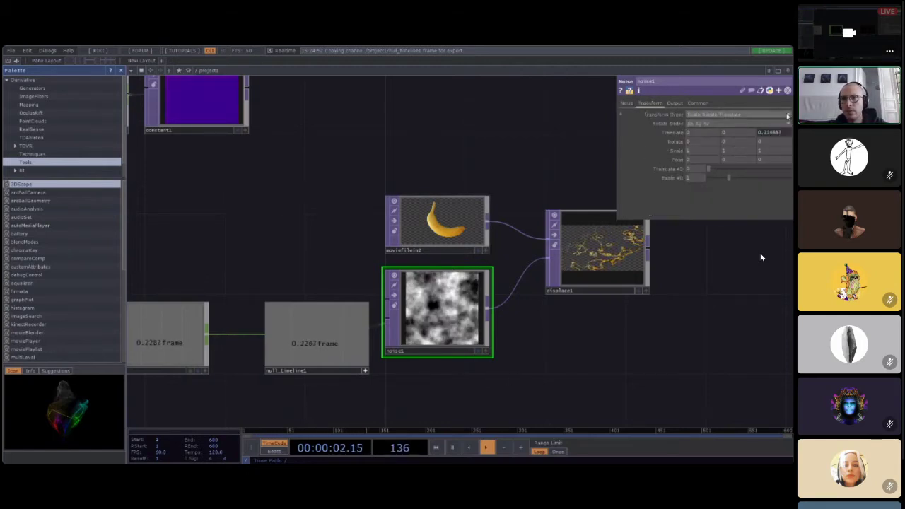
{"action": "left_click_drag", "start_coordinate": [759, 160], "coordinate": [661, 162]}
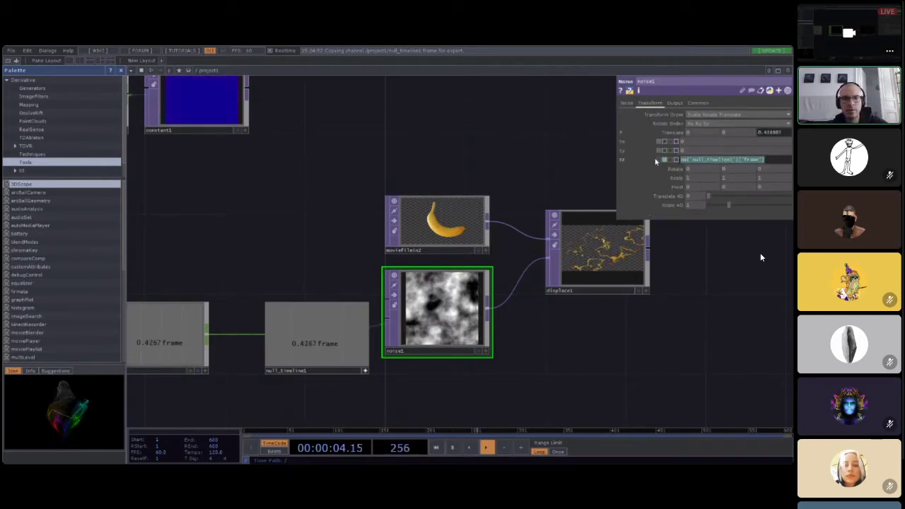
{"action": "key", "text": "BackSpace"}
{"action": "key", "text": "Return"}
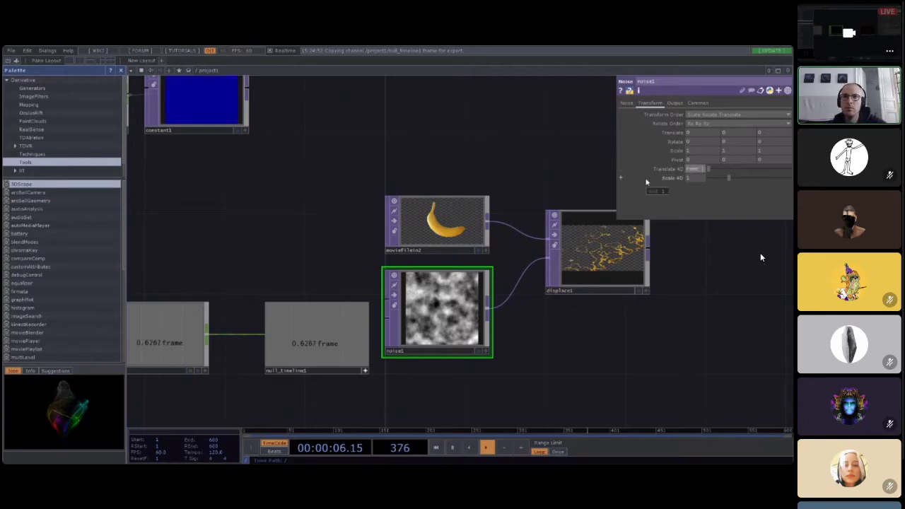
Step: Examine the Noise's 4D animation up close and save the project
{"action": "scroll", "coordinate": [429, 364], "scroll_direction": "up", "scroll_amount": 5}
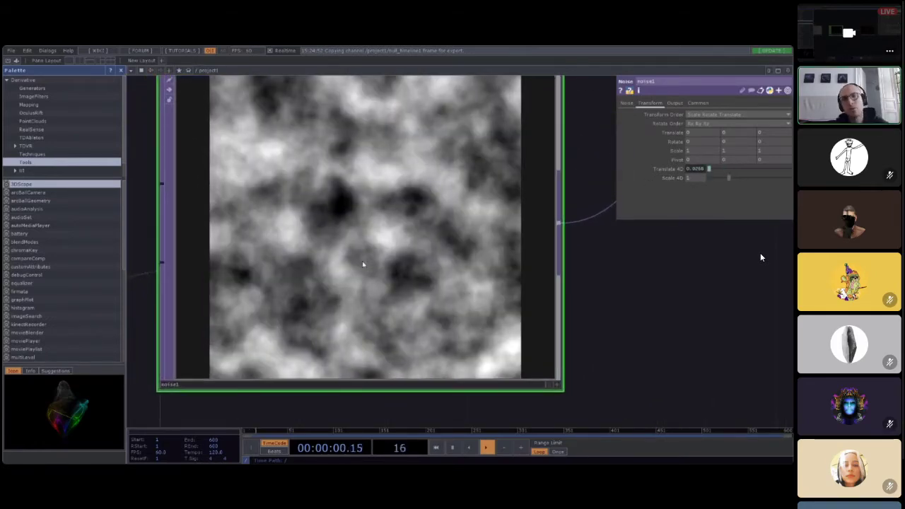
{"action": "scroll", "coordinate": [363, 264], "scroll_direction": "down", "scroll_amount": 5}
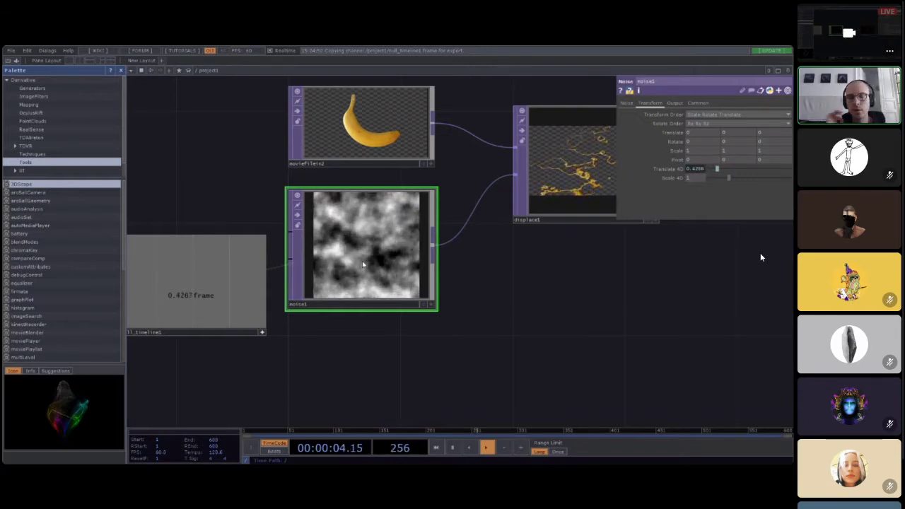
{"action": "scroll", "coordinate": [539, 293], "scroll_direction": "down", "scroll_amount": 4}
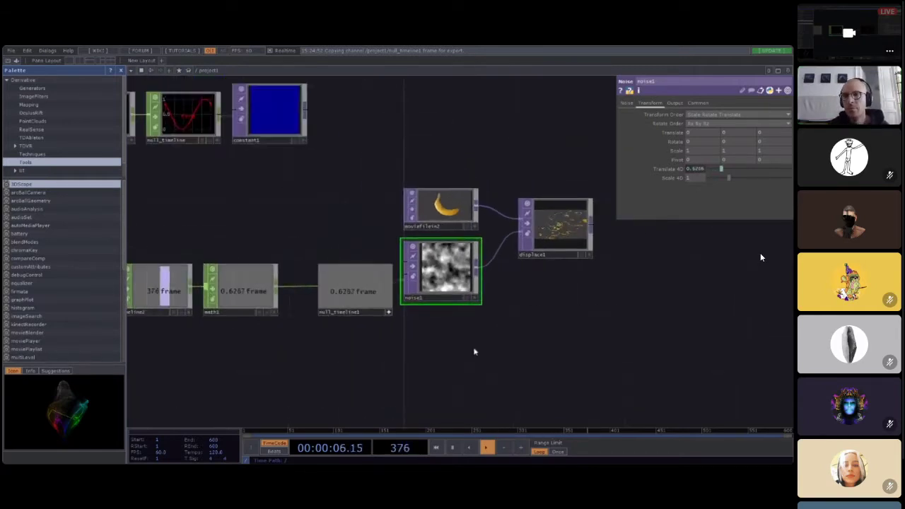
{"action": "left_click_drag", "start_coordinate": [500, 322], "coordinate": [503, 275]}
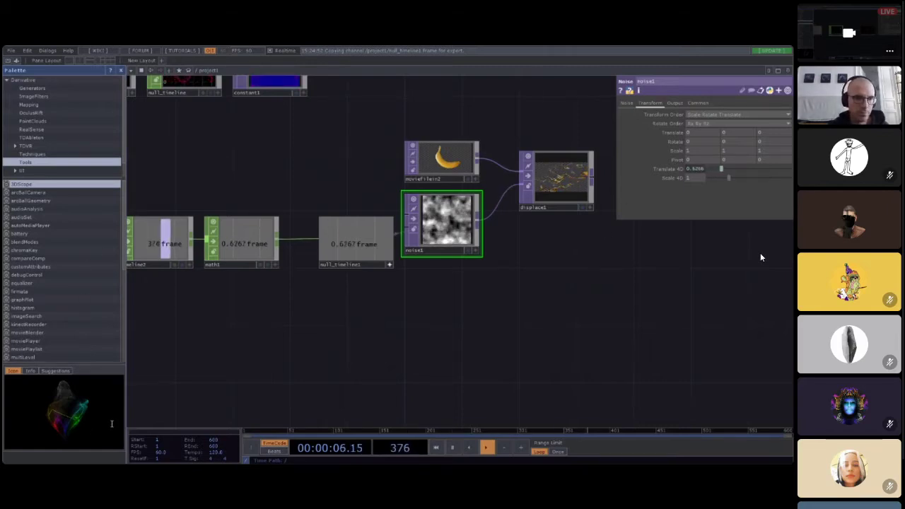
{"action": "key", "text": "ctrl+s"}
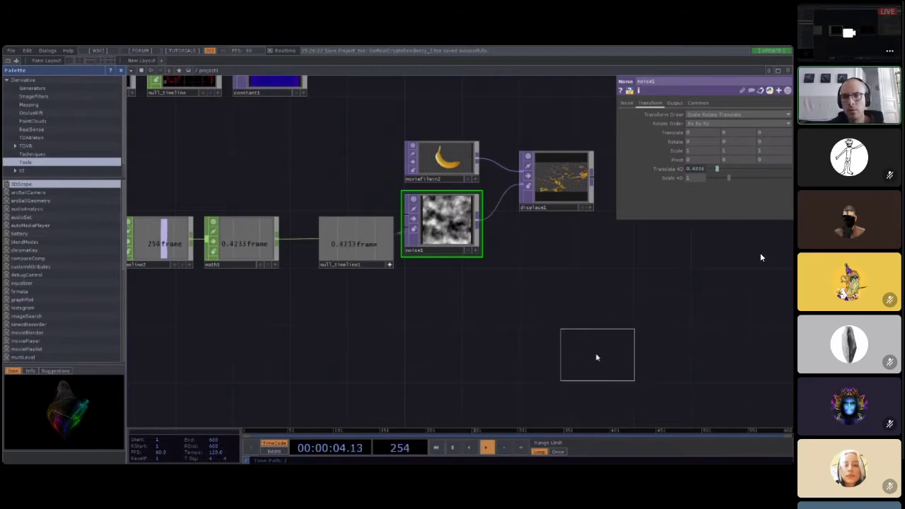
Step: Add a Feedback TOP in the empty area below the banana displacement network
{"action": "left_click", "coordinate": [556, 352]}
{"action": "scroll", "coordinate": [432, 372], "scroll_direction": "up", "scroll_amount": 3}
{"action": "right_click_drag", "start_coordinate": [459, 377], "coordinate": [271, 291]}
{"action": "left_click_drag", "start_coordinate": [362, 301], "coordinate": [194, 297]}
{"action": "scroll", "coordinate": [293, 300], "scroll_direction": "down", "scroll_amount": 4}
{"action": "right_click_drag", "start_coordinate": [273, 333], "coordinate": [327, 285]}
{"action": "left_click_drag", "start_coordinate": [236, 352], "coordinate": [303, 322]}
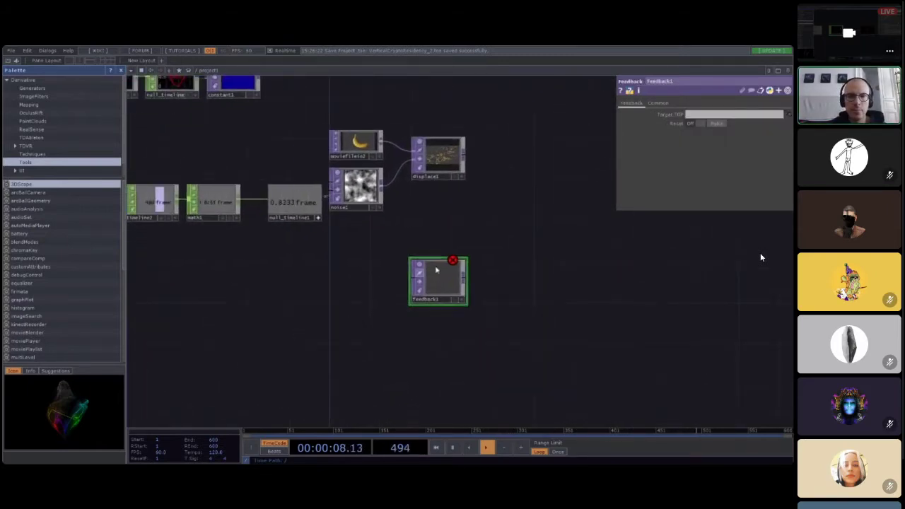
{"action": "left_click_drag", "start_coordinate": [429, 284], "coordinate": [511, 284]}
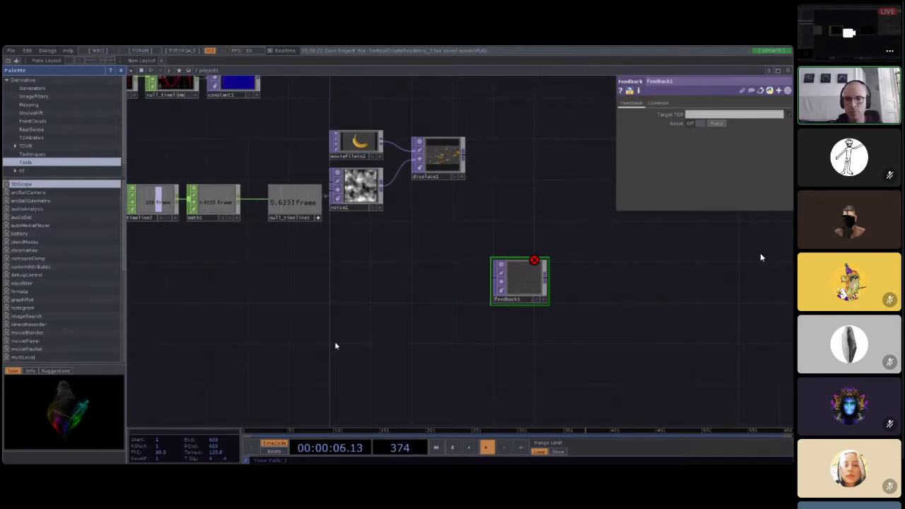
Step: Duplicate noise1, place the copy below the original and connect it to the Feedback's input
{"action": "left_click", "coordinate": [357, 188]}
{"action": "key", "text": "ctrl+c"}
{"action": "key", "text": "ctrl+v"}
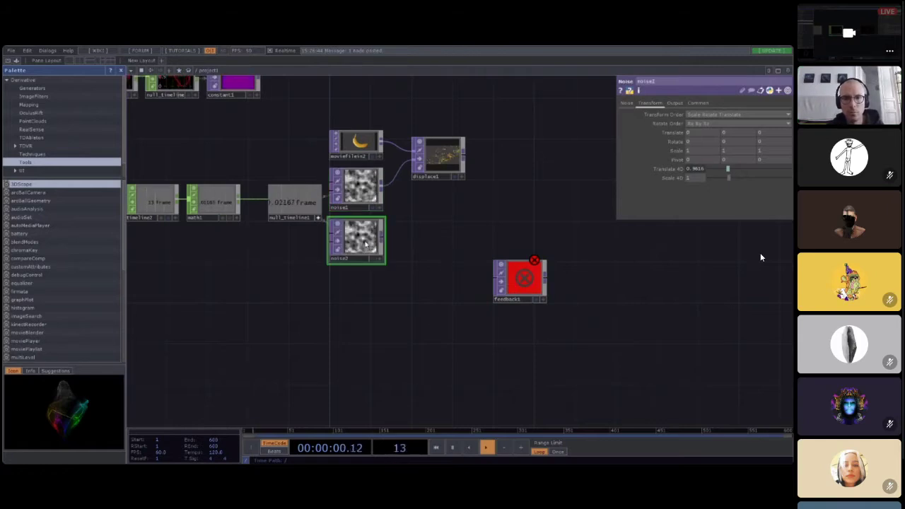
{"action": "left_click_drag", "start_coordinate": [365, 245], "coordinate": [365, 326]}
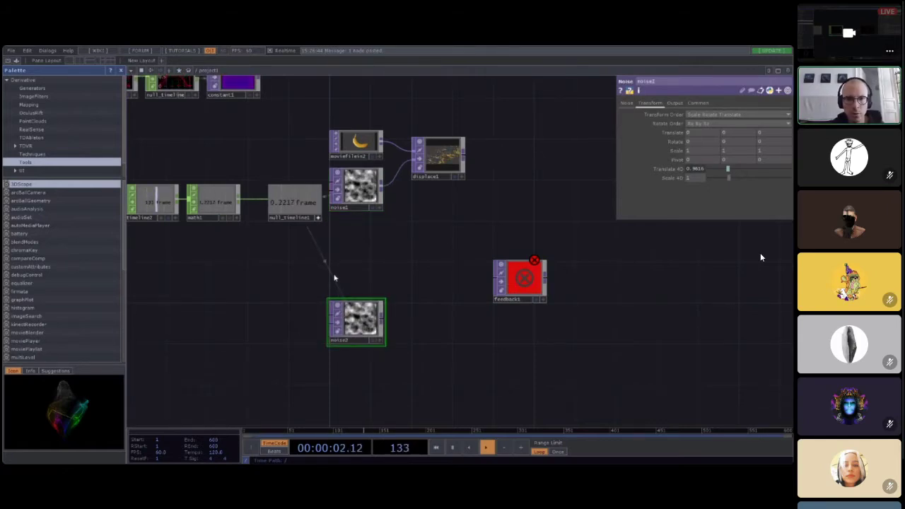
{"action": "scroll", "coordinate": [394, 317], "scroll_direction": "up", "scroll_amount": 3}
{"action": "middle_click_drag", "start_coordinate": [491, 326], "coordinate": [336, 325]}
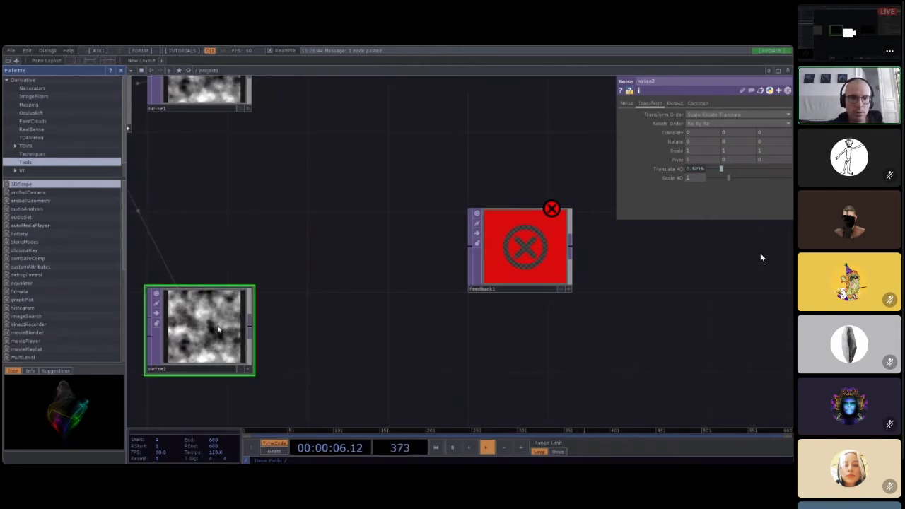
{"action": "left_click_drag", "start_coordinate": [252, 325], "coordinate": [338, 249]}
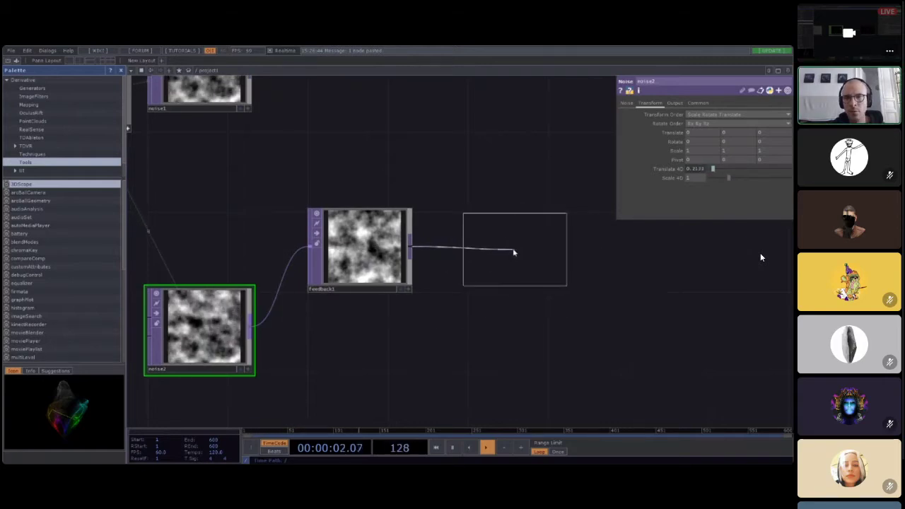
Step: Add a Level TOP after the Feedback and set its opacity to 0.9
{"action": "left_click", "coordinate": [518, 248]}
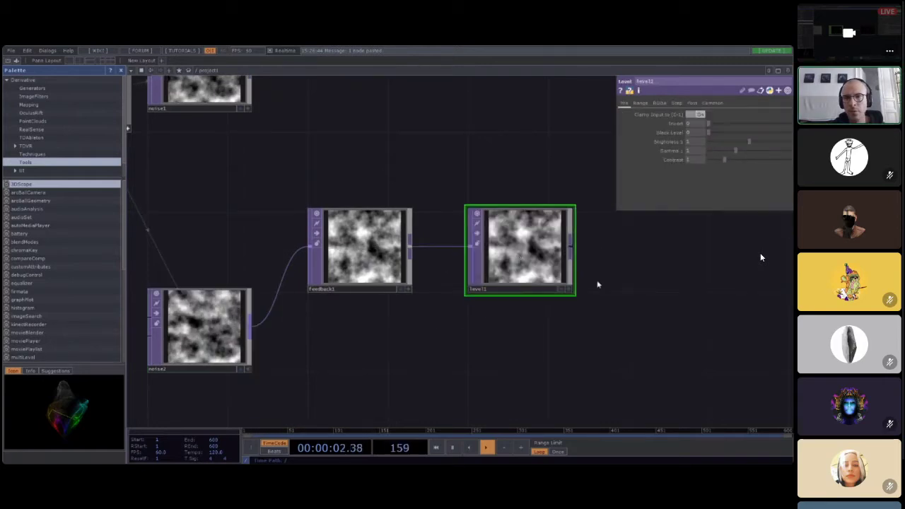
{"action": "left_click", "coordinate": [694, 104]}
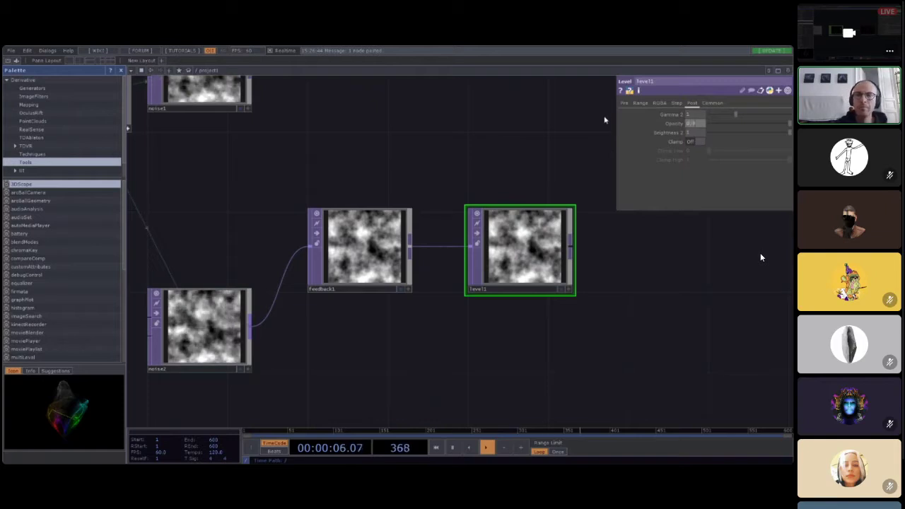
{"action": "key", "text": "Return"}
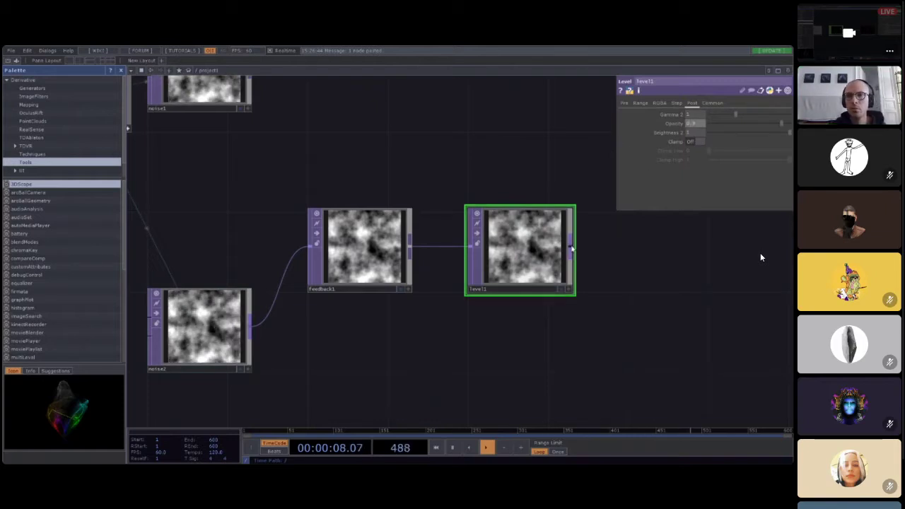
Step: Add a Composite TOP combining the Level with the duplicated Noise, and make it the Feedback's target
{"action": "left_click", "coordinate": [446, 240]}
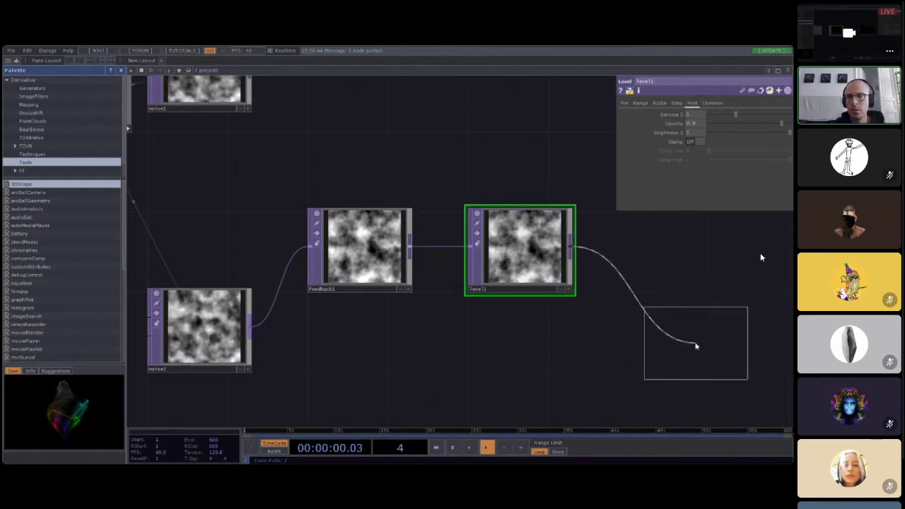
{"action": "left_click", "coordinate": [683, 340]}
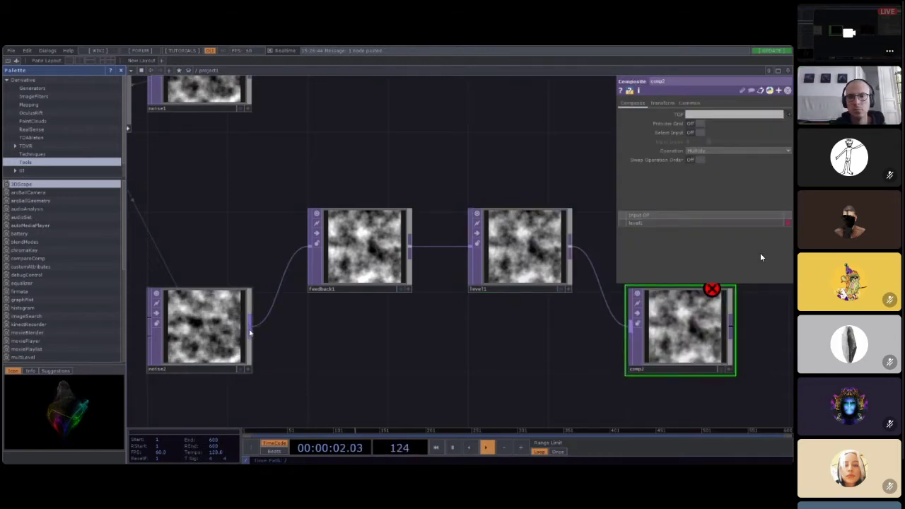
{"action": "left_click_drag", "start_coordinate": [249, 333], "coordinate": [627, 326]}
{"action": "left_click_drag", "start_coordinate": [689, 338], "coordinate": [366, 254]}
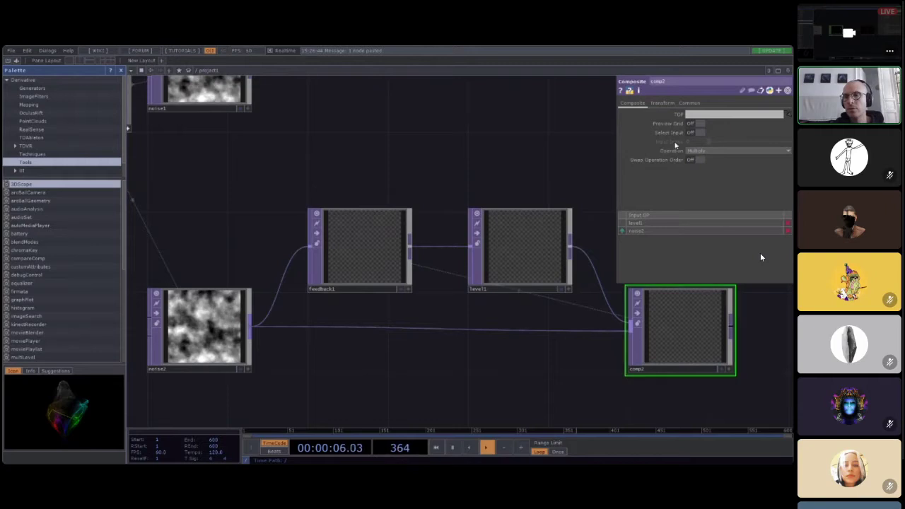
Step: Set the Composite's operation to Add
{"action": "left_click", "coordinate": [696, 152]}
{"action": "left_click", "coordinate": [696, 153]}
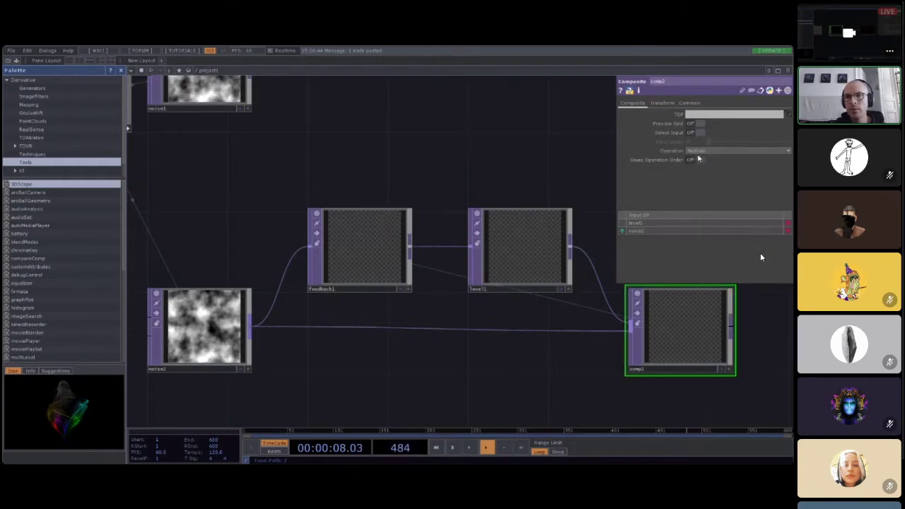
{"action": "left_click", "coordinate": [697, 153]}
{"action": "left_click", "coordinate": [698, 160]}
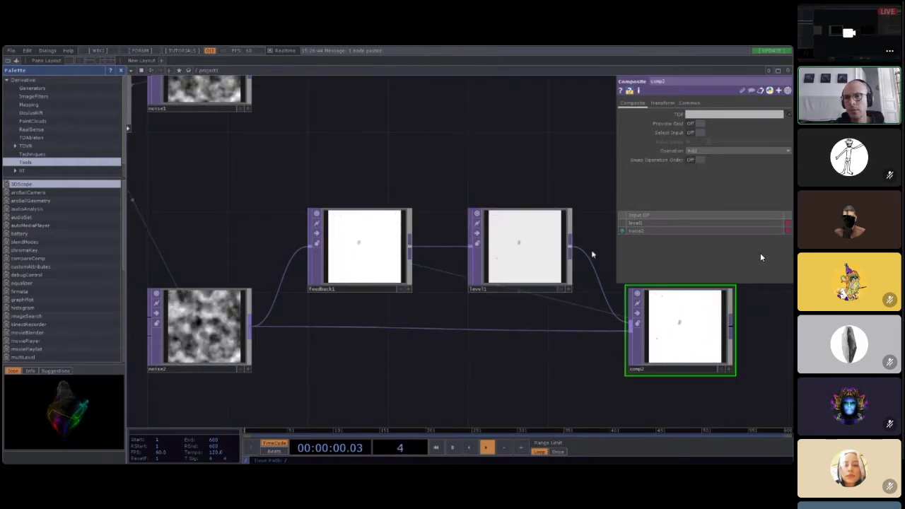
Step: Examine the Composite's feedback output up close
{"action": "scroll", "coordinate": [674, 354], "scroll_direction": "up", "scroll_amount": 5}
{"action": "right_click_drag", "start_coordinate": [479, 323], "coordinate": [305, 329]}
{"action": "left_click_drag", "start_coordinate": [429, 321], "coordinate": [203, 326]}
{"action": "scroll", "coordinate": [531, 313], "scroll_direction": "up", "scroll_amount": 4}
{"action": "scroll", "coordinate": [444, 304], "scroll_direction": "down", "scroll_amount": 2}
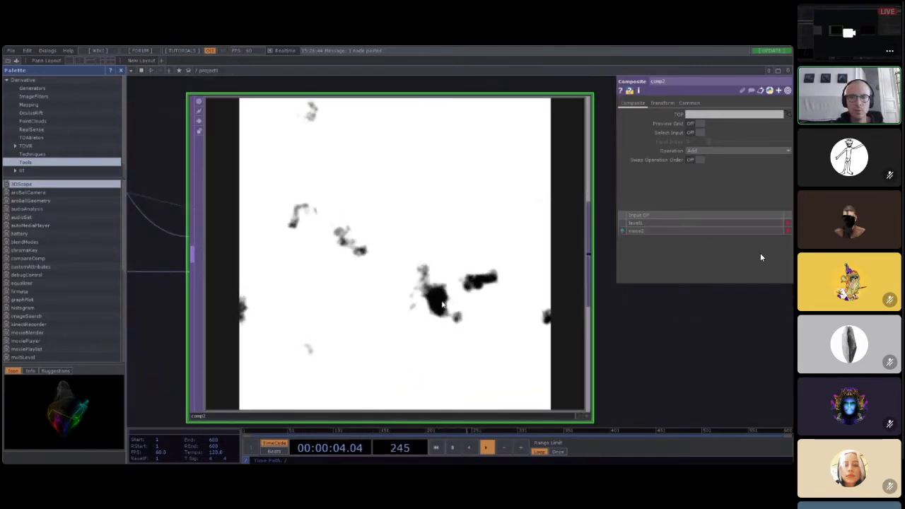
{"action": "scroll", "coordinate": [370, 286], "scroll_direction": "down", "scroll_amount": 7}
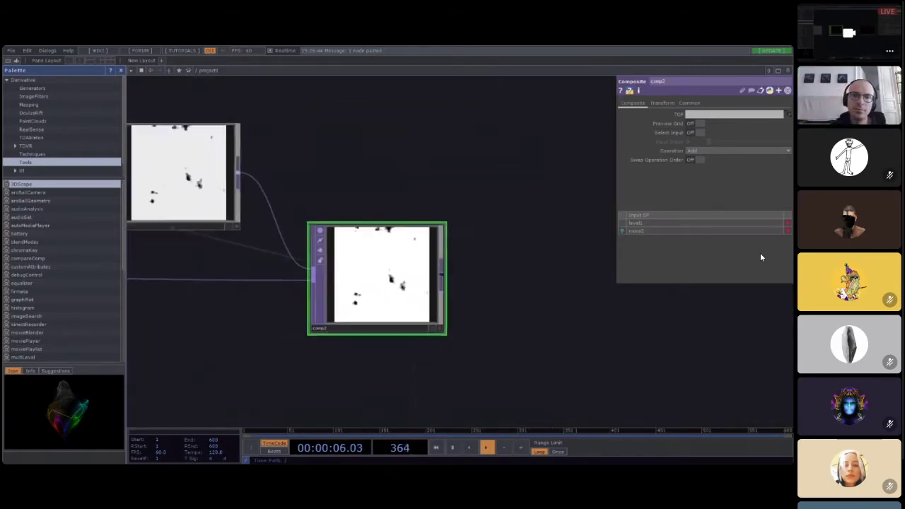
{"action": "left_click_drag", "start_coordinate": [315, 326], "coordinate": [422, 319]}
{"action": "left_click_drag", "start_coordinate": [256, 325], "coordinate": [307, 318]}
Step: Raise the duplicated Noise's amplitude to about 1.69 and check the effect on the Composite
{"action": "left_click", "coordinate": [208, 266]}
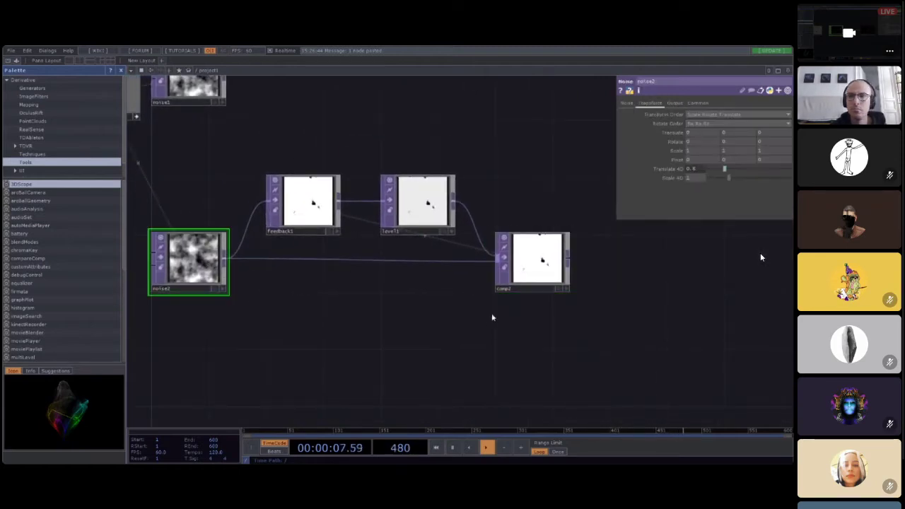
{"action": "scroll", "coordinate": [516, 243], "scroll_direction": "up", "scroll_amount": 5}
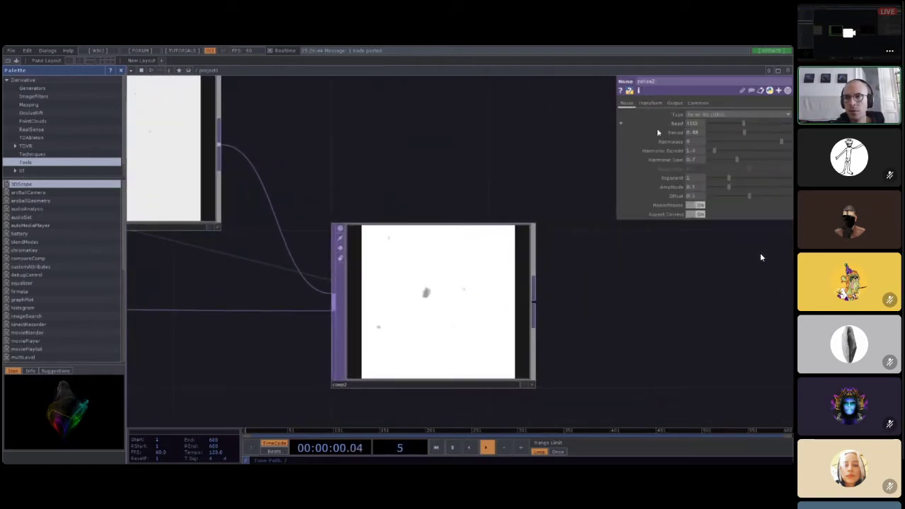
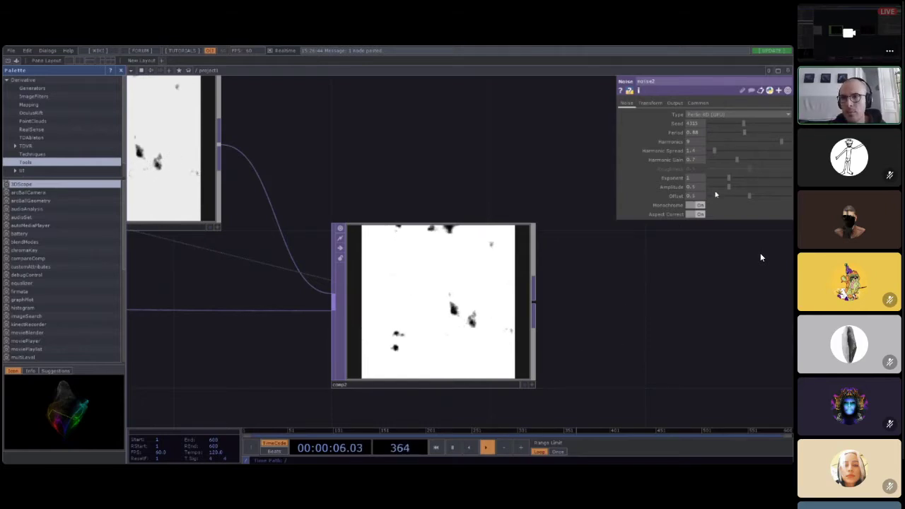
{"action": "left_click_drag", "start_coordinate": [722, 189], "coordinate": [791, 186]}
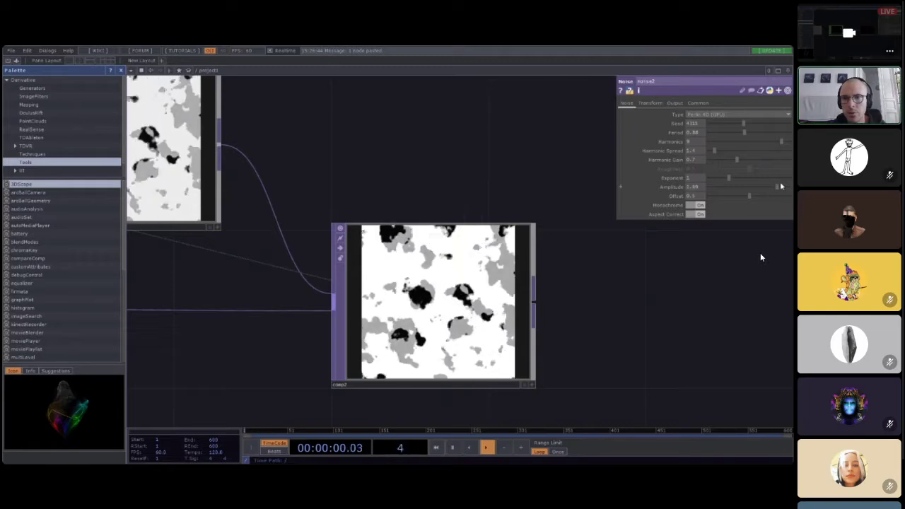
{"action": "scroll", "coordinate": [467, 340], "scroll_direction": "up", "scroll_amount": 5}
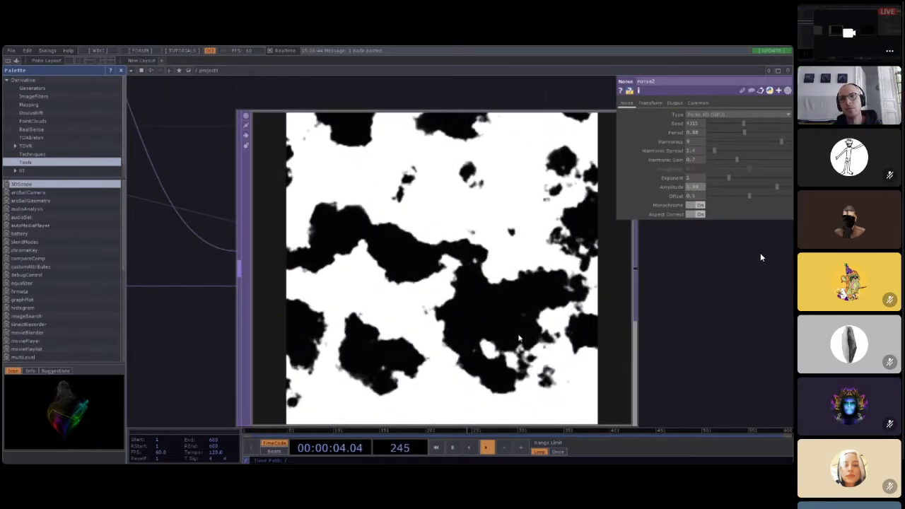
{"action": "scroll", "coordinate": [519, 339], "scroll_direction": "down", "scroll_amount": 6}
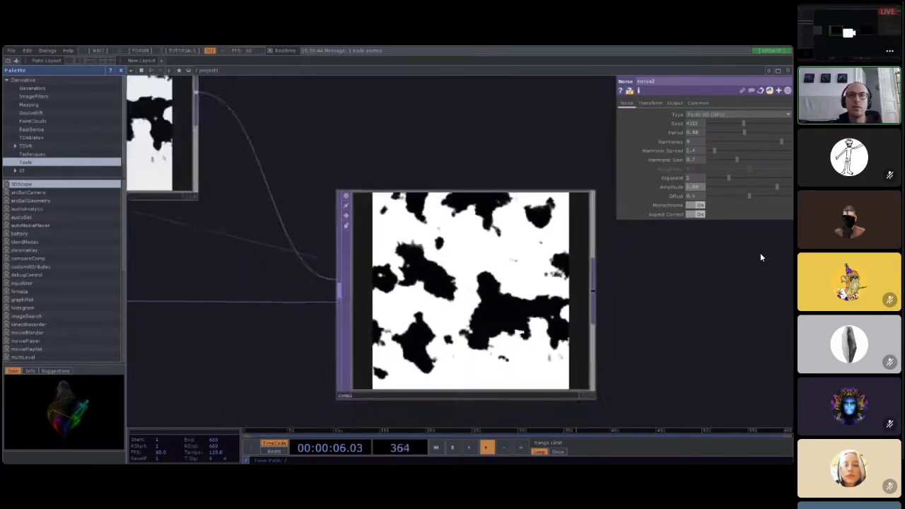
Step: Lower the Level's opacity to about 0.17 and check the effect on the Composite
{"action": "left_click", "coordinate": [336, 236]}
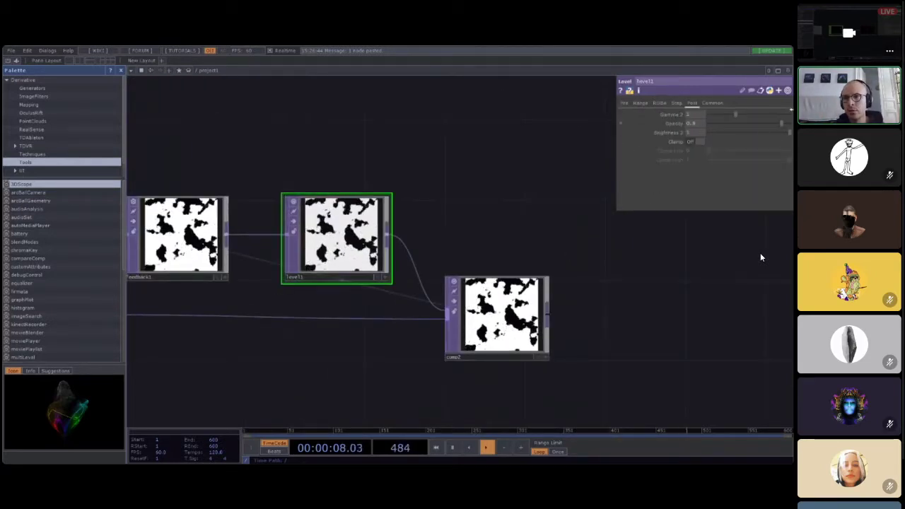
{"action": "left_click_drag", "start_coordinate": [780, 123], "coordinate": [721, 126]}
{"action": "scroll", "coordinate": [560, 372], "scroll_direction": "up", "scroll_amount": 5}
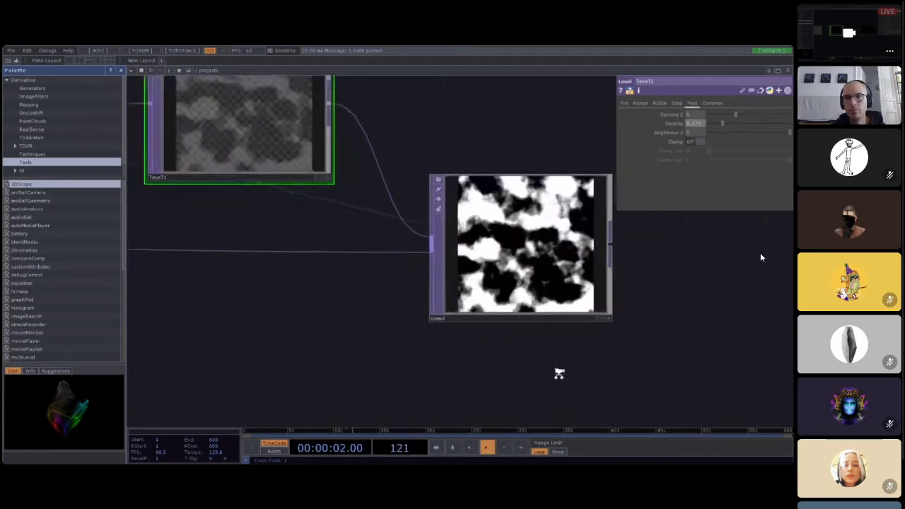
{"action": "scroll", "coordinate": [576, 264], "scroll_direction": "down", "scroll_amount": 6}
{"action": "scroll", "coordinate": [576, 266], "scroll_direction": "down", "scroll_amount": 1}
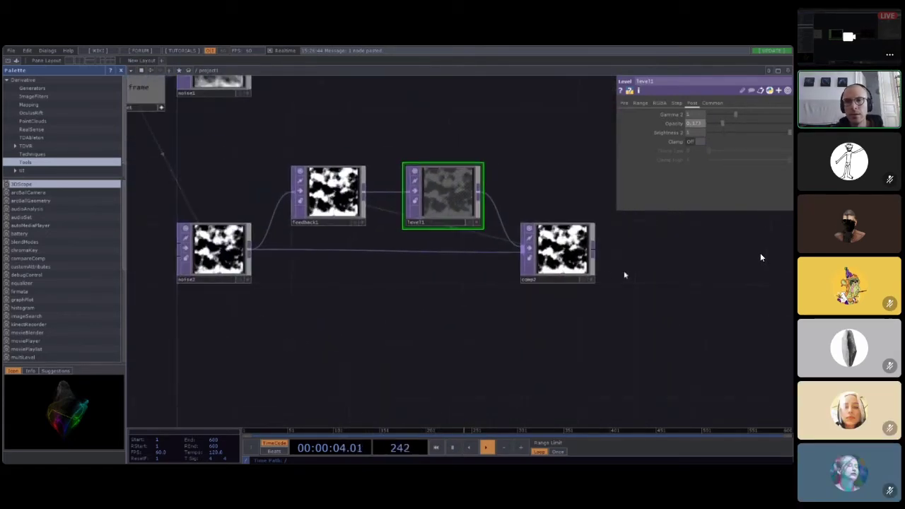
Step: Space out the Level and Composite, insert an HSV Adjust TOP between the Feedback and the Level, and give it a slight hue offset
{"action": "left_click_drag", "start_coordinate": [578, 263], "coordinate": [692, 269]}
{"action": "left_click_drag", "start_coordinate": [423, 189], "coordinate": [538, 190]}
{"action": "right_click", "coordinate": [420, 195]}
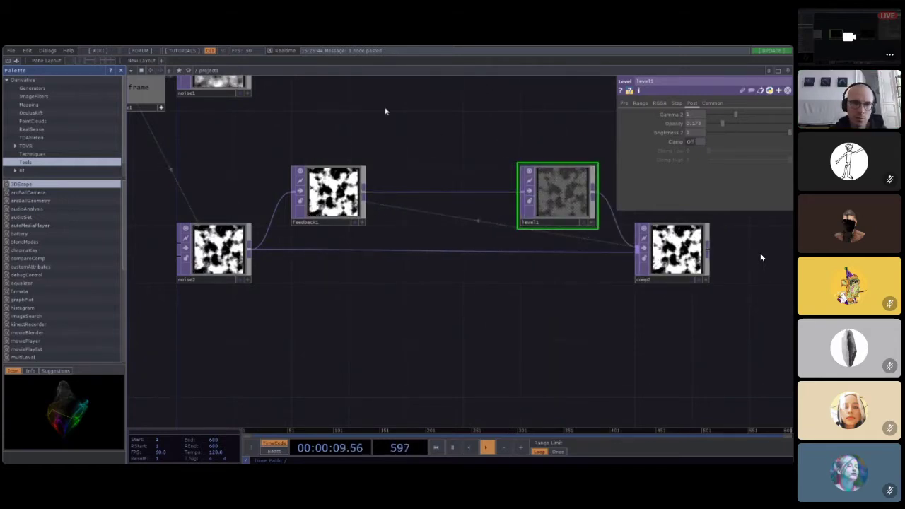
{"action": "left_click", "coordinate": [375, 136]}
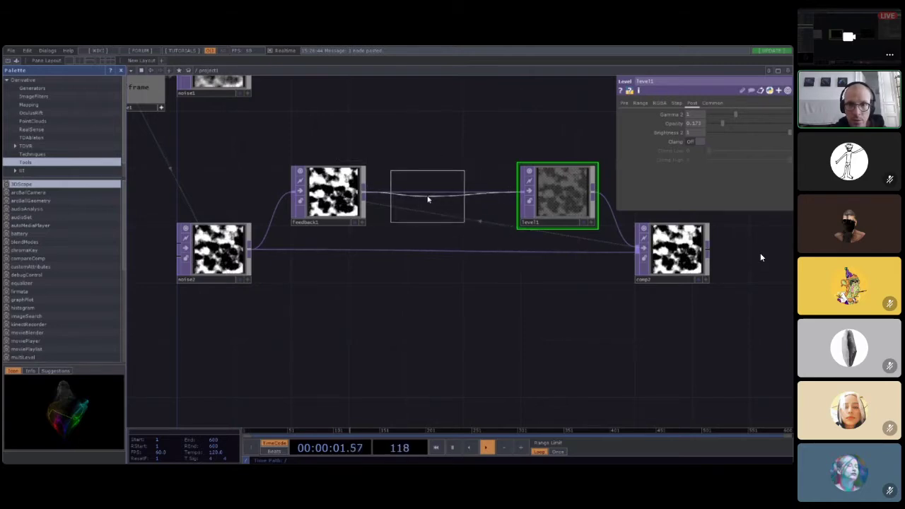
{"action": "left_click", "coordinate": [427, 199]}
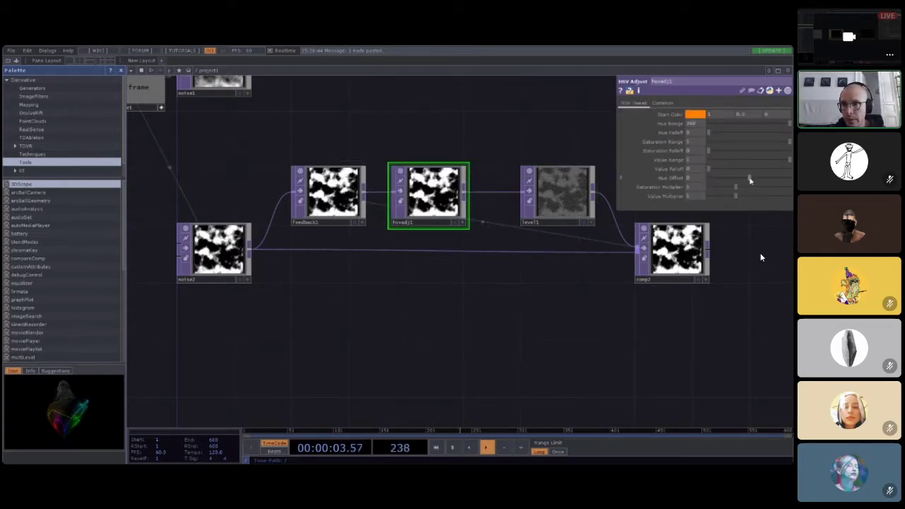
{"action": "left_click_drag", "start_coordinate": [750, 178], "coordinate": [751, 178]}
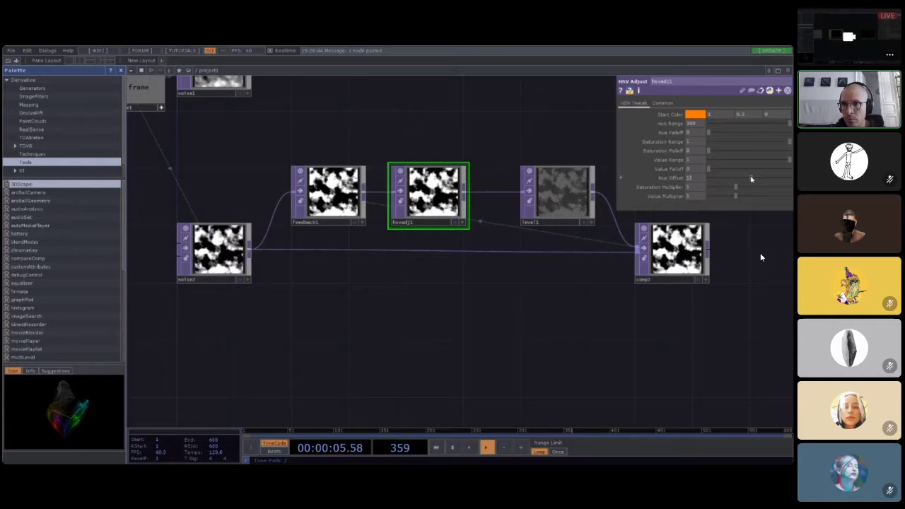
Step: Turn off Monochrome on the duplicated Noise and raise the HSV Adjust's hue offset to about 151
{"action": "left_click", "coordinate": [213, 248]}
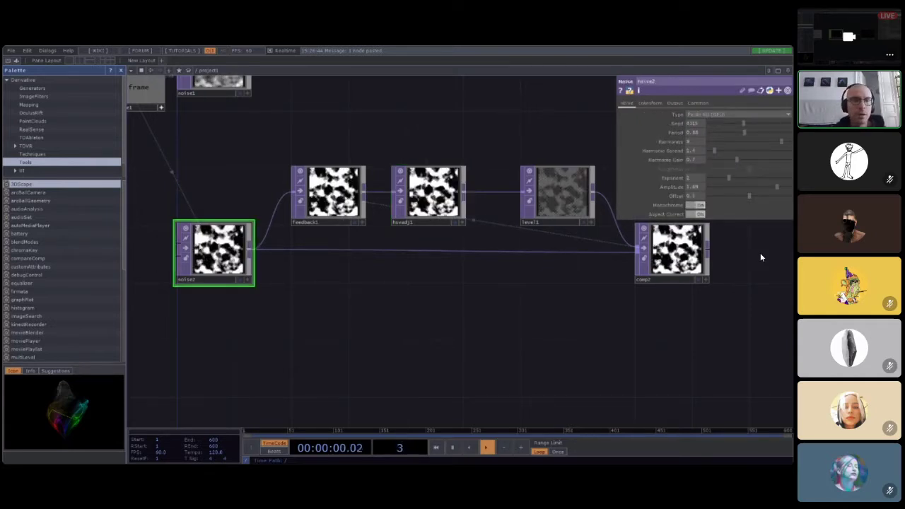
{"action": "left_click", "coordinate": [697, 205]}
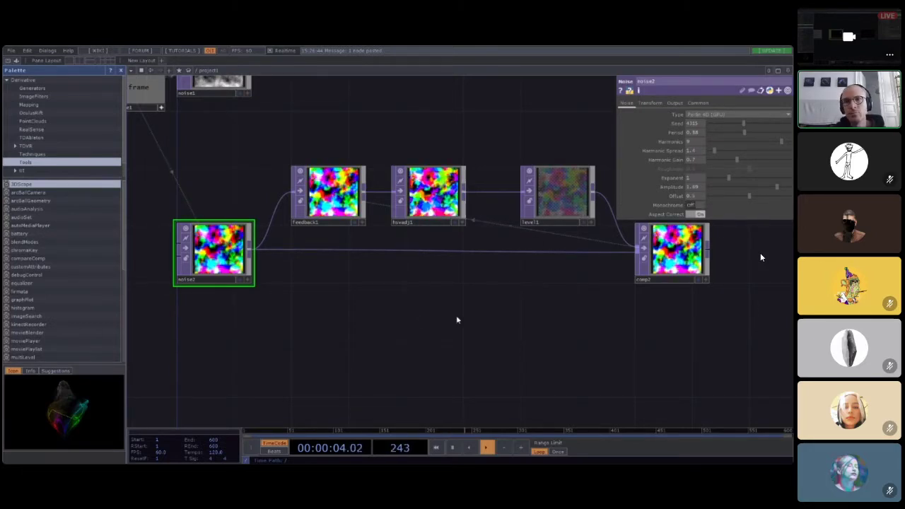
{"action": "left_click_drag", "start_coordinate": [441, 238], "coordinate": [353, 258]}
{"action": "left_click", "coordinate": [342, 212]}
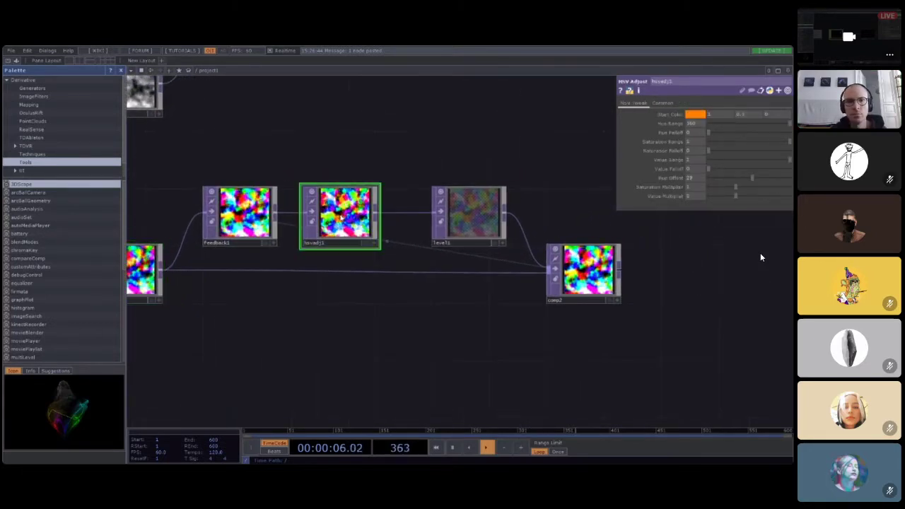
{"action": "scroll", "coordinate": [343, 212], "scroll_direction": "up", "scroll_amount": 5}
{"action": "mouse_move", "coordinate": [753, 179]}
{"action": "left_mouse_down"}
{"action": "mouse_move", "coordinate": [742, 178]}
{"action": "mouse_move", "coordinate": [762, 180]}
{"action": "left_mouse_up"}
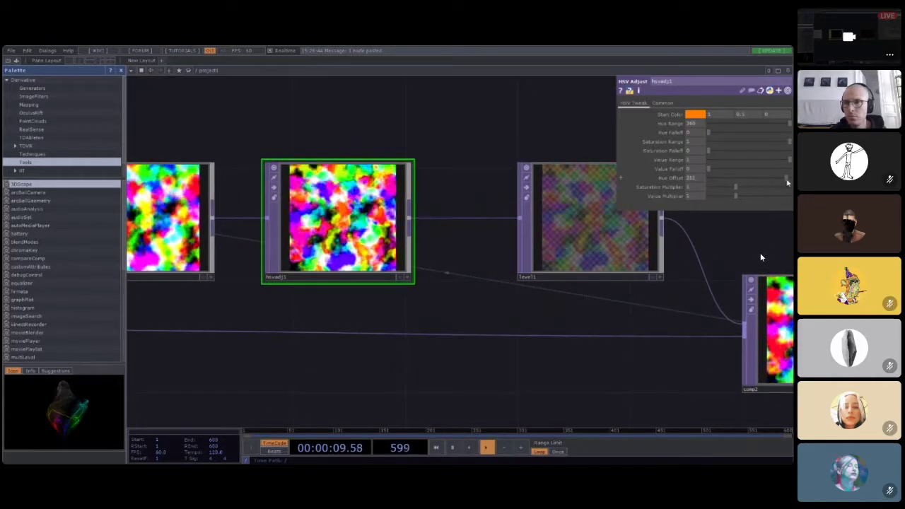
Step: Set the Level's opacity to 0.9
{"action": "left_click", "coordinate": [598, 233]}
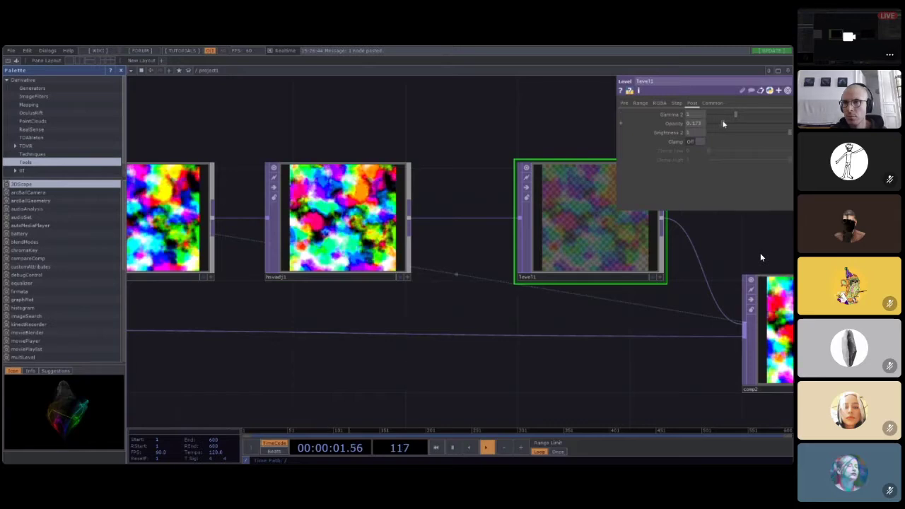
{"action": "left_click_drag", "start_coordinate": [722, 124], "coordinate": [786, 127]}
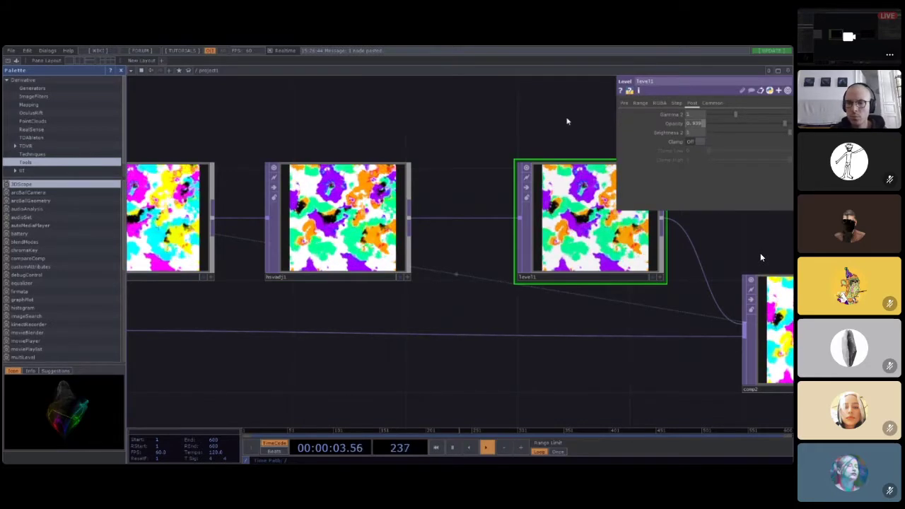
{"action": "key", "text": "BackSpace"}
{"action": "key", "text": "BackSpace"}
{"action": "key", "text": "Return"}
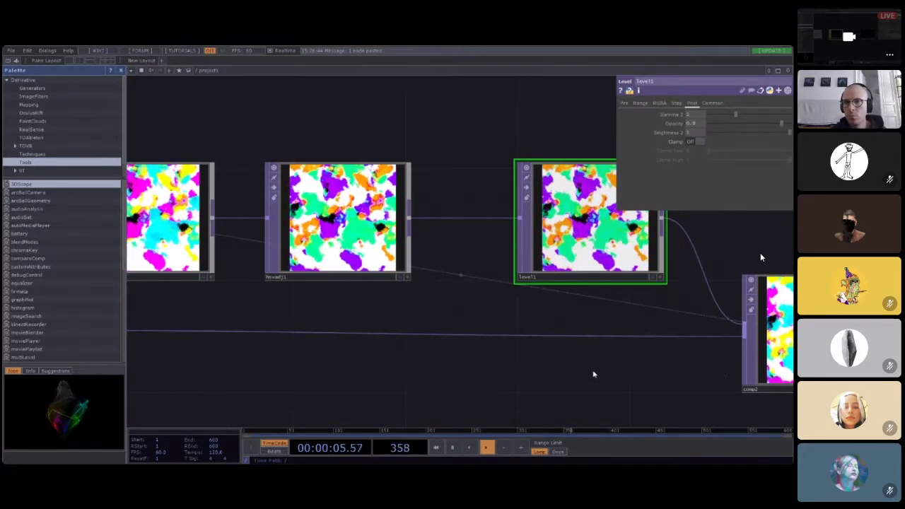
Step: Examine the coloured, hue-shifted feedback in the Composite up close and compare it with the Level's output
{"action": "left_click_drag", "start_coordinate": [418, 355], "coordinate": [165, 323]}
{"action": "scroll", "coordinate": [634, 296], "scroll_direction": "up", "scroll_amount": 2}
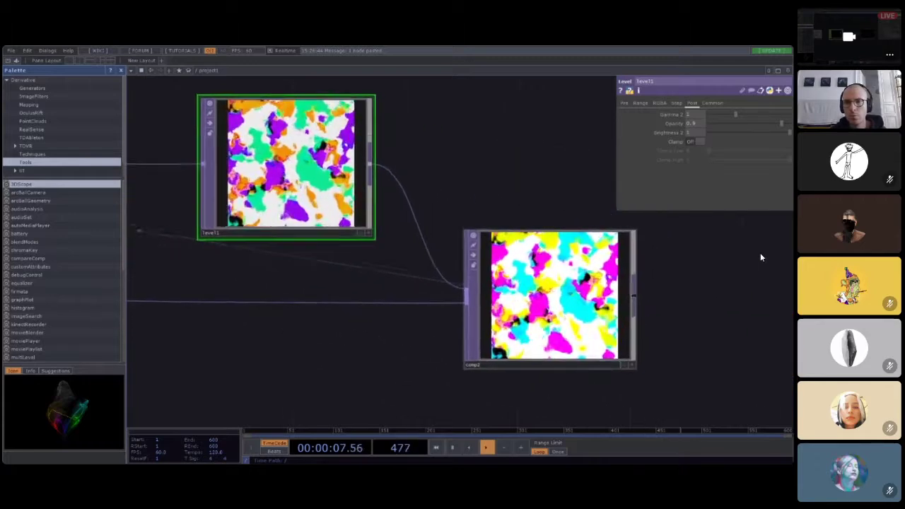
{"action": "scroll", "coordinate": [598, 324], "scroll_direction": "up", "scroll_amount": 5}
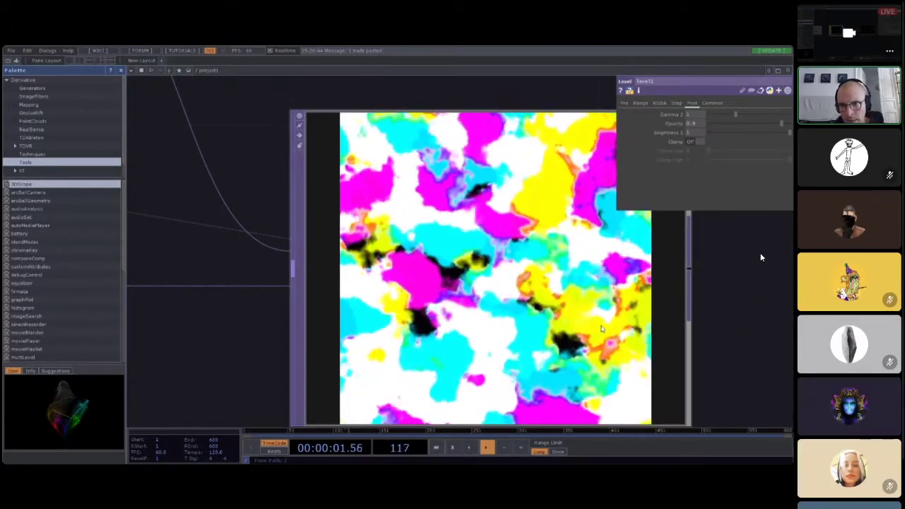
{"action": "scroll", "coordinate": [602, 328], "scroll_direction": "down", "scroll_amount": 1}
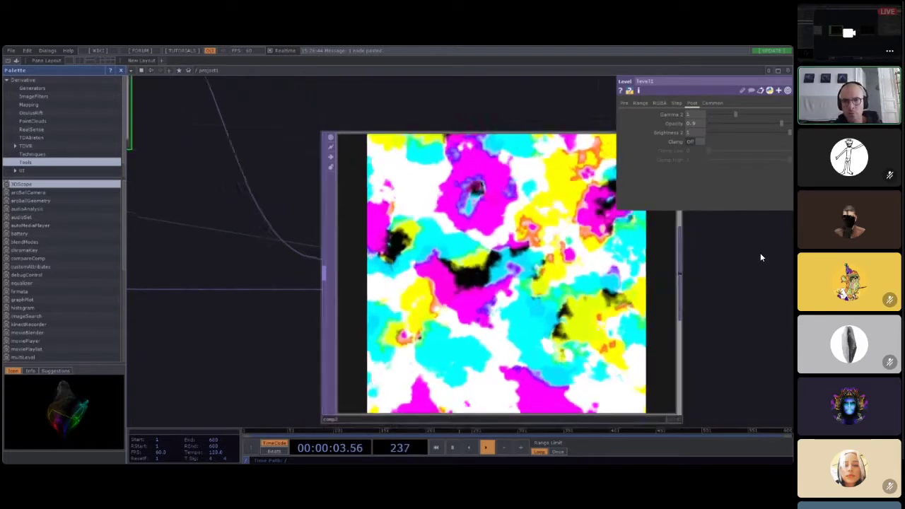
{"action": "scroll", "coordinate": [761, 257], "scroll_direction": "down", "scroll_amount": 1}
{"action": "scroll", "coordinate": [761, 257], "scroll_direction": "down", "scroll_amount": 1}
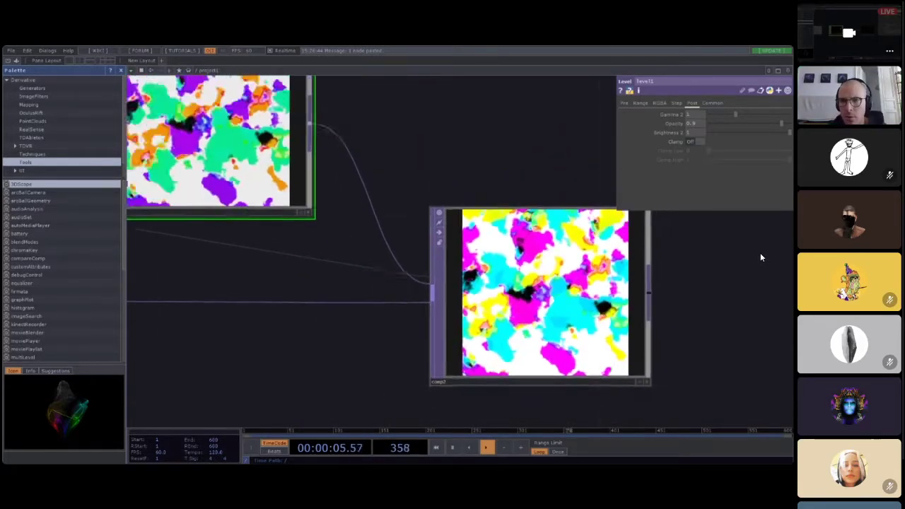
{"action": "scroll", "coordinate": [604, 325], "scroll_direction": "down", "scroll_amount": 2}
{"action": "scroll", "coordinate": [392, 345], "scroll_direction": "up", "scroll_amount": 3}
{"action": "scroll", "coordinate": [368, 348], "scroll_direction": "down", "scroll_amount": 3}
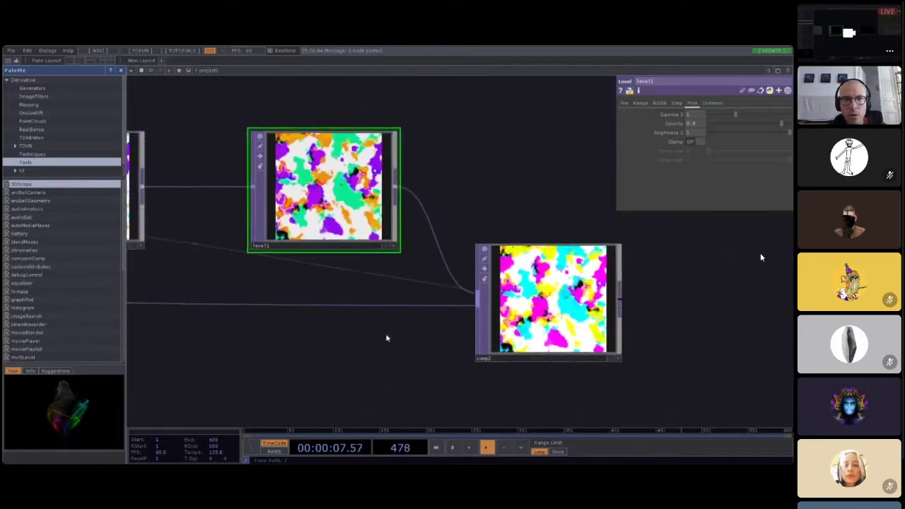
{"action": "scroll", "coordinate": [388, 339], "scroll_direction": "down", "scroll_amount": 2}
{"action": "scroll", "coordinate": [389, 336], "scroll_direction": "up", "scroll_amount": 2}
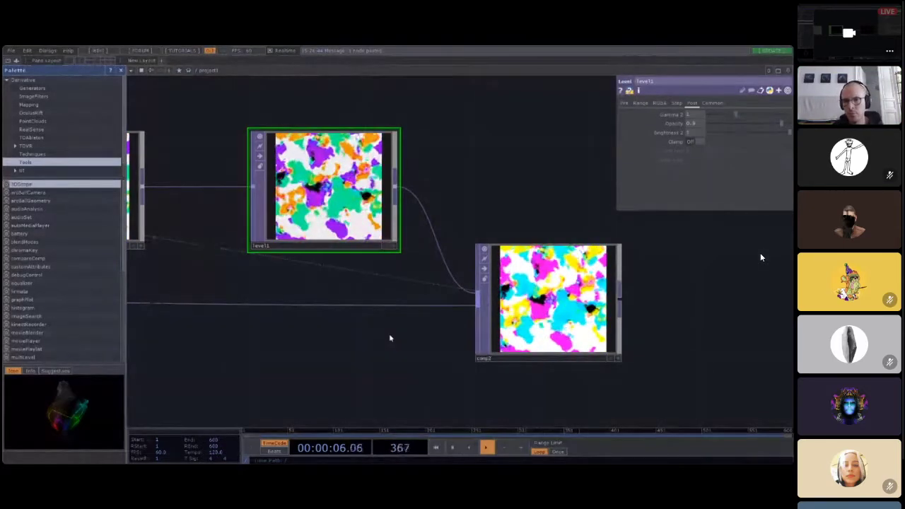
{"action": "scroll", "coordinate": [390, 338], "scroll_direction": "down", "scroll_amount": 3}
Step: Add a Ramp TOP in the empty space below the duplicated Noise
{"action": "right_click_drag", "start_coordinate": [302, 395], "coordinate": [360, 324]}
{"action": "left_click_drag", "start_coordinate": [360, 323], "coordinate": [417, 292]}
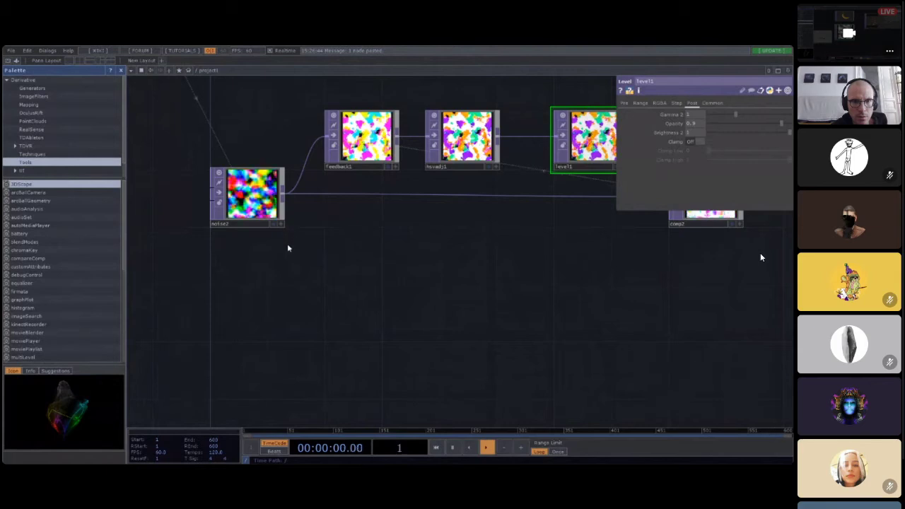
{"action": "key", "text": "ctrl+v"}
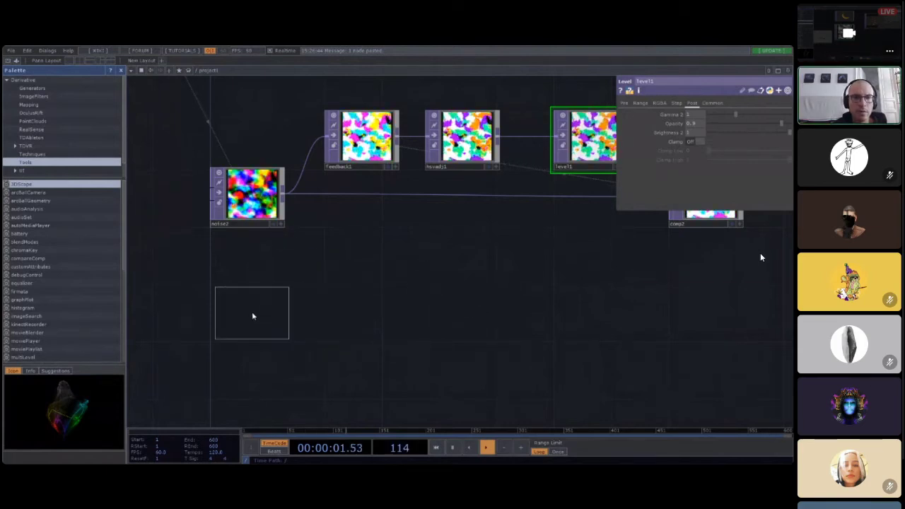
{"action": "left_click", "coordinate": [252, 315]}
{"action": "scroll", "coordinate": [231, 332], "scroll_direction": "up", "scroll_amount": 5}
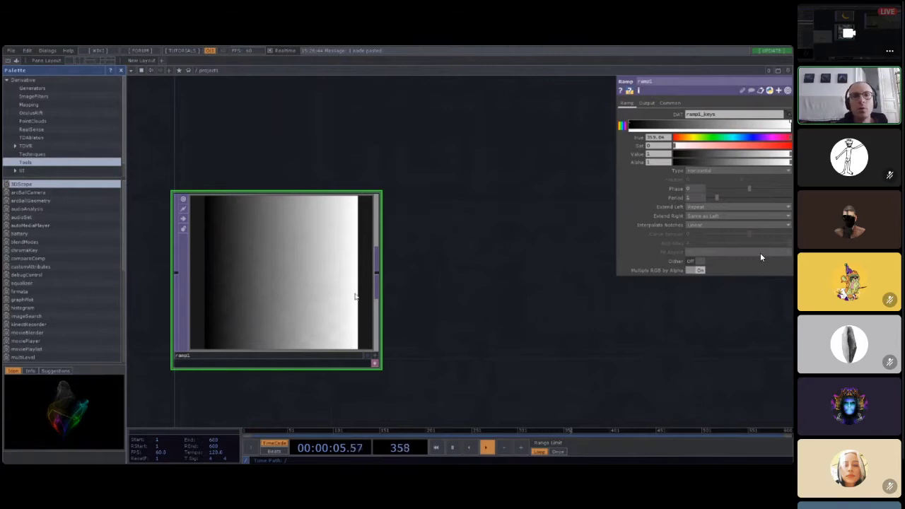
{"action": "scroll", "coordinate": [252, 299], "scroll_direction": "down", "scroll_amount": 4}
{"action": "scroll", "coordinate": [244, 375], "scroll_direction": "up", "scroll_amount": 4}
{"action": "left_click_drag", "start_coordinate": [278, 325], "coordinate": [342, 360]}
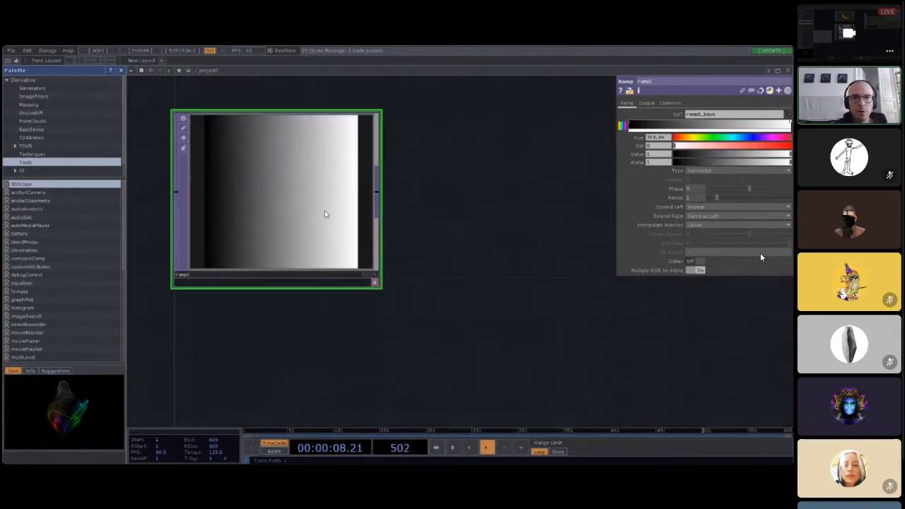
Step: Add ramp keys at about 0.28 and 0.82, and colour the first orange with hue 18, saturation about 0.9 and value about 0.95
{"action": "left_click", "coordinate": [672, 123]}
{"action": "left_click", "coordinate": [764, 123]}
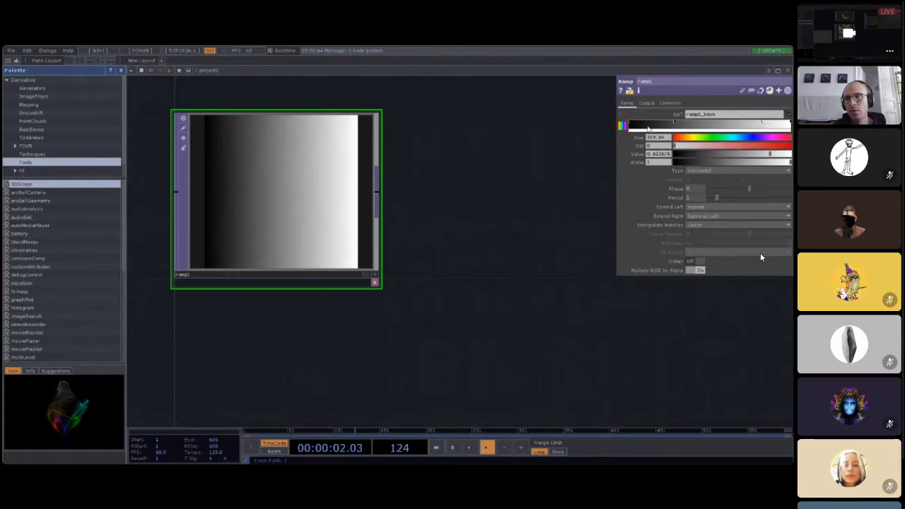
{"action": "left_click", "coordinate": [674, 124]}
{"action": "left_click_drag", "start_coordinate": [683, 146], "coordinate": [791, 145]}
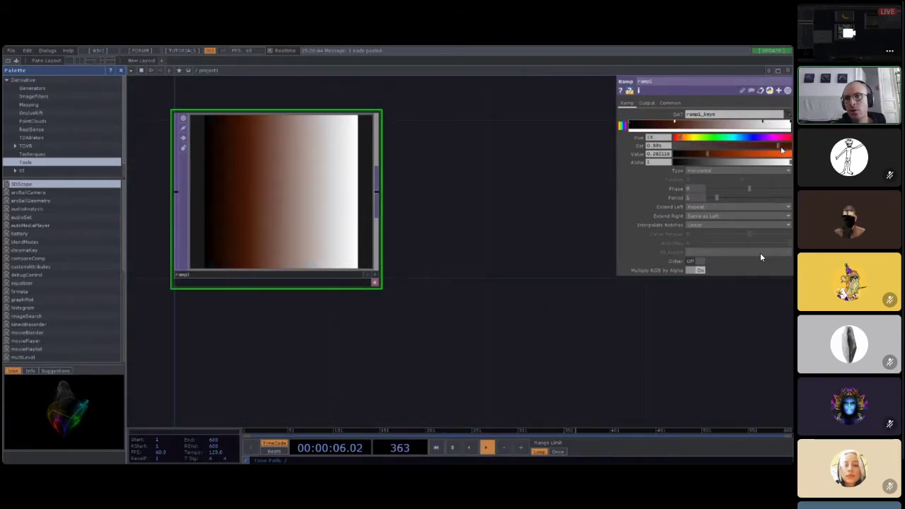
{"action": "left_click_drag", "start_coordinate": [726, 156], "coordinate": [786, 154]}
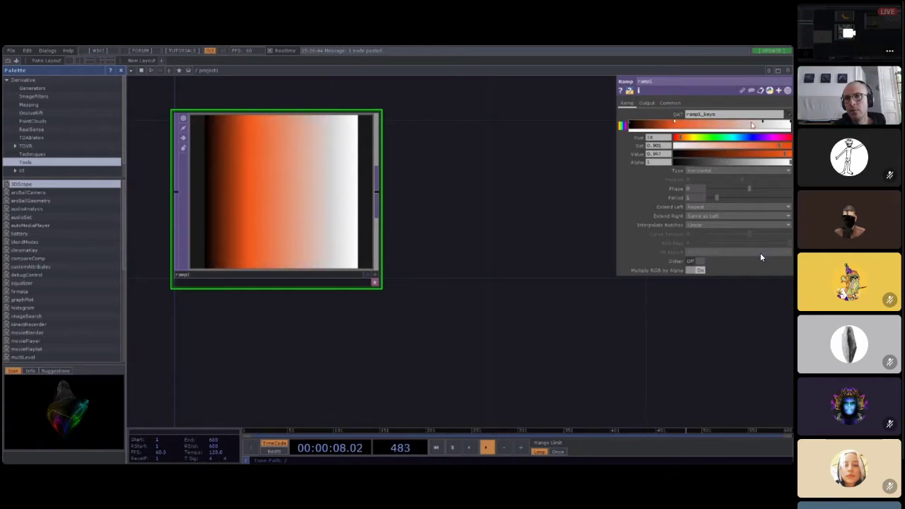
Step: Add a turquoise key near the ramp's middle with hue 177 and saturation about 0.98, and set the end key's saturation to 1
{"action": "left_click_drag", "start_coordinate": [678, 137], "coordinate": [775, 149]}
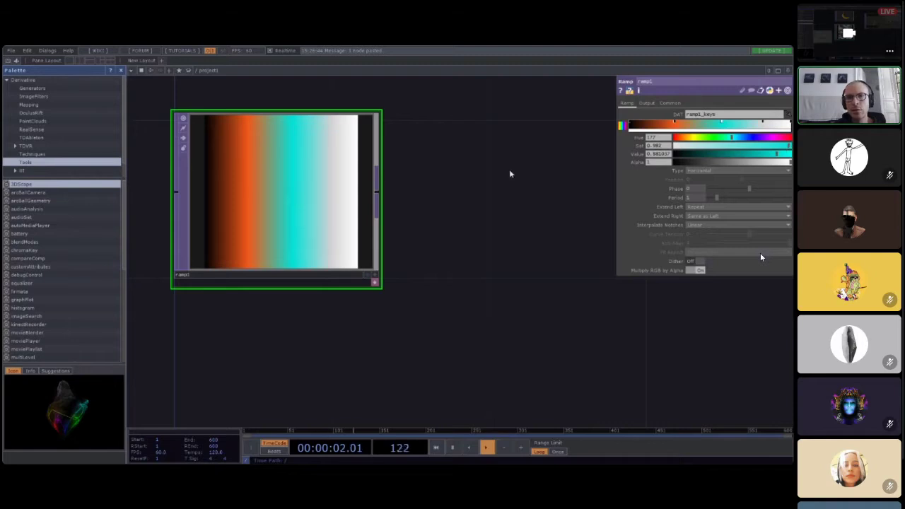
{"action": "left_click", "coordinate": [791, 124]}
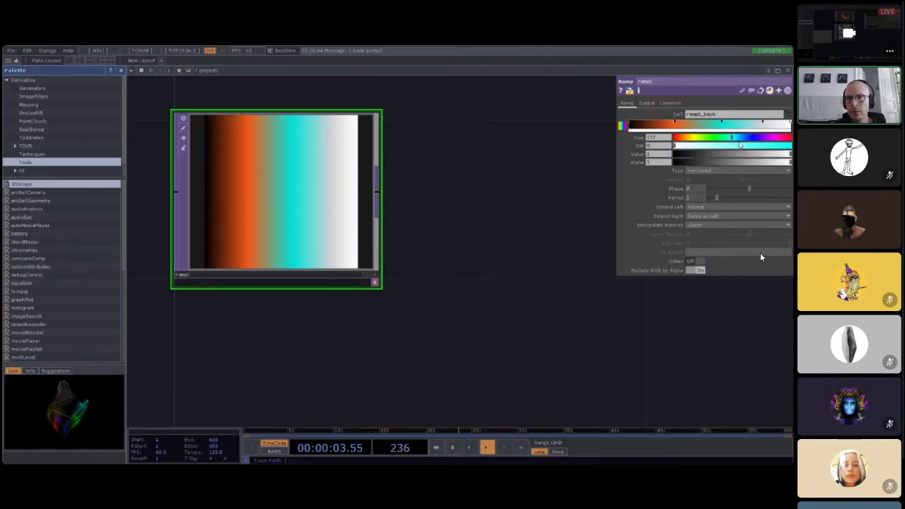
{"action": "left_click_drag", "start_coordinate": [734, 146], "coordinate": [790, 146]}
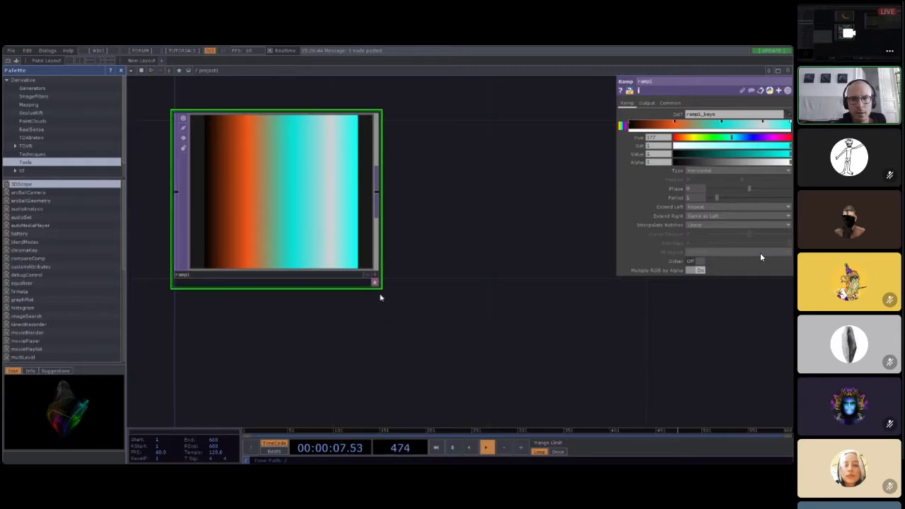
Step: Expand the Ramp's docked keys table, examine its position and colour values, and collapse it again
{"action": "scroll", "coordinate": [349, 289], "scroll_direction": "up", "scroll_amount": 3}
{"action": "right_click_drag", "start_coordinate": [297, 313], "coordinate": [374, 344]}
{"action": "left_click_drag", "start_coordinate": [315, 330], "coordinate": [362, 345]}
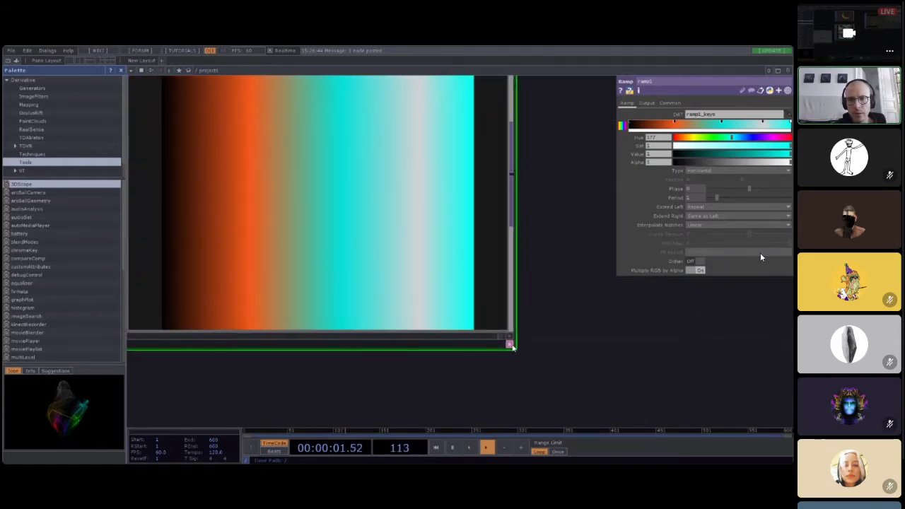
{"action": "scroll", "coordinate": [573, 367], "scroll_direction": "down", "scroll_amount": 3}
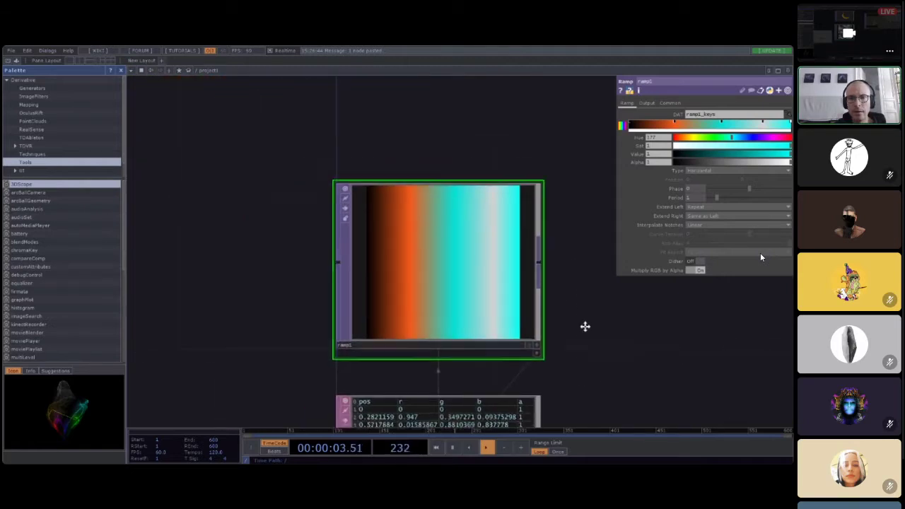
{"action": "left_click_drag", "start_coordinate": [585, 327], "coordinate": [562, 313]}
{"action": "scroll", "coordinate": [447, 368], "scroll_direction": "up", "scroll_amount": 2}
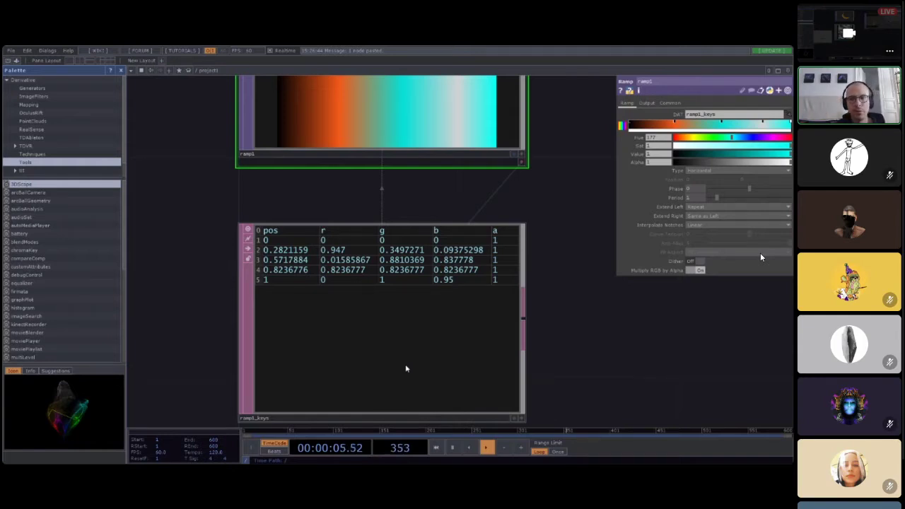
{"action": "scroll", "coordinate": [382, 373], "scroll_direction": "down", "scroll_amount": 5}
{"action": "left_click_drag", "start_coordinate": [586, 295], "coordinate": [517, 327]}
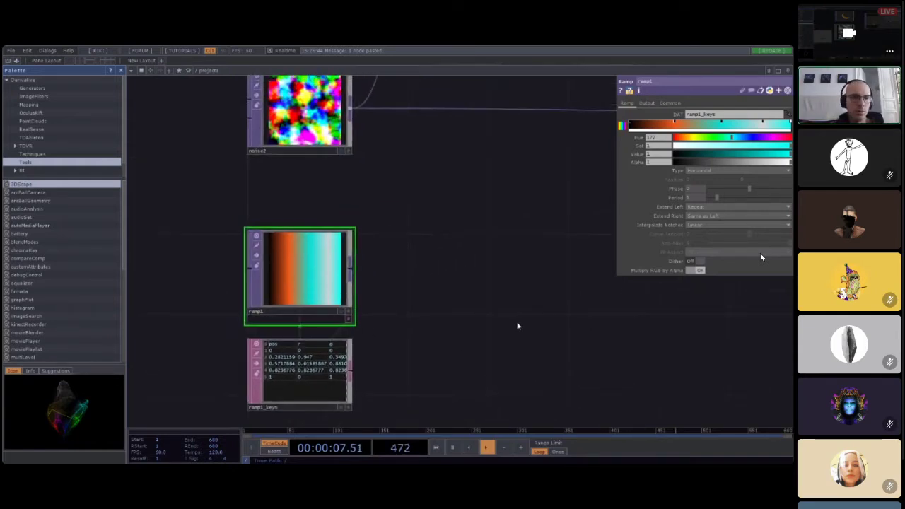
{"action": "left_click", "coordinate": [348, 319]}
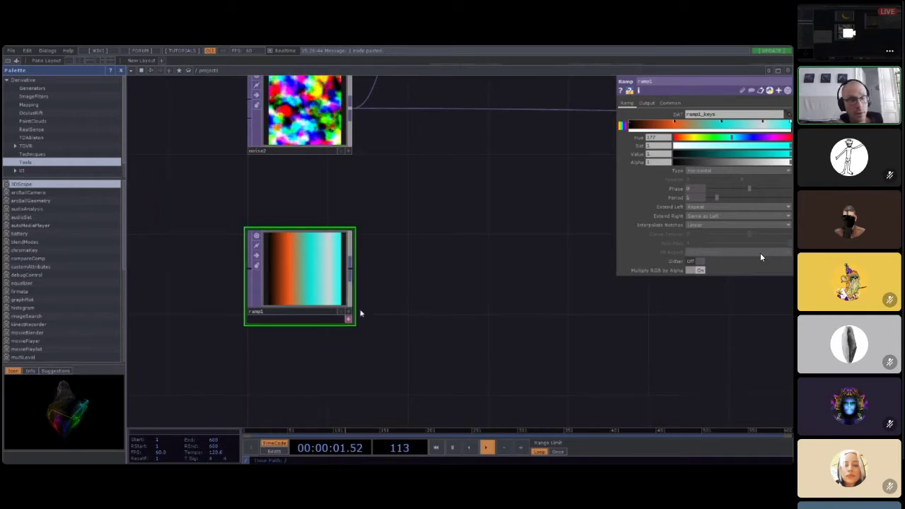
Step: Add a Lookup TOP in the empty space beside the Ramp
{"action": "scroll", "coordinate": [360, 313], "scroll_direction": "down", "scroll_amount": 3}
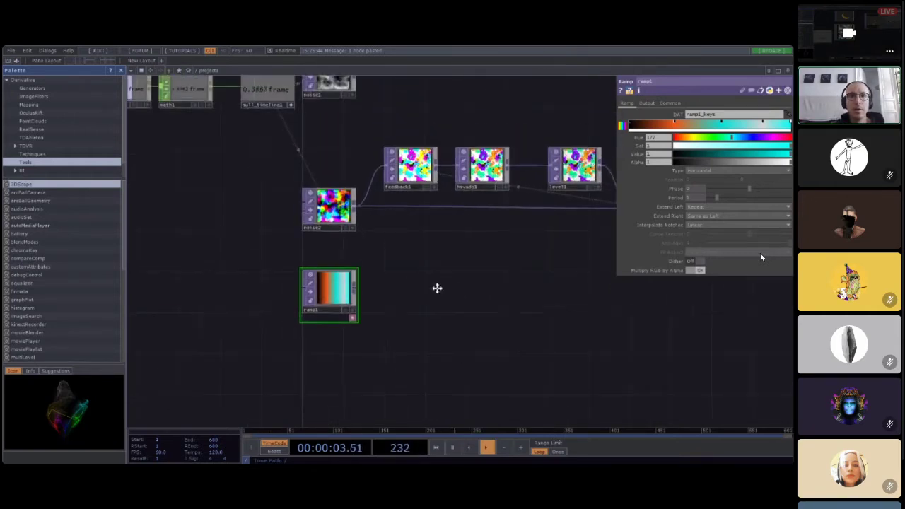
{"action": "left_click_drag", "start_coordinate": [436, 287], "coordinate": [342, 289]}
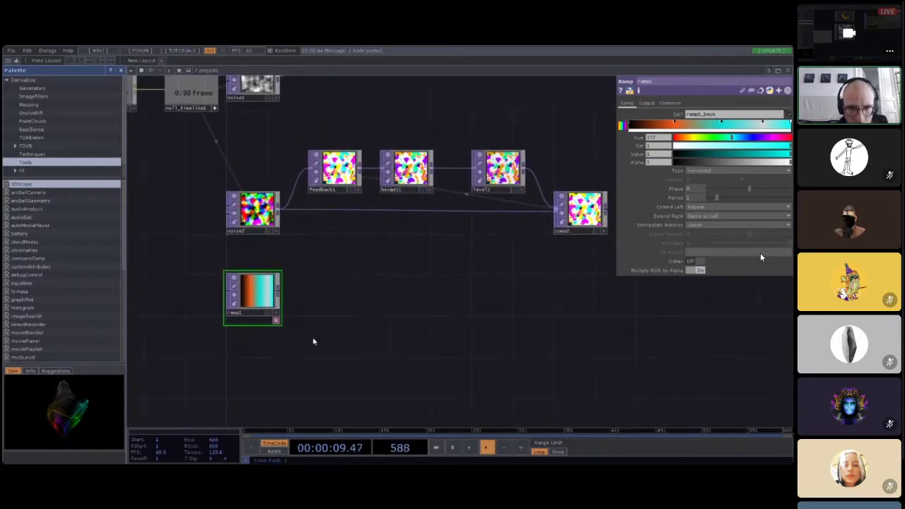
{"action": "key", "text": "ctrl+v"}
{"action": "left_click", "coordinate": [372, 295]}
{"action": "scroll", "coordinate": [328, 336], "scroll_direction": "up", "scroll_amount": 2}
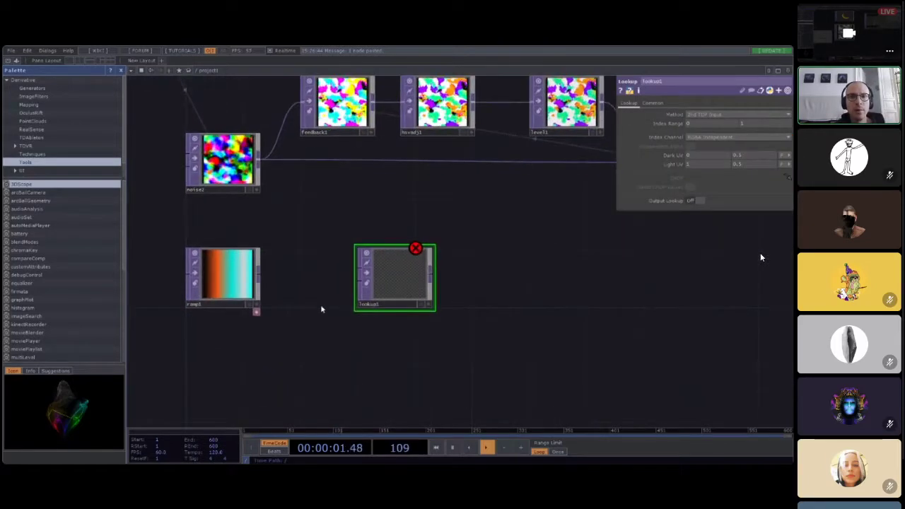
Step: Add a Text TOP below the grayscale Noise that feeds the Lookup
{"action": "scroll", "coordinate": [321, 309], "scroll_direction": "down", "scroll_amount": 4}
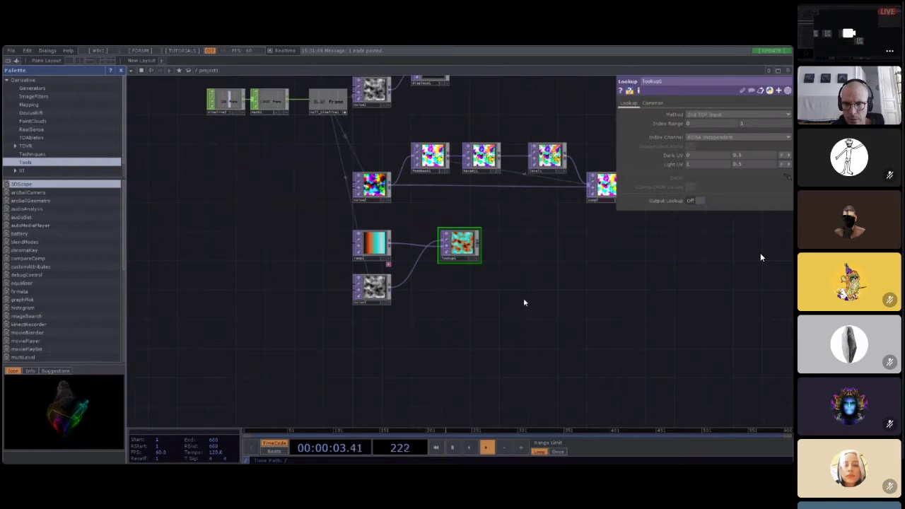
{"action": "key", "text": "ctrl+v"}
{"action": "left_click", "coordinate": [374, 334]}
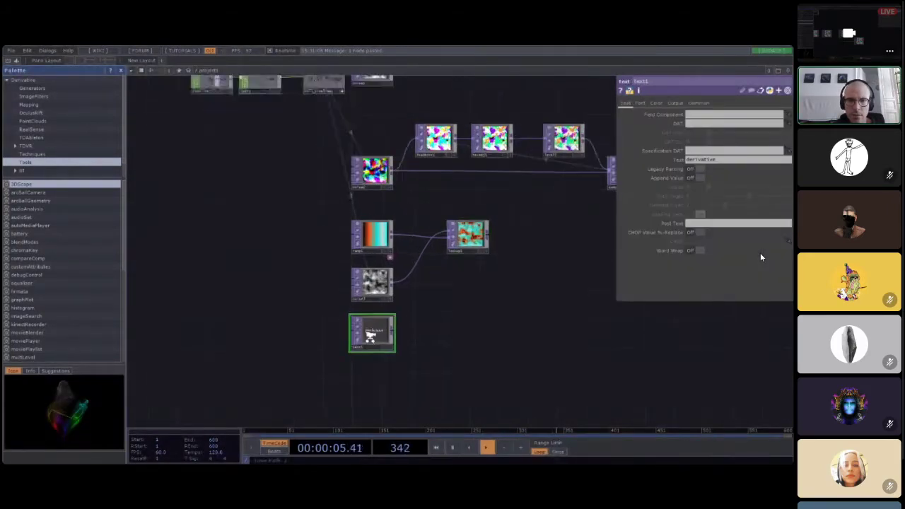
{"action": "scroll", "coordinate": [373, 336], "scroll_direction": "up", "scroll_amount": 5}
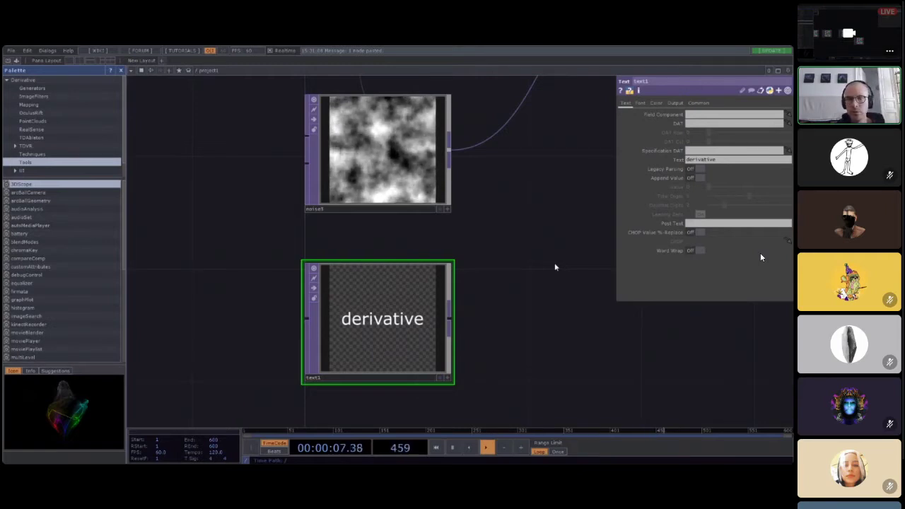
Step: Add a Transform TOP beside the Text and wire the Text's output into it
{"action": "scroll", "coordinate": [524, 279], "scroll_direction": "down", "scroll_amount": 3}
{"action": "left_click_drag", "start_coordinate": [524, 278], "coordinate": [436, 288]}
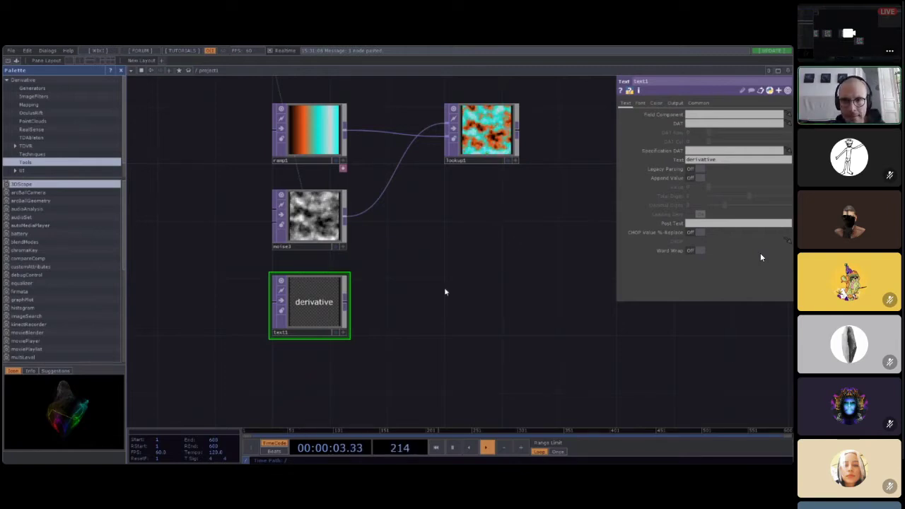
{"action": "key", "text": "ctrl+v"}
{"action": "left_click", "coordinate": [312, 392]}
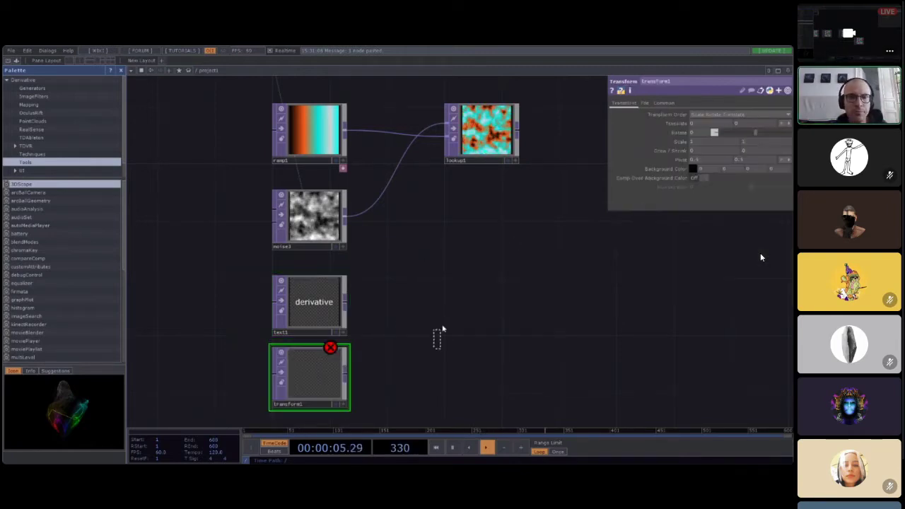
{"action": "left_click_drag", "start_coordinate": [338, 375], "coordinate": [481, 305]}
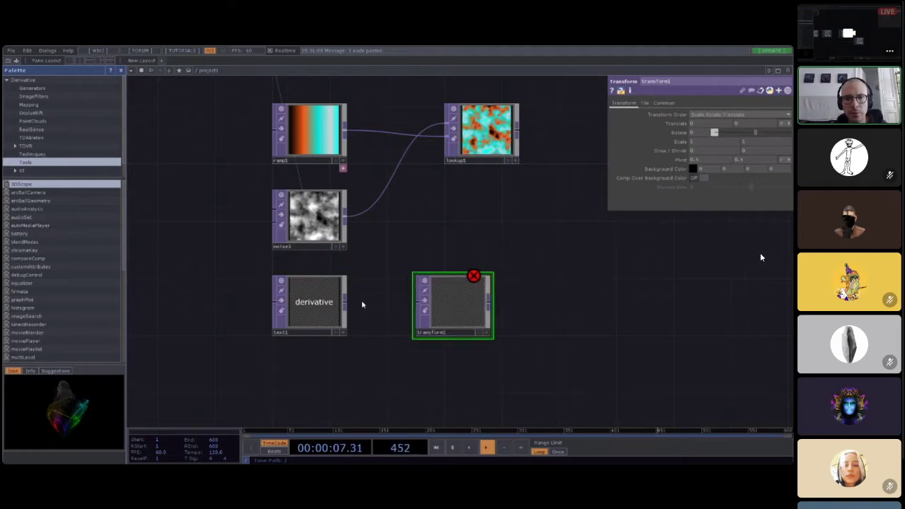
{"action": "left_click_drag", "start_coordinate": [346, 303], "coordinate": [415, 302]}
Step: Rotate the text by about 22 degrees with the Transform
{"action": "scroll", "coordinate": [469, 310], "scroll_direction": "up", "scroll_amount": 5}
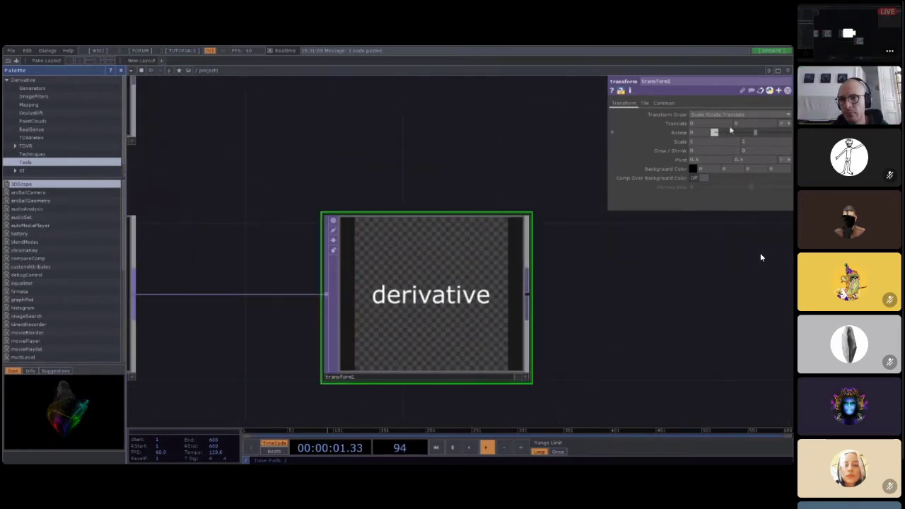
{"action": "mouse_move", "coordinate": [757, 133]}
{"action": "left_mouse_down"}
{"action": "mouse_move", "coordinate": [787, 134]}
{"action": "mouse_move", "coordinate": [756, 134]}
{"action": "left_mouse_up"}
{"action": "scroll", "coordinate": [598, 281], "scroll_direction": "down", "scroll_amount": 5}
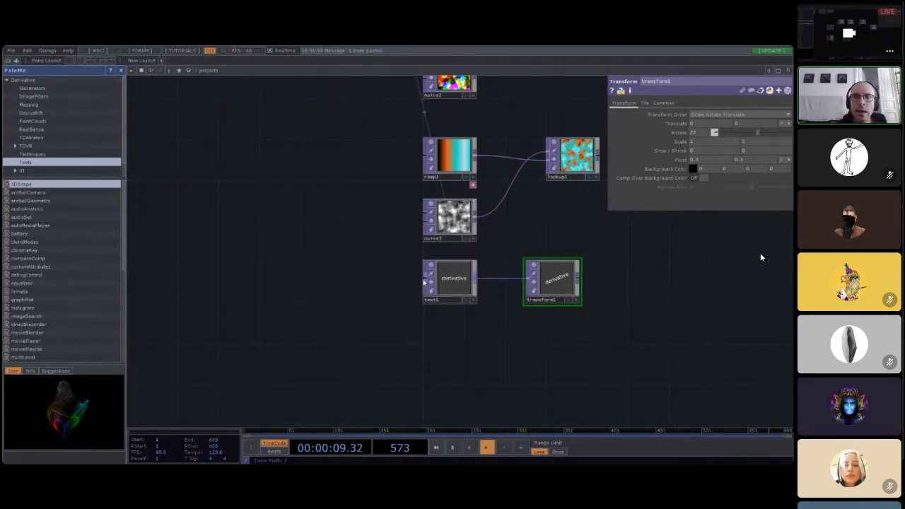
{"action": "scroll", "coordinate": [370, 244], "scroll_direction": "down", "scroll_amount": 5}
{"action": "scroll", "coordinate": [472, 215], "scroll_direction": "up", "scroll_amount": 5}
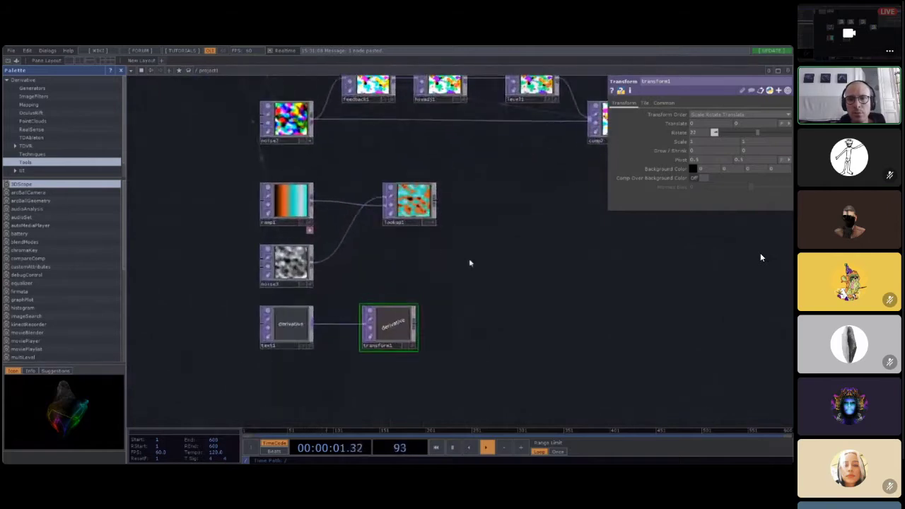
Step: Save the project after framing the whole network
{"action": "scroll", "coordinate": [439, 256], "scroll_direction": "down", "scroll_amount": 4}
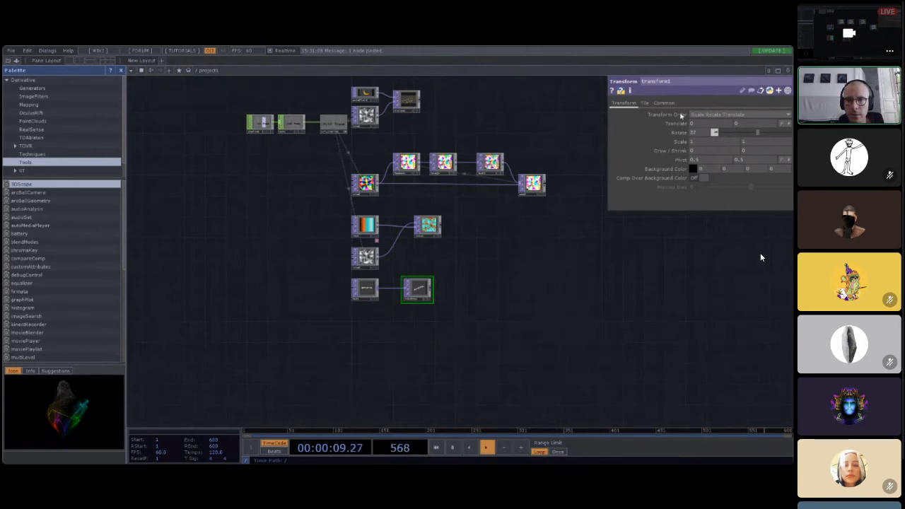
{"action": "scroll", "coordinate": [501, 230], "scroll_direction": "up", "scroll_amount": 2}
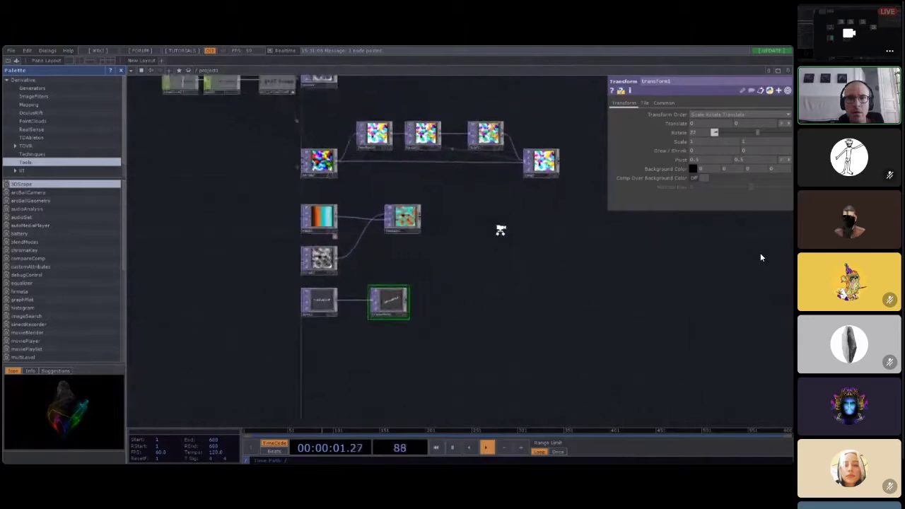
{"action": "scroll", "coordinate": [500, 230], "scroll_direction": "down", "scroll_amount": 3}
{"action": "left_click_drag", "start_coordinate": [484, 171], "coordinate": [477, 179]}
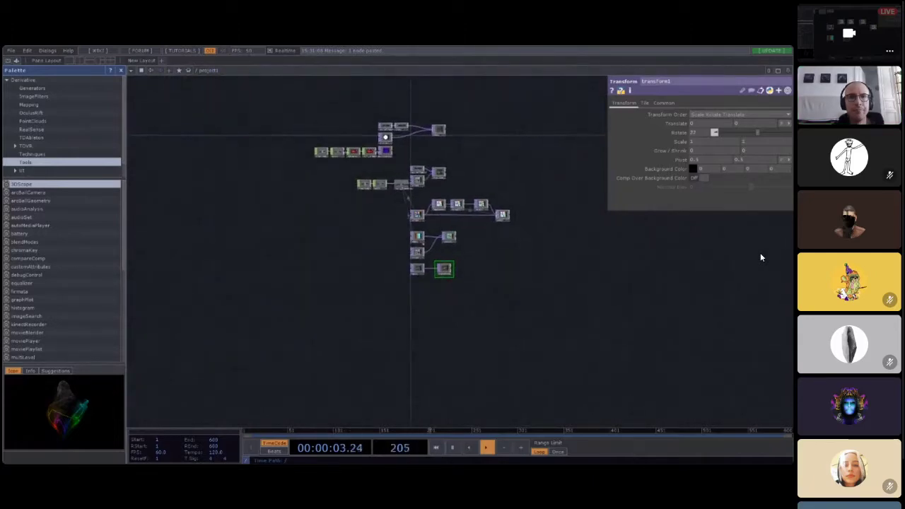
{"action": "left_click", "coordinate": [10, 50]}
{"action": "left_click", "coordinate": [19, 93]}
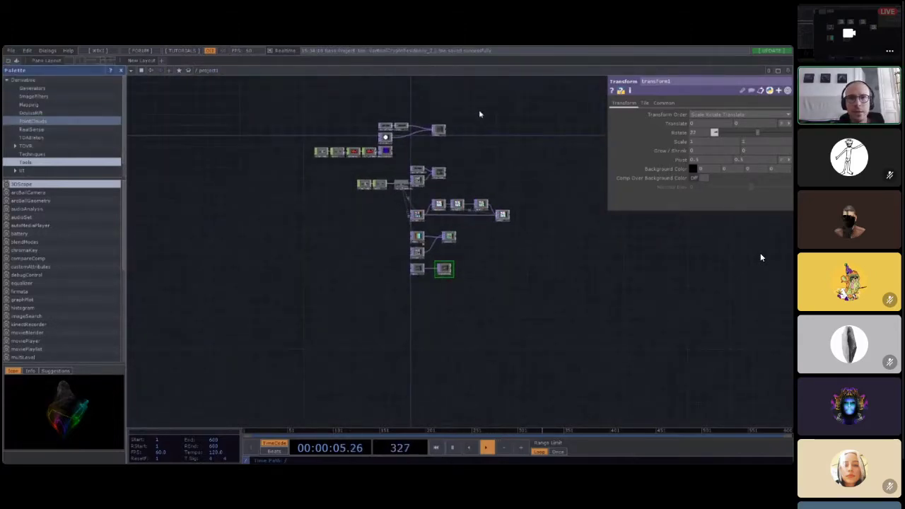
Step: Browse the palette's ImageFilters category and preview the pixelate component
{"action": "scroll", "coordinate": [391, 121], "scroll_direction": "up", "scroll_amount": 5}
{"action": "left_click_drag", "start_coordinate": [617, 263], "coordinate": [573, 225]}
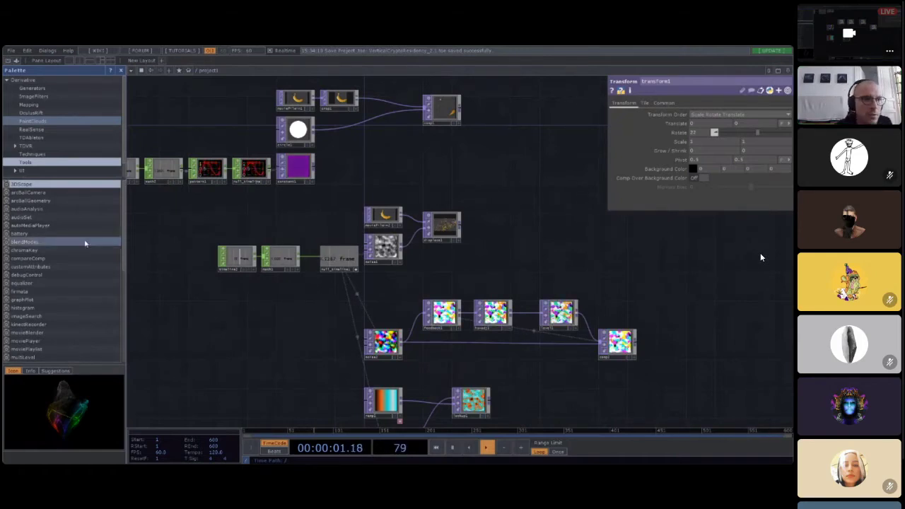
{"action": "scroll", "coordinate": [63, 138], "scroll_direction": "down", "scroll_amount": 1}
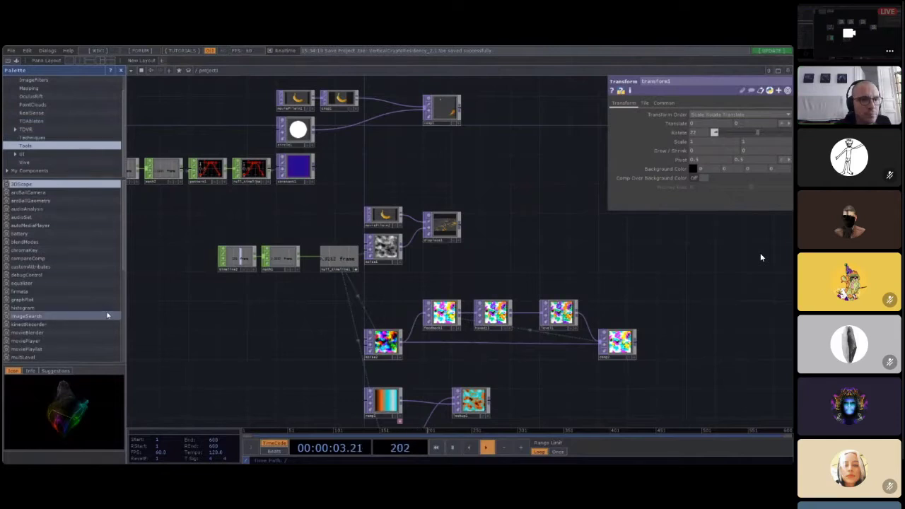
{"action": "scroll", "coordinate": [65, 117], "scroll_direction": "up", "scroll_amount": 1}
{"action": "left_click", "coordinate": [41, 97]}
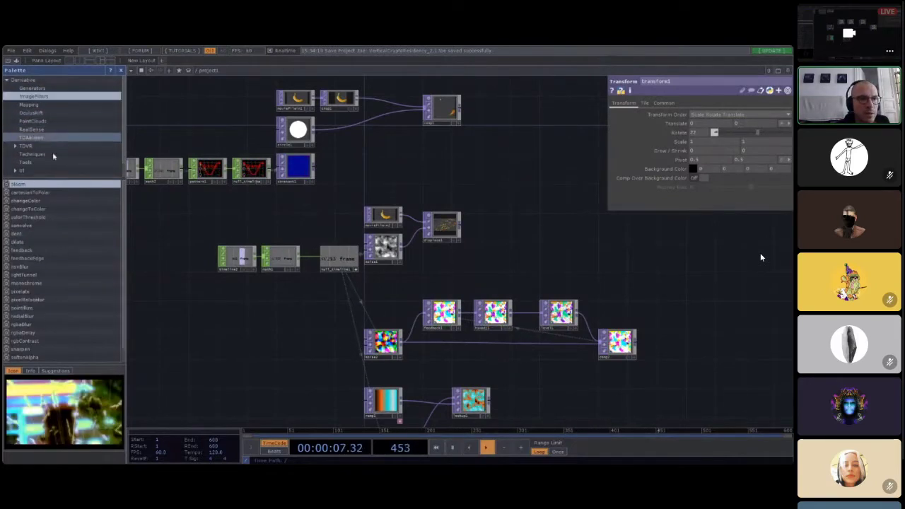
{"action": "left_click", "coordinate": [20, 293]}
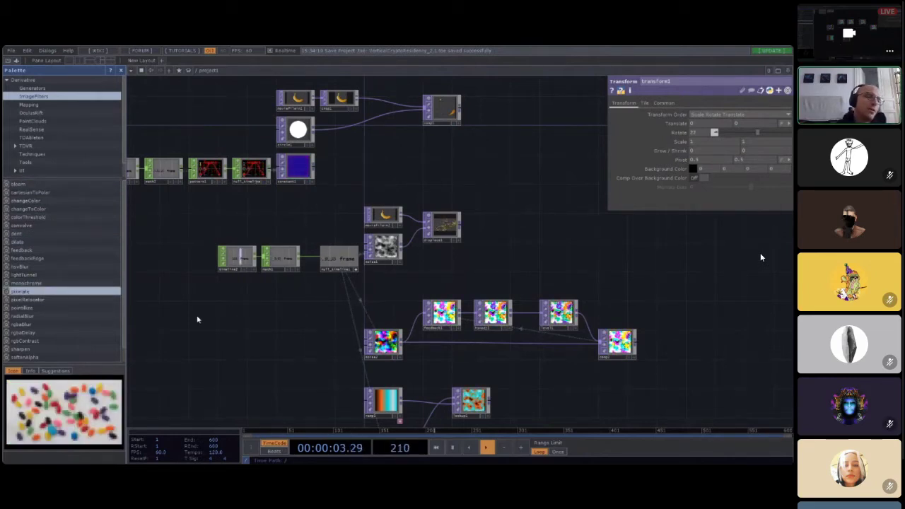
Step: Duplicate the Noise that displaces the banana and place the copy below the Text TOP
{"action": "scroll", "coordinate": [460, 255], "scroll_direction": "up", "scroll_amount": 3}
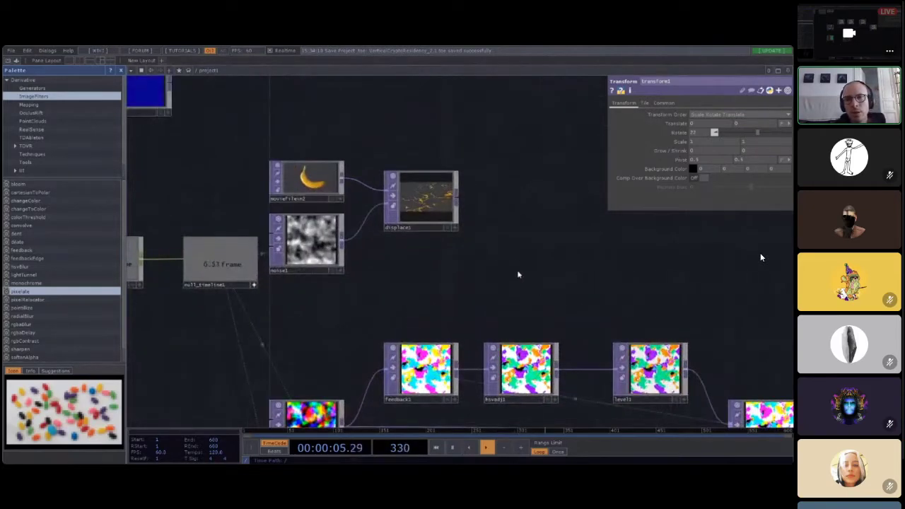
{"action": "left_click_drag", "start_coordinate": [473, 283], "coordinate": [362, 177]}
{"action": "left_click_drag", "start_coordinate": [463, 420], "coordinate": [428, 260]}
{"action": "left_click_drag", "start_coordinate": [494, 325], "coordinate": [468, 348]}
{"action": "scroll", "coordinate": [468, 283], "scroll_direction": "down", "scroll_amount": 3}
{"action": "left_click", "coordinate": [312, 200]}
{"action": "key", "text": "ctrl+c"}
{"action": "key", "text": "ctrl+v"}
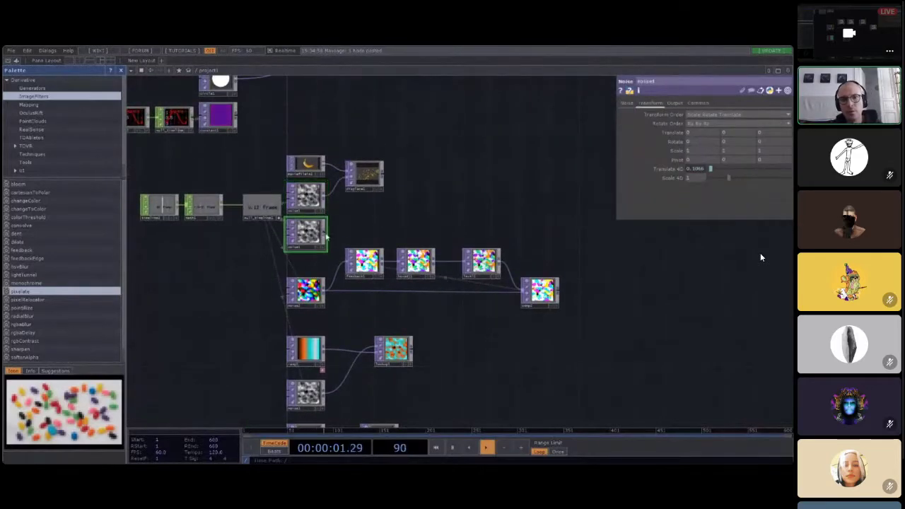
{"action": "left_click_drag", "start_coordinate": [305, 236], "coordinate": [541, 394]}
{"action": "left_click_drag", "start_coordinate": [603, 315], "coordinate": [562, 165]}
{"action": "left_click_drag", "start_coordinate": [486, 253], "coordinate": [258, 393]}
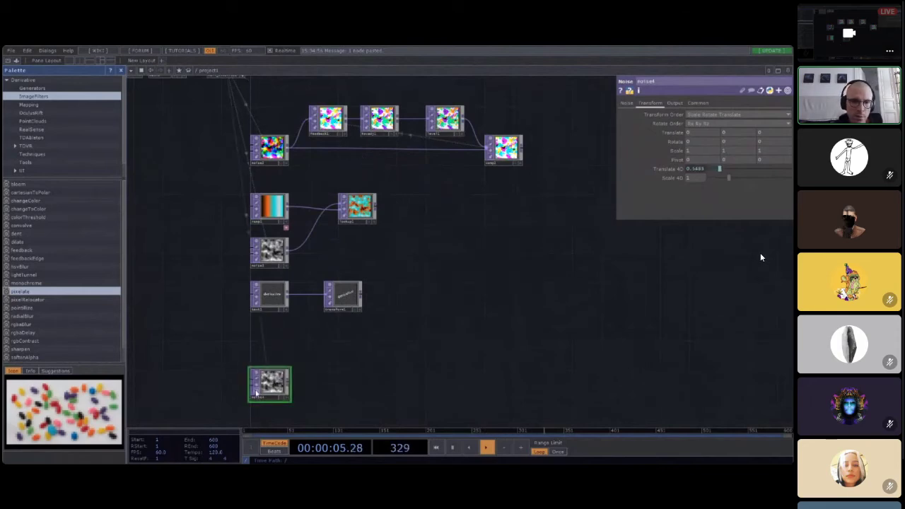
Step: Set the duplicated Noise's resolution to 8 by 8
{"action": "scroll", "coordinate": [256, 391], "scroll_direction": "up", "scroll_amount": 5}
{"action": "scroll", "coordinate": [399, 371], "scroll_direction": "up", "scroll_amount": 3}
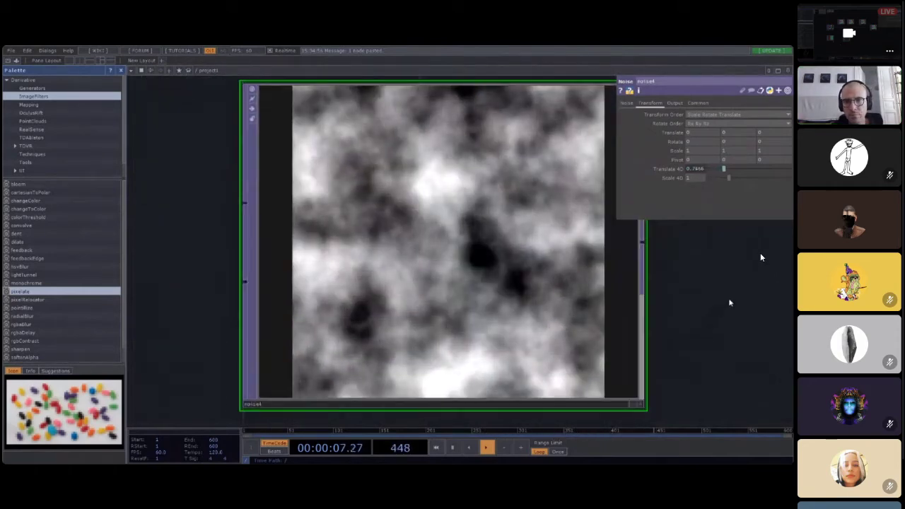
{"action": "left_click_drag", "start_coordinate": [536, 226], "coordinate": [495, 253]}
{"action": "left_click", "coordinate": [698, 103]}
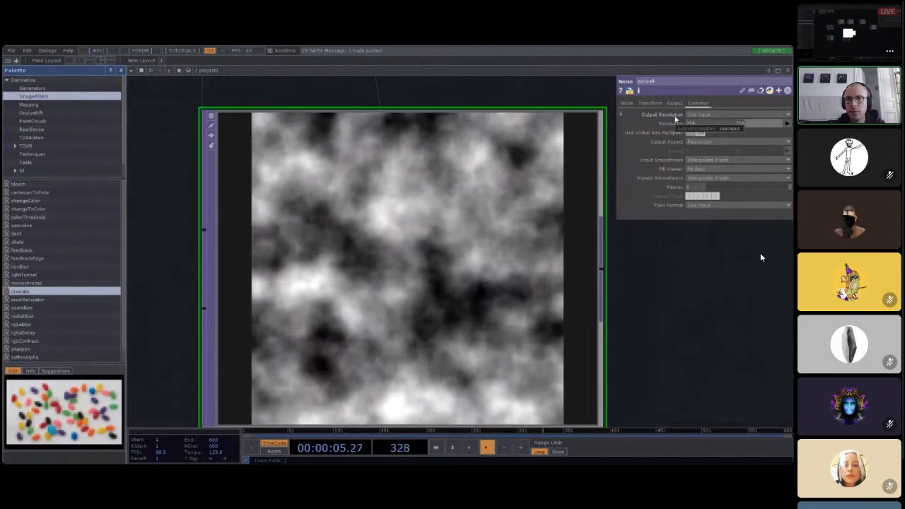
{"action": "left_click_drag", "start_coordinate": [716, 126], "coordinate": [689, 124]}
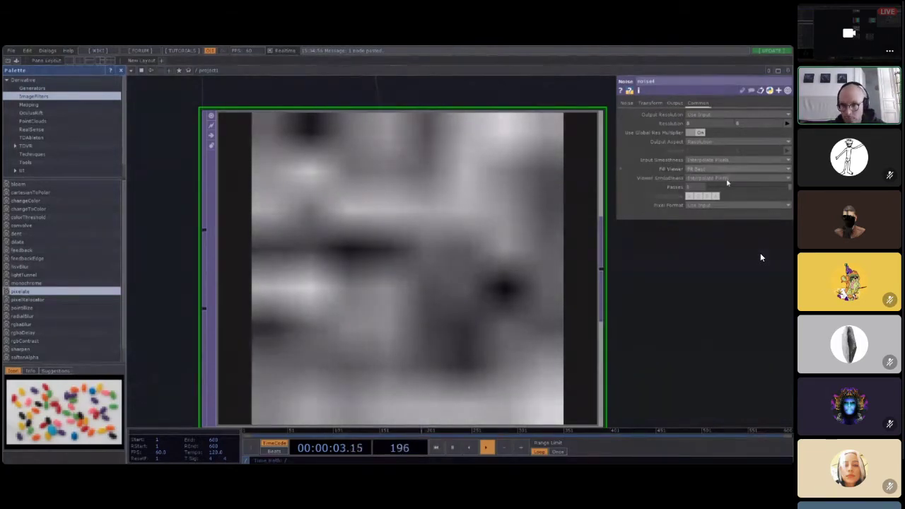
Step: Set both the input smoothness and the viewer smoothness of the low-resolution Noise to Nearest Pixel
{"action": "left_click", "coordinate": [713, 160]}
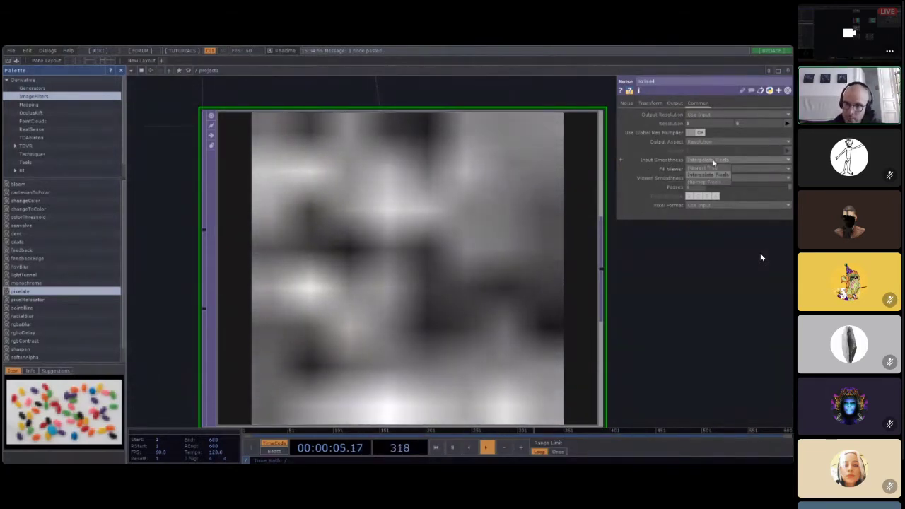
{"action": "left_click", "coordinate": [710, 167]}
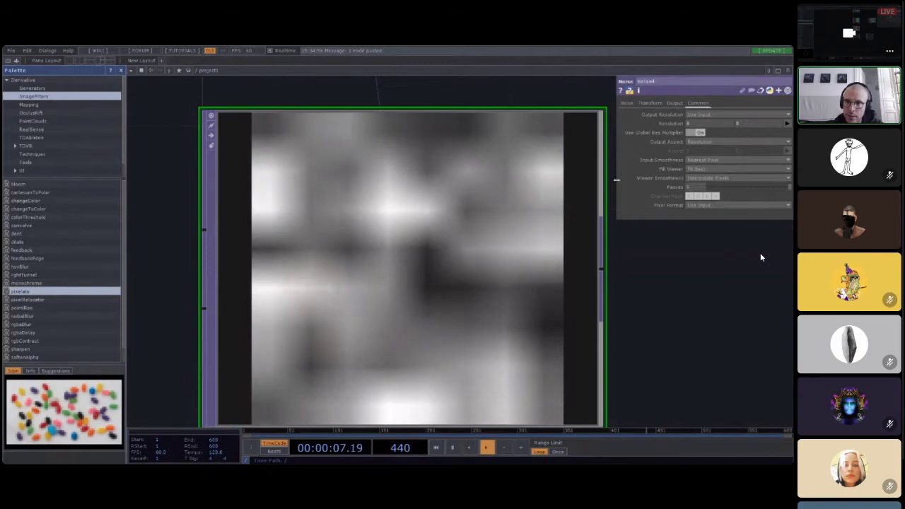
{"action": "left_click", "coordinate": [708, 177]}
{"action": "left_click", "coordinate": [703, 186]}
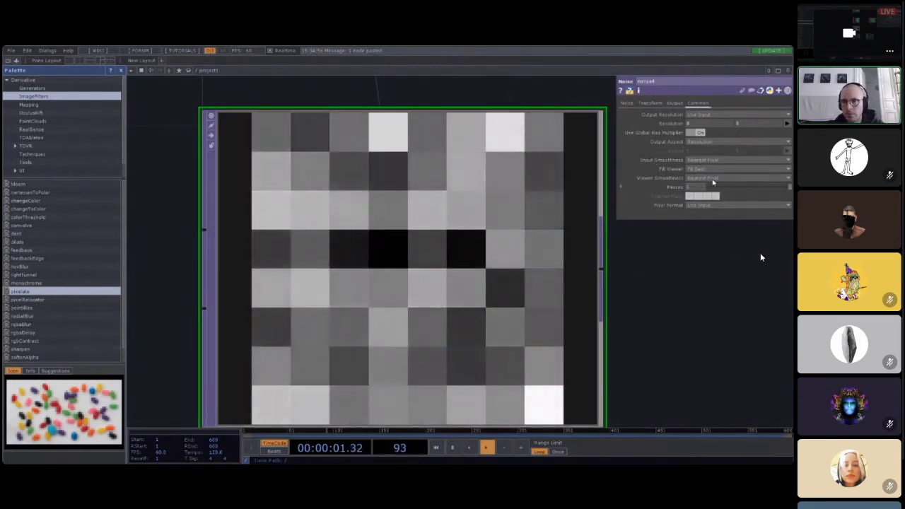
Step: Switch the Noise's viewer smoothness to Interpolate Pixels for comparison, and restore Nearest Pixel
{"action": "scroll", "coordinate": [647, 266], "scroll_direction": "down", "scroll_amount": 5}
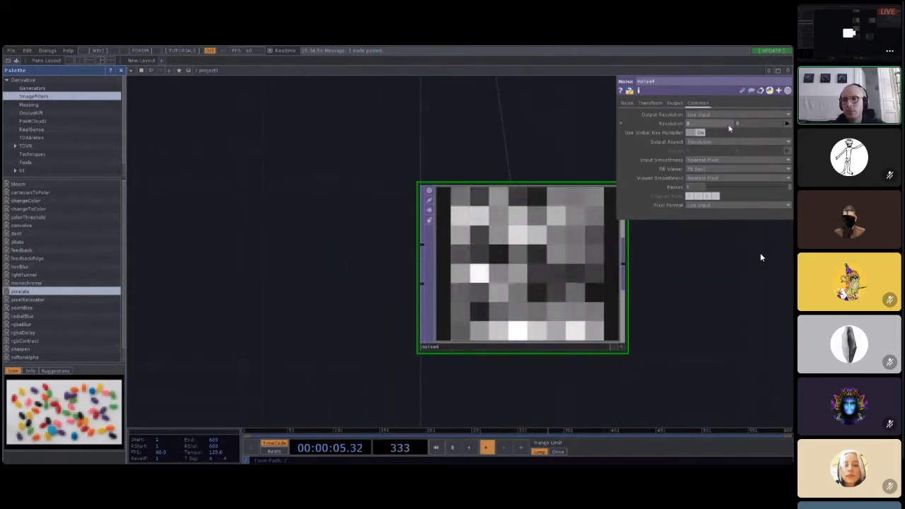
{"action": "left_click", "coordinate": [715, 177]}
{"action": "left_click", "coordinate": [720, 195]}
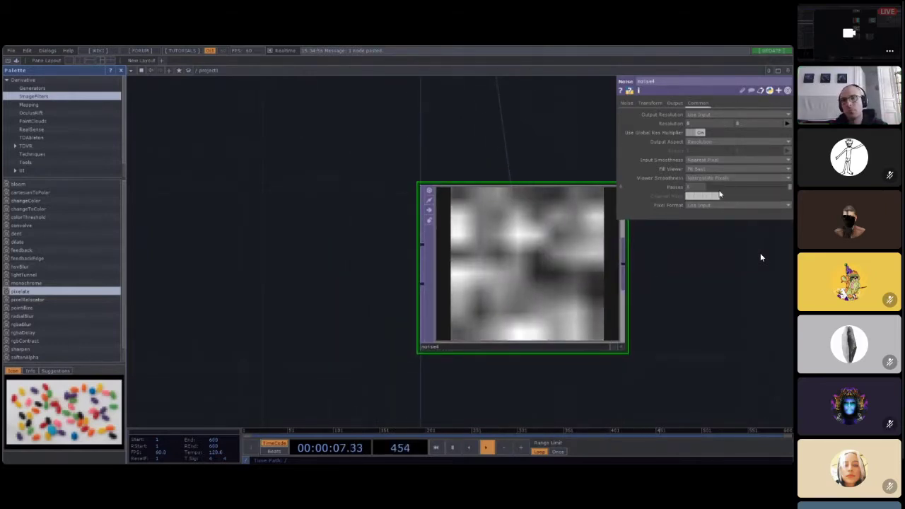
{"action": "left_click", "coordinate": [706, 179]}
{"action": "left_click", "coordinate": [708, 186]}
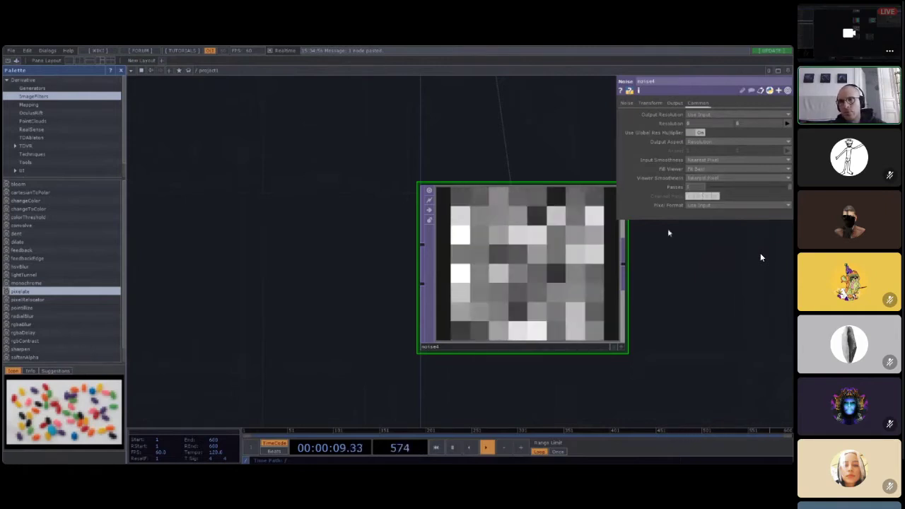
{"action": "left_click_drag", "start_coordinate": [566, 378], "coordinate": [455, 386]}
{"action": "right_click_drag", "start_coordinate": [455, 386], "coordinate": [424, 379]}
{"action": "left_click_drag", "start_coordinate": [415, 376], "coordinate": [220, 358]}
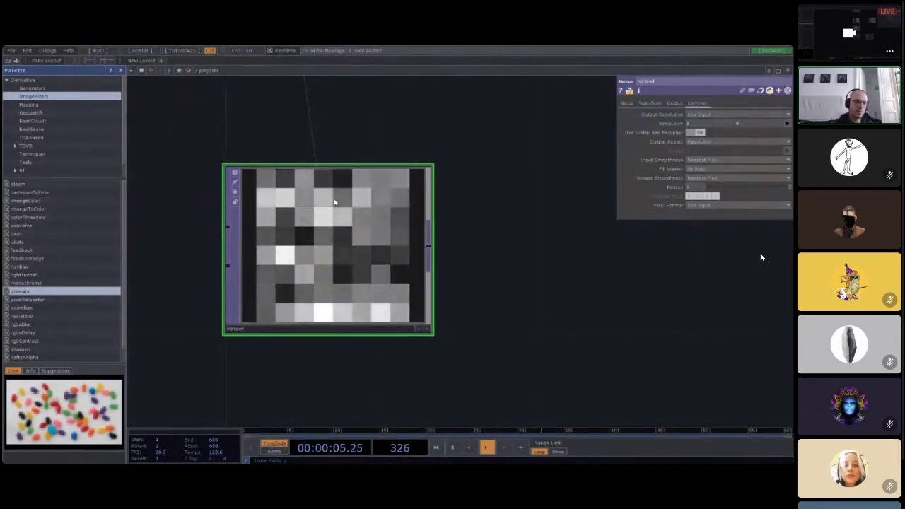
{"action": "scroll", "coordinate": [664, 256], "scroll_direction": "down", "scroll_amount": 5}
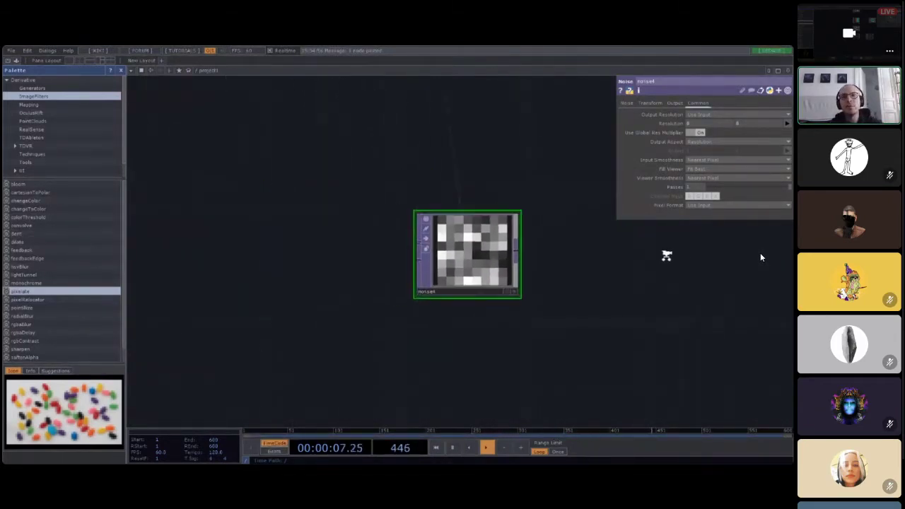
{"action": "left_click_drag", "start_coordinate": [522, 347], "coordinate": [266, 460]}
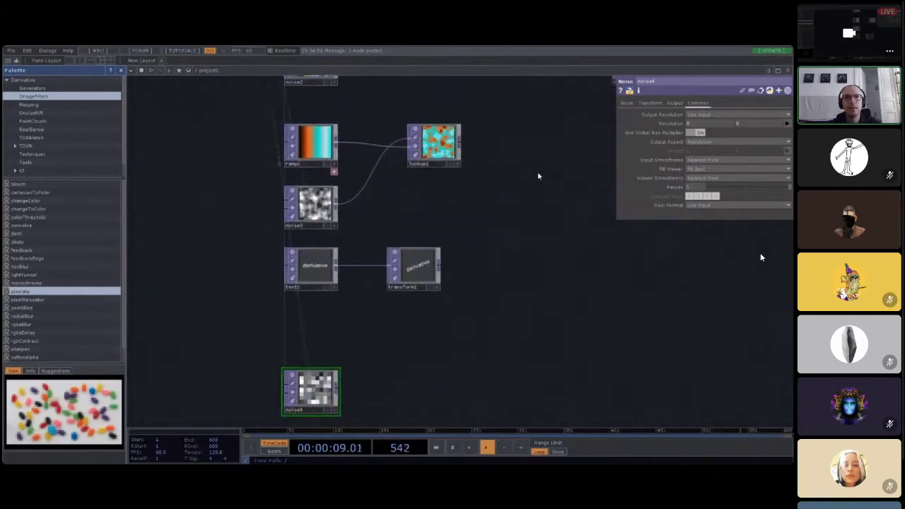
Step: Duplicate the banana Movie File In and its connected Crop, placing the pair beside the Displace network
{"action": "left_click_drag", "start_coordinate": [542, 117], "coordinate": [572, 401]}
{"action": "left_click_drag", "start_coordinate": [464, 162], "coordinate": [563, 256]}
{"action": "left_click_drag", "start_coordinate": [394, 155], "coordinate": [404, 239]}
{"action": "left_click", "coordinate": [333, 156]}
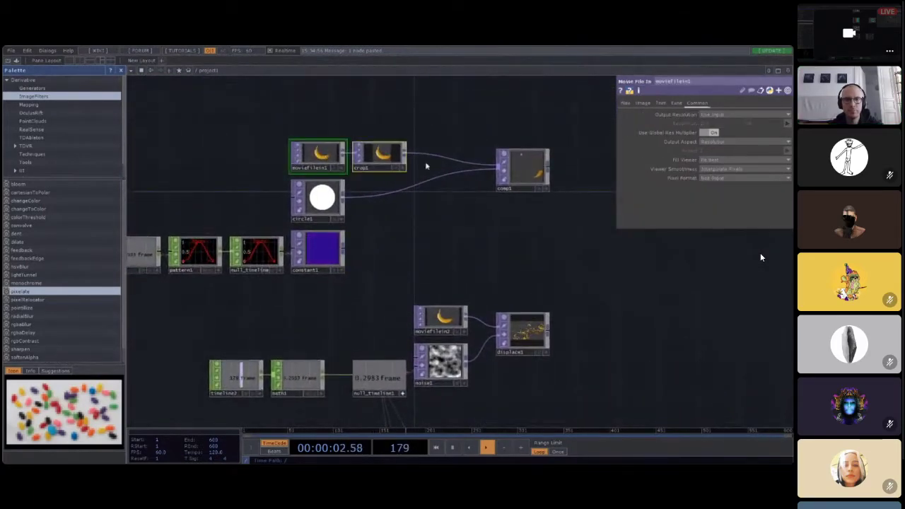
{"action": "key", "text": "ctrl+v"}
{"action": "left_click_drag", "start_coordinate": [396, 203], "coordinate": [706, 364]}
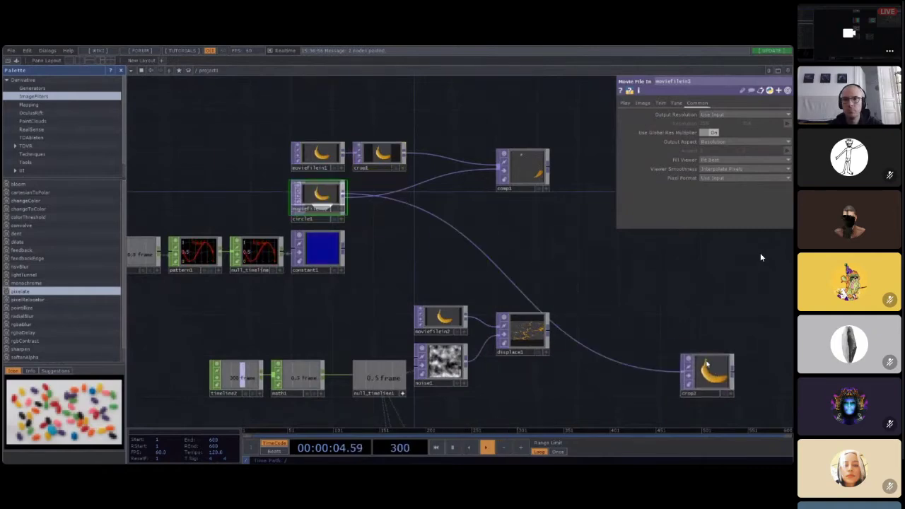
{"action": "left_click_drag", "start_coordinate": [319, 197], "coordinate": [627, 371]}
{"action": "right_click", "coordinate": [622, 371]}
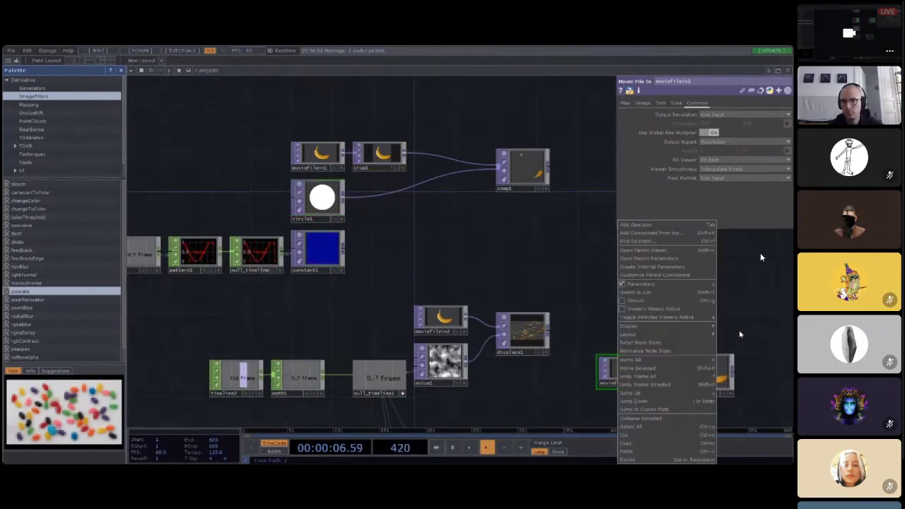
{"action": "key", "text": "Escape"}
Step: Move the copied Movie File In and Crop directly below the low-resolution Noise, keeping them side by side
{"action": "scroll", "coordinate": [550, 236], "scroll_direction": "down", "scroll_amount": 5}
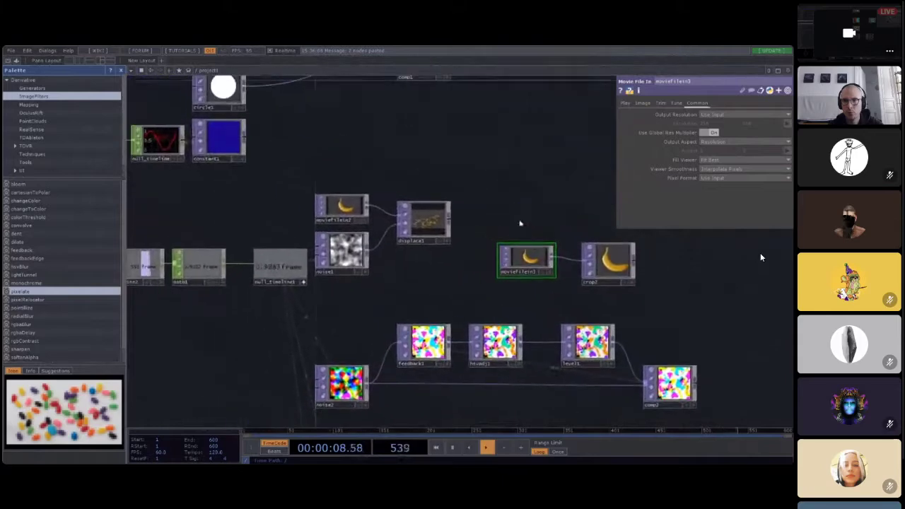
{"action": "right_click_drag", "start_coordinate": [658, 237], "coordinate": [495, 305]}
{"action": "left_click_drag", "start_coordinate": [527, 263], "coordinate": [546, 404]}
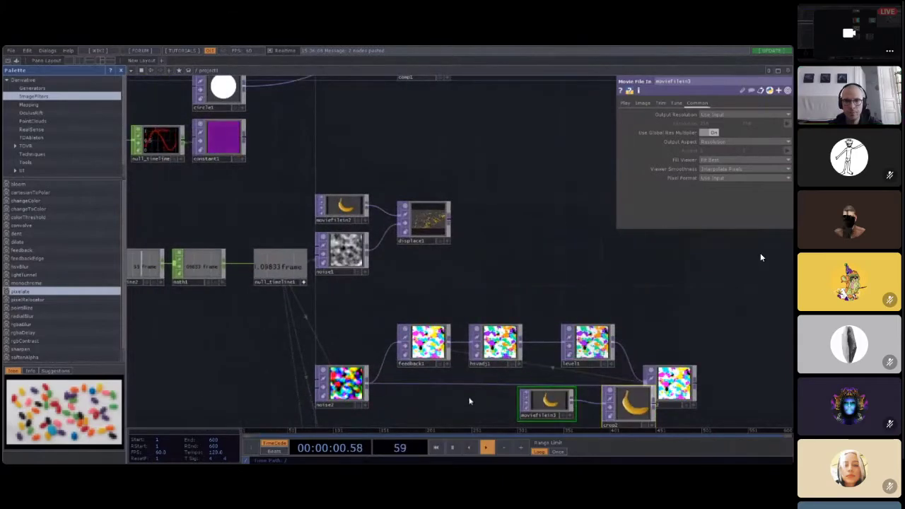
{"action": "scroll", "coordinate": [477, 373], "scroll_direction": "down", "scroll_amount": 3}
{"action": "left_click_drag", "start_coordinate": [477, 373], "coordinate": [447, 364]}
{"action": "left_click_drag", "start_coordinate": [627, 397], "coordinate": [498, 239]}
{"action": "right_click_drag", "start_coordinate": [525, 239], "coordinate": [436, 192]}
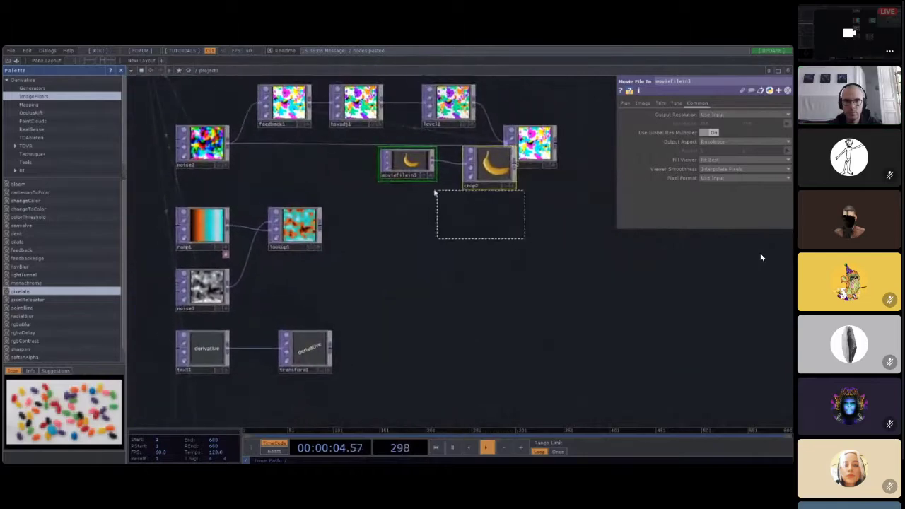
{"action": "left_click_drag", "start_coordinate": [415, 176], "coordinate": [382, 424]}
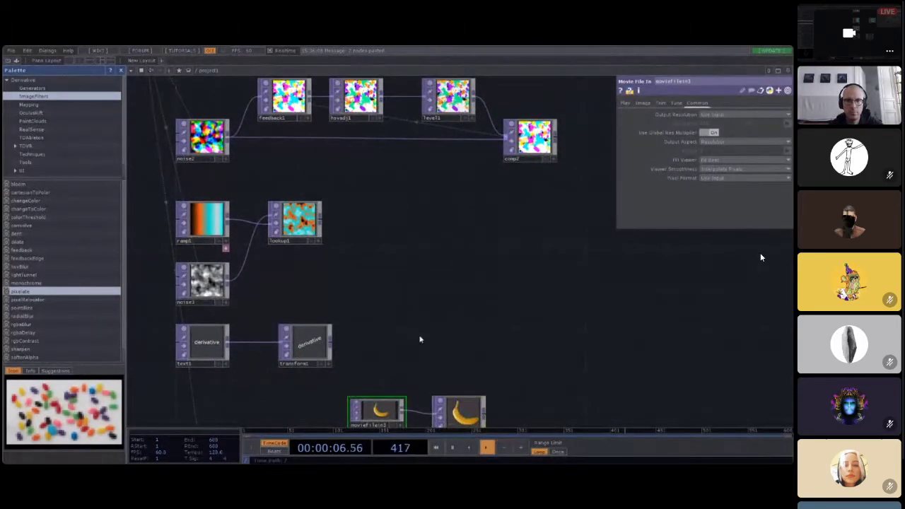
{"action": "left_click_drag", "start_coordinate": [446, 305], "coordinate": [480, 240]}
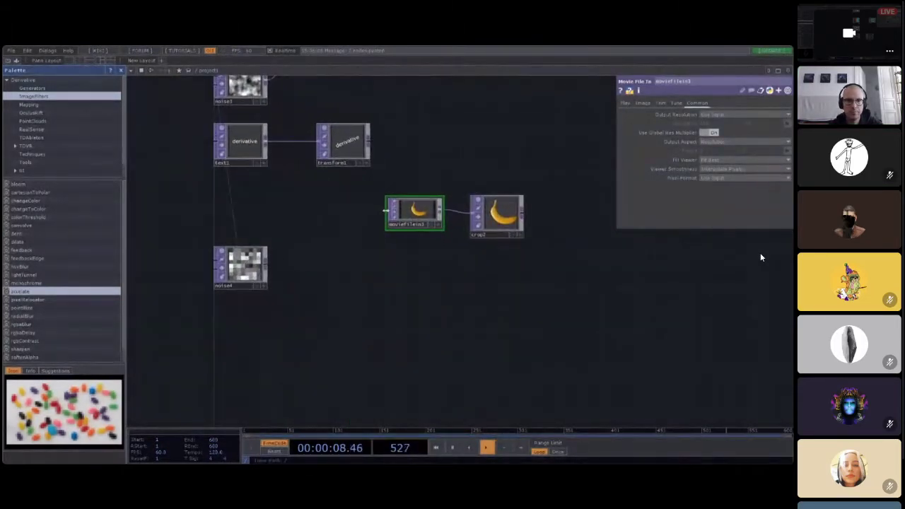
{"action": "left_click_drag", "start_coordinate": [420, 210], "coordinate": [247, 324]}
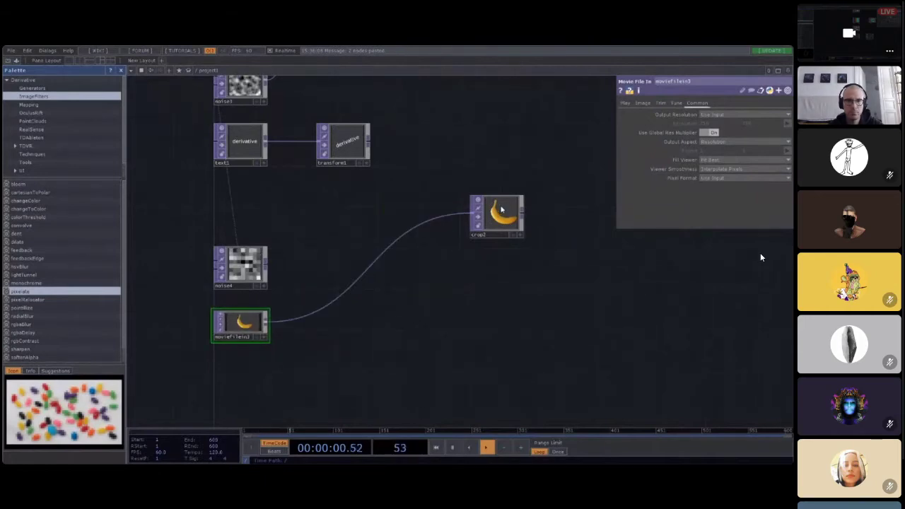
{"action": "left_click_drag", "start_coordinate": [502, 210], "coordinate": [337, 323]}
Step: Add a Composite TOP and connect the copied Crop and the low-resolution Noise as its inputs
{"action": "scroll", "coordinate": [304, 273], "scroll_direction": "up", "scroll_amount": 3}
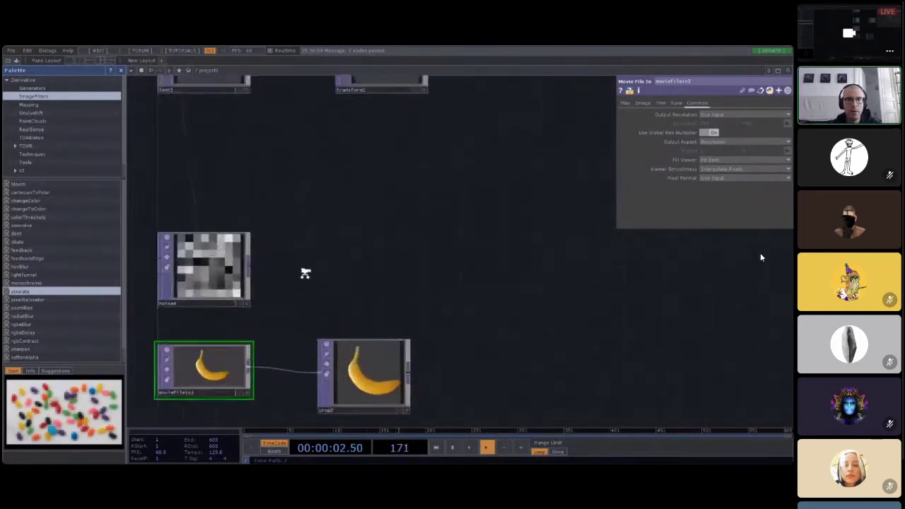
{"action": "scroll", "coordinate": [305, 273], "scroll_direction": "up", "scroll_amount": 2}
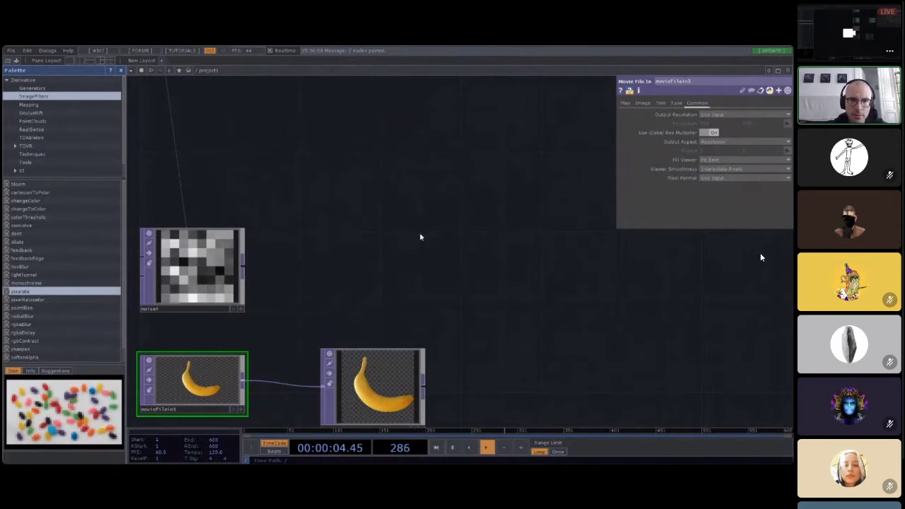
{"action": "left_click", "coordinate": [515, 268]}
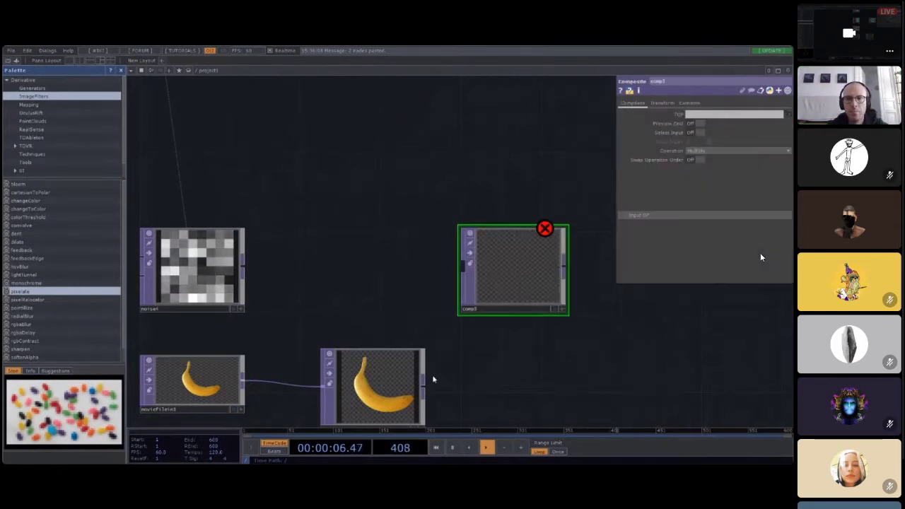
{"action": "left_click_drag", "start_coordinate": [427, 388], "coordinate": [461, 263]}
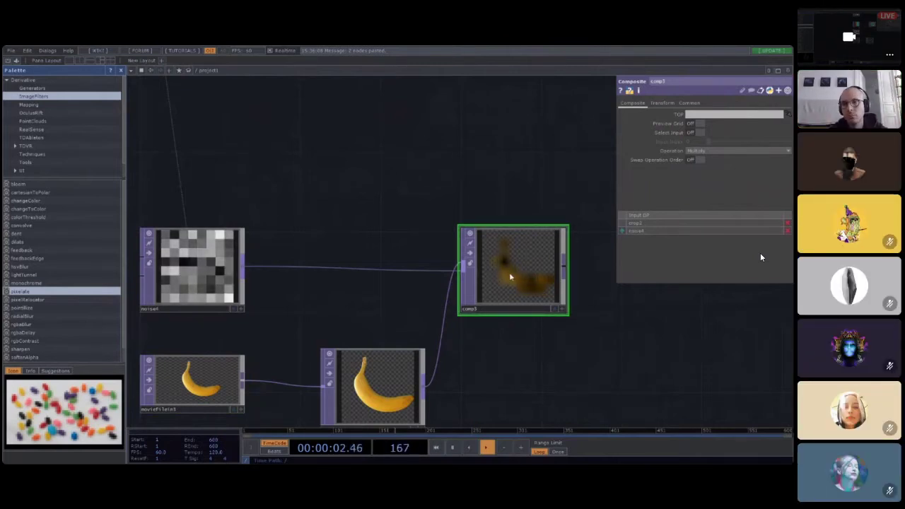
Step: Set the Composite's input smoothness and viewer smoothness to Nearest Pixel and inspect the pixelated banana
{"action": "left_click", "coordinate": [690, 103]}
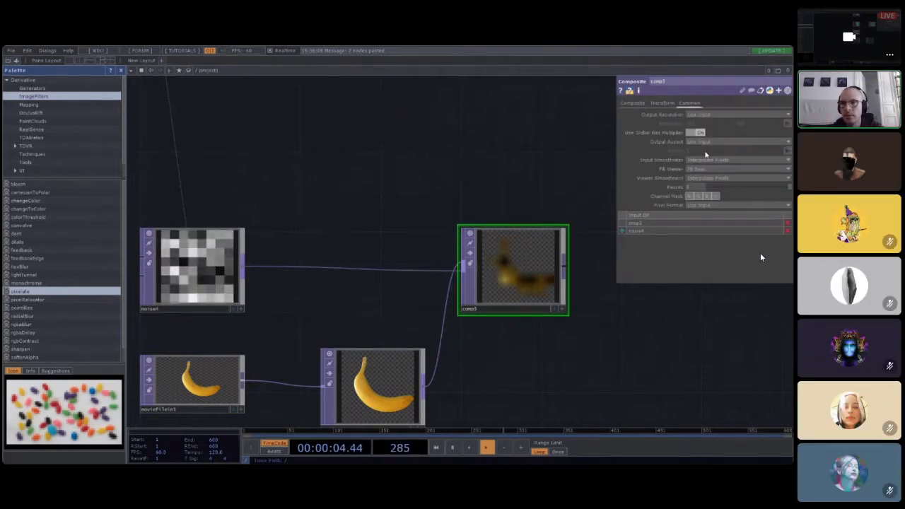
{"action": "left_click", "coordinate": [702, 169]}
{"action": "left_click", "coordinate": [707, 178]}
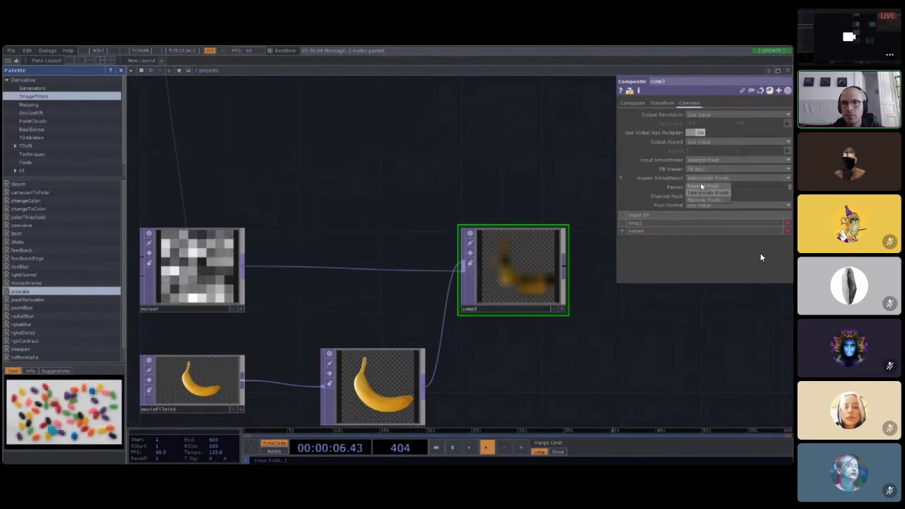
{"action": "left_click", "coordinate": [700, 182]}
{"action": "scroll", "coordinate": [583, 278], "scroll_direction": "up", "scroll_amount": 5}
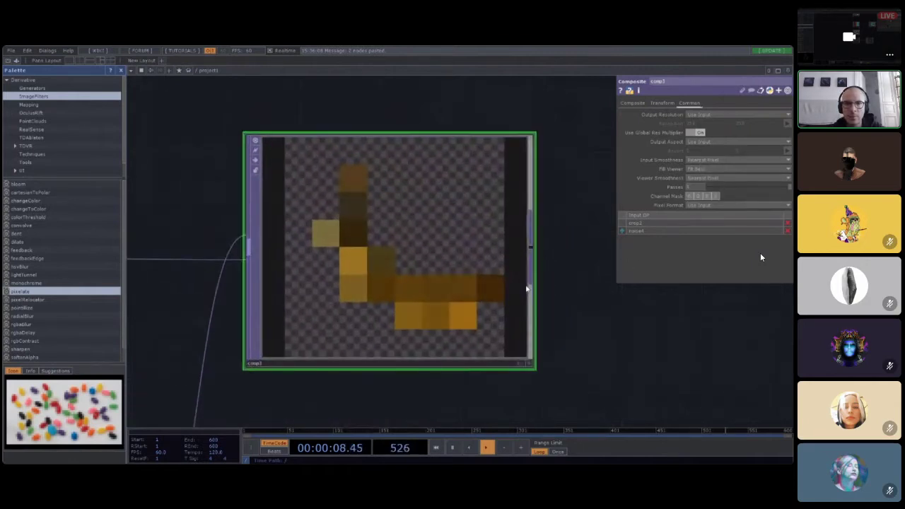
{"action": "scroll", "coordinate": [512, 283], "scroll_direction": "down", "scroll_amount": 5}
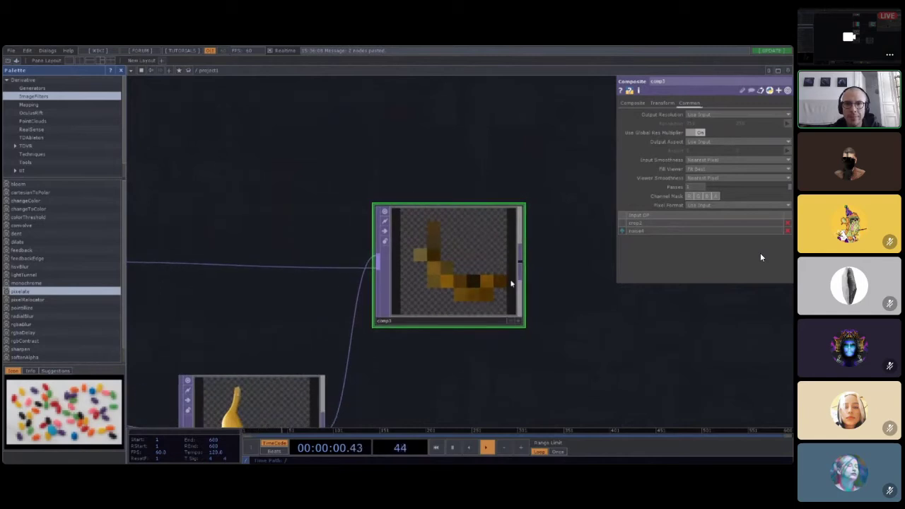
{"action": "scroll", "coordinate": [511, 284], "scroll_direction": "up", "scroll_amount": 2}
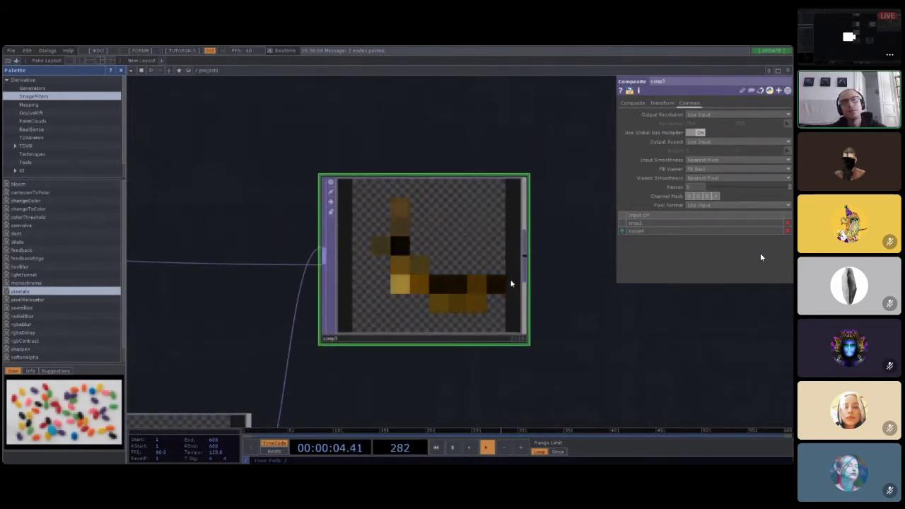
{"action": "scroll", "coordinate": [511, 283], "scroll_direction": "down", "scroll_amount": 3}
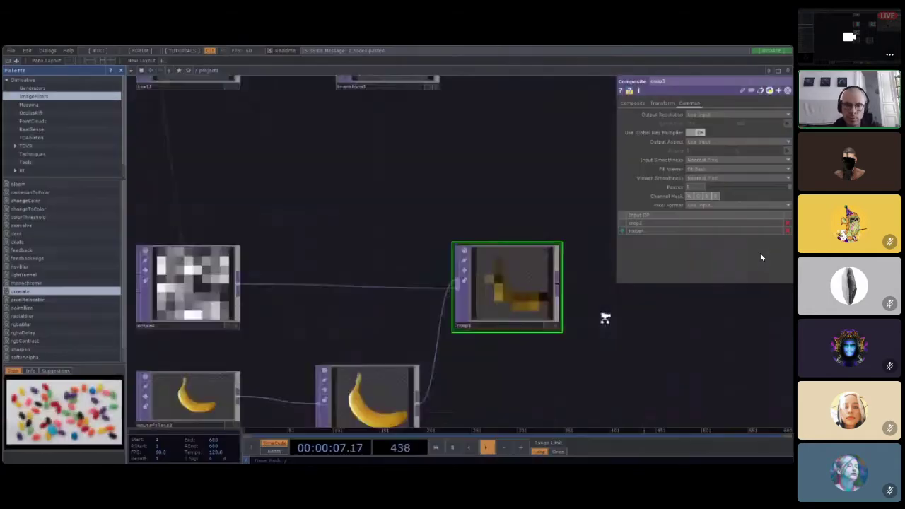
{"action": "scroll", "coordinate": [604, 317], "scroll_direction": "down", "scroll_amount": 2}
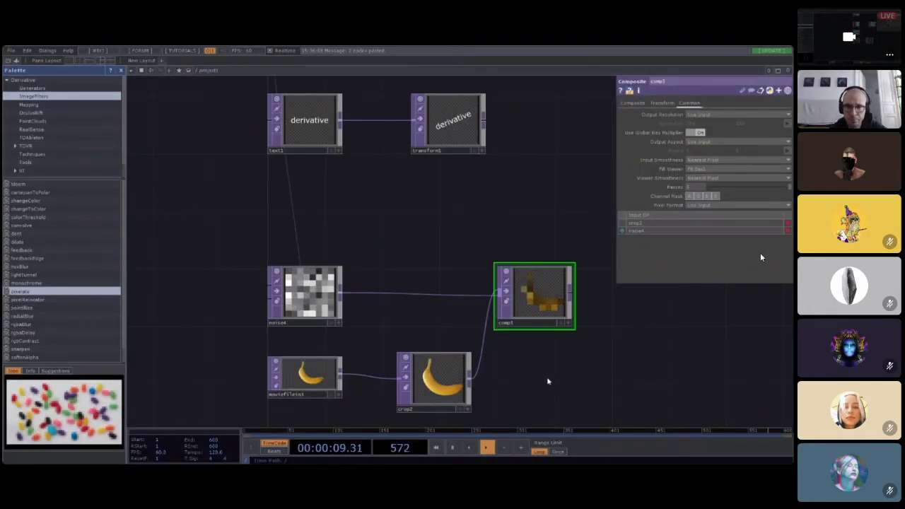
Step: Insert a Resolution TOP between the low-resolution Noise and the Composite
{"action": "left_click", "coordinate": [307, 294]}
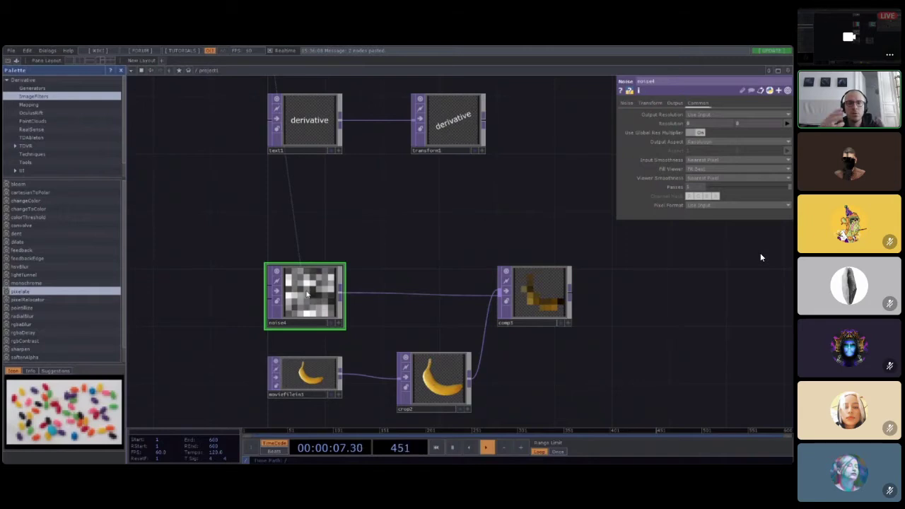
{"action": "right_click", "coordinate": [388, 296]}
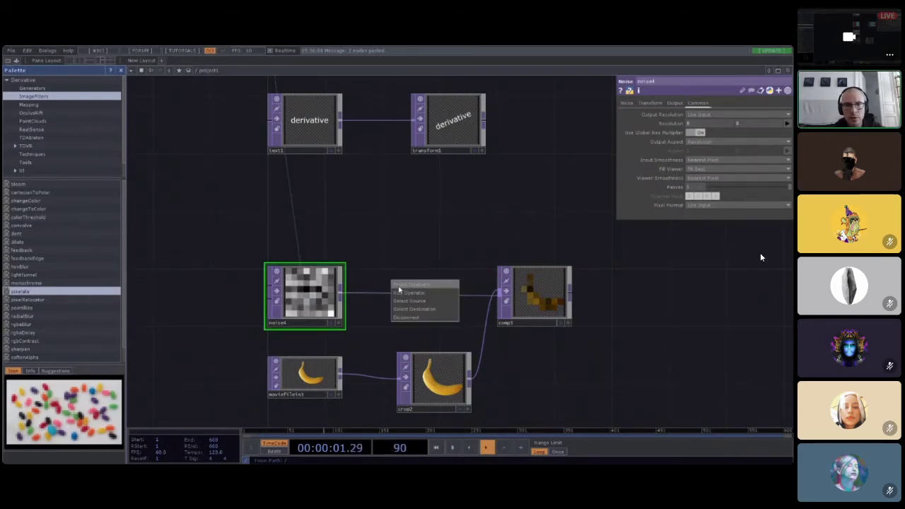
{"action": "left_click", "coordinate": [399, 286]}
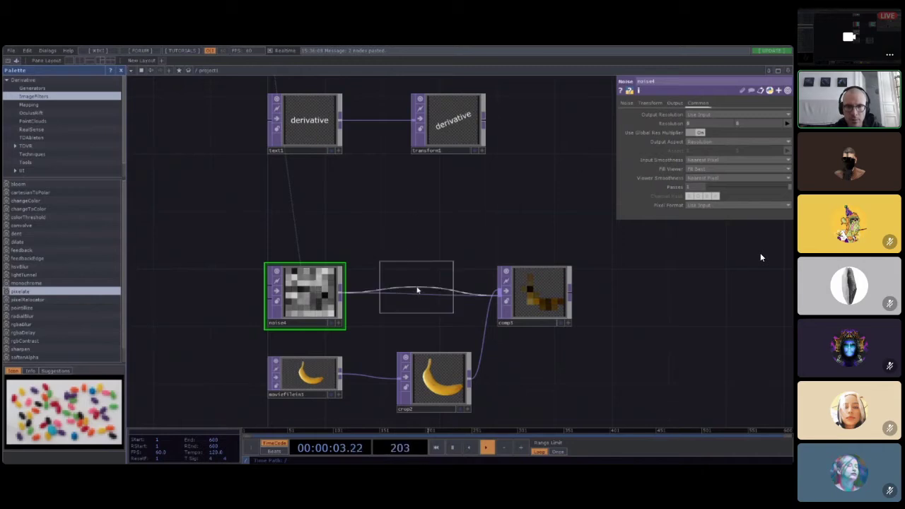
{"action": "left_click", "coordinate": [418, 296]}
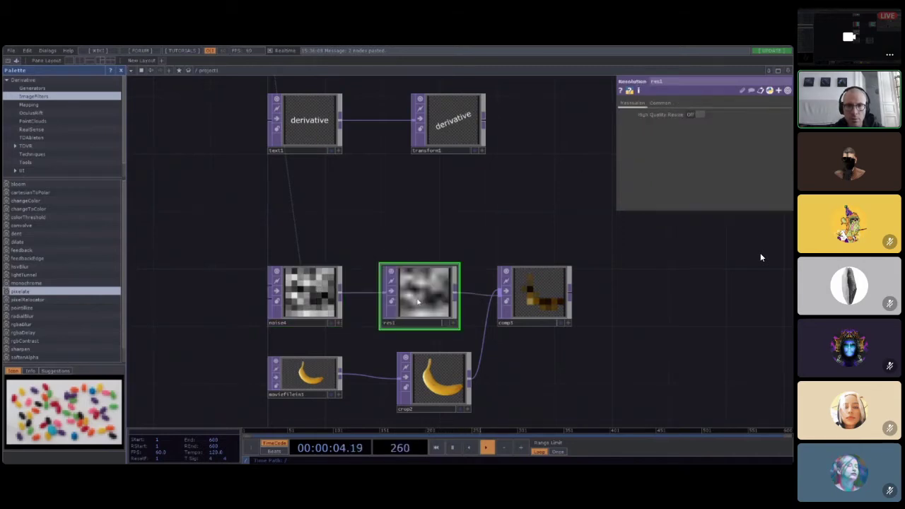
Step: Set the Resolution TOP's output resolution to Custom Resolution and check the effect on the composited banana
{"action": "left_click", "coordinate": [661, 104]}
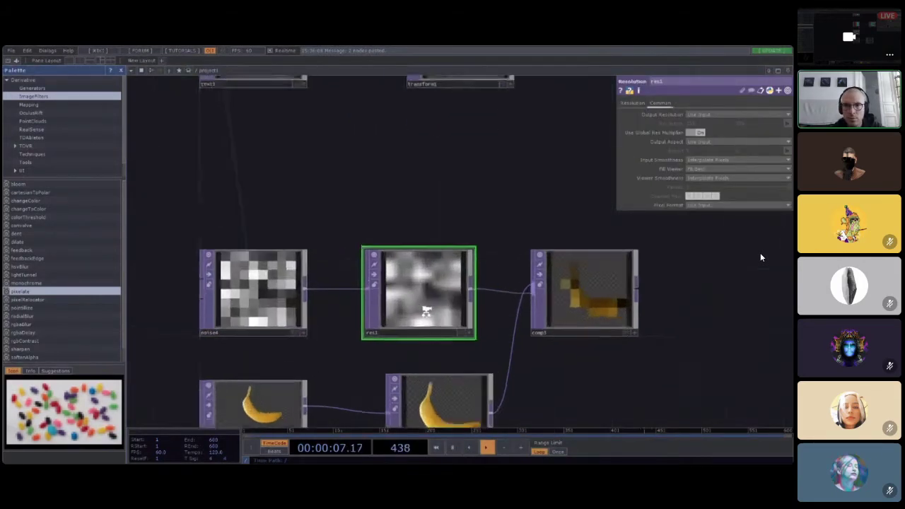
{"action": "scroll", "coordinate": [423, 308], "scroll_direction": "up", "scroll_amount": 3}
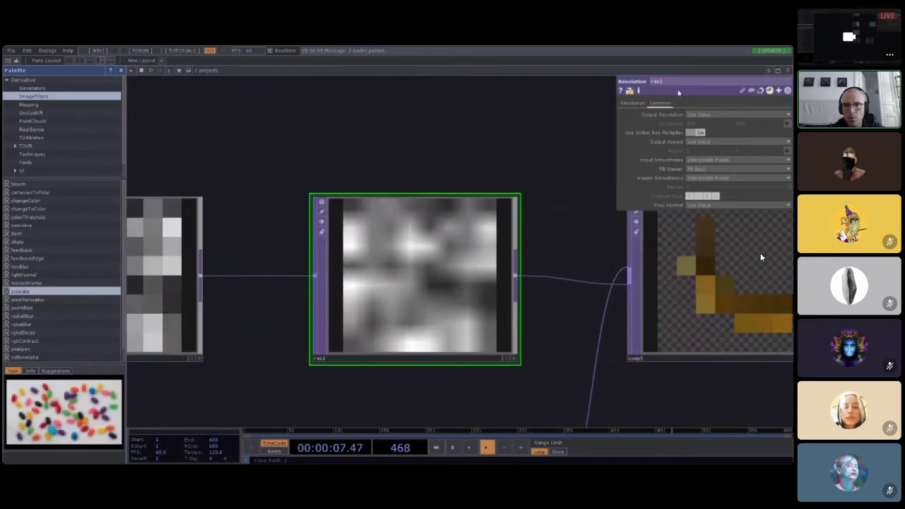
{"action": "left_click", "coordinate": [625, 104]}
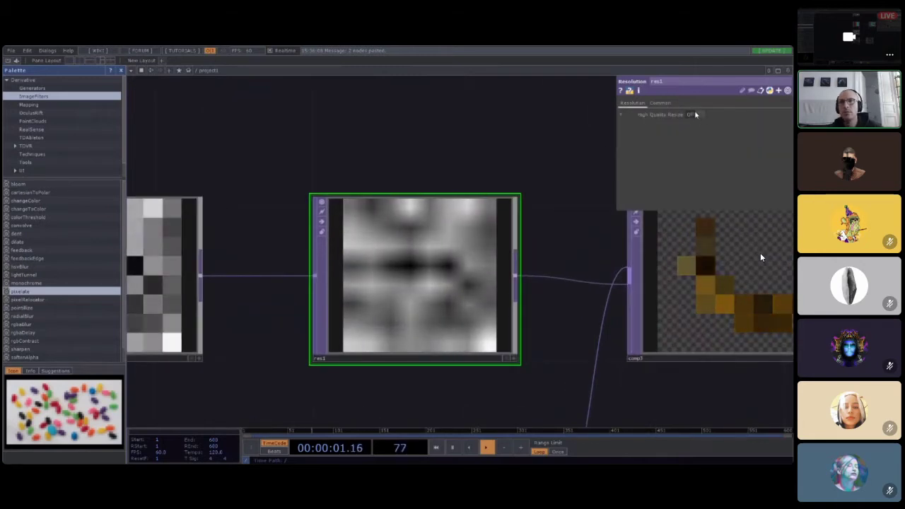
{"action": "left_click", "coordinate": [661, 104]}
{"action": "left_click", "coordinate": [719, 116]}
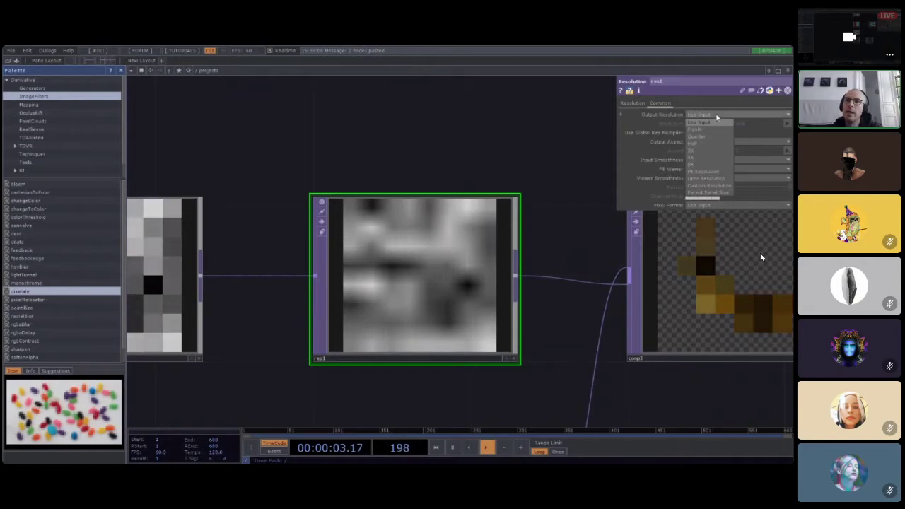
{"action": "left_click", "coordinate": [714, 185]}
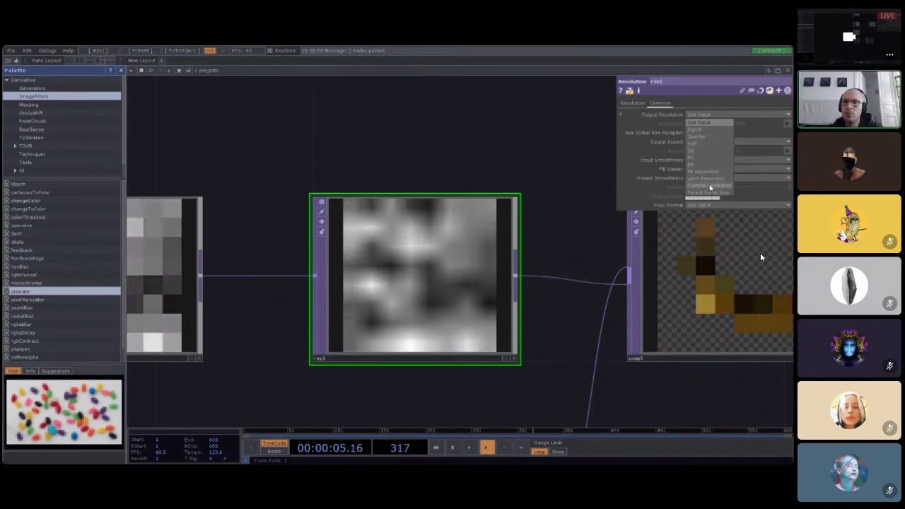
{"action": "scroll", "coordinate": [505, 162], "scroll_direction": "down", "scroll_amount": 3}
{"action": "scroll", "coordinate": [580, 249], "scroll_direction": "up", "scroll_amount": 2}
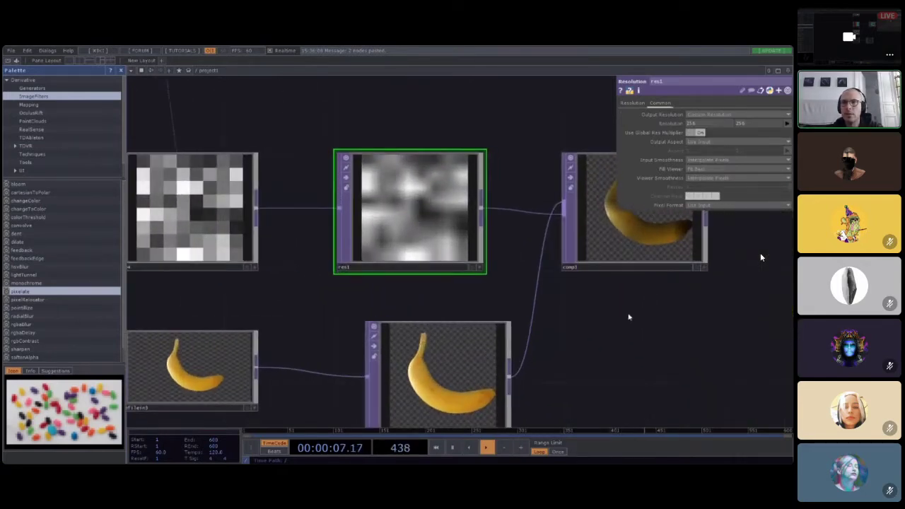
Step: Check the Crop's dimensions and set the Resolution TOP's custom resolution to 720 by 720
{"action": "left_click", "coordinate": [216, 366]}
{"action": "left_click", "coordinate": [424, 354]}
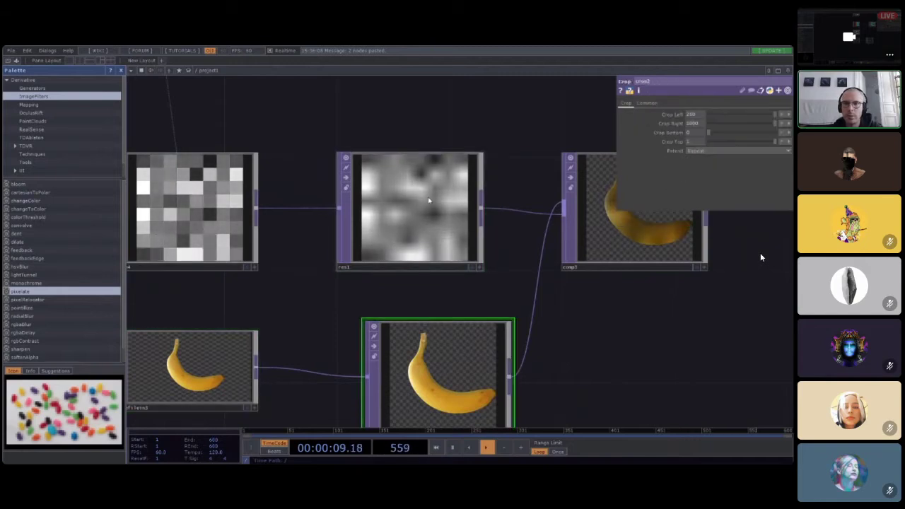
{"action": "left_click", "coordinate": [430, 204]}
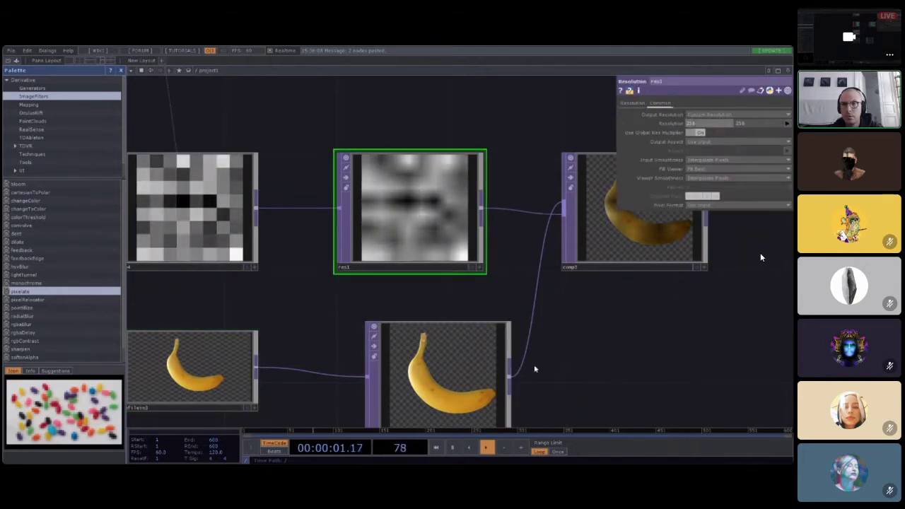
{"action": "type", "text": "720"}
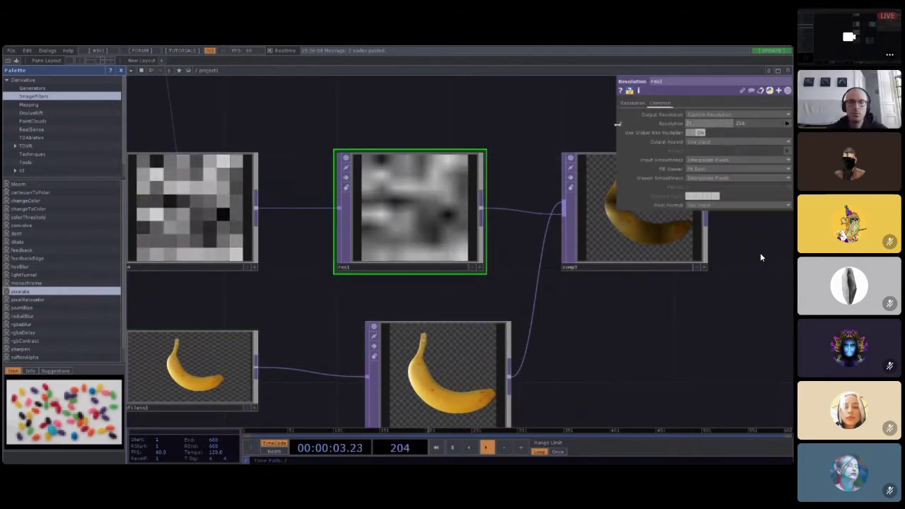
{"action": "key", "text": "Tab"}
{"action": "type", "text": "720"}
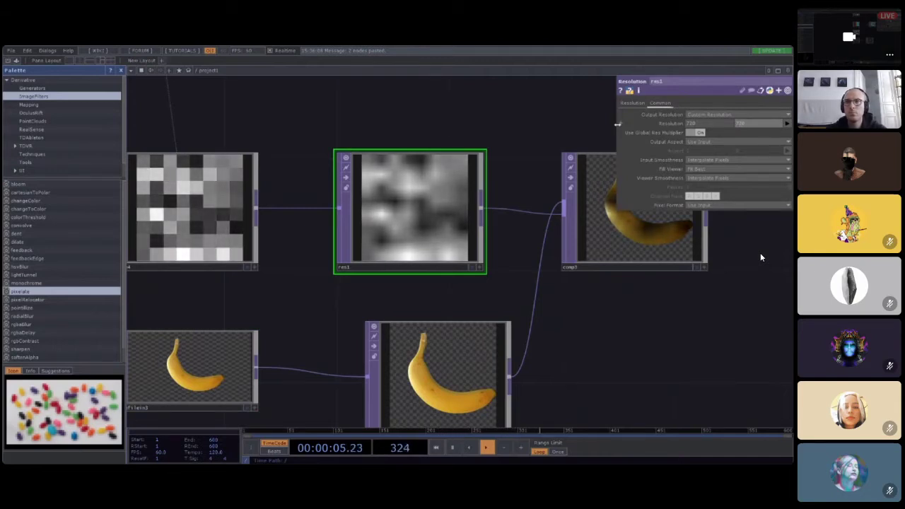
{"action": "left_click_drag", "start_coordinate": [673, 315], "coordinate": [536, 330]}
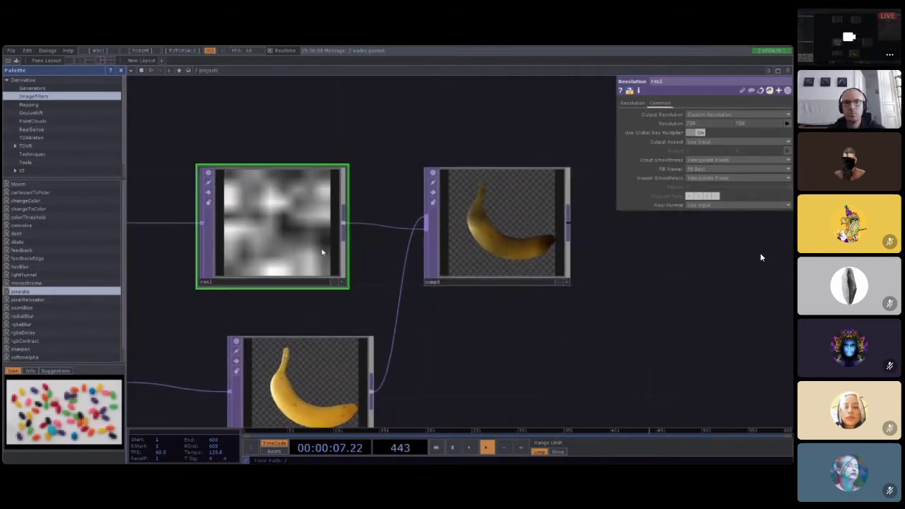
Step: Set the Resolution TOP's input smoothness and viewer smoothness to Nearest Pixel and check the Composite's common settings
{"action": "left_click", "coordinate": [708, 161]}
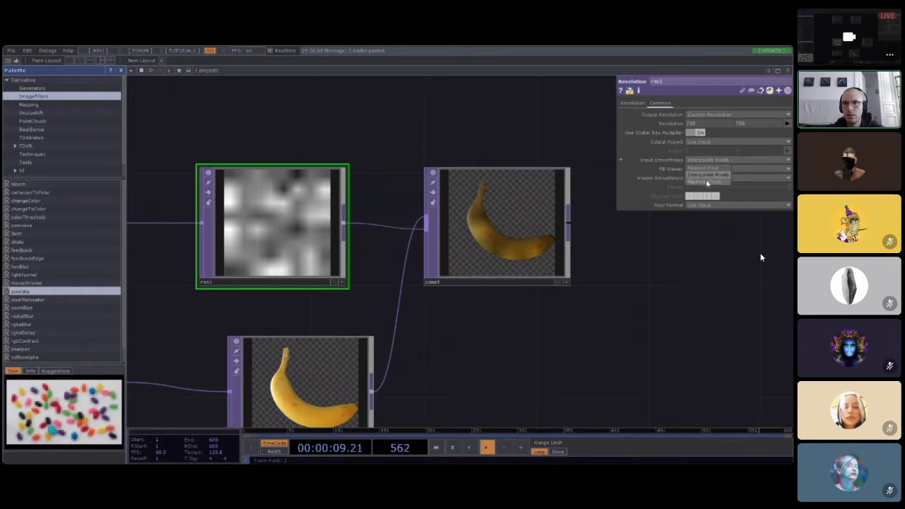
{"action": "left_click", "coordinate": [707, 169]}
{"action": "left_click", "coordinate": [707, 178]}
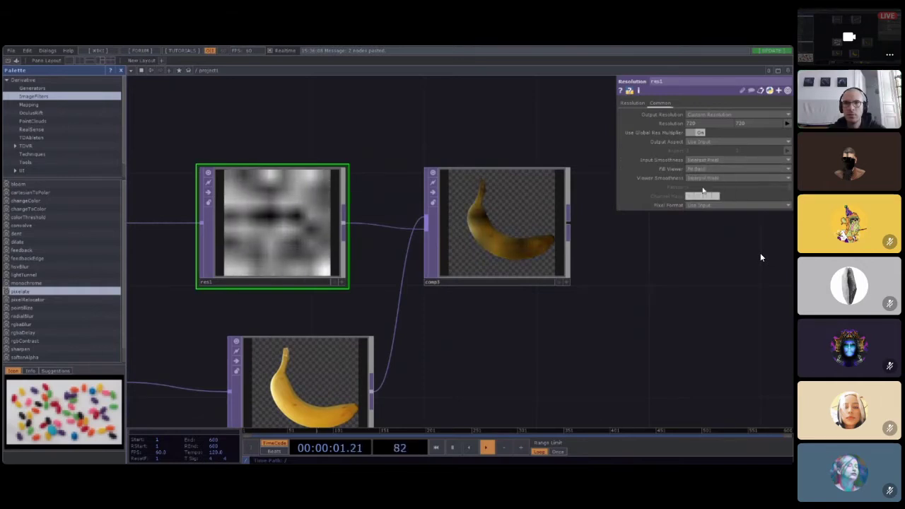
{"action": "left_click", "coordinate": [504, 283]}
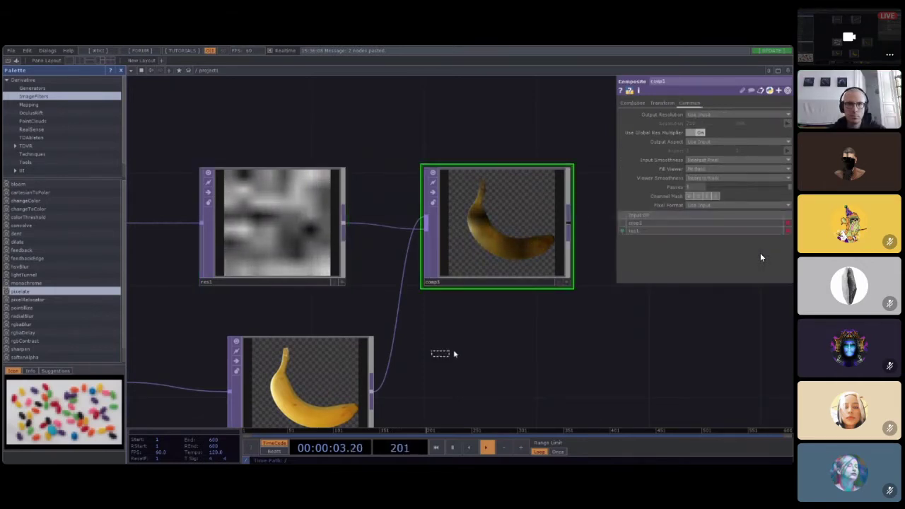
Step: Turn off High Quality Resize on the Resolution TOP between the Noise and the Composite
{"action": "left_click", "coordinate": [294, 191]}
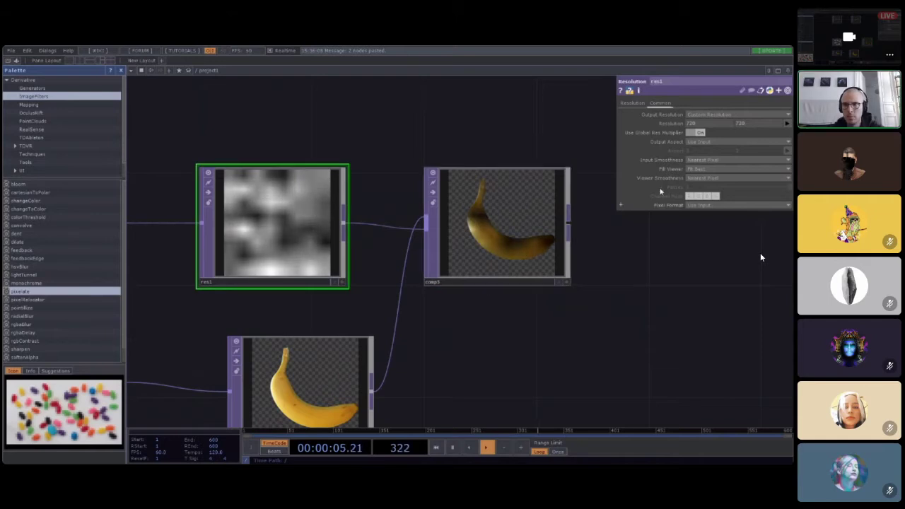
{"action": "left_click", "coordinate": [632, 102]}
{"action": "left_click", "coordinate": [661, 102]}
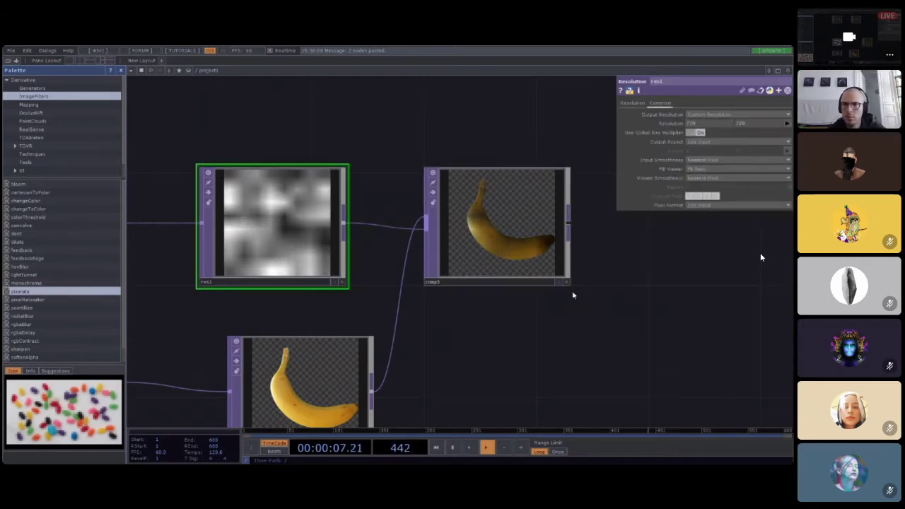
{"action": "left_click", "coordinate": [632, 103]}
{"action": "left_click", "coordinate": [696, 115]}
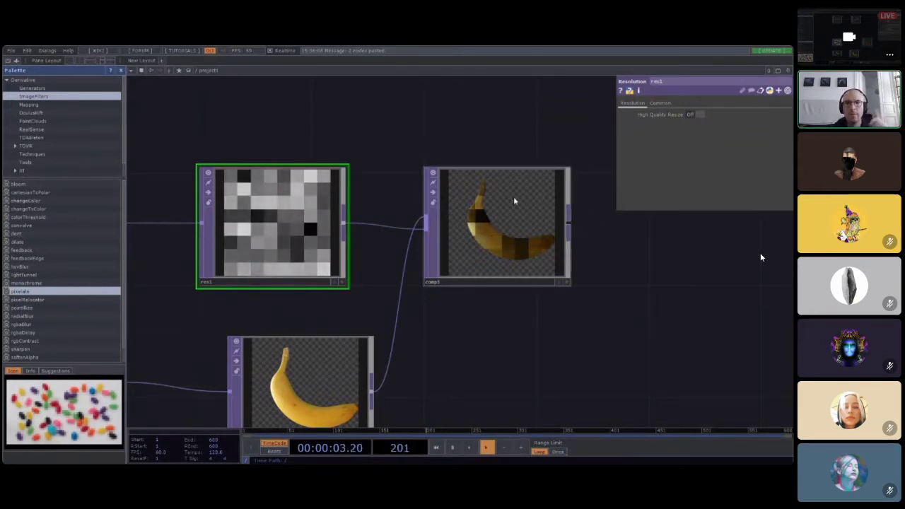
Step: Inspect the noise-masked banana composite and the other example node chains in the network
{"action": "scroll", "coordinate": [528, 237], "scroll_direction": "up", "scroll_amount": 5}
{"action": "scroll", "coordinate": [527, 241], "scroll_direction": "up", "scroll_amount": 2}
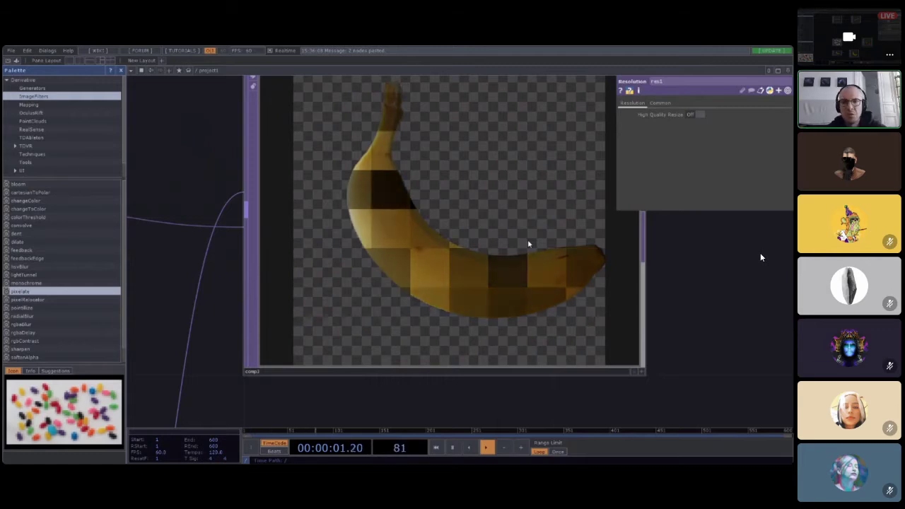
{"action": "scroll", "coordinate": [528, 244], "scroll_direction": "down", "scroll_amount": 2}
{"action": "scroll", "coordinate": [510, 199], "scroll_direction": "down", "scroll_amount": 3}
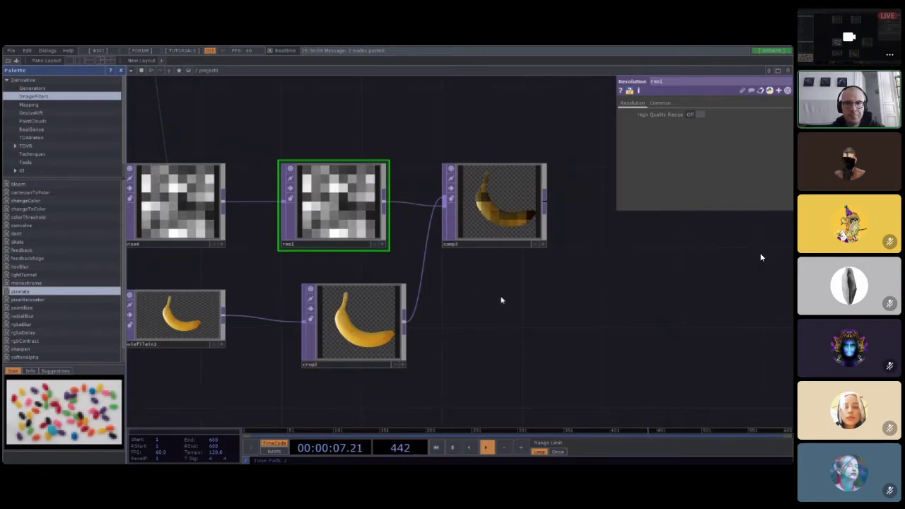
{"action": "scroll", "coordinate": [502, 301], "scroll_direction": "down", "scroll_amount": 3}
{"action": "left_click_drag", "start_coordinate": [585, 247], "coordinate": [508, 347]}
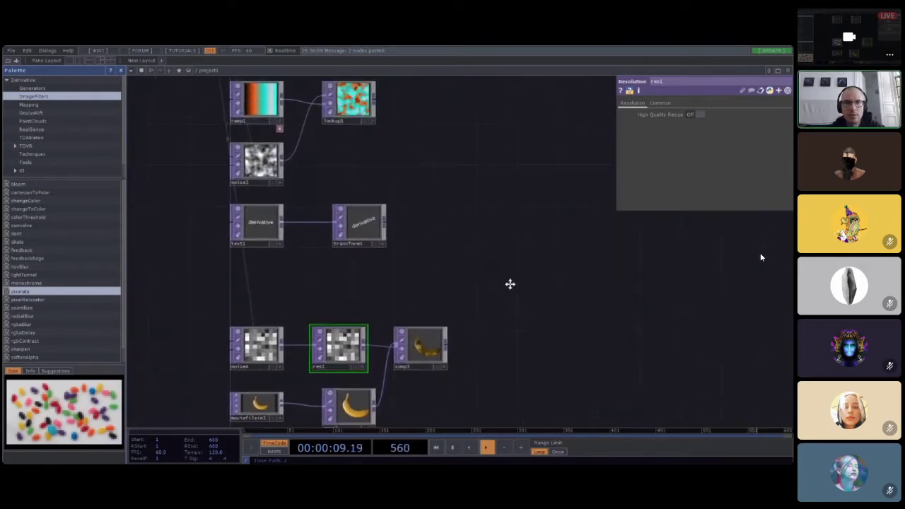
{"action": "left_click_drag", "start_coordinate": [510, 284], "coordinate": [487, 226]}
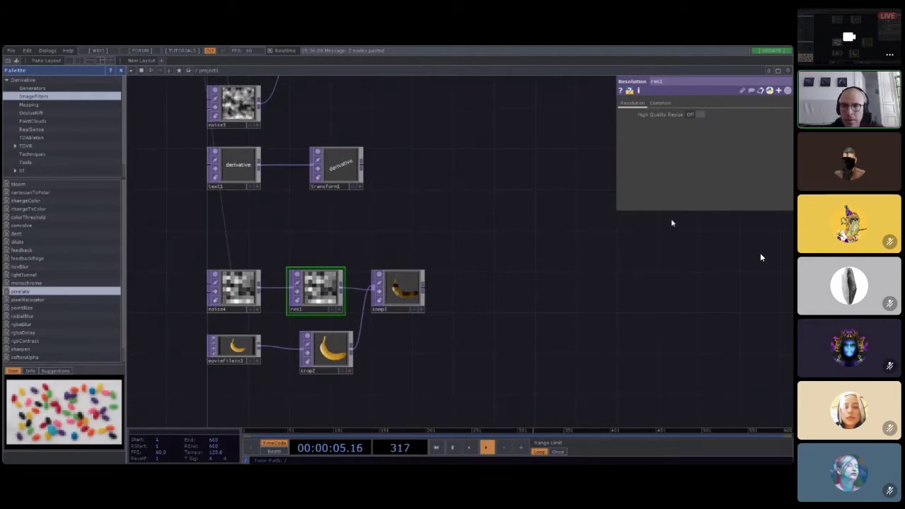
{"action": "scroll", "coordinate": [594, 297], "scroll_direction": "down", "scroll_amount": 2}
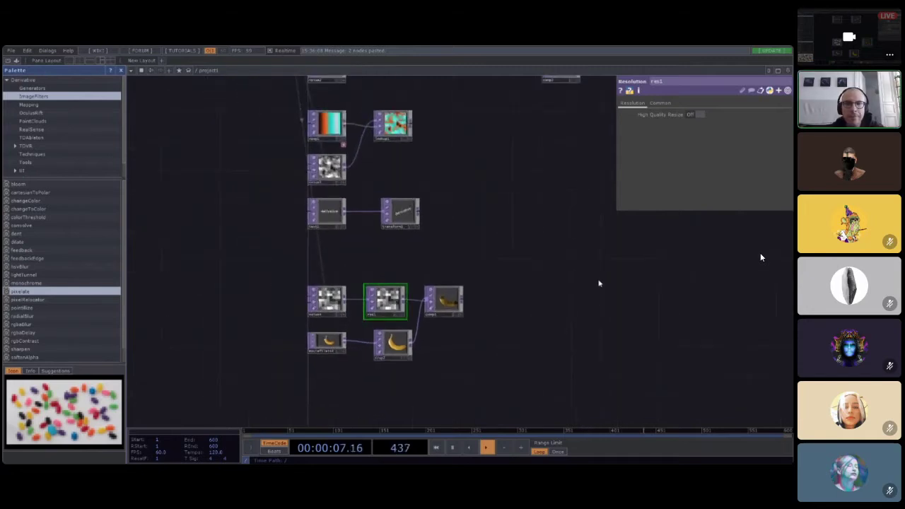
{"action": "left_click_drag", "start_coordinate": [599, 283], "coordinate": [463, 358]}
{"action": "left_click_drag", "start_coordinate": [392, 305], "coordinate": [393, 306]}
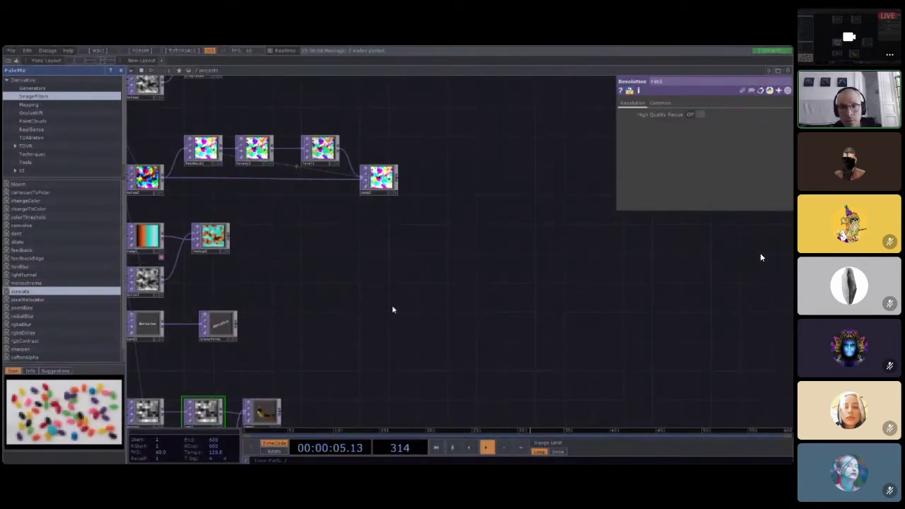
{"action": "left_click_drag", "start_coordinate": [446, 250], "coordinate": [434, 315]}
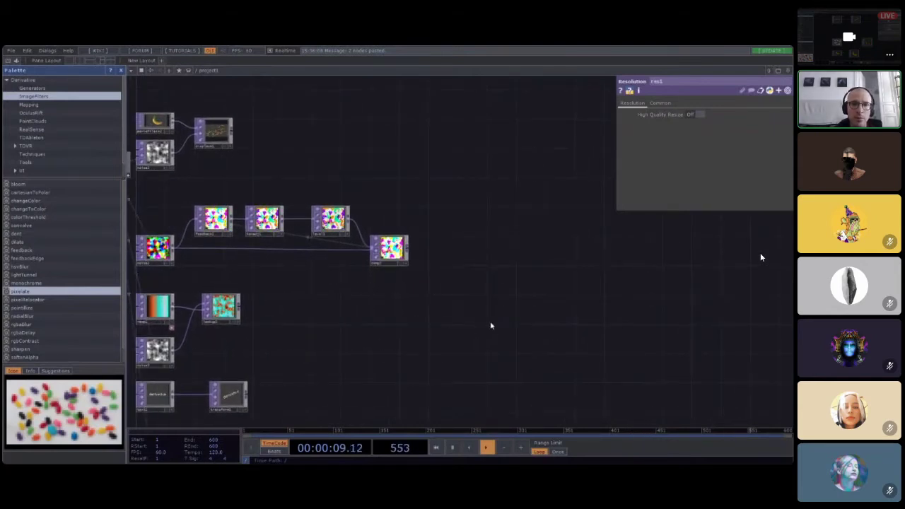
Step: Copy the banana Movie File In node from the noise-mask example and paste it into an empty network area
{"action": "scroll", "coordinate": [488, 327], "scroll_direction": "up", "scroll_amount": 2}
{"action": "scroll", "coordinate": [450, 339], "scroll_direction": "down", "scroll_amount": 4}
{"action": "left_click_drag", "start_coordinate": [420, 349], "coordinate": [415, 207]}
{"action": "scroll", "coordinate": [361, 331], "scroll_direction": "up", "scroll_amount": 2}
{"action": "left_click", "coordinate": [198, 308]}
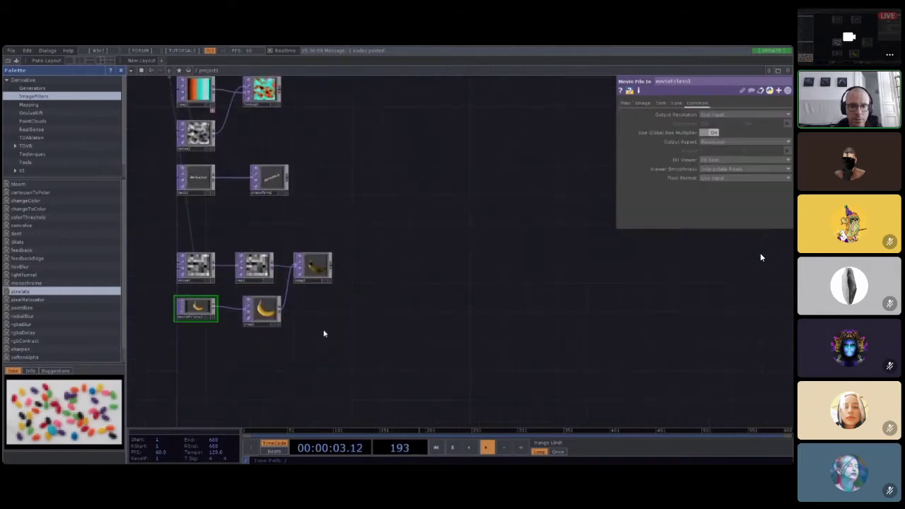
{"action": "left_click_drag", "start_coordinate": [605, 100], "coordinate": [286, 288]}
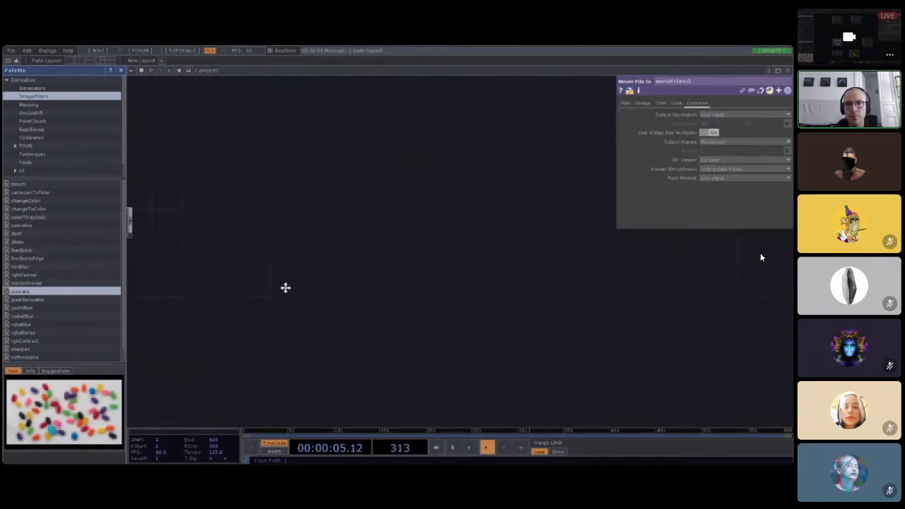
{"action": "left_click_drag", "start_coordinate": [418, 237], "coordinate": [242, 266]}
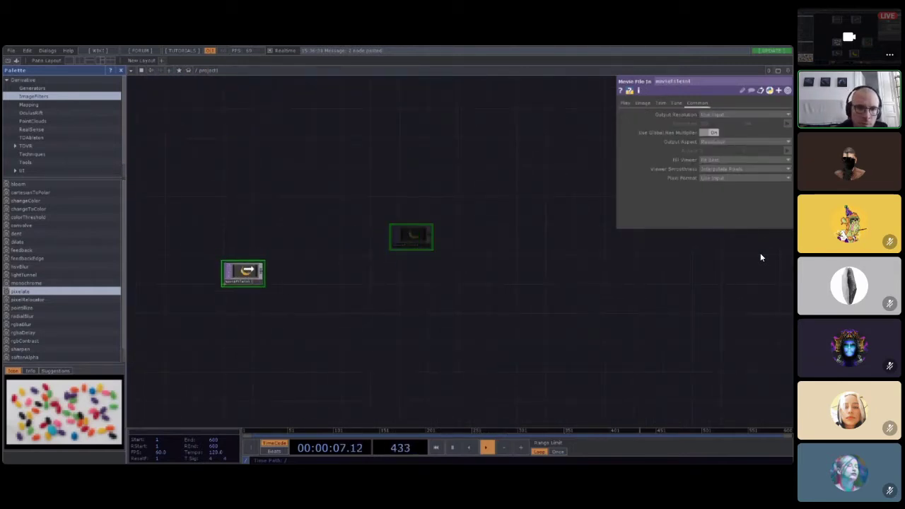
Step: Add a Feedback node fed by the pasted banana Movie File In node, placed above and beside it
{"action": "scroll", "coordinate": [208, 279], "scroll_direction": "up", "scroll_amount": 4}
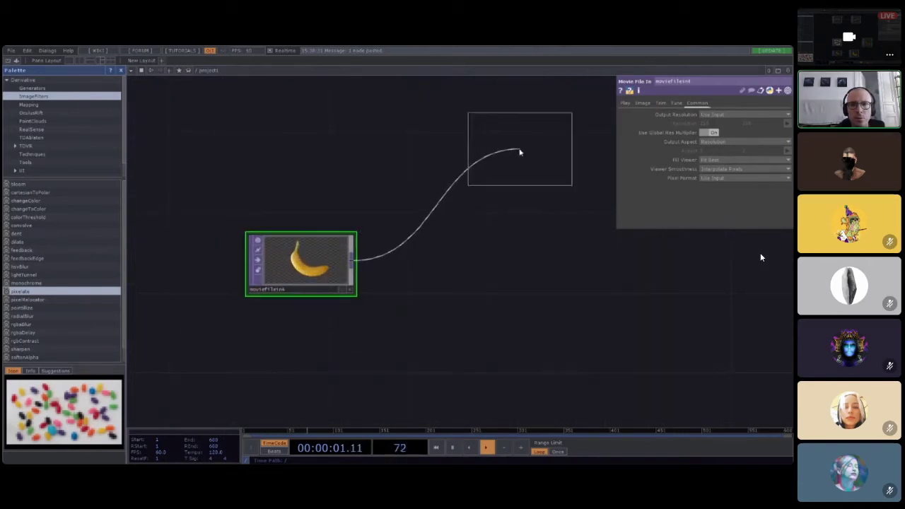
{"action": "left_click", "coordinate": [460, 190]}
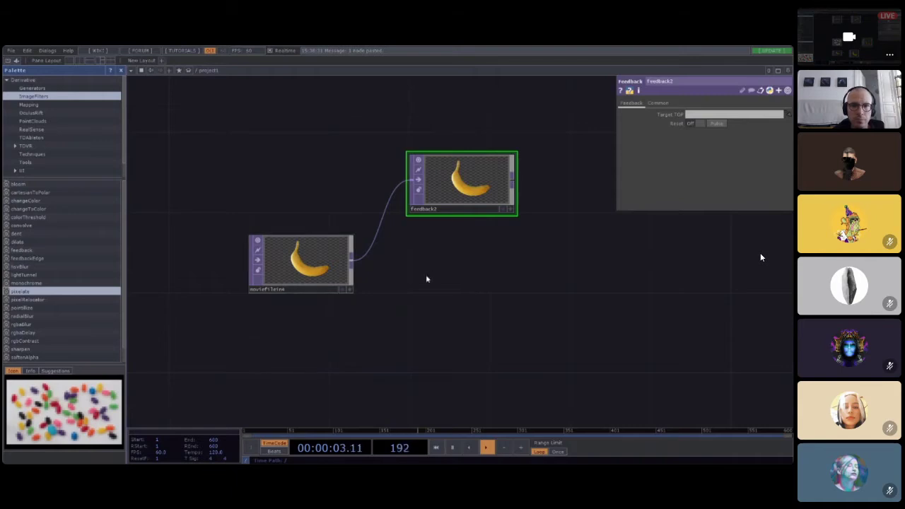
{"action": "right_click_drag", "start_coordinate": [427, 307], "coordinate": [331, 346]}
{"action": "right_click_drag", "start_coordinate": [500, 314], "coordinate": [398, 364]}
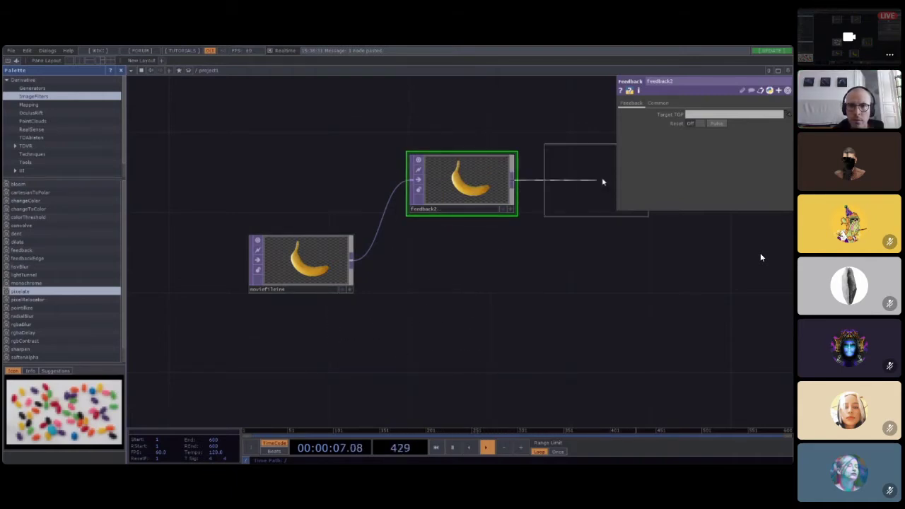
Step: Append a Level node to the Feedback node and set its post opacity to 0.9
{"action": "left_click", "coordinate": [621, 185]}
{"action": "left_click_drag", "start_coordinate": [482, 304], "coordinate": [278, 319]}
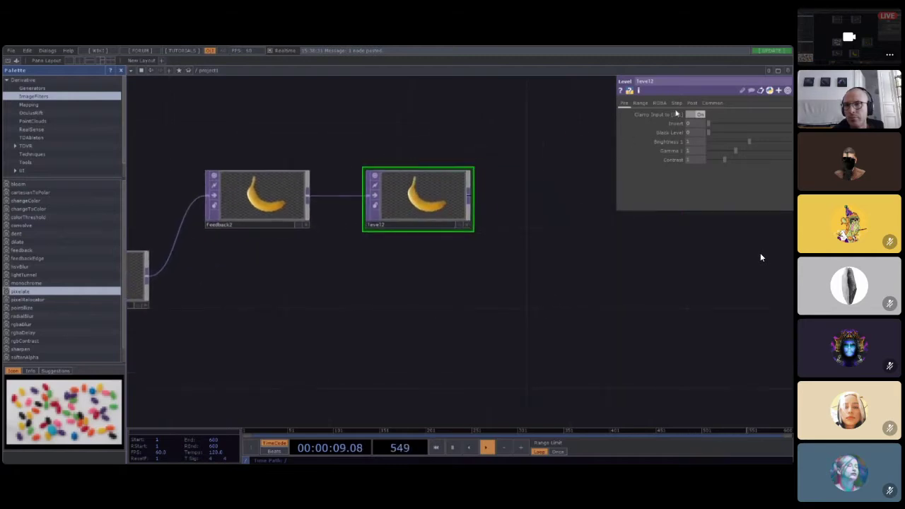
{"action": "left_click", "coordinate": [692, 103]}
{"action": "type", "text": "0"}
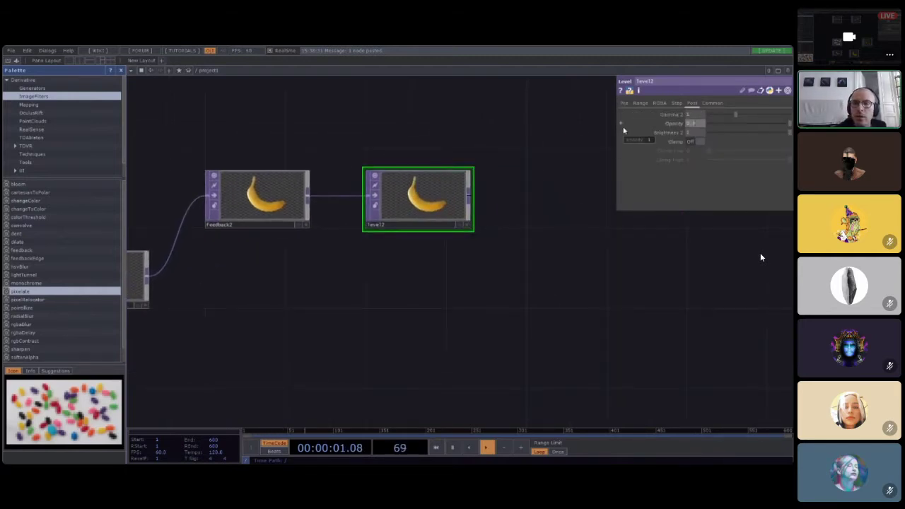
{"action": "type", "text": ".9"}
{"action": "key", "text": "Return"}
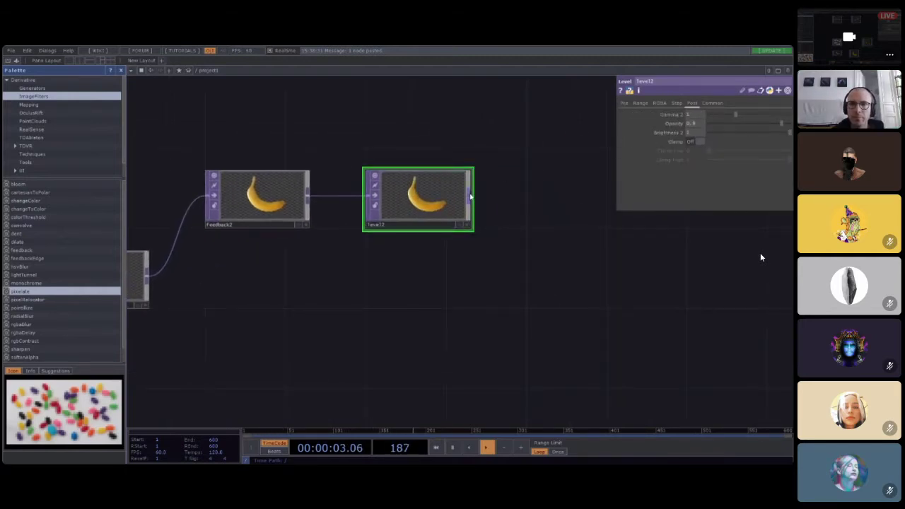
Step: Composite the Level output with the banana source and make that composite the Feedback node's target
{"action": "left_click", "coordinate": [581, 277]}
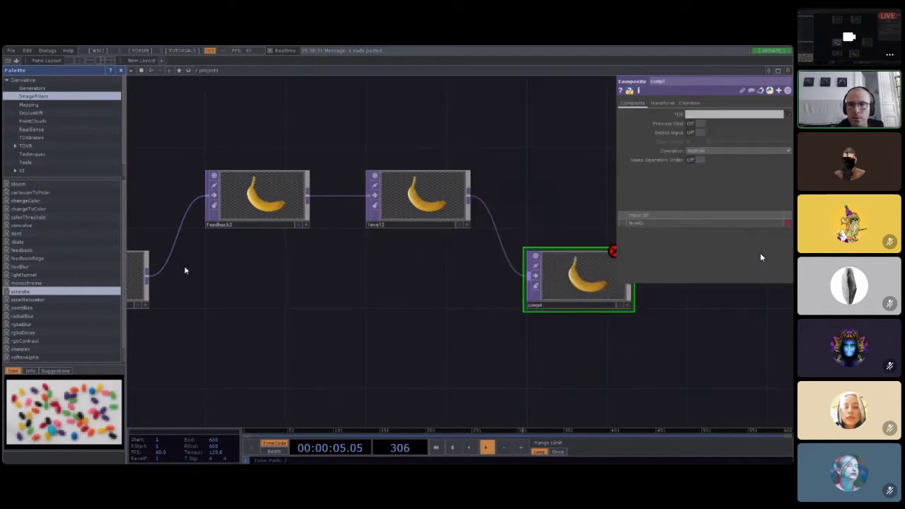
{"action": "left_click_drag", "start_coordinate": [146, 276], "coordinate": [252, 194]}
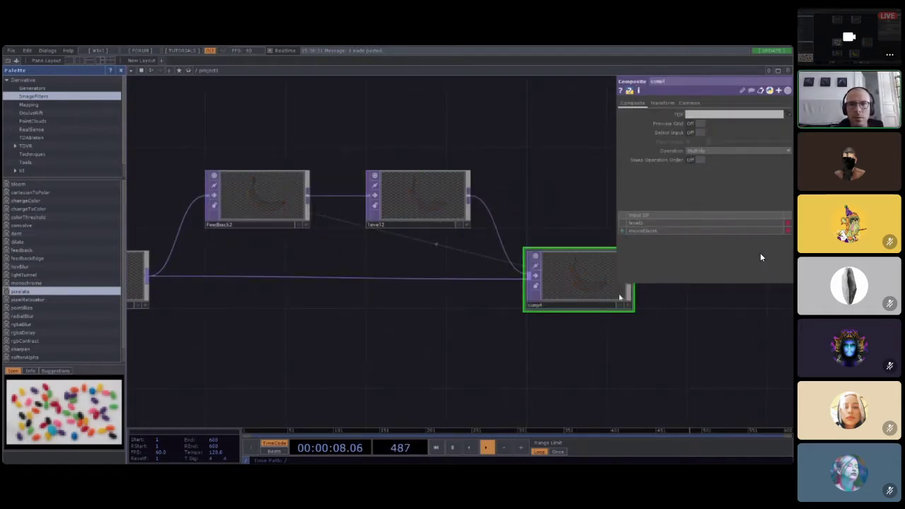
Step: Set the new Composite node's operation to Add and inspect the combined image
{"action": "left_click", "coordinate": [718, 151]}
{"action": "left_click", "coordinate": [716, 160]}
{"action": "scroll", "coordinate": [620, 289], "scroll_direction": "up", "scroll_amount": 10}
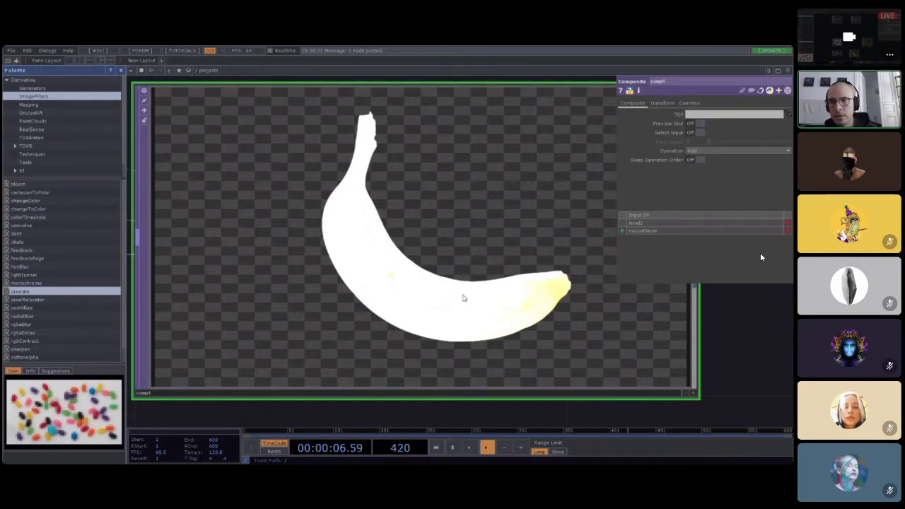
{"action": "scroll", "coordinate": [463, 298], "scroll_direction": "down", "scroll_amount": 10}
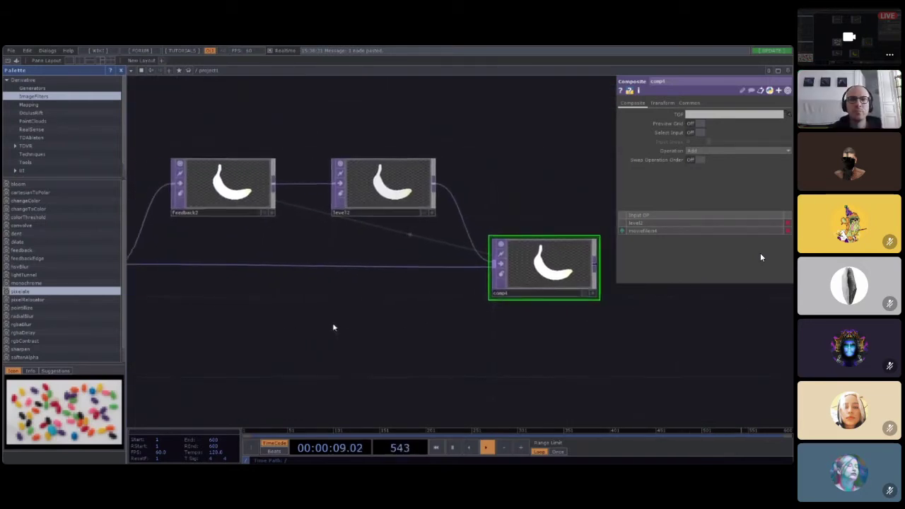
Step: Move the Composite and Level nodes further along and insert a Transform node between Feedback and Level
{"action": "scroll", "coordinate": [402, 327], "scroll_direction": "down", "scroll_amount": 3}
{"action": "left_click_drag", "start_coordinate": [558, 286], "coordinate": [672, 290]}
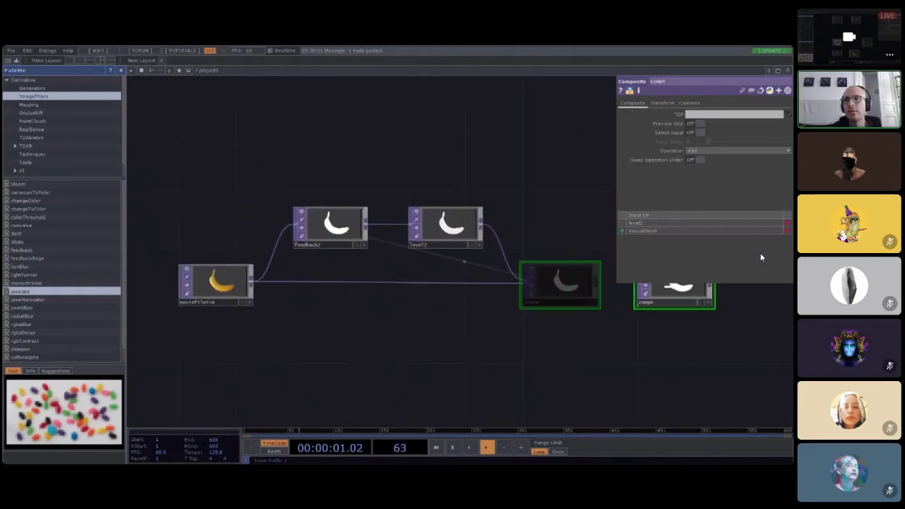
{"action": "left_click_drag", "start_coordinate": [477, 248], "coordinate": [592, 248]}
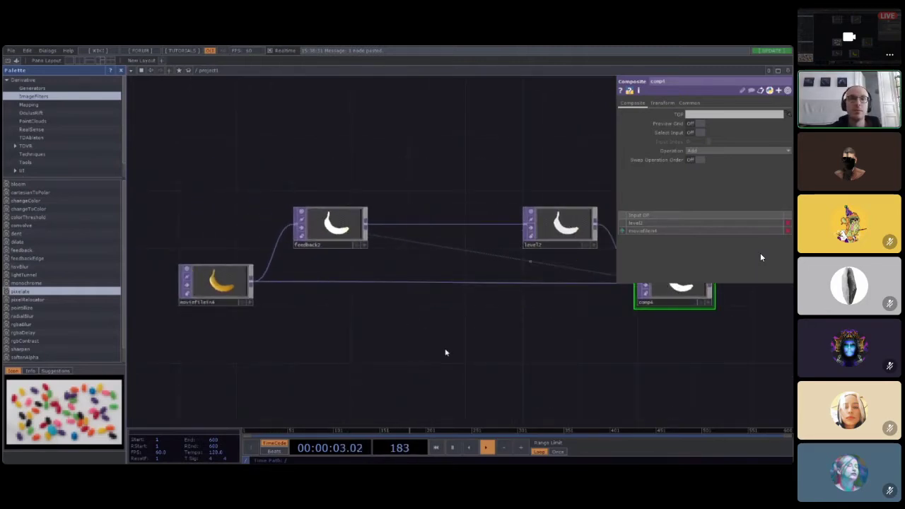
{"action": "right_click", "coordinate": [418, 225]}
{"action": "key", "text": "Escape"}
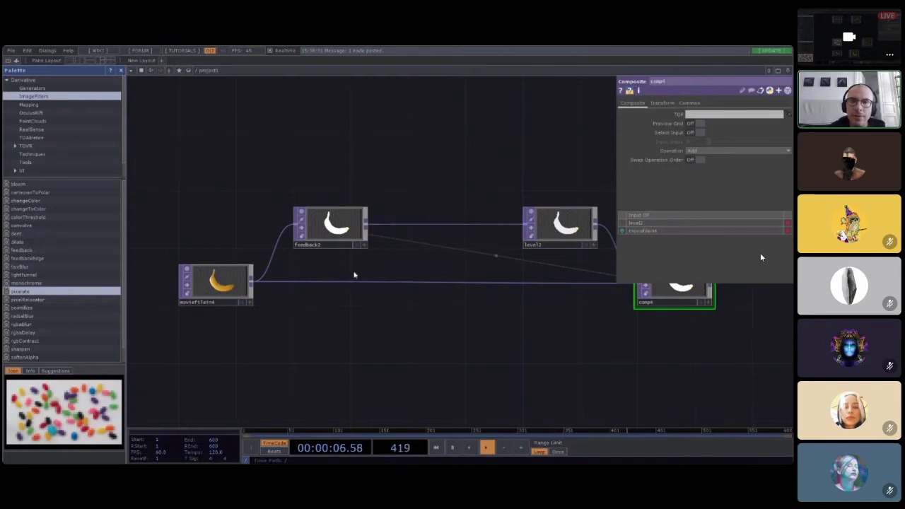
{"action": "left_click", "coordinate": [502, 236]}
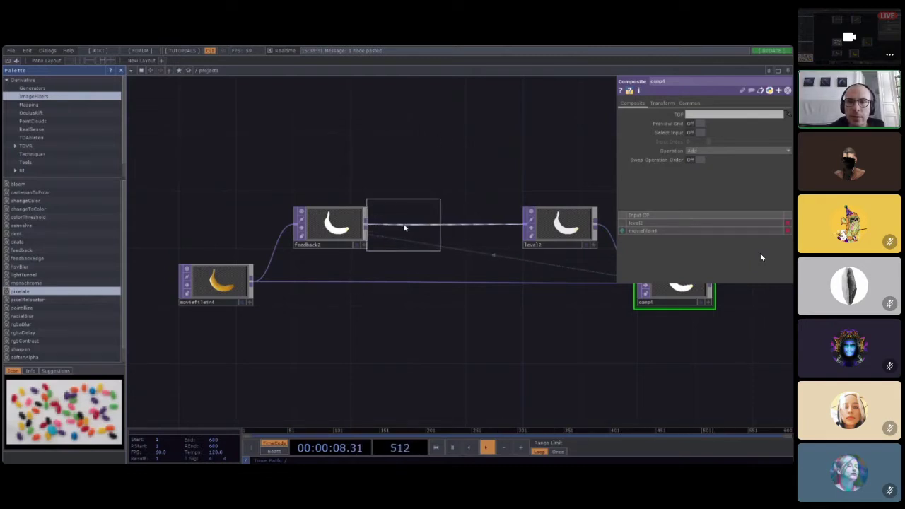
{"action": "left_click", "coordinate": [444, 231]}
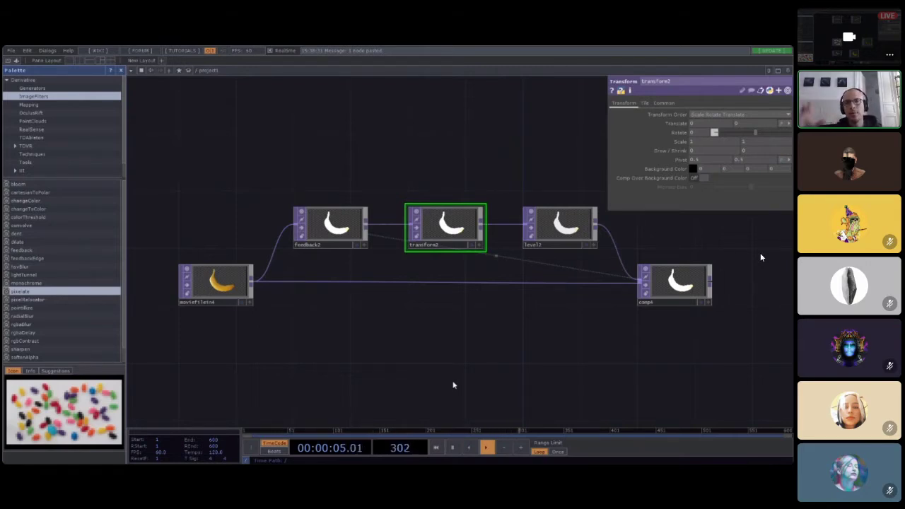
Step: Try a slight scale increase on the Transform node and examine the feedback trail around the banana
{"action": "scroll", "coordinate": [429, 226], "scroll_direction": "up", "scroll_amount": 3}
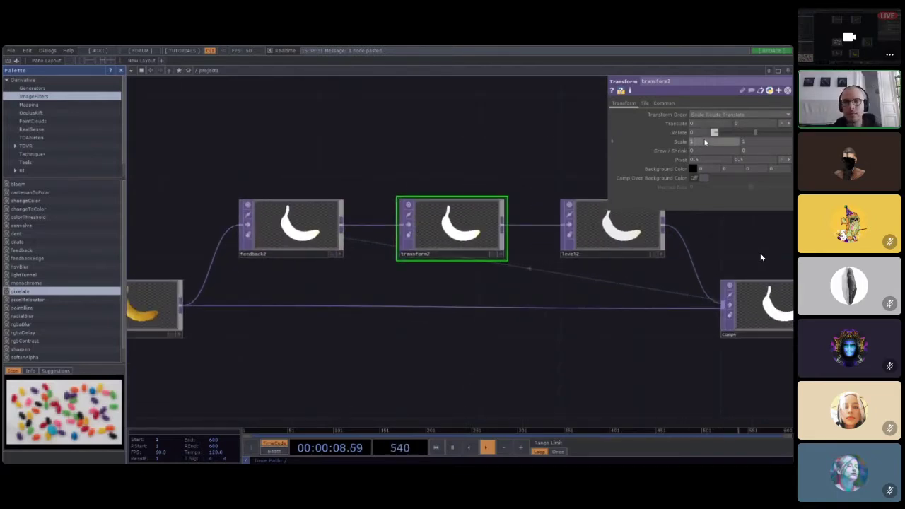
{"action": "scroll", "coordinate": [704, 142], "scroll_direction": "up", "scroll_amount": 3}
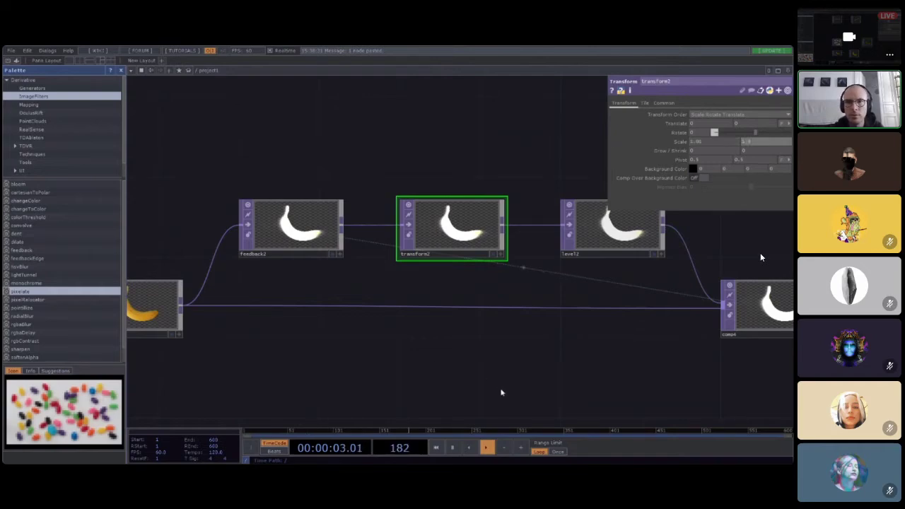
{"action": "scroll", "coordinate": [460, 257], "scroll_direction": "right", "scroll_amount": 3}
{"action": "scroll", "coordinate": [475, 303], "scroll_direction": "up", "scroll_amount": 5}
{"action": "scroll", "coordinate": [475, 303], "scroll_direction": "up", "scroll_amount": 2}
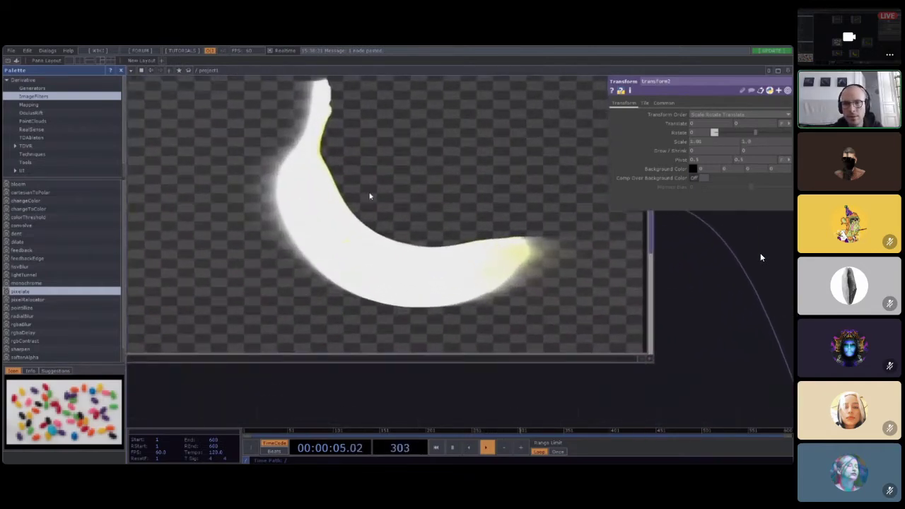
{"action": "scroll", "coordinate": [294, 164], "scroll_direction": "down", "scroll_amount": 2}
{"action": "scroll", "coordinate": [306, 201], "scroll_direction": "up", "scroll_amount": 2}
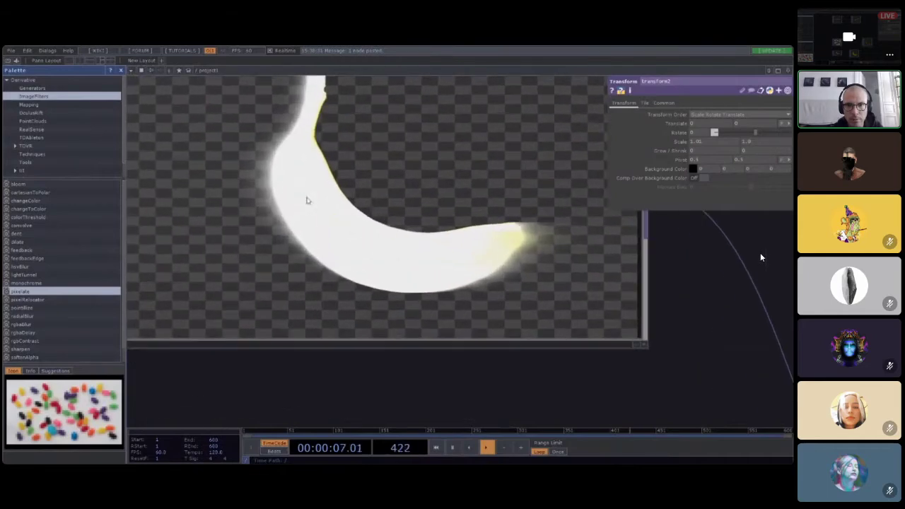
{"action": "scroll", "coordinate": [533, 248], "scroll_direction": "up", "scroll_amount": 1}
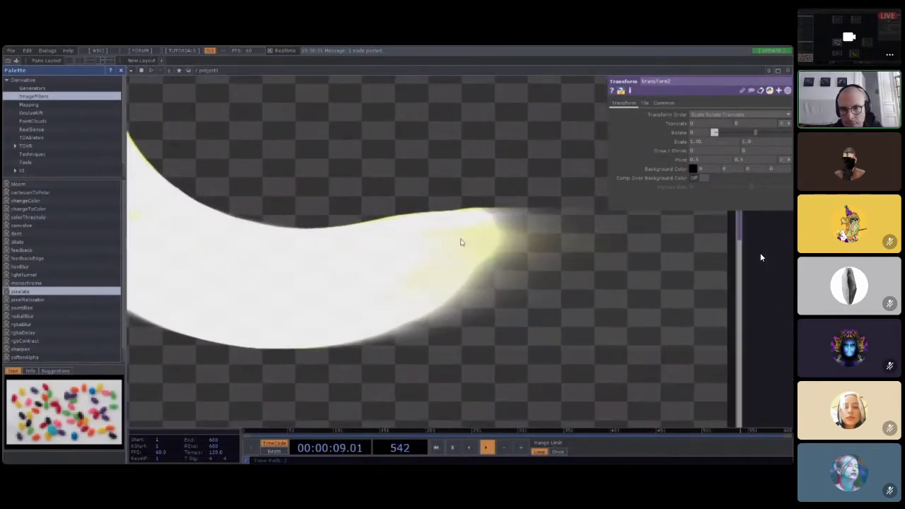
Step: Set the Transform node's horizontal and vertical scale to 1.1
{"action": "scroll", "coordinate": [461, 242], "scroll_direction": "down", "scroll_amount": 1}
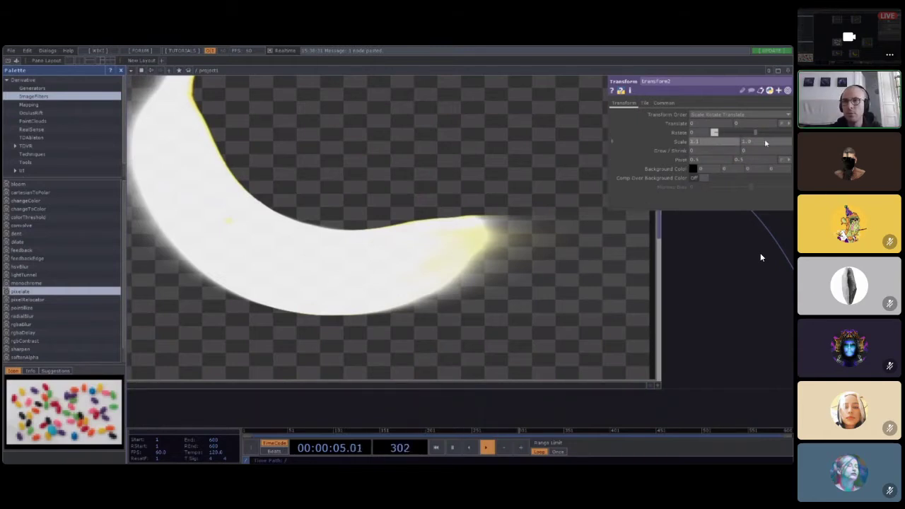
{"action": "left_click_drag", "start_coordinate": [765, 139], "coordinate": [773, 143]}
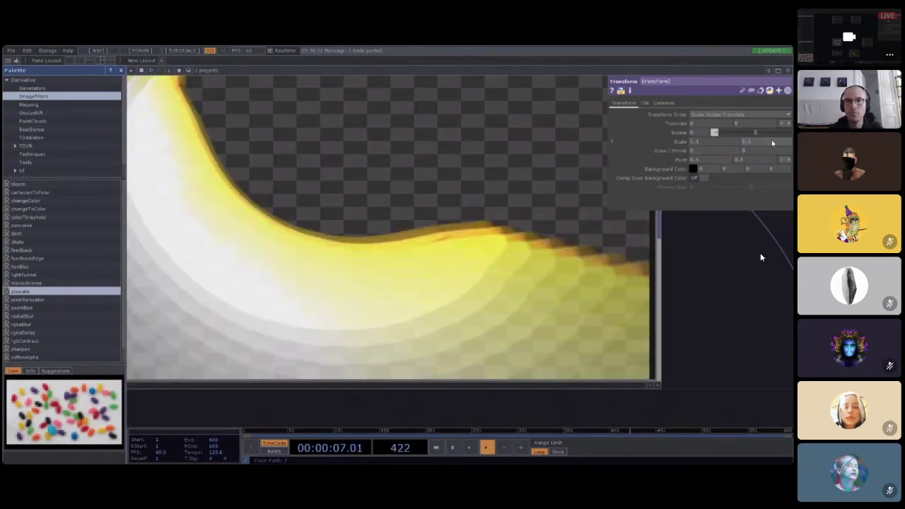
{"action": "scroll", "coordinate": [327, 269], "scroll_direction": "down", "scroll_amount": 5}
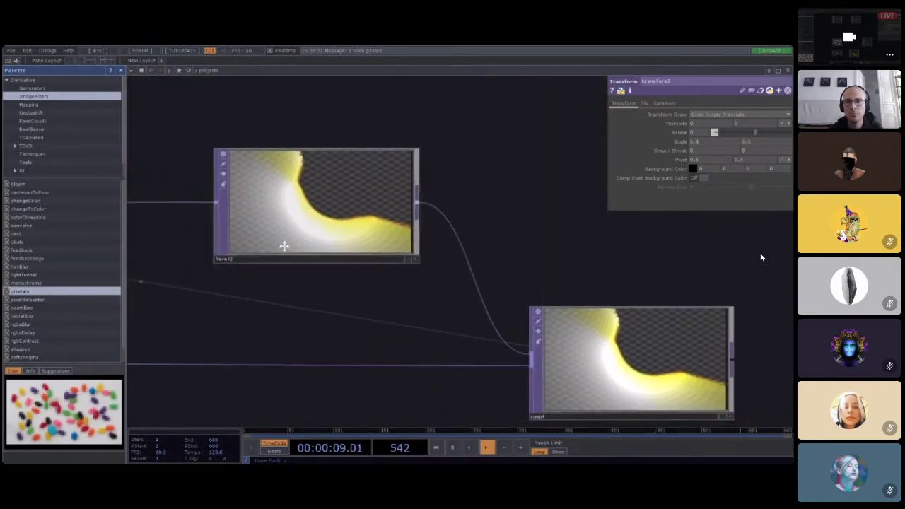
Step: Give the Transform node a slight rotation while watching the feedback trail in the composite
{"action": "scroll", "coordinate": [481, 354], "scroll_direction": "up", "scroll_amount": 5}
{"action": "scroll", "coordinate": [460, 276], "scroll_direction": "down", "scroll_amount": 2}
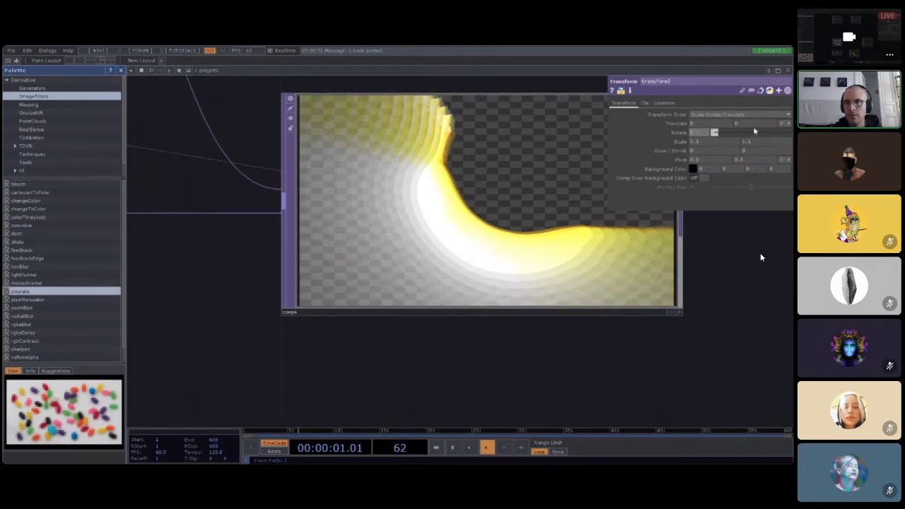
{"action": "mouse_move", "coordinate": [757, 134]}
{"action": "left_mouse_down"}
{"action": "mouse_move", "coordinate": [776, 133]}
{"action": "mouse_move", "coordinate": [752, 128]}
{"action": "mouse_move", "coordinate": [762, 128]}
{"action": "left_mouse_up"}
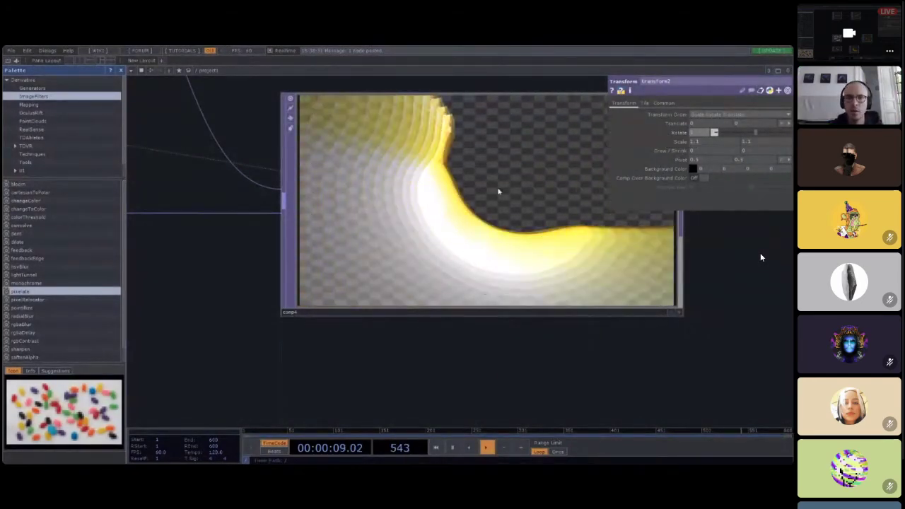
Step: Look through the banana Movie File In node's play and image settings and move the node further away from the Feedback node
{"action": "scroll", "coordinate": [499, 191], "scroll_direction": "down", "scroll_amount": 5}
{"action": "scroll", "coordinate": [500, 226], "scroll_direction": "down", "scroll_amount": 3}
{"action": "left_click_drag", "start_coordinate": [269, 268], "coordinate": [449, 300]}
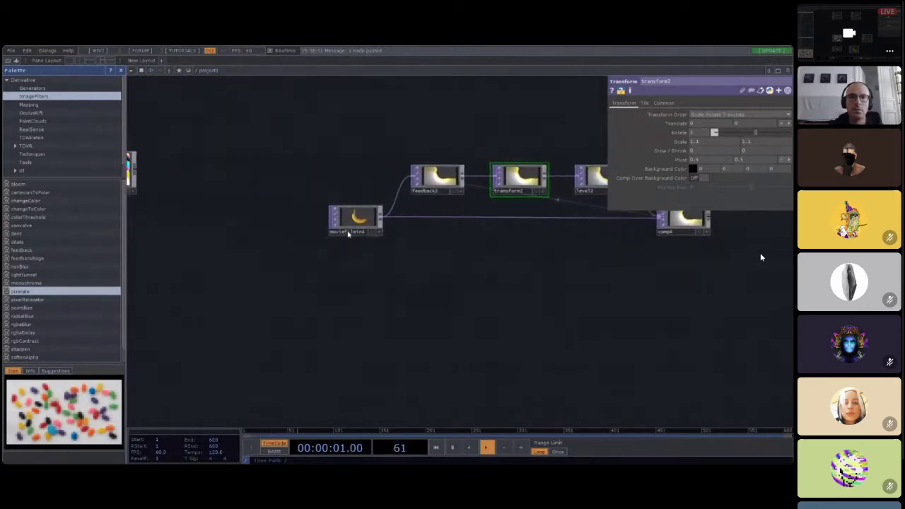
{"action": "scroll", "coordinate": [349, 227], "scroll_direction": "up", "scroll_amount": 2}
{"action": "left_click_drag", "start_coordinate": [204, 300], "coordinate": [357, 324]}
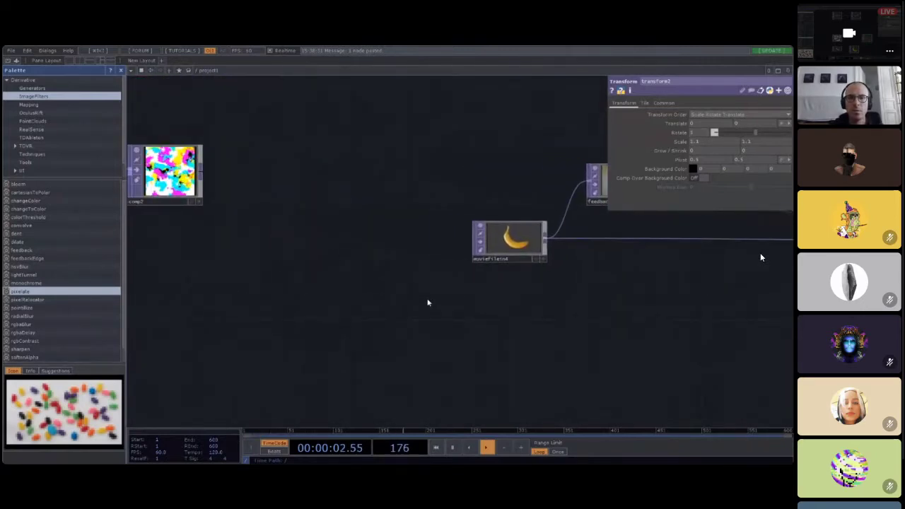
{"action": "scroll", "coordinate": [427, 303], "scroll_direction": "down", "scroll_amount": 2}
{"action": "scroll", "coordinate": [335, 259], "scroll_direction": "up", "scroll_amount": 3}
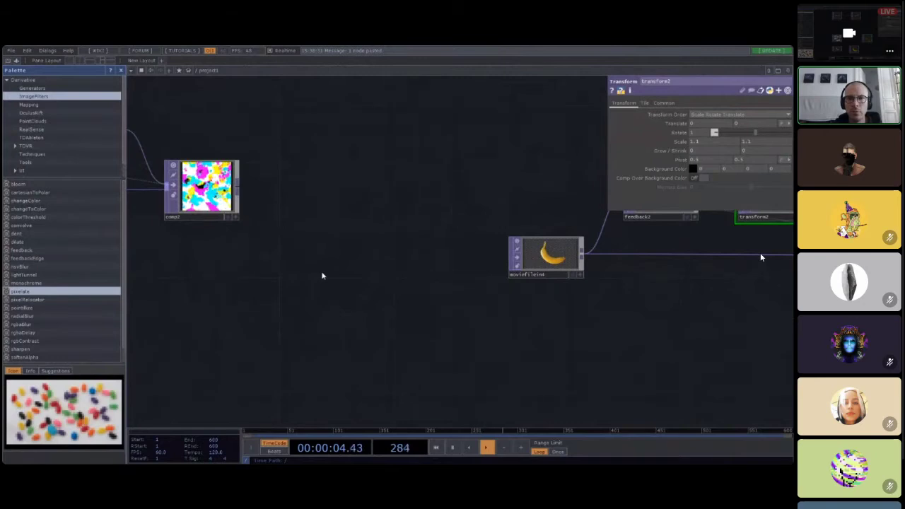
{"action": "left_click", "coordinate": [565, 255]}
{"action": "left_click_drag", "start_coordinate": [653, 319], "coordinate": [493, 326]}
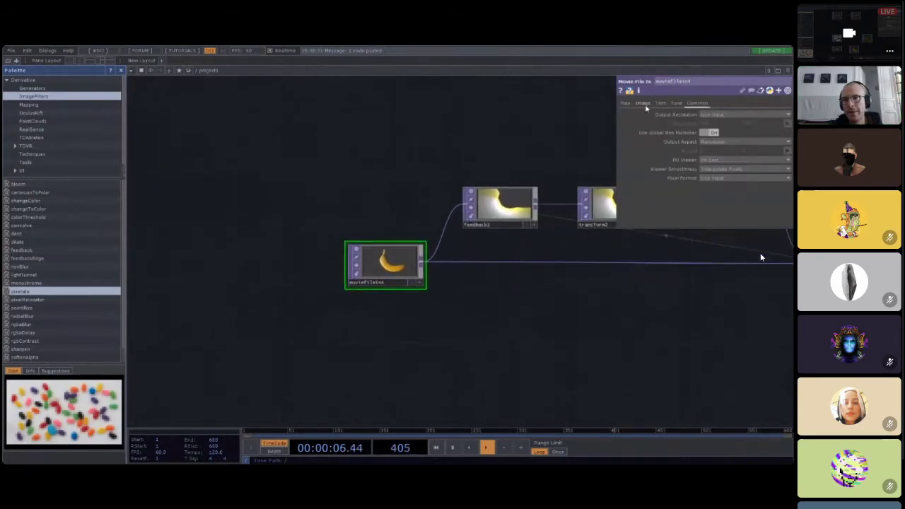
{"action": "left_click", "coordinate": [626, 103]}
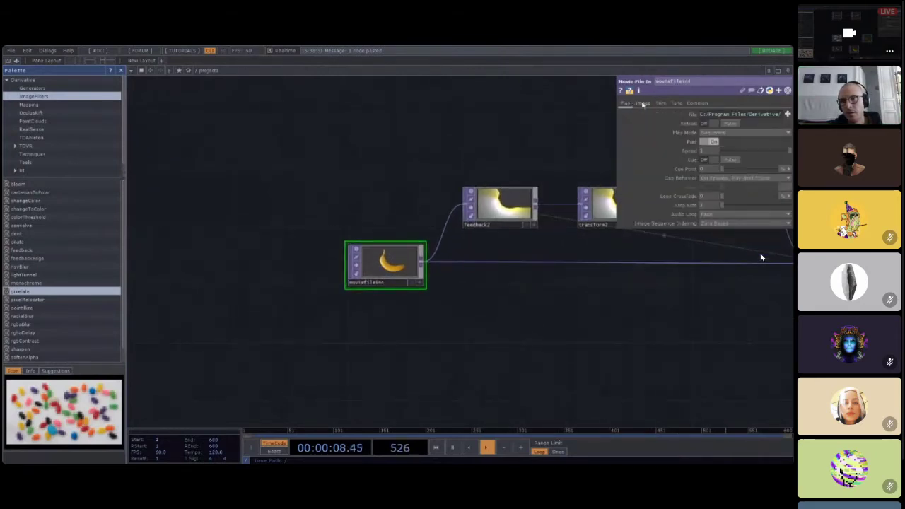
{"action": "left_click", "coordinate": [642, 103]}
{"action": "left_click_drag", "start_coordinate": [379, 267], "coordinate": [206, 266]}
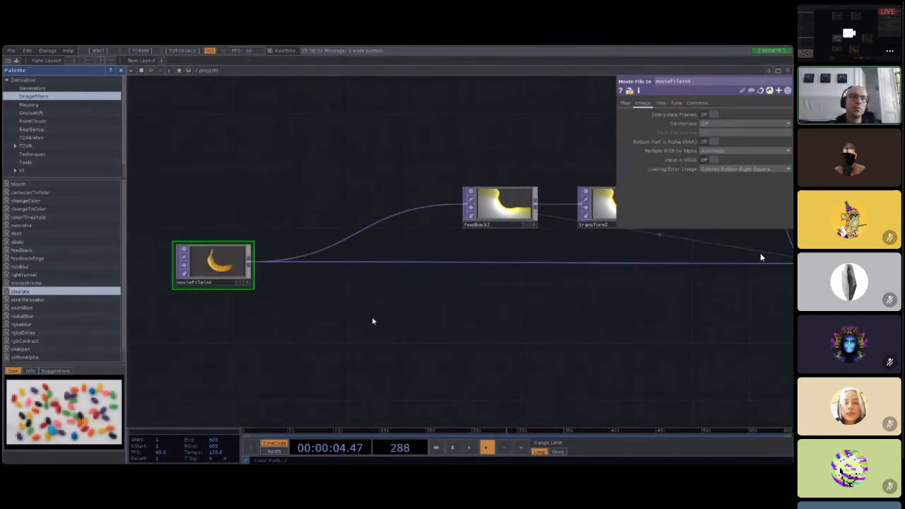
Step: Insert a Transform node directly after the banana Movie File In node, feeding both the Feedback and Composite nodes
{"action": "scroll", "coordinate": [247, 264], "scroll_direction": "up", "scroll_amount": 1}
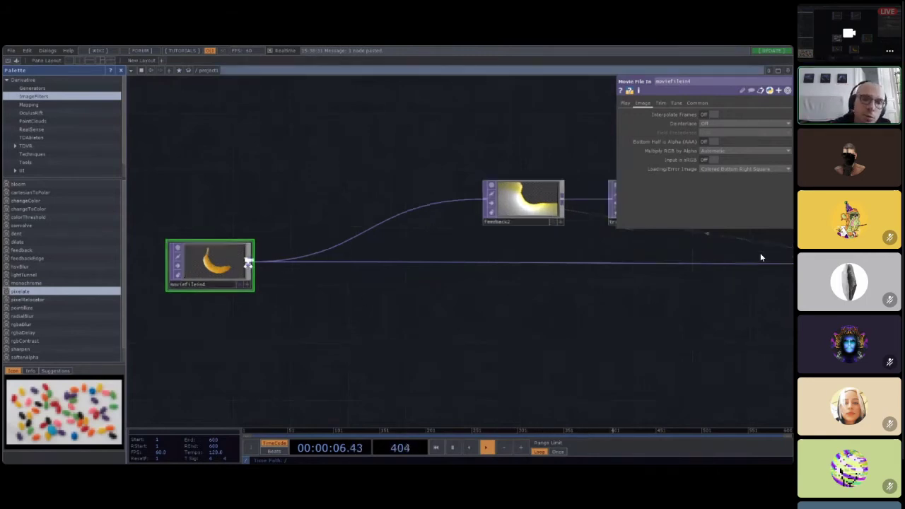
{"action": "scroll", "coordinate": [249, 266], "scroll_direction": "up", "scroll_amount": 5}
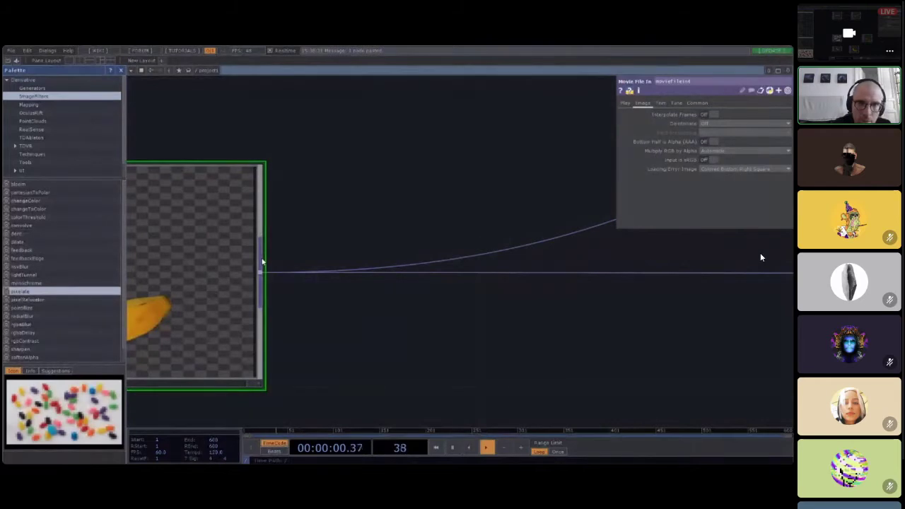
{"action": "right_click", "coordinate": [262, 261]}
{"action": "left_click", "coordinate": [370, 276]}
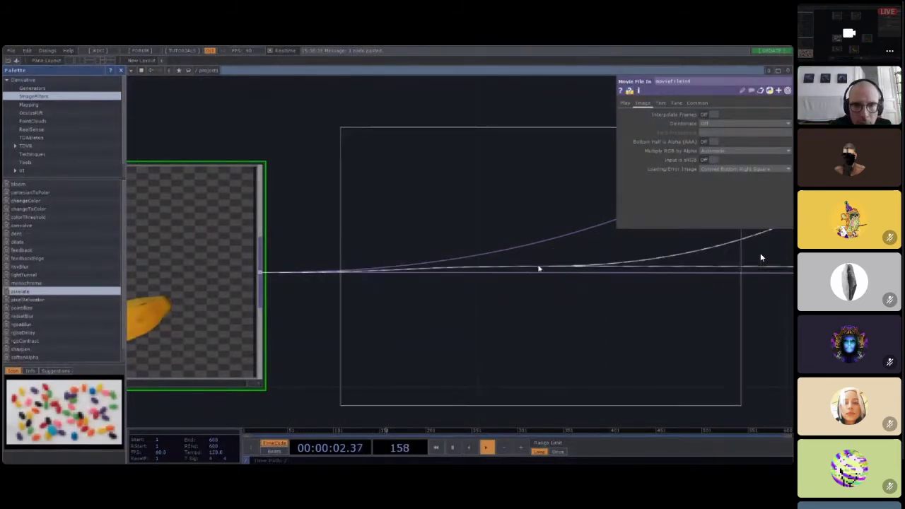
{"action": "left_click", "coordinate": [505, 269]}
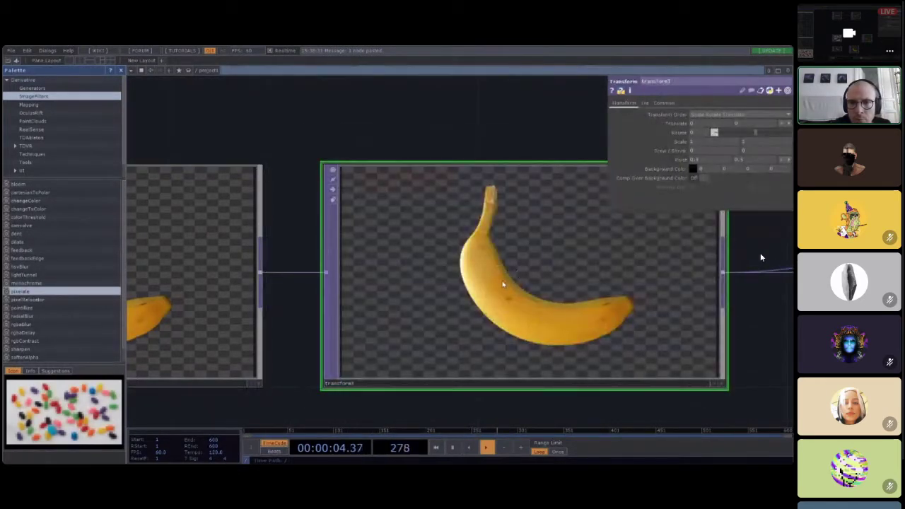
{"action": "scroll", "coordinate": [503, 285], "scroll_direction": "down", "scroll_amount": 6}
{"action": "left_click_drag", "start_coordinate": [545, 365], "coordinate": [362, 375]}
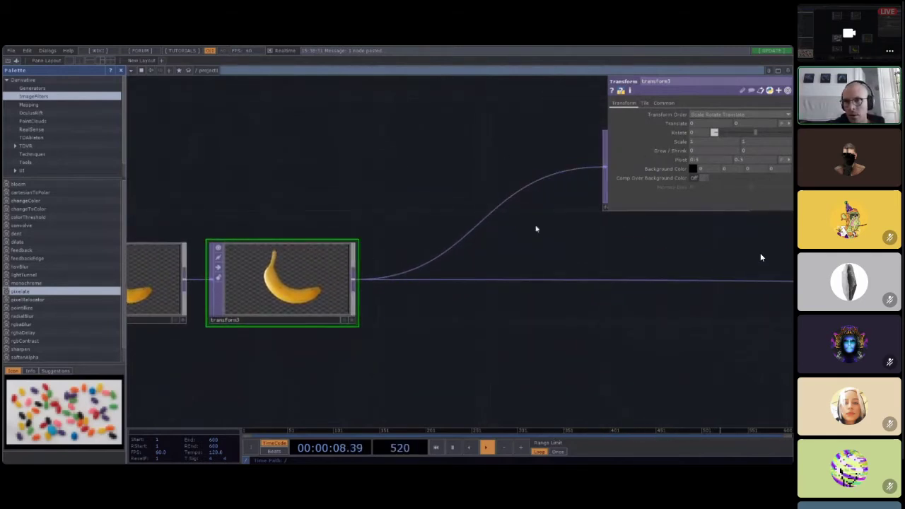
Step: Select the Transform node beside the banana source and save the project
{"action": "left_click_drag", "start_coordinate": [638, 353], "coordinate": [777, 379]}
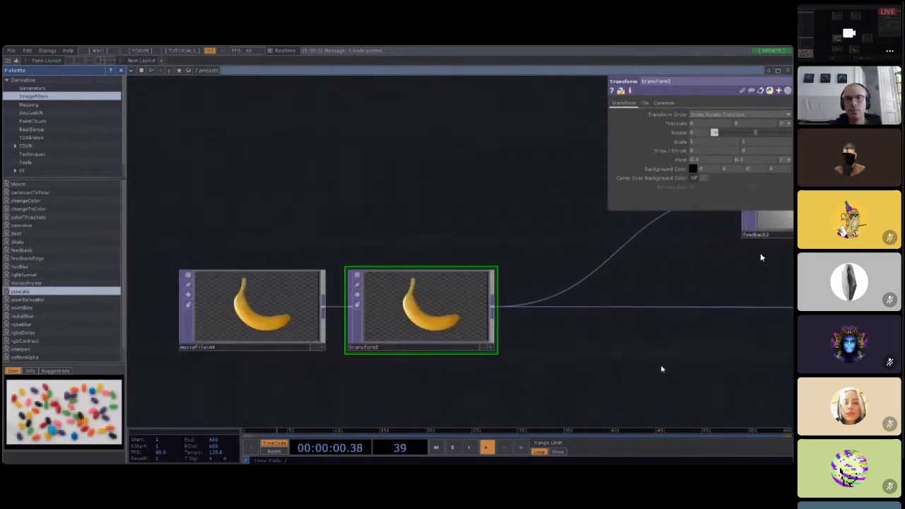
{"action": "left_click_drag", "start_coordinate": [786, 343], "coordinate": [739, 324]}
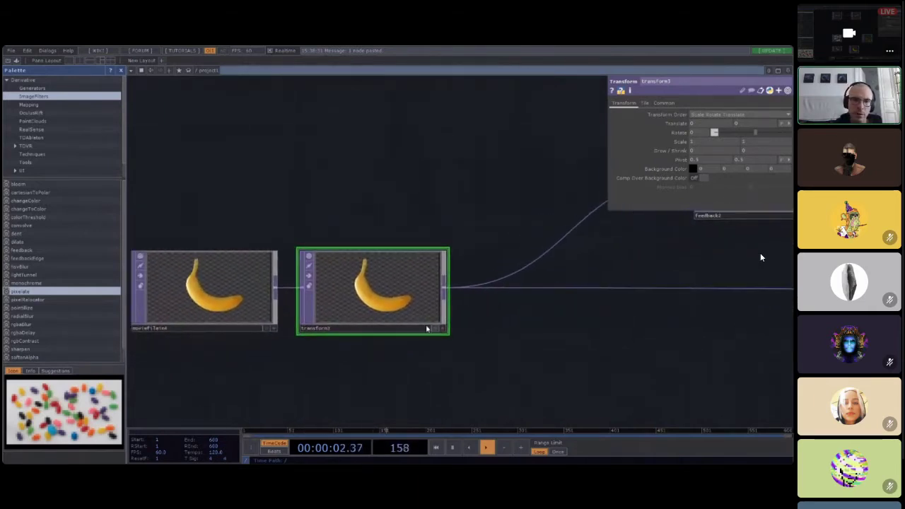
{"action": "left_click_drag", "start_coordinate": [625, 346], "coordinate": [596, 326]}
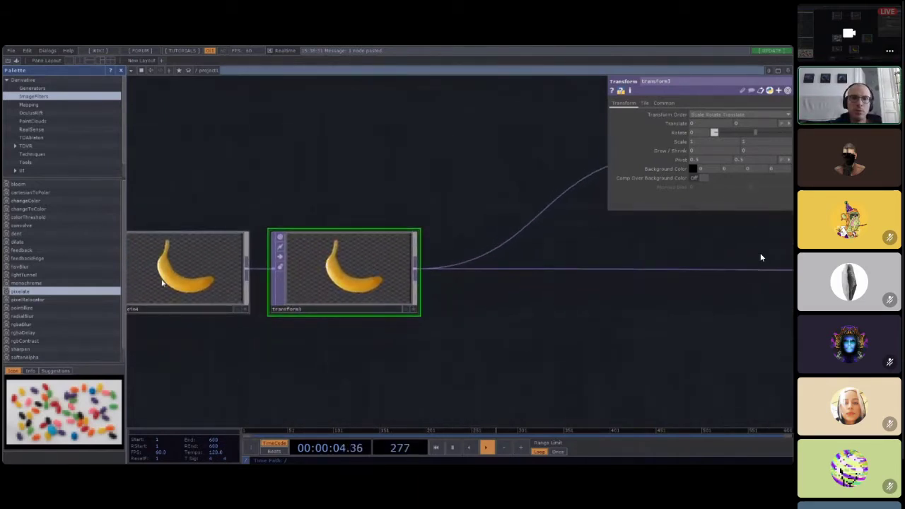
{"action": "left_click", "coordinate": [162, 281]}
{"action": "left_click", "coordinate": [387, 260]}
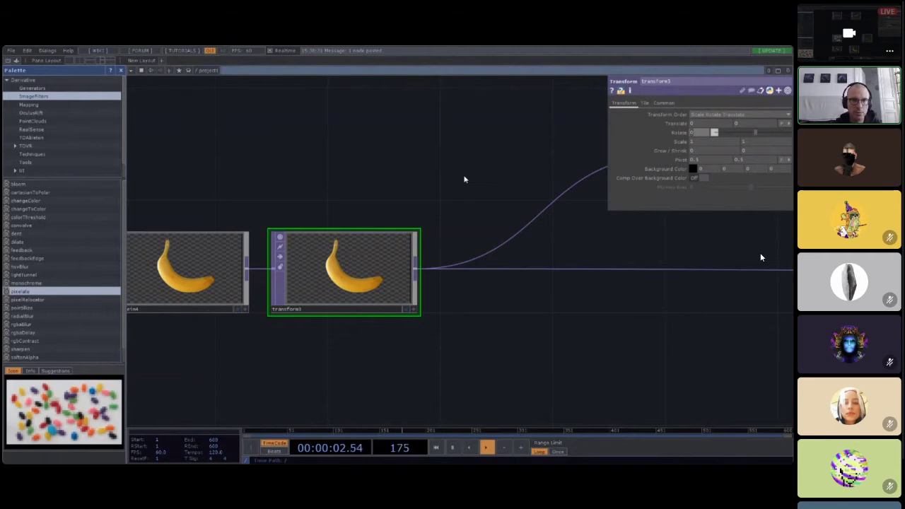
{"action": "key", "text": "ctrl+s"}
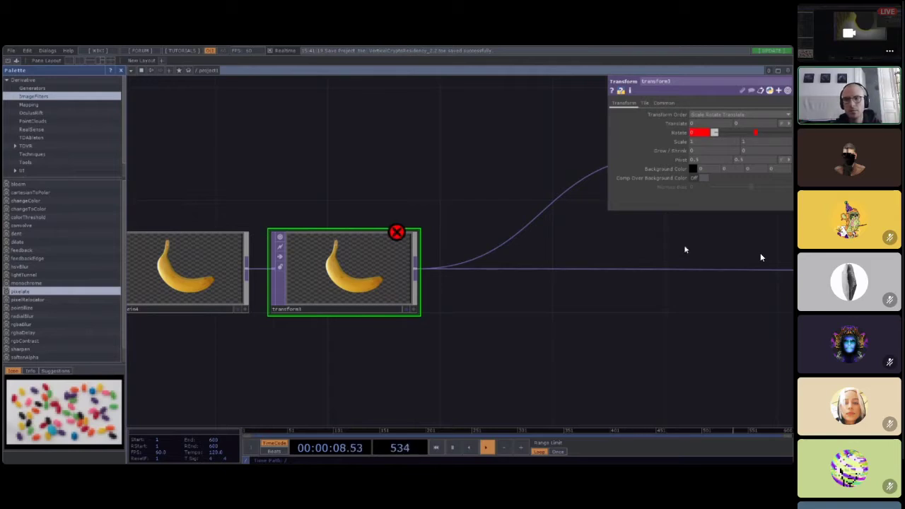
Step: Drive the rotation of the Transform node after the banana source with the expression me.time.seconds
{"action": "left_click", "coordinate": [701, 133]}
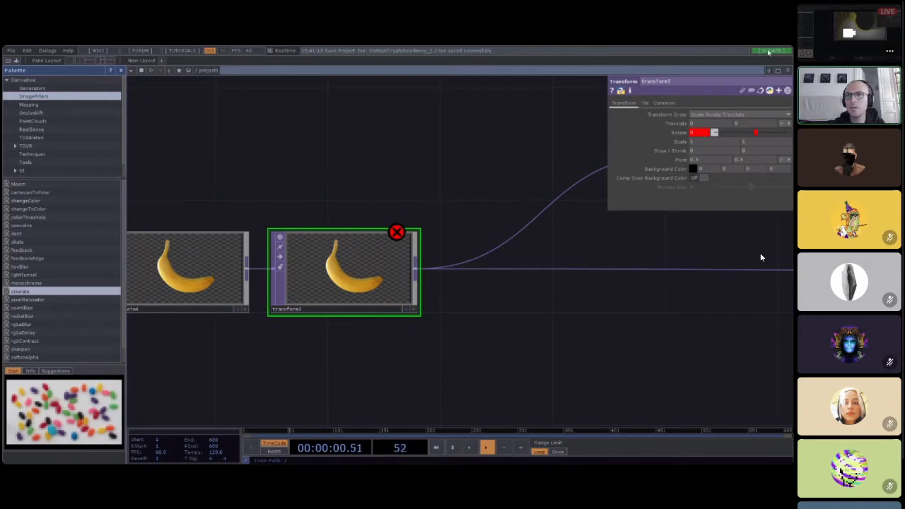
{"action": "left_click", "coordinate": [695, 133]}
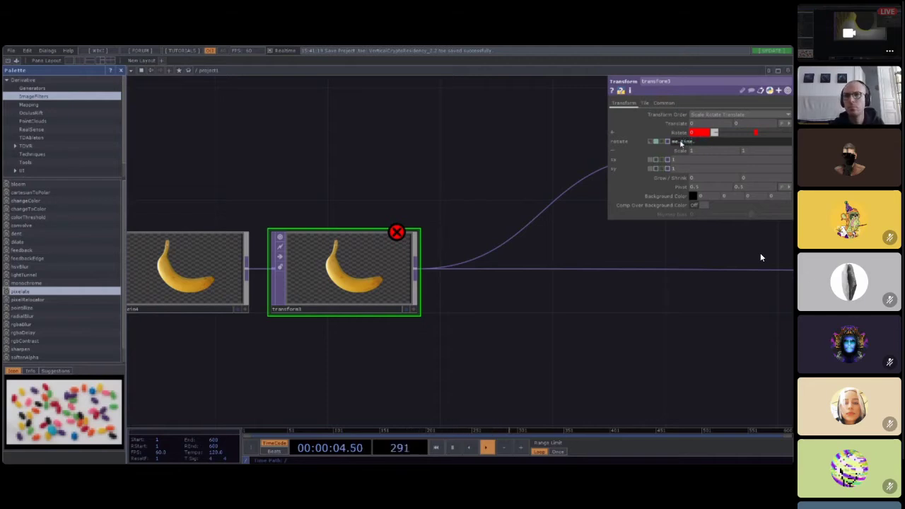
{"action": "type", "text": "conds"}
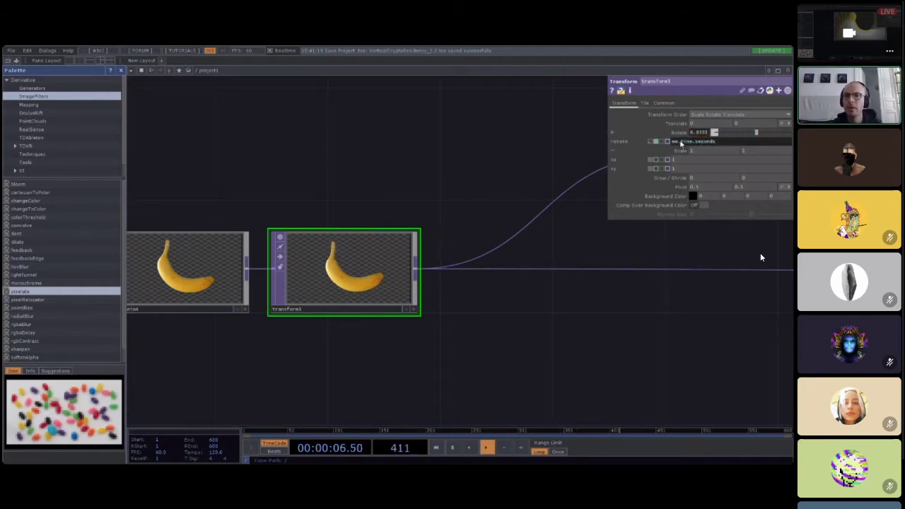
{"action": "scroll", "coordinate": [408, 316], "scroll_direction": "down", "scroll_amount": 3}
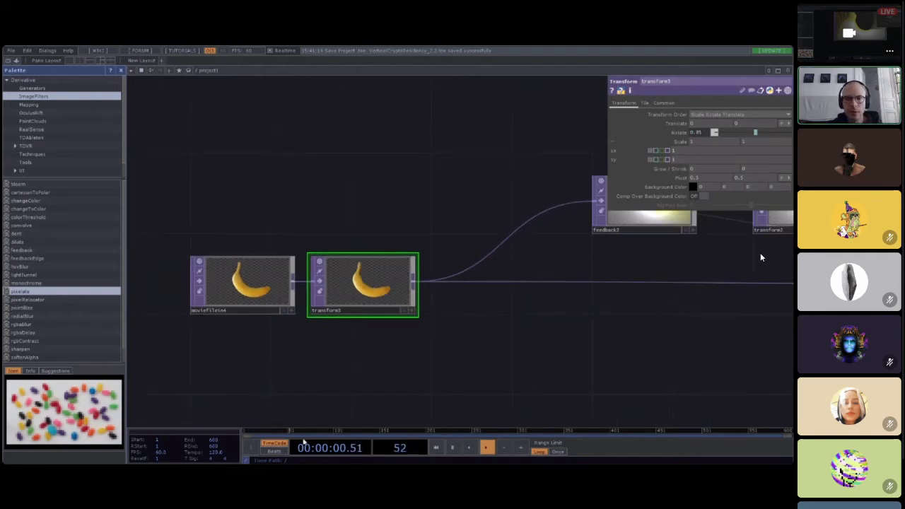
Step: Drive the banana Transform node's rotation with the expression me.time.frame and examine the rotating feedback trail in the composite
{"action": "left_click", "coordinate": [700, 133]}
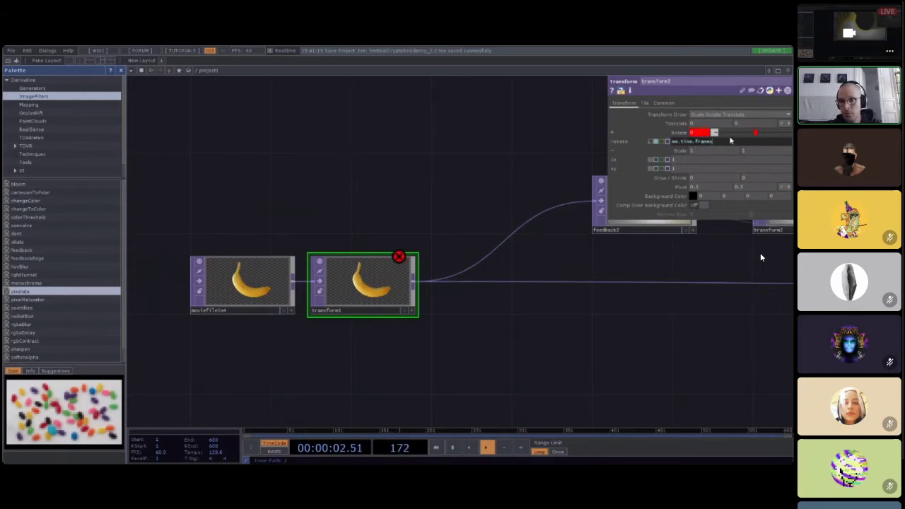
{"action": "left_click", "coordinate": [602, 344]}
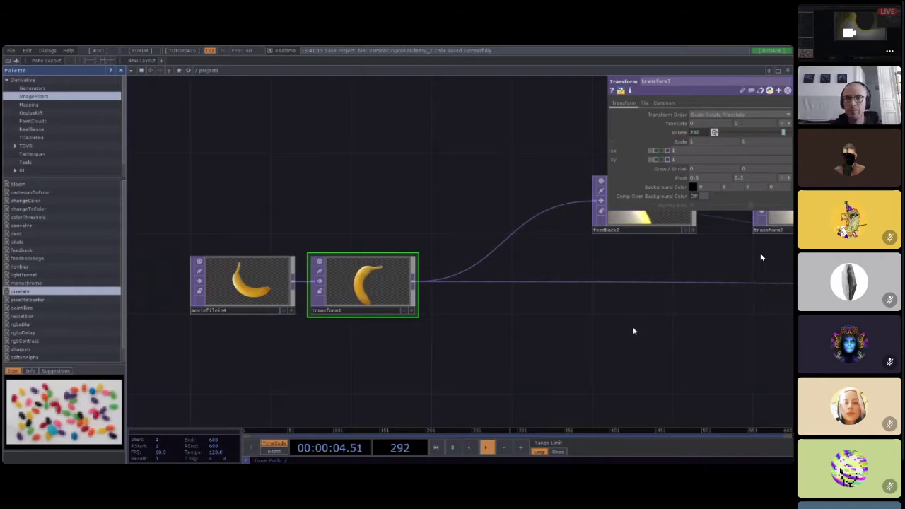
{"action": "scroll", "coordinate": [633, 331], "scroll_direction": "right", "scroll_amount": 10}
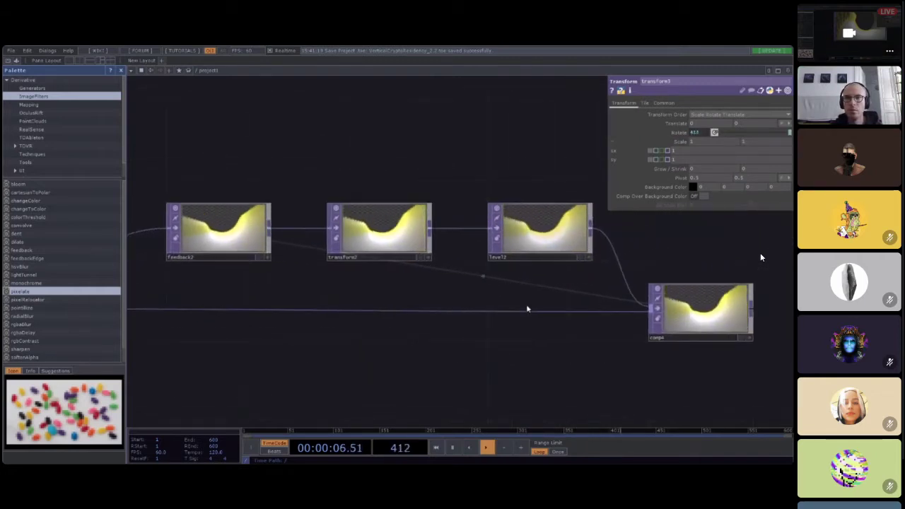
{"action": "scroll", "coordinate": [768, 324], "scroll_direction": "up", "scroll_amount": 5}
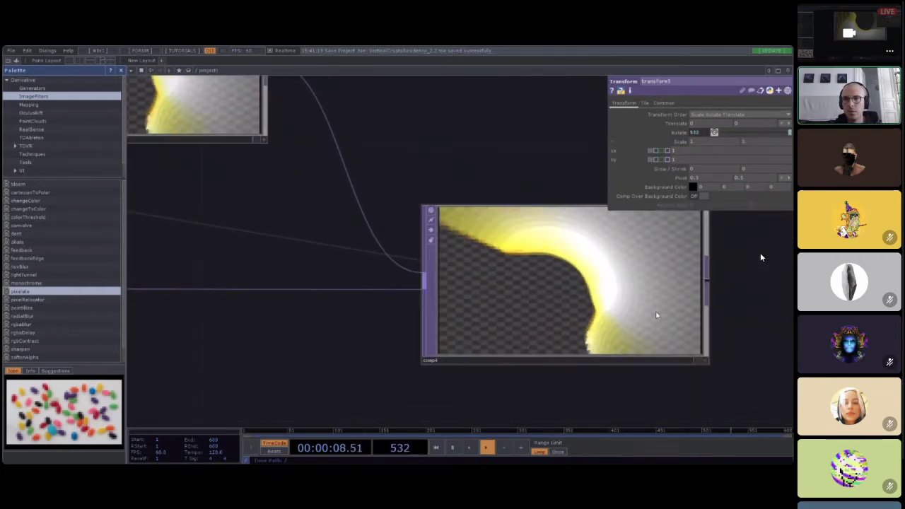
{"action": "scroll", "coordinate": [657, 315], "scroll_direction": "down", "scroll_amount": 3}
{"action": "scroll", "coordinate": [342, 348], "scroll_direction": "left", "scroll_amount": 2}
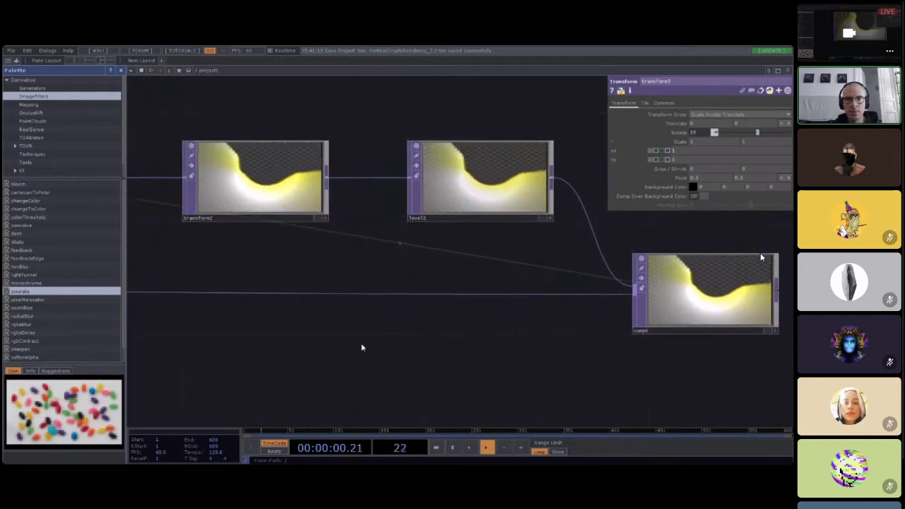
{"action": "left_click", "coordinate": [302, 220]}
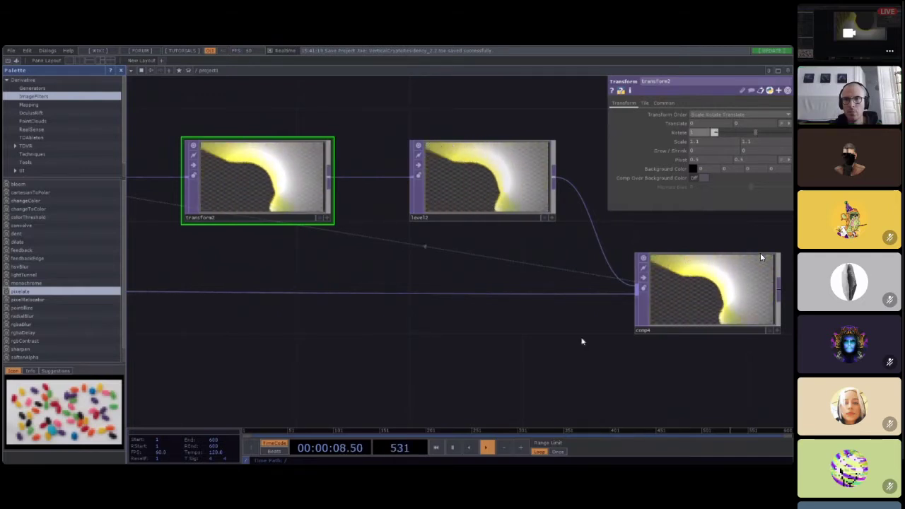
{"action": "left_click_drag", "start_coordinate": [582, 341], "coordinate": [392, 357]}
{"action": "scroll", "coordinate": [512, 317], "scroll_direction": "up", "scroll_amount": 5}
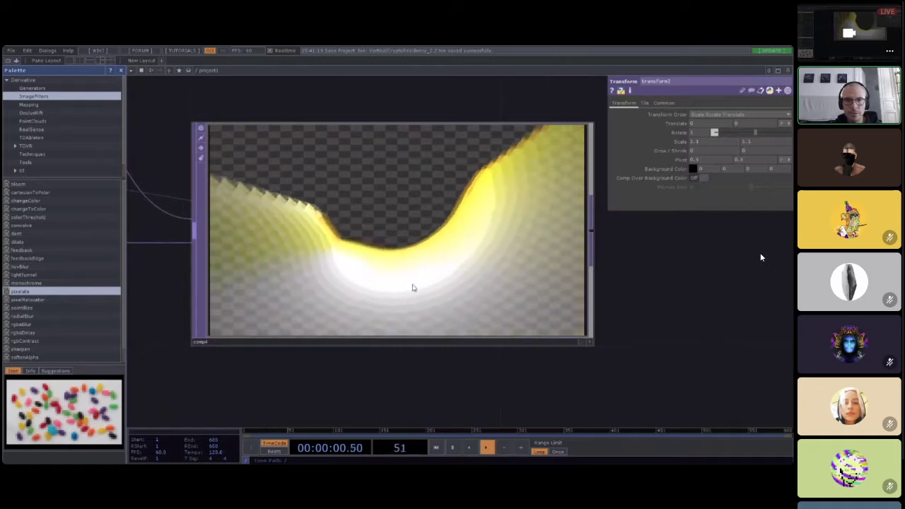
{"action": "scroll", "coordinate": [414, 287], "scroll_direction": "down", "scroll_amount": 5}
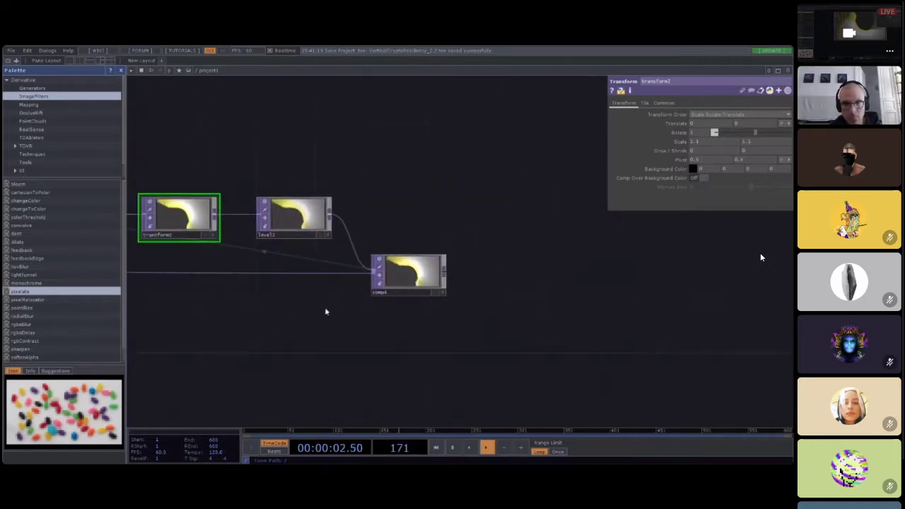
Step: Move the Feedback node and its following Transform node back, and insert an HSV Adjust node between Transform and Level
{"action": "left_click_drag", "start_coordinate": [326, 312], "coordinate": [481, 300]}
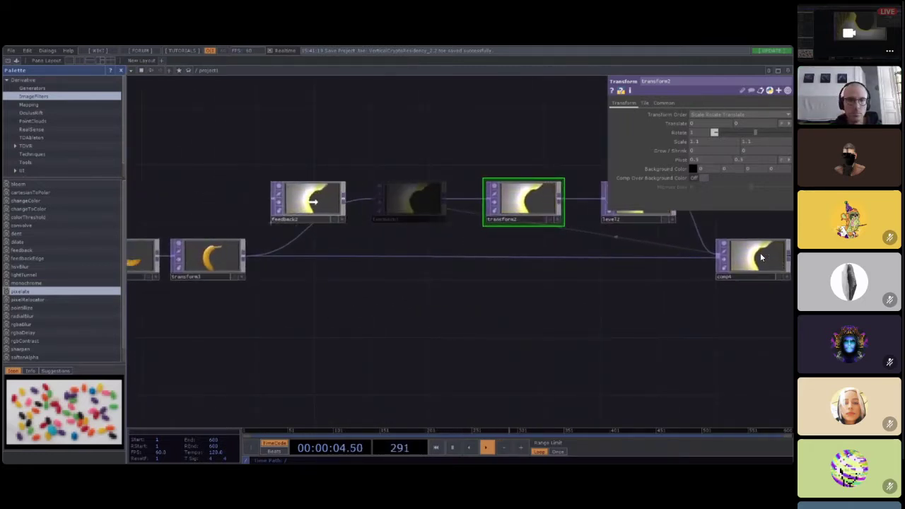
{"action": "left_click_drag", "start_coordinate": [313, 202], "coordinate": [299, 202]}
{"action": "left_click_drag", "start_coordinate": [531, 196], "coordinate": [417, 196]}
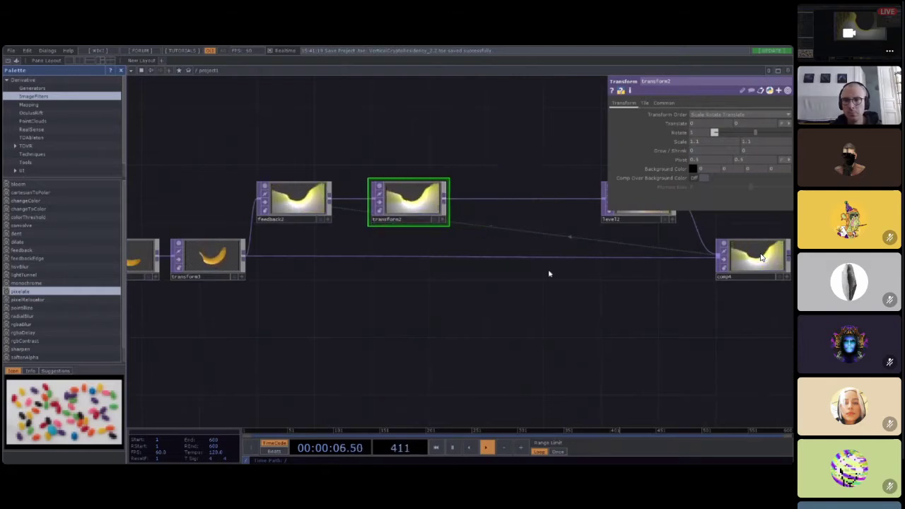
{"action": "scroll", "coordinate": [554, 348], "scroll_direction": "right", "scroll_amount": 5}
{"action": "right_click", "coordinate": [439, 201]}
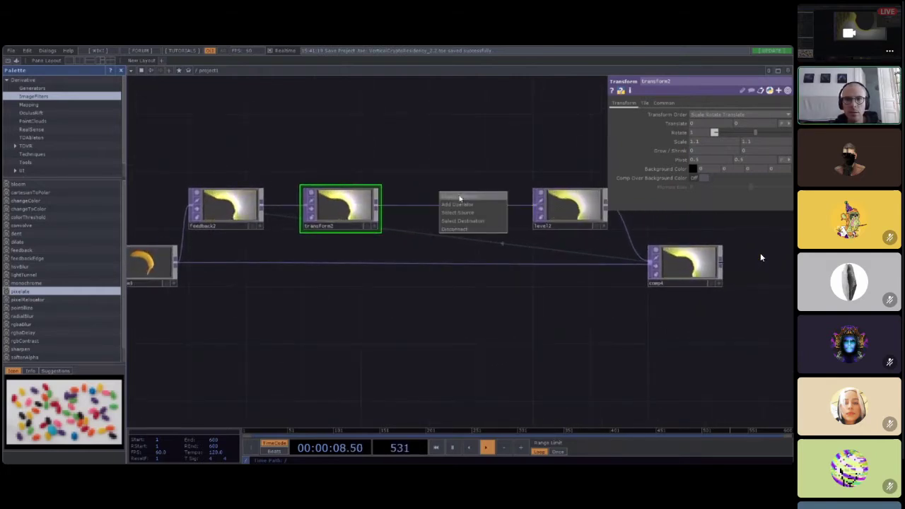
{"action": "left_click", "coordinate": [457, 204]}
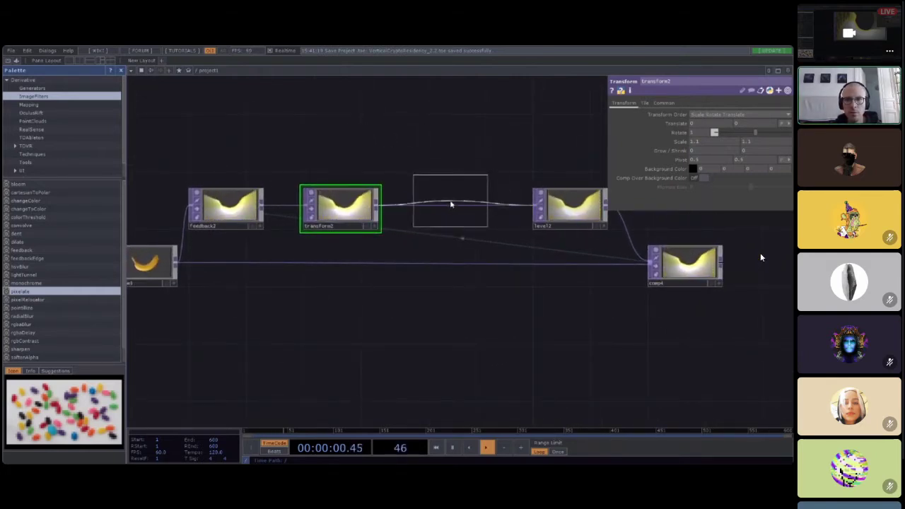
{"action": "left_click", "coordinate": [451, 204]}
Step: Increase the HSV Adjust node's hue offset slightly while watching the feedback colours in the composite
{"action": "left_click_drag", "start_coordinate": [692, 287], "coordinate": [488, 290]}
{"action": "scroll", "coordinate": [488, 290], "scroll_direction": "up", "scroll_amount": 3}
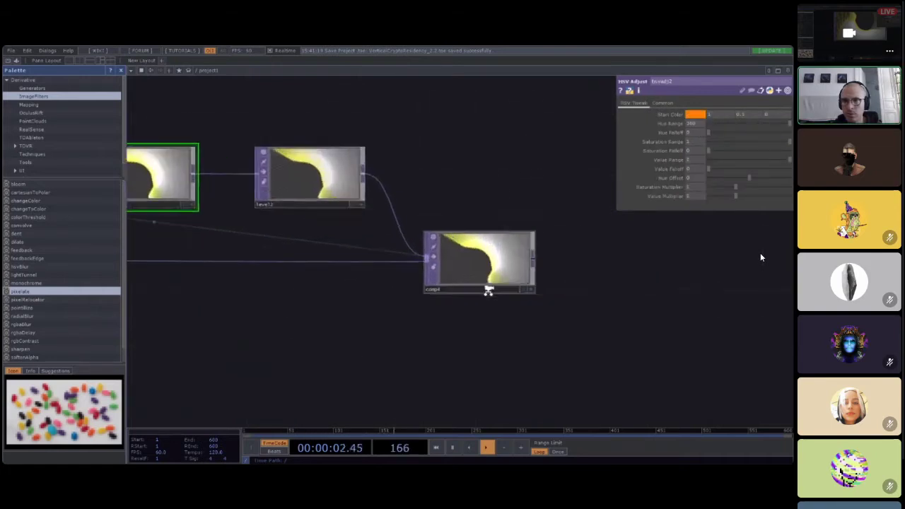
{"action": "scroll", "coordinate": [488, 290], "scroll_direction": "up", "scroll_amount": 3}
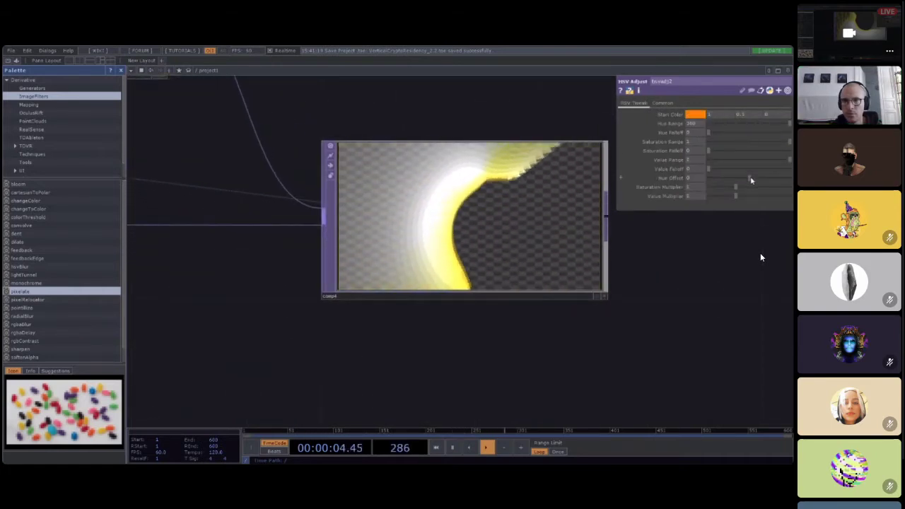
{"action": "left_click_drag", "start_coordinate": [751, 179], "coordinate": [755, 180]}
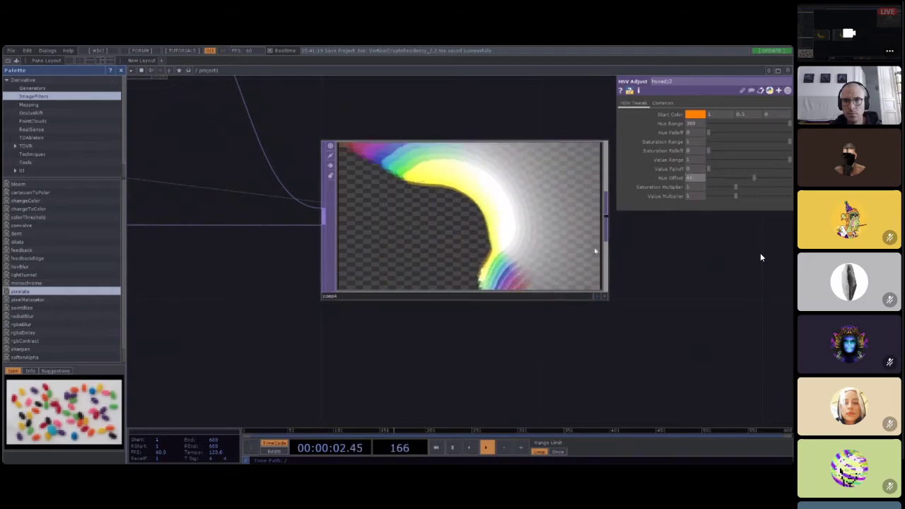
Step: Examine the colour-shifted feedback trail in the composite and the nodes that make up the feedback loop
{"action": "scroll", "coordinate": [570, 240], "scroll_direction": "up", "scroll_amount": 3}
{"action": "scroll", "coordinate": [570, 241], "scroll_direction": "down", "scroll_amount": 8}
{"action": "left_click_drag", "start_coordinate": [363, 284], "coordinate": [435, 285]}
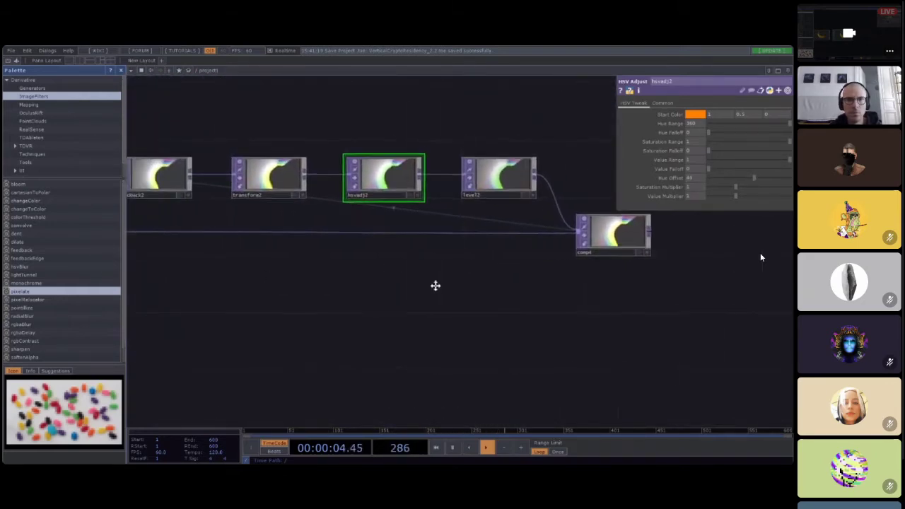
{"action": "scroll", "coordinate": [628, 273], "scroll_direction": "up", "scroll_amount": 6}
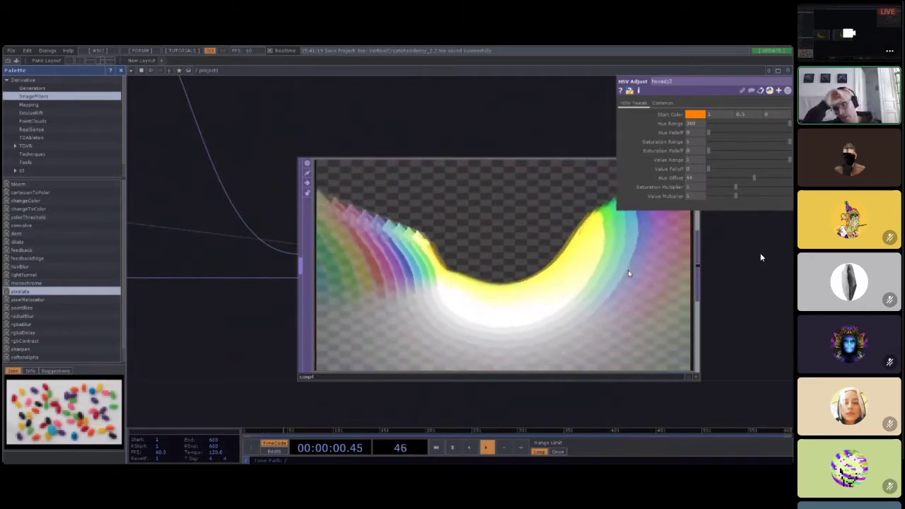
{"action": "scroll", "coordinate": [508, 281], "scroll_direction": "down", "scroll_amount": 6}
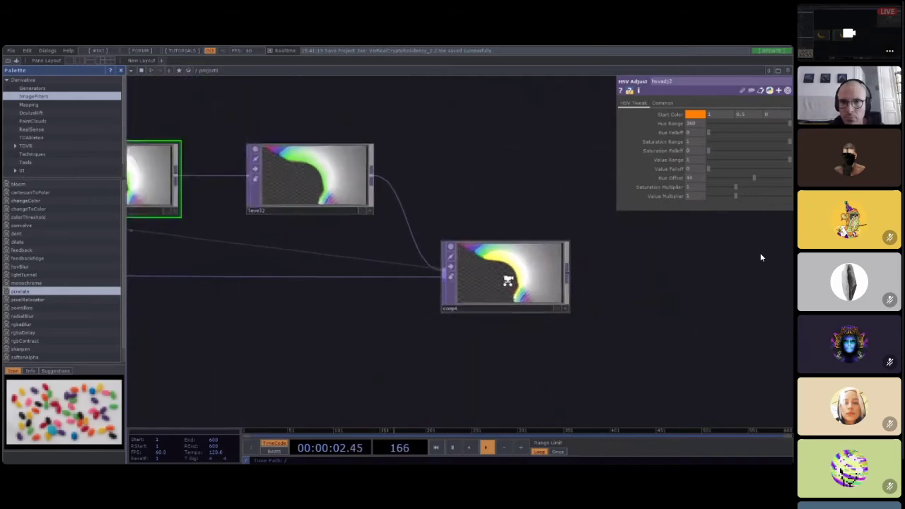
{"action": "scroll", "coordinate": [508, 281], "scroll_direction": "down", "scroll_amount": 2}
{"action": "left_click_drag", "start_coordinate": [396, 350], "coordinate": [576, 350]}
{"action": "left_click_drag", "start_coordinate": [236, 348], "coordinate": [310, 344]}
{"action": "left_click_drag", "start_coordinate": [533, 348], "coordinate": [229, 343]}
{"action": "scroll", "coordinate": [493, 286], "scroll_direction": "up", "scroll_amount": 7}
{"action": "scroll", "coordinate": [332, 262], "scroll_direction": "up", "scroll_amount": 2}
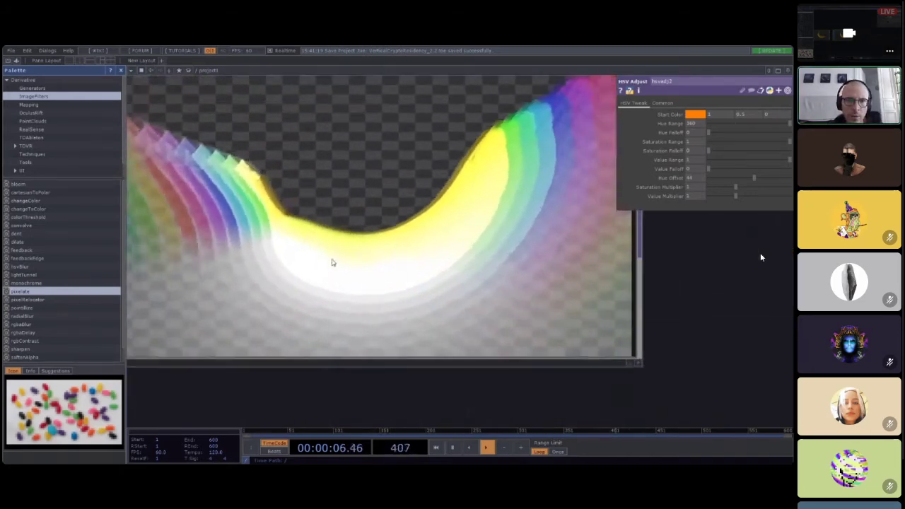
{"action": "scroll", "coordinate": [333, 263], "scroll_direction": "down", "scroll_amount": 8}
{"action": "scroll", "coordinate": [384, 313], "scroll_direction": "up", "scroll_amount": 3}
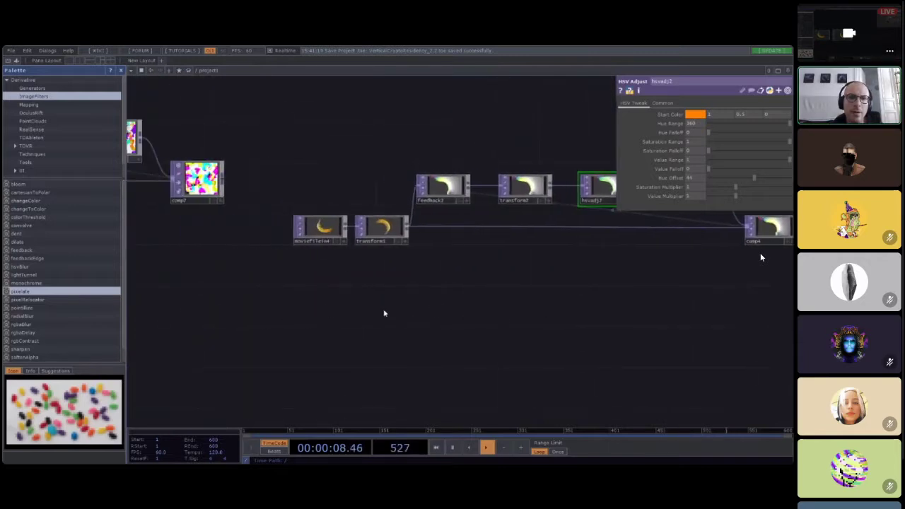
Step: Delete the Transform node after the banana source and load a video file into the Movie File In node instead
{"action": "left_click_drag", "start_coordinate": [502, 288], "coordinate": [495, 287]}
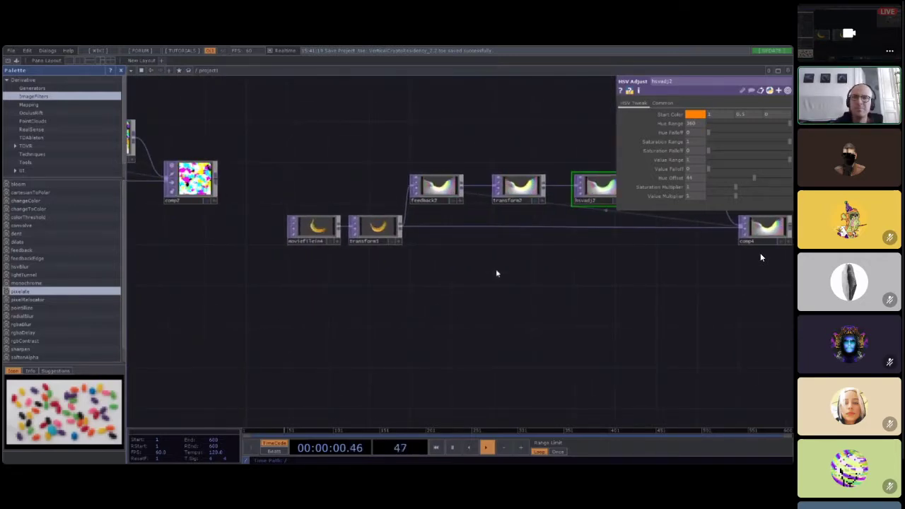
{"action": "left_click", "coordinate": [379, 227]}
{"action": "key", "text": "Delete"}
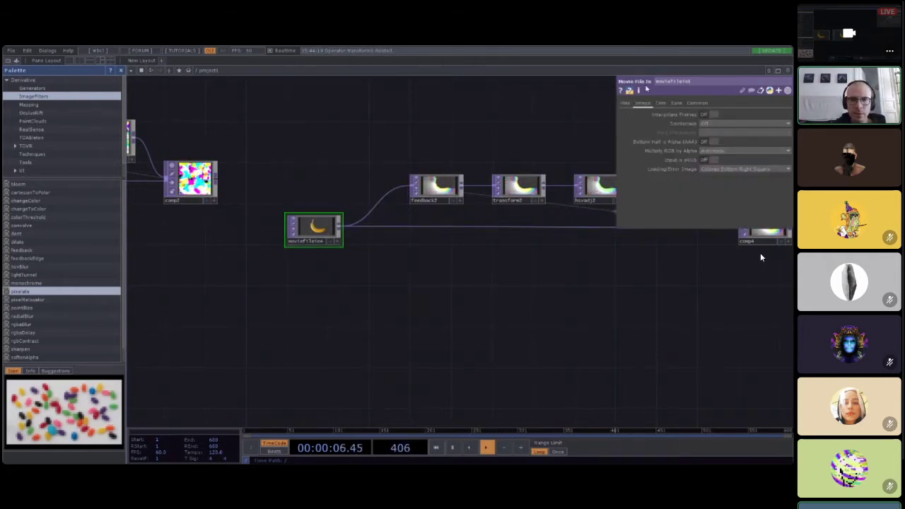
{"action": "left_click", "coordinate": [625, 103]}
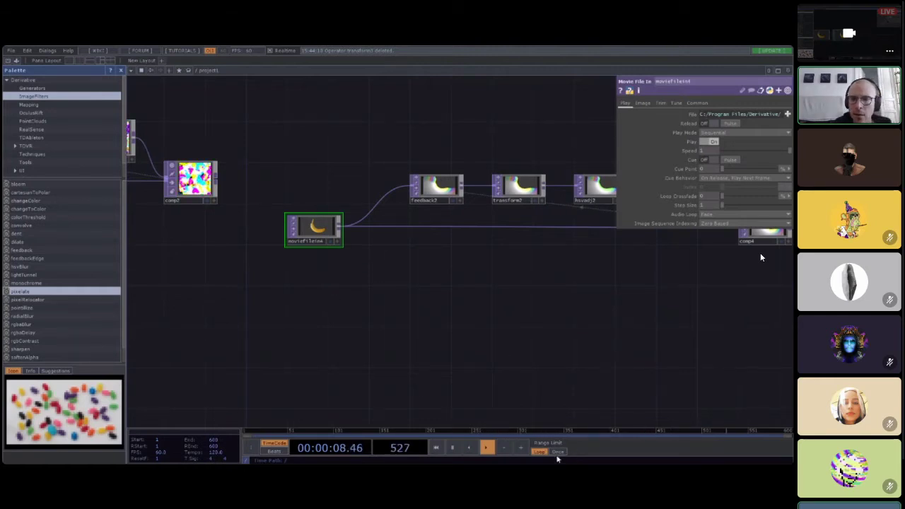
{"action": "left_click_drag", "start_coordinate": [575, 313], "coordinate": [442, 325]}
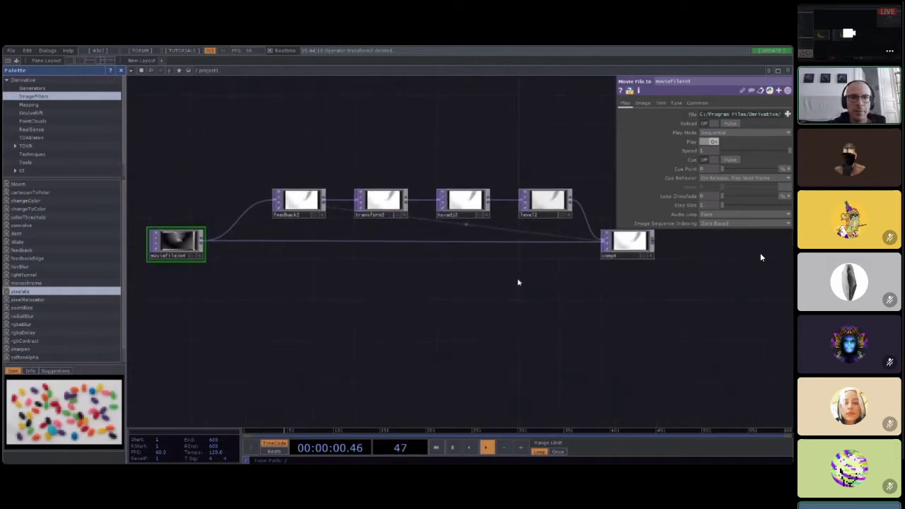
Step: Delete the HSV Adjust node from the feedback loop and examine the moving video's trail in the composite
{"action": "scroll", "coordinate": [519, 281], "scroll_direction": "up", "scroll_amount": 3}
{"action": "scroll", "coordinate": [517, 280], "scroll_direction": "up", "scroll_amount": 1}
{"action": "left_click_drag", "start_coordinate": [465, 295], "coordinate": [434, 384]}
{"action": "scroll", "coordinate": [391, 227], "scroll_direction": "up", "scroll_amount": 5}
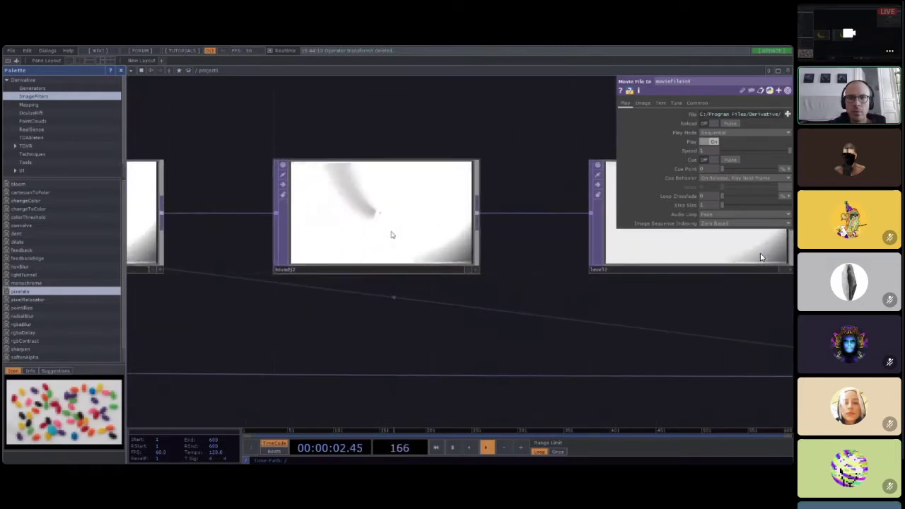
{"action": "left_click", "coordinate": [396, 225]}
{"action": "key", "text": "Delete"}
{"action": "scroll", "coordinate": [398, 223], "scroll_direction": "down", "scroll_amount": 5}
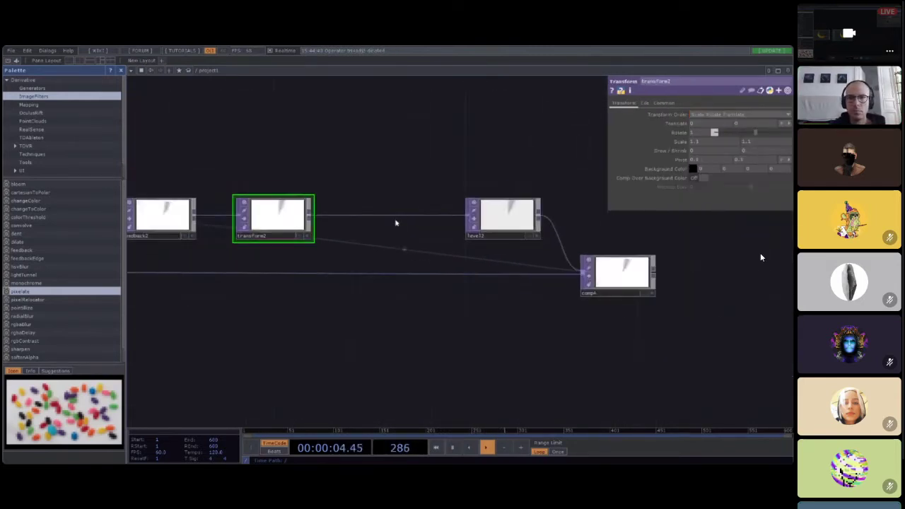
{"action": "scroll", "coordinate": [541, 329], "scroll_direction": "up", "scroll_amount": 6}
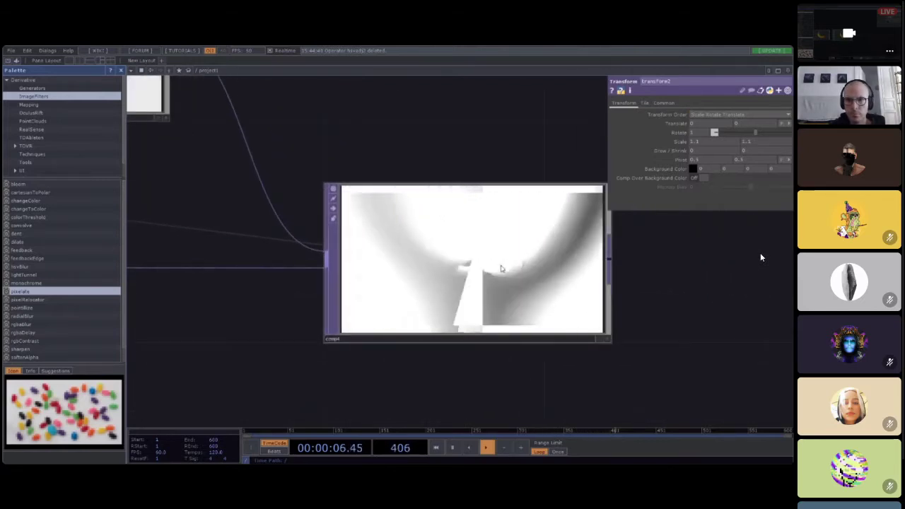
{"action": "scroll", "coordinate": [541, 329], "scroll_direction": "down", "scroll_amount": 3}
{"action": "scroll", "coordinate": [501, 264], "scroll_direction": "up", "scroll_amount": 3}
{"action": "scroll", "coordinate": [500, 265], "scroll_direction": "down", "scroll_amount": 5}
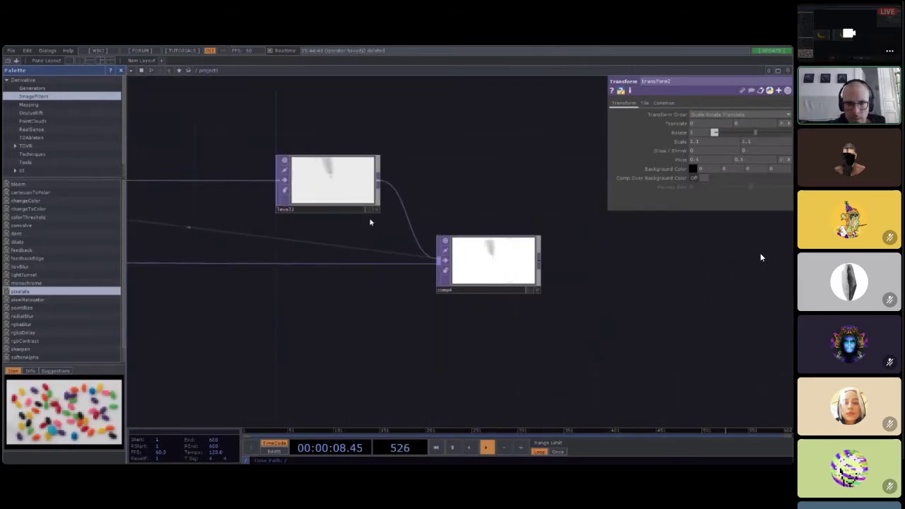
Step: Lower the Level node's opacity to 0.482 and check the shorter feedback trail in the composite
{"action": "left_click", "coordinate": [339, 185]}
{"action": "left_click_drag", "start_coordinate": [781, 123], "coordinate": [749, 123]}
{"action": "scroll", "coordinate": [486, 262], "scroll_direction": "up", "scroll_amount": 6}
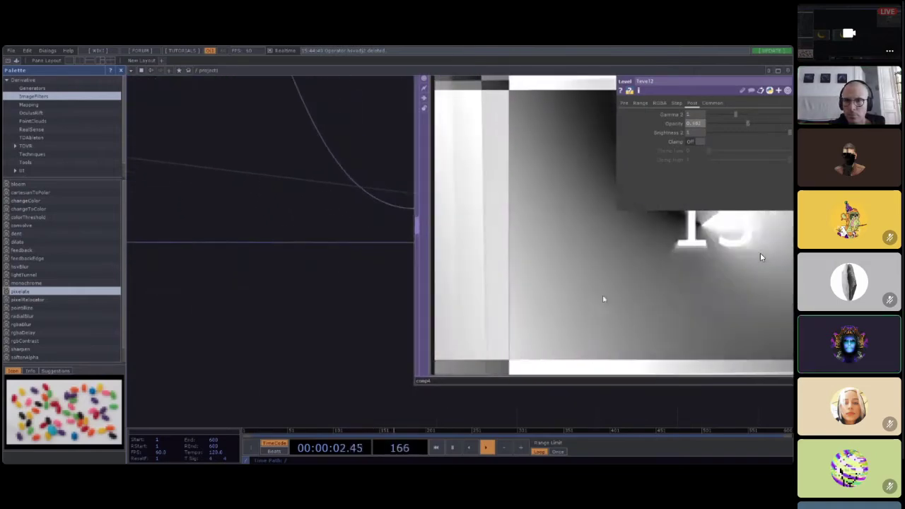
{"action": "left_click_drag", "start_coordinate": [337, 305], "coordinate": [153, 330]}
{"action": "scroll", "coordinate": [382, 292], "scroll_direction": "down", "scroll_amount": 2}
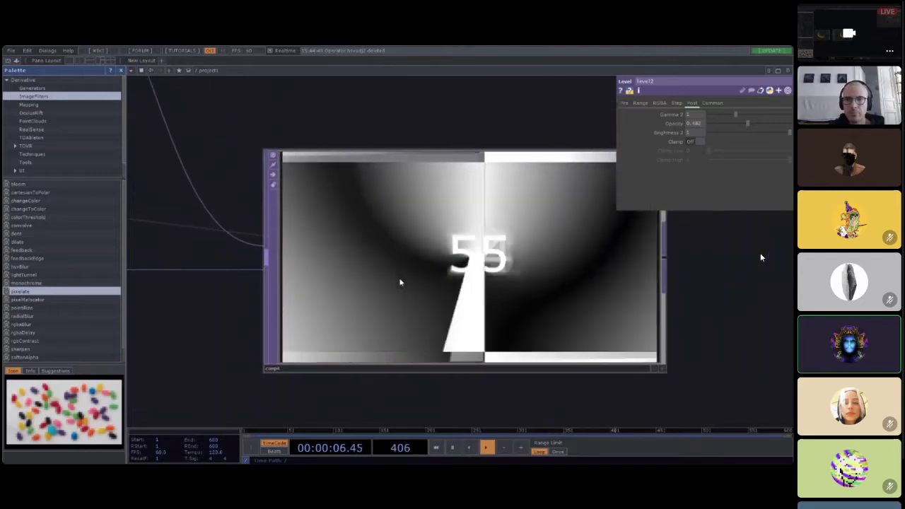
Step: Review the feedback network from the movie source onward, including the Movie File In node's playback parameters
{"action": "scroll", "coordinate": [400, 282], "scroll_direction": "down", "scroll_amount": 8}
{"action": "left_click_drag", "start_coordinate": [379, 335], "coordinate": [462, 325]}
{"action": "left_click_drag", "start_coordinate": [249, 348], "coordinate": [448, 324]}
{"action": "left_click_drag", "start_coordinate": [307, 329], "coordinate": [415, 326]}
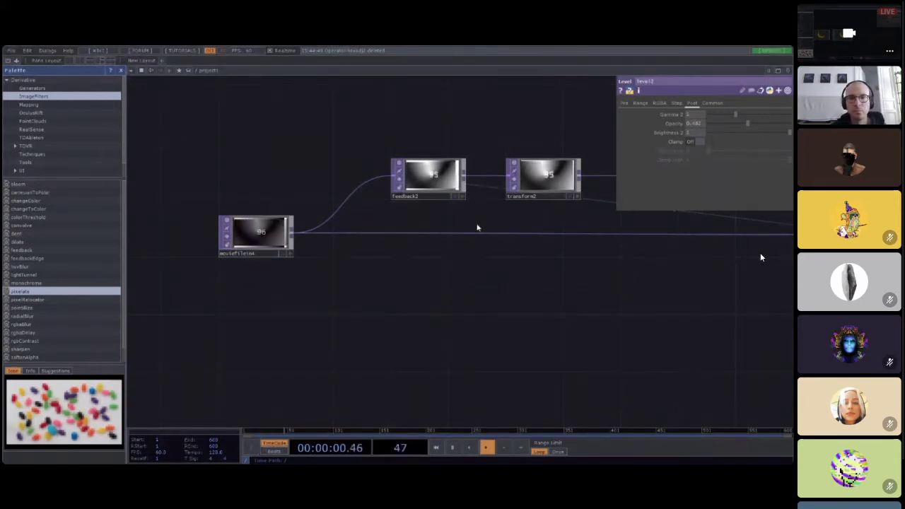
{"action": "left_click_drag", "start_coordinate": [540, 329], "coordinate": [462, 338]}
{"action": "left_click", "coordinate": [179, 242]}
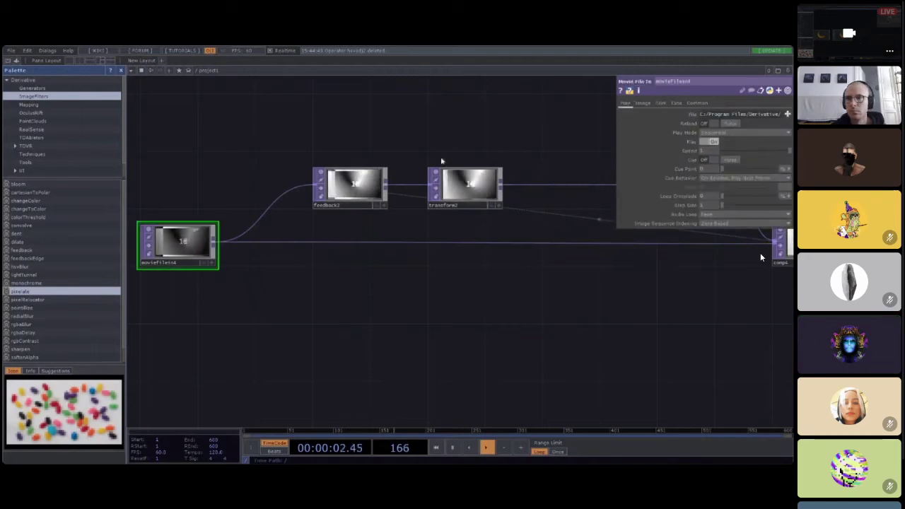
{"action": "left_click_drag", "start_coordinate": [515, 297], "coordinate": [644, 312]}
{"action": "left_click_drag", "start_coordinate": [348, 308], "coordinate": [476, 300]}
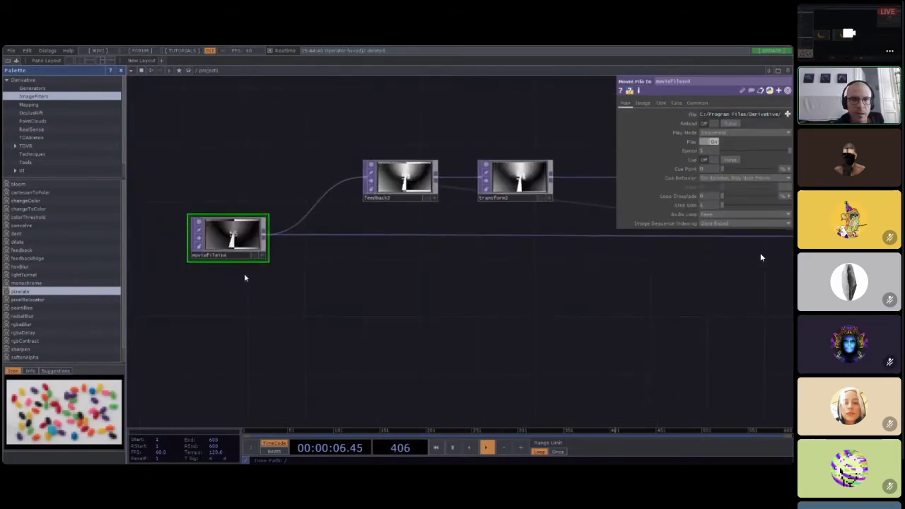
{"action": "left_click_drag", "start_coordinate": [539, 340], "coordinate": [437, 362]}
{"action": "left_click_drag", "start_coordinate": [424, 292], "coordinate": [611, 336]}
{"action": "left_click_drag", "start_coordinate": [470, 378], "coordinate": [487, 275]}
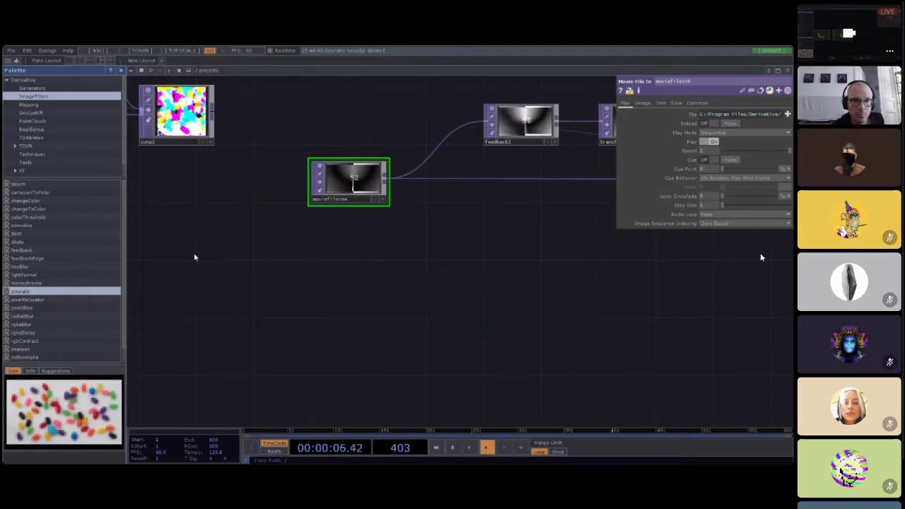
Step: Add a Constant node below the movie source and drive its red colour channel with me.time.frame
{"action": "left_click", "coordinate": [354, 290]}
{"action": "scroll", "coordinate": [350, 291], "scroll_direction": "up", "scroll_amount": 3}
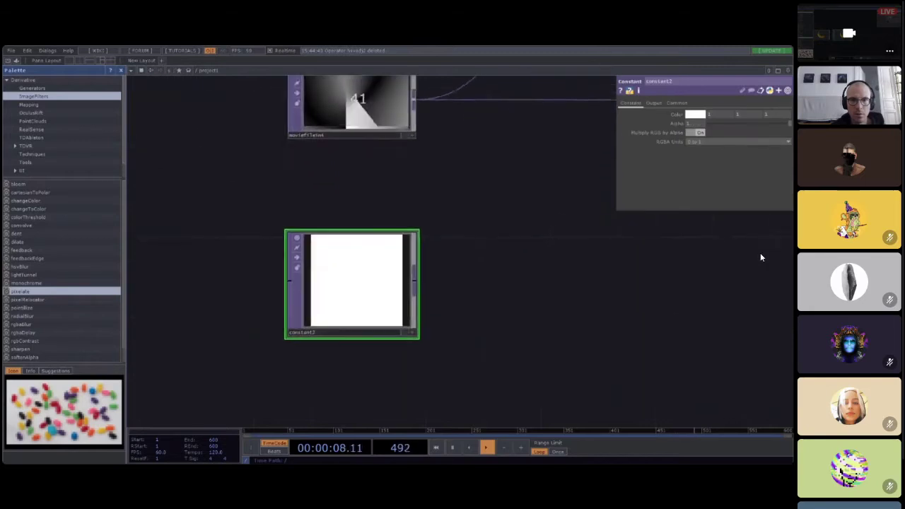
{"action": "left_click", "coordinate": [623, 115]}
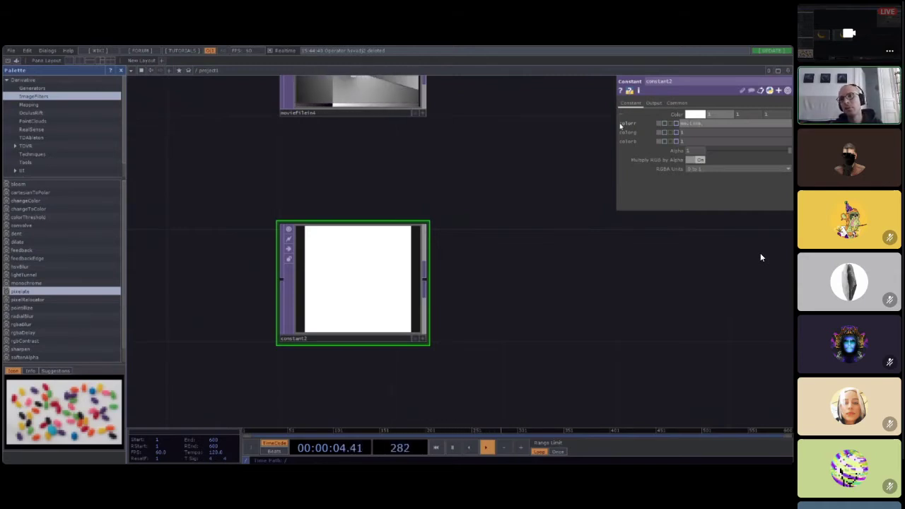
{"action": "key", "text": "Return"}
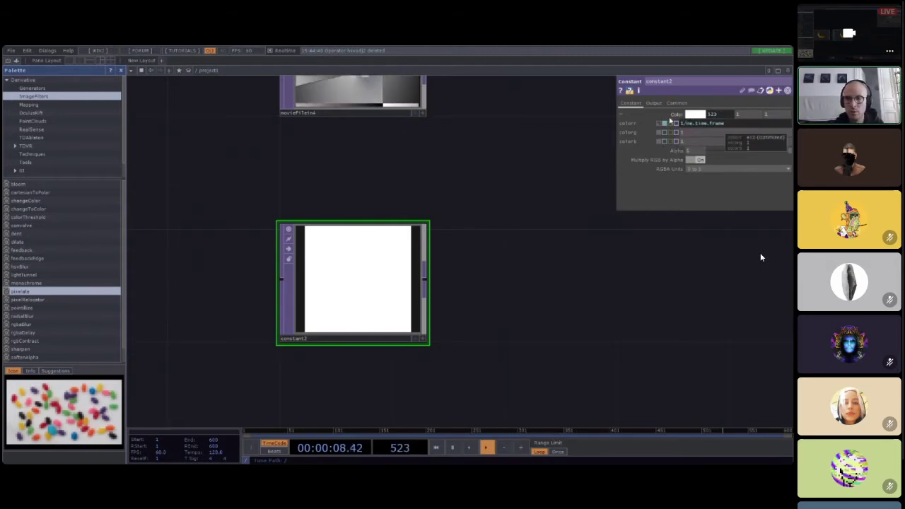
Step: Change the Constant node's red expression to (1/600)*me.time.frame
{"action": "type", "text": "600"}
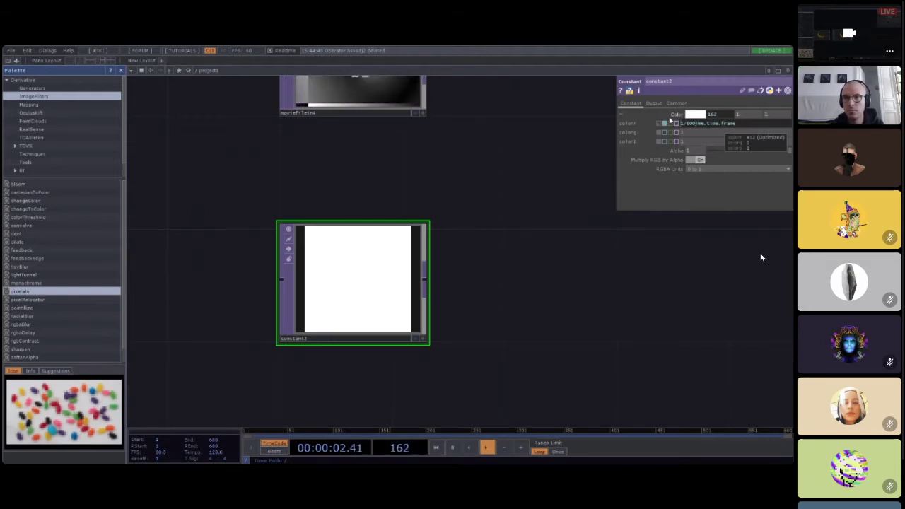
{"action": "type", "text": ")*"}
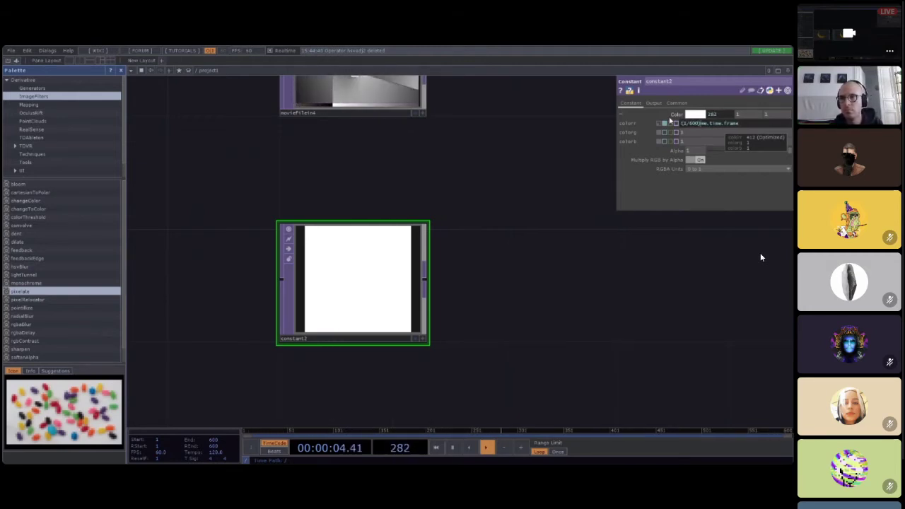
{"action": "key", "text": "Return"}
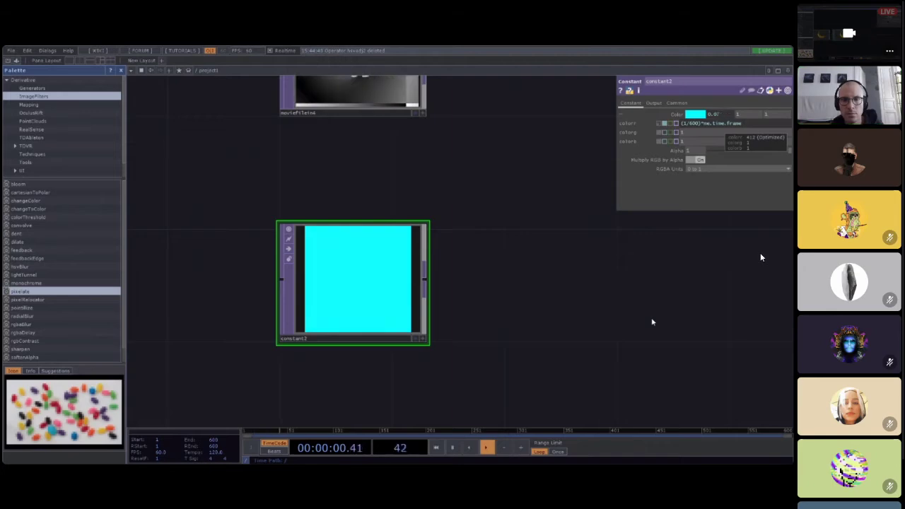
Step: Compare the existing Timeline, Math and Null CHOP chains with the expression-driven colour of the new Constant node
{"action": "scroll", "coordinate": [570, 339], "scroll_direction": "down", "scroll_amount": 6}
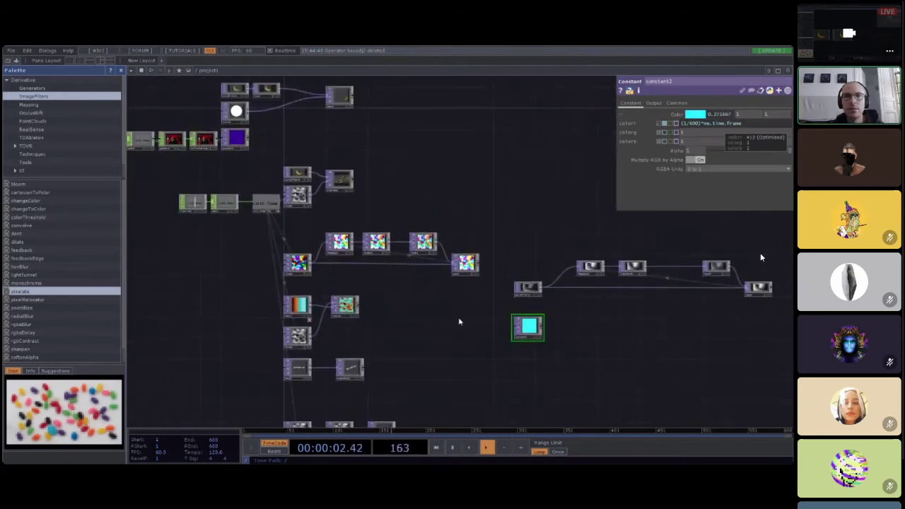
{"action": "left_click_drag", "start_coordinate": [473, 348], "coordinate": [512, 382]}
{"action": "scroll", "coordinate": [237, 175], "scroll_direction": "up", "scroll_amount": 6}
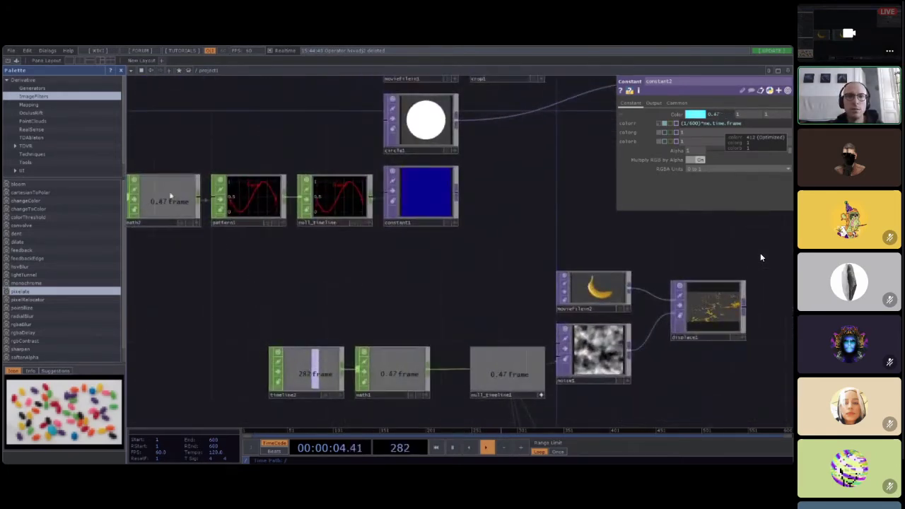
{"action": "left_click_drag", "start_coordinate": [322, 157], "coordinate": [389, 182]}
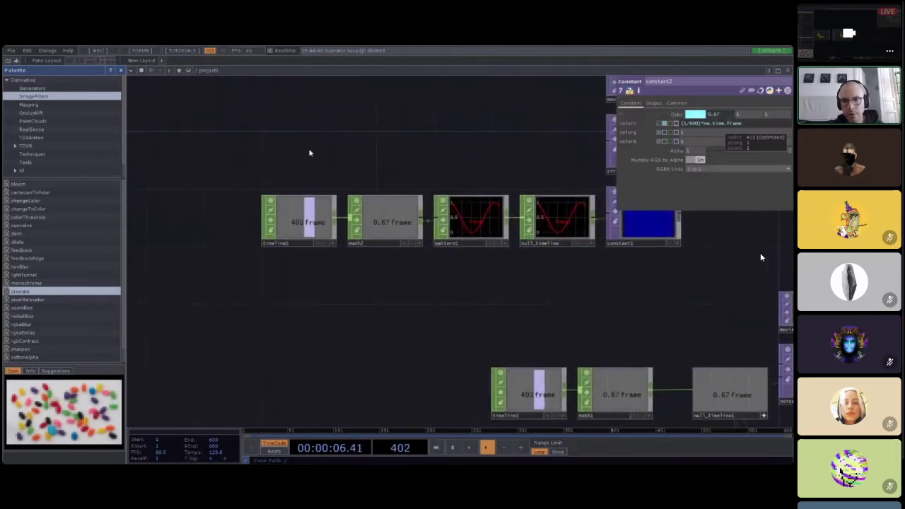
{"action": "left_click_drag", "start_coordinate": [594, 323], "coordinate": [297, 162]}
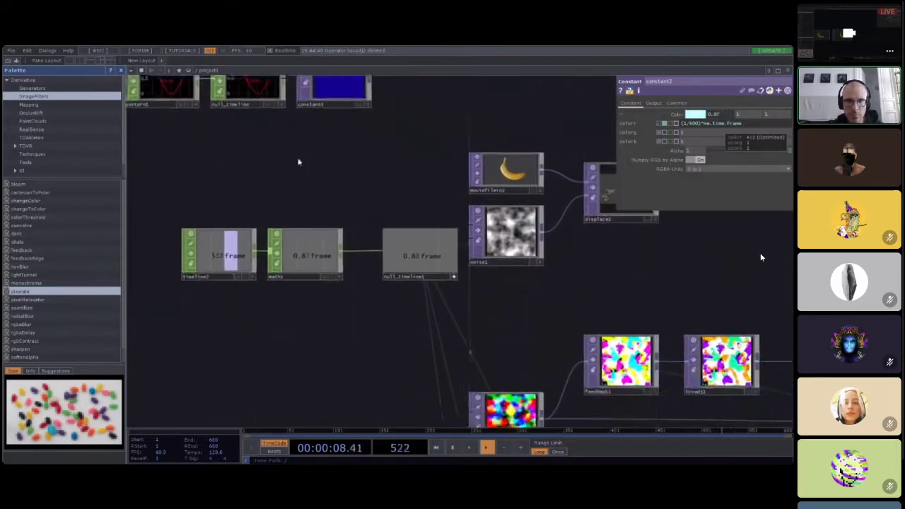
{"action": "left_click_drag", "start_coordinate": [584, 261], "coordinate": [282, 147]}
{"action": "left_click_drag", "start_coordinate": [558, 377], "coordinate": [244, 171]}
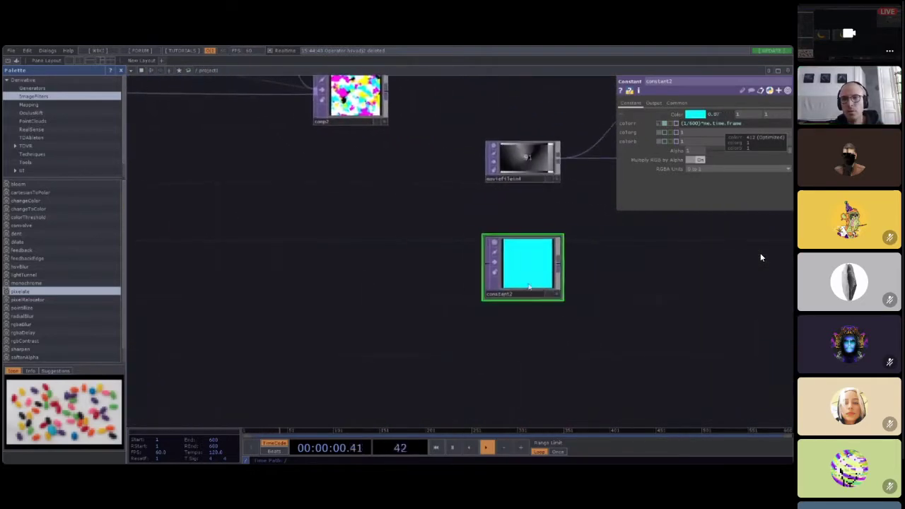
{"action": "scroll", "coordinate": [578, 244], "scroll_direction": "up", "scroll_amount": 4}
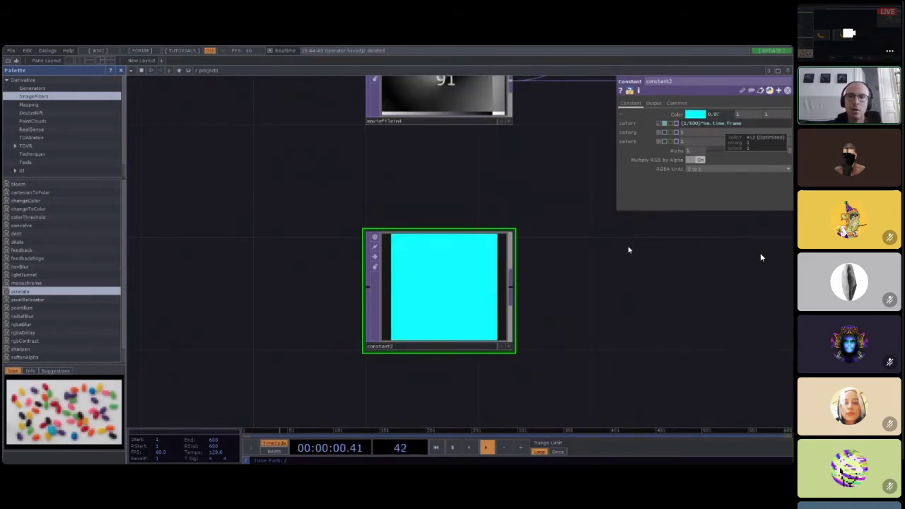
Step: Duplicate the Constant node below the original and set the copy's red expression to absTime.seconds
{"action": "scroll", "coordinate": [636, 283], "scroll_direction": "down", "scroll_amount": 5}
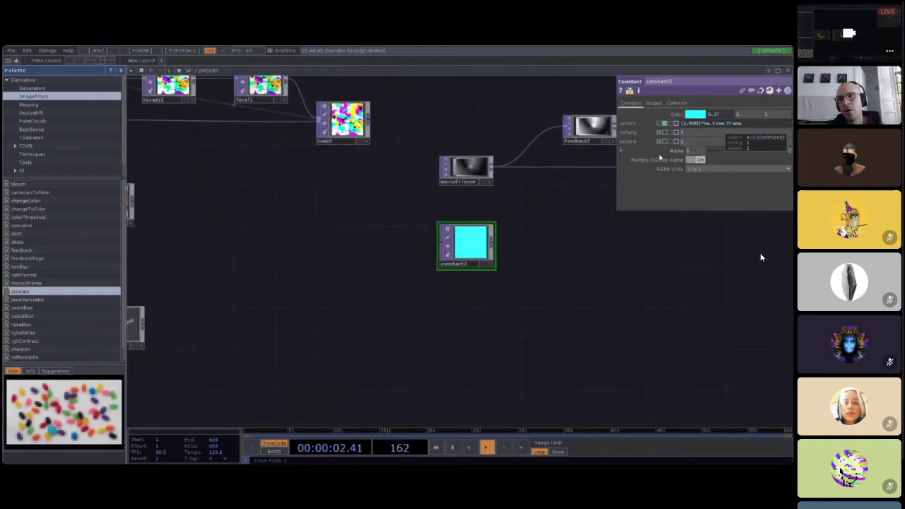
{"action": "key", "text": "ctrl+v"}
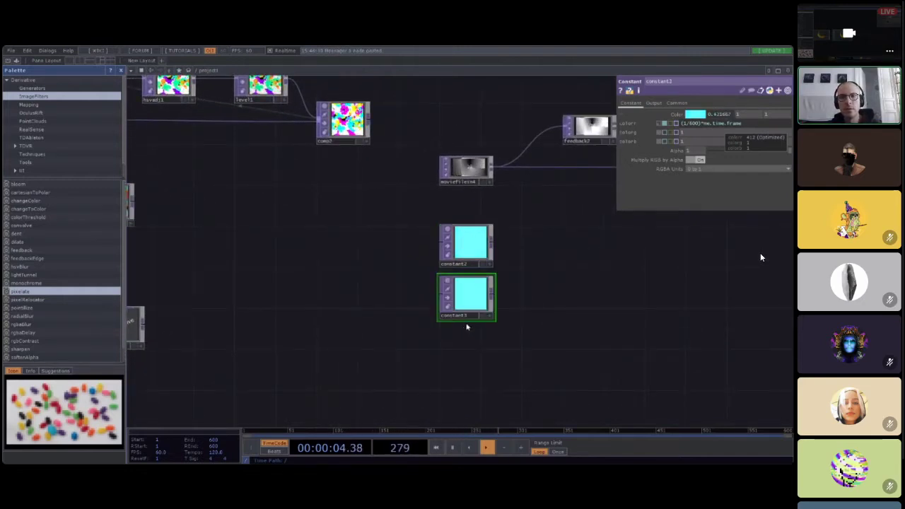
{"action": "scroll", "coordinate": [466, 327], "scroll_direction": "up", "scroll_amount": 5}
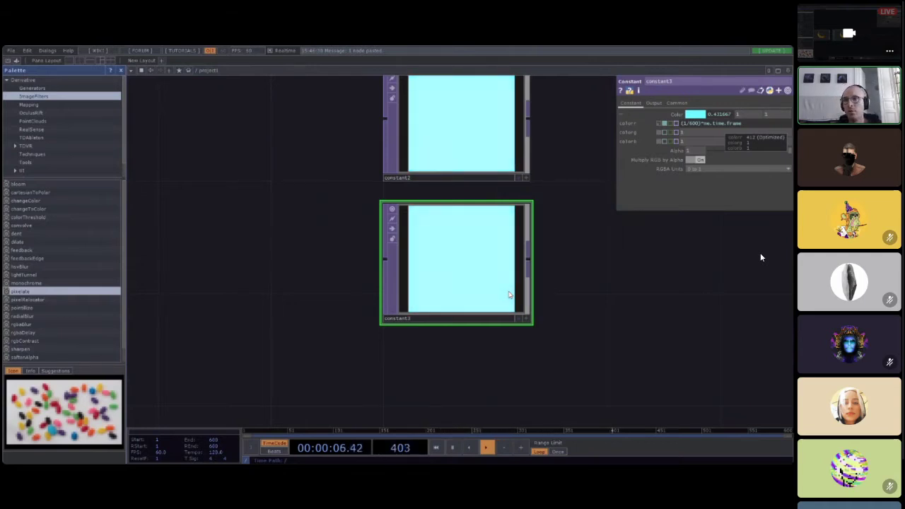
{"action": "left_click", "coordinate": [729, 124]}
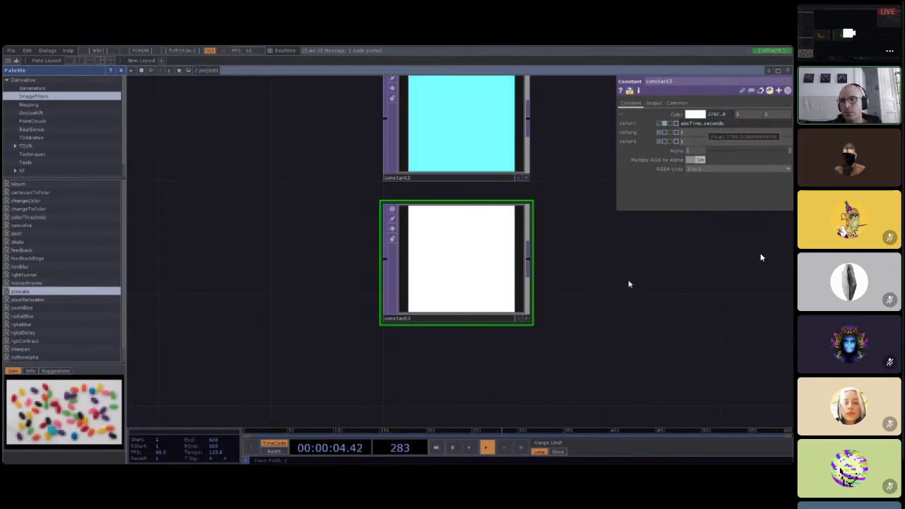
Step: Delete the duplicated Constant node and place a Noise TOP below the remaining Constant node
{"action": "scroll", "coordinate": [653, 285], "scroll_direction": "down", "scroll_amount": 3}
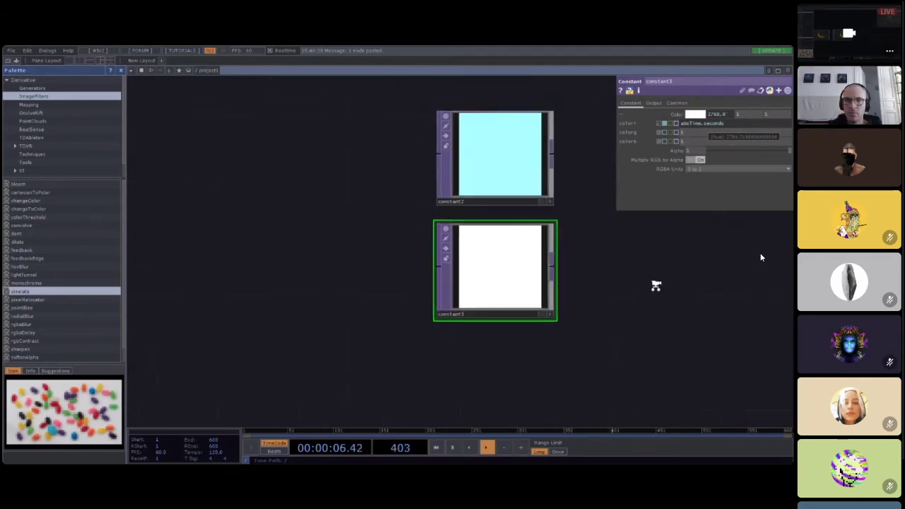
{"action": "key", "text": "Delete"}
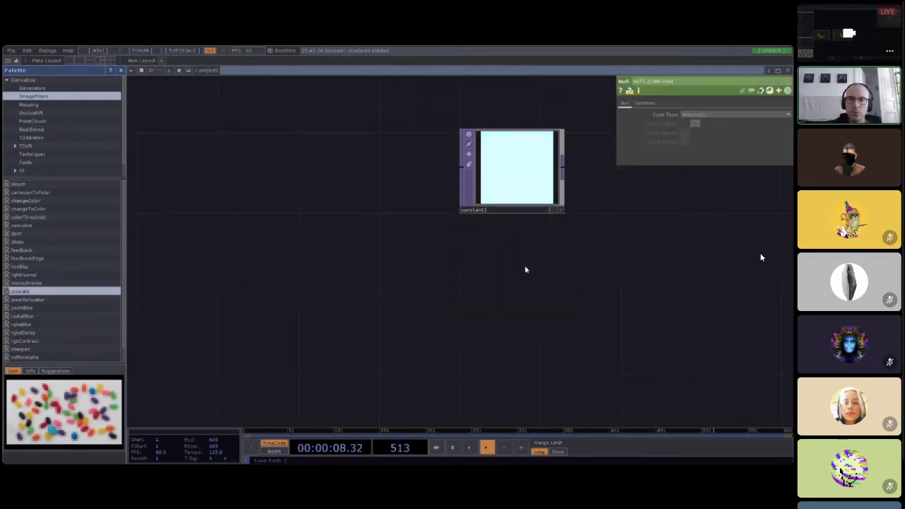
{"action": "key", "text": "ctrl+v"}
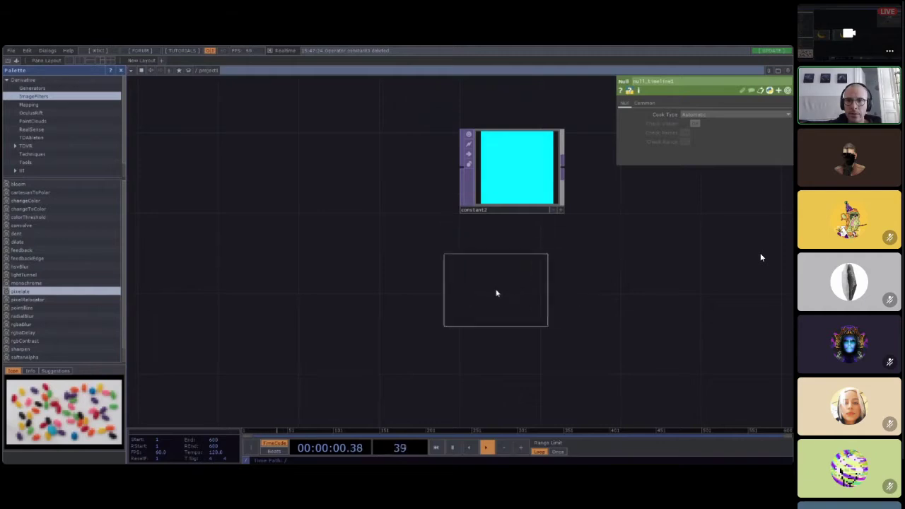
{"action": "left_click", "coordinate": [511, 272]}
{"action": "scroll", "coordinate": [558, 266], "scroll_direction": "up", "scroll_amount": 1}
{"action": "scroll", "coordinate": [557, 266], "scroll_direction": "up", "scroll_amount": 2}
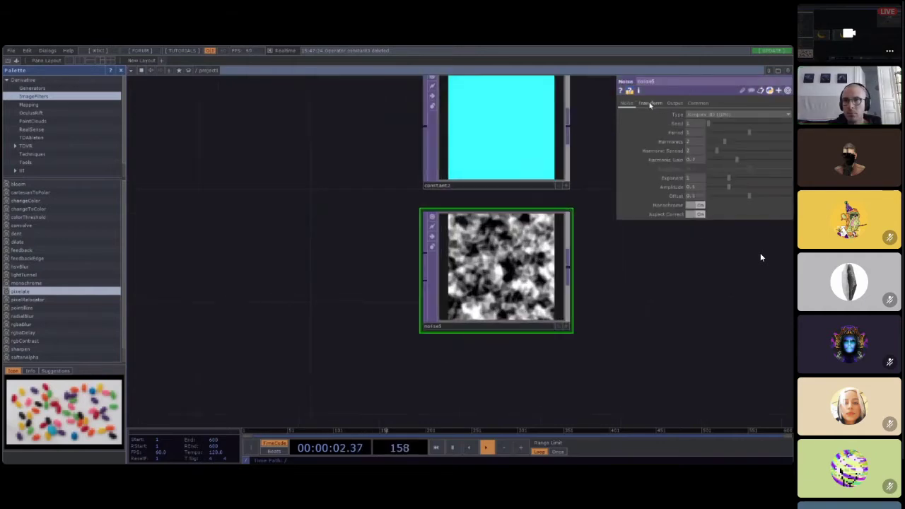
Step: Drive the Noise node's Z translation with absTime.seconds and slow it down by dividing the expression by 10
{"action": "left_click", "coordinate": [650, 105]}
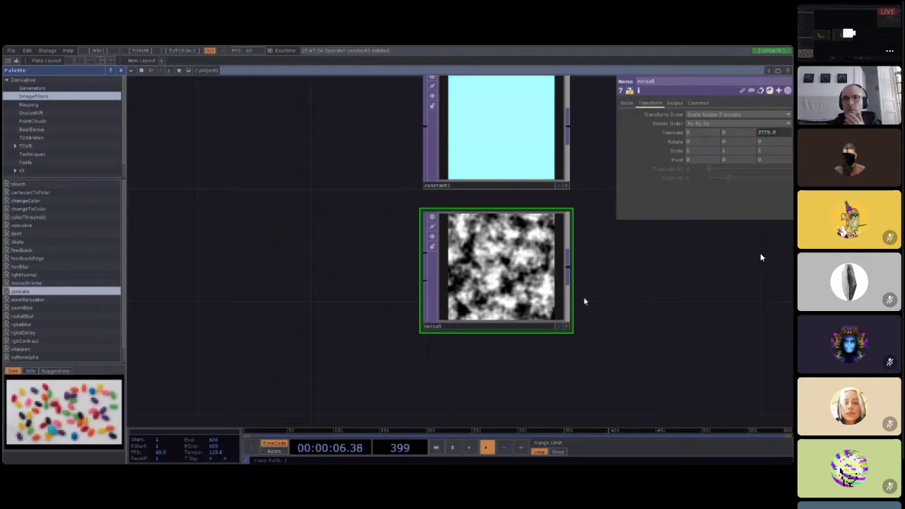
{"action": "scroll", "coordinate": [583, 297], "scroll_direction": "up", "scroll_amount": 3}
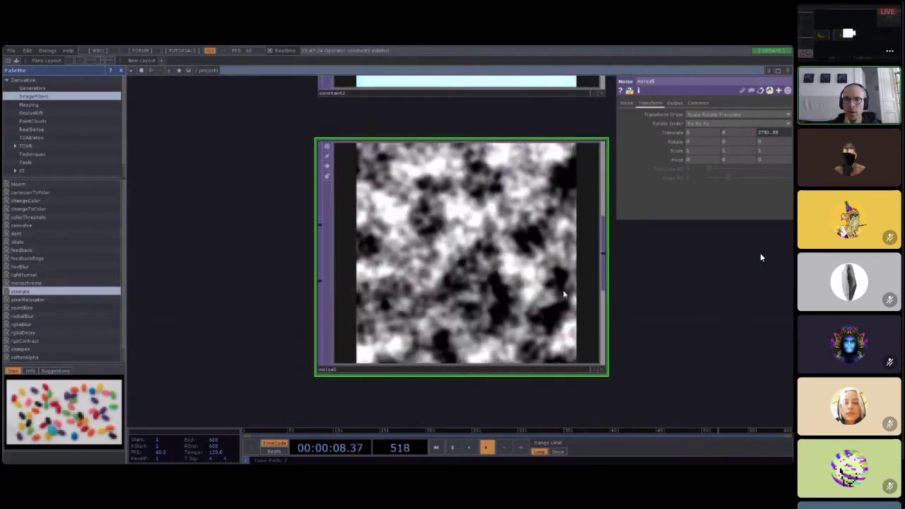
{"action": "left_click", "coordinate": [672, 132]}
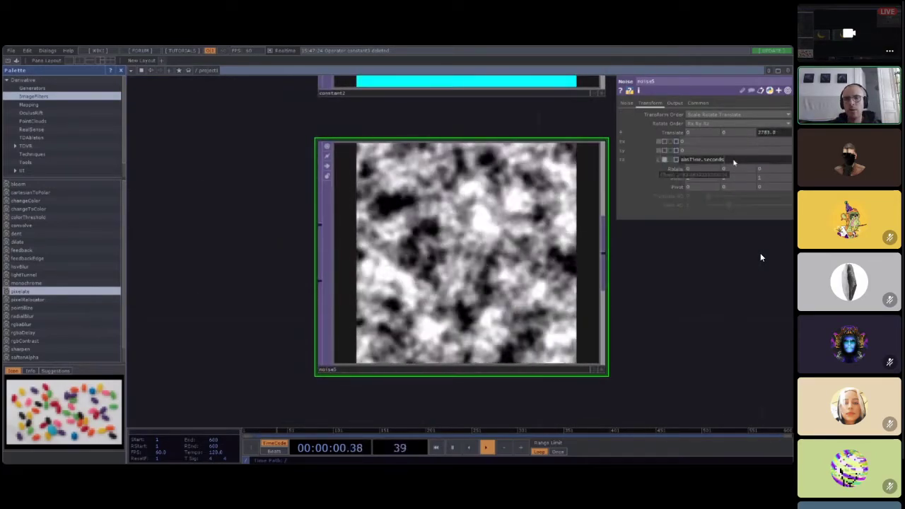
{"action": "type", "text": "10"}
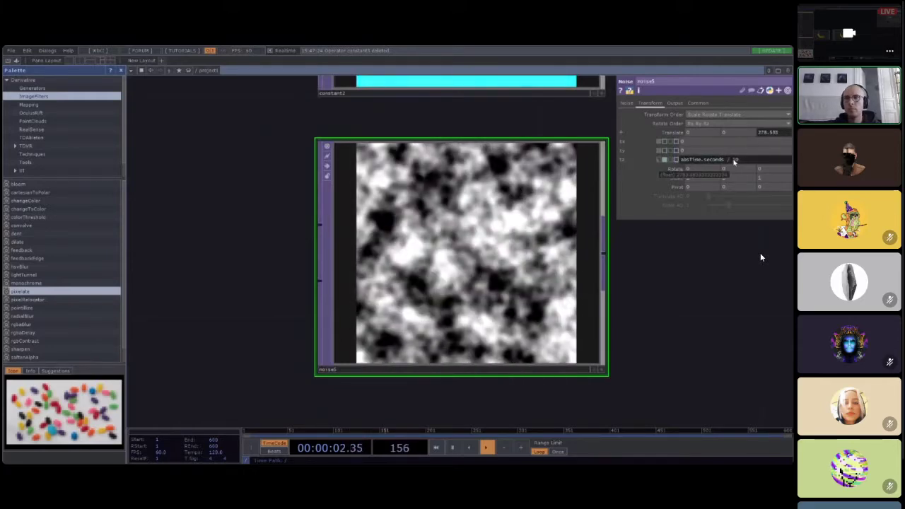
{"action": "key", "text": "Return"}
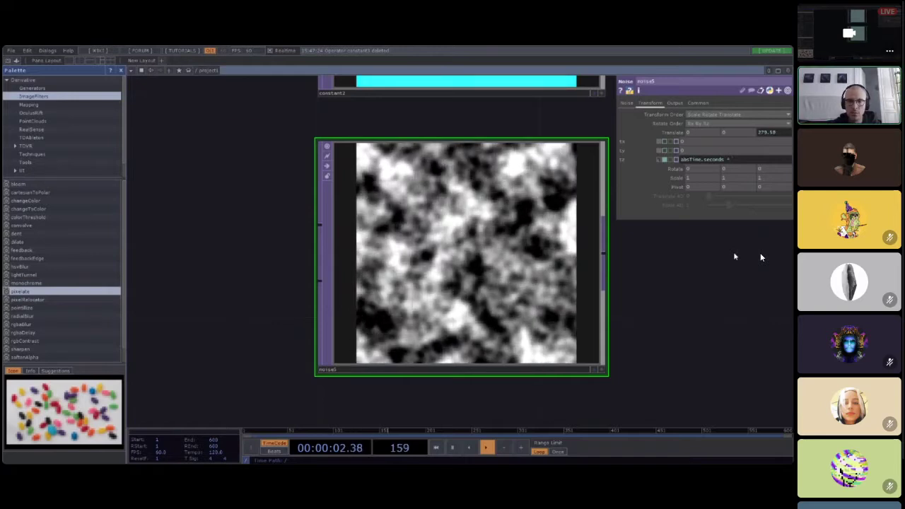
Step: Rewrite the Noise node's Z translation expression as absTime.seconds * 0.1
{"action": "type", "text": "0."}
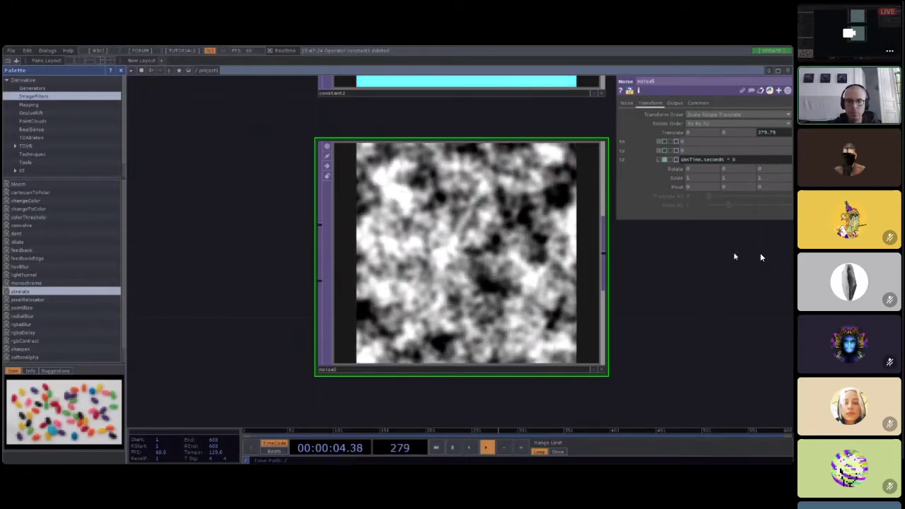
{"action": "type", "text": "1"}
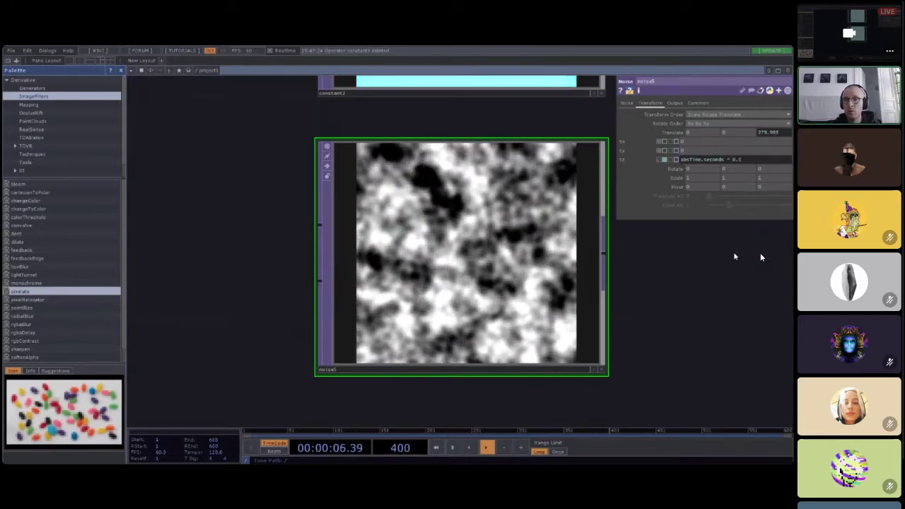
{"action": "key", "text": "Return"}
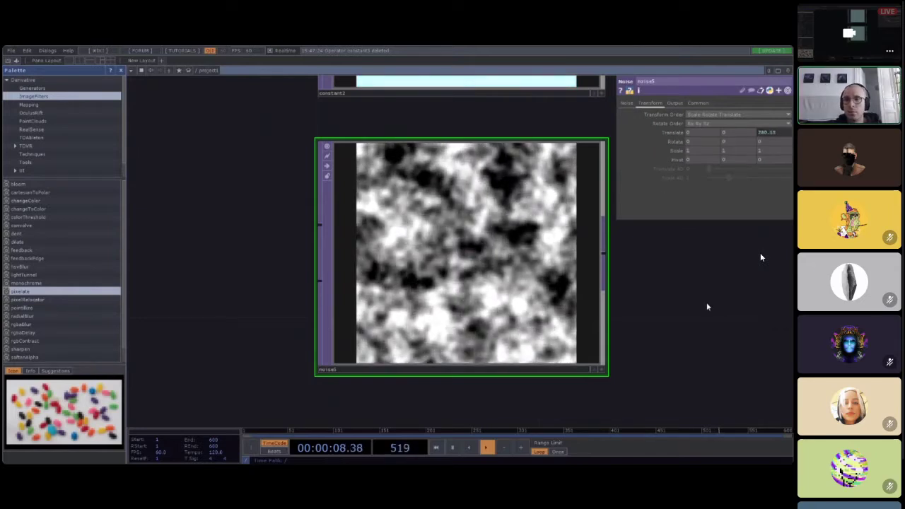
Step: Examine the movie feedback loop from the Movie File In source through Feedback, Transform and Level to the Composite output
{"action": "scroll", "coordinate": [706, 302], "scroll_direction": "down", "scroll_amount": 5}
{"action": "left_click_drag", "start_coordinate": [655, 378], "coordinate": [354, 309]}
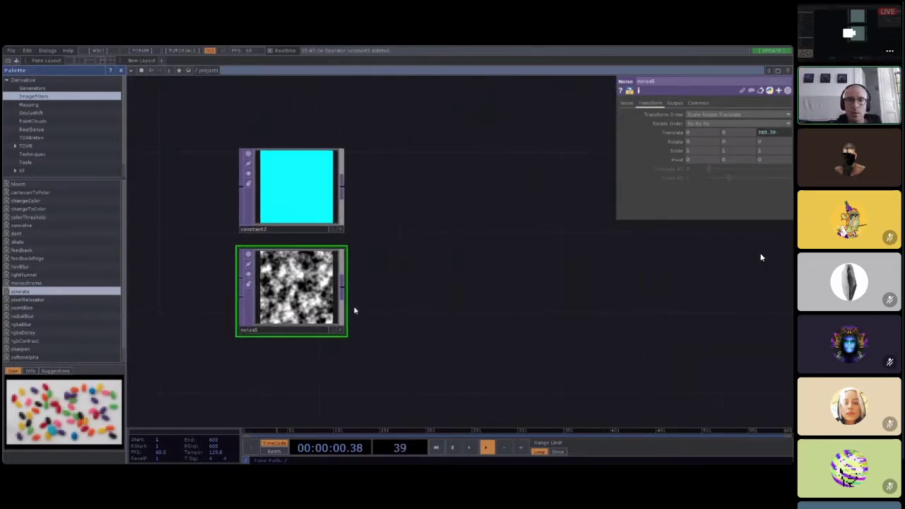
{"action": "scroll", "coordinate": [519, 262], "scroll_direction": "down", "scroll_amount": 5}
{"action": "left_click_drag", "start_coordinate": [581, 283], "coordinate": [453, 299]}
{"action": "scroll", "coordinate": [487, 299], "scroll_direction": "up", "scroll_amount": 2}
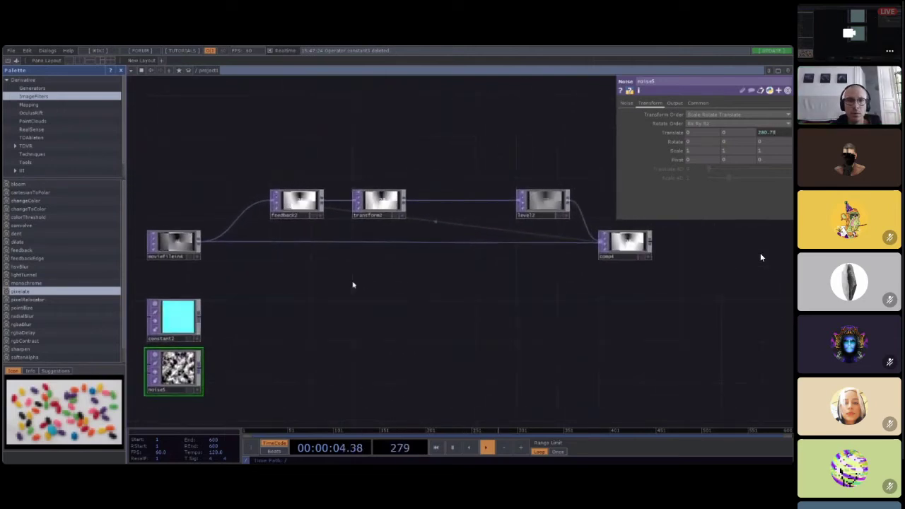
{"action": "scroll", "coordinate": [189, 246], "scroll_direction": "up", "scroll_amount": 8}
{"action": "scroll", "coordinate": [191, 246], "scroll_direction": "down", "scroll_amount": 4}
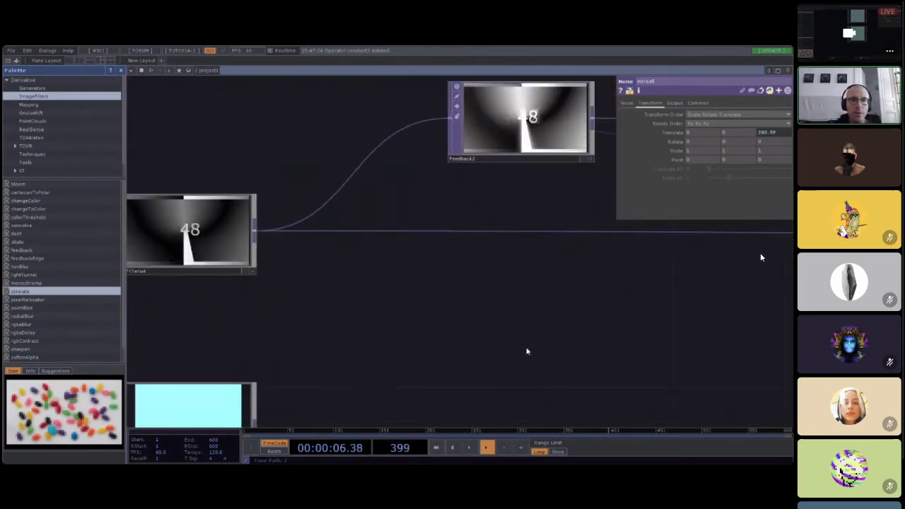
{"action": "left_click_drag", "start_coordinate": [700, 342], "coordinate": [457, 334]}
{"action": "left_click_drag", "start_coordinate": [686, 274], "coordinate": [493, 303]}
{"action": "mouse_move", "coordinate": [600, 308]}
{"action": "left_mouse_down"}
{"action": "mouse_move", "coordinate": [362, 321]}
{"action": "mouse_move", "coordinate": [375, 316]}
{"action": "left_mouse_up"}
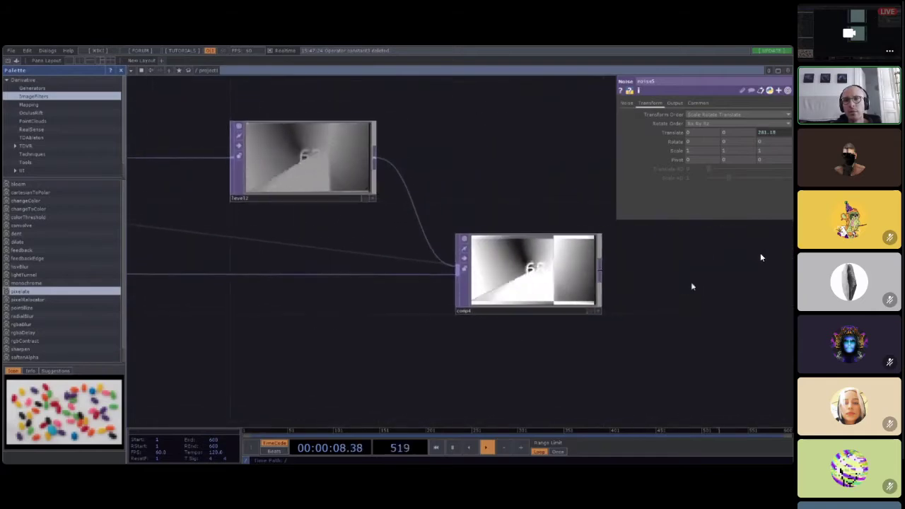
{"action": "scroll", "coordinate": [550, 286], "scroll_direction": "up", "scroll_amount": 5}
{"action": "left_click_drag", "start_coordinate": [550, 286], "coordinate": [420, 268]}
{"action": "scroll", "coordinate": [416, 266], "scroll_direction": "down", "scroll_amount": 5}
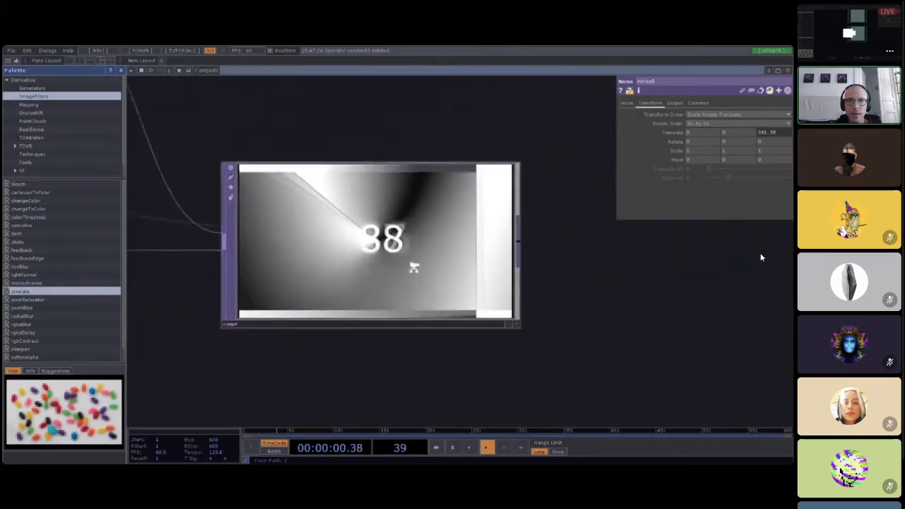
{"action": "scroll", "coordinate": [413, 260], "scroll_direction": "up", "scroll_amount": 5}
{"action": "scroll", "coordinate": [466, 237], "scroll_direction": "down", "scroll_amount": 4}
{"action": "left_click_drag", "start_coordinate": [257, 394], "coordinate": [460, 378]}
{"action": "scroll", "coordinate": [418, 354], "scroll_direction": "down", "scroll_amount": 3}
{"action": "left_click_drag", "start_coordinate": [341, 337], "coordinate": [403, 332]}
Step: Inspect the loop's Transform rotation and scale settings and compare them with the enlarged Composite output
{"action": "left_click", "coordinate": [271, 232]}
{"action": "left_click_drag", "start_coordinate": [471, 327], "coordinate": [325, 341]}
{"action": "scroll", "coordinate": [514, 345], "scroll_direction": "up", "scroll_amount": 4}
{"action": "scroll", "coordinate": [514, 345], "scroll_direction": "up", "scroll_amount": 2}
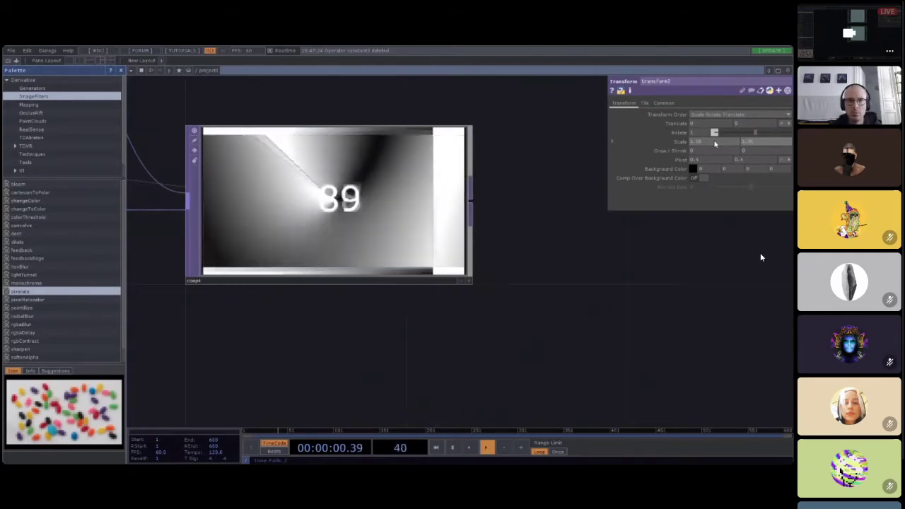
{"action": "scroll", "coordinate": [333, 200], "scroll_direction": "up", "scroll_amount": 2}
{"action": "scroll", "coordinate": [379, 175], "scroll_direction": "up", "scroll_amount": 2}
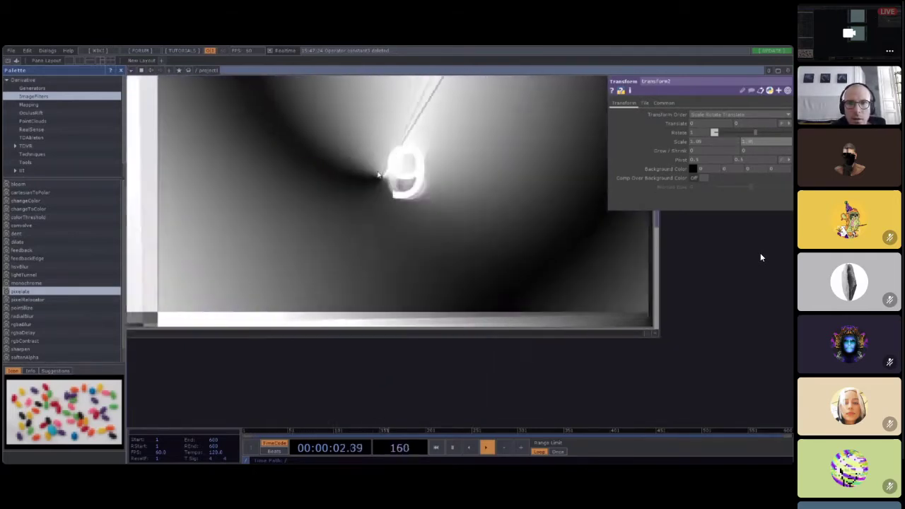
{"action": "scroll", "coordinate": [379, 175], "scroll_direction": "down", "scroll_amount": 4}
{"action": "left_click_drag", "start_coordinate": [411, 327], "coordinate": [436, 349]}
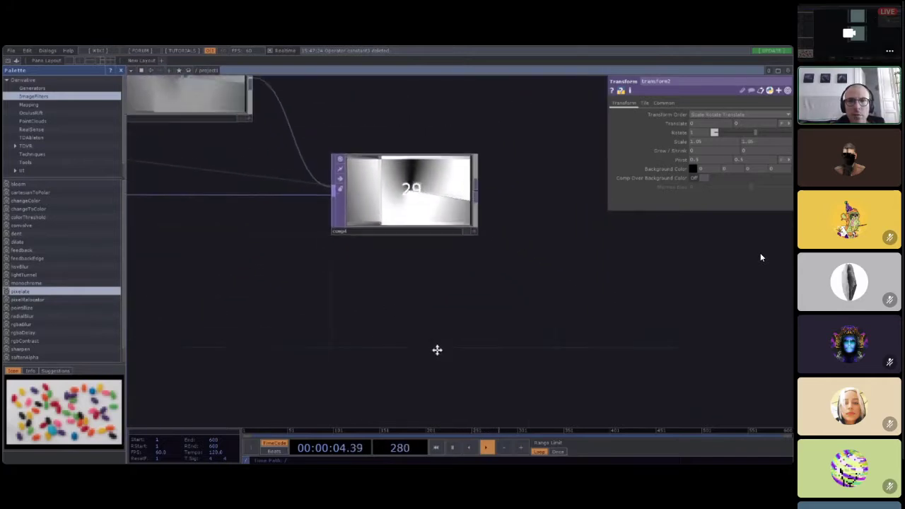
Step: Set the post opacity of the feedback loop's Level node to 0.817
{"action": "left_click_drag", "start_coordinate": [187, 235], "coordinate": [355, 226]}
{"action": "left_click", "coordinate": [308, 145]}
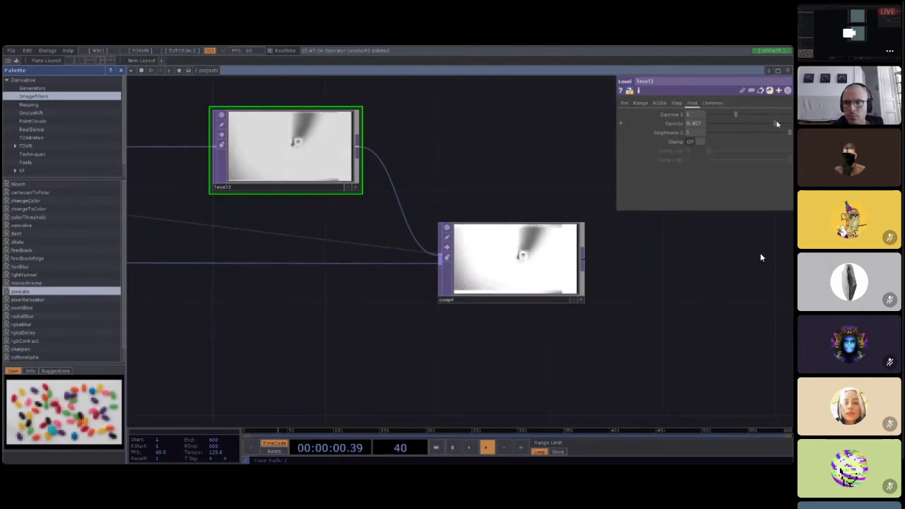
{"action": "middle_click_drag", "start_coordinate": [493, 356], "coordinate": [261, 357]}
{"action": "left_click_drag", "start_coordinate": [284, 357], "coordinate": [557, 348]}
{"action": "left_click_drag", "start_coordinate": [292, 314], "coordinate": [210, 315]}
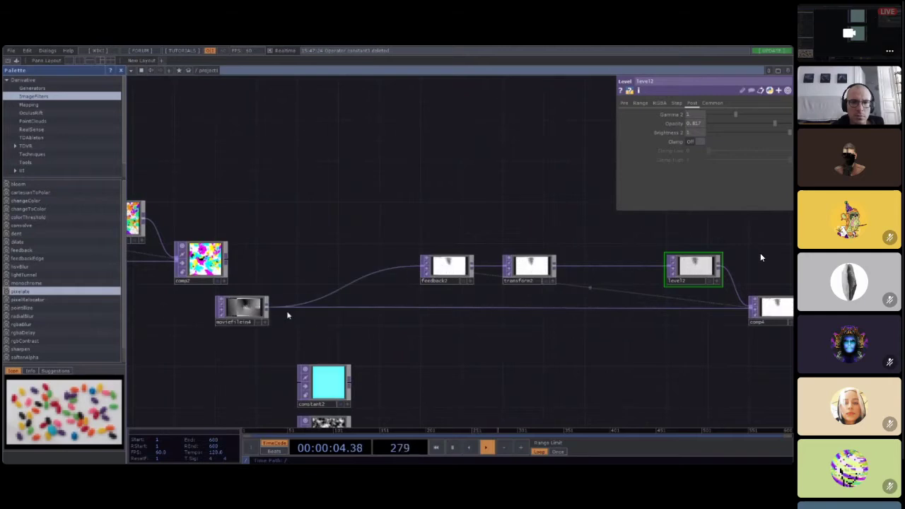
Step: Examine how the Level opacity affects the feedback trails in the Composite output
{"action": "scroll", "coordinate": [384, 337], "scroll_direction": "right", "scroll_amount": 5}
{"action": "scroll", "coordinate": [429, 264], "scroll_direction": "up", "scroll_amount": 5}
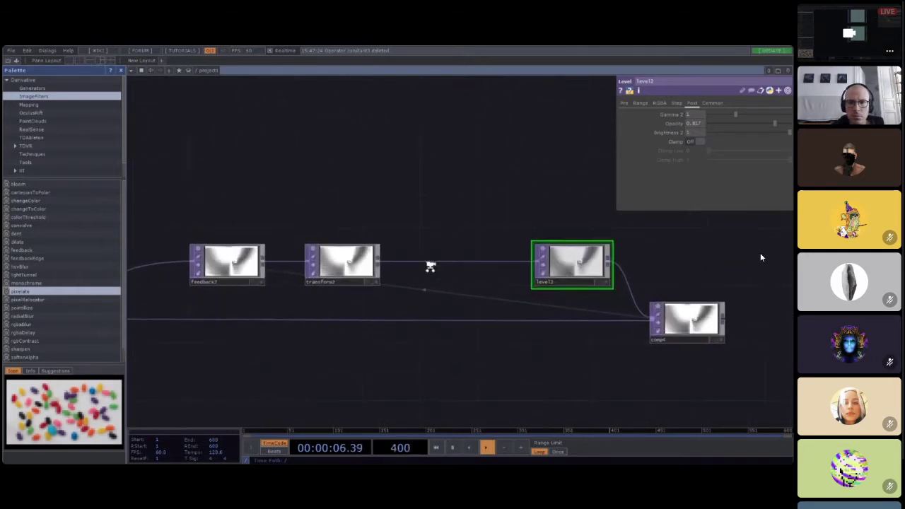
{"action": "scroll", "coordinate": [431, 270], "scroll_direction": "down", "scroll_amount": 3}
{"action": "scroll", "coordinate": [650, 315], "scroll_direction": "up", "scroll_amount": 6}
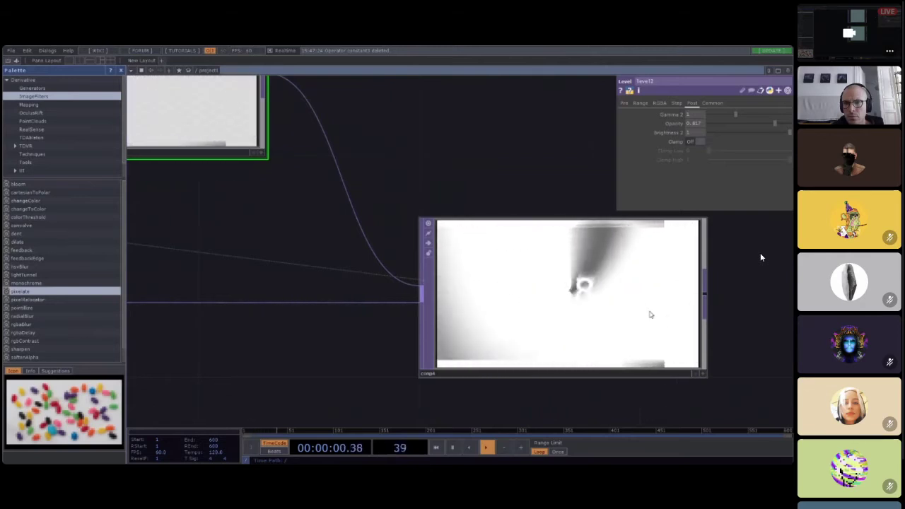
{"action": "scroll", "coordinate": [650, 314], "scroll_direction": "down", "scroll_amount": 4}
{"action": "left_click_drag", "start_coordinate": [417, 326], "coordinate": [510, 296]}
{"action": "scroll", "coordinate": [415, 336], "scroll_direction": "down", "scroll_amount": 3}
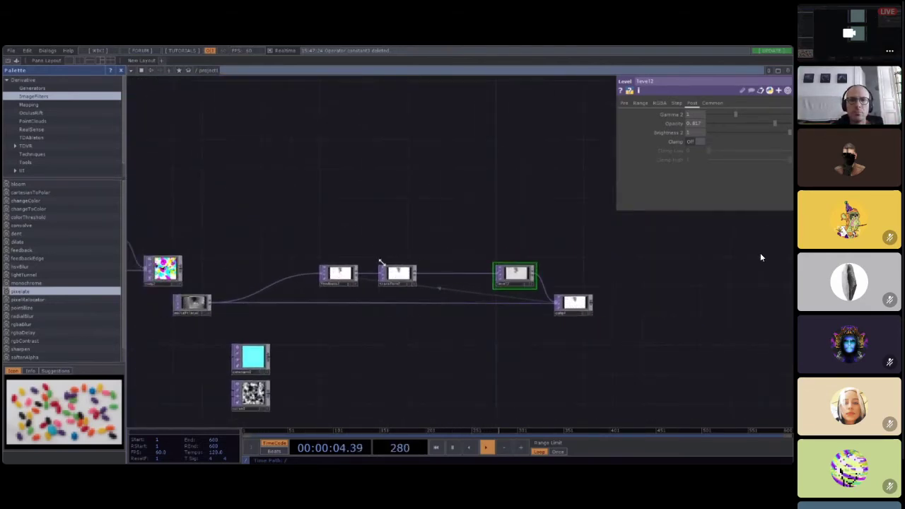
Step: Move the movie source closer to the Feedback node and delete the Transform node from the loop
{"action": "scroll", "coordinate": [385, 267], "scroll_direction": "up", "scroll_amount": 5}
{"action": "left_click", "coordinate": [396, 276]}
{"action": "scroll", "coordinate": [459, 283], "scroll_direction": "down", "scroll_amount": 4}
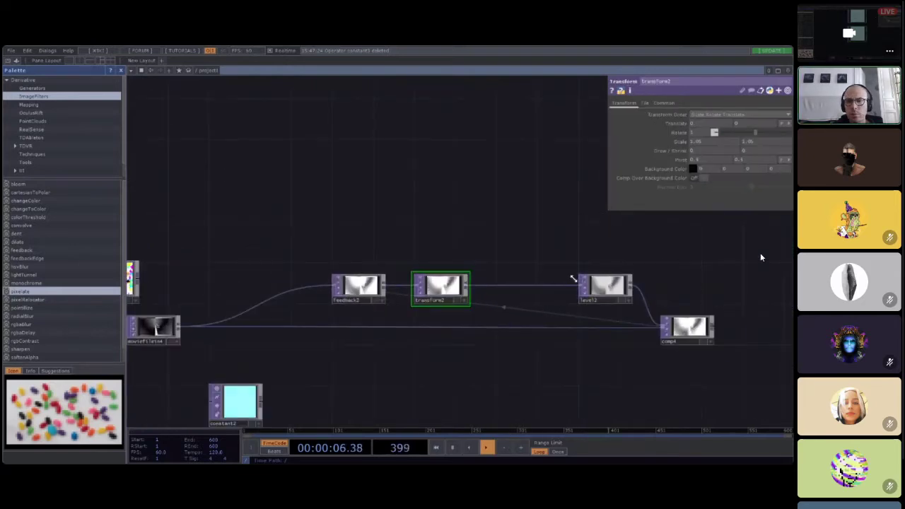
{"action": "left_click_drag", "start_coordinate": [155, 327], "coordinate": [236, 326]}
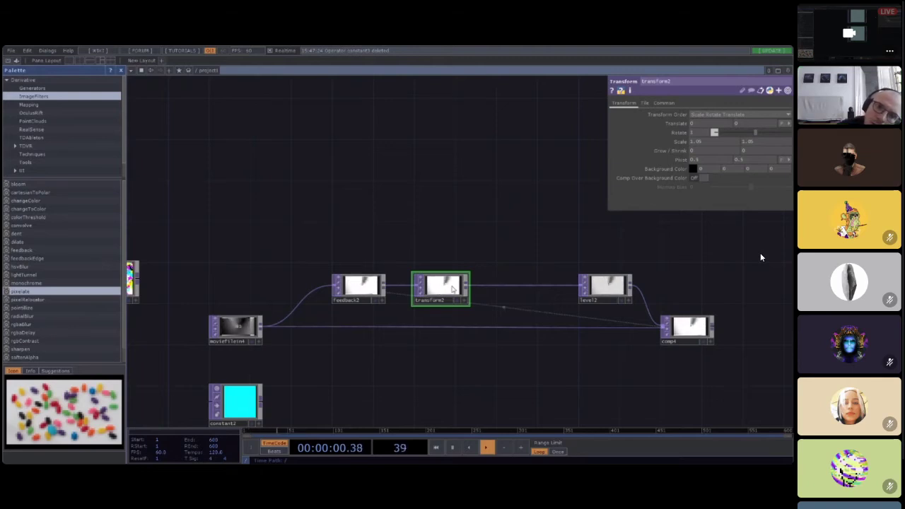
{"action": "key", "text": "Delete"}
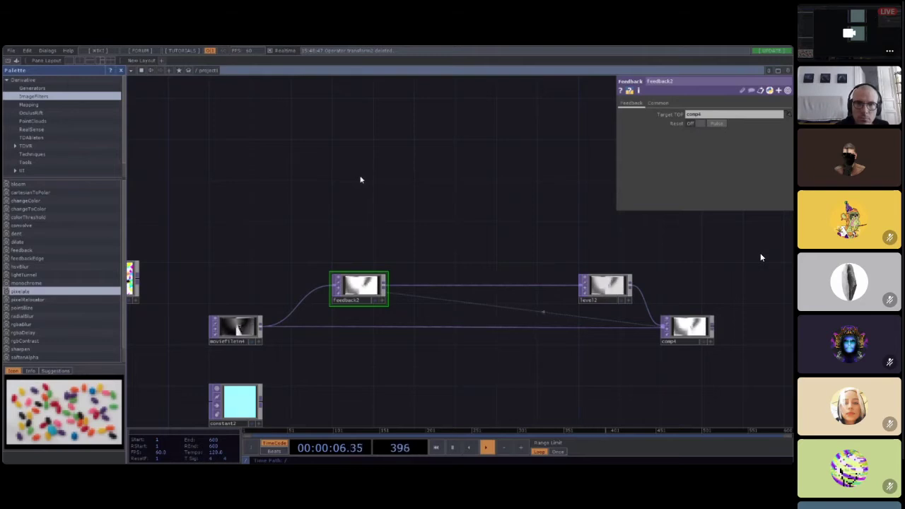
Step: Add a Displace TOP, wire it between the Feedback and Level nodes, and align it with the loop
{"action": "left_click_drag", "start_coordinate": [302, 387], "coordinate": [329, 372]}
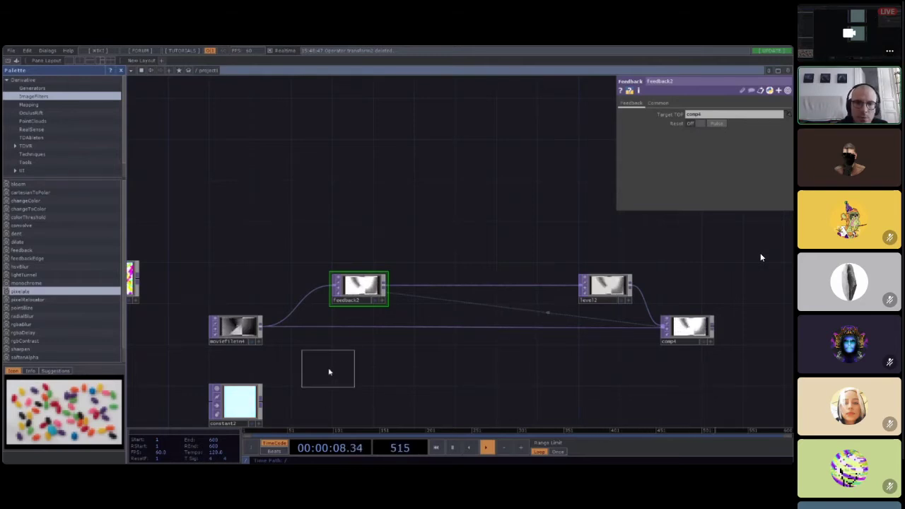
{"action": "left_click", "coordinate": [483, 241]}
{"action": "scroll", "coordinate": [440, 323], "scroll_direction": "up", "scroll_amount": 4}
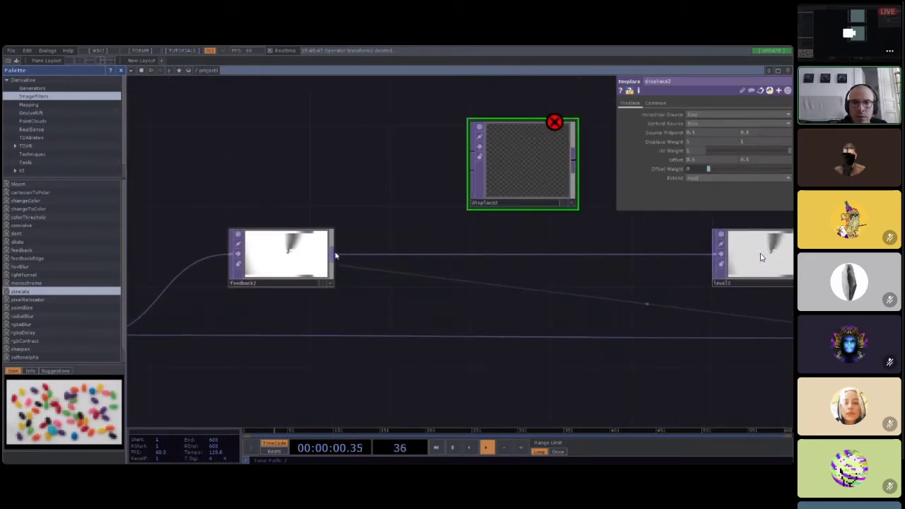
{"action": "left_click_drag", "start_coordinate": [336, 256], "coordinate": [478, 146]}
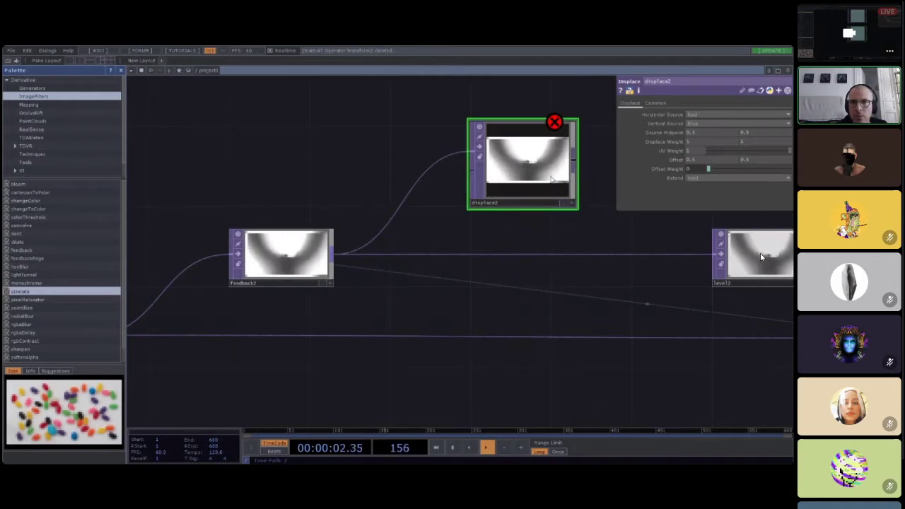
{"action": "left_click_drag", "start_coordinate": [496, 263], "coordinate": [340, 278]}
{"action": "left_click_drag", "start_coordinate": [422, 177], "coordinate": [559, 276]}
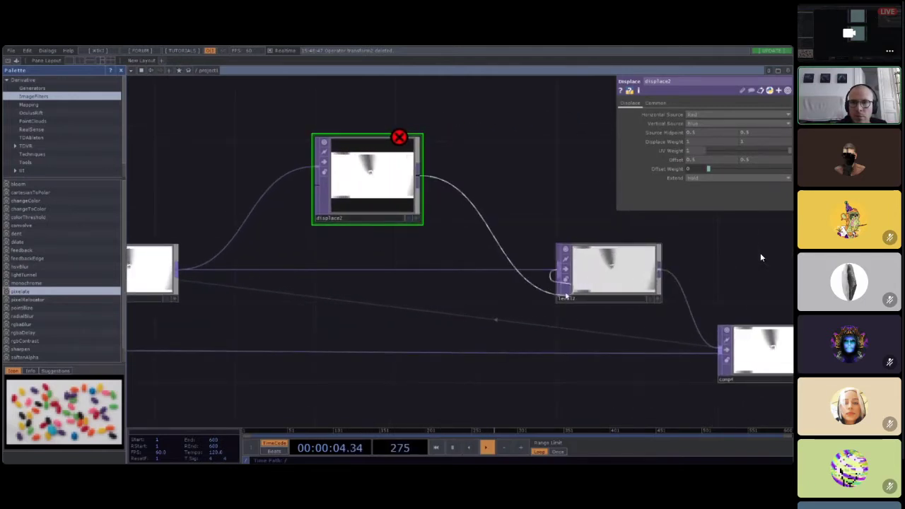
{"action": "left_click_drag", "start_coordinate": [368, 177], "coordinate": [368, 258]}
{"action": "left_click_drag", "start_coordinate": [339, 384], "coordinate": [486, 328]}
Step: Replace the movie source with a Noise TOP that feeds both the Feedback and Composite nodes
{"action": "left_click", "coordinate": [222, 256]}
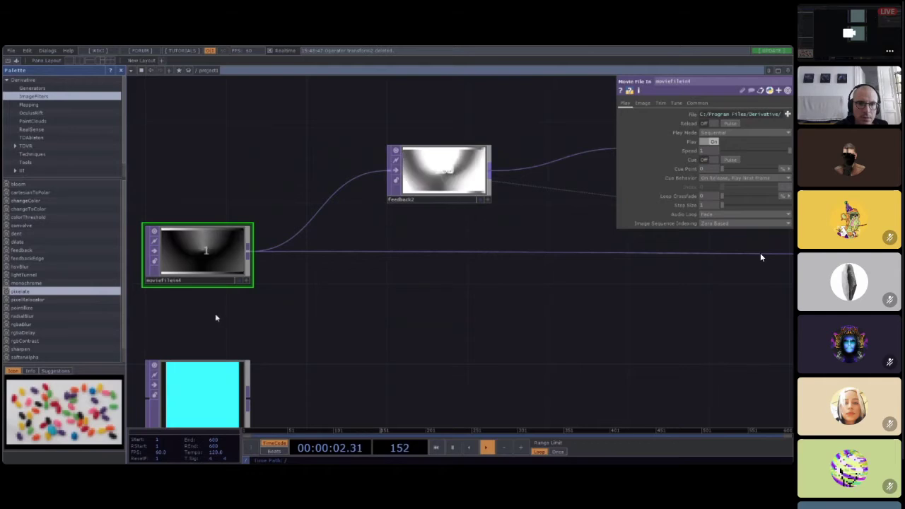
{"action": "left_click", "coordinate": [364, 333]}
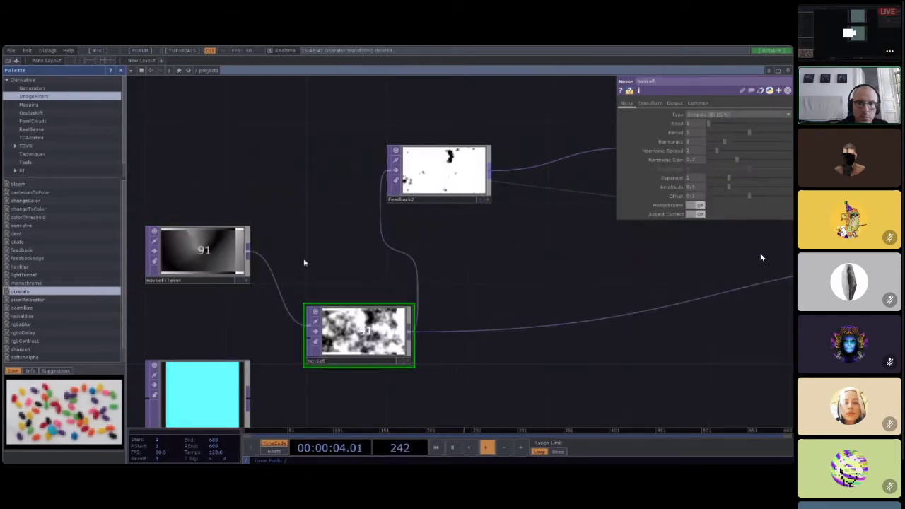
{"action": "left_click", "coordinate": [227, 242]}
{"action": "key", "text": "Delete"}
{"action": "left_click_drag", "start_coordinate": [361, 333], "coordinate": [200, 252]}
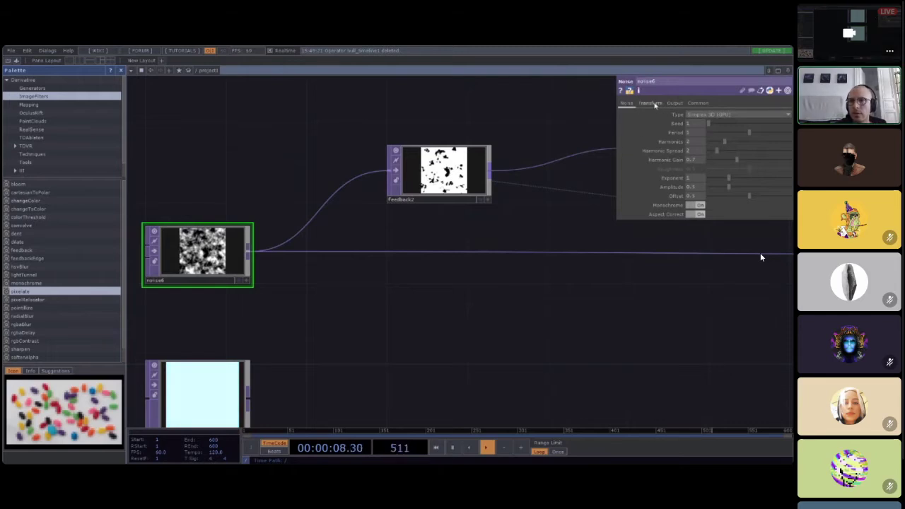
Step: Animate the source Noise node by setting its Z translate to the expression absTime.seconds
{"action": "left_click", "coordinate": [652, 103]}
{"action": "left_click", "coordinate": [771, 133]}
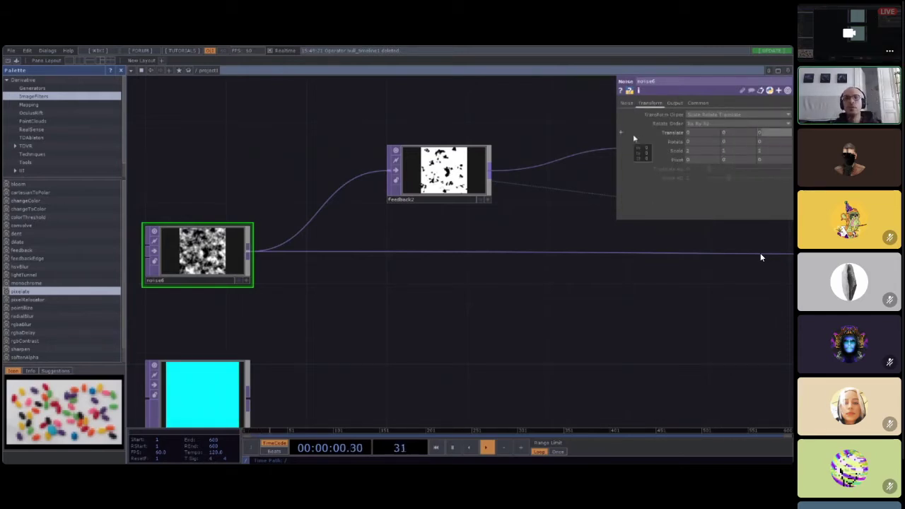
{"action": "type", "text": "absTime"}
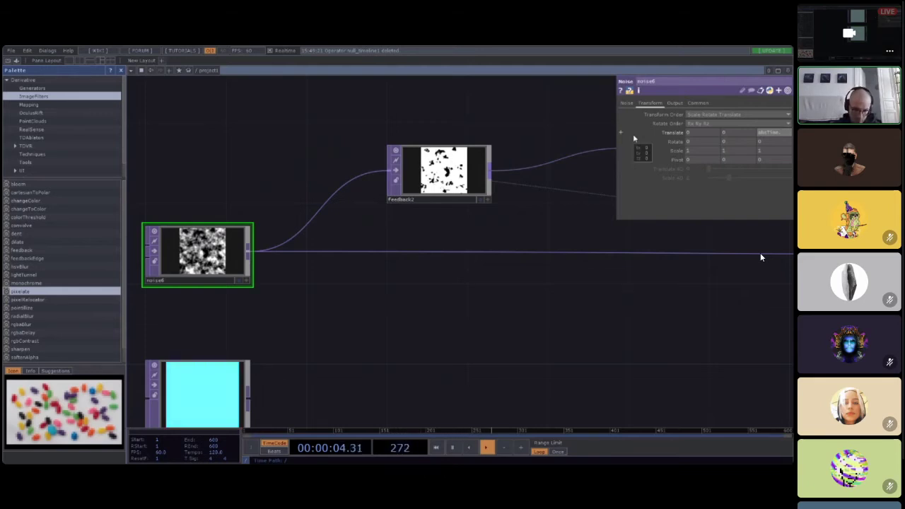
{"action": "type", "text": ".seconds"}
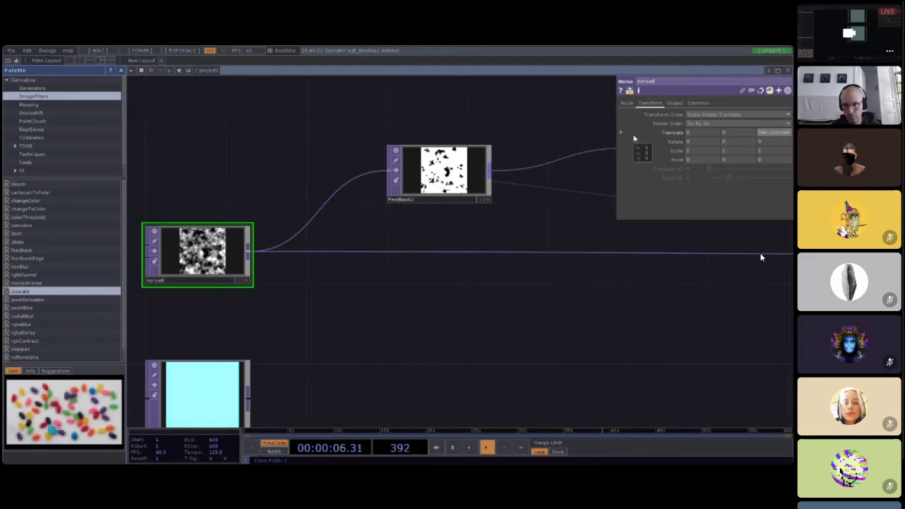
{"action": "key", "text": "Return"}
Step: Duplicate the source Noise node, place the copy below the Feedback node, and wire it into the Displace node's second input
{"action": "left_click_drag", "start_coordinate": [541, 337], "coordinate": [348, 342]}
{"action": "left_click_drag", "start_coordinate": [508, 318], "coordinate": [481, 318]}
{"action": "left_click_drag", "start_coordinate": [400, 307], "coordinate": [573, 301]}
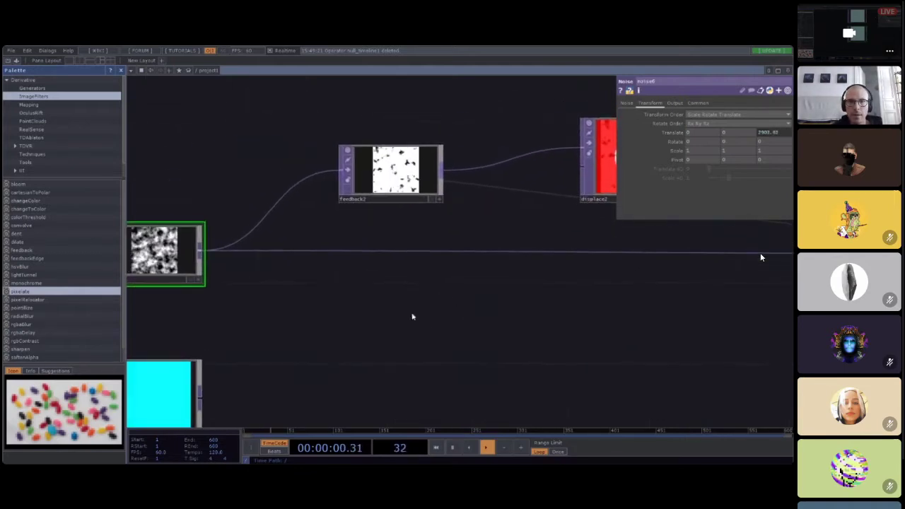
{"action": "key", "text": "ctrl+c"}
{"action": "key", "text": "ctrl+v"}
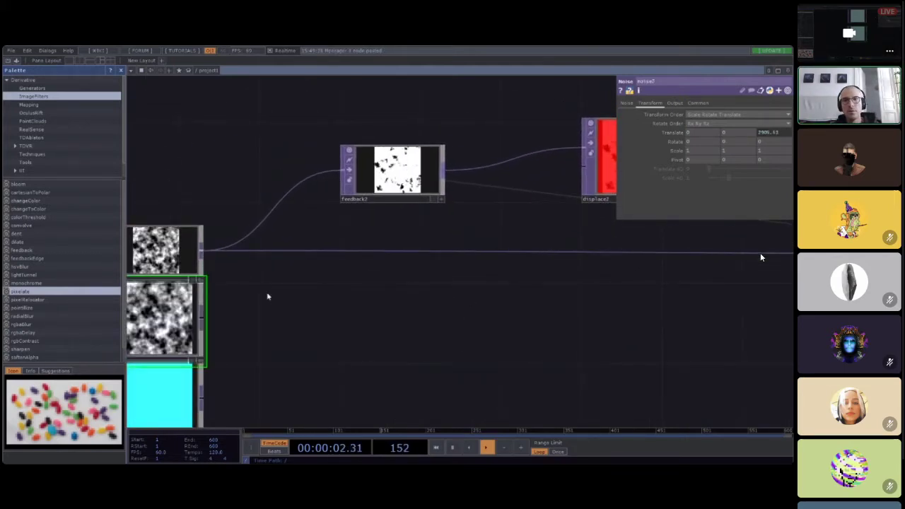
{"action": "left_click_drag", "start_coordinate": [174, 309], "coordinate": [416, 308]}
{"action": "left_click_drag", "start_coordinate": [548, 324], "coordinate": [431, 334]}
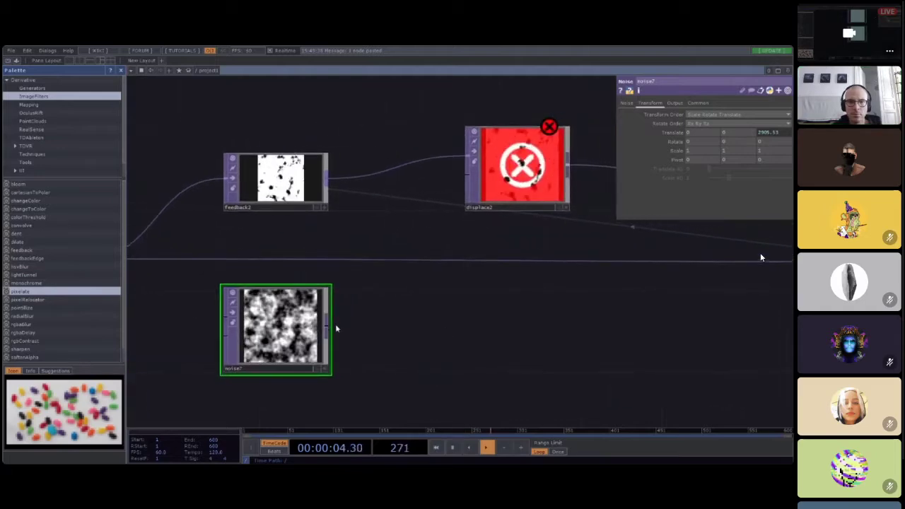
{"action": "left_click_drag", "start_coordinate": [328, 325], "coordinate": [465, 175]}
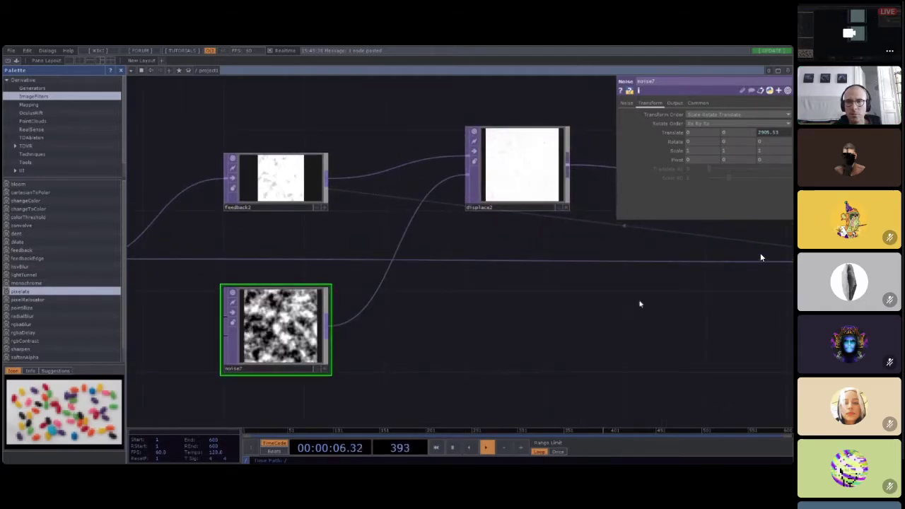
Step: Examine the Composite output and the Displace output for the effect of the displacement
{"action": "left_click_drag", "start_coordinate": [744, 312], "coordinate": [548, 302]}
{"action": "left_click_drag", "start_coordinate": [780, 262], "coordinate": [592, 254]}
{"action": "scroll", "coordinate": [579, 251], "scroll_direction": "up", "scroll_amount": 8}
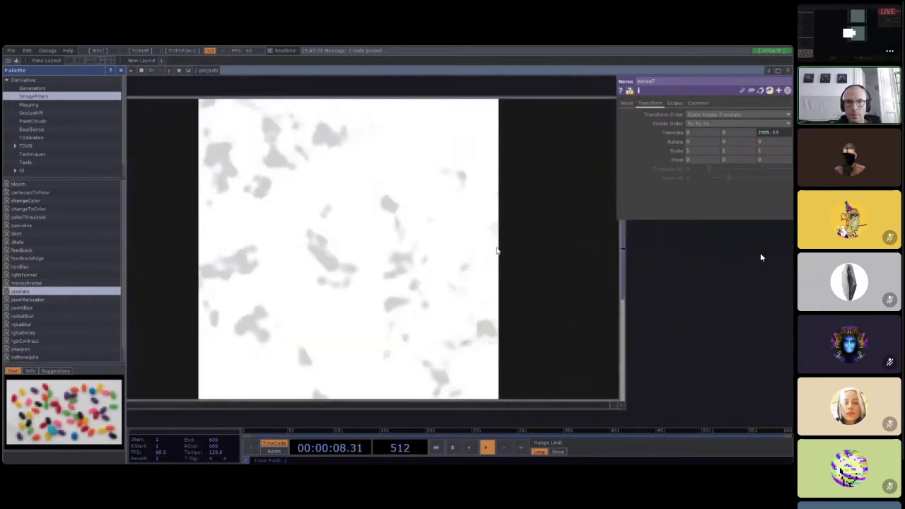
{"action": "scroll", "coordinate": [761, 257], "scroll_direction": "down", "scroll_amount": 8}
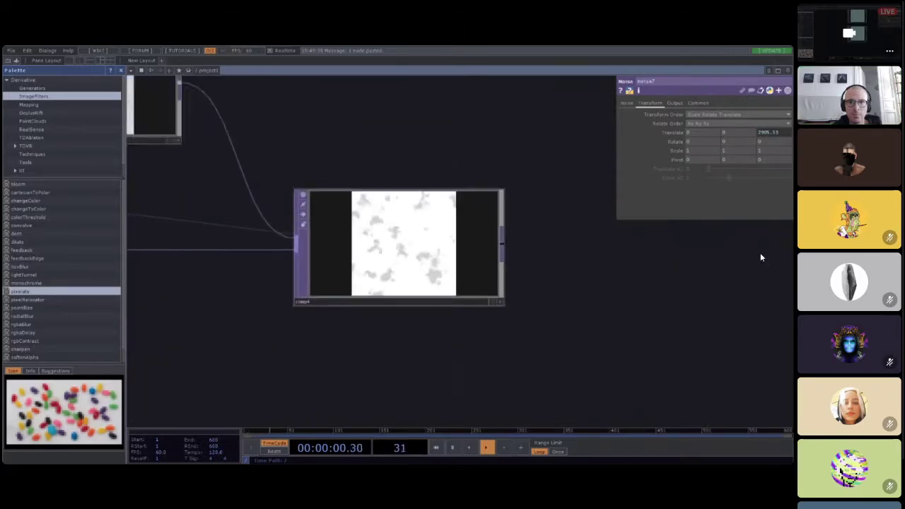
{"action": "scroll", "coordinate": [430, 247], "scroll_direction": "up", "scroll_amount": 8}
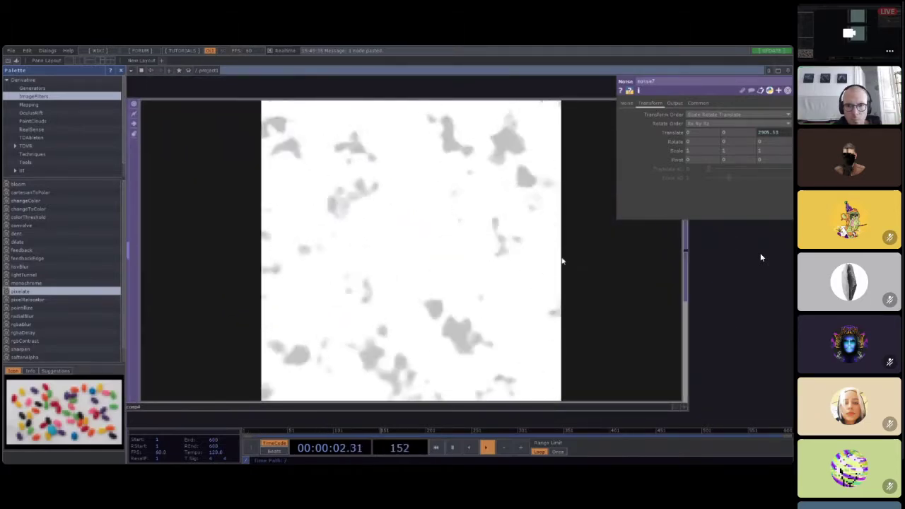
{"action": "scroll", "coordinate": [548, 256], "scroll_direction": "down", "scroll_amount": 8}
{"action": "left_click_drag", "start_coordinate": [389, 269], "coordinate": [453, 323]}
{"action": "scroll", "coordinate": [325, 157], "scroll_direction": "up", "scroll_amount": 5}
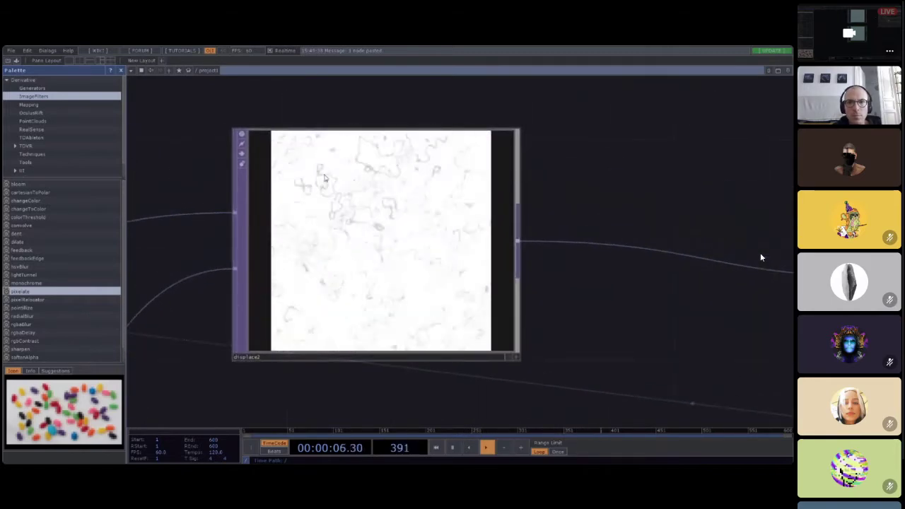
{"action": "scroll", "coordinate": [326, 186], "scroll_direction": "down", "scroll_amount": 5}
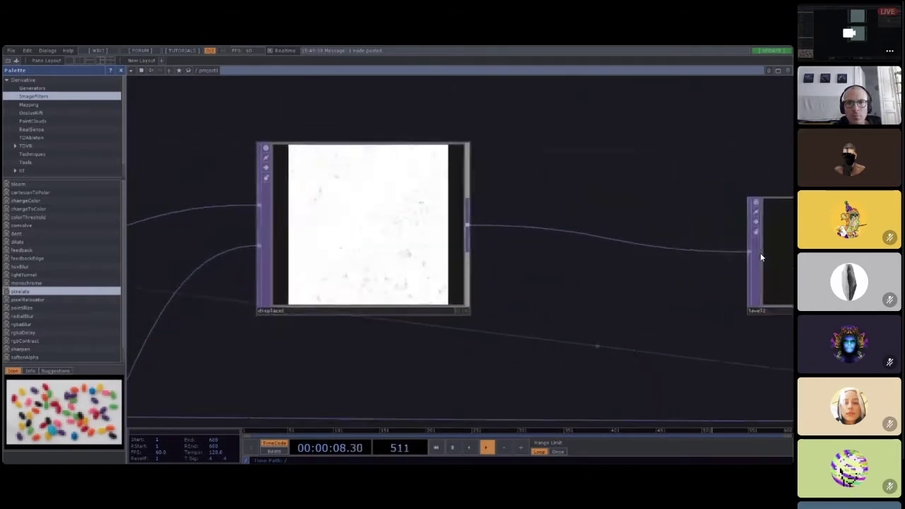
Step: Increase the period of the Noise feeding Displace and change its Z translate expression to absTime.seconds * 0.1
{"action": "left_click_drag", "start_coordinate": [418, 292], "coordinate": [583, 227]}
{"action": "key", "text": "p"}
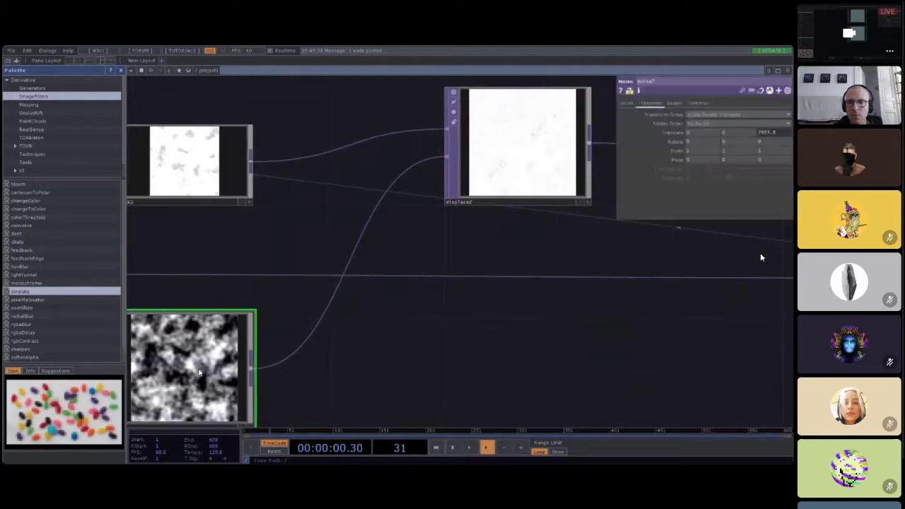
{"action": "left_click", "coordinate": [627, 104]}
{"action": "left_click_drag", "start_coordinate": [758, 132], "coordinate": [790, 133]}
{"action": "left_click_drag", "start_coordinate": [612, 345], "coordinate": [784, 284]}
{"action": "left_click", "coordinate": [650, 103]}
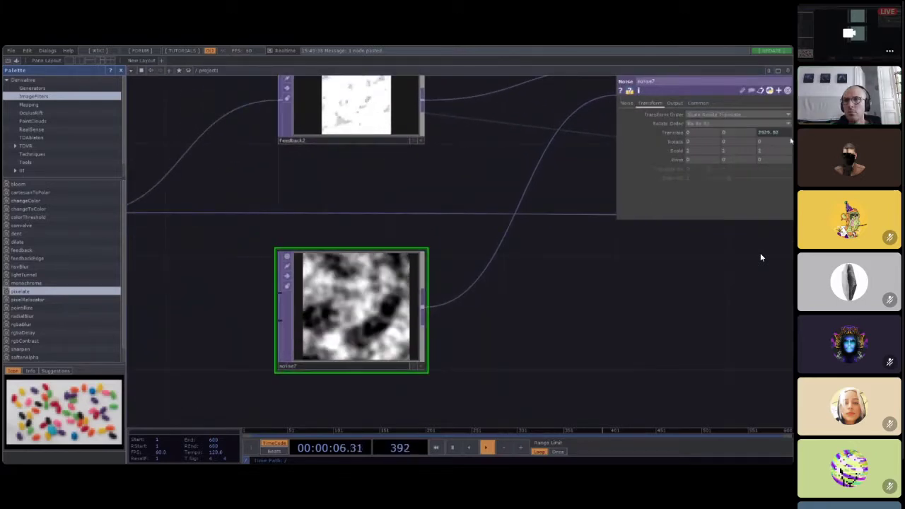
{"action": "type", "text": "* 0.1"}
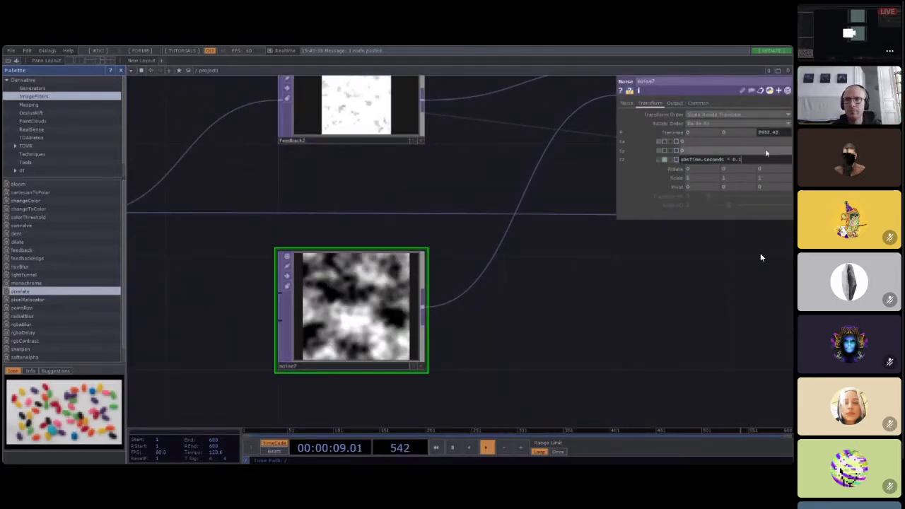
{"action": "key", "text": "Return"}
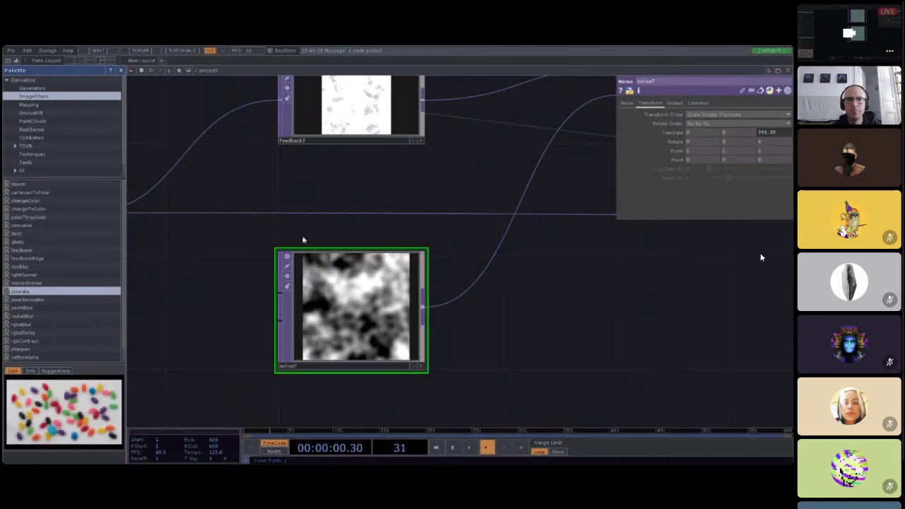
Step: Slow down the source Noise node by changing its Z translate expression to absTime.seconds * 0.1
{"action": "left_click_drag", "start_coordinate": [131, 208], "coordinate": [336, 224]}
{"action": "left_click", "coordinate": [290, 225]}
{"action": "left_click", "coordinate": [772, 133]}
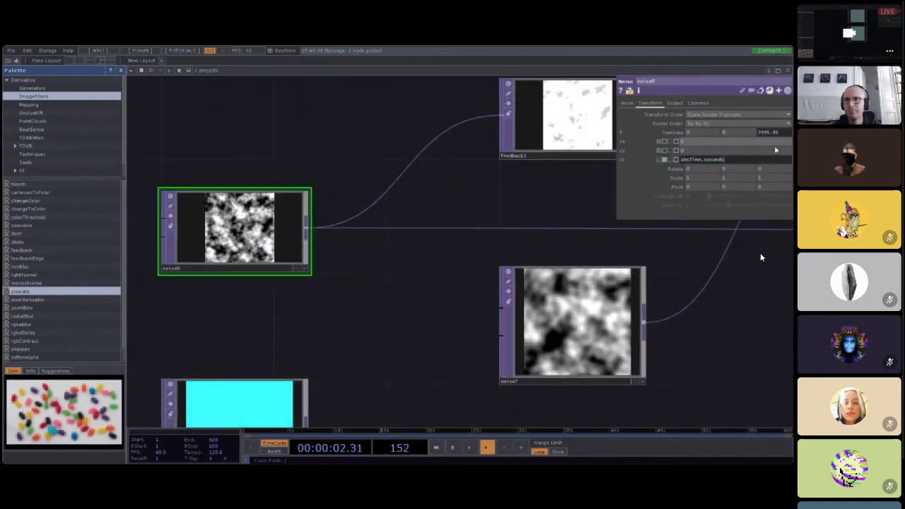
{"action": "type", "text": "* 0.1"}
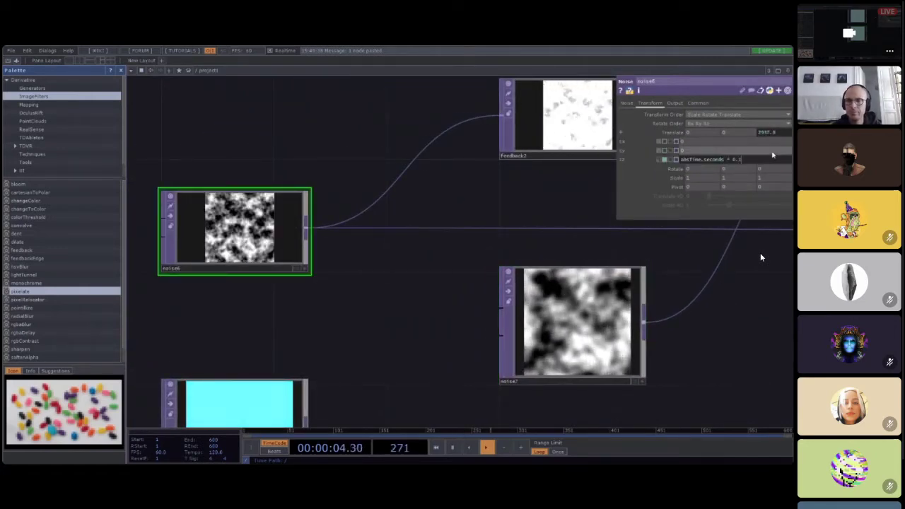
{"action": "key", "text": "Return"}
Step: Examine how the slower noise animation shapes the trails in the Displace output
{"action": "left_click", "coordinate": [587, 311]}
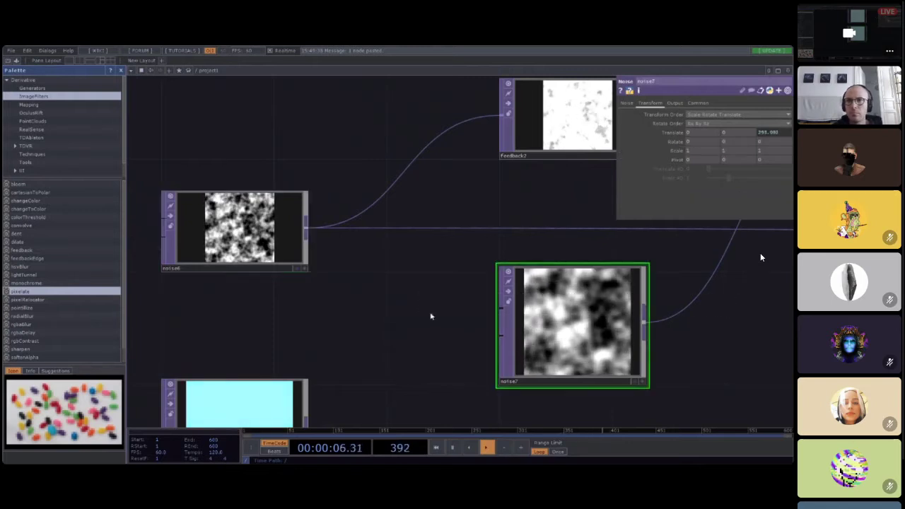
{"action": "scroll", "coordinate": [495, 283], "scroll_direction": "right", "scroll_amount": 5}
{"action": "left_click_drag", "start_coordinate": [678, 246], "coordinate": [512, 303]}
{"action": "scroll", "coordinate": [510, 110], "scroll_direction": "up", "scroll_amount": 5}
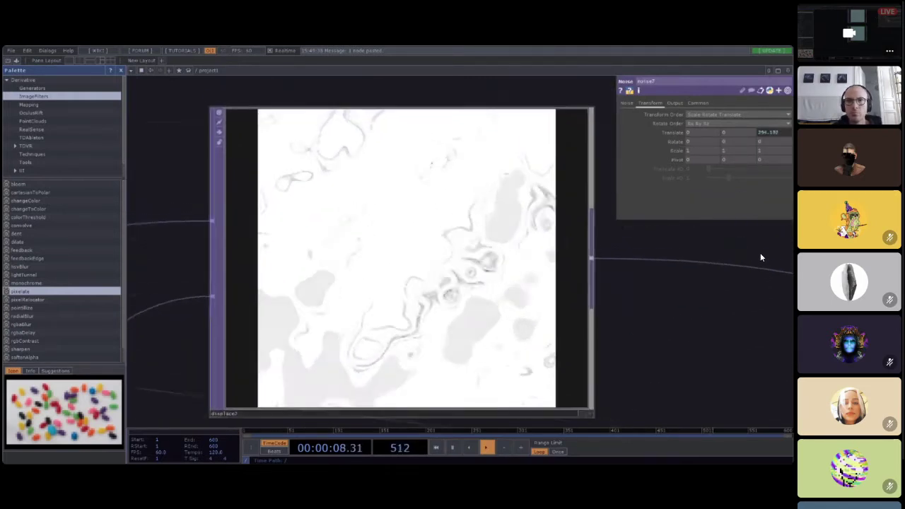
{"action": "scroll", "coordinate": [523, 276], "scroll_direction": "down", "scroll_amount": 1}
{"action": "scroll", "coordinate": [511, 244], "scroll_direction": "down", "scroll_amount": 3}
{"action": "scroll", "coordinate": [548, 297], "scroll_direction": "down", "scroll_amount": 2}
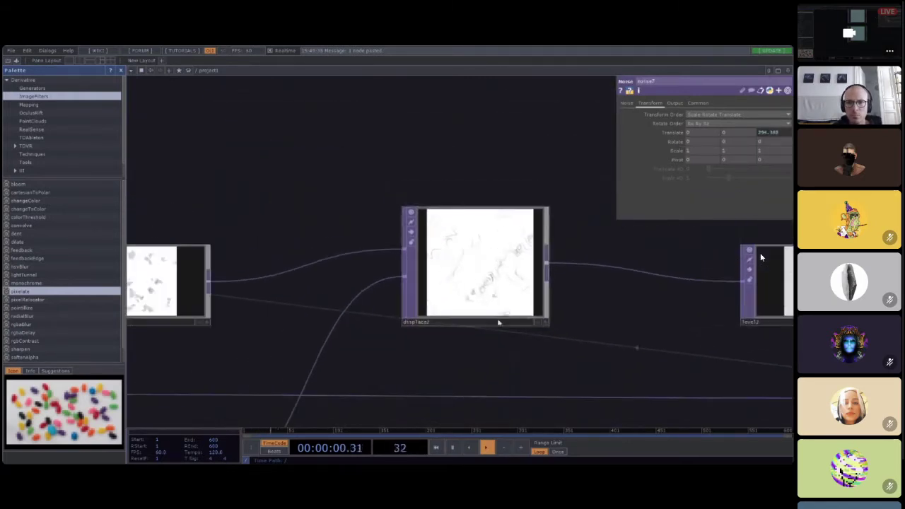
{"action": "left_click_drag", "start_coordinate": [444, 404], "coordinate": [529, 316]}
{"action": "left_click_drag", "start_coordinate": [395, 421], "coordinate": [615, 305]}
{"action": "left_click_drag", "start_coordinate": [306, 270], "coordinate": [427, 281]}
Step: Set the resolution of both Noise nodes to 1080 by 1080 and enlarge the source Noise node to a taller shape
{"action": "left_click", "coordinate": [233, 198]}
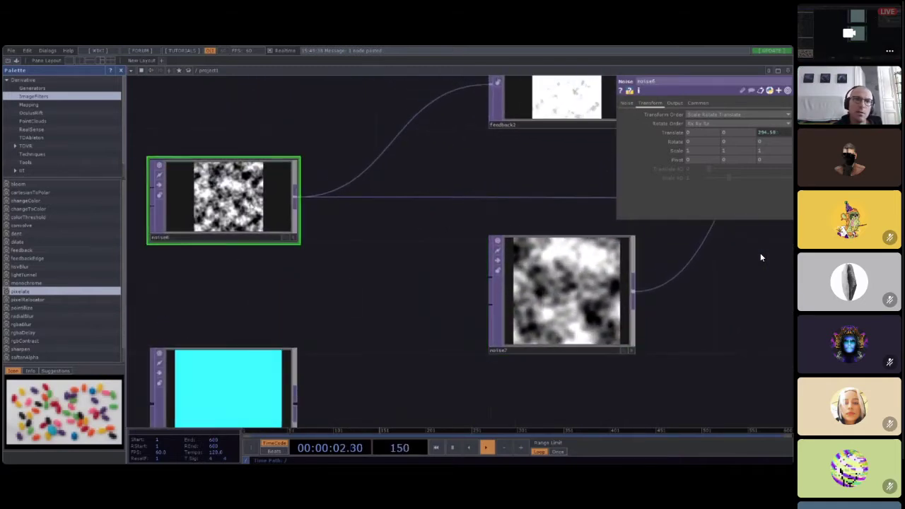
{"action": "left_click", "coordinate": [698, 103]}
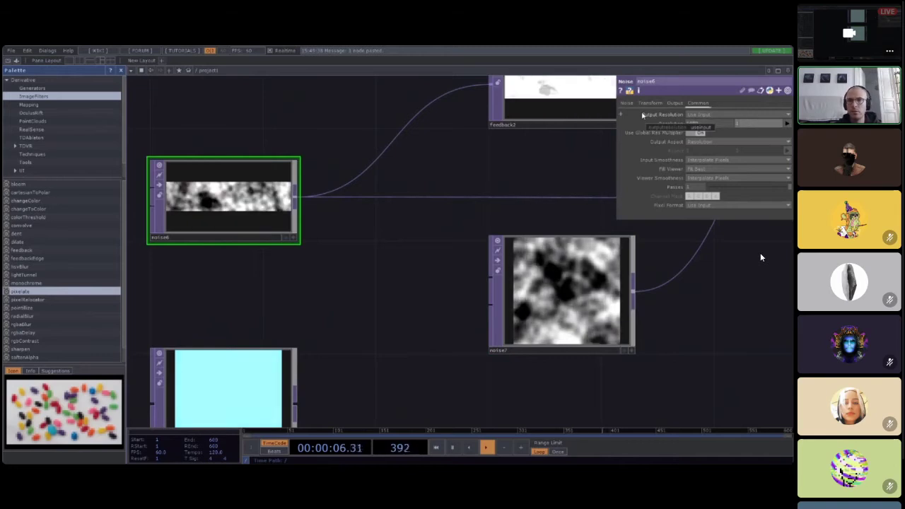
{"action": "left_click", "coordinate": [563, 269]}
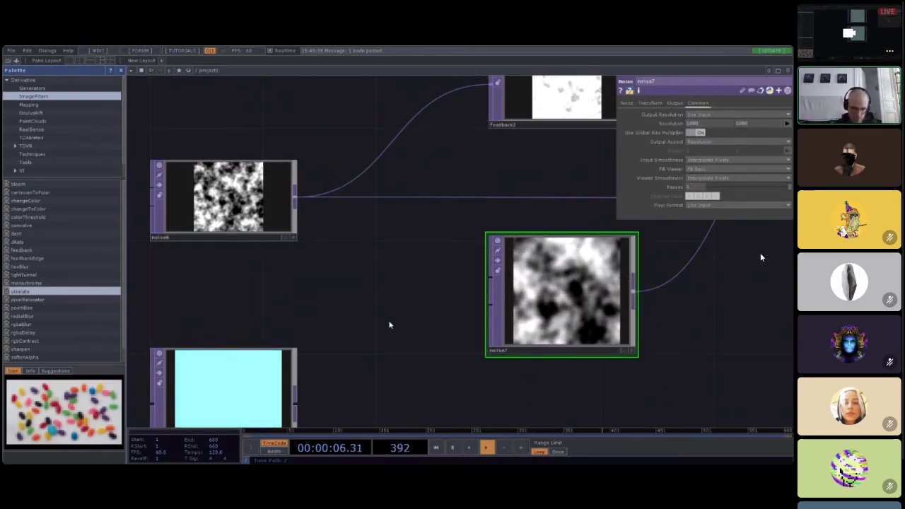
{"action": "scroll", "coordinate": [409, 212], "scroll_direction": "down", "scroll_amount": 5}
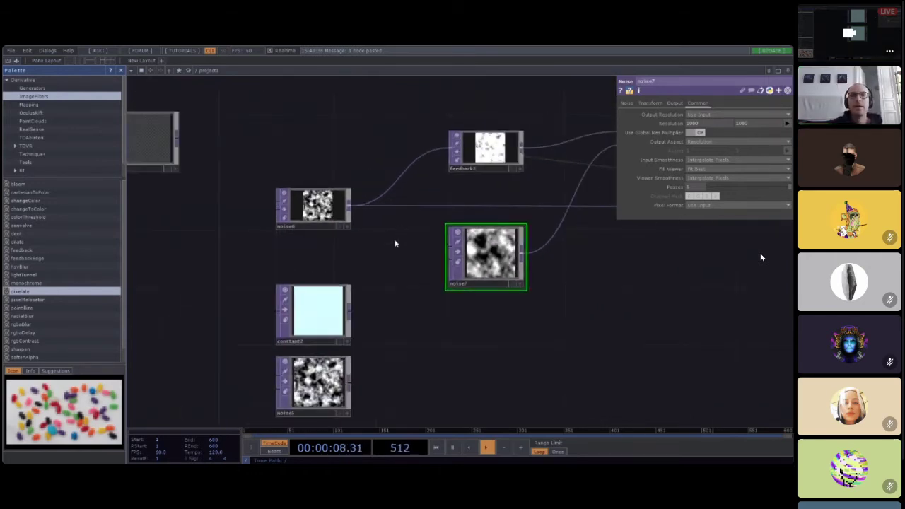
{"action": "scroll", "coordinate": [340, 142], "scroll_direction": "up", "scroll_amount": 4}
{"action": "left_click_drag", "start_coordinate": [341, 131], "coordinate": [340, 105]}
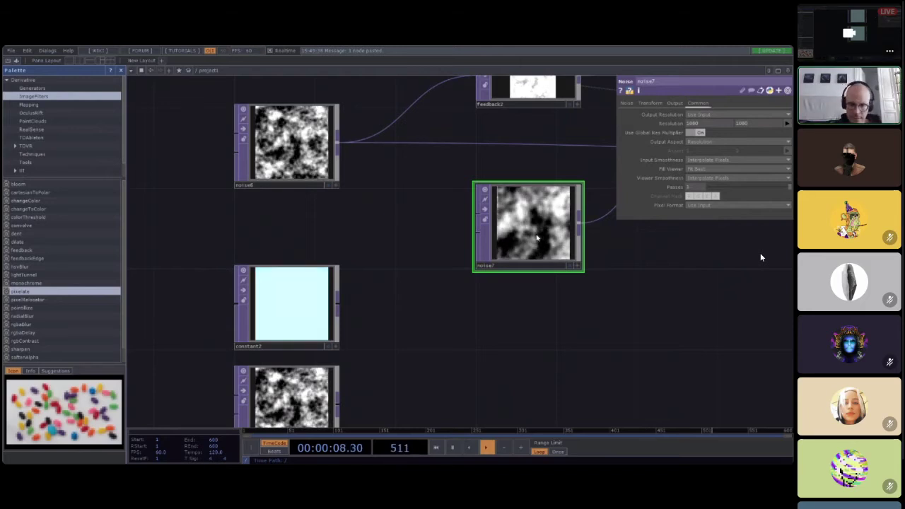
Step: Add a Constant CHOP above the source Noise node and name its channel res
{"action": "key", "text": "h"}
{"action": "scroll", "coordinate": [305, 211], "scroll_direction": "up", "scroll_amount": 5}
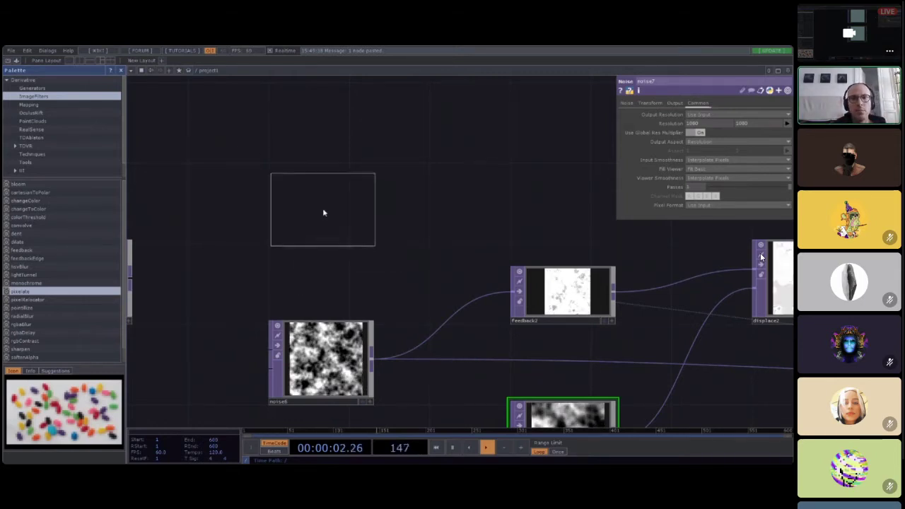
{"action": "left_click", "coordinate": [322, 208]}
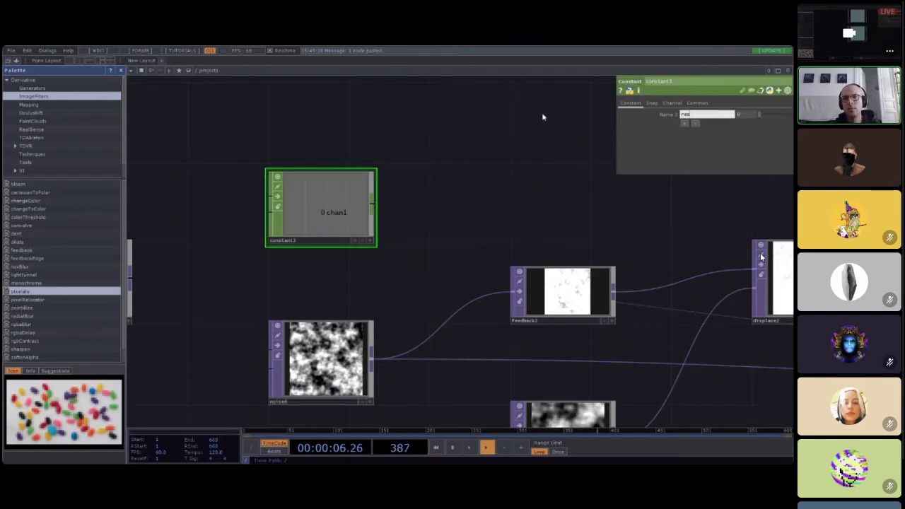
{"action": "left_click_drag", "start_coordinate": [381, 290], "coordinate": [423, 203]}
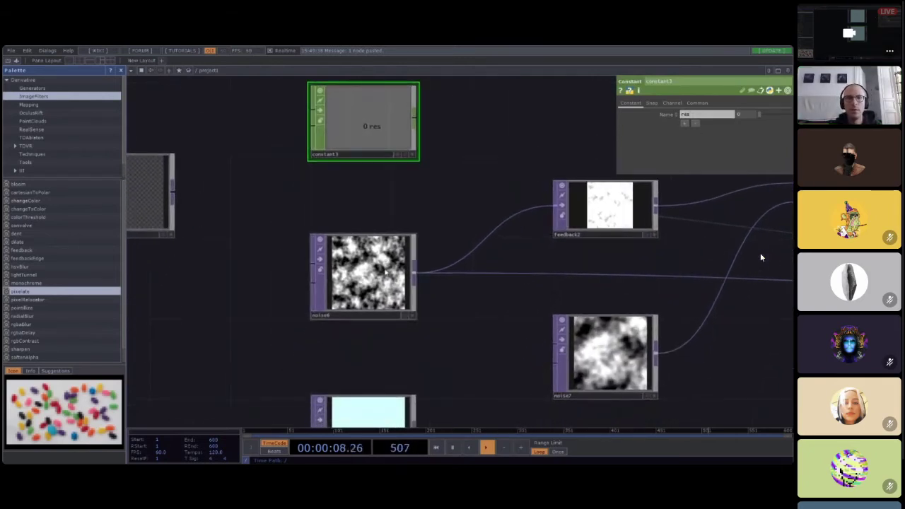
Step: Link the res channel to the resolution width and height of both Noise nodes, and set res to 1080
{"action": "left_click", "coordinate": [371, 273]}
{"action": "left_click", "coordinate": [594, 340]}
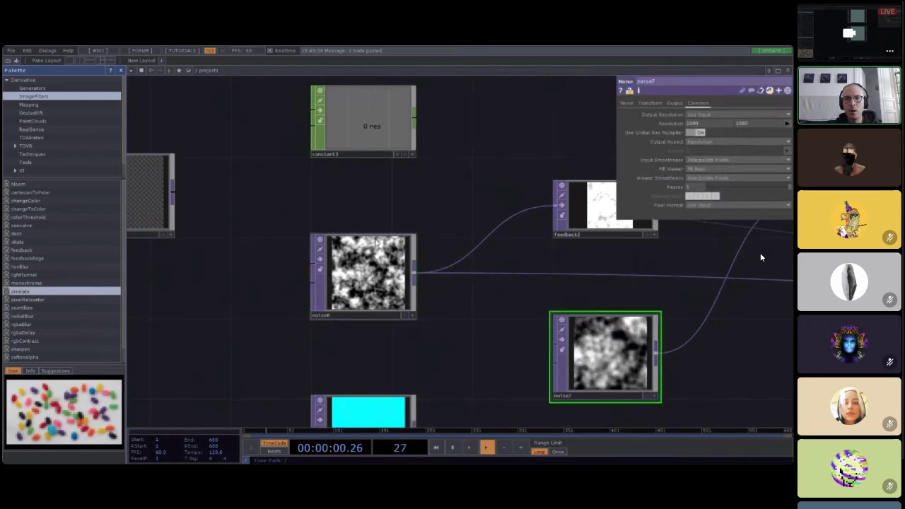
{"action": "left_click", "coordinate": [382, 283]}
{"action": "left_click", "coordinate": [633, 361]}
{"action": "left_click", "coordinate": [403, 301]}
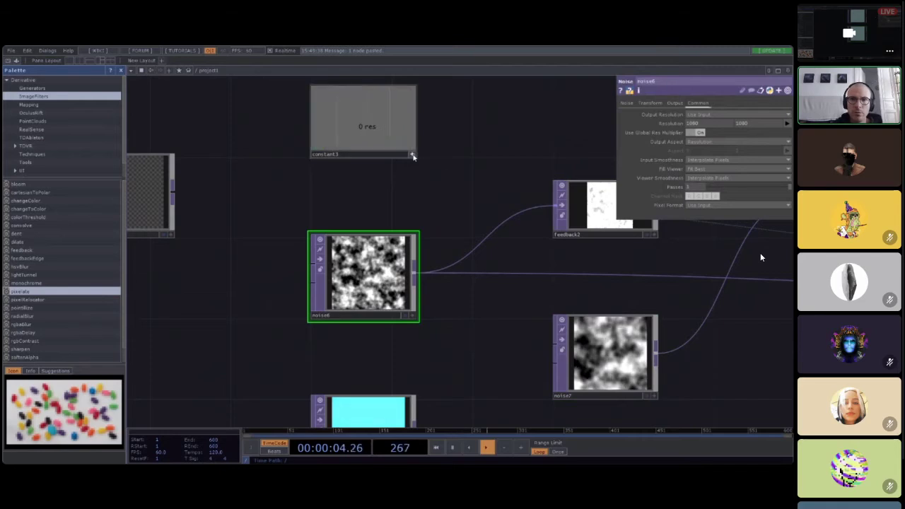
{"action": "left_click_drag", "start_coordinate": [410, 151], "coordinate": [677, 123]}
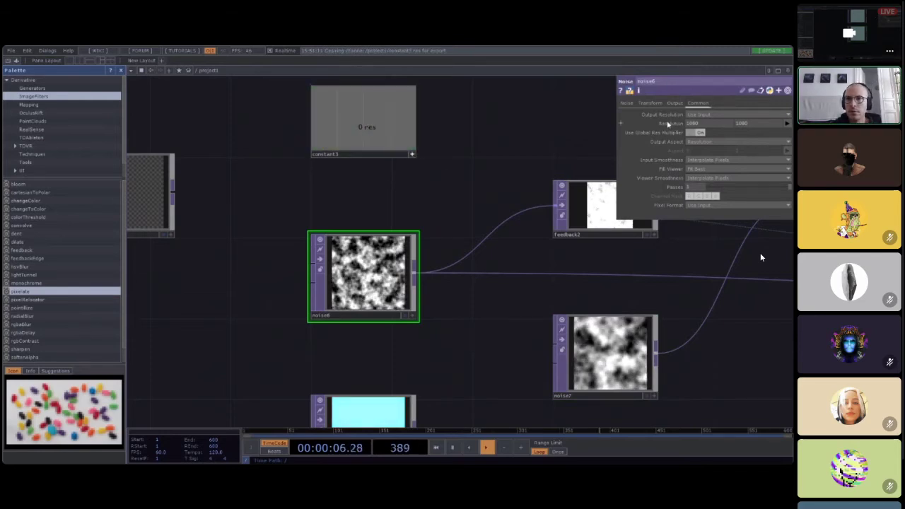
{"action": "left_click", "coordinate": [606, 357]}
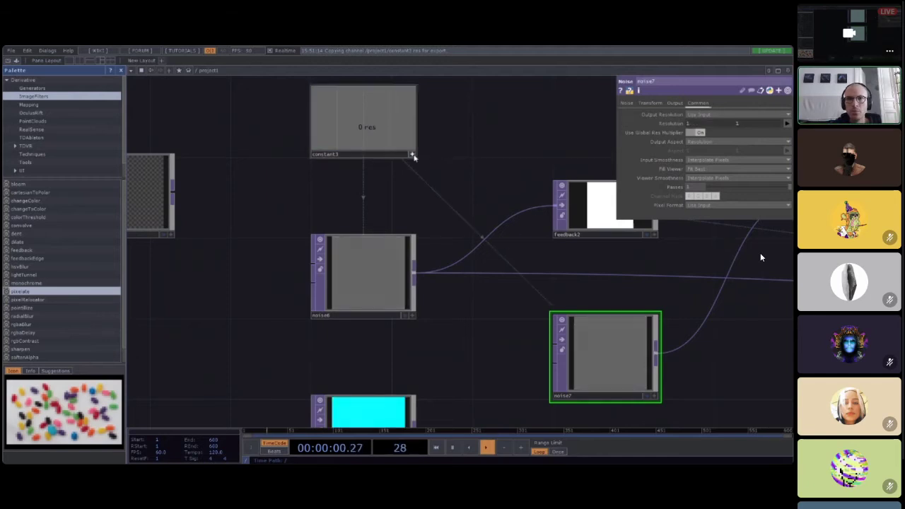
{"action": "left_click", "coordinate": [412, 151]}
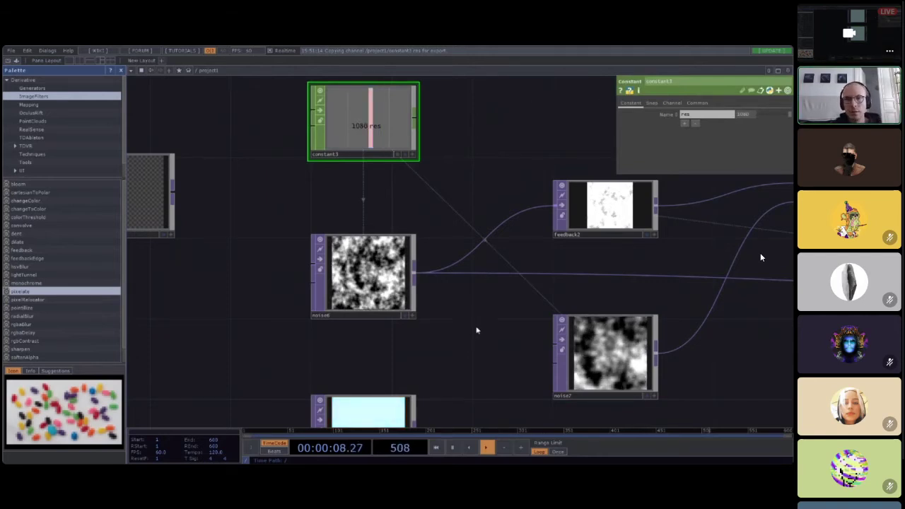
{"action": "scroll", "coordinate": [477, 330], "scroll_direction": "down", "scroll_amount": 2}
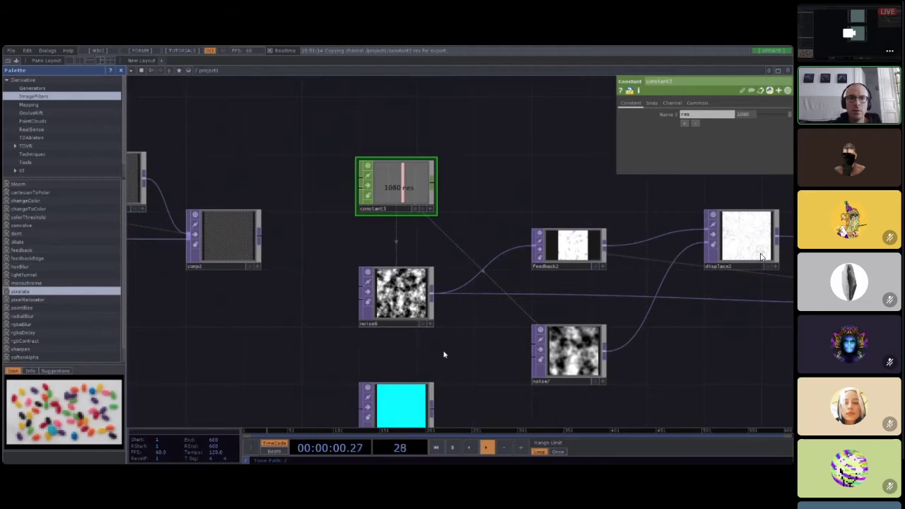
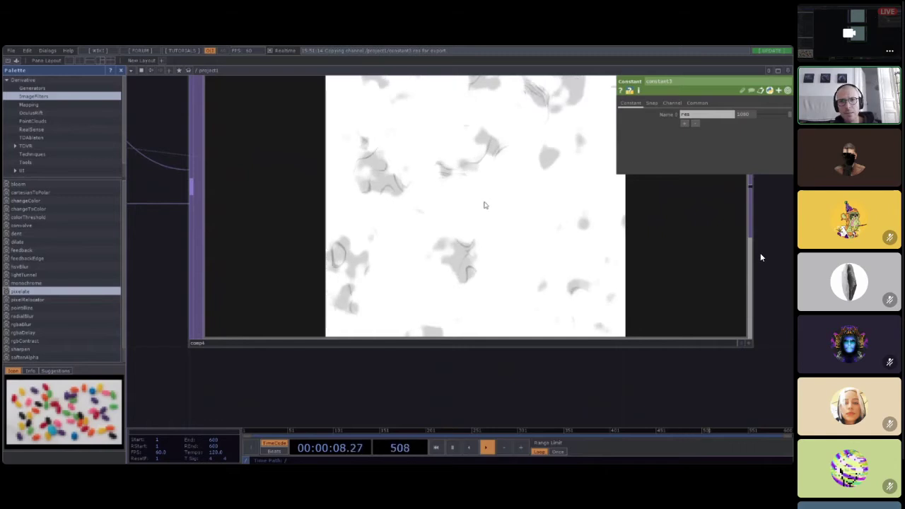
Step: Set the source Noise node's pixel format to 32-bit float (RGBA) while viewing the composite output
{"action": "scroll", "coordinate": [484, 206], "scroll_direction": "down", "scroll_amount": 6}
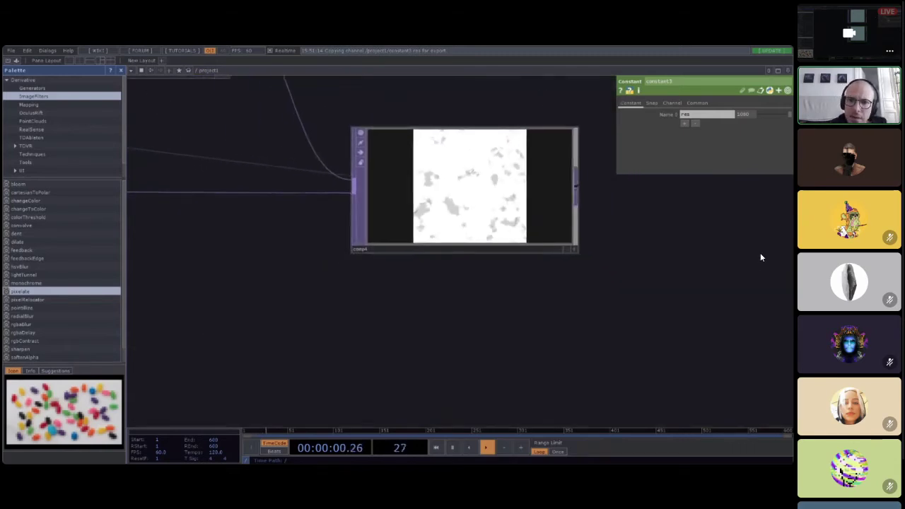
{"action": "key", "text": "i"}
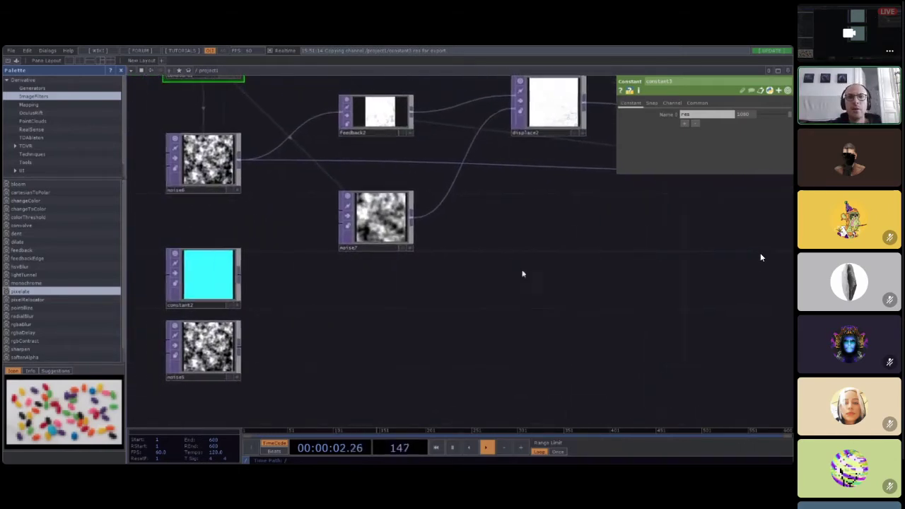
{"action": "left_click_drag", "start_coordinate": [743, 302], "coordinate": [254, 349]}
{"action": "scroll", "coordinate": [396, 223], "scroll_direction": "up", "scroll_amount": 10}
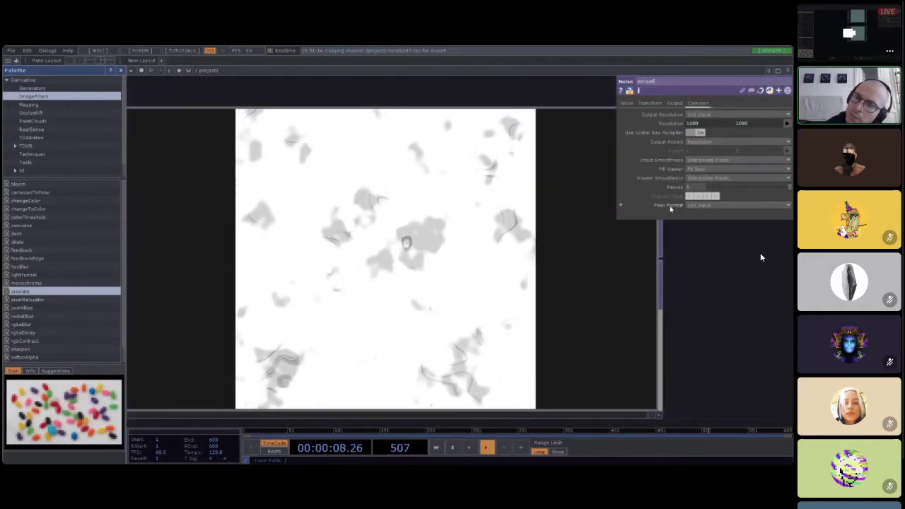
{"action": "left_click", "coordinate": [693, 205]}
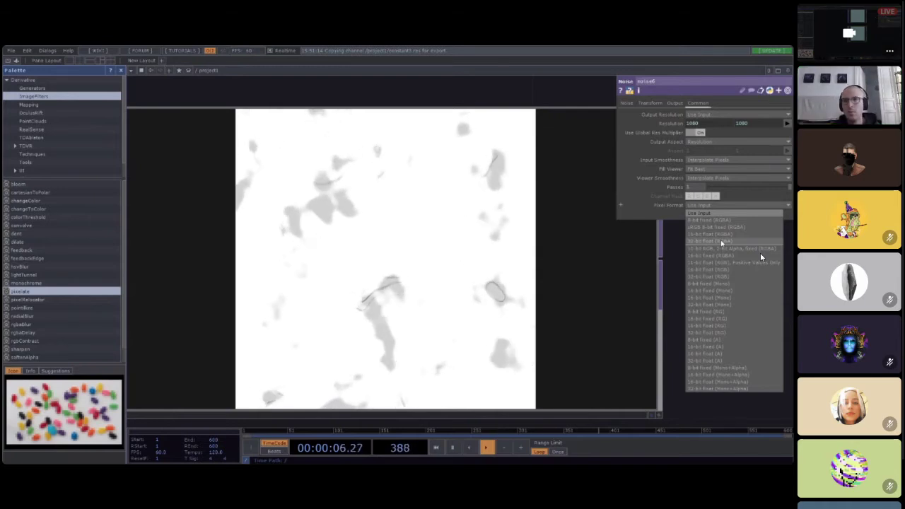
{"action": "left_click", "coordinate": [721, 241]}
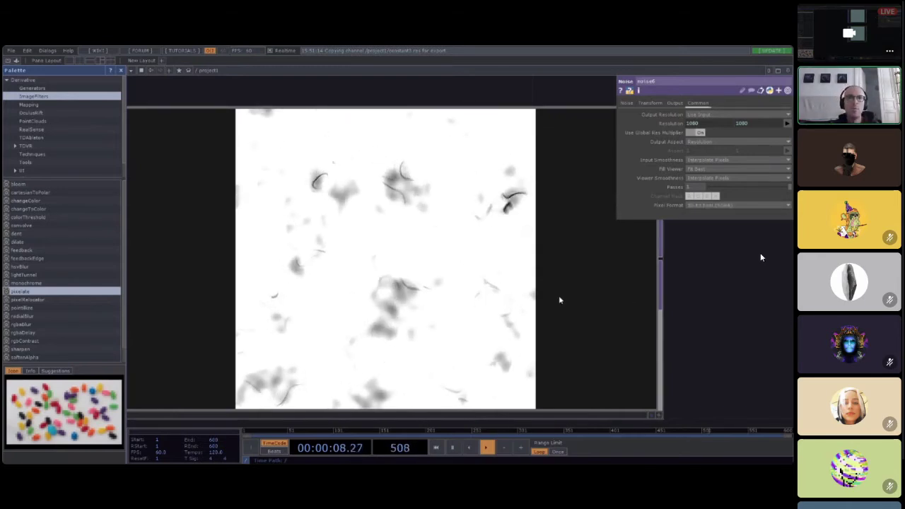
Step: Turn off Monochrome on the Noise node feeding the Displace node and check the effect in the loop
{"action": "middle_click_drag", "start_coordinate": [559, 300], "coordinate": [389, 319]}
{"action": "left_click_drag", "start_coordinate": [428, 318], "coordinate": [549, 277]}
{"action": "left_click", "coordinate": [179, 303]}
{"action": "left_click_drag", "start_coordinate": [487, 324], "coordinate": [464, 327]}
{"action": "left_click", "coordinate": [628, 104]}
{"action": "left_click", "coordinate": [699, 205]}
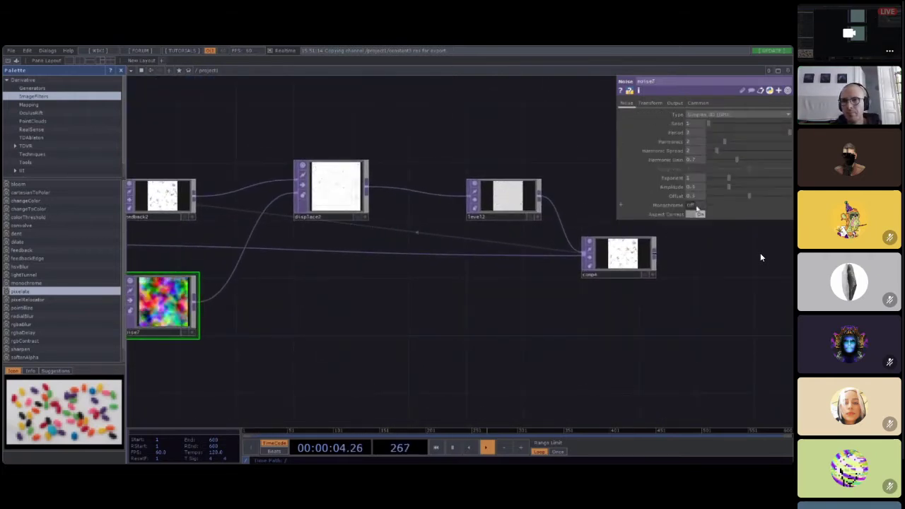
{"action": "scroll", "coordinate": [633, 250], "scroll_direction": "up", "scroll_amount": 8}
{"action": "scroll", "coordinate": [590, 308], "scroll_direction": "down", "scroll_amount": 8}
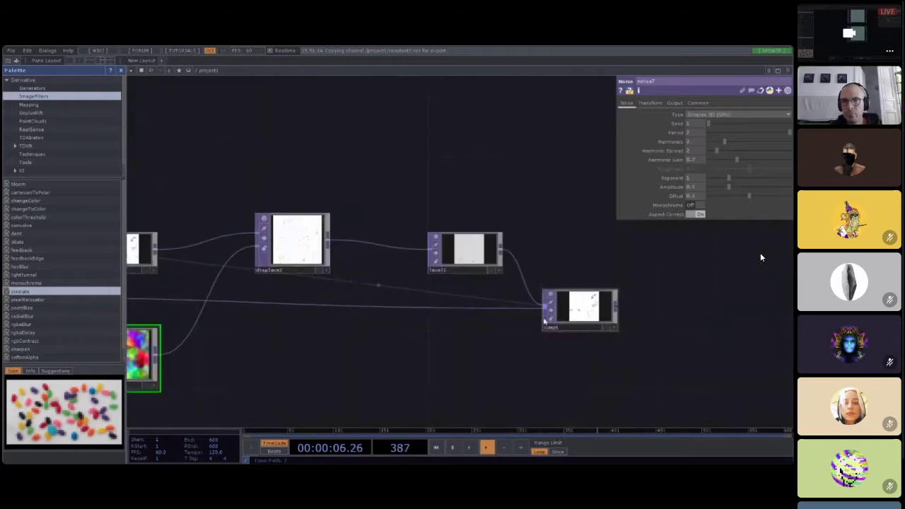
Step: Lower the Displace node's UV Weight to 0.01 and inspect its output
{"action": "left_click_drag", "start_coordinate": [275, 362], "coordinate": [464, 318]}
{"action": "left_click", "coordinate": [481, 201]}
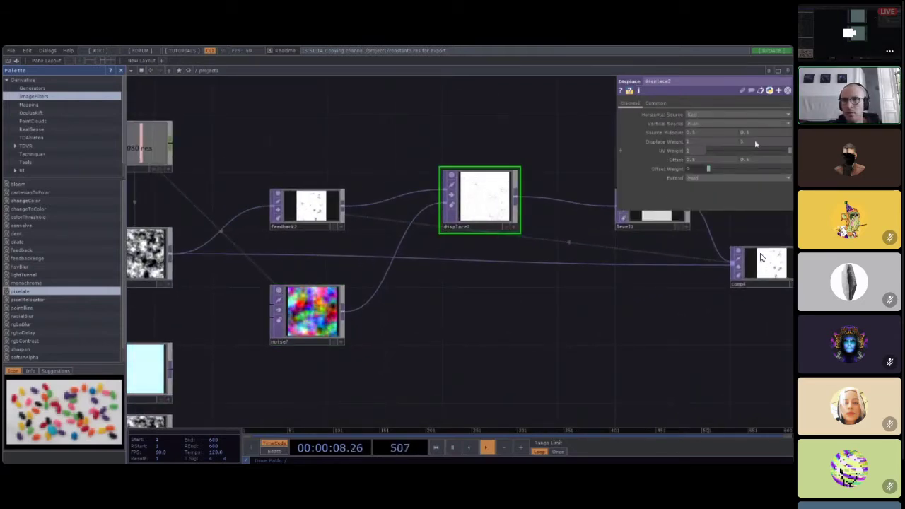
{"action": "left_click_drag", "start_coordinate": [725, 152], "coordinate": [720, 150]}
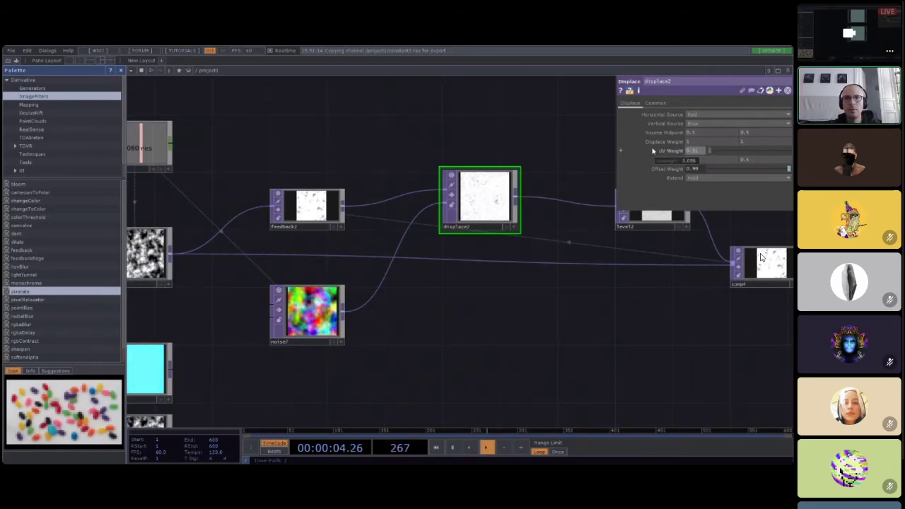
{"action": "scroll", "coordinate": [489, 201], "scroll_direction": "up", "scroll_amount": 8}
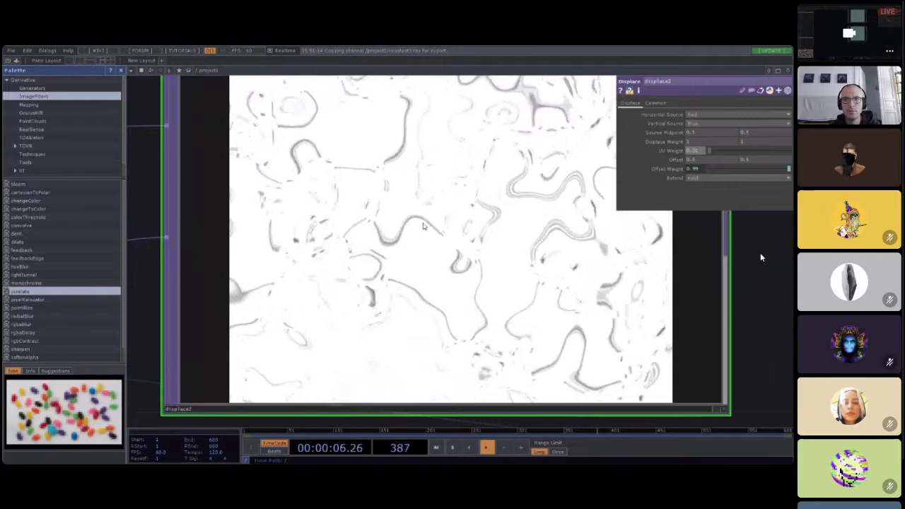
{"action": "scroll", "coordinate": [423, 226], "scroll_direction": "down", "scroll_amount": 8}
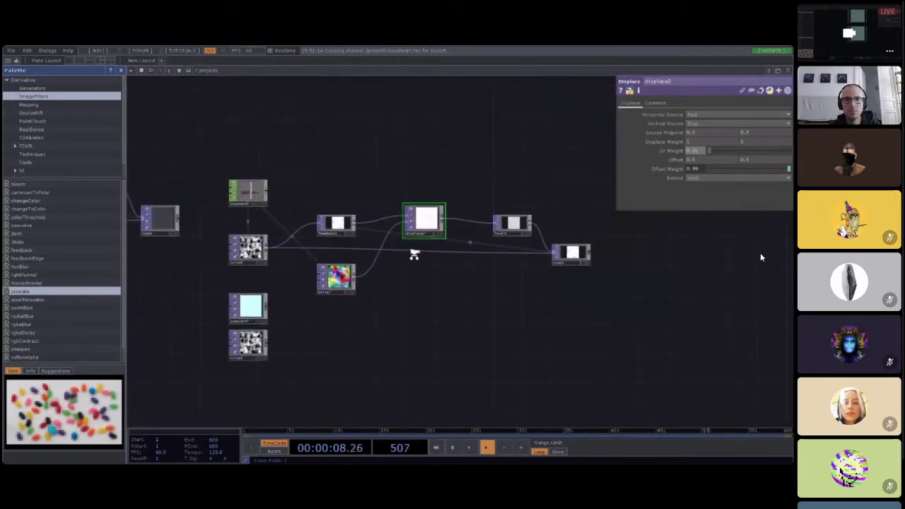
Step: Turn Monochrome back on for the displacement Noise node and inspect the resulting Displace output
{"action": "scroll", "coordinate": [415, 255], "scroll_direction": "up", "scroll_amount": 5}
{"action": "left_click_drag", "start_coordinate": [241, 318], "coordinate": [301, 302]}
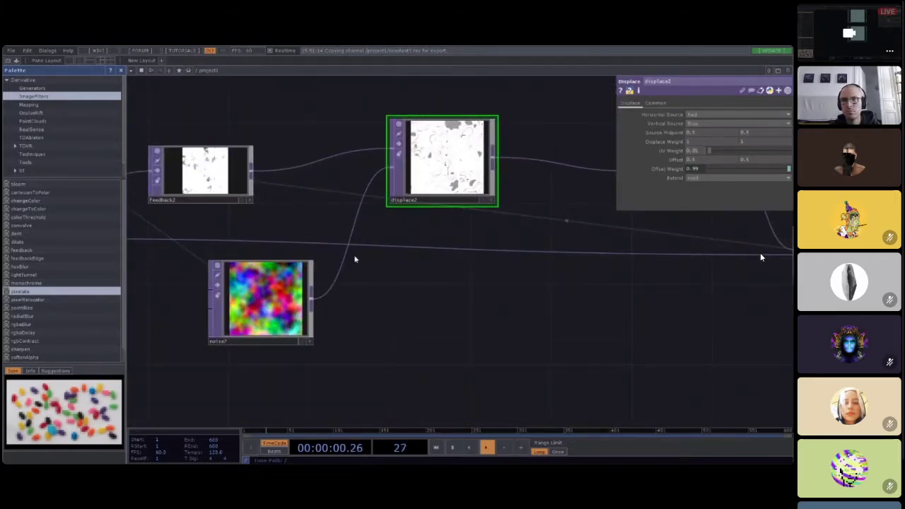
{"action": "left_click", "coordinate": [297, 286]}
{"action": "left_click", "coordinate": [700, 204]}
{"action": "left_click_drag", "start_coordinate": [643, 286], "coordinate": [554, 325]}
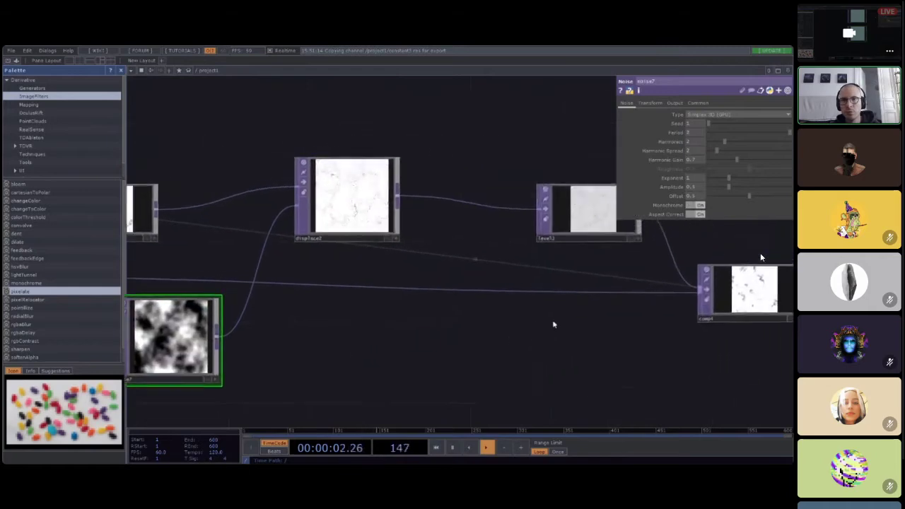
{"action": "scroll", "coordinate": [346, 202], "scroll_direction": "up", "scroll_amount": 10}
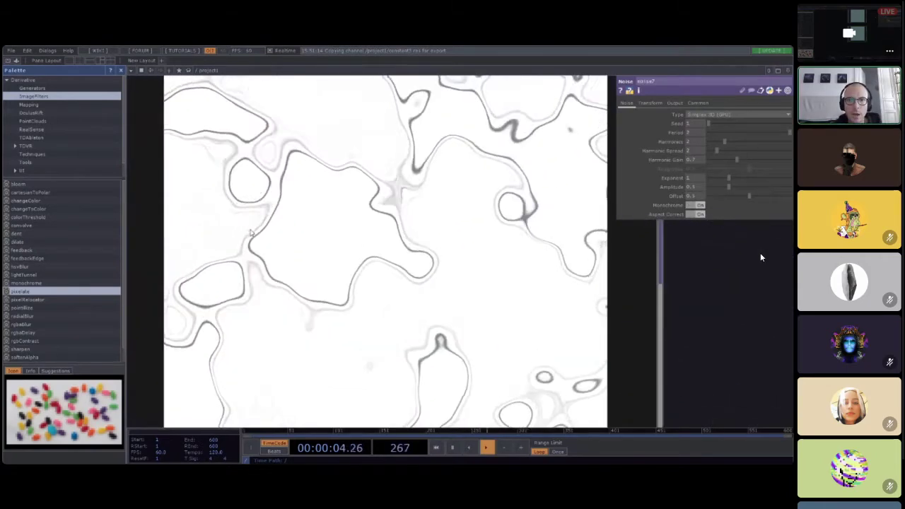
{"action": "scroll", "coordinate": [251, 233], "scroll_direction": "down", "scroll_amount": 10}
Step: Set both Displace Weight values to 0.01 and UV Weight to 1 on the Displace node, and check its output
{"action": "left_click", "coordinate": [299, 219]}
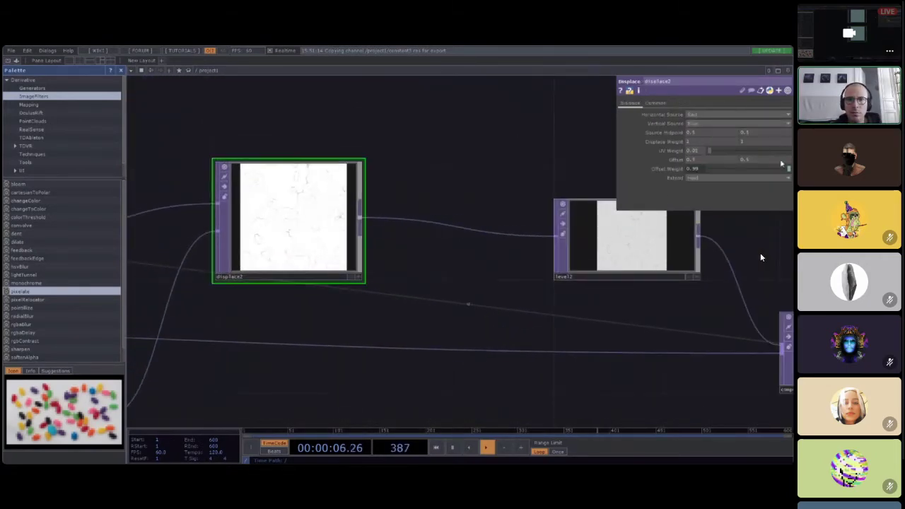
{"action": "scroll", "coordinate": [515, 244], "scroll_direction": "down", "scroll_amount": 10}
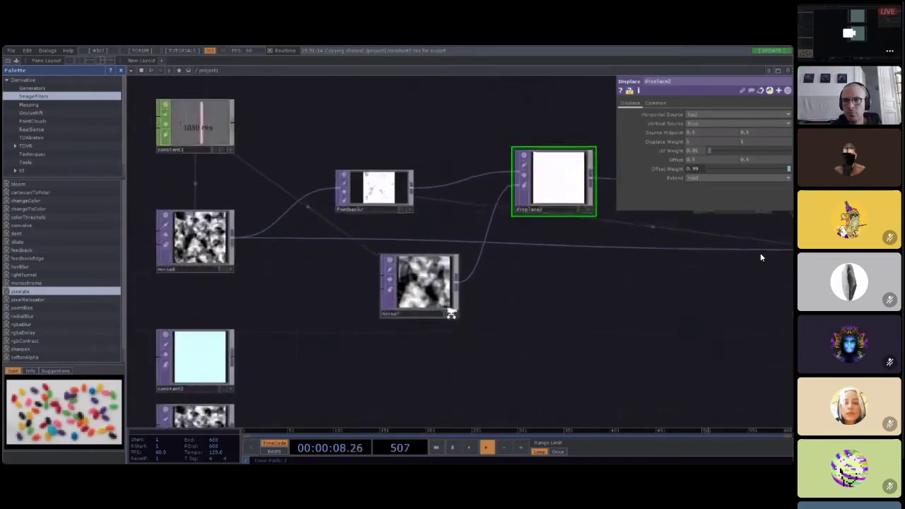
{"action": "scroll", "coordinate": [449, 313], "scroll_direction": "up", "scroll_amount": 3}
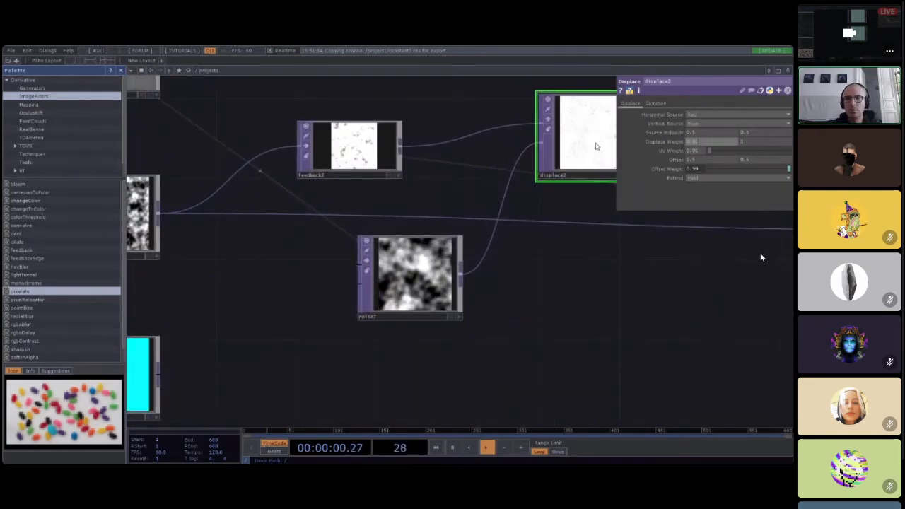
{"action": "left_click_drag", "start_coordinate": [739, 141], "coordinate": [706, 147]}
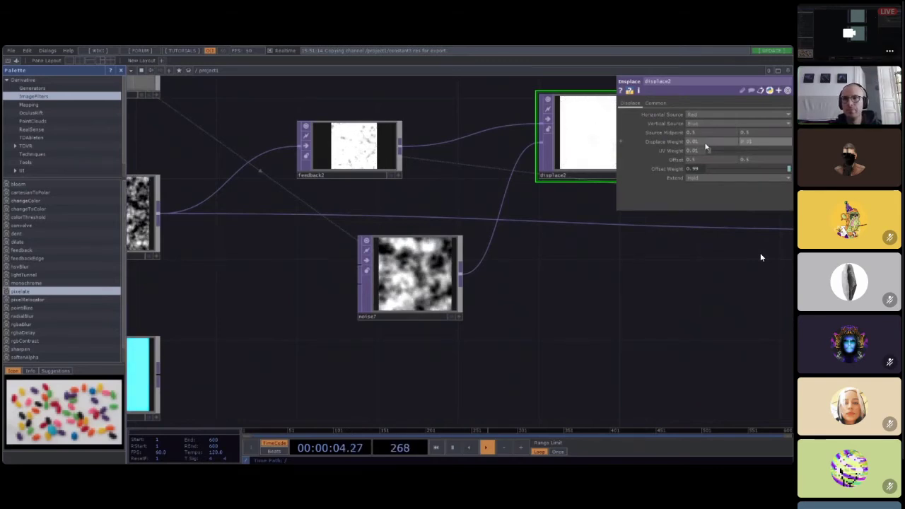
{"action": "left_click_drag", "start_coordinate": [710, 151], "coordinate": [790, 151]}
{"action": "left_click_drag", "start_coordinate": [667, 297], "coordinate": [589, 325]}
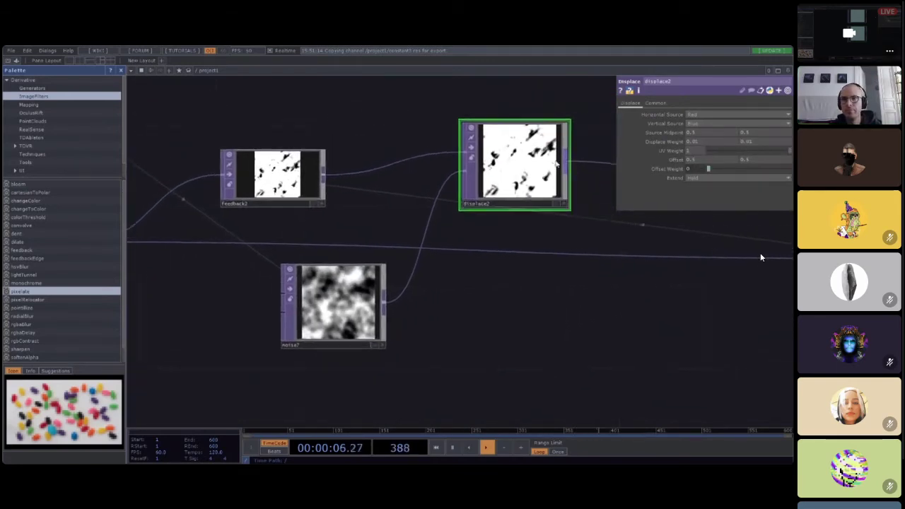
{"action": "scroll", "coordinate": [556, 163], "scroll_direction": "up", "scroll_amount": 5}
{"action": "scroll", "coordinate": [545, 168], "scroll_direction": "down", "scroll_amount": 2}
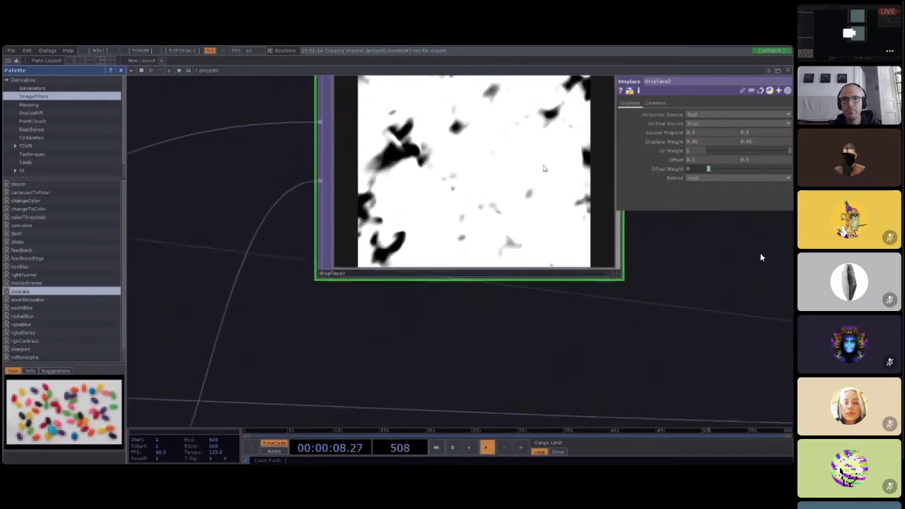
{"action": "scroll", "coordinate": [545, 168], "scroll_direction": "down", "scroll_amount": 6}
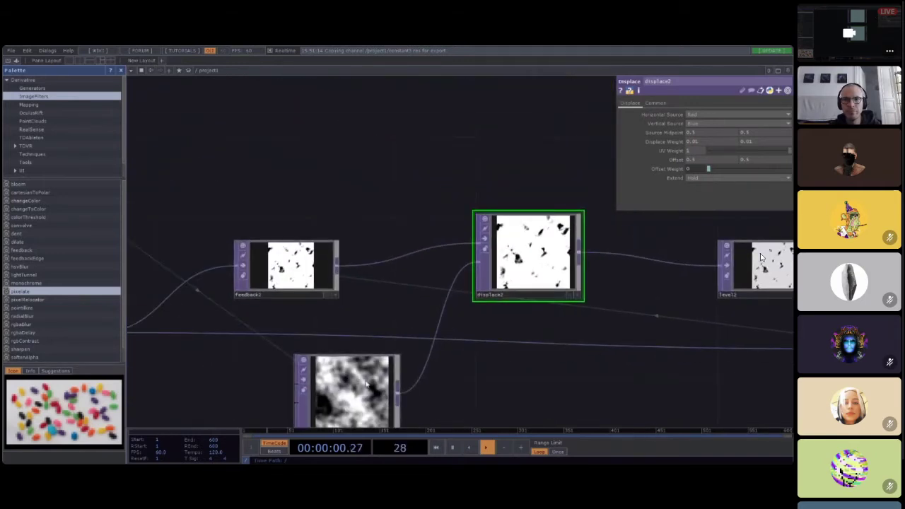
Step: Set the displacement Noise node's Period to 0.48, Harmonics to 10, Harmonic Spread to 19.7 and Harmonic Gain to 1.67
{"action": "left_click", "coordinate": [367, 384]}
{"action": "mouse_move", "coordinate": [789, 131]}
{"action": "left_mouse_down"}
{"action": "mouse_move", "coordinate": [720, 133]}
{"action": "mouse_move", "coordinate": [790, 142]}
{"action": "left_mouse_up"}
{"action": "left_click_drag", "start_coordinate": [717, 151], "coordinate": [776, 159]}
{"action": "scroll", "coordinate": [591, 237], "scroll_direction": "up", "scroll_amount": 5}
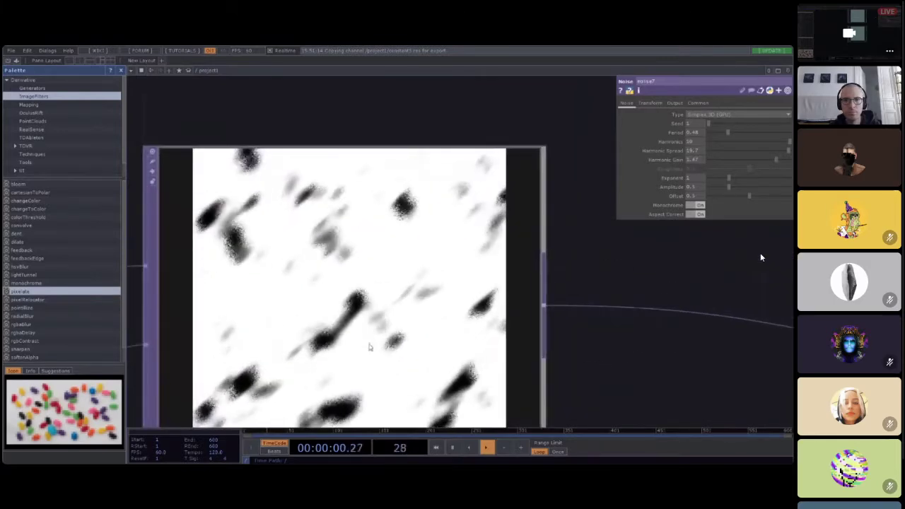
{"action": "scroll", "coordinate": [615, 304], "scroll_direction": "down", "scroll_amount": 5}
Step: Raise the displacement Noise node's Period to about 1.9 and examine the grainy trails in the Displace output
{"action": "left_click_drag", "start_coordinate": [730, 133], "coordinate": [785, 136]}
{"action": "scroll", "coordinate": [481, 310], "scroll_direction": "up", "scroll_amount": 5}
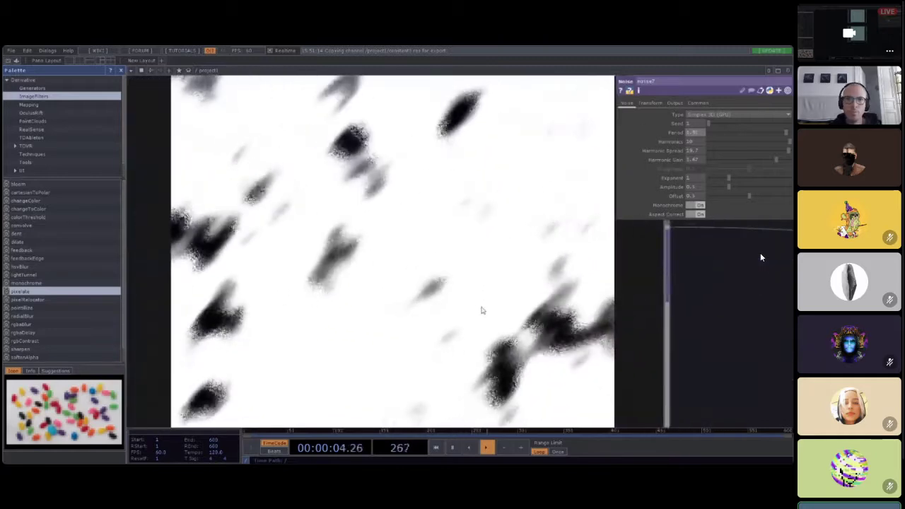
{"action": "scroll", "coordinate": [481, 310], "scroll_direction": "down", "scroll_amount": 3}
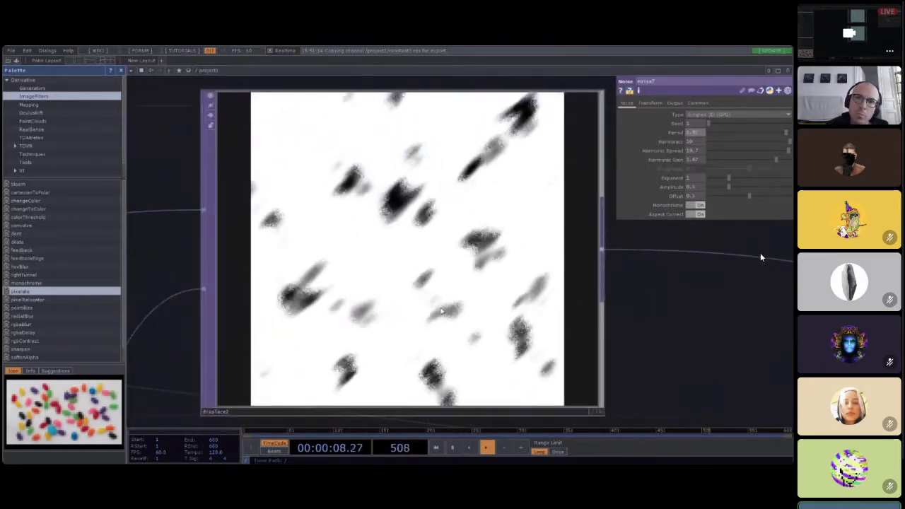
{"action": "scroll", "coordinate": [441, 312], "scroll_direction": "down", "scroll_amount": 5}
{"action": "left_click_drag", "start_coordinate": [413, 361], "coordinate": [437, 294]}
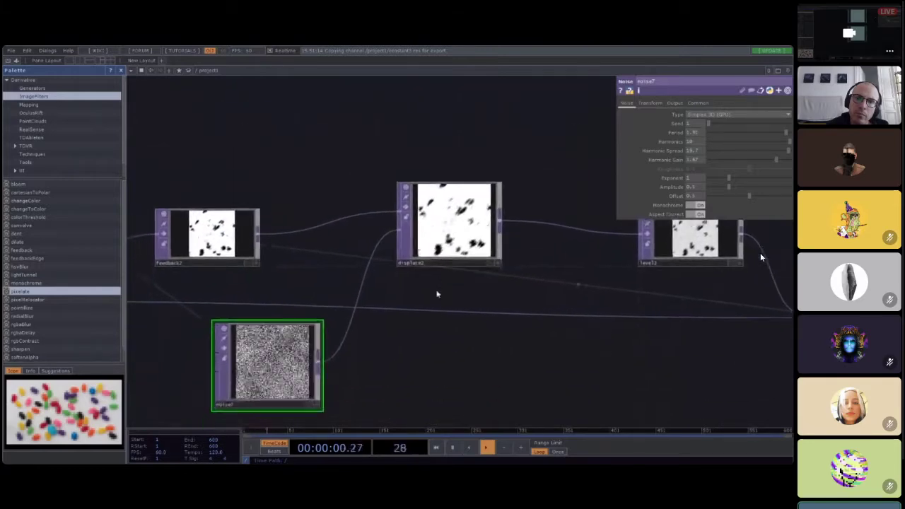
Step: Examine the cyan Constant node's time-based colour expression and the grainy displacement Noise in the network
{"action": "scroll", "coordinate": [433, 299], "scroll_direction": "down", "scroll_amount": 3}
{"action": "left_click_drag", "start_coordinate": [330, 414], "coordinate": [459, 319]}
{"action": "left_click", "coordinate": [325, 260]}
{"action": "scroll", "coordinate": [324, 260], "scroll_direction": "up", "scroll_amount": 1}
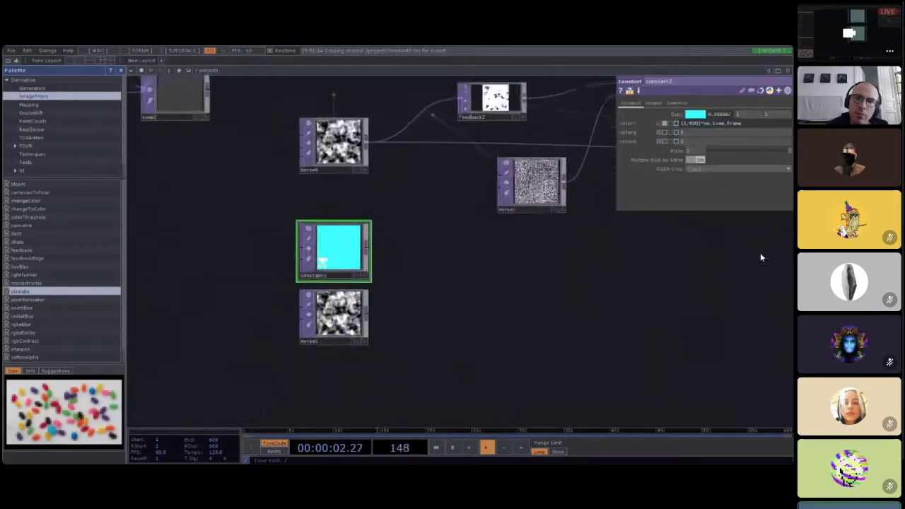
{"action": "scroll", "coordinate": [323, 262], "scroll_direction": "up", "scroll_amount": 2}
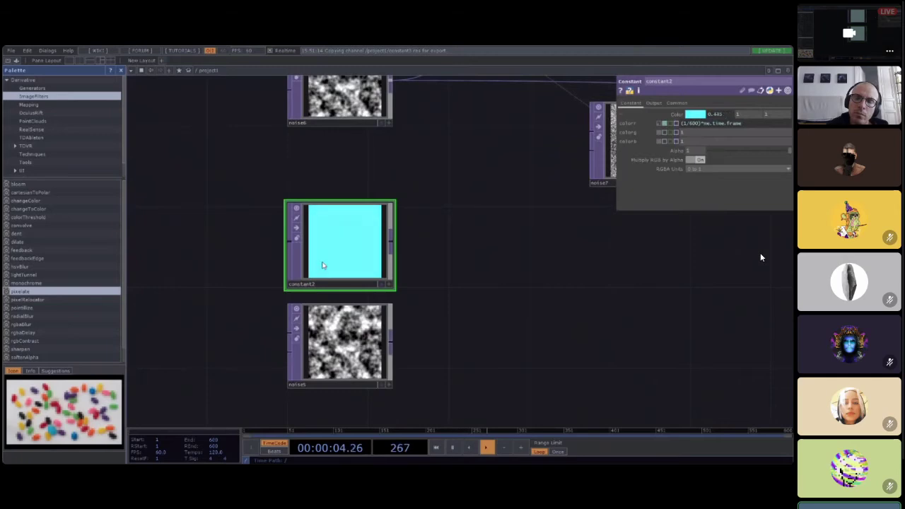
{"action": "scroll", "coordinate": [322, 264], "scroll_direction": "down", "scroll_amount": 3}
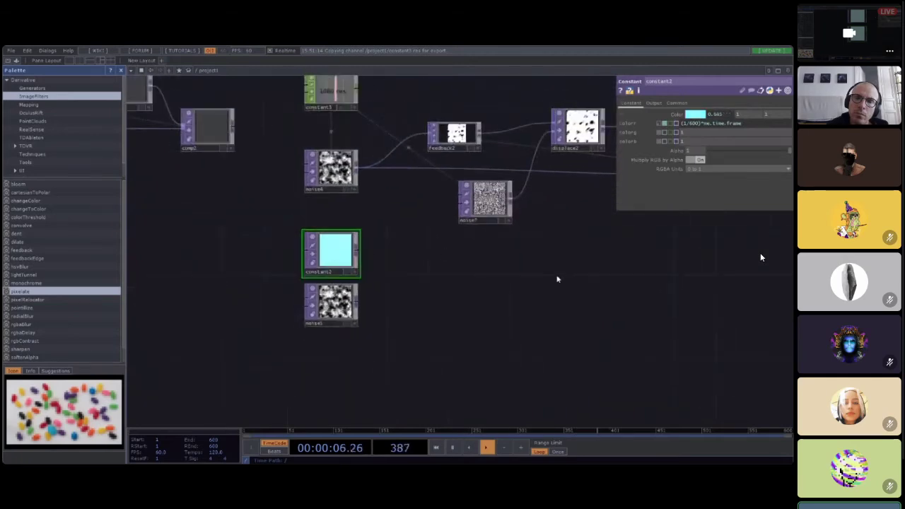
{"action": "scroll", "coordinate": [523, 205], "scroll_direction": "up", "scroll_amount": 3}
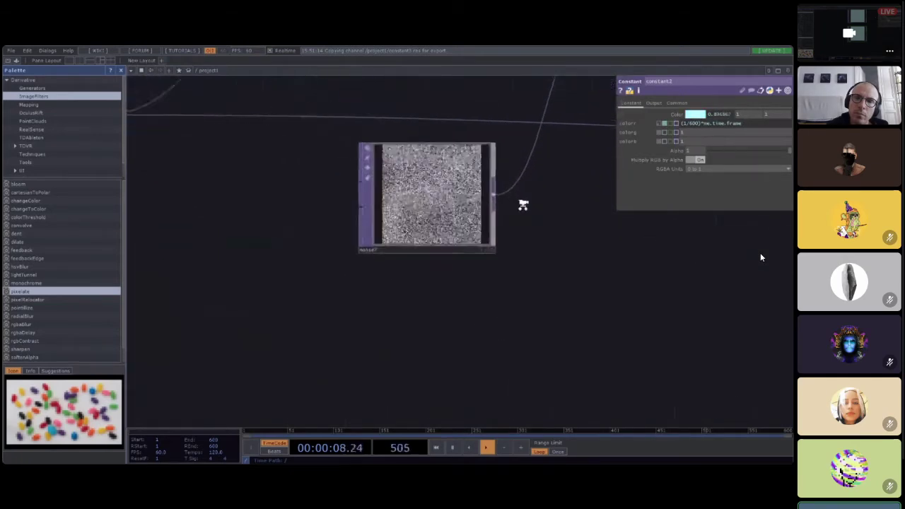
{"action": "scroll", "coordinate": [524, 205], "scroll_direction": "up", "scroll_amount": 1}
{"action": "scroll", "coordinate": [467, 216], "scroll_direction": "down", "scroll_amount": 3}
{"action": "left_click_drag", "start_coordinate": [427, 273], "coordinate": [501, 266]}
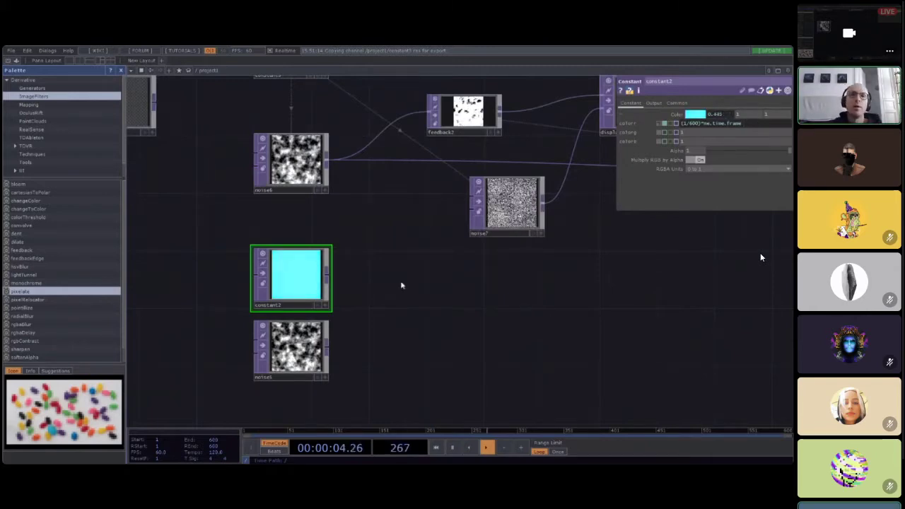
Step: Show the parameters of the Constant CHOP and review its res channel and links to the Noise nodes
{"action": "scroll", "coordinate": [400, 283], "scroll_direction": "up", "scroll_amount": 5}
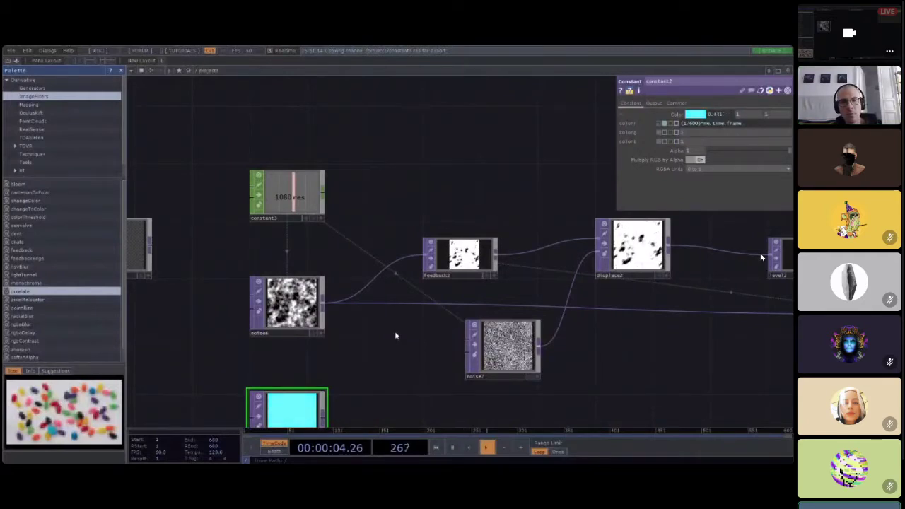
{"action": "left_click", "coordinate": [271, 204]}
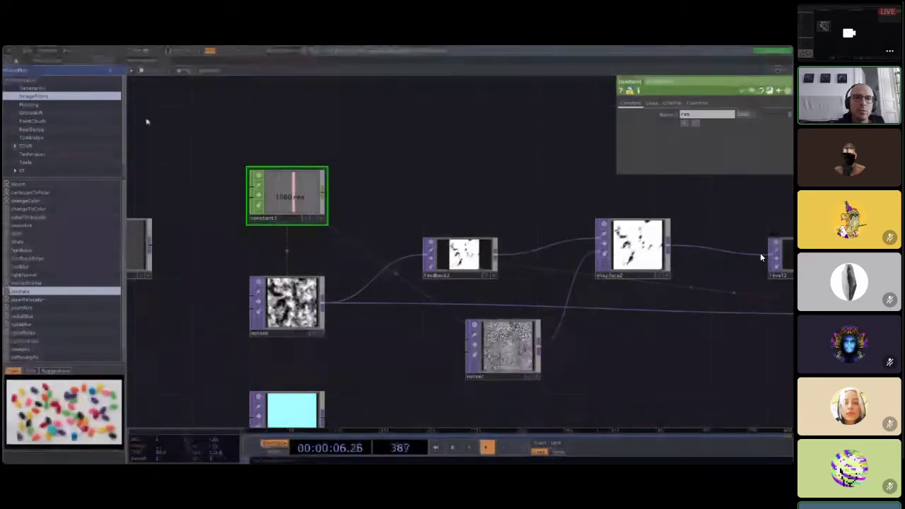
{"action": "scroll", "coordinate": [283, 182], "scroll_direction": "up", "scroll_amount": 5}
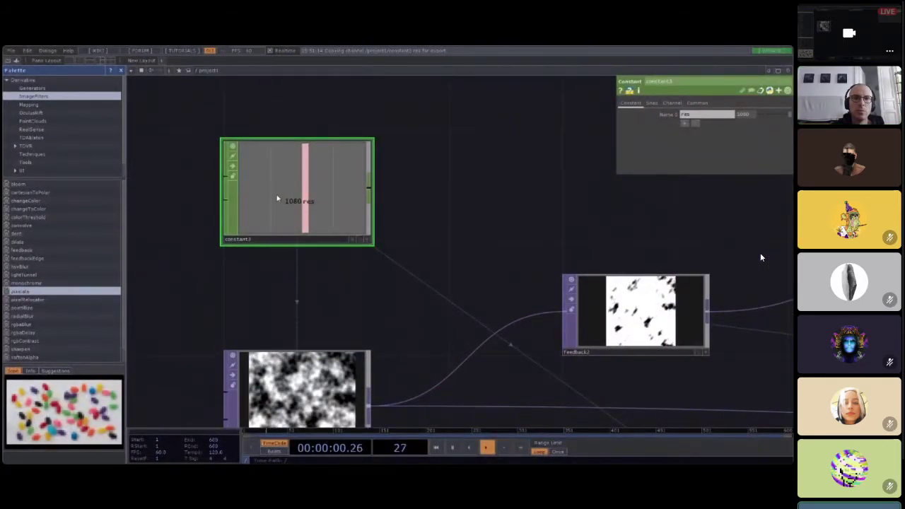
{"action": "left_click_drag", "start_coordinate": [460, 264], "coordinate": [496, 305]}
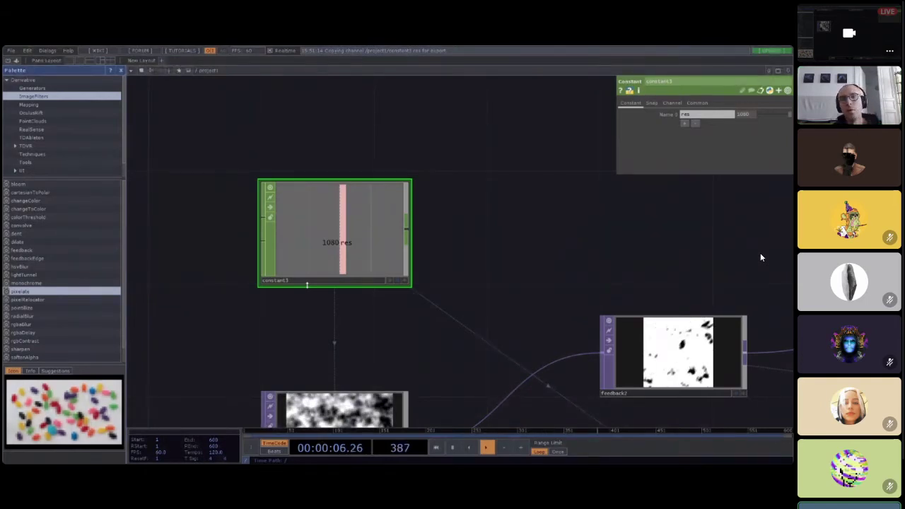
Step: Add a dropDownMenu widget from the palette's UI Basic Widgets tools to the network beside the Constant CHOP
{"action": "scroll", "coordinate": [453, 285], "scroll_direction": "down", "scroll_amount": 3}
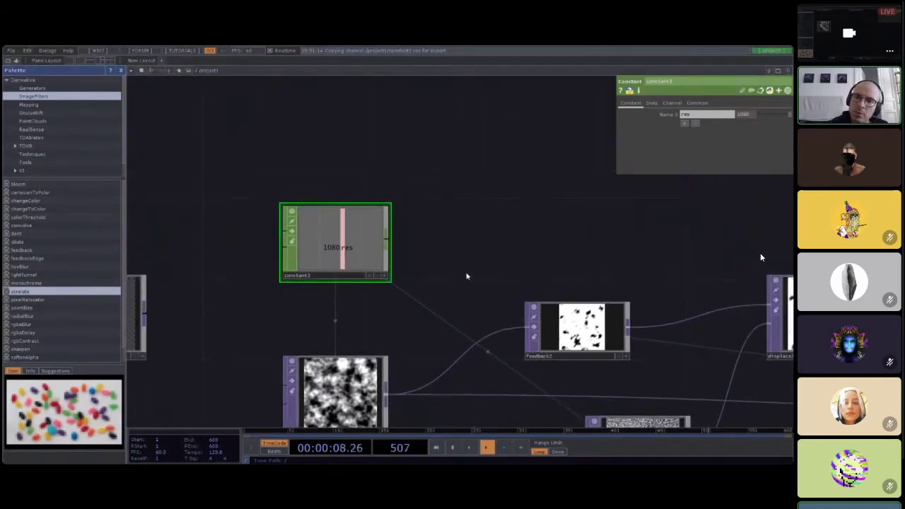
{"action": "left_click_drag", "start_coordinate": [431, 280], "coordinate": [435, 202]}
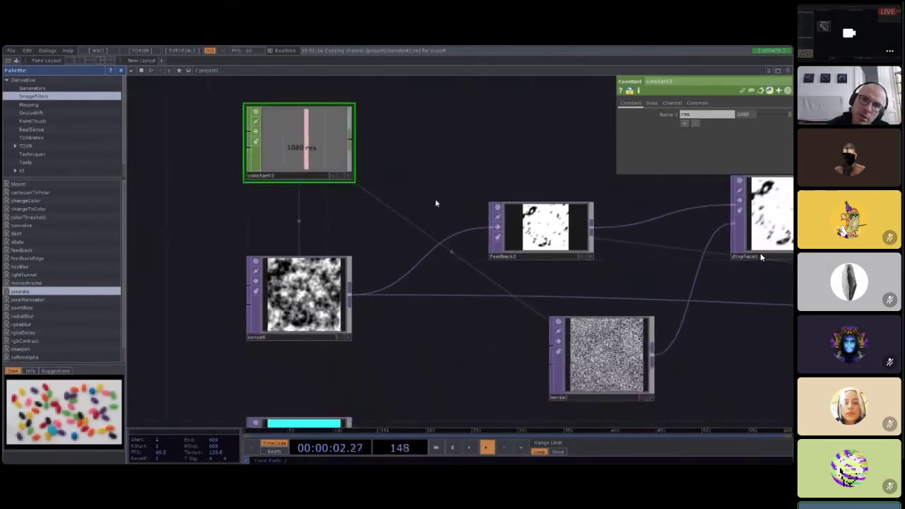
{"action": "left_click_drag", "start_coordinate": [434, 353], "coordinate": [442, 236]}
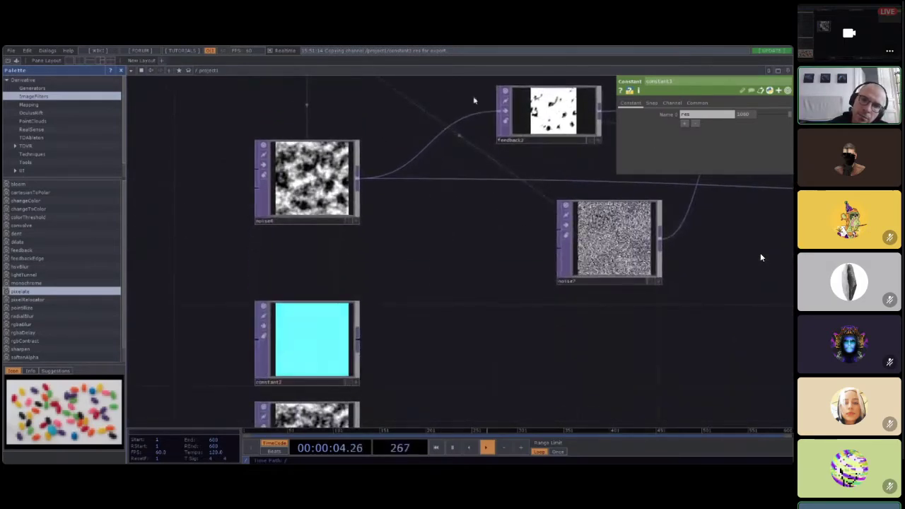
{"action": "left_click_drag", "start_coordinate": [462, 275], "coordinate": [481, 462]}
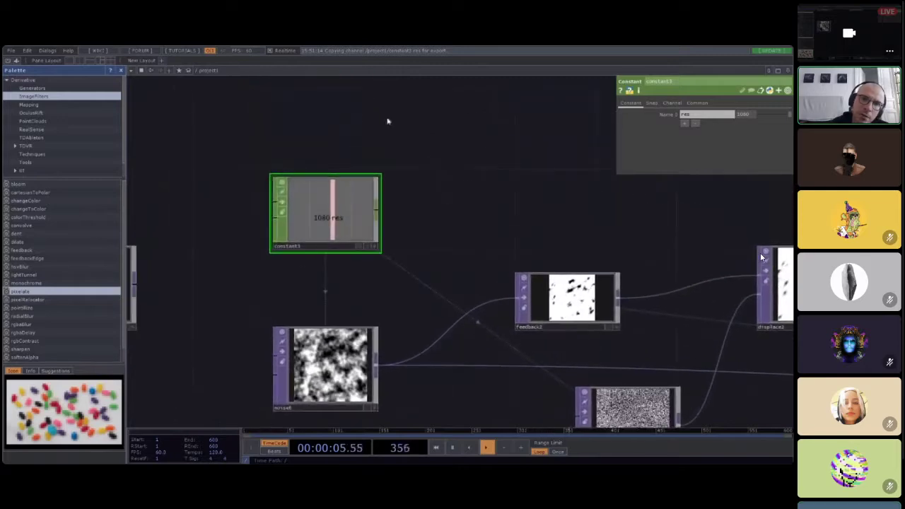
{"action": "scroll", "coordinate": [19, 153], "scroll_direction": "down", "scroll_amount": 1}
{"action": "left_click", "coordinate": [16, 157]}
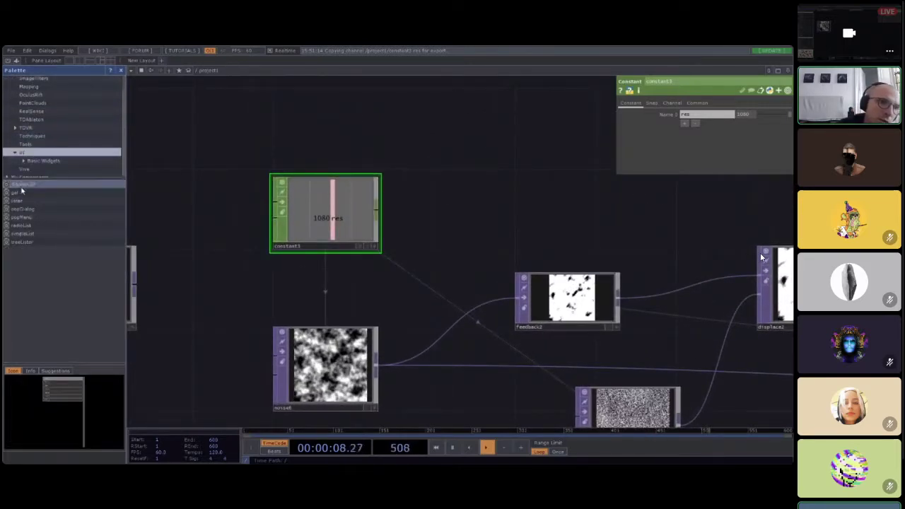
{"action": "left_click", "coordinate": [22, 162]}
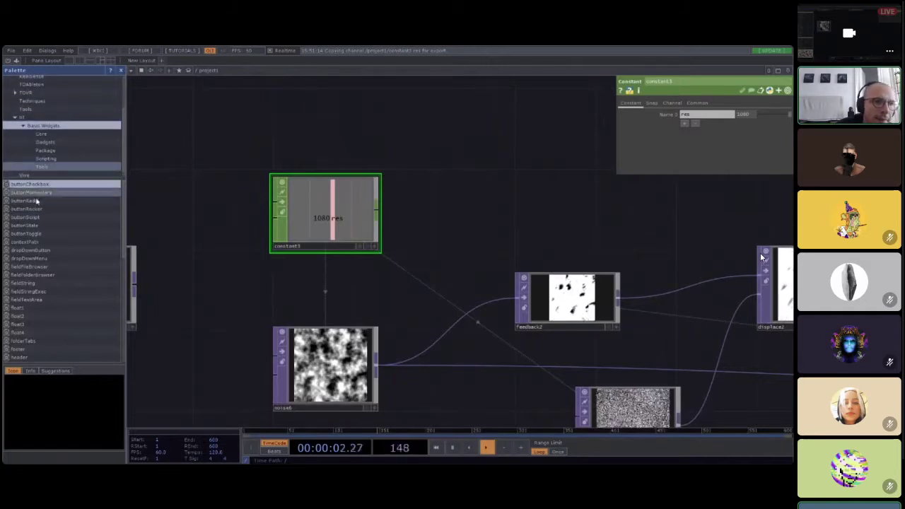
{"action": "scroll", "coordinate": [51, 191], "scroll_direction": "down", "scroll_amount": 4}
{"action": "scroll", "coordinate": [51, 188], "scroll_direction": "up", "scroll_amount": 4}
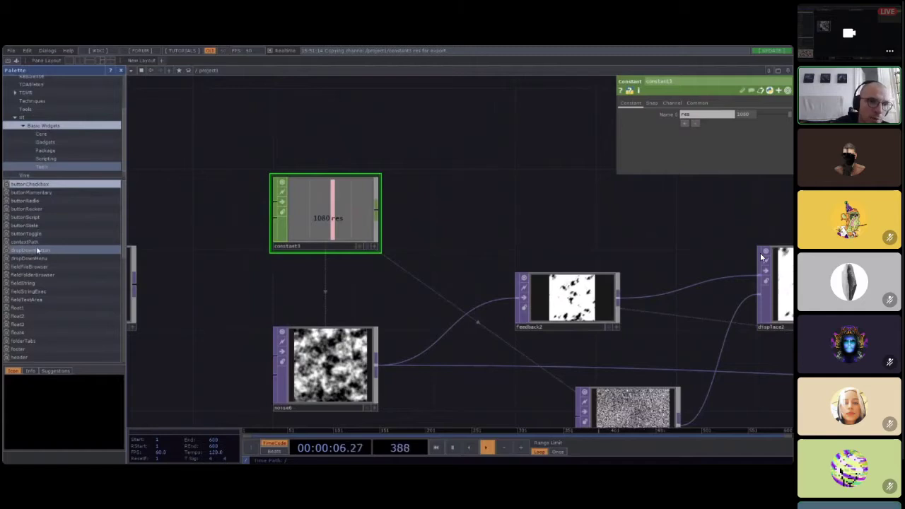
{"action": "left_click", "coordinate": [30, 251]}
{"action": "left_click_drag", "start_coordinate": [30, 255], "coordinate": [410, 214]}
{"action": "scroll", "coordinate": [410, 212], "scroll_direction": "up", "scroll_amount": 5}
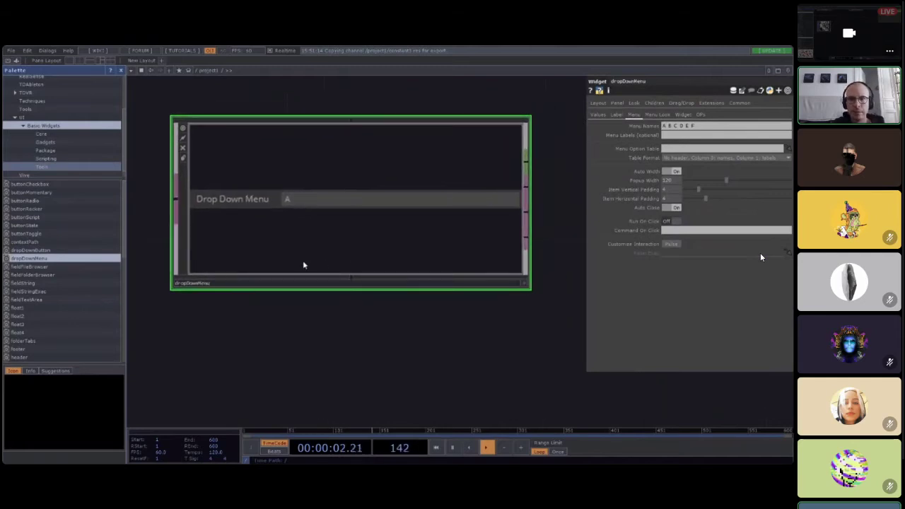
Step: Review the drop-down menu widget's Label, Values and Menu parameters and its outputs
{"action": "left_click", "coordinate": [616, 114]}
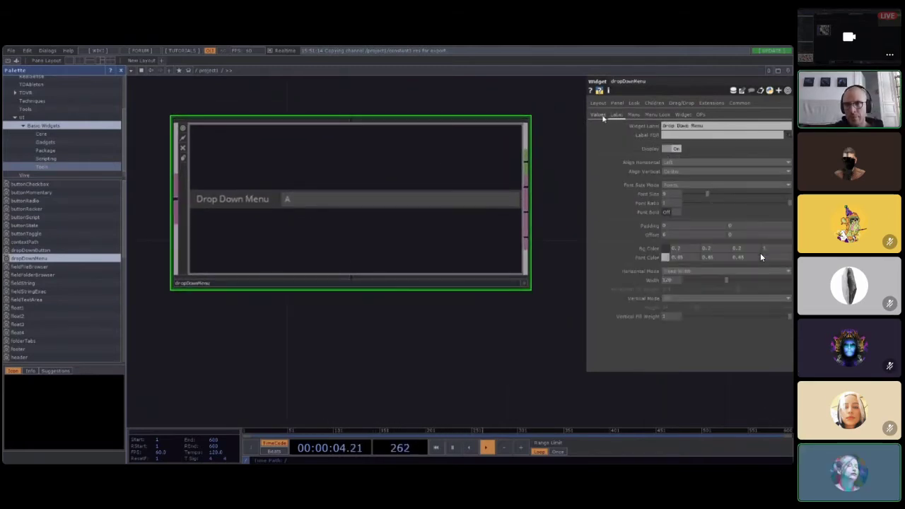
{"action": "left_click", "coordinate": [599, 115]}
{"action": "left_click", "coordinate": [616, 115]}
{"action": "left_click", "coordinate": [633, 115]}
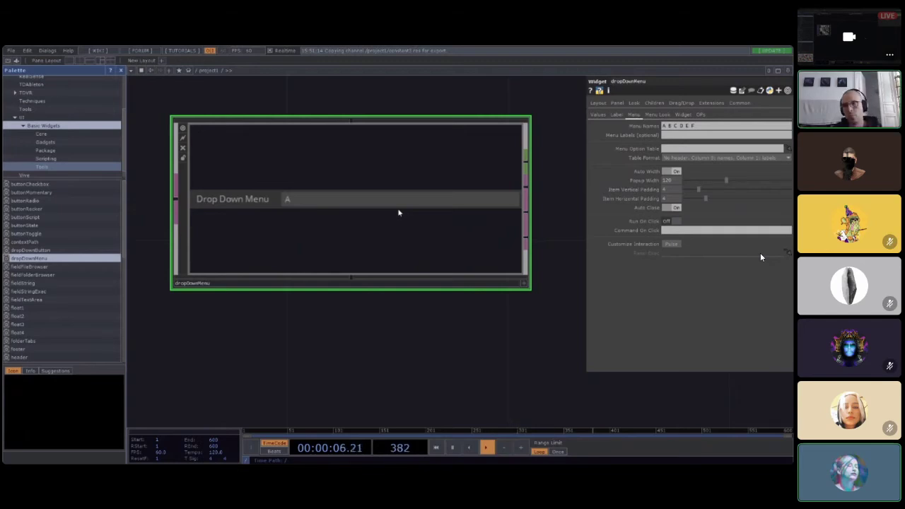
{"action": "scroll", "coordinate": [329, 317], "scroll_direction": "down", "scroll_amount": 6}
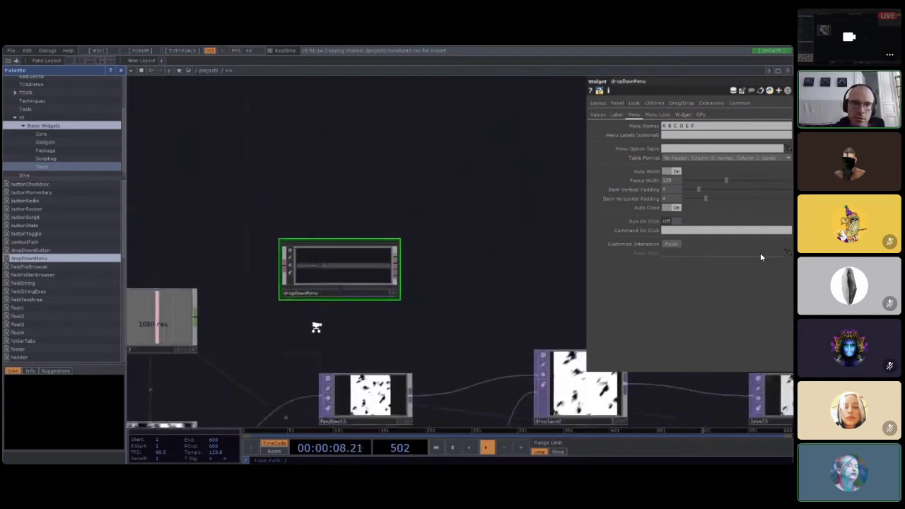
{"action": "scroll", "coordinate": [273, 317], "scroll_direction": "up", "scroll_amount": 5}
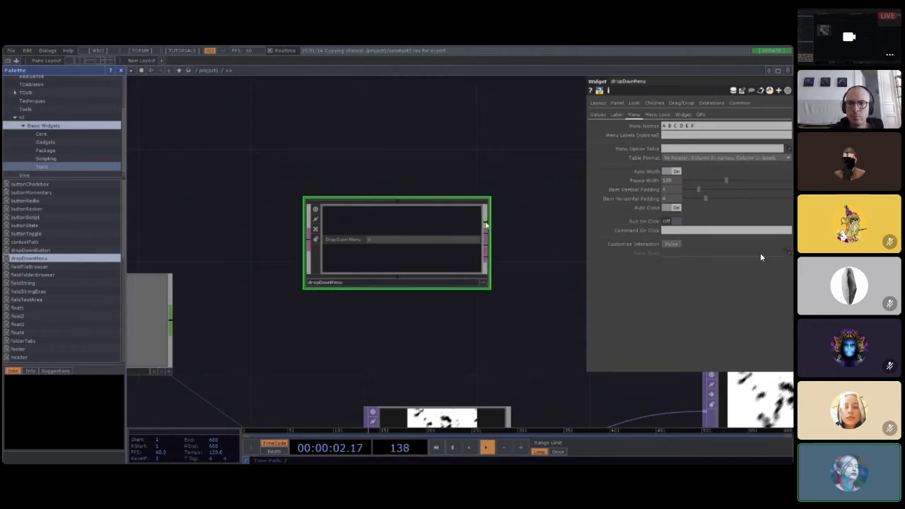
Step: Examine the feedback network from the drop-down menu widget through the Displace, Level and Composite nodes
{"action": "scroll", "coordinate": [435, 299], "scroll_direction": "down", "scroll_amount": 3}
{"action": "right_click_drag", "start_coordinate": [444, 315], "coordinate": [372, 250]}
{"action": "left_click_drag", "start_coordinate": [375, 337], "coordinate": [349, 265]}
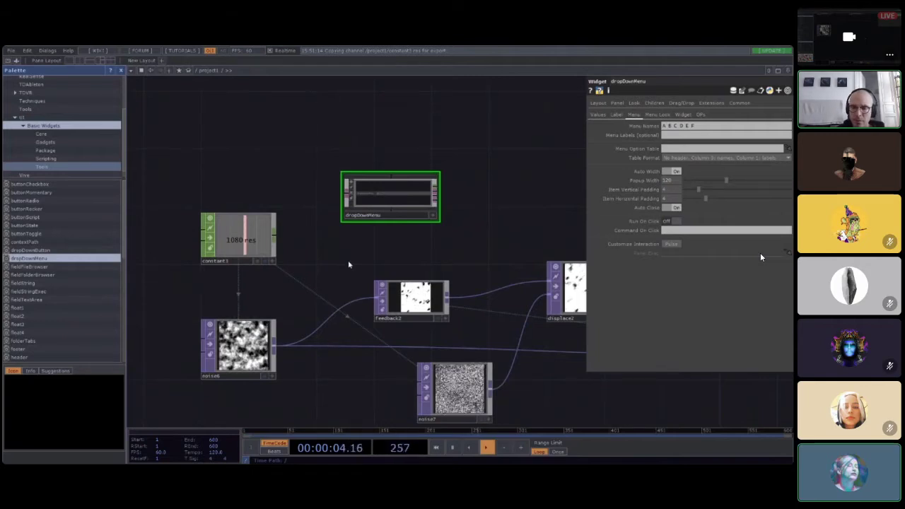
{"action": "right_click_drag", "start_coordinate": [363, 379], "coordinate": [305, 329]}
{"action": "mouse_move", "coordinate": [629, 403]}
{"action": "left_mouse_down"}
{"action": "mouse_move", "coordinate": [596, 378]}
{"action": "mouse_move", "coordinate": [317, 313]}
{"action": "mouse_move", "coordinate": [244, 313]}
{"action": "left_mouse_up"}
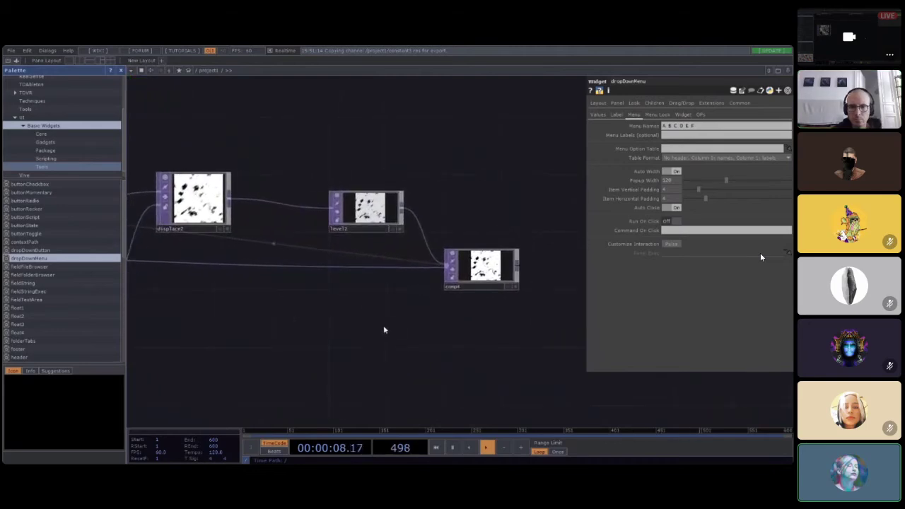
{"action": "scroll", "coordinate": [223, 345], "scroll_direction": "up", "scroll_amount": 3}
{"action": "left_click_drag", "start_coordinate": [224, 345], "coordinate": [282, 338]}
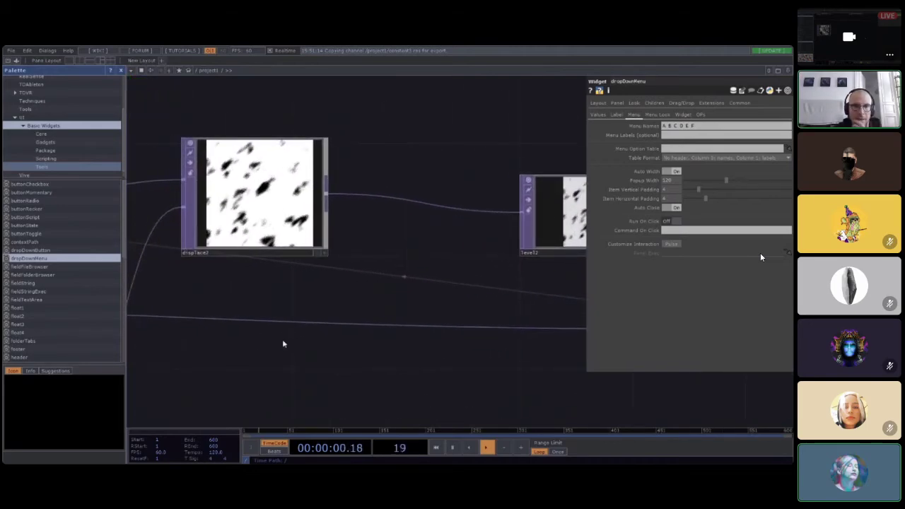
{"action": "left_click_drag", "start_coordinate": [375, 335], "coordinate": [597, 304]}
Step: Show the displacement Noise node's parameters and inspect the speckled trails in the Displace output up close
{"action": "left_click", "coordinate": [224, 361]}
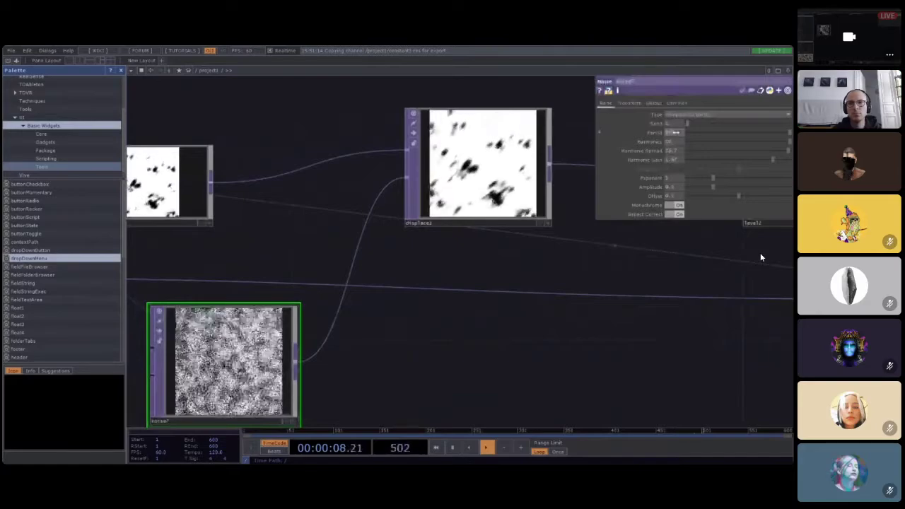
{"action": "scroll", "coordinate": [561, 140], "scroll_direction": "up", "scroll_amount": 3}
{"action": "scroll", "coordinate": [388, 141], "scroll_direction": "up", "scroll_amount": 3}
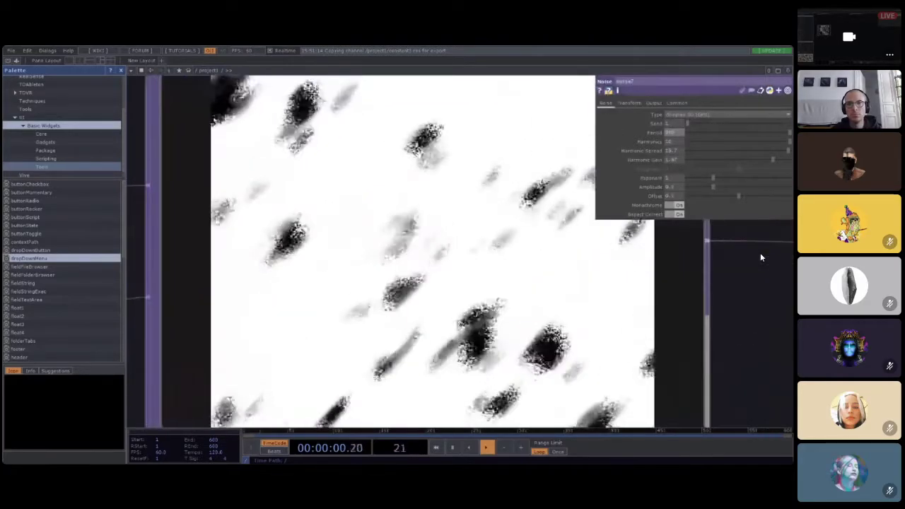
{"action": "scroll", "coordinate": [761, 257], "scroll_direction": "down", "scroll_amount": 6}
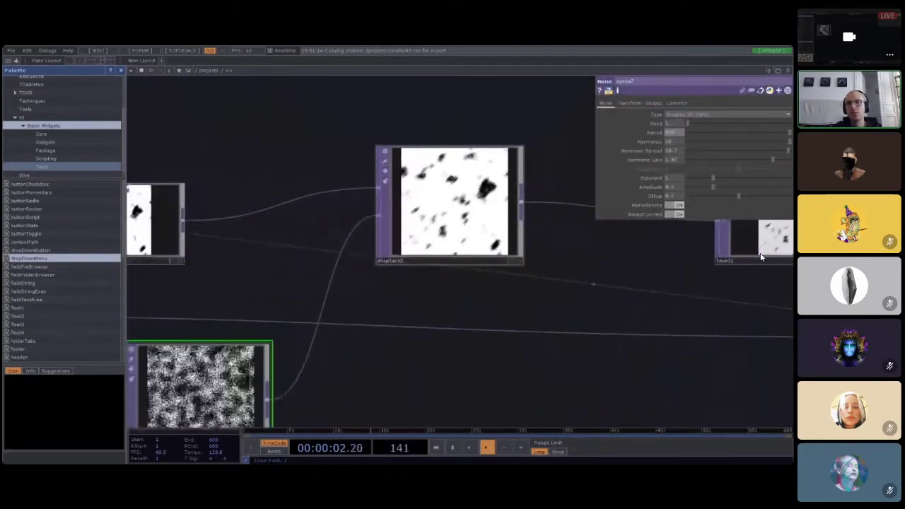
Step: Set the displacement Noise node's Period to 0.855, Harmonic Spread to 2.1 and Harmonic Gain to 0.888, and inspect the Displace output
{"action": "key", "text": "shift+h"}
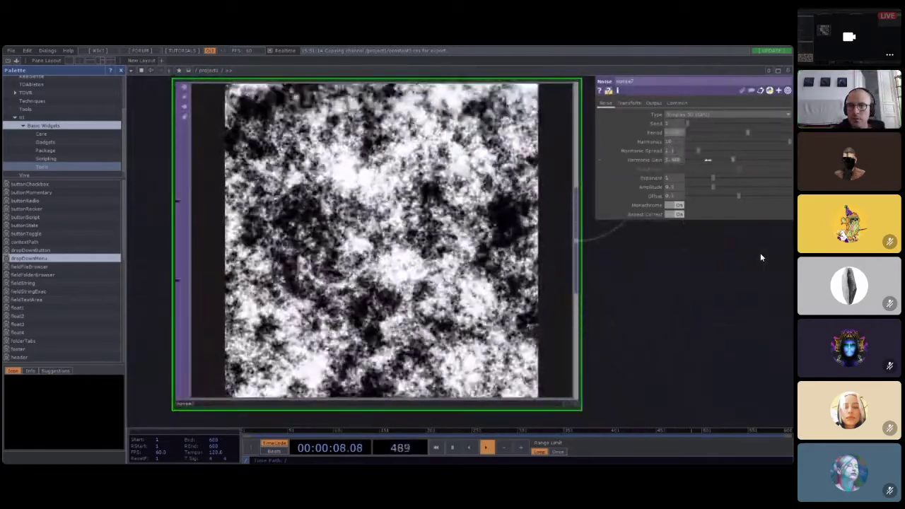
{"action": "left_click_drag", "start_coordinate": [697, 133], "coordinate": [731, 132]}
{"action": "scroll", "coordinate": [699, 296], "scroll_direction": "down", "scroll_amount": 4}
{"action": "right_click_drag", "start_coordinate": [722, 313], "coordinate": [539, 379]}
{"action": "left_click_drag", "start_coordinate": [743, 297], "coordinate": [323, 399]}
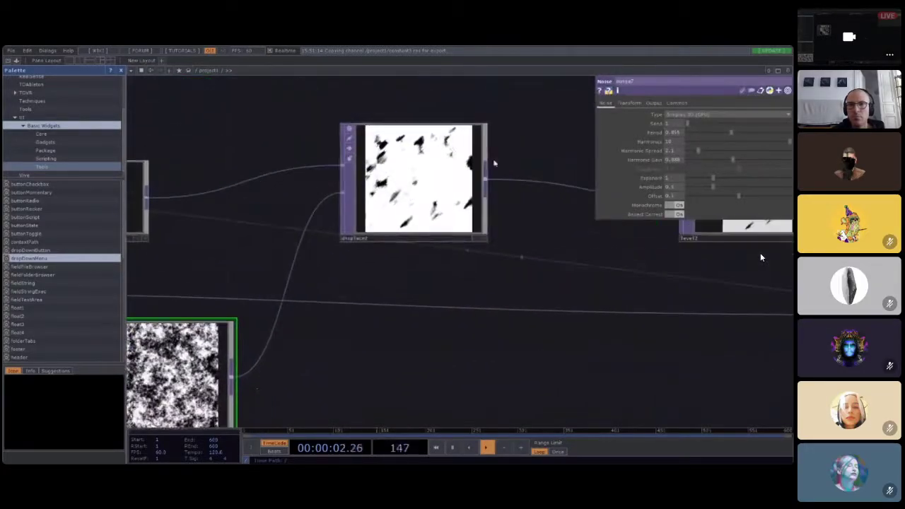
{"action": "scroll", "coordinate": [446, 152], "scroll_direction": "up", "scroll_amount": 6}
{"action": "scroll", "coordinate": [381, 193], "scroll_direction": "down", "scroll_amount": 6}
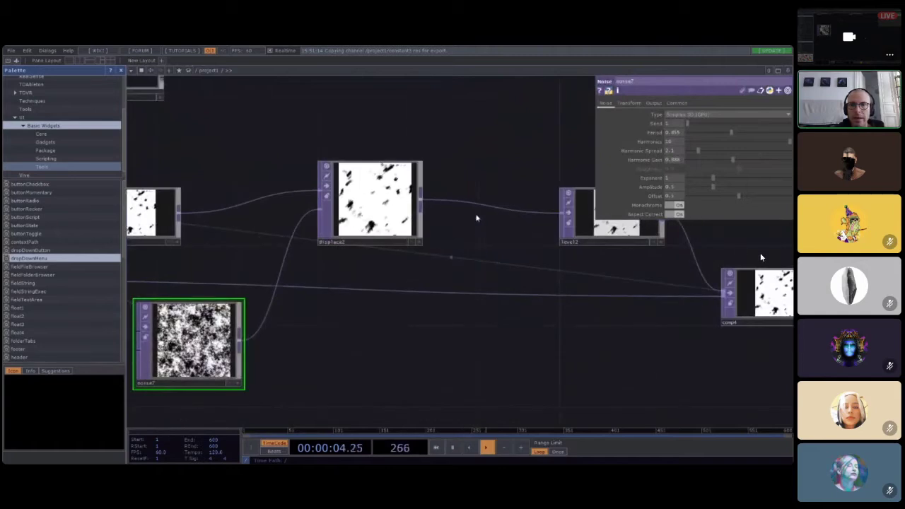
Step: Insert a Blur TOP between the Displace and Level nodes and compare its output with its neighbours
{"action": "right_click", "coordinate": [465, 204]}
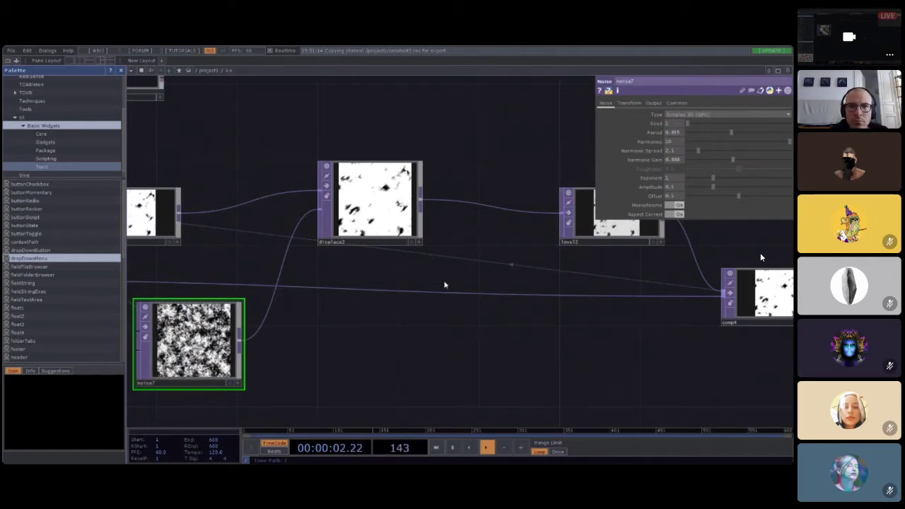
{"action": "left_click", "coordinate": [495, 201]}
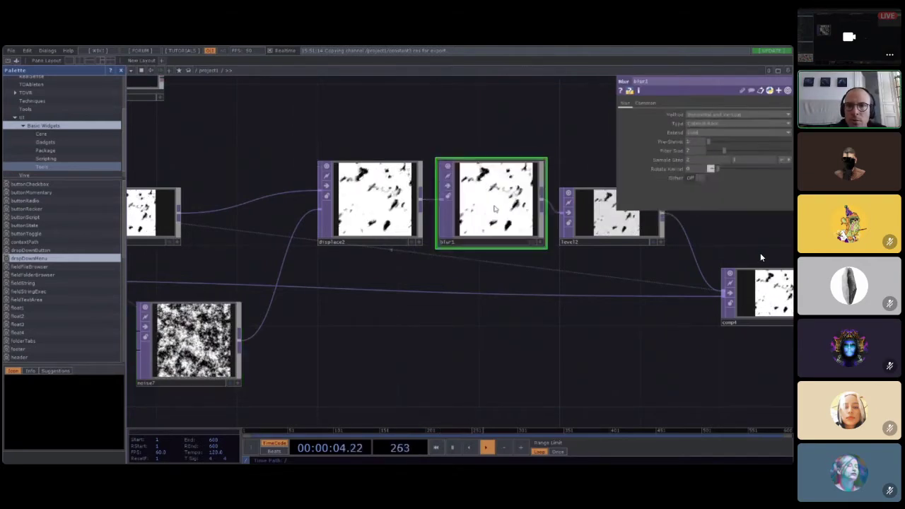
{"action": "scroll", "coordinate": [568, 316], "scroll_direction": "up", "scroll_amount": 3}
{"action": "scroll", "coordinate": [495, 305], "scroll_direction": "up", "scroll_amount": 4}
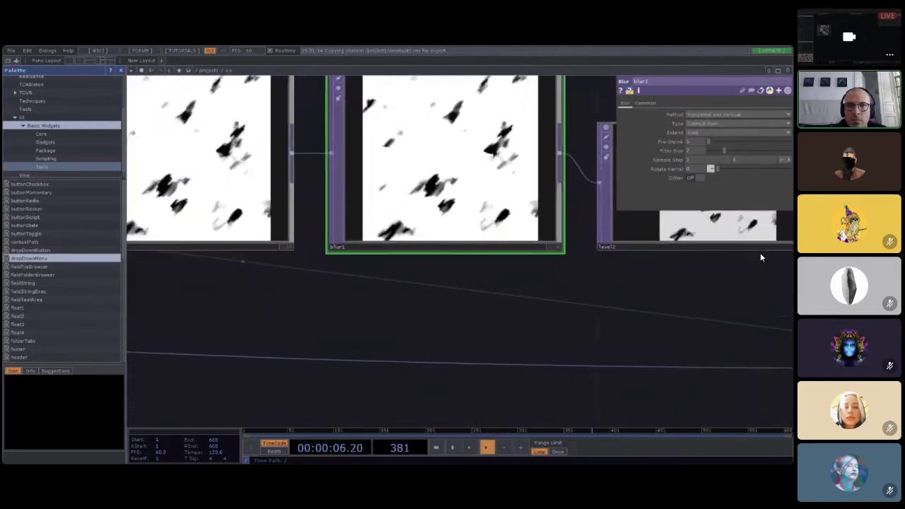
{"action": "scroll", "coordinate": [444, 180], "scroll_direction": "down", "scroll_amount": 3}
{"action": "left_click_drag", "start_coordinate": [594, 344], "coordinate": [520, 359]}
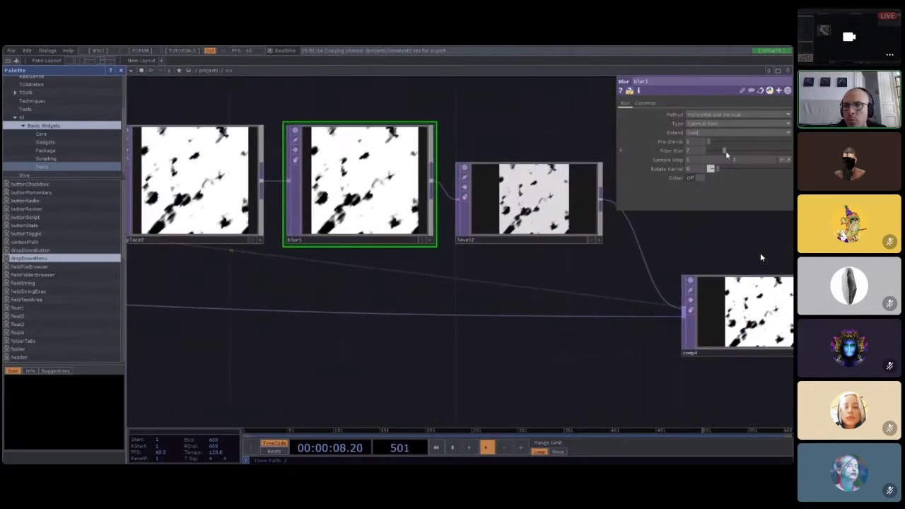
Step: Set the Blur node's Filter Size to 32 and inspect the softened output up close
{"action": "left_click_drag", "start_coordinate": [724, 152], "coordinate": [789, 152]}
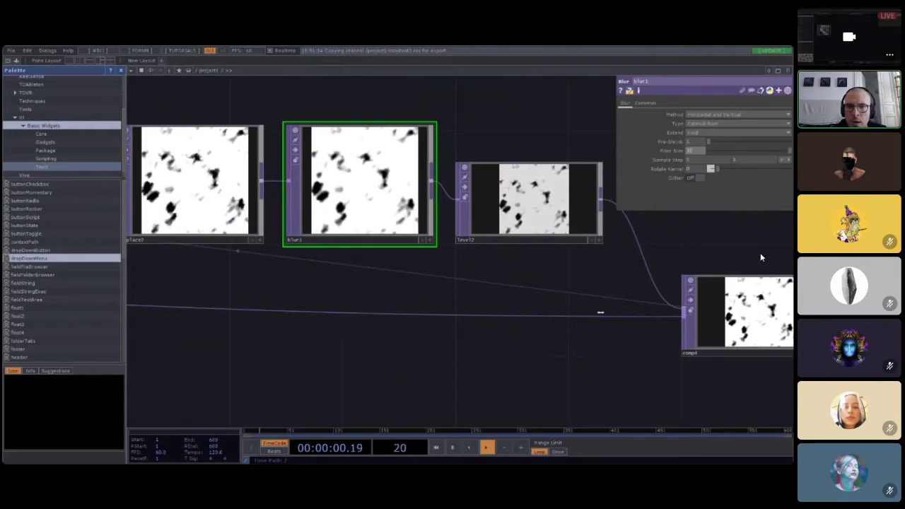
{"action": "left_click_drag", "start_coordinate": [521, 364], "coordinate": [259, 376]}
{"action": "scroll", "coordinate": [529, 360], "scroll_direction": "up", "scroll_amount": 1}
{"action": "scroll", "coordinate": [528, 363], "scroll_direction": "up", "scroll_amount": 5}
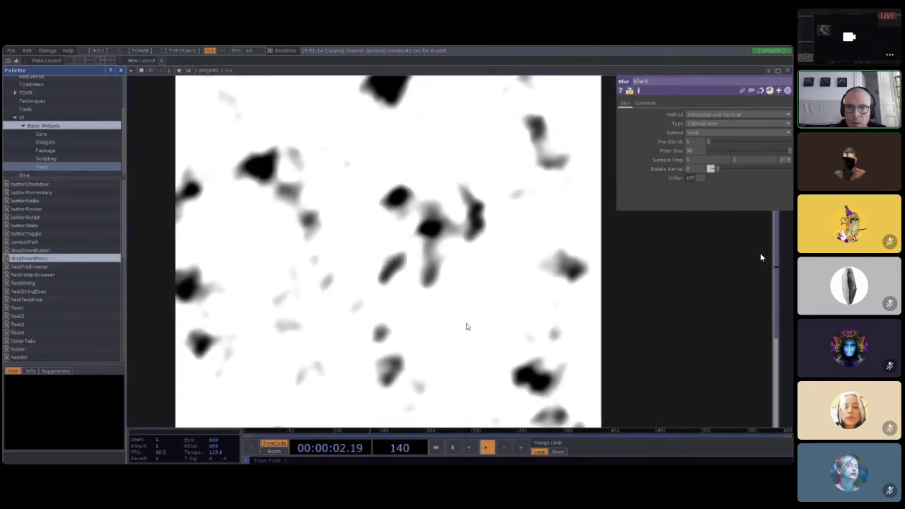
{"action": "scroll", "coordinate": [465, 323], "scroll_direction": "down", "scroll_amount": 2}
{"action": "scroll", "coordinate": [468, 321], "scroll_direction": "down", "scroll_amount": 5}
{"action": "left_click_drag", "start_coordinate": [247, 358], "coordinate": [450, 330]}
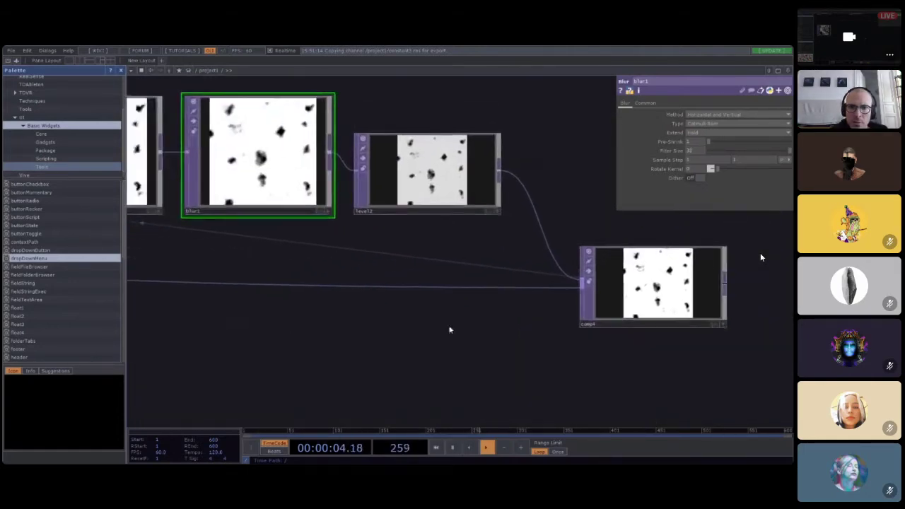
Step: Show the Feedback node's parameters and the noise settings of the source Noise node feeding it
{"action": "left_click_drag", "start_coordinate": [200, 374], "coordinate": [578, 339]}
{"action": "left_click_drag", "start_coordinate": [342, 307], "coordinate": [574, 345]}
{"action": "left_click", "coordinate": [362, 174]}
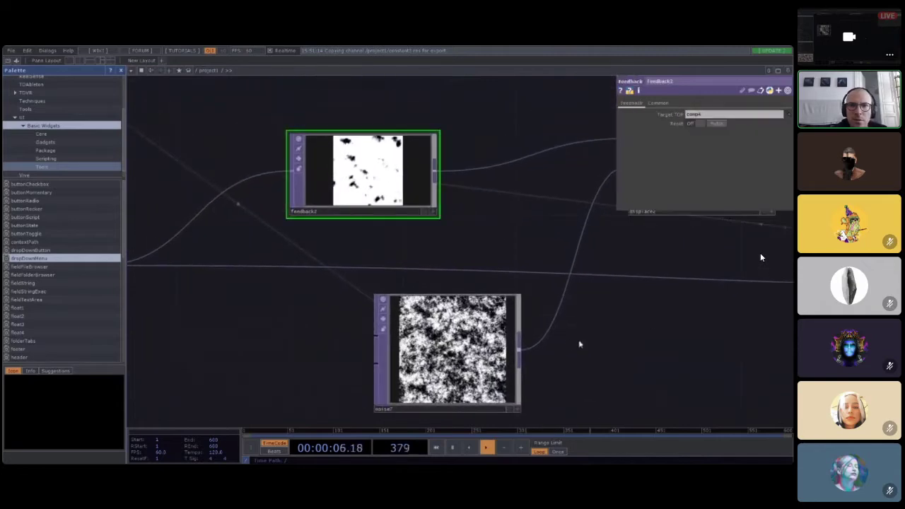
{"action": "left_click_drag", "start_coordinate": [139, 299], "coordinate": [310, 279]}
{"action": "left_click", "coordinate": [200, 244]}
{"action": "left_click", "coordinate": [627, 102]}
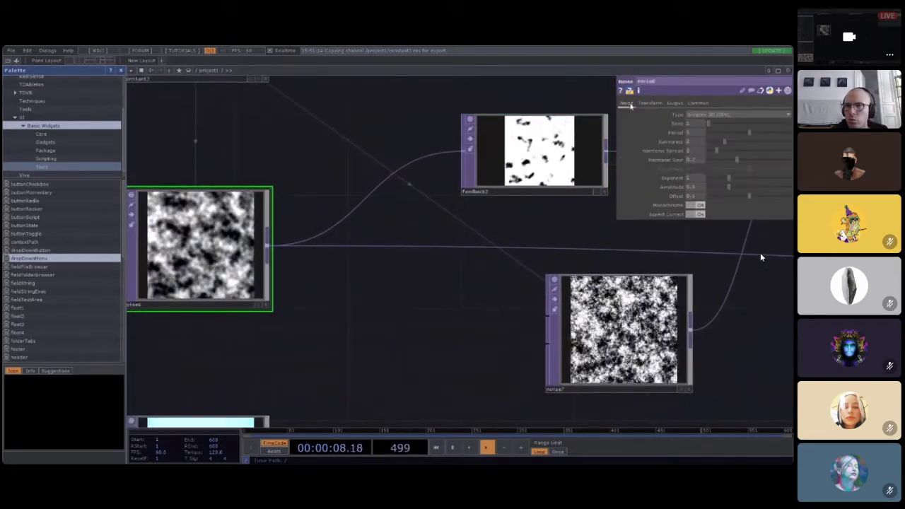
Step: Set the Offset of the Noise node that feeds the Displace node to 0.129
{"action": "left_click_drag", "start_coordinate": [752, 199], "coordinate": [720, 198]}
{"action": "left_click", "coordinate": [622, 329]}
{"action": "left_click_drag", "start_coordinate": [478, 318], "coordinate": [183, 318]}
{"action": "left_click_drag", "start_coordinate": [615, 322], "coordinate": [423, 317]}
Step: Examine the feedback result in the Composite, Displace and Blur outputs, and the overall network
{"action": "scroll", "coordinate": [423, 318], "scroll_direction": "down", "scroll_amount": 4}
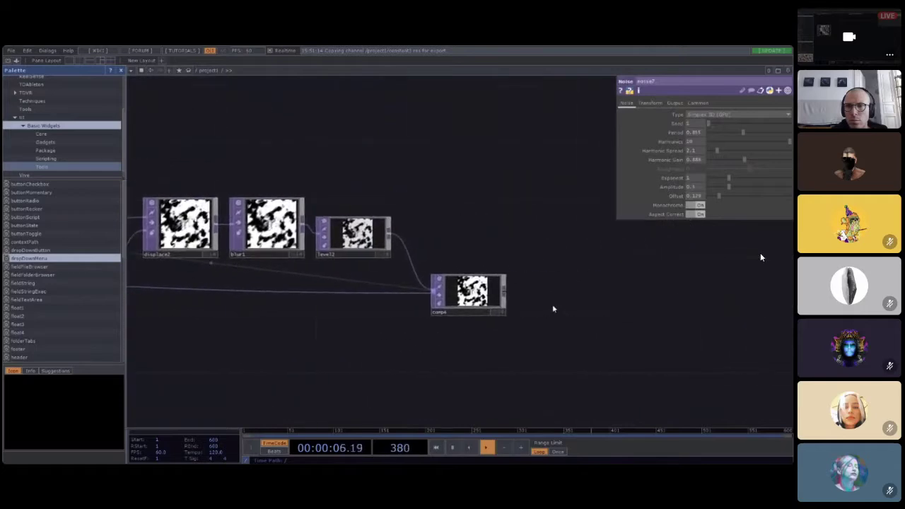
{"action": "scroll", "coordinate": [552, 307], "scroll_direction": "up", "scroll_amount": 8}
{"action": "scroll", "coordinate": [343, 320], "scroll_direction": "down", "scroll_amount": 5}
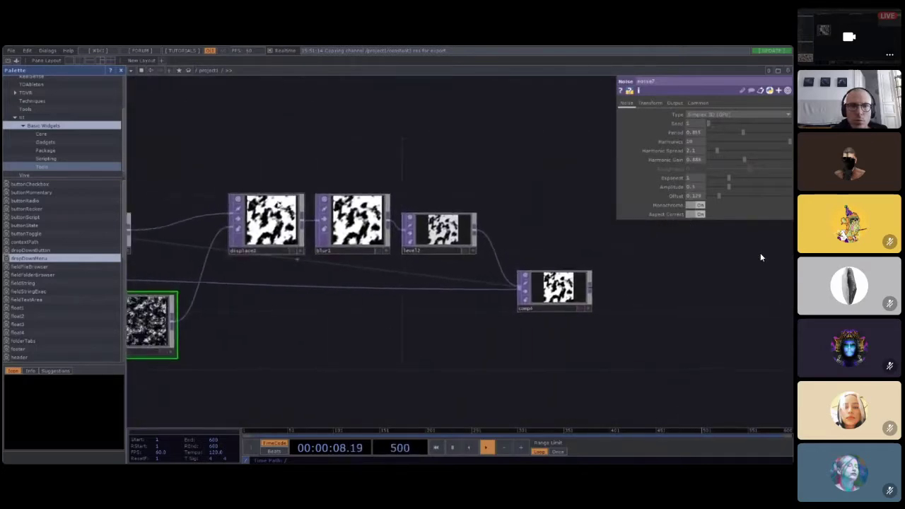
{"action": "scroll", "coordinate": [265, 242], "scroll_direction": "up", "scroll_amount": 6}
{"action": "scroll", "coordinate": [269, 241], "scroll_direction": "down", "scroll_amount": 6}
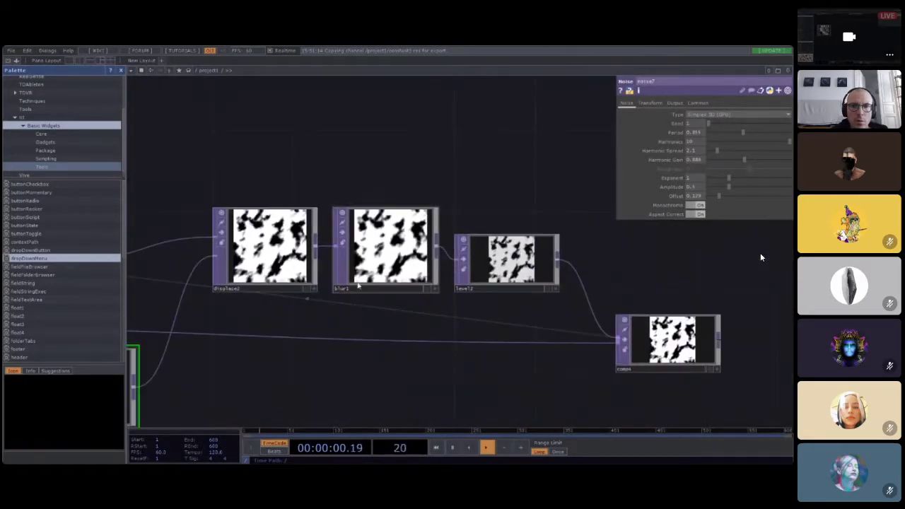
{"action": "scroll", "coordinate": [390, 365], "scroll_direction": "up", "scroll_amount": 3}
{"action": "left_click_drag", "start_coordinate": [502, 320], "coordinate": [556, 301]}
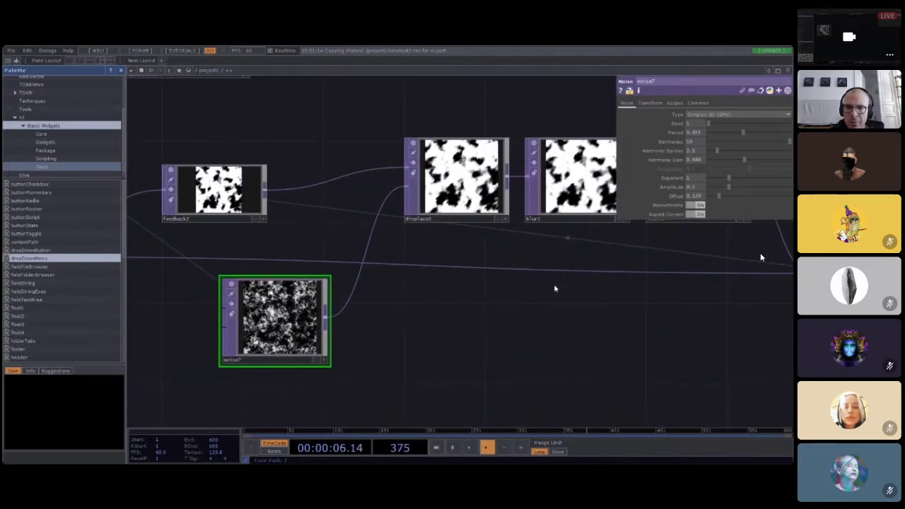
{"action": "scroll", "coordinate": [593, 326], "scroll_direction": "down", "scroll_amount": 6}
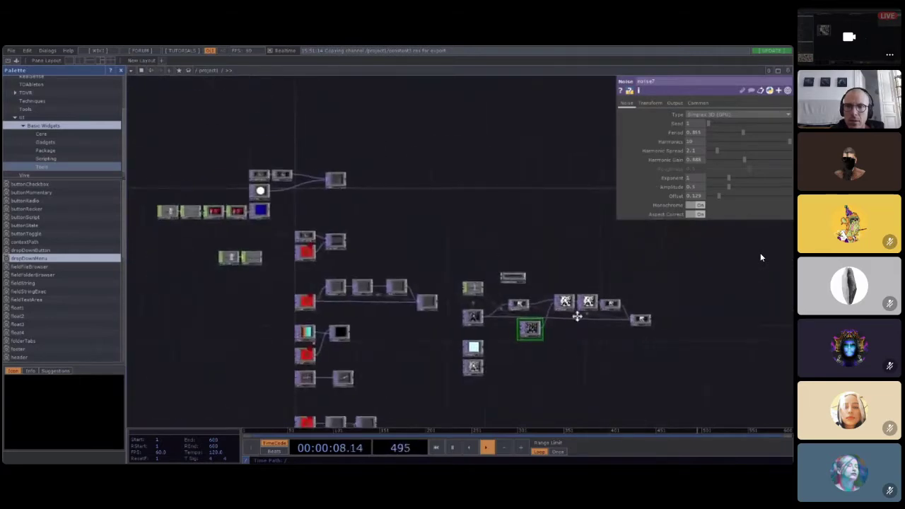
Step: Look over the network's rows of nodes and locate the Noise nodes flagged with errors
{"action": "scroll", "coordinate": [256, 164], "scroll_direction": "up", "scroll_amount": 4}
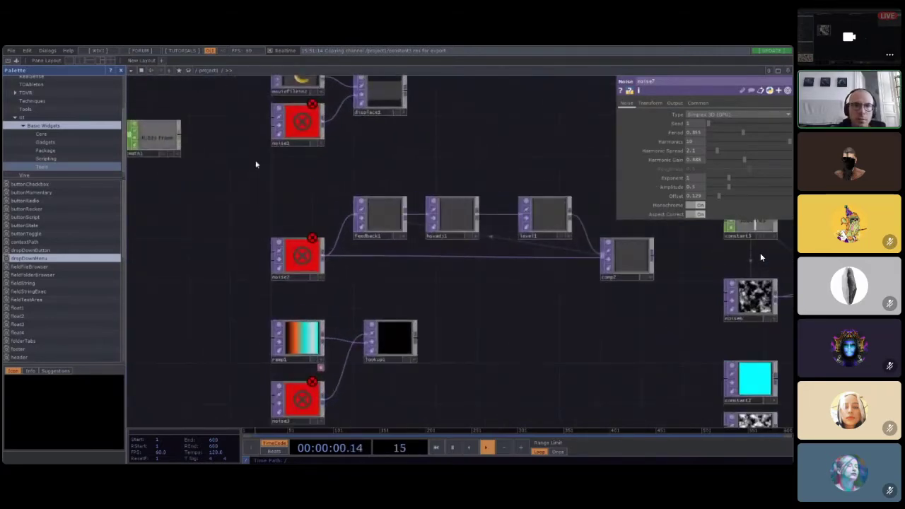
{"action": "scroll", "coordinate": [257, 158], "scroll_direction": "down", "scroll_amount": 2}
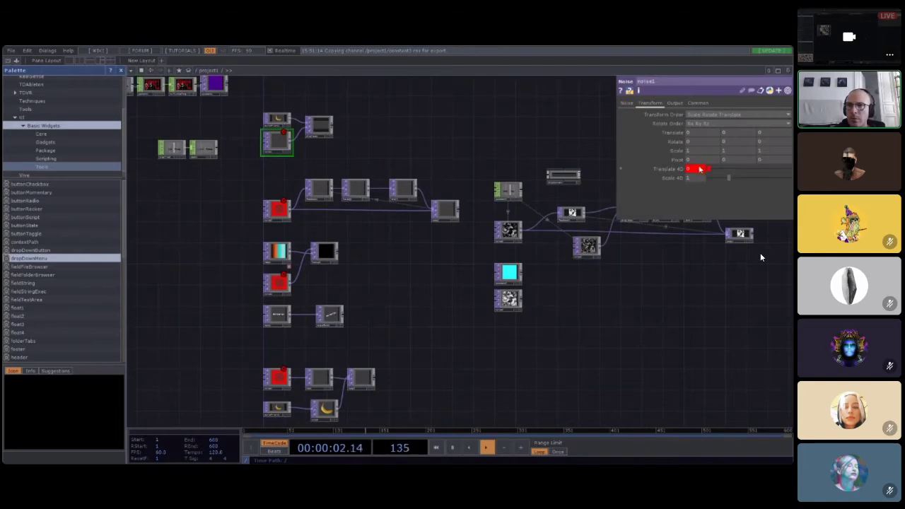
{"action": "right_click_drag", "start_coordinate": [239, 170], "coordinate": [338, 303]}
{"action": "left_click_drag", "start_coordinate": [273, 221], "coordinate": [386, 366]}
{"action": "scroll", "coordinate": [370, 258], "scroll_direction": "up", "scroll_amount": 1}
{"action": "left_click_drag", "start_coordinate": [370, 259], "coordinate": [386, 278]}
{"action": "scroll", "coordinate": [386, 279], "scroll_direction": "up", "scroll_amount": 3}
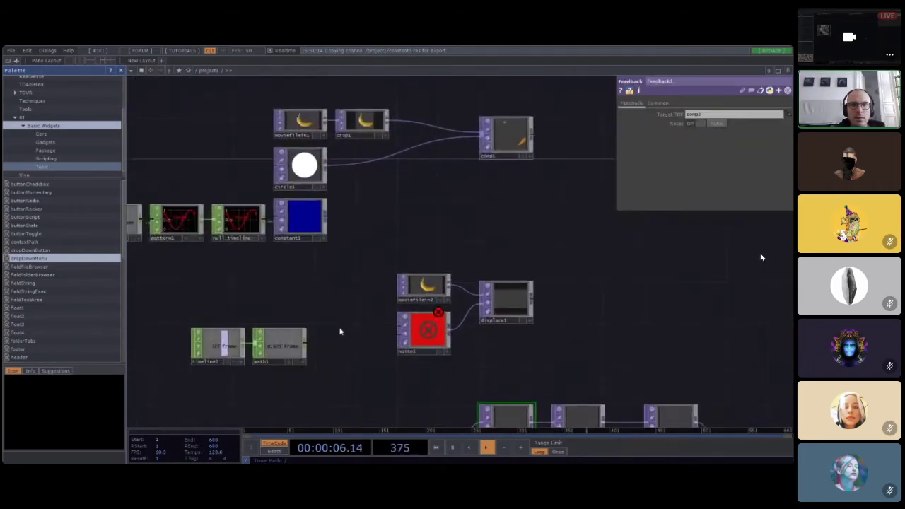
{"action": "left_click_drag", "start_coordinate": [362, 359], "coordinate": [337, 303]}
{"action": "scroll", "coordinate": [341, 301], "scroll_direction": "down", "scroll_amount": 4}
{"action": "left_click_drag", "start_coordinate": [323, 356], "coordinate": [346, 290]}
{"action": "left_click_drag", "start_coordinate": [357, 361], "coordinate": [328, 286]}
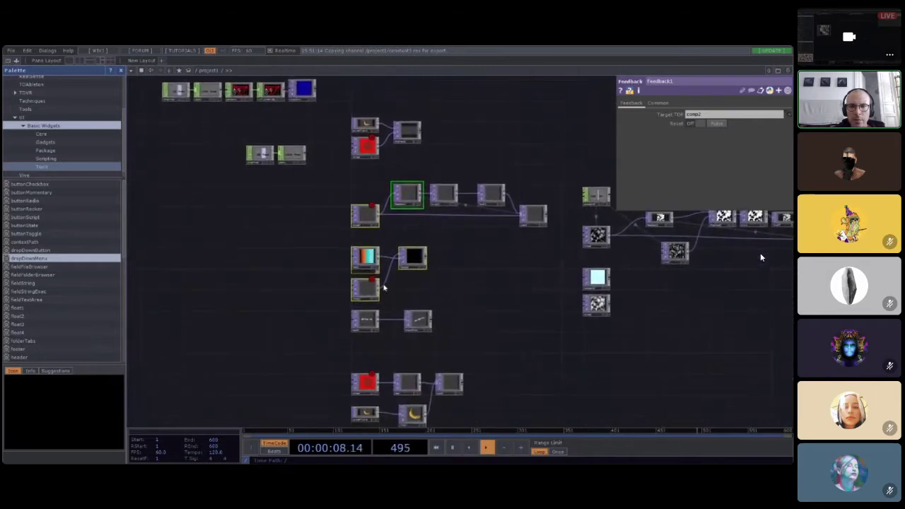
{"action": "left_click_drag", "start_coordinate": [323, 370], "coordinate": [337, 319]}
{"action": "scroll", "coordinate": [377, 343], "scroll_direction": "up", "scroll_amount": 6}
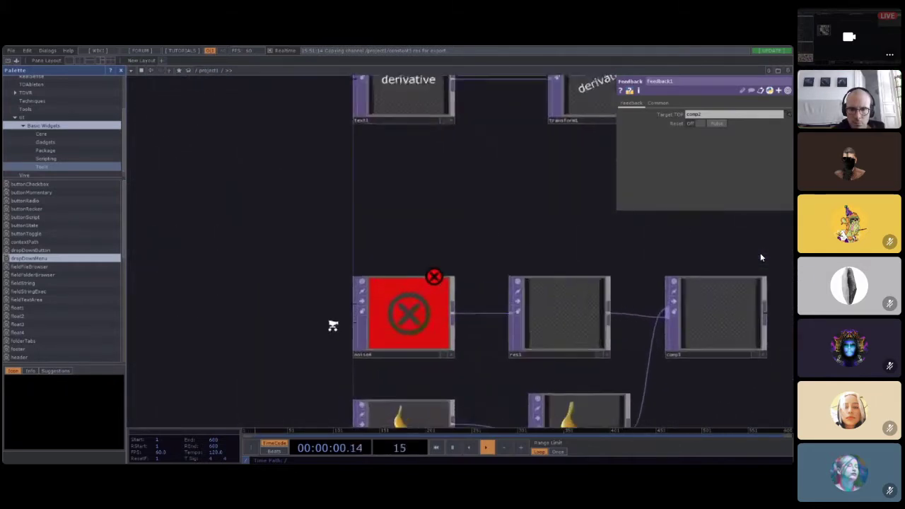
Step: Show the Translate 4D expression of the Noise node that feeds the res1 node
{"action": "left_click", "coordinate": [469, 279]}
{"action": "left_click", "coordinate": [627, 104]}
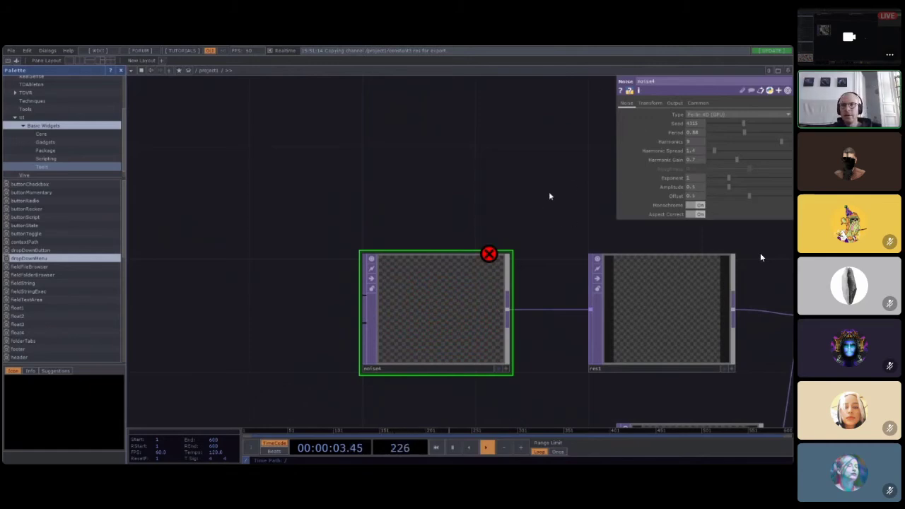
{"action": "left_click", "coordinate": [652, 103]}
{"action": "left_click", "coordinate": [695, 171]}
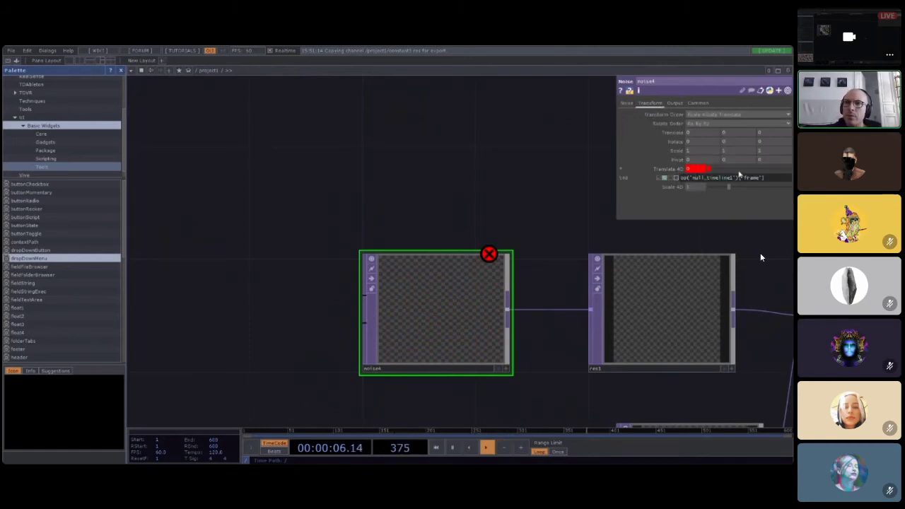
Step: Look over the rest of the network, from the banana composite rows to the Displace feedback loop
{"action": "scroll", "coordinate": [693, 187], "scroll_direction": "down", "scroll_amount": 3}
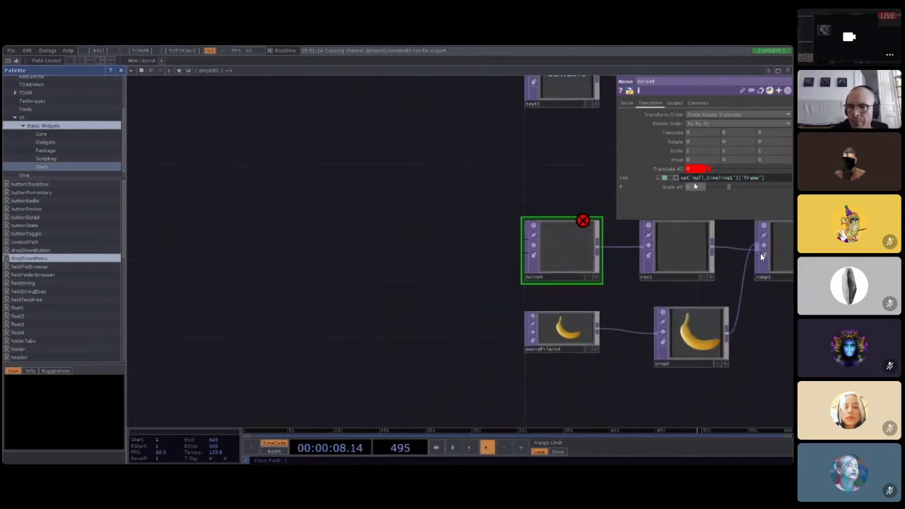
{"action": "scroll", "coordinate": [437, 218], "scroll_direction": "down", "scroll_amount": 3}
{"action": "left_click_drag", "start_coordinate": [644, 299], "coordinate": [603, 373]}
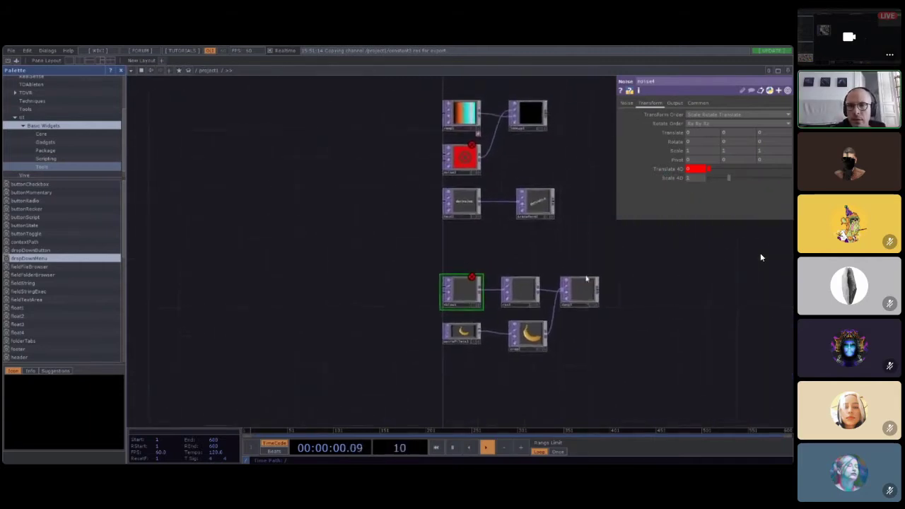
{"action": "left_click_drag", "start_coordinate": [603, 253], "coordinate": [323, 314]}
{"action": "left_click_drag", "start_coordinate": [452, 225], "coordinate": [354, 262]}
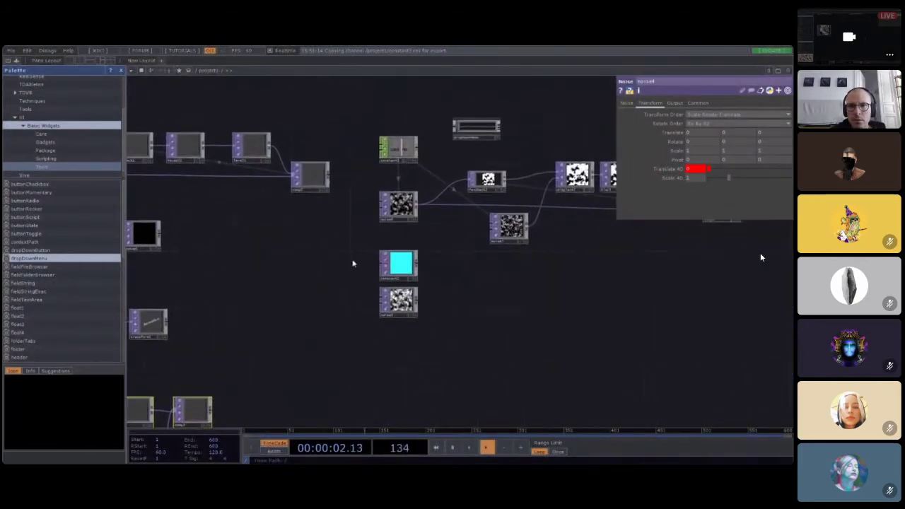
{"action": "scroll", "coordinate": [389, 170], "scroll_direction": "up", "scroll_amount": 3}
{"action": "scroll", "coordinate": [380, 177], "scroll_direction": "down", "scroll_amount": 3}
{"action": "left_click_drag", "start_coordinate": [323, 292], "coordinate": [641, 247]}
{"action": "scroll", "coordinate": [346, 266], "scroll_direction": "up", "scroll_amount": 3}
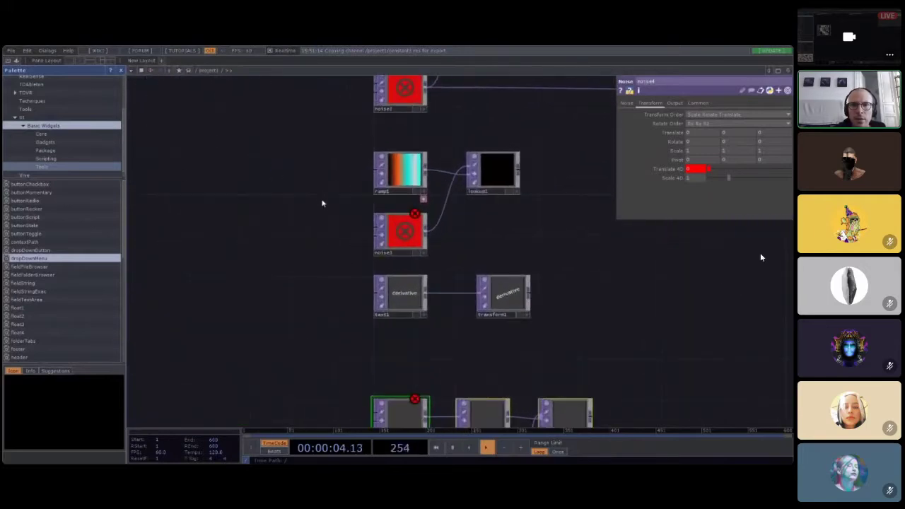
Step: Correct the Translate 4D expression of noise4 to op('null_timeline')['frame']
{"action": "scroll", "coordinate": [318, 197], "scroll_direction": "down", "scroll_amount": 3}
{"action": "left_click", "coordinate": [305, 188]}
{"action": "left_click_drag", "start_coordinate": [304, 188], "coordinate": [300, 222]}
{"action": "left_click", "coordinate": [701, 169]}
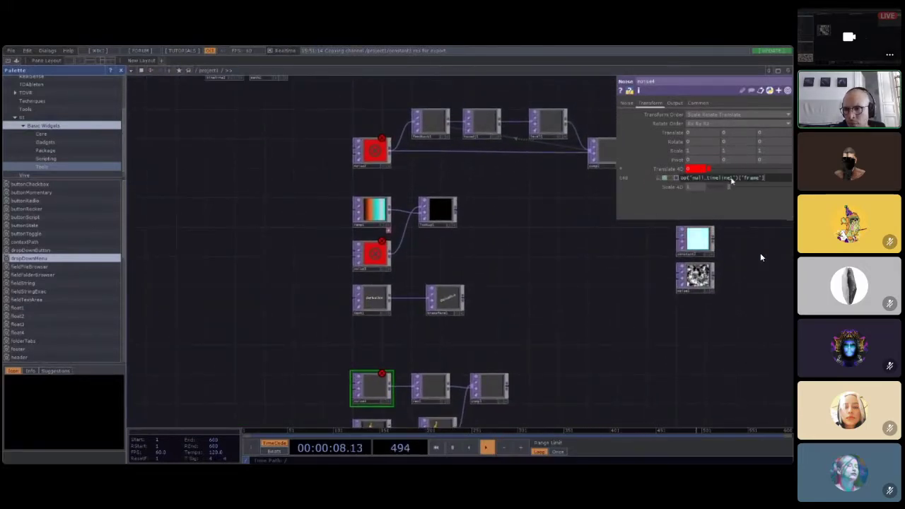
{"action": "key", "text": "Return"}
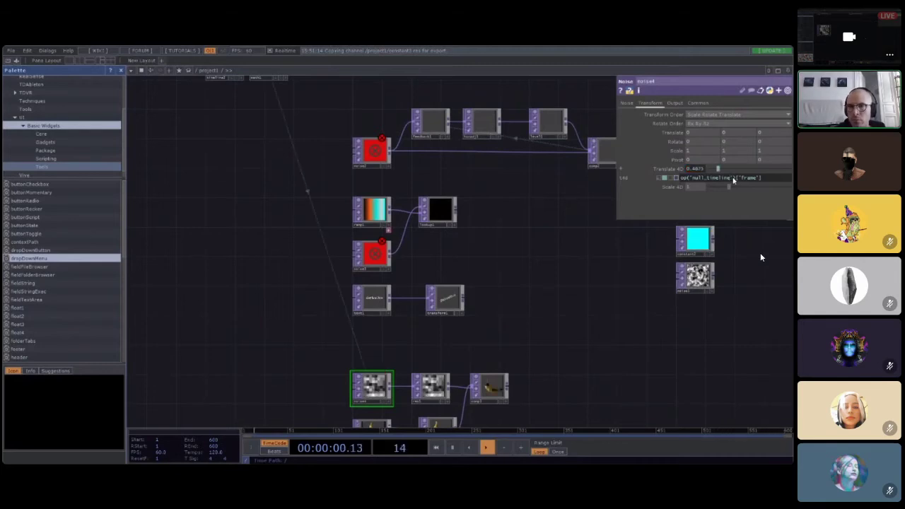
Step: Correct the node reference to null_timeline in the Translate 4D expression of noise3, which feeds the Lookup node
{"action": "left_click", "coordinate": [373, 244]}
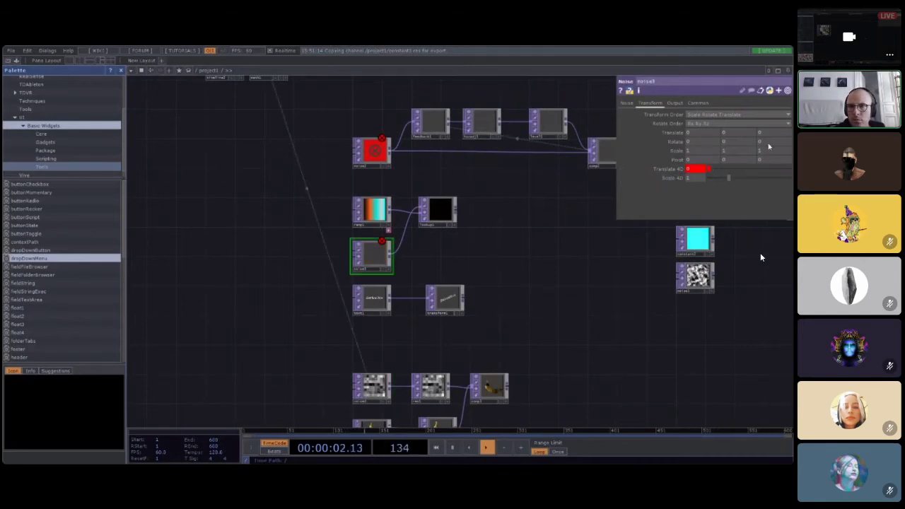
{"action": "left_click", "coordinate": [697, 170]}
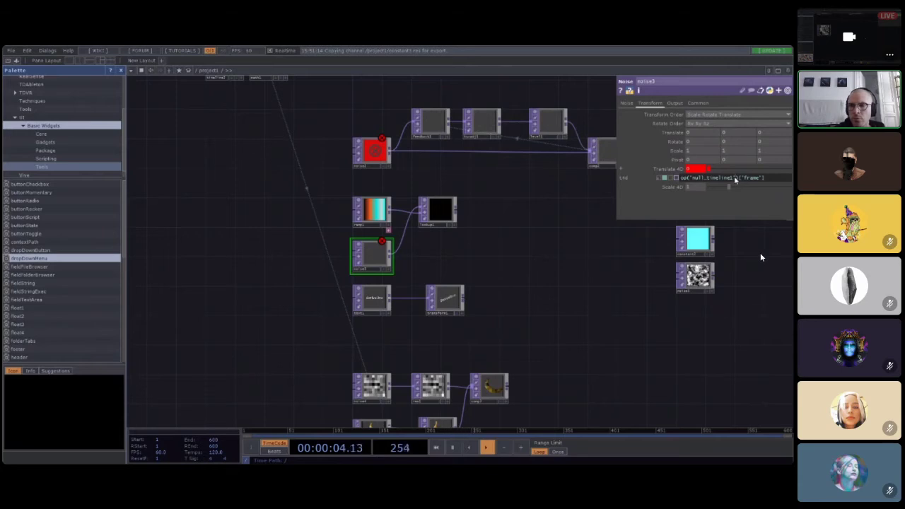
{"action": "key", "text": "Return"}
Step: Correct the node reference to null_timeline in the Translate 4D expression of noise2, the source of the colored feedback loop
{"action": "left_click", "coordinate": [369, 159]}
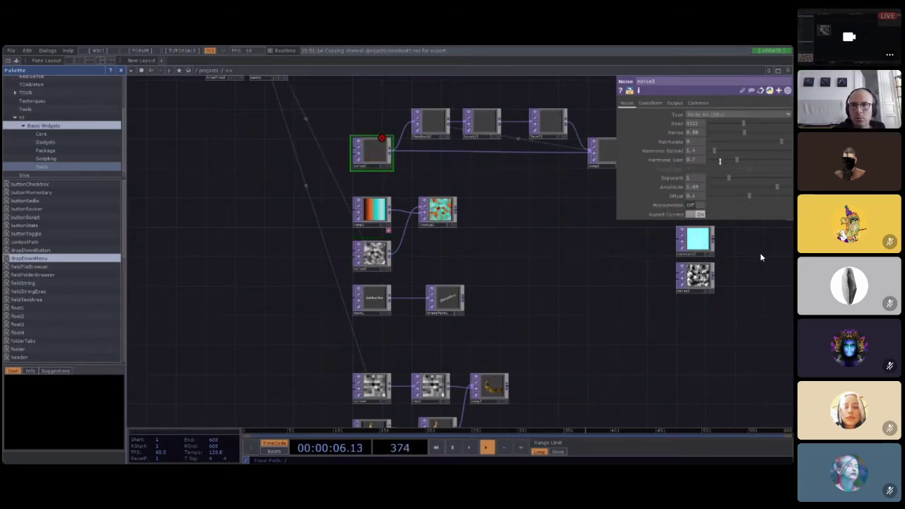
{"action": "left_click", "coordinate": [651, 104]}
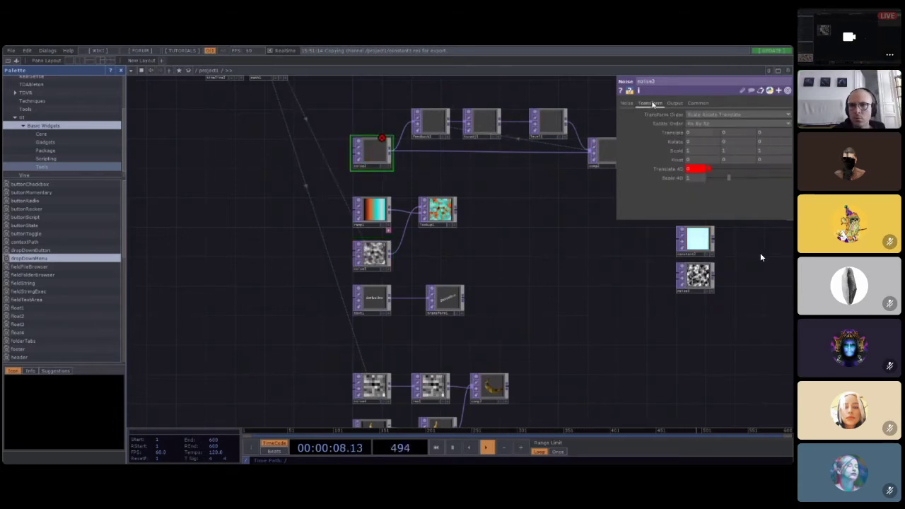
{"action": "left_click", "coordinate": [700, 176]}
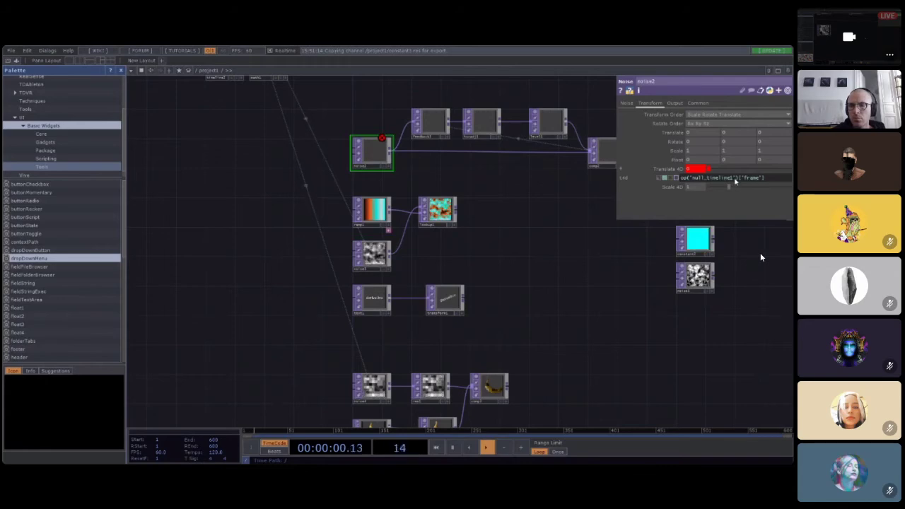
{"action": "key", "text": "BackSpace"}
{"action": "left_click", "coordinate": [546, 259]}
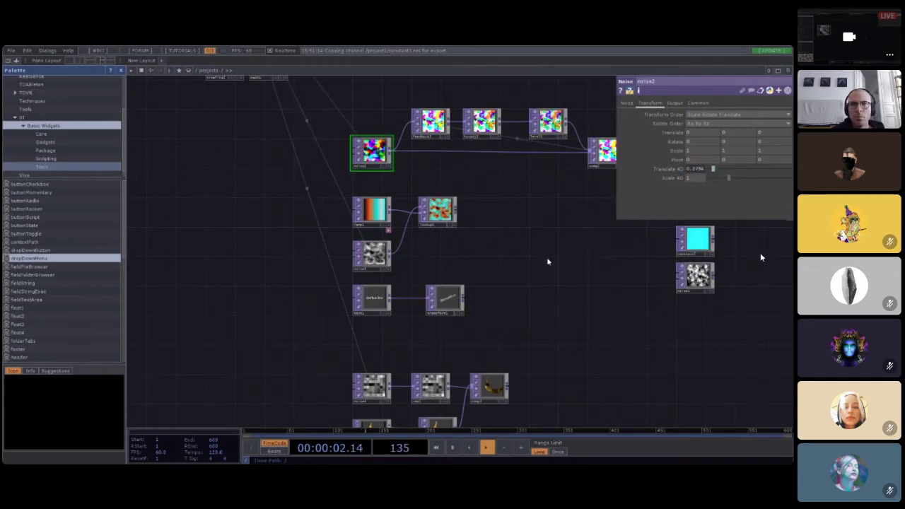
Step: Correct the node reference to null_timeline in the Translate 4D expression of noise1, which displaces the banana image
{"action": "scroll", "coordinate": [552, 260], "scroll_direction": "down", "scroll_amount": 3}
{"action": "left_click", "coordinate": [465, 139]}
{"action": "scroll", "coordinate": [465, 138], "scroll_direction": "up", "scroll_amount": 4}
{"action": "left_click", "coordinate": [450, 185]}
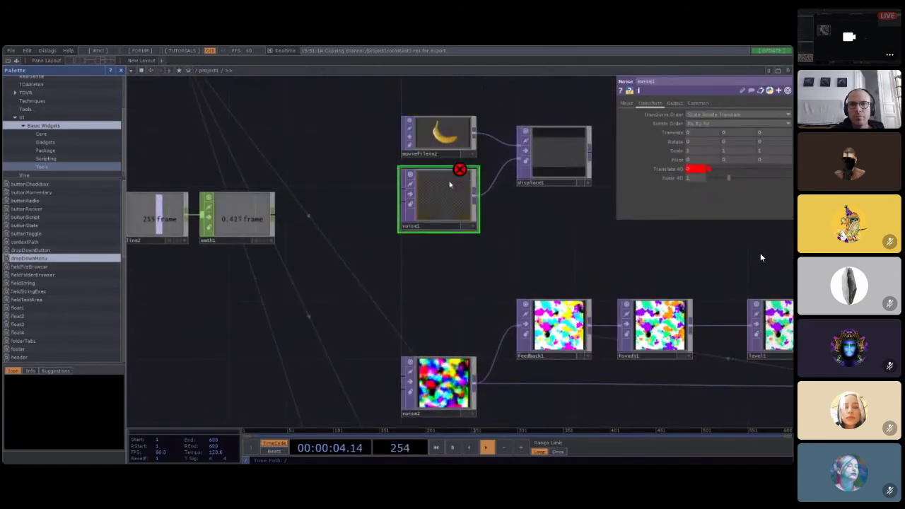
{"action": "left_click", "coordinate": [706, 169]}
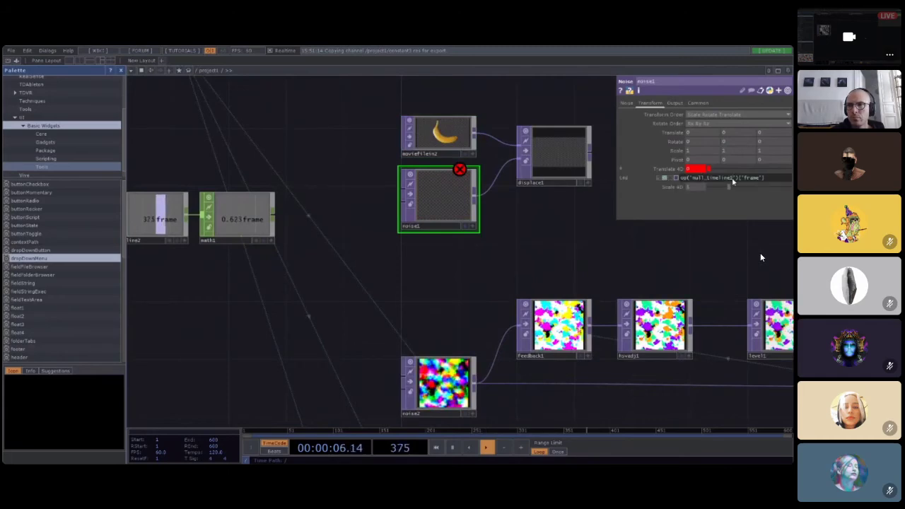
{"action": "key", "text": "Return"}
Step: Check the repaired noise rows in the network and save the project
{"action": "scroll", "coordinate": [594, 254], "scroll_direction": "down", "scroll_amount": 3}
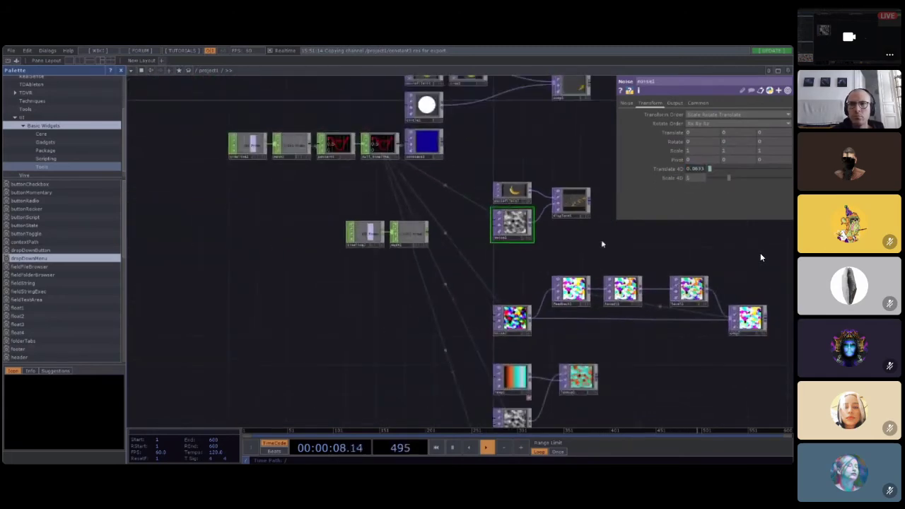
{"action": "left_click_drag", "start_coordinate": [596, 251], "coordinate": [502, 288]}
{"action": "right_click_drag", "start_coordinate": [502, 289], "coordinate": [501, 289]}
{"action": "left_click_drag", "start_coordinate": [509, 282], "coordinate": [382, 351]}
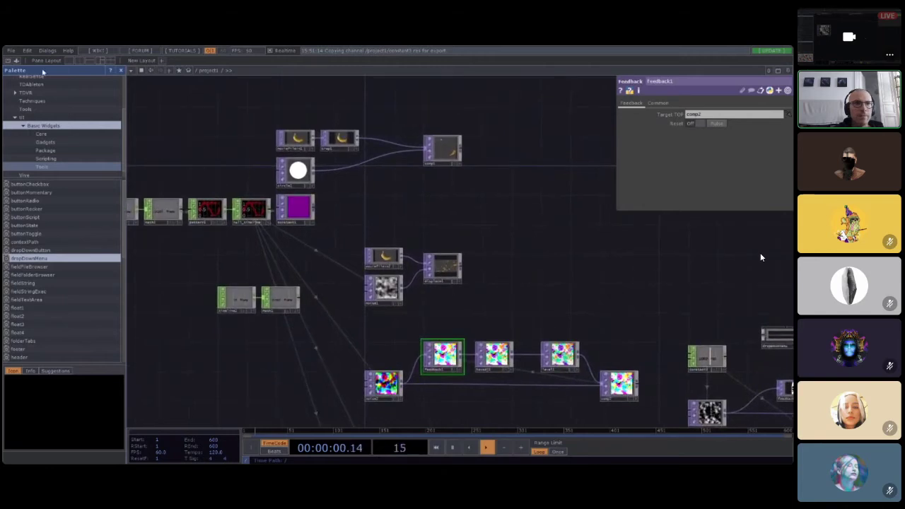
{"action": "left_click", "coordinate": [13, 51]}
{"action": "left_click", "coordinate": [20, 94]}
Step: Examine the Displace feedback loop up close, including its Blur, Level and Composite nodes and the noise7 texture
{"action": "left_click_drag", "start_coordinate": [547, 280], "coordinate": [380, 231]}
{"action": "left_click_drag", "start_coordinate": [590, 223], "coordinate": [400, 124]}
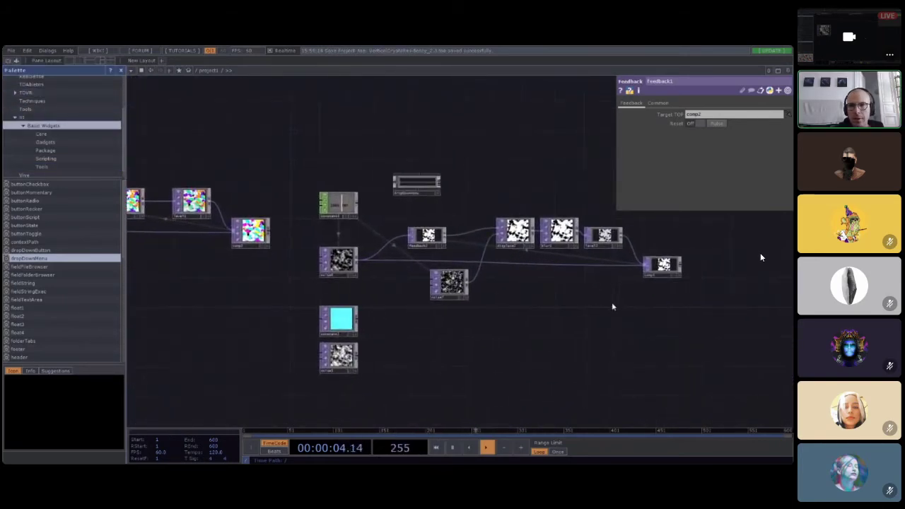
{"action": "left_click_drag", "start_coordinate": [609, 306], "coordinate": [573, 313]}
{"action": "scroll", "coordinate": [640, 289], "scroll_direction": "up", "scroll_amount": 5}
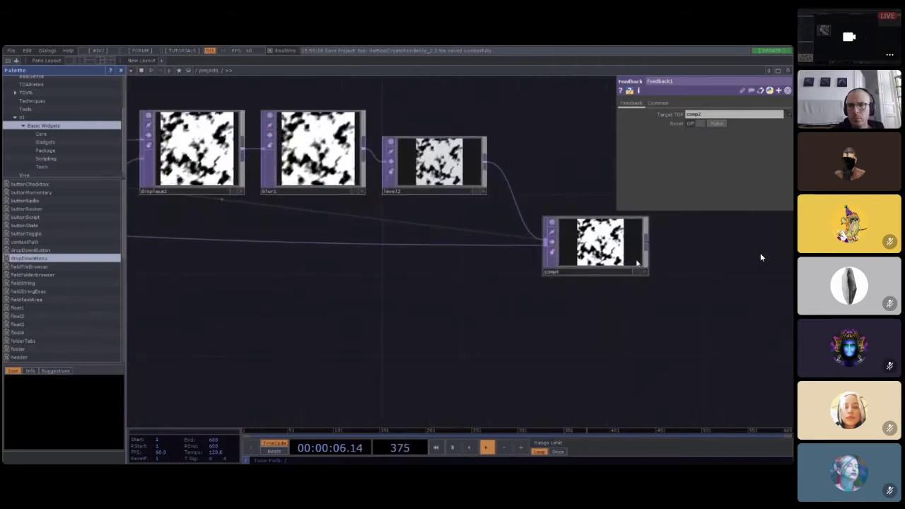
{"action": "scroll", "coordinate": [446, 311], "scroll_direction": "left", "scroll_amount": 3}
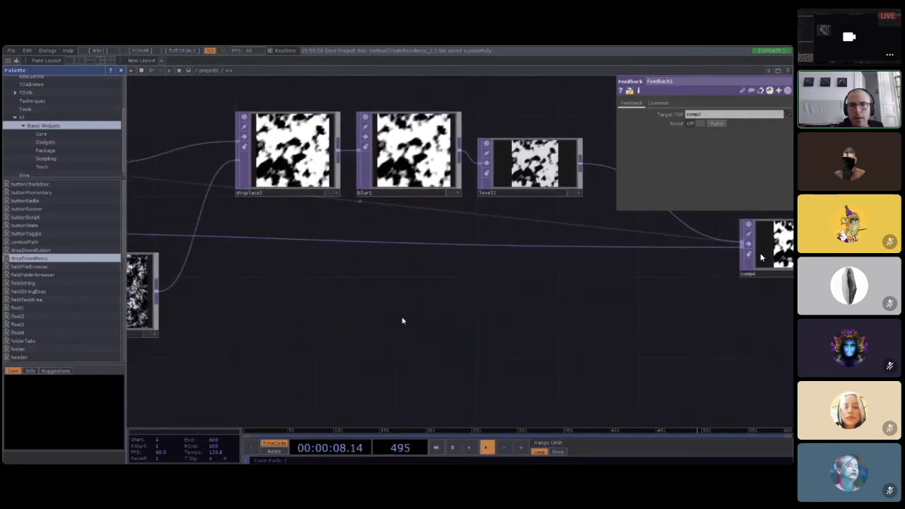
{"action": "scroll", "coordinate": [403, 321], "scroll_direction": "down", "scroll_amount": 6}
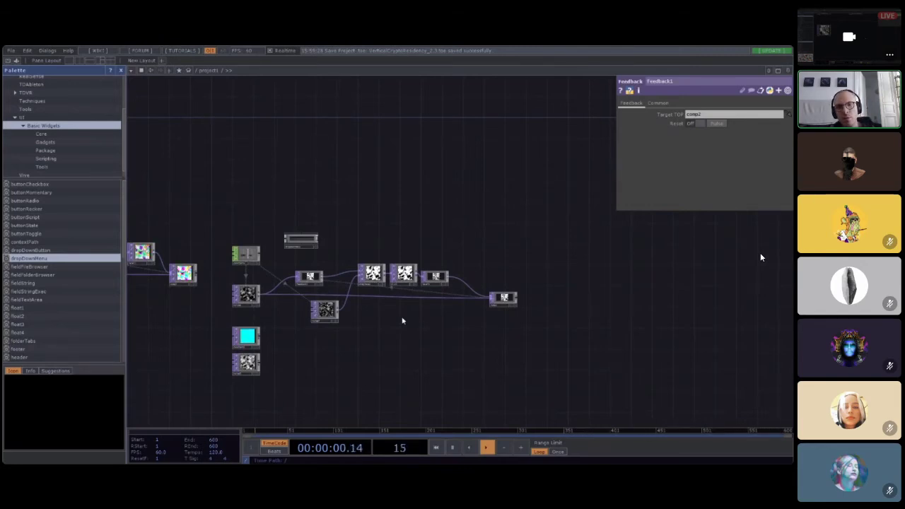
{"action": "scroll", "coordinate": [324, 315], "scroll_direction": "up", "scroll_amount": 10}
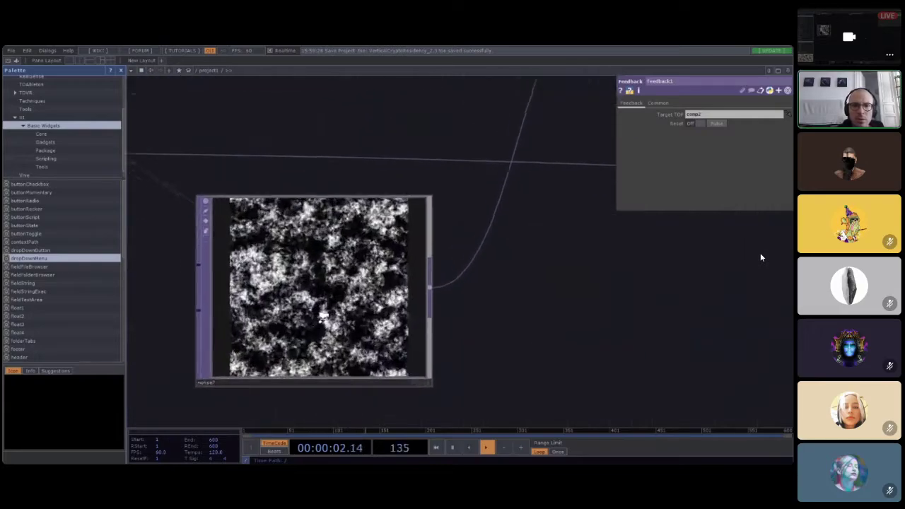
{"action": "scroll", "coordinate": [324, 316], "scroll_direction": "down", "scroll_amount": 10}
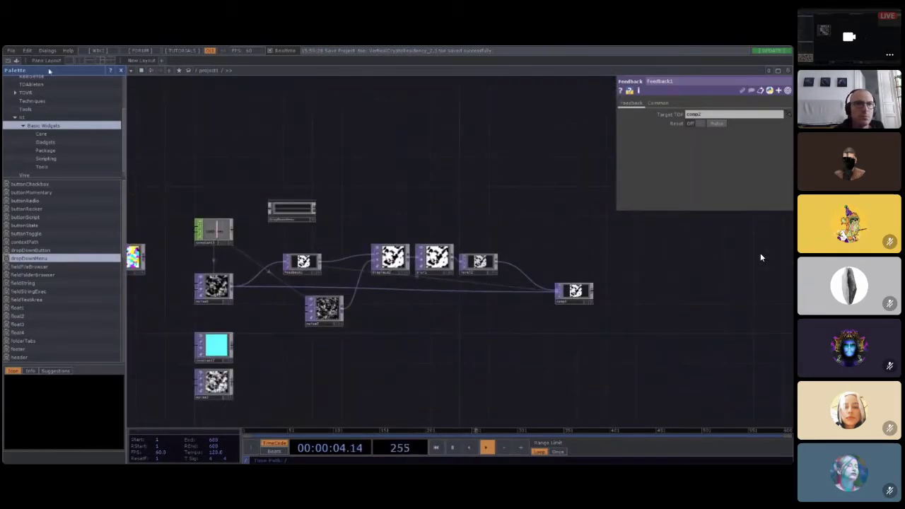
Step: Save the project again and show the list of recent projects
{"action": "left_click", "coordinate": [10, 50]}
{"action": "left_click", "coordinate": [28, 78]}
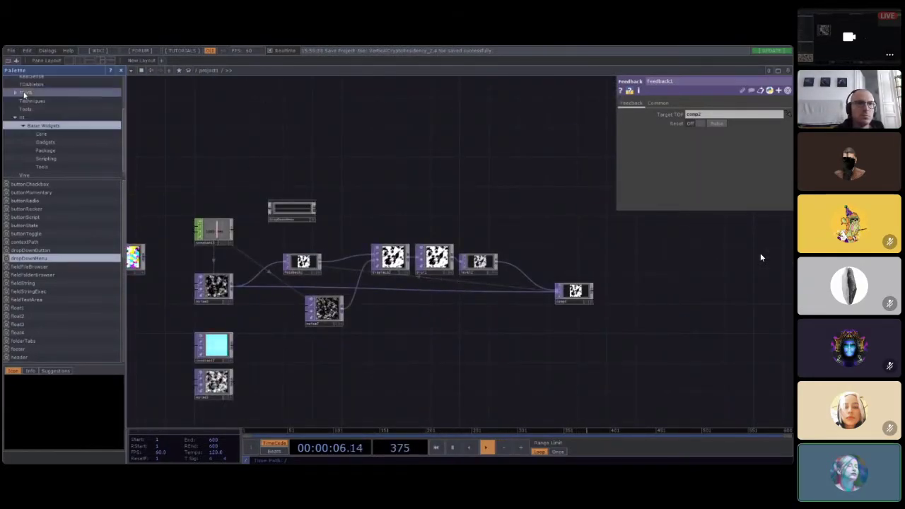
{"action": "left_click", "coordinate": [9, 50]}
{"action": "mouse_move", "coordinate": [34, 86]}
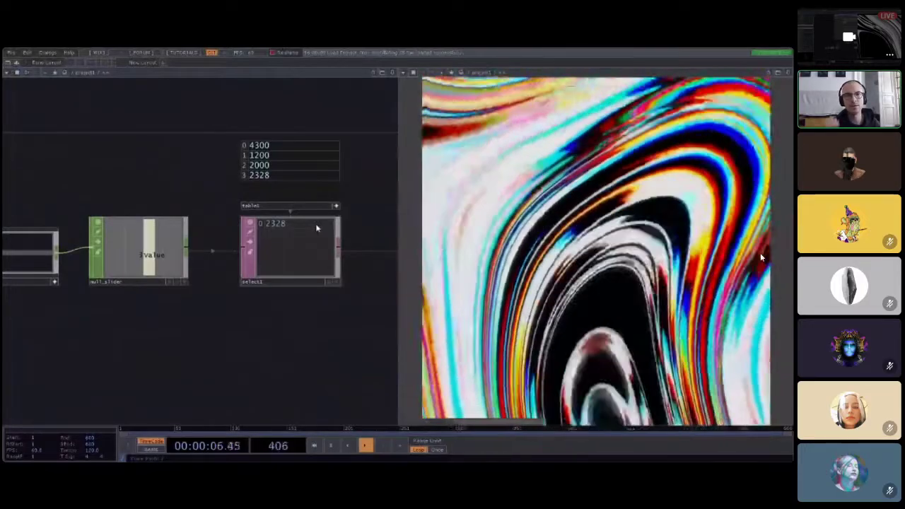
Step: Move the horizontal slider so the Select node picks 2000 from the table, and save the project
{"action": "left_click", "coordinate": [335, 206]}
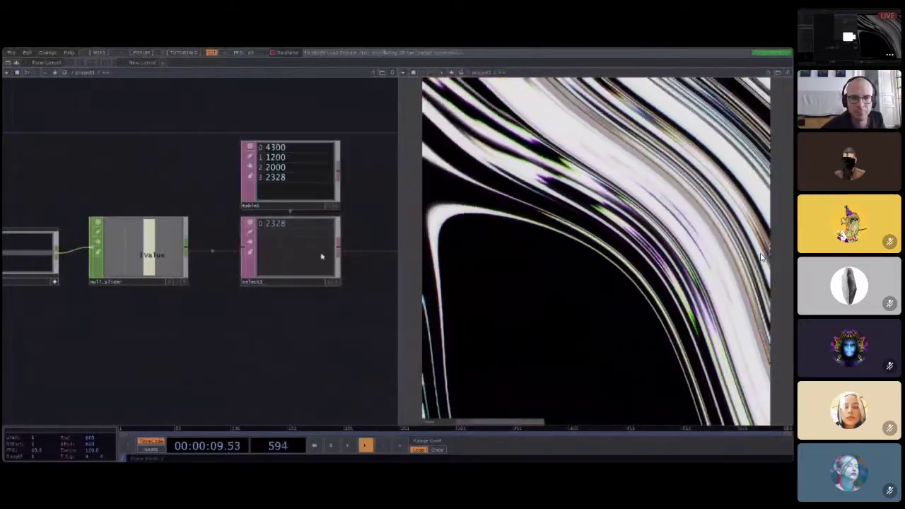
{"action": "left_click_drag", "start_coordinate": [185, 310], "coordinate": [283, 304]}
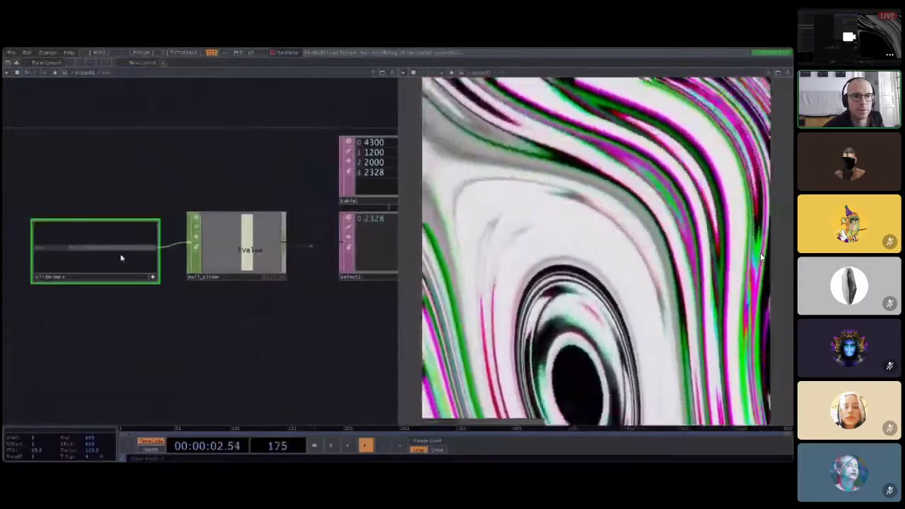
{"action": "mouse_move", "coordinate": [154, 252]}
{"action": "left_mouse_down"}
{"action": "mouse_move", "coordinate": [98, 252]}
{"action": "mouse_move", "coordinate": [160, 252]}
{"action": "mouse_move", "coordinate": [141, 251]}
{"action": "left_mouse_up"}
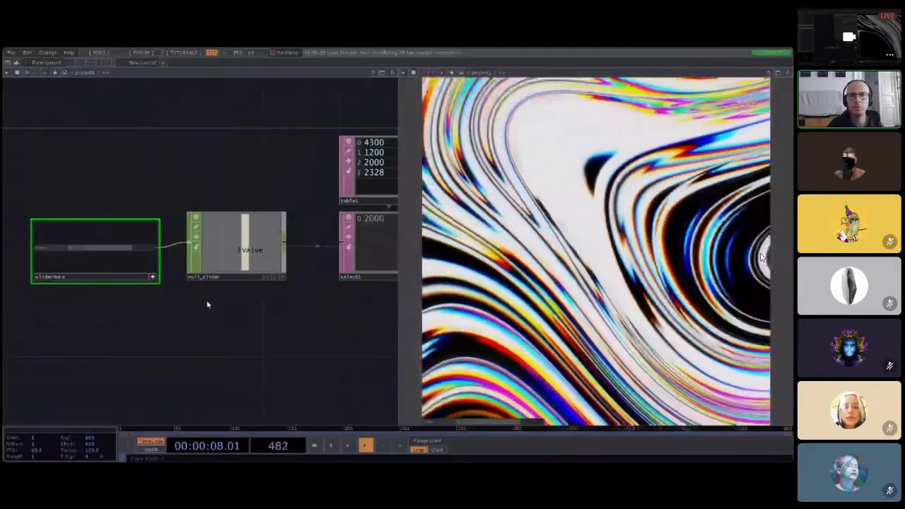
{"action": "left_click", "coordinate": [12, 53]}
{"action": "left_click", "coordinate": [15, 98]}
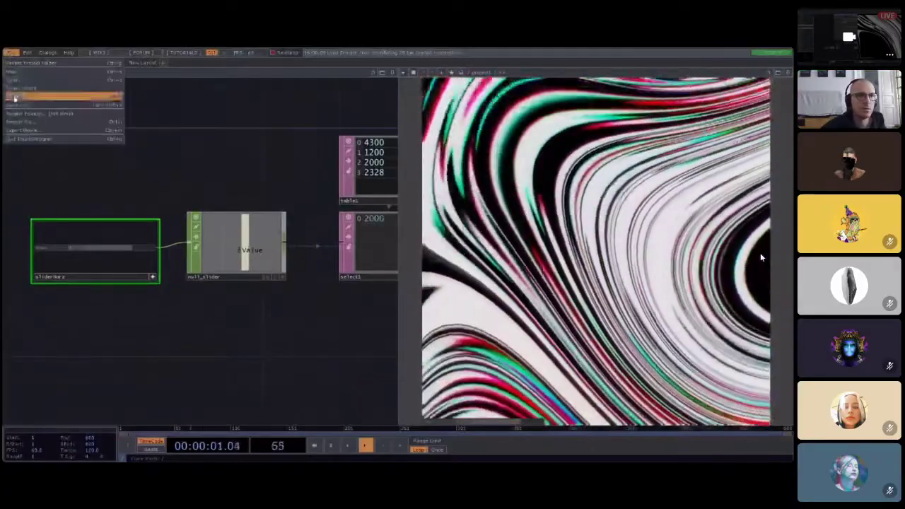
Step: Examine the start of the network, from the looping-noise Base component through the Math and Null nodes to the first Noise TOP
{"action": "left_click_drag", "start_coordinate": [253, 339], "coordinate": [119, 335]}
{"action": "scroll", "coordinate": [292, 310], "scroll_direction": "down", "scroll_amount": 3}
{"action": "left_click_drag", "start_coordinate": [373, 339], "coordinate": [101, 341]}
{"action": "left_click_drag", "start_coordinate": [245, 331], "coordinate": [224, 336]}
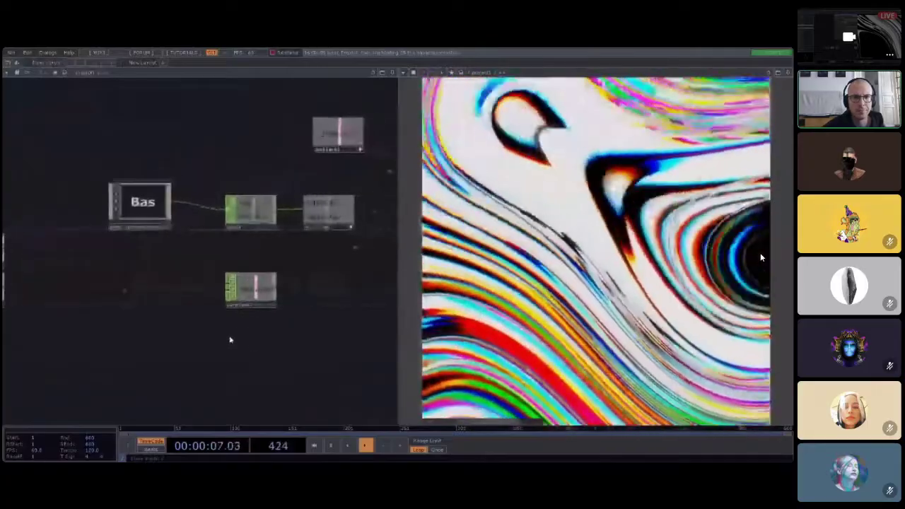
{"action": "left_click_drag", "start_coordinate": [299, 346], "coordinate": [237, 348]}
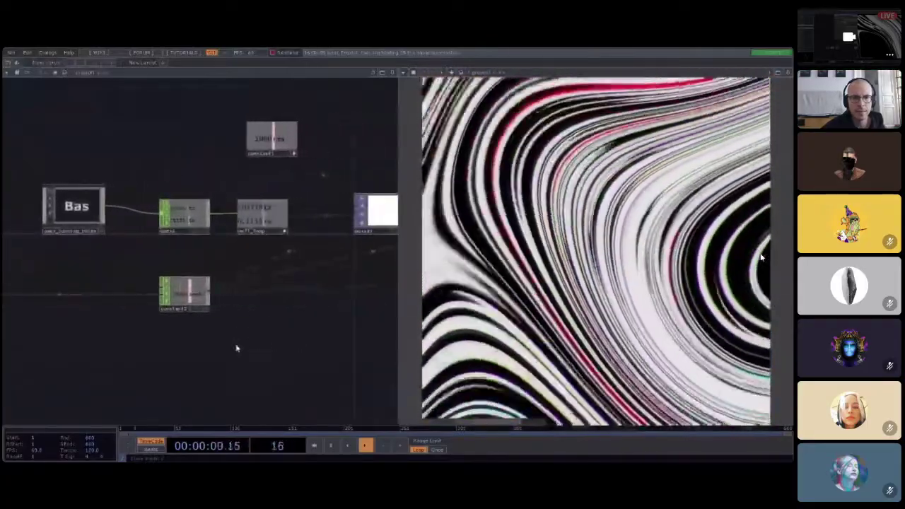
{"action": "left_click_drag", "start_coordinate": [307, 337], "coordinate": [288, 349]}
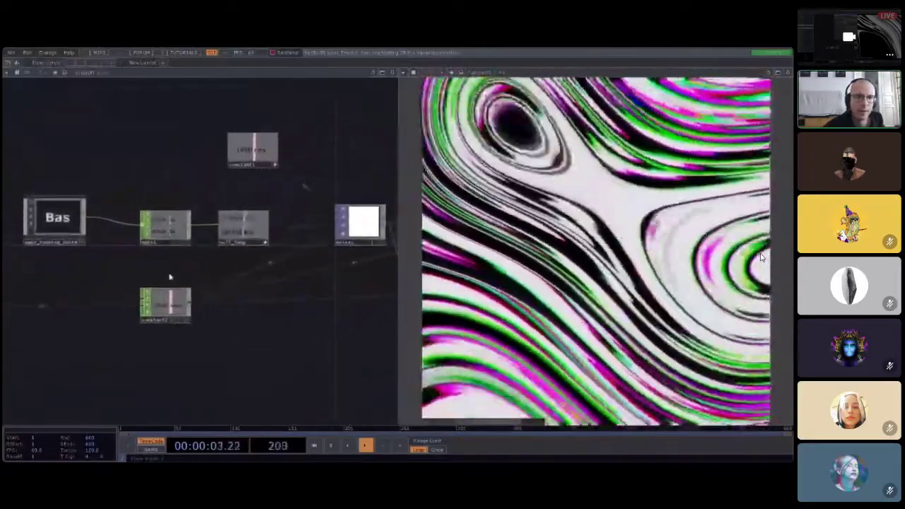
{"action": "left_click", "coordinate": [359, 223]}
{"action": "key", "text": "p"}
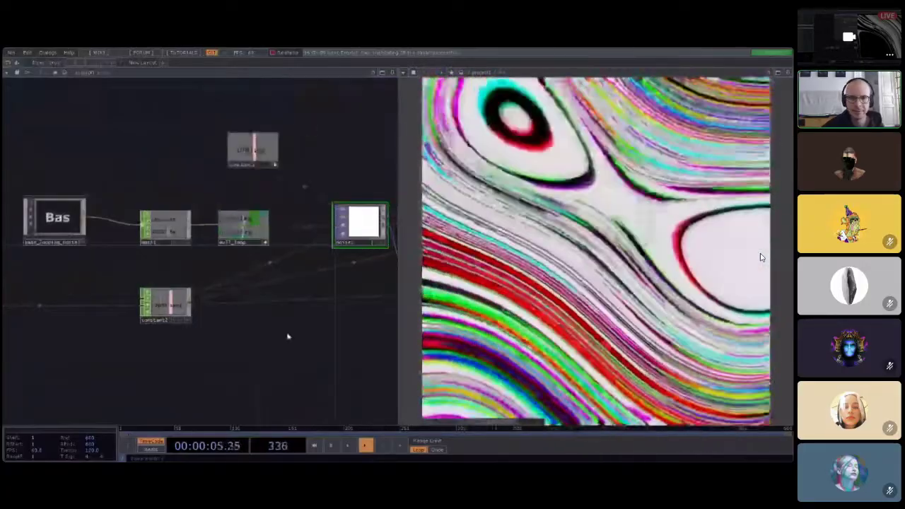
{"action": "mouse_move", "coordinate": [288, 337]}
{"action": "left_mouse_down"}
{"action": "mouse_move", "coordinate": [262, 347]}
{"action": "mouse_move", "coordinate": [281, 319]}
{"action": "mouse_move", "coordinate": [291, 324]}
{"action": "left_mouse_up"}
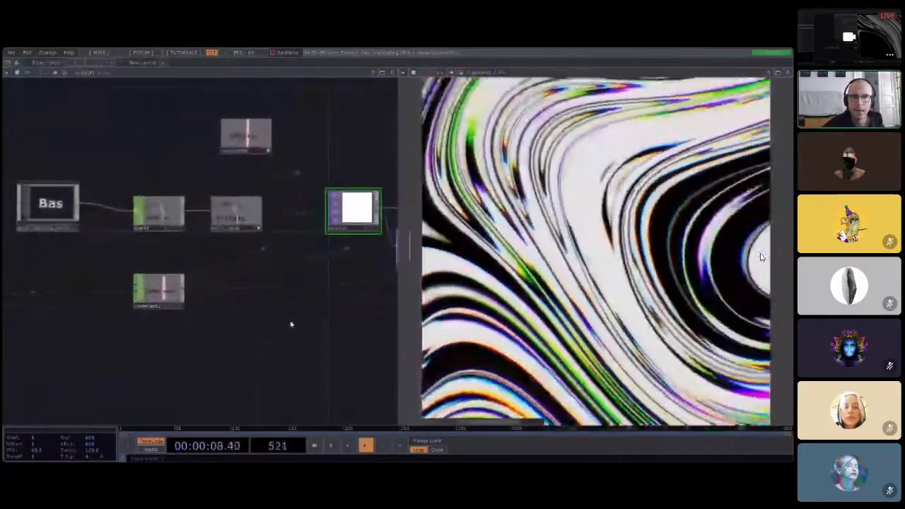
Step: Look inside the looping-noise Base component at its pattern, merge and lookup chain, and return to the parent network
{"action": "left_click", "coordinate": [77, 193]}
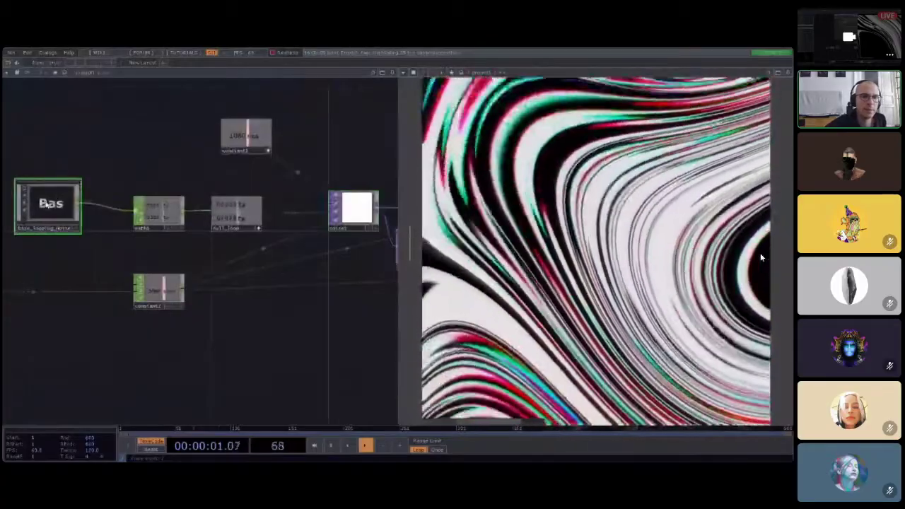
{"action": "key", "text": "i"}
{"action": "scroll", "coordinate": [326, 256], "scroll_direction": "down", "scroll_amount": 3}
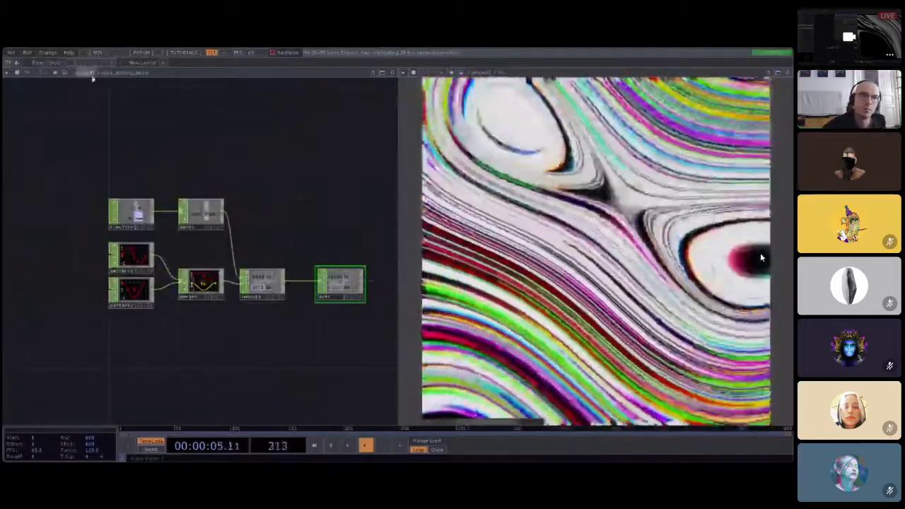
{"action": "left_click", "coordinate": [88, 73]}
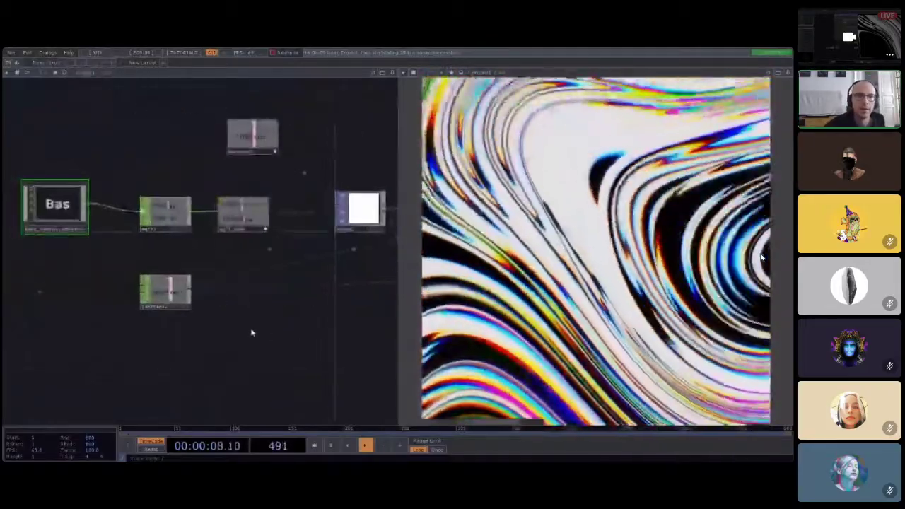
Step: Show the parameters of the math1 node between the Base component and null_loop, and hide them again
{"action": "scroll", "coordinate": [143, 205], "scroll_direction": "up", "scroll_amount": 2}
{"action": "left_click", "coordinate": [183, 221]}
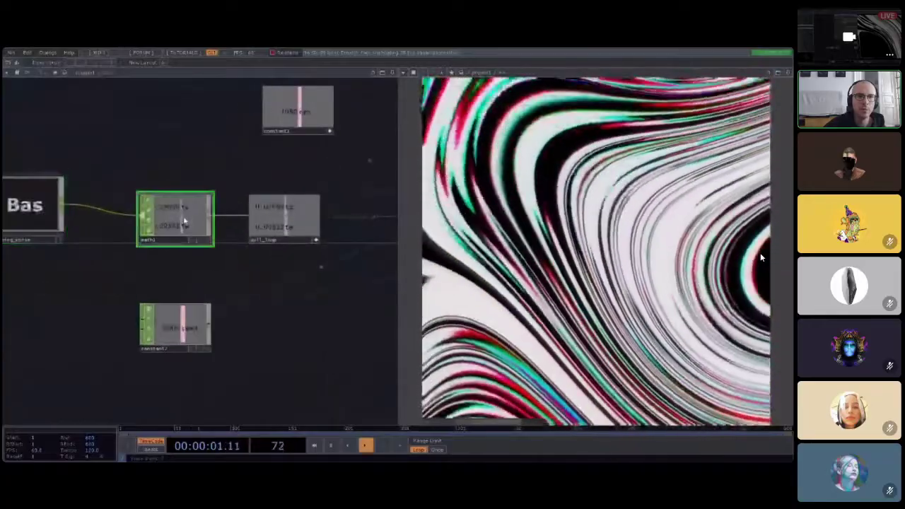
{"action": "key", "text": "p"}
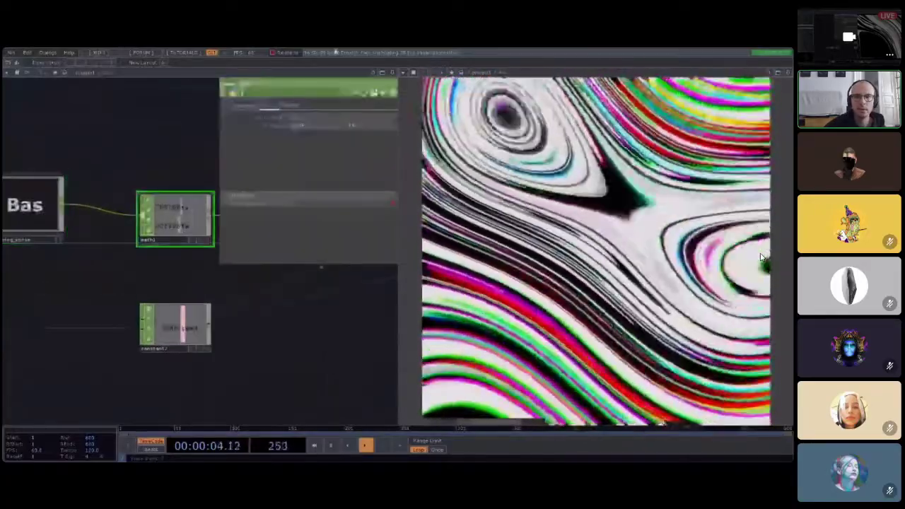
{"action": "scroll", "coordinate": [279, 340], "scroll_direction": "right", "scroll_amount": 3}
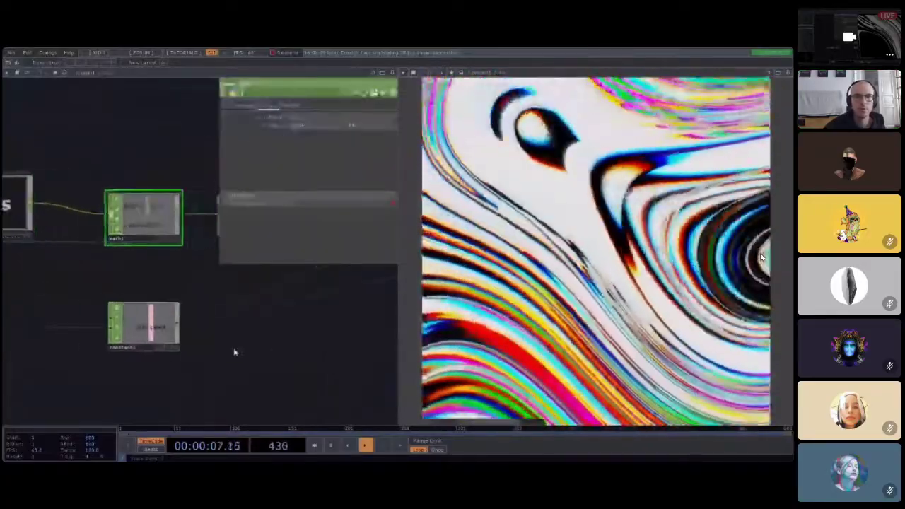
{"action": "key", "text": "p"}
Step: Turn off the active viewer on the constant1 node above null_loop
{"action": "scroll", "coordinate": [257, 325], "scroll_direction": "down", "scroll_amount": 2}
{"action": "left_click_drag", "start_coordinate": [263, 354], "coordinate": [158, 362]}
{"action": "left_click", "coordinate": [129, 182]}
{"action": "left_click", "coordinate": [150, 193]}
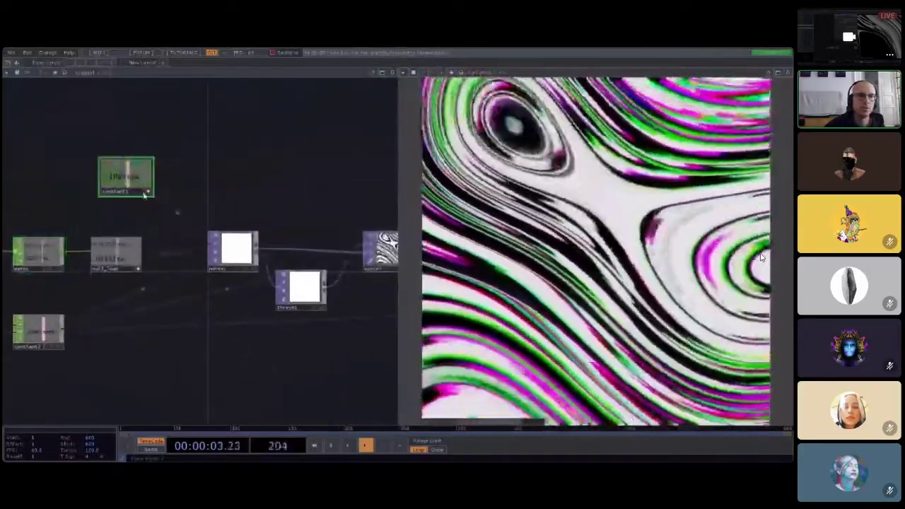
{"action": "left_click_drag", "start_coordinate": [151, 195], "coordinate": [140, 195]}
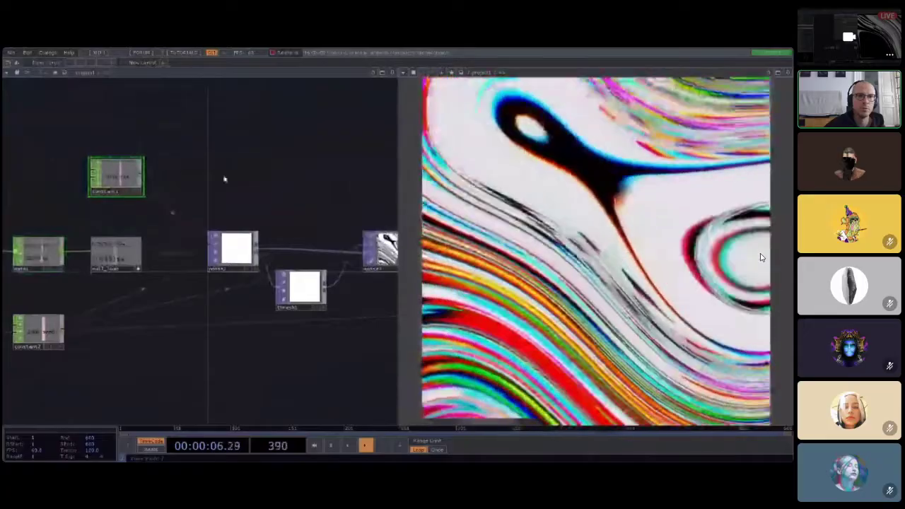
Step: Examine the first Noise TOP and the Threshold TOP connected beneath it
{"action": "left_click_drag", "start_coordinate": [323, 191], "coordinate": [195, 193]}
{"action": "scroll", "coordinate": [212, 293], "scroll_direction": "up", "scroll_amount": 3}
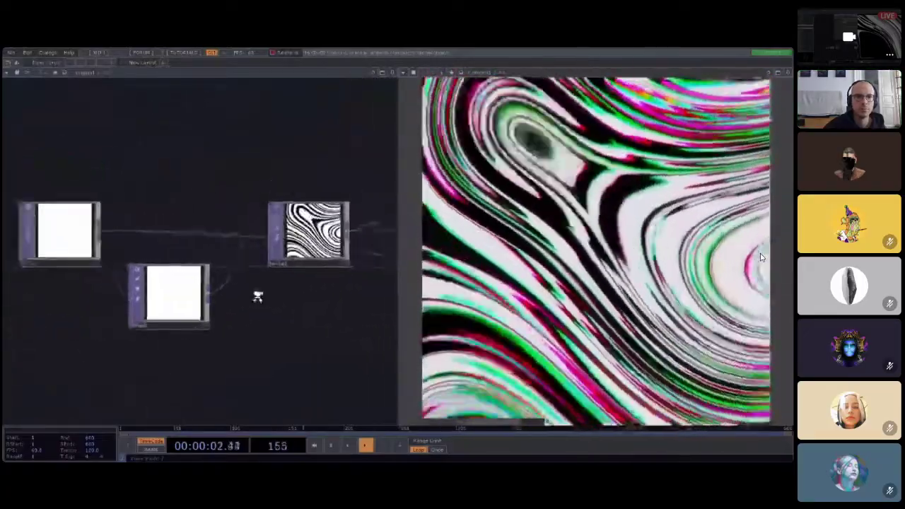
{"action": "scroll", "coordinate": [257, 297], "scroll_direction": "down", "scroll_amount": 1}
{"action": "left_click", "coordinate": [188, 300]}
{"action": "left_click", "coordinate": [70, 260]}
{"action": "scroll", "coordinate": [70, 261], "scroll_direction": "up", "scroll_amount": 3}
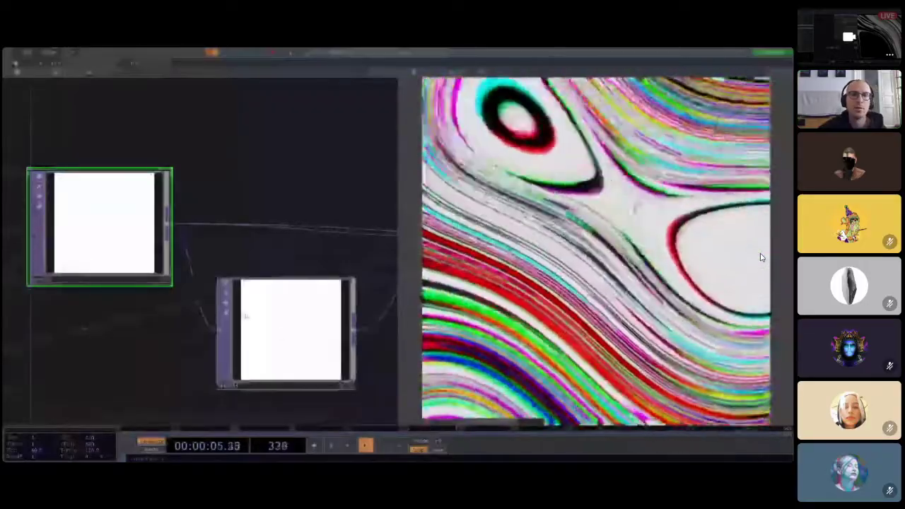
{"action": "scroll", "coordinate": [241, 311], "scroll_direction": "down", "scroll_amount": 3}
{"action": "left_click_drag", "start_coordinate": [314, 194], "coordinate": [276, 190]}
{"action": "left_click_drag", "start_coordinate": [307, 326], "coordinate": [275, 315]}
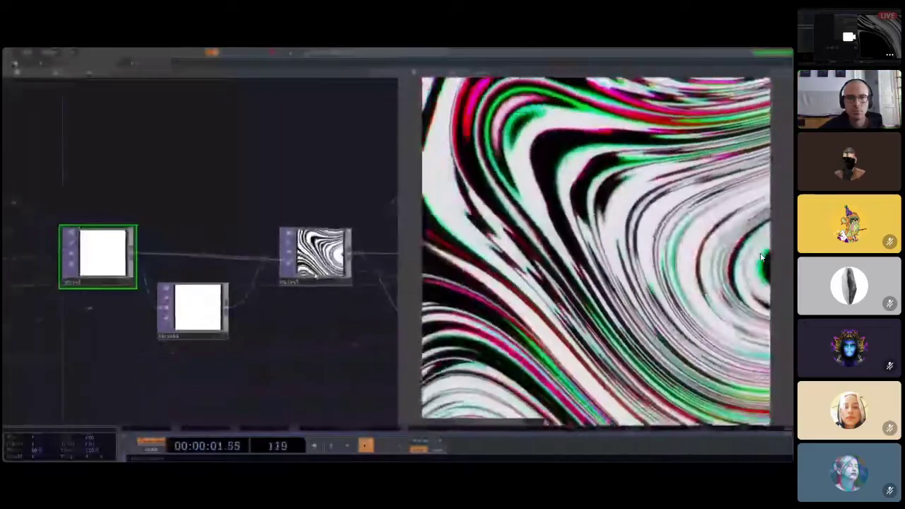
Step: Inspect the black-and-white striped texture fed by the Noise and Threshold nodes up close
{"action": "scroll", "coordinate": [311, 264], "scroll_direction": "up", "scroll_amount": 2}
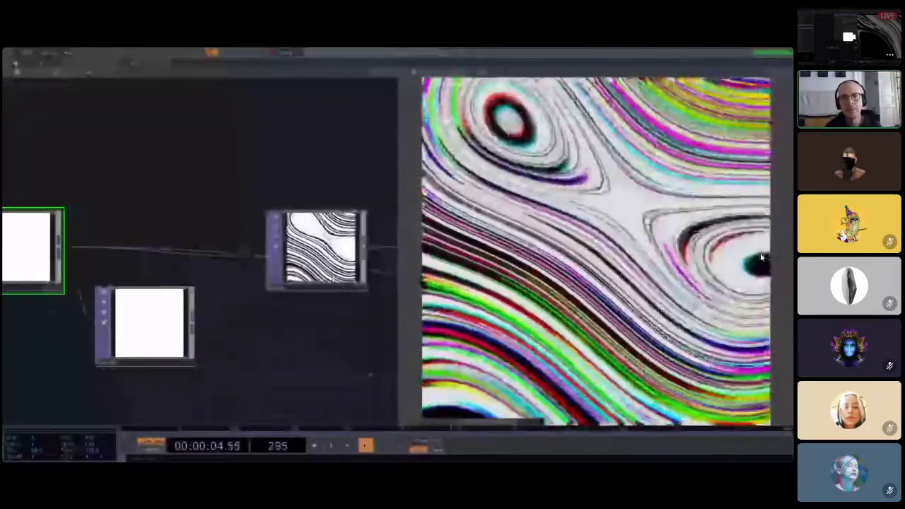
{"action": "scroll", "coordinate": [362, 242], "scroll_direction": "up", "scroll_amount": 5}
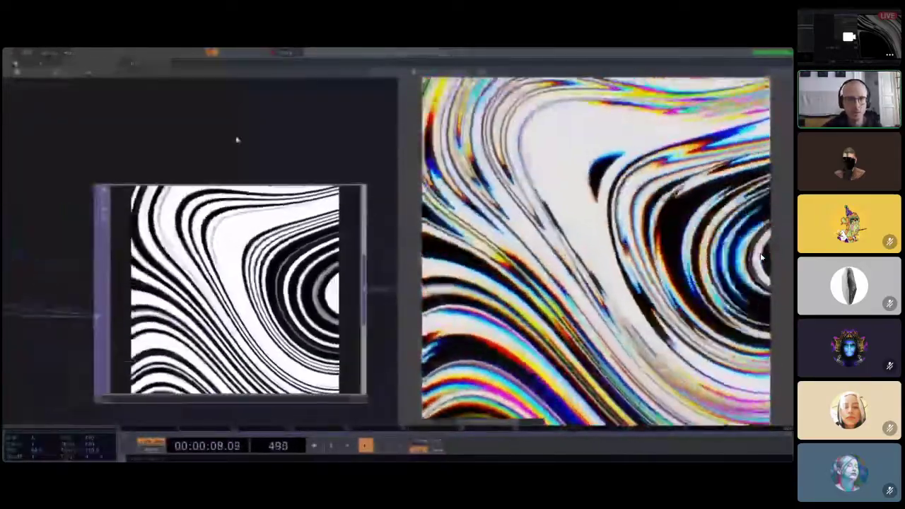
{"action": "scroll", "coordinate": [287, 314], "scroll_direction": "up", "scroll_amount": 2}
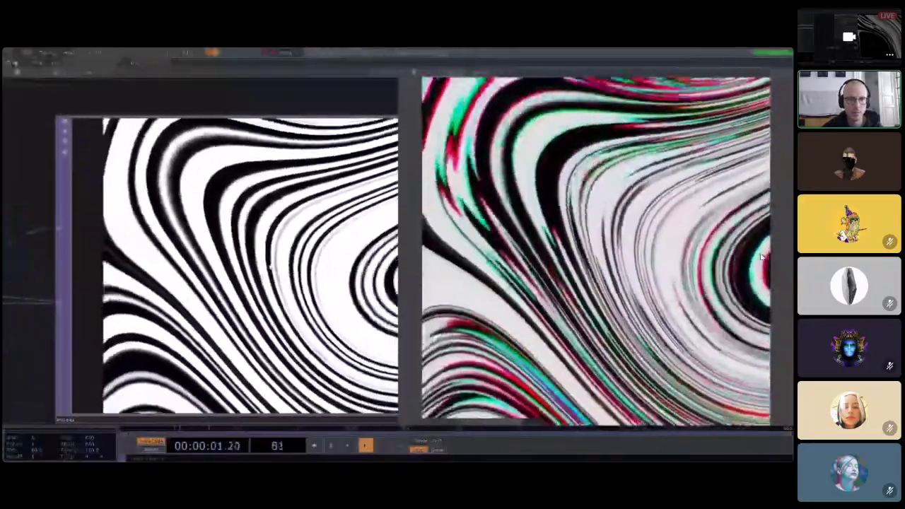
{"action": "scroll", "coordinate": [258, 267], "scroll_direction": "down", "scroll_amount": 3}
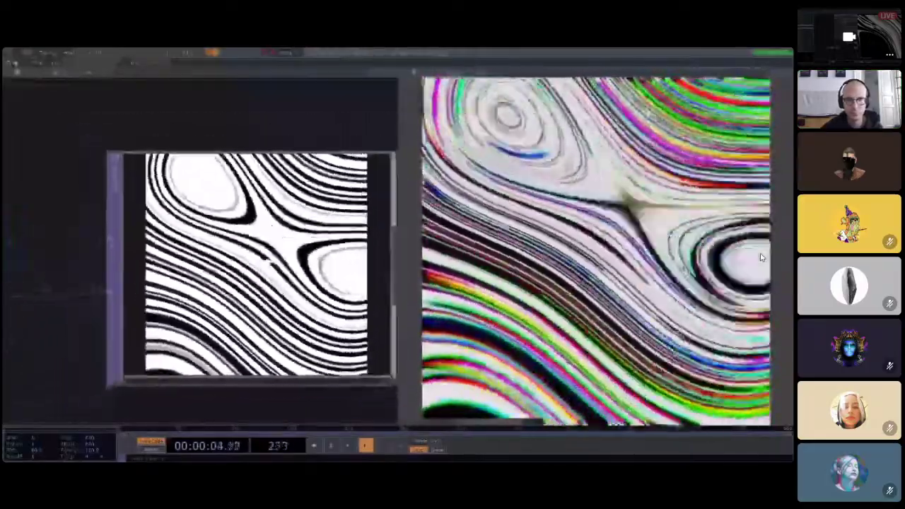
{"action": "scroll", "coordinate": [286, 311], "scroll_direction": "down", "scroll_amount": 4}
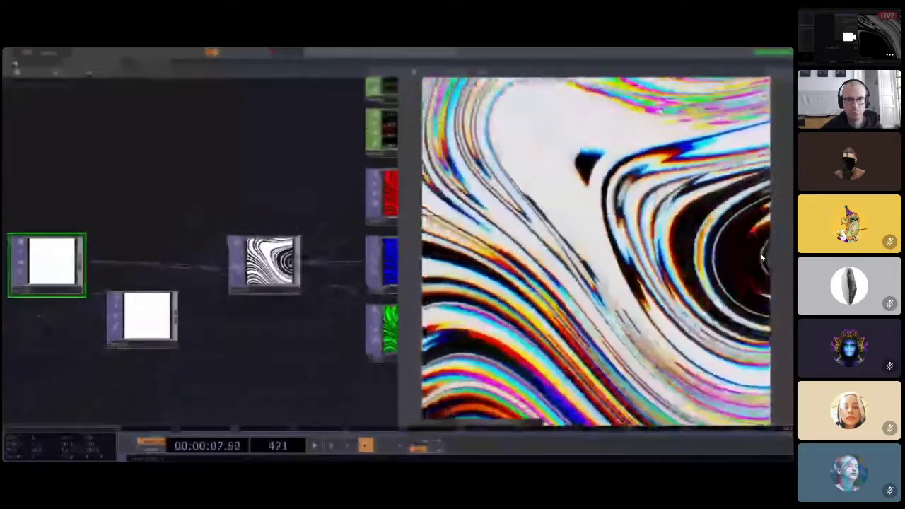
Step: Examine how the striped texture splits into red, blue and green branches and recombines
{"action": "left_click_drag", "start_coordinate": [288, 307], "coordinate": [116, 323]}
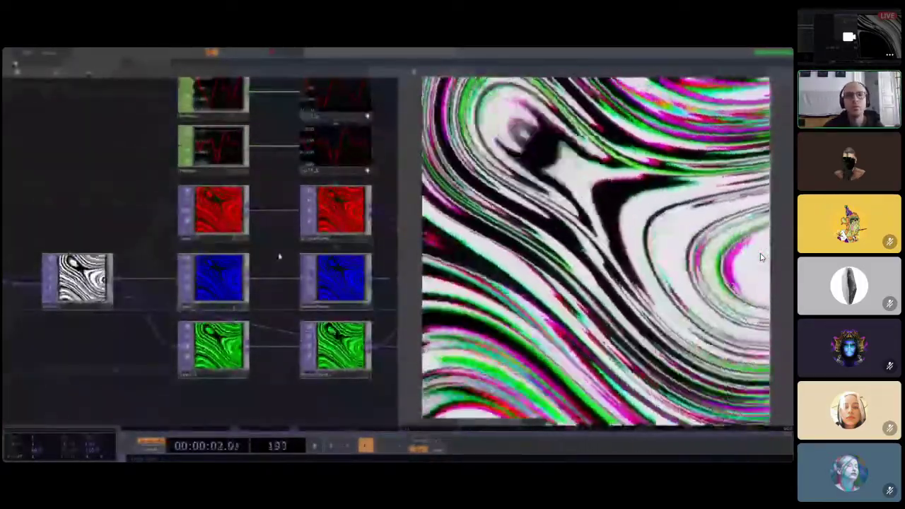
{"action": "left_click_drag", "start_coordinate": [278, 256], "coordinate": [203, 227]}
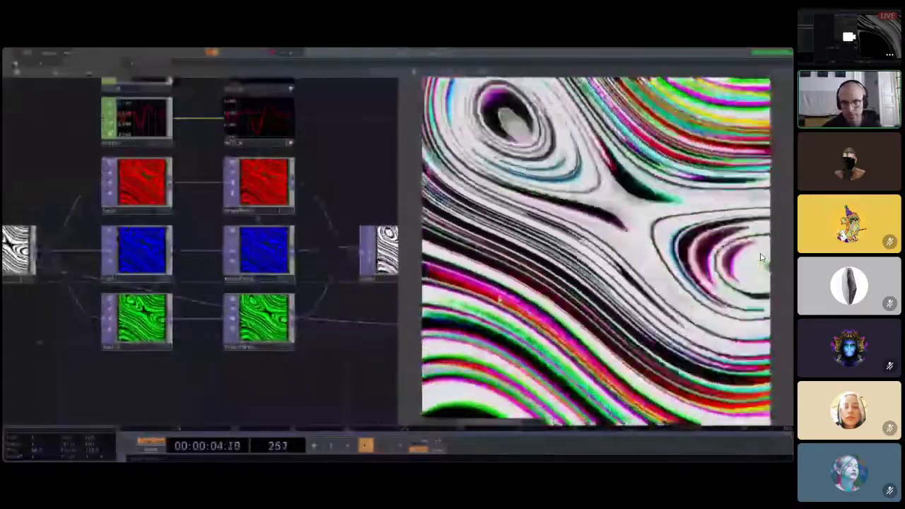
{"action": "left_click_drag", "start_coordinate": [323, 376], "coordinate": [273, 385]}
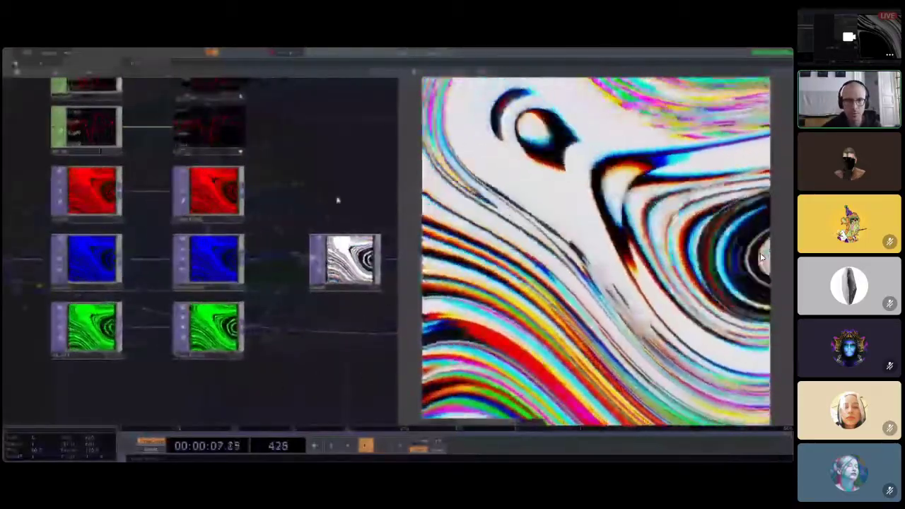
{"action": "left_click_drag", "start_coordinate": [327, 161], "coordinate": [327, 230]}
Step: Show the parameters of the second node in the red branch and examine the three CHOP rows above it
{"action": "left_click", "coordinate": [206, 289]}
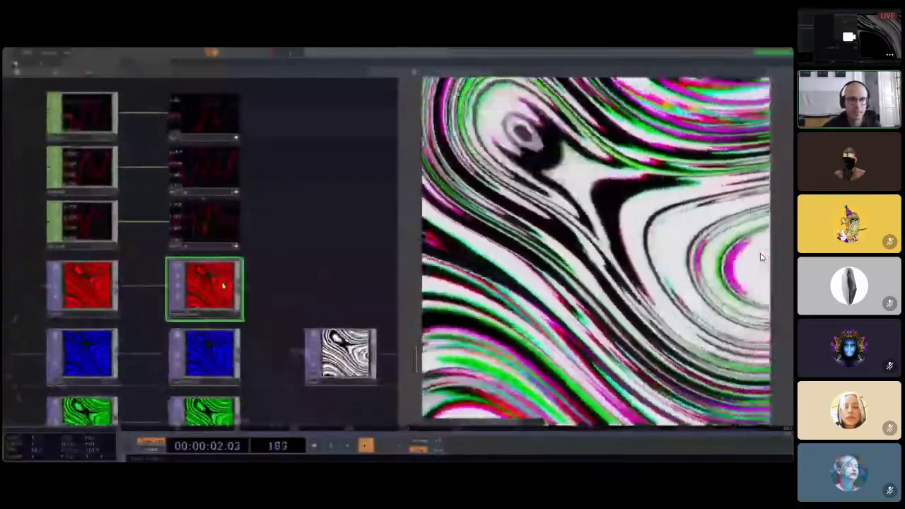
{"action": "key", "text": "p"}
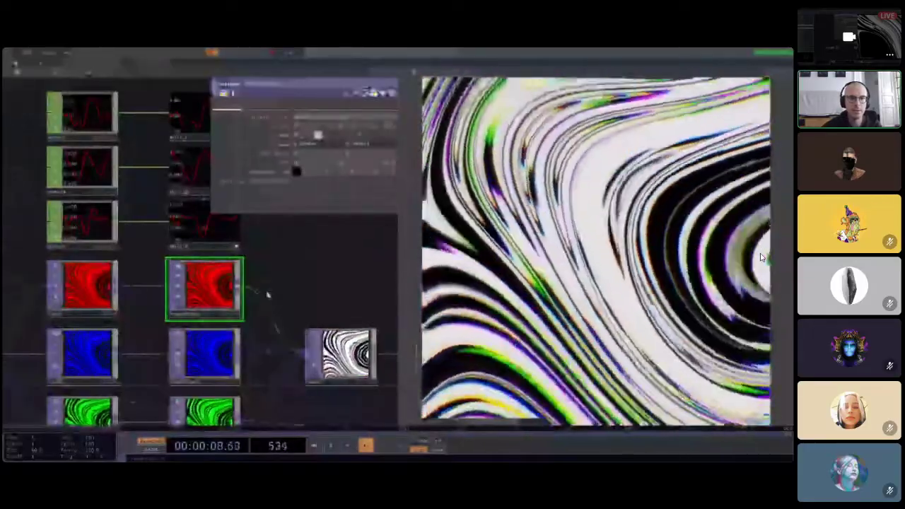
{"action": "left_click_drag", "start_coordinate": [310, 261], "coordinate": [321, 301]}
{"action": "scroll", "coordinate": [119, 186], "scroll_direction": "up", "scroll_amount": 3}
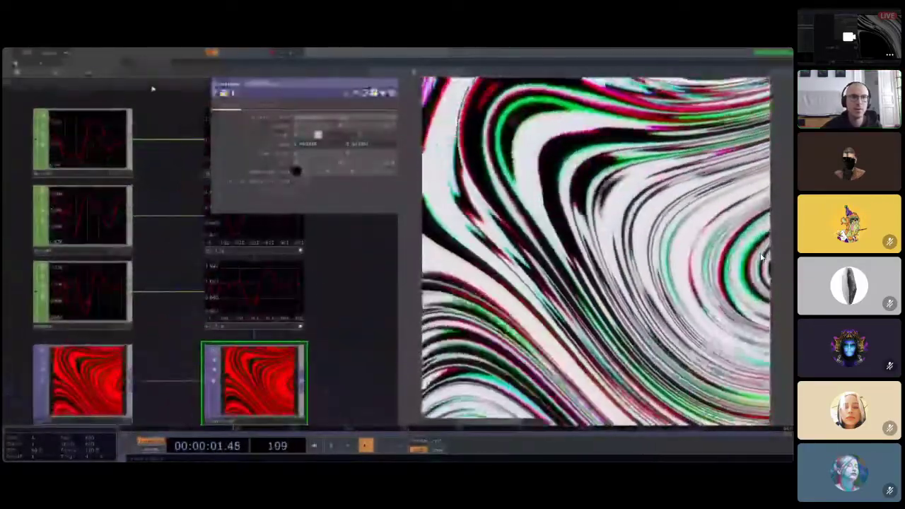
{"action": "left_click_drag", "start_coordinate": [153, 90], "coordinate": [160, 154]}
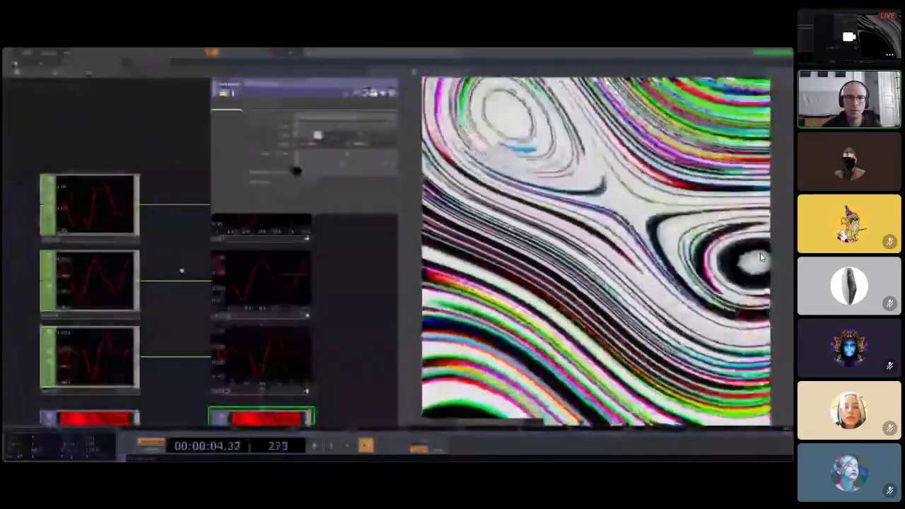
{"action": "scroll", "coordinate": [276, 319], "scroll_direction": "down", "scroll_amount": 2}
Step: Examine the nodes after the recombined channels, including the tiled pattern, the grayscale texture and the coloured result
{"action": "left_click_drag", "start_coordinate": [334, 356], "coordinate": [255, 307]}
{"action": "left_click_drag", "start_coordinate": [316, 324], "coordinate": [256, 285]}
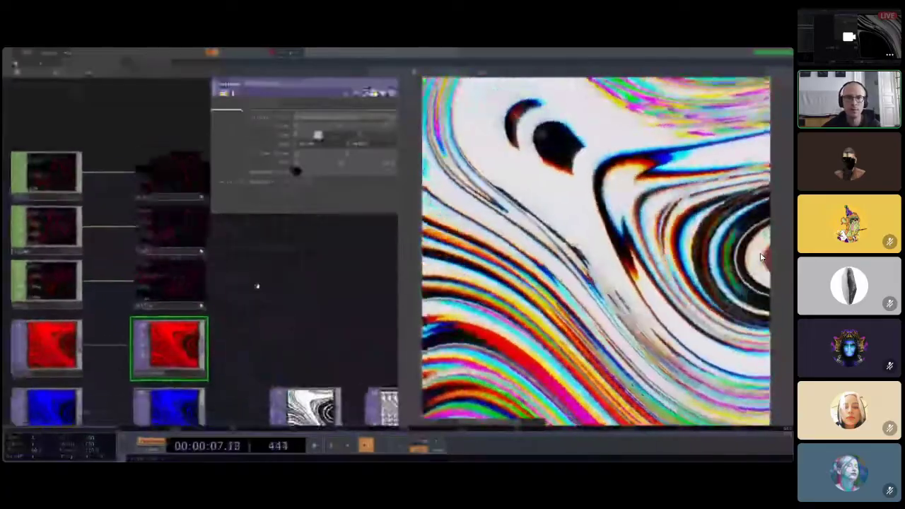
{"action": "left_click_drag", "start_coordinate": [285, 313], "coordinate": [233, 257]}
{"action": "left_click_drag", "start_coordinate": [297, 293], "coordinate": [241, 262]}
{"action": "left_click_drag", "start_coordinate": [364, 394], "coordinate": [350, 367]}
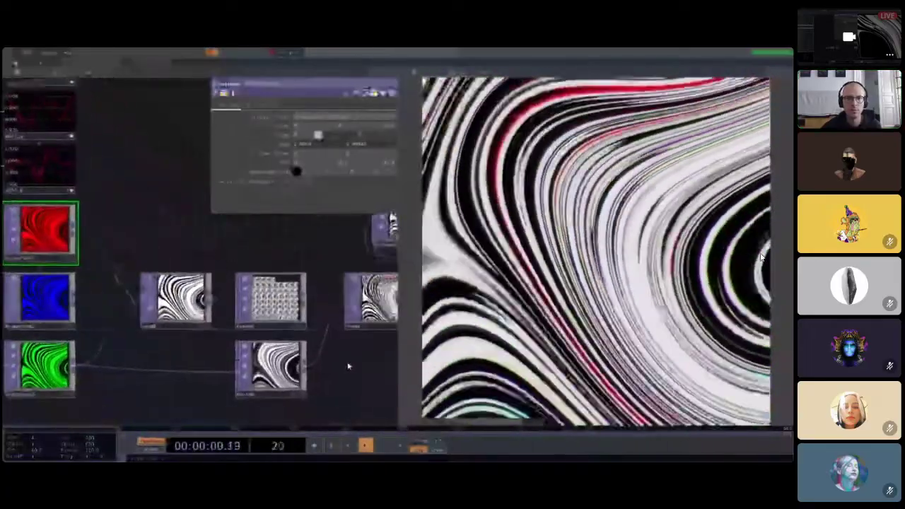
{"action": "scroll", "coordinate": [348, 373], "scroll_direction": "up", "scroll_amount": 3}
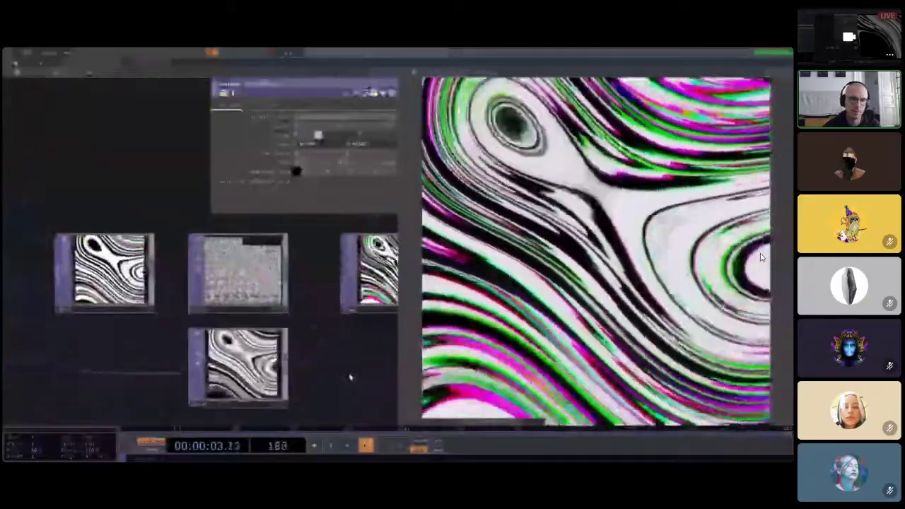
{"action": "left_click_drag", "start_coordinate": [328, 360], "coordinate": [304, 351]}
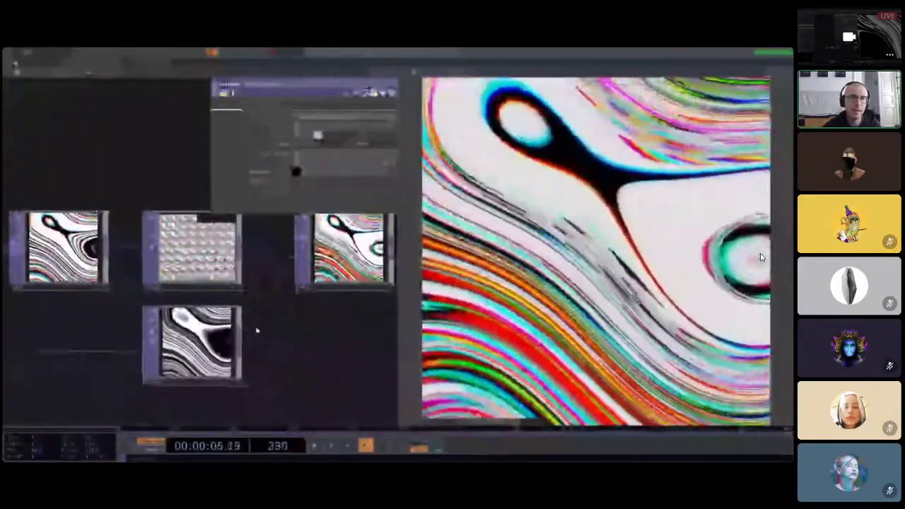
Step: Inspect the texture that recombines the red, blue and green branches up close
{"action": "left_click_drag", "start_coordinate": [107, 336], "coordinate": [368, 386]}
{"action": "scroll", "coordinate": [311, 315], "scroll_direction": "up", "scroll_amount": 3}
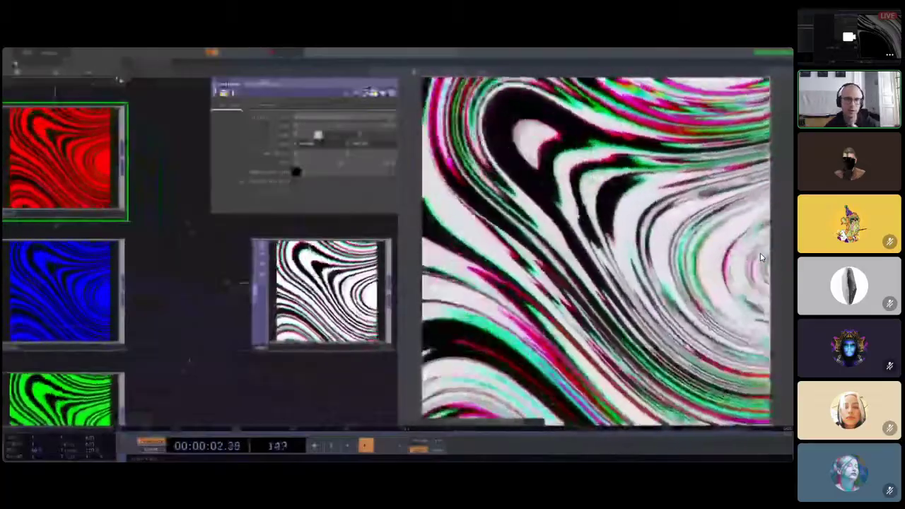
{"action": "scroll", "coordinate": [349, 339], "scroll_direction": "up", "scroll_amount": 4}
{"action": "scroll", "coordinate": [300, 390], "scroll_direction": "down", "scroll_amount": 2}
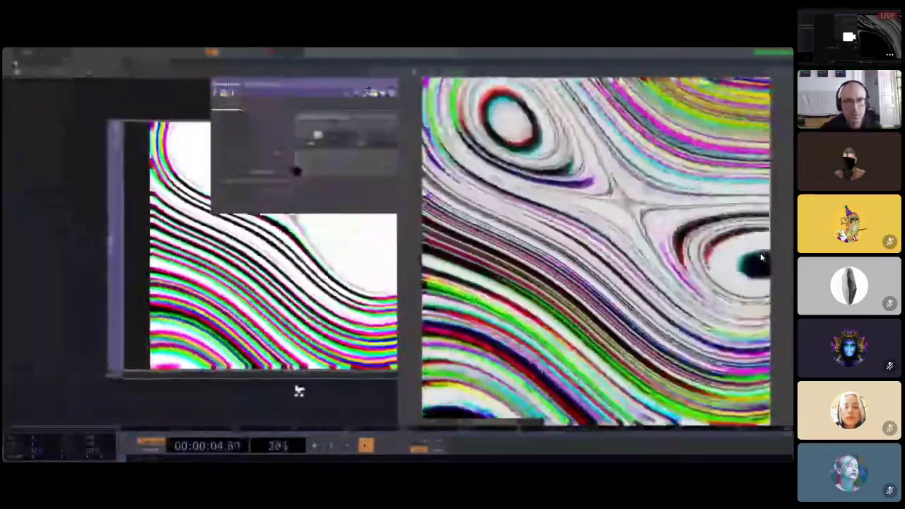
{"action": "left_click_drag", "start_coordinate": [299, 389], "coordinate": [228, 404]}
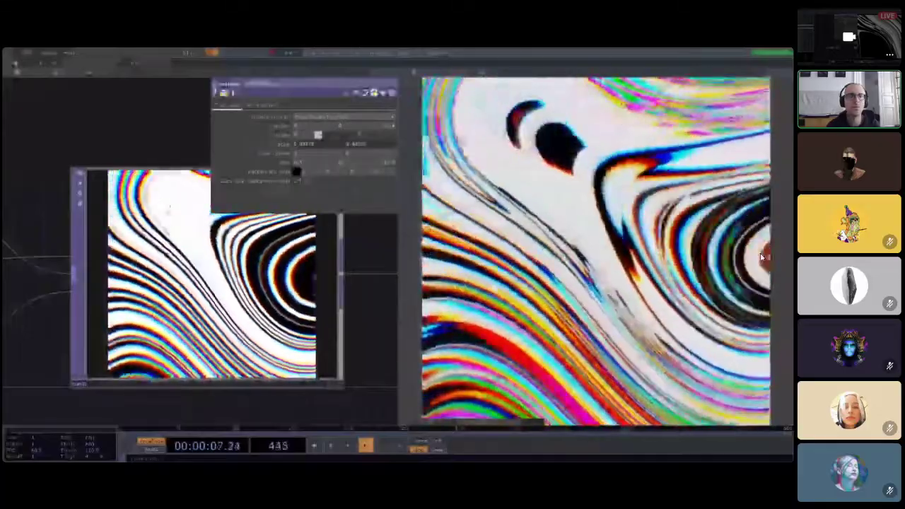
Step: Inspect up close the tiled frame grid of the Texture 3D node that follows the recombined texture
{"action": "key", "text": "p"}
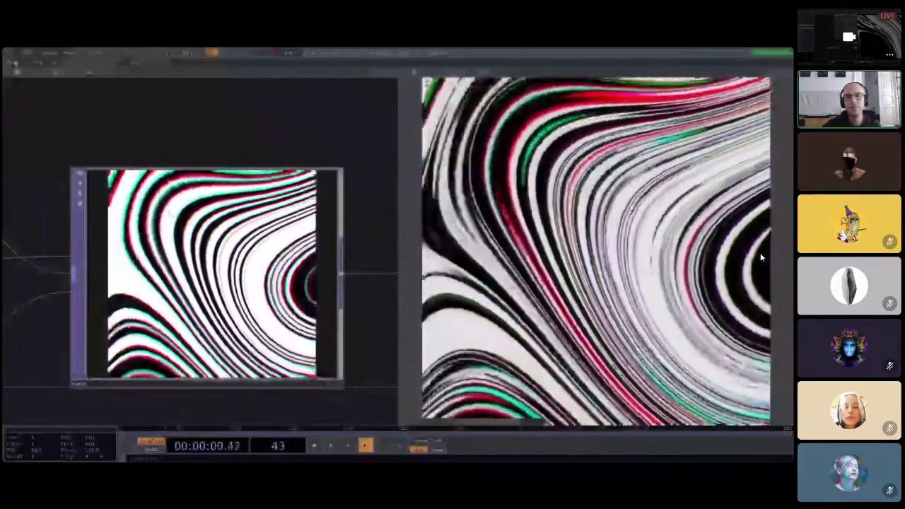
{"action": "scroll", "coordinate": [167, 210], "scroll_direction": "down", "scroll_amount": 5}
{"action": "left_click_drag", "start_coordinate": [267, 132], "coordinate": [210, 152]}
{"action": "left_click_drag", "start_coordinate": [307, 135], "coordinate": [220, 145]}
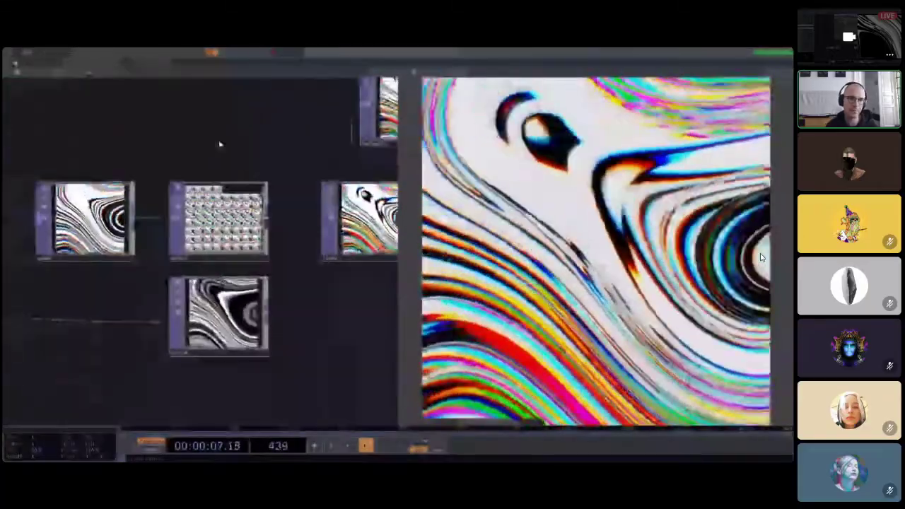
{"action": "scroll", "coordinate": [274, 240], "scroll_direction": "up", "scroll_amount": 5}
{"action": "scroll", "coordinate": [323, 238], "scroll_direction": "up", "scroll_amount": 3}
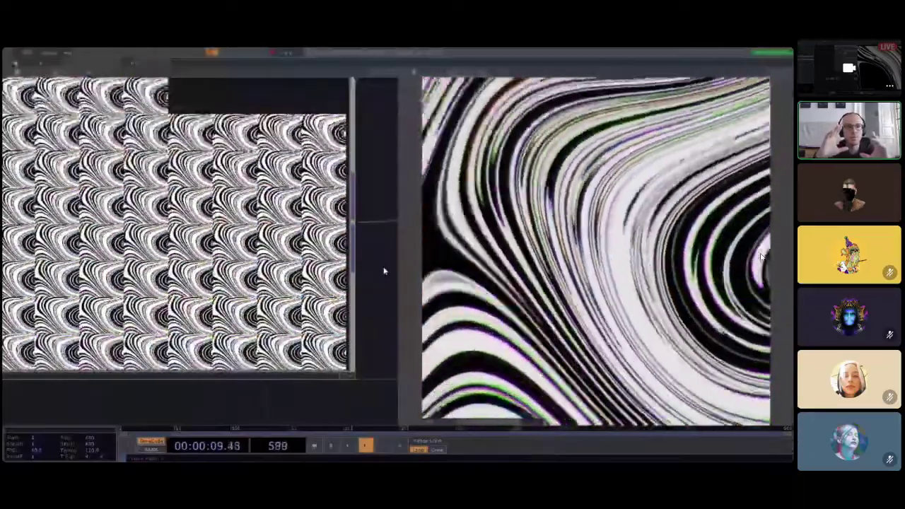
{"action": "scroll", "coordinate": [377, 284], "scroll_direction": "down", "scroll_amount": 5}
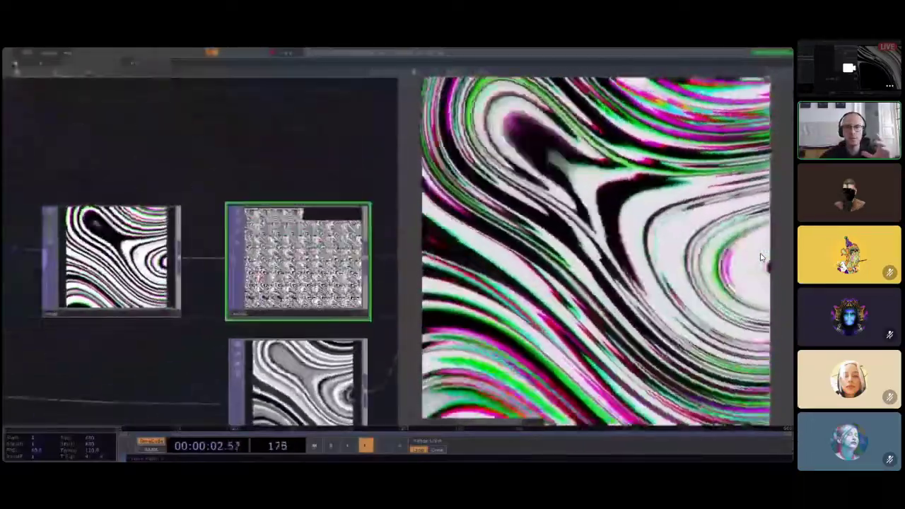
{"action": "key", "text": "p"}
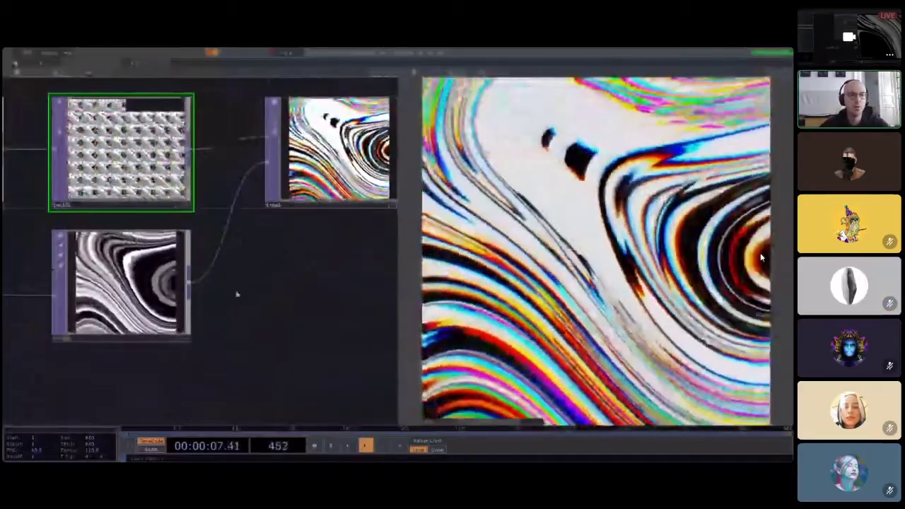
Step: Add a Ramp TOP below the grayscale noise and connect it to the time machine's second input in place of the noise
{"action": "left_click_drag", "start_coordinate": [210, 352], "coordinate": [281, 322]}
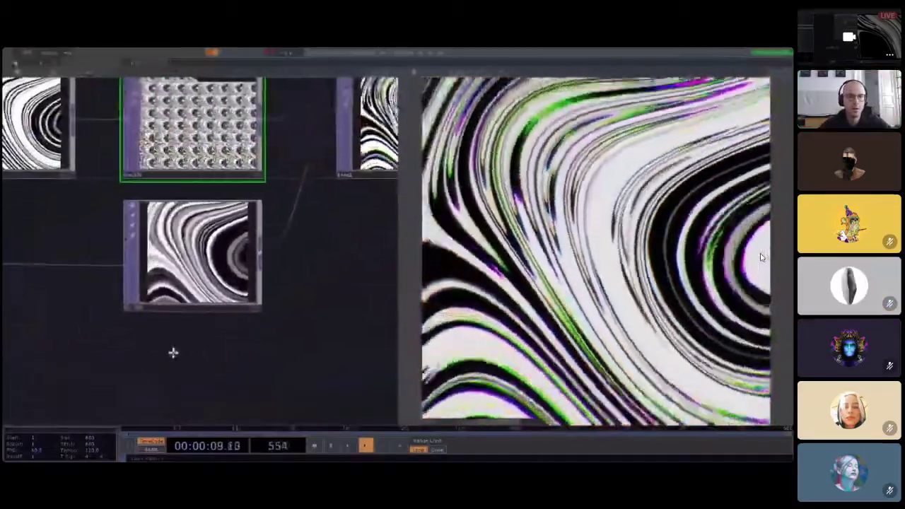
{"action": "left_click_drag", "start_coordinate": [174, 353], "coordinate": [149, 353]}
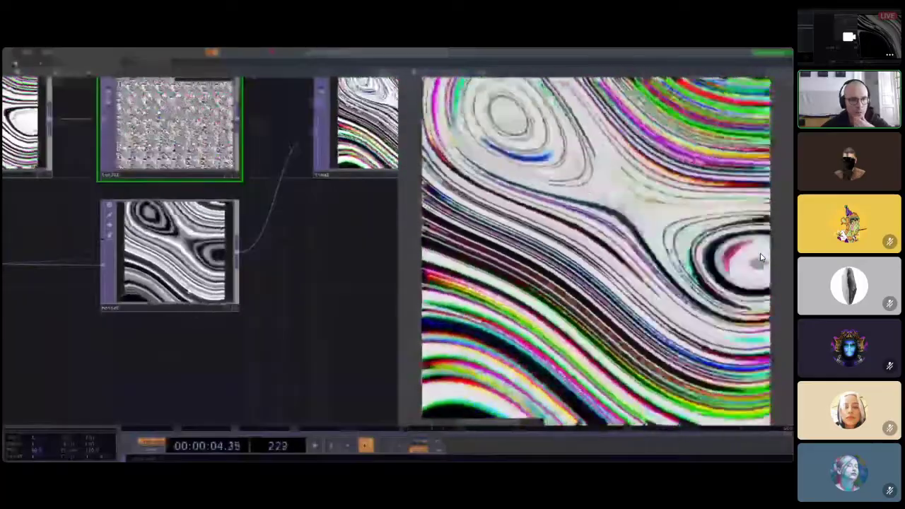
{"action": "left_click", "coordinate": [170, 364]}
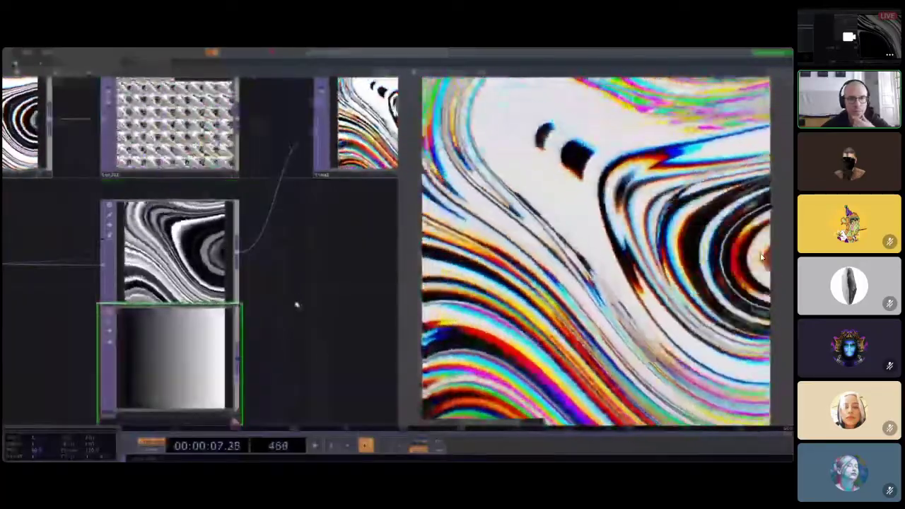
{"action": "scroll", "coordinate": [240, 307], "scroll_direction": "up", "scroll_amount": 6}
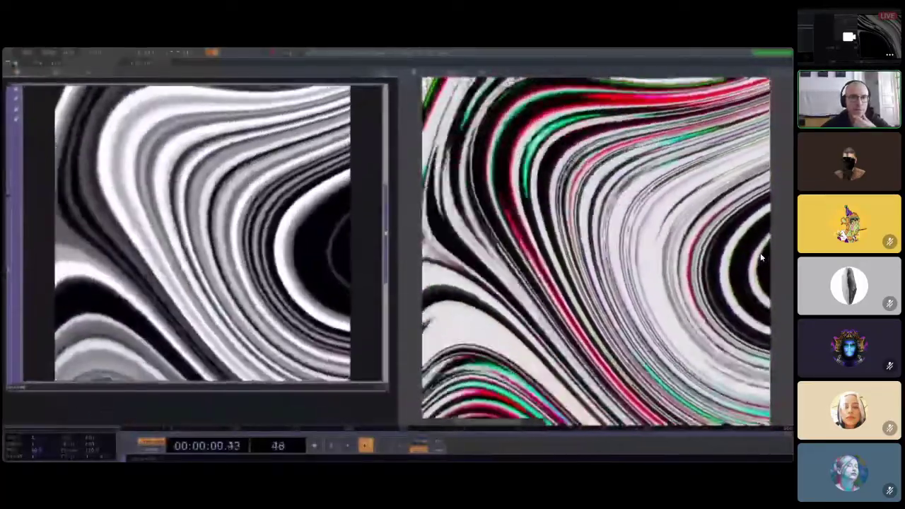
{"action": "scroll", "coordinate": [212, 234], "scroll_direction": "down", "scroll_amount": 5}
{"action": "scroll", "coordinate": [289, 390], "scroll_direction": "up", "scroll_amount": 3}
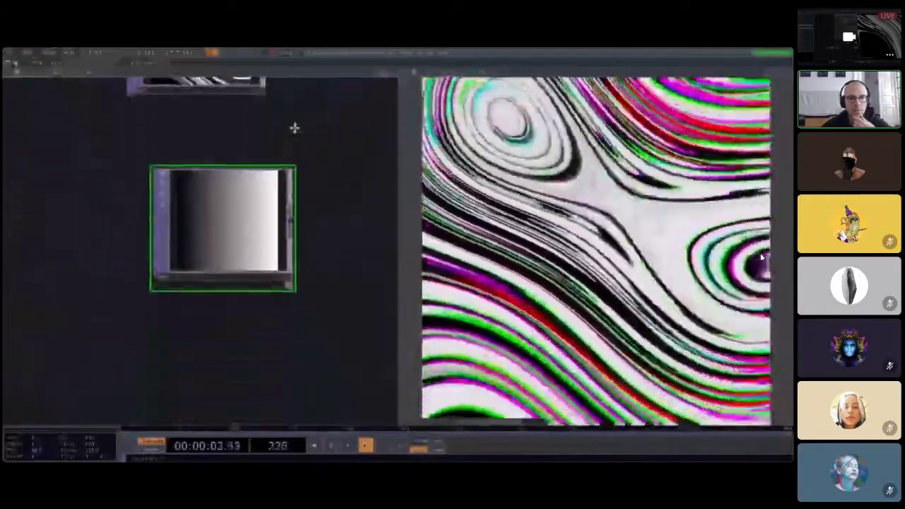
{"action": "left_click_drag", "start_coordinate": [295, 127], "coordinate": [258, 218]}
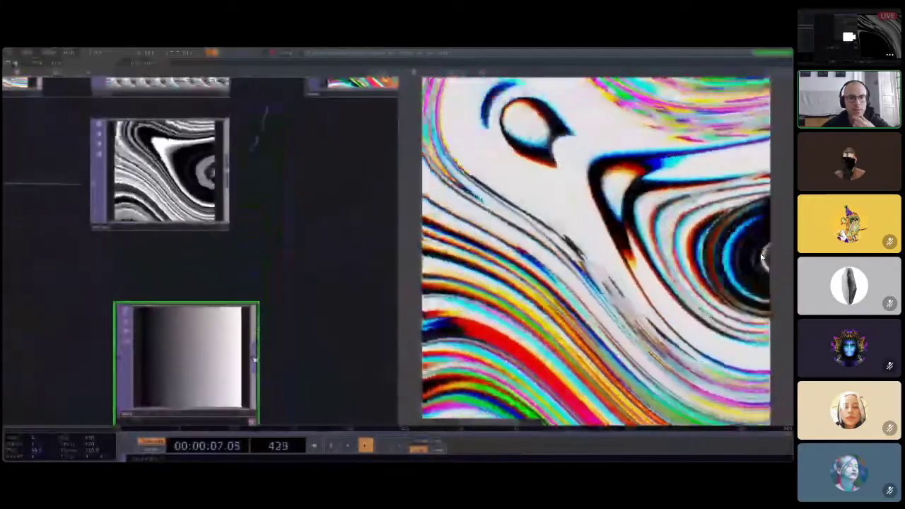
{"action": "mouse_move", "coordinate": [253, 361]}
{"action": "left_mouse_down"}
{"action": "mouse_move", "coordinate": [273, 81]}
{"action": "mouse_move", "coordinate": [306, 87]}
{"action": "left_mouse_up"}
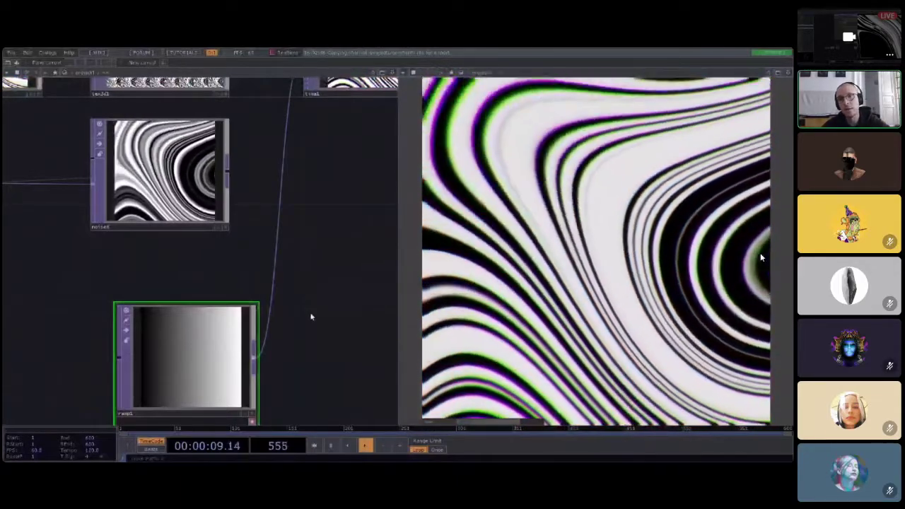
Step: Delete the Ramp TOP below the grayscale noise after inspecting its effect on the output
{"action": "scroll", "coordinate": [312, 317], "scroll_direction": "down", "scroll_amount": 2}
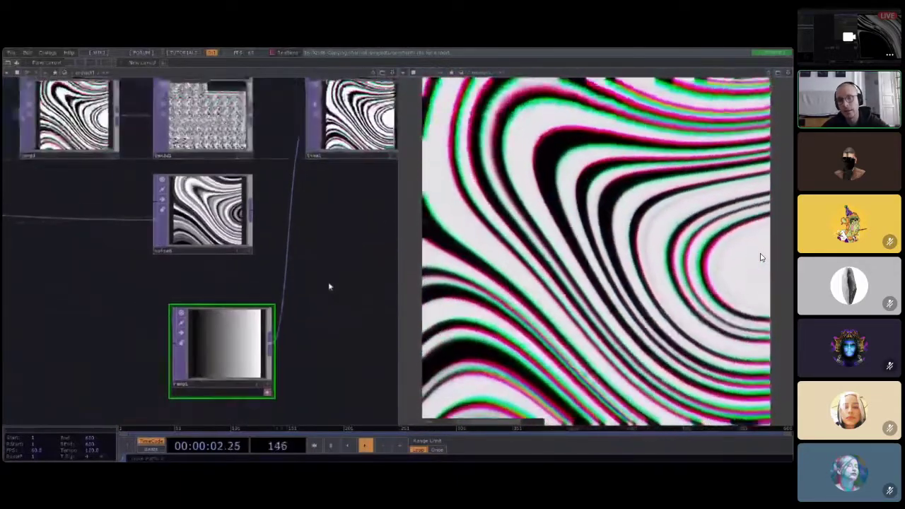
{"action": "scroll", "coordinate": [282, 333], "scroll_direction": "up", "scroll_amount": 1}
{"action": "scroll", "coordinate": [267, 361], "scroll_direction": "up", "scroll_amount": 1}
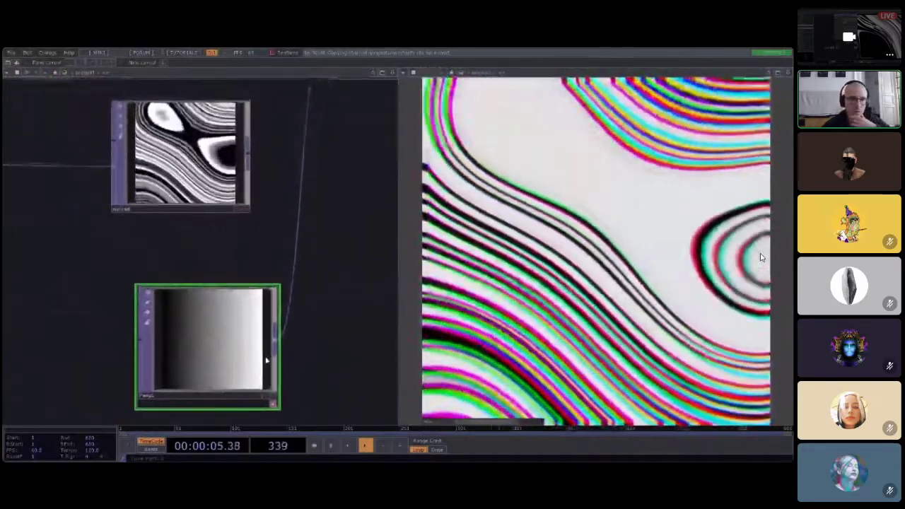
{"action": "scroll", "coordinate": [267, 361], "scroll_direction": "up", "scroll_amount": 2}
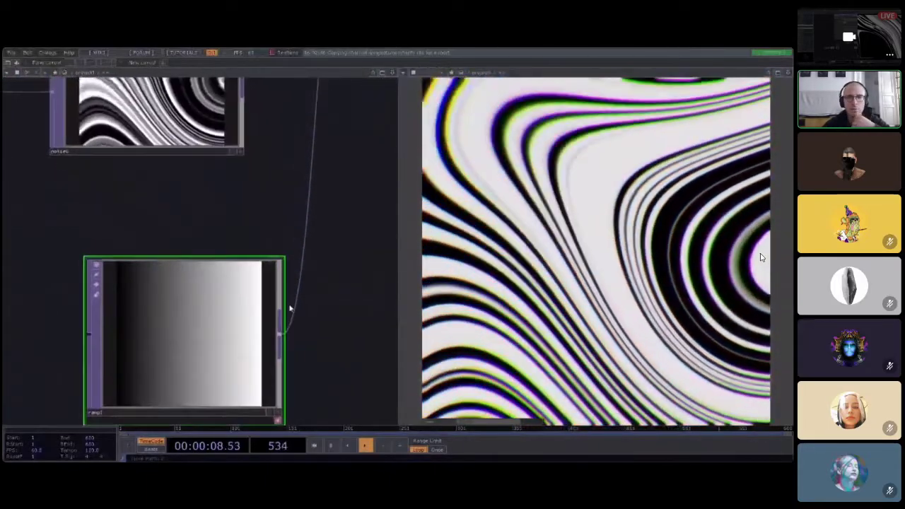
{"action": "scroll", "coordinate": [290, 308], "scroll_direction": "down", "scroll_amount": 2}
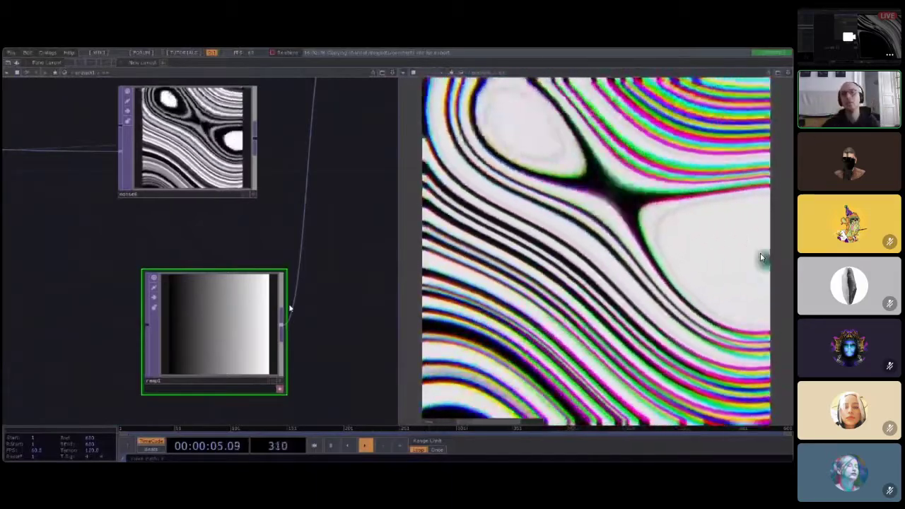
{"action": "scroll", "coordinate": [277, 352], "scroll_direction": "down", "scroll_amount": 2}
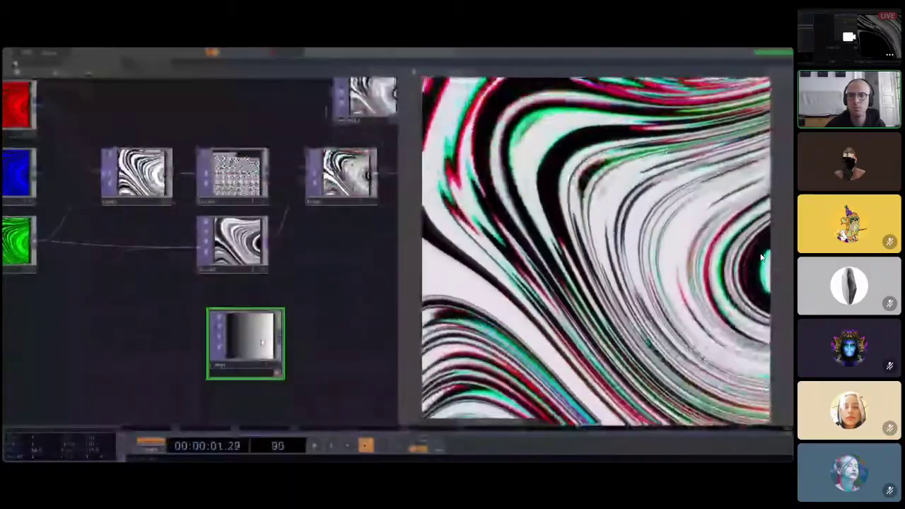
{"action": "key", "text": "Delete"}
Step: Examine the feedback loop after the time machine and follow the network to the Filmic component and its outputs
{"action": "left_click_drag", "start_coordinate": [315, 348], "coordinate": [233, 330]}
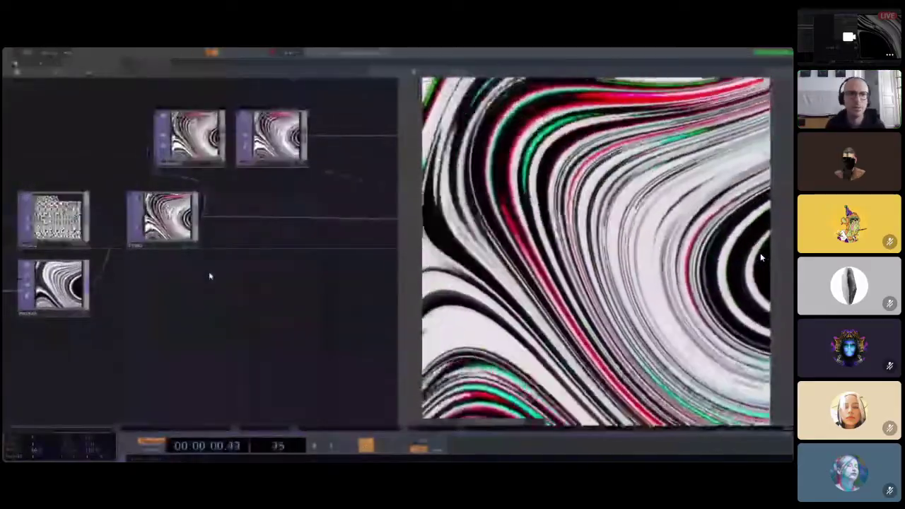
{"action": "left_click_drag", "start_coordinate": [267, 295], "coordinate": [137, 358]}
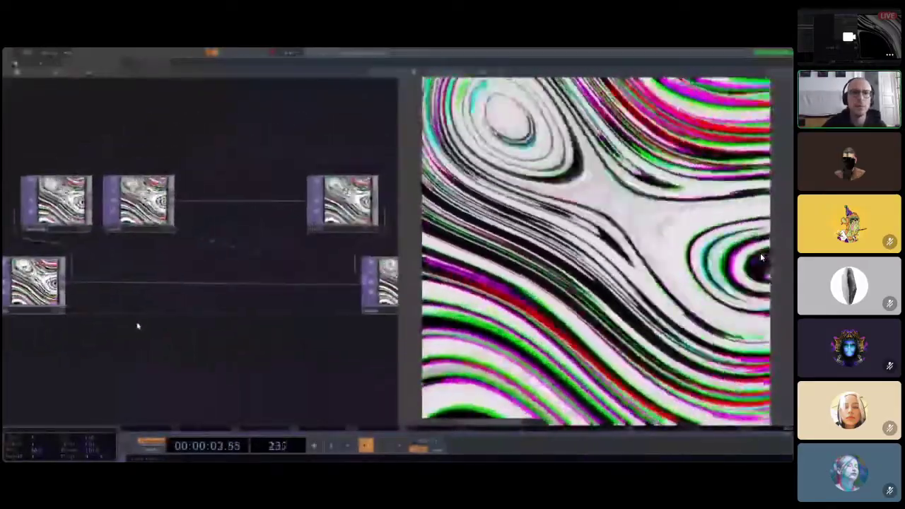
{"action": "left_click_drag", "start_coordinate": [212, 338], "coordinate": [232, 321]}
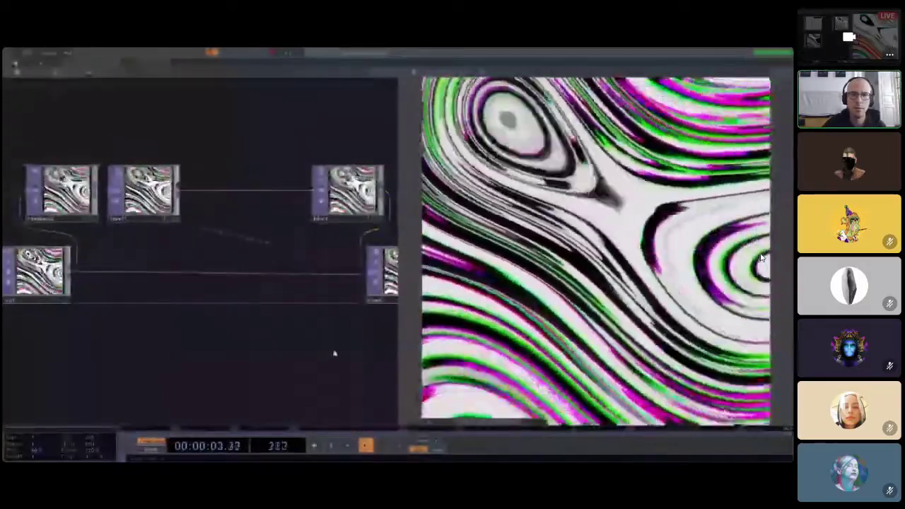
{"action": "left_click_drag", "start_coordinate": [333, 353], "coordinate": [250, 356]}
{"action": "scroll", "coordinate": [360, 267], "scroll_direction": "up", "scroll_amount": 2}
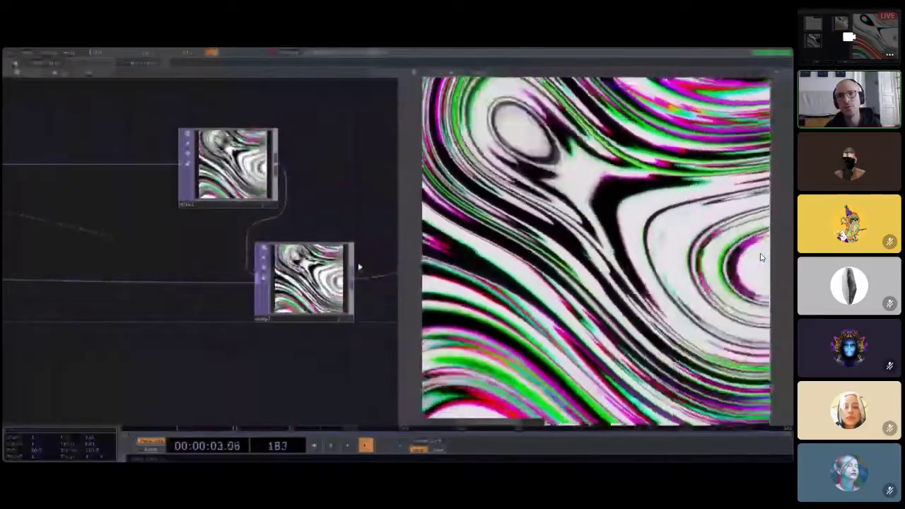
{"action": "left_click_drag", "start_coordinate": [176, 389], "coordinate": [7, 384]}
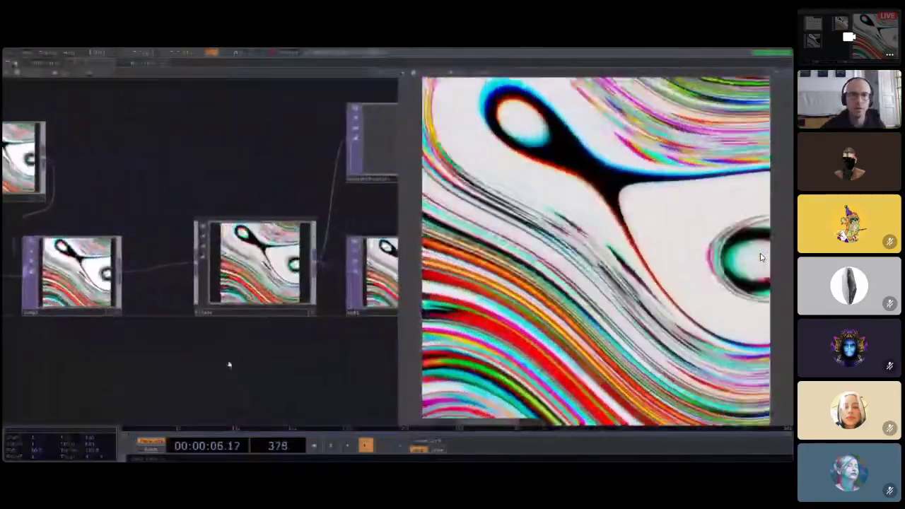
{"action": "left_click_drag", "start_coordinate": [269, 355], "coordinate": [159, 368]}
{"action": "left_click_drag", "start_coordinate": [220, 348], "coordinate": [302, 321]}
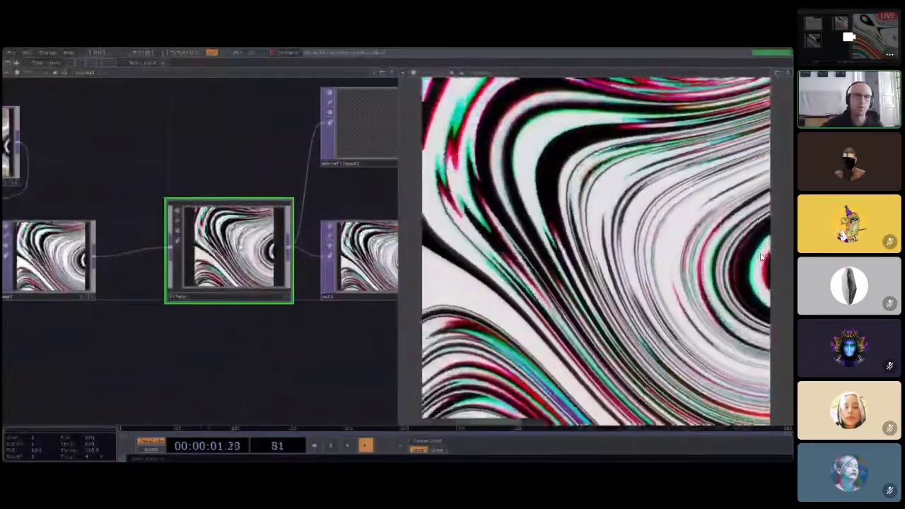
Step: Try the False Color and Very Low Contrast looks on the Filmic component
{"action": "key", "text": "p"}
{"action": "left_click", "coordinate": [315, 139]}
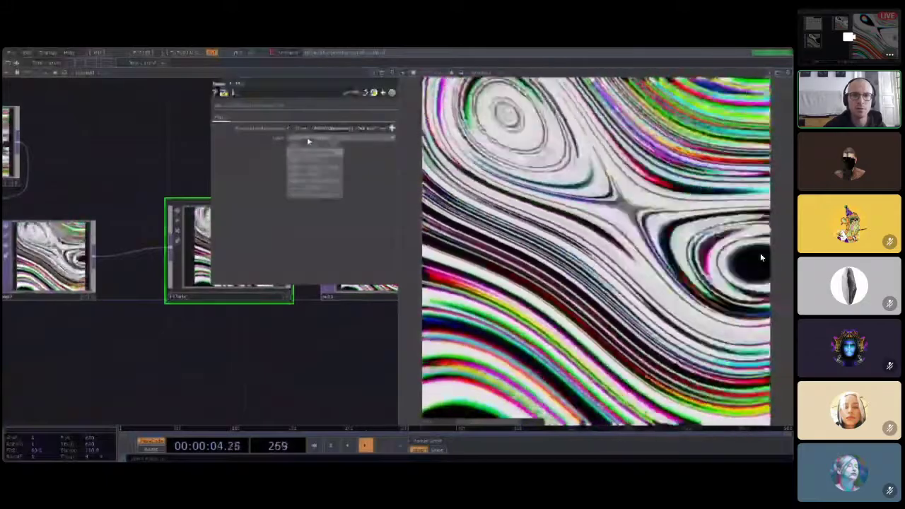
{"action": "left_click", "coordinate": [309, 152]}
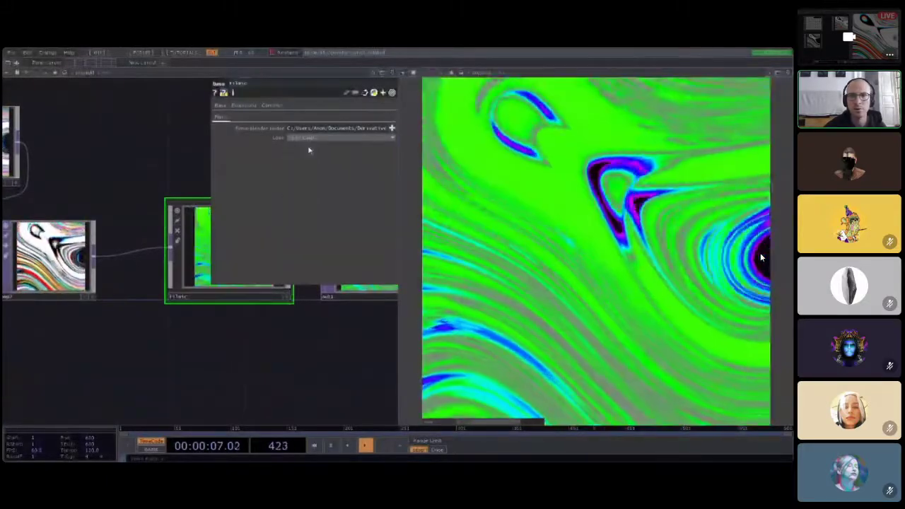
{"action": "left_click", "coordinate": [319, 137]}
{"action": "left_click", "coordinate": [298, 196]}
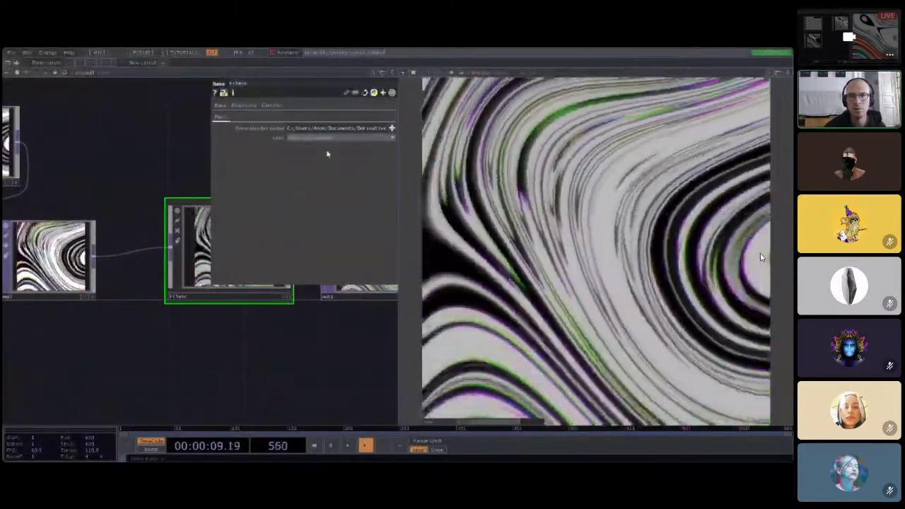
Step: Try the Base Contrast look on the Filmic component and then set its look to Very High Contrast
{"action": "left_click", "coordinate": [319, 139]}
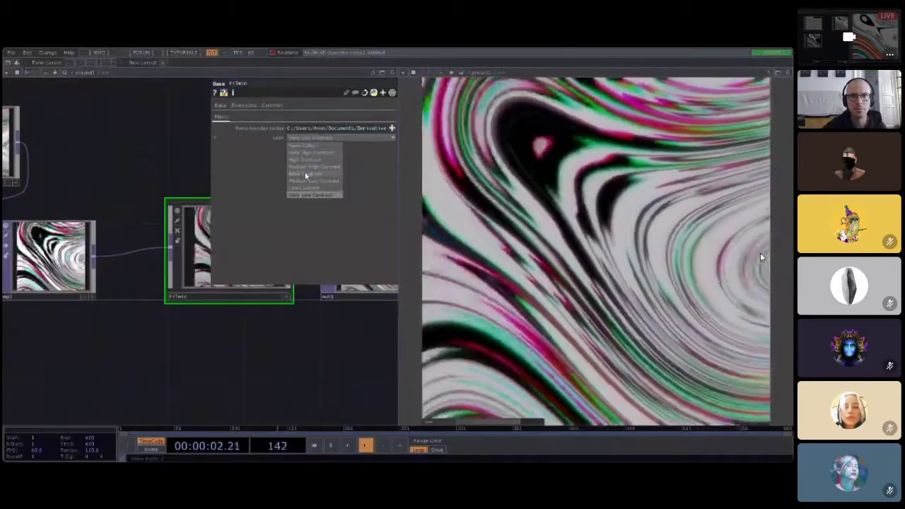
{"action": "left_click", "coordinate": [306, 175]}
{"action": "left_click", "coordinate": [309, 139]}
{"action": "left_click", "coordinate": [305, 154]}
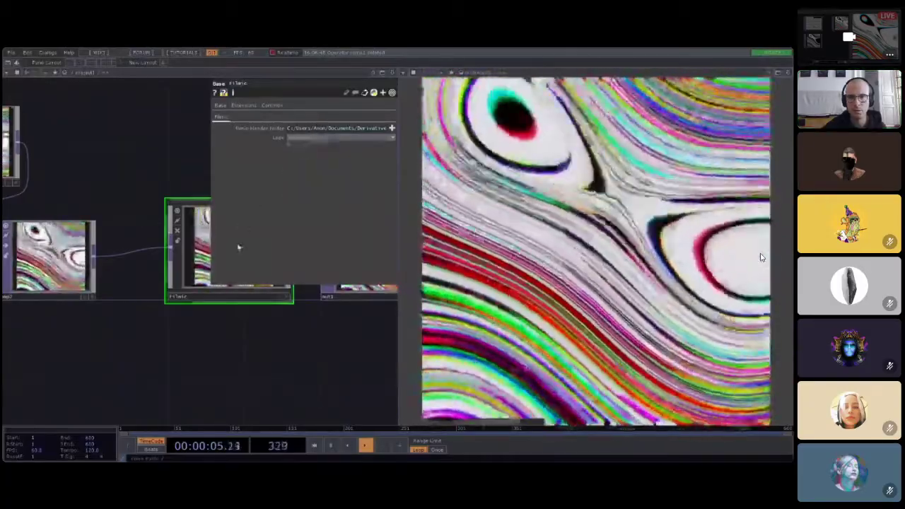
{"action": "key", "text": "p"}
Step: Close the output viewer pane so the network editor fills the whole workspace
{"action": "left_click_drag", "start_coordinate": [286, 360], "coordinate": [151, 365]}
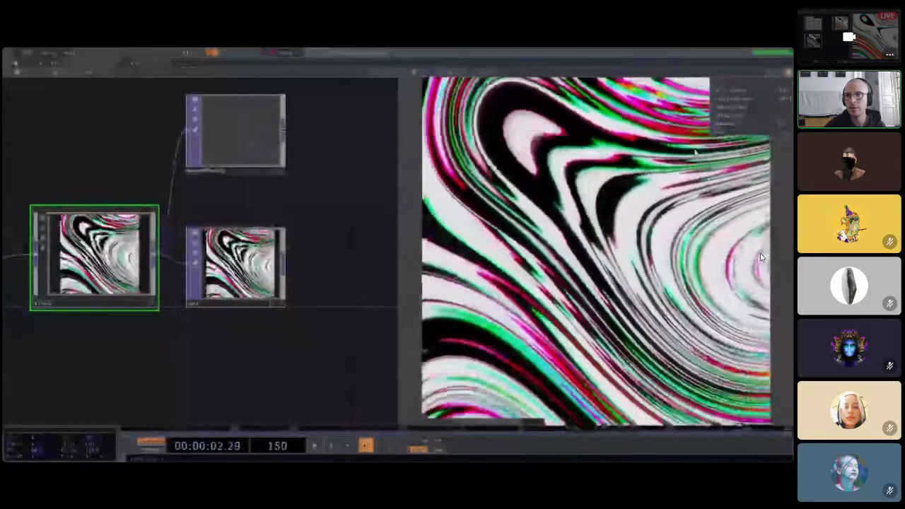
{"action": "key", "text": "Escape"}
{"action": "left_click_drag", "start_coordinate": [357, 166], "coordinate": [432, 203]}
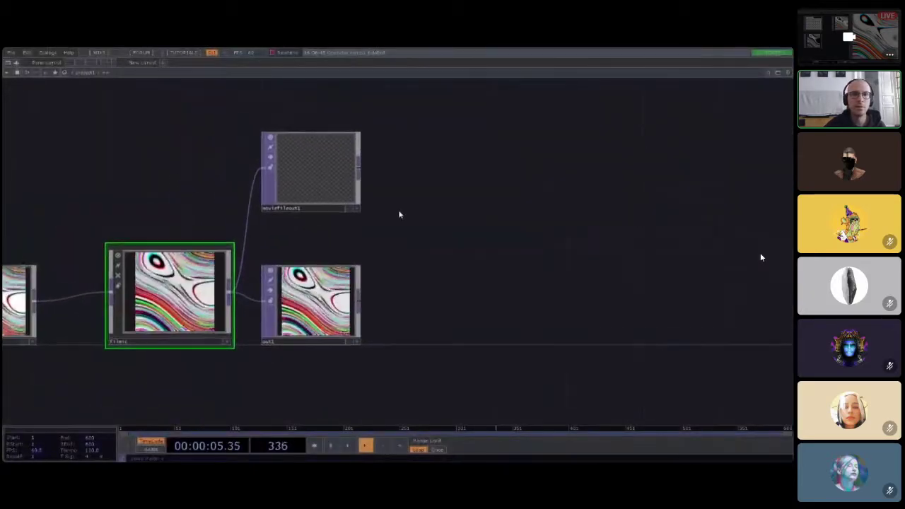
{"action": "right_click", "coordinate": [401, 212]}
{"action": "left_click", "coordinate": [382, 213]}
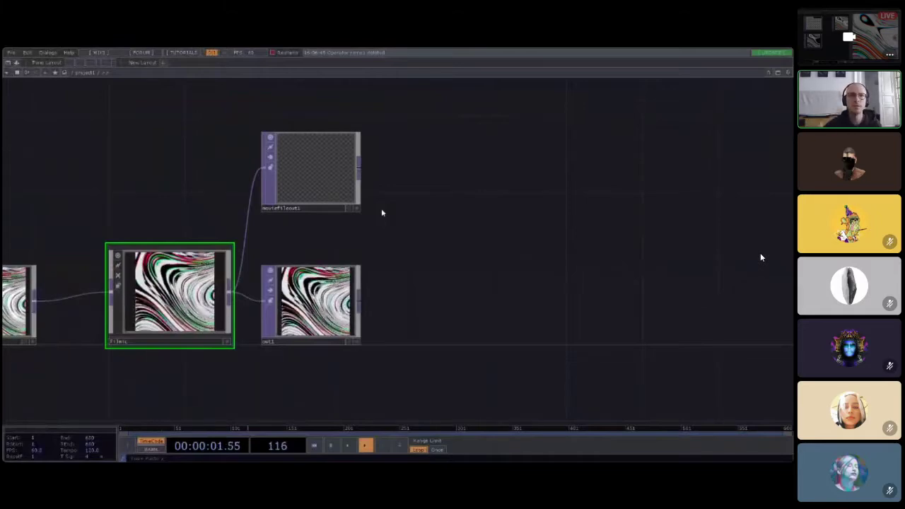
Step: Split the network pane left/right and turn the new pane into a TOP viewer showing the output texture
{"action": "left_click", "coordinate": [789, 73]}
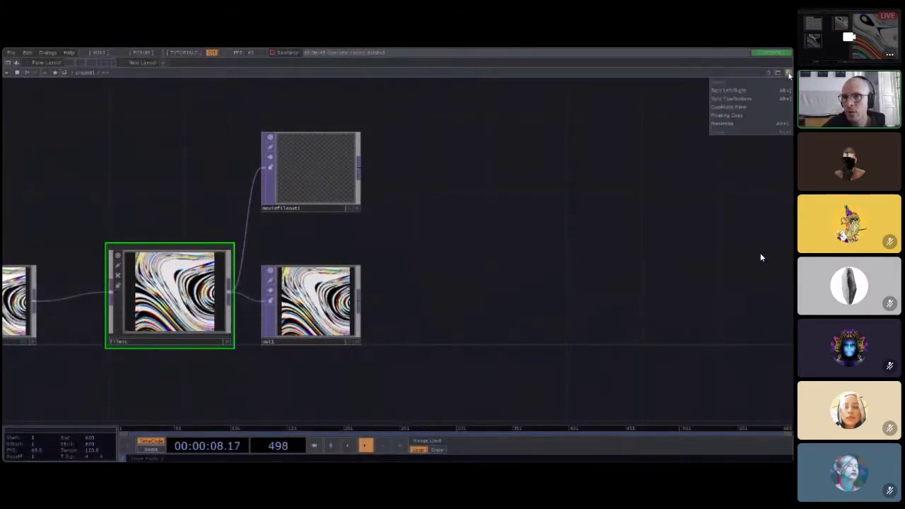
{"action": "left_click", "coordinate": [737, 90]}
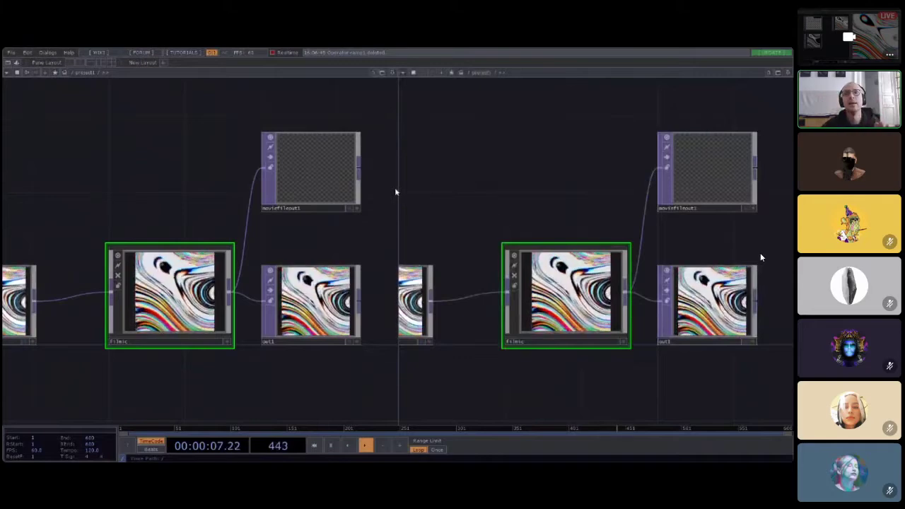
{"action": "left_click", "coordinate": [405, 73]}
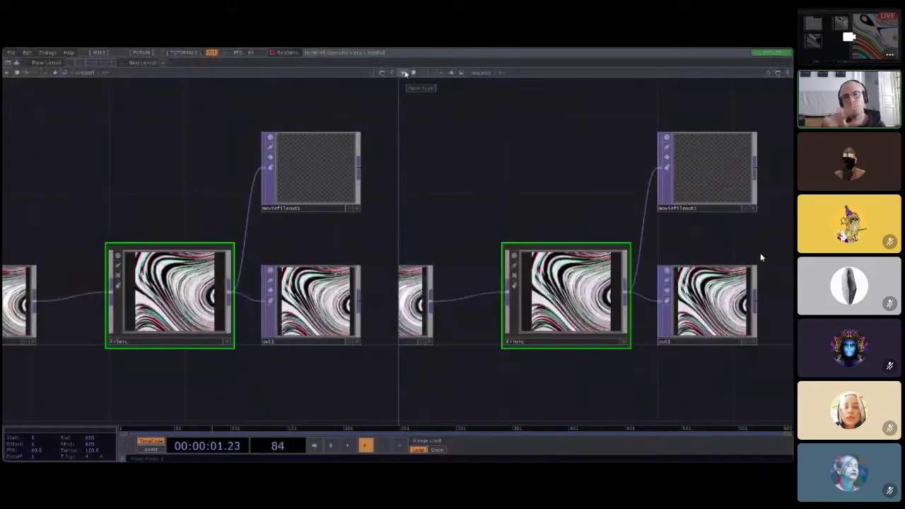
{"action": "left_click", "coordinate": [404, 73]}
{"action": "left_click", "coordinate": [416, 106]}
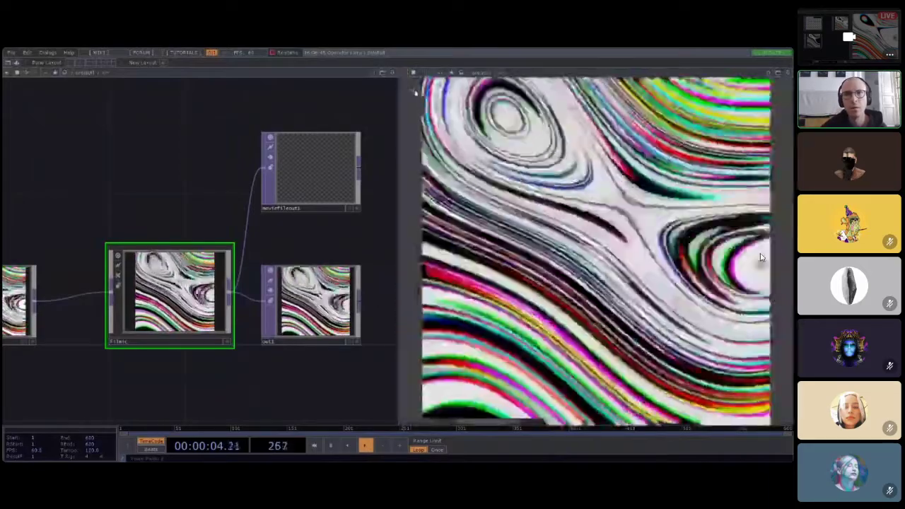
Step: Select the out1 node and try the Geometry Viewer, TOP Viewer and CHOP Viewer types in the second pane
{"action": "left_click", "coordinate": [311, 306]}
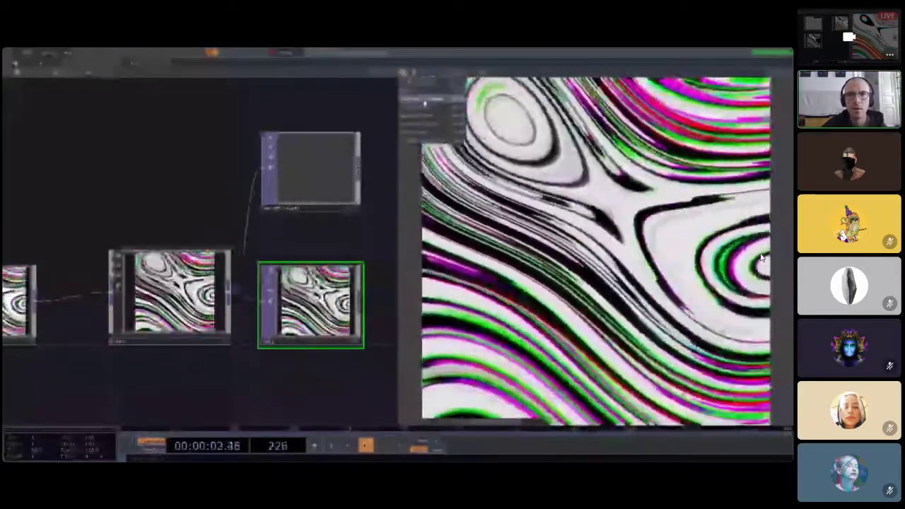
{"action": "left_click", "coordinate": [425, 101]}
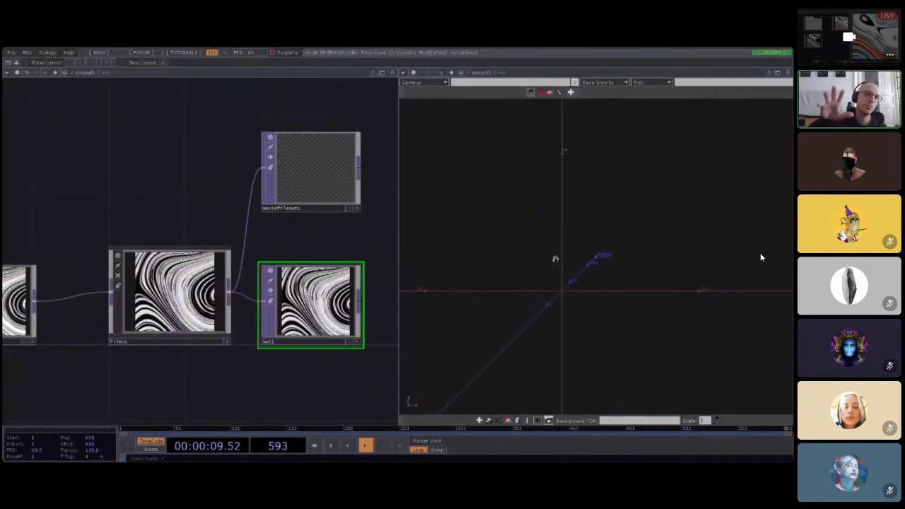
{"action": "left_click", "coordinate": [404, 72]}
{"action": "left_click", "coordinate": [429, 108]}
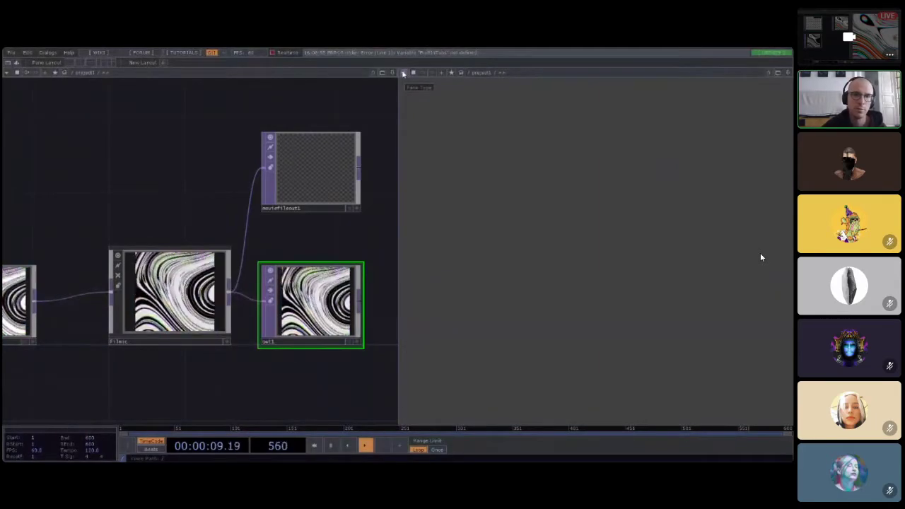
{"action": "left_click", "coordinate": [404, 72]}
{"action": "left_click", "coordinate": [419, 120]}
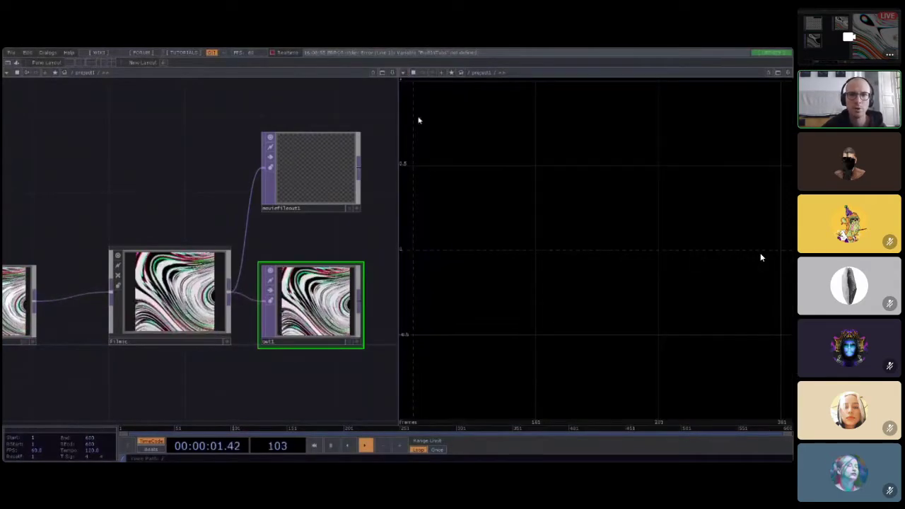
Step: Try the Animation Editor, Parameters, and Textport and DATs types in the second pane, returning it to the TOP Viewer
{"action": "left_click", "coordinate": [404, 72]}
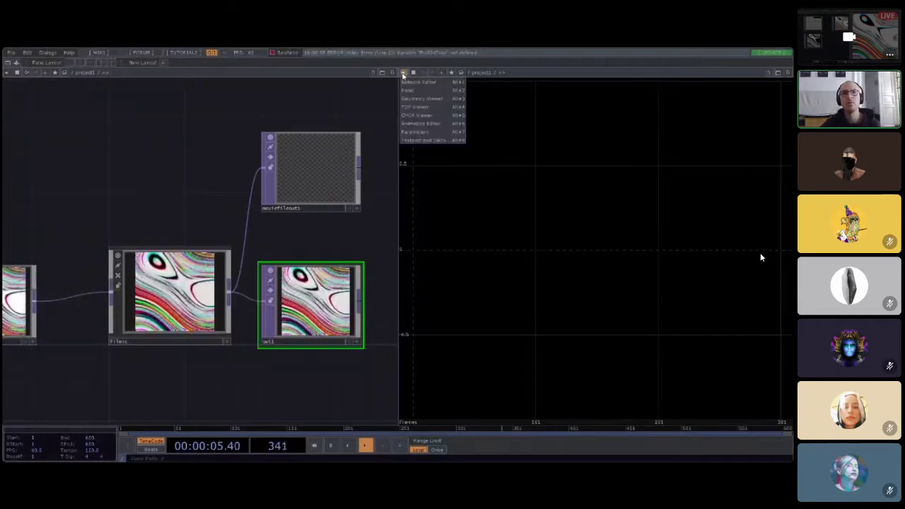
{"action": "left_click", "coordinate": [423, 124]}
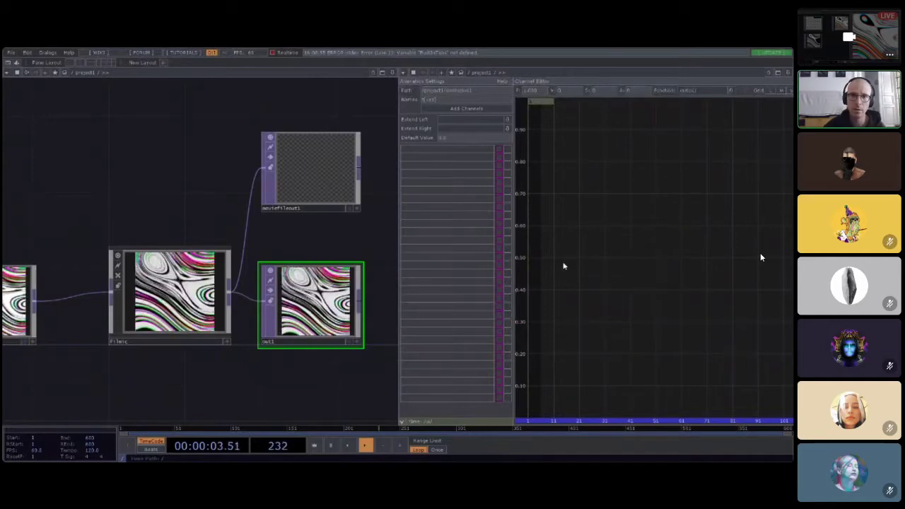
{"action": "left_click", "coordinate": [403, 73]}
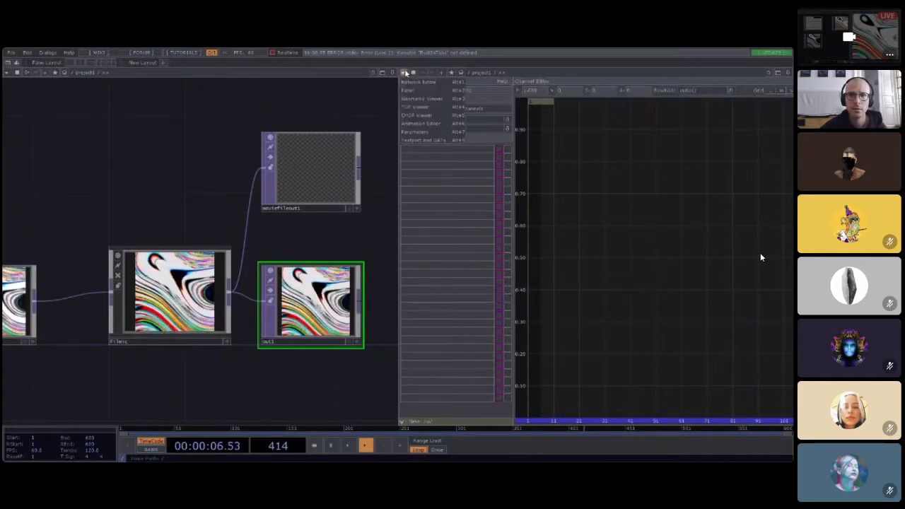
{"action": "left_click", "coordinate": [435, 131]}
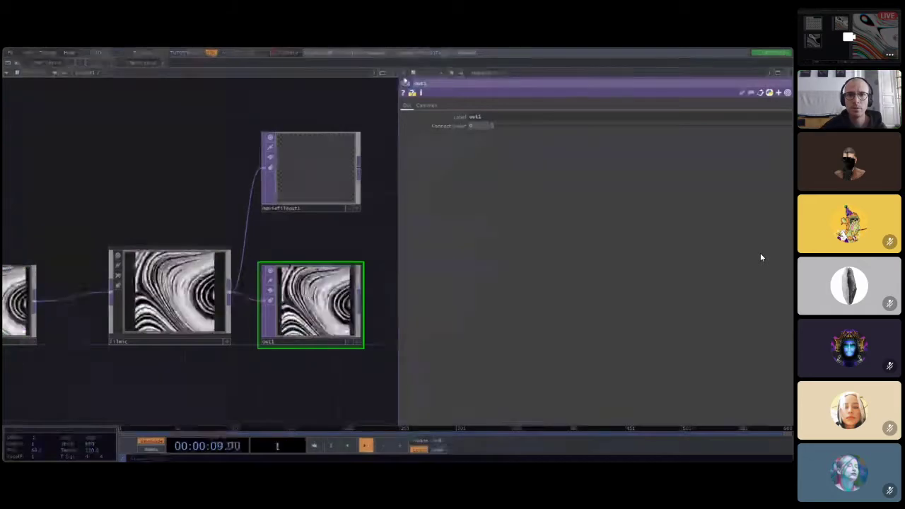
{"action": "left_click", "coordinate": [403, 72]}
{"action": "left_click", "coordinate": [421, 140]}
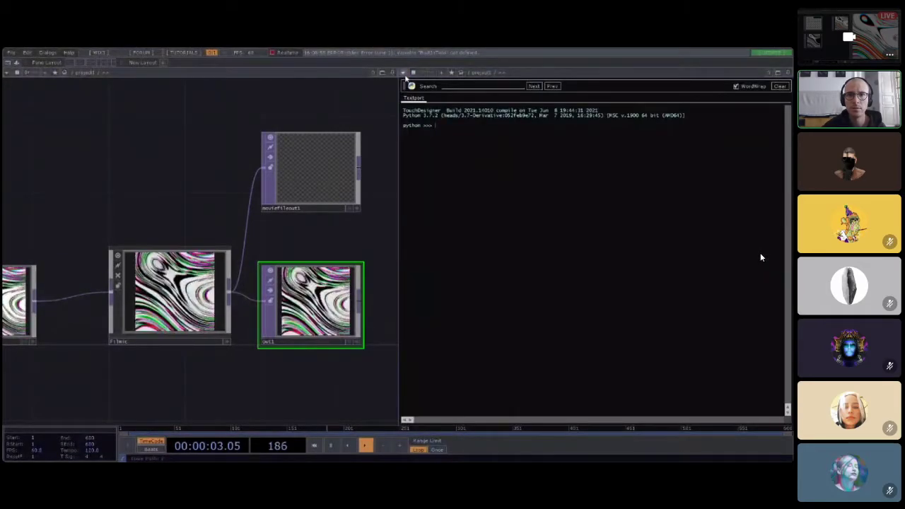
{"action": "left_click", "coordinate": [404, 73]}
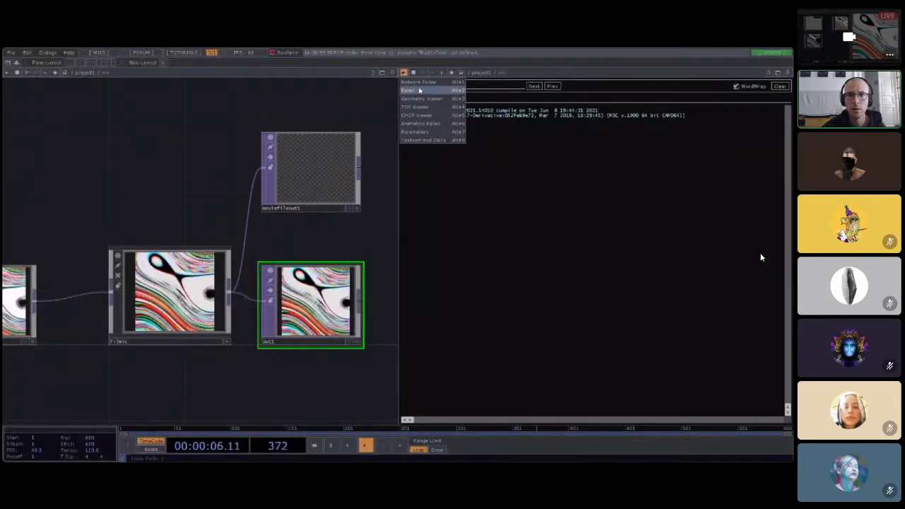
{"action": "key", "text": "alt+4"}
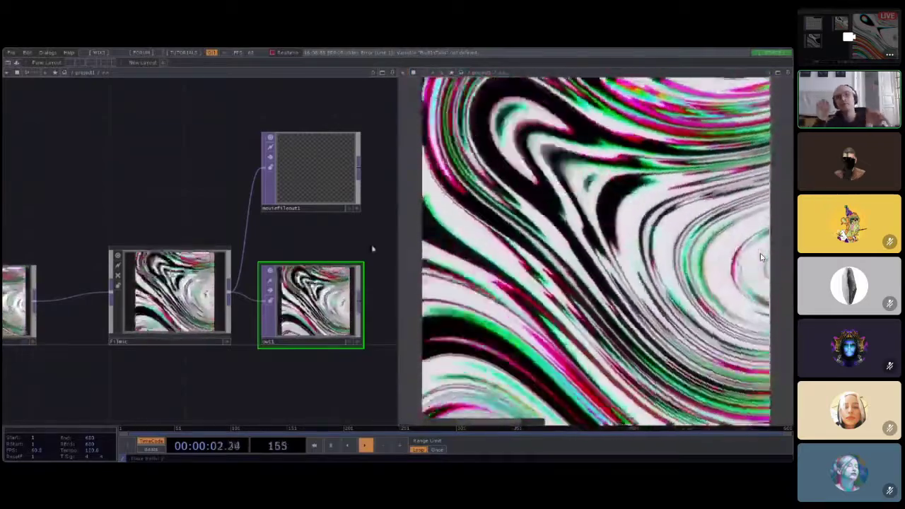
{"action": "scroll", "coordinate": [361, 249], "scroll_direction": "down", "scroll_amount": 6}
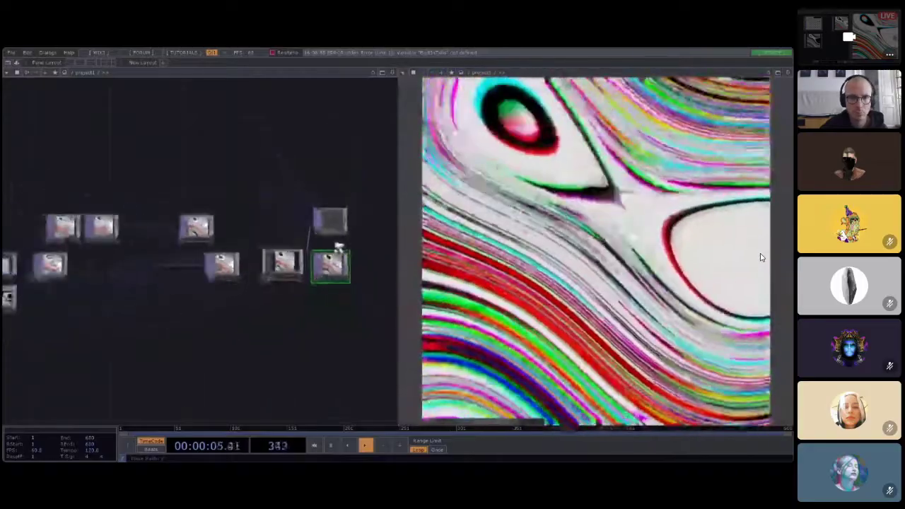
{"action": "left_click_drag", "start_coordinate": [94, 318], "coordinate": [169, 319]}
{"action": "left_click_drag", "start_coordinate": [66, 321], "coordinate": [182, 322]}
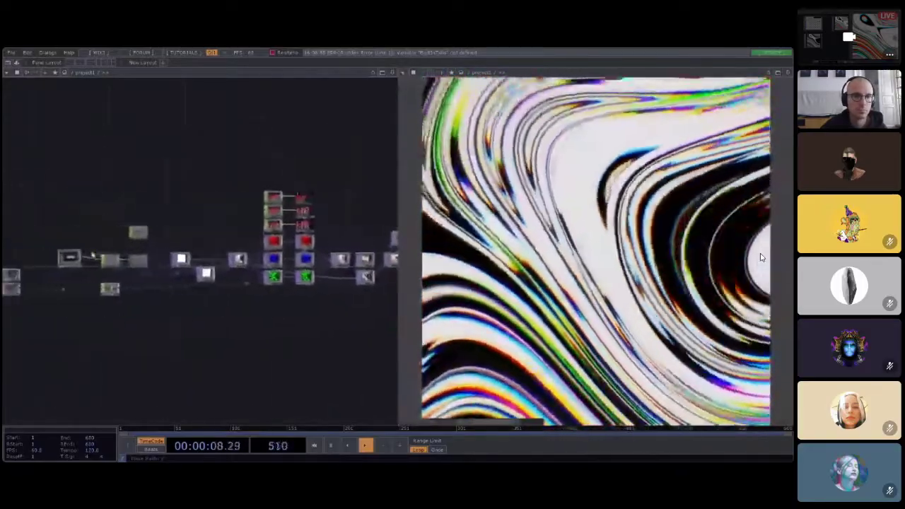
{"action": "scroll", "coordinate": [72, 258], "scroll_direction": "up", "scroll_amount": 2}
{"action": "left_click", "coordinate": [12, 52]}
{"action": "mouse_move", "coordinate": [24, 89]}
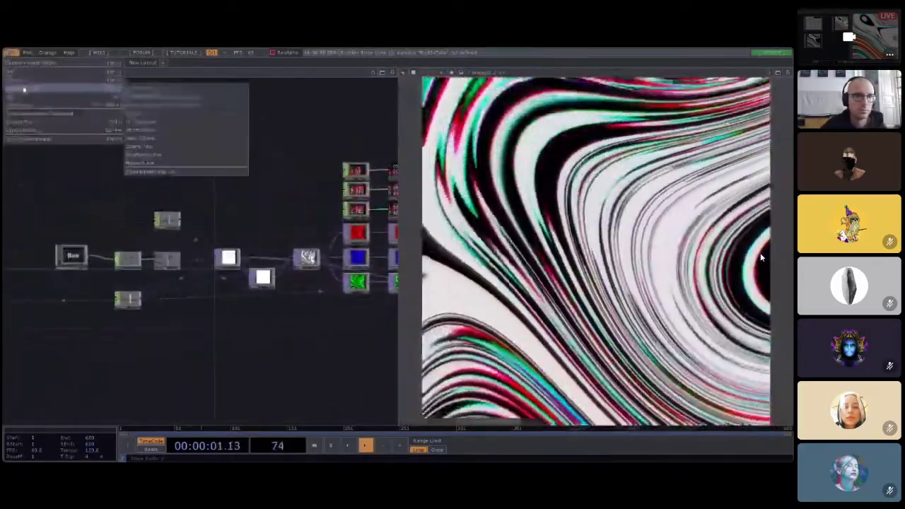
{"action": "left_click", "coordinate": [161, 171]}
Step: Select the Movie File Out node at the end of the network and show its parameters
{"action": "left_click_drag", "start_coordinate": [202, 344], "coordinate": [153, 327]}
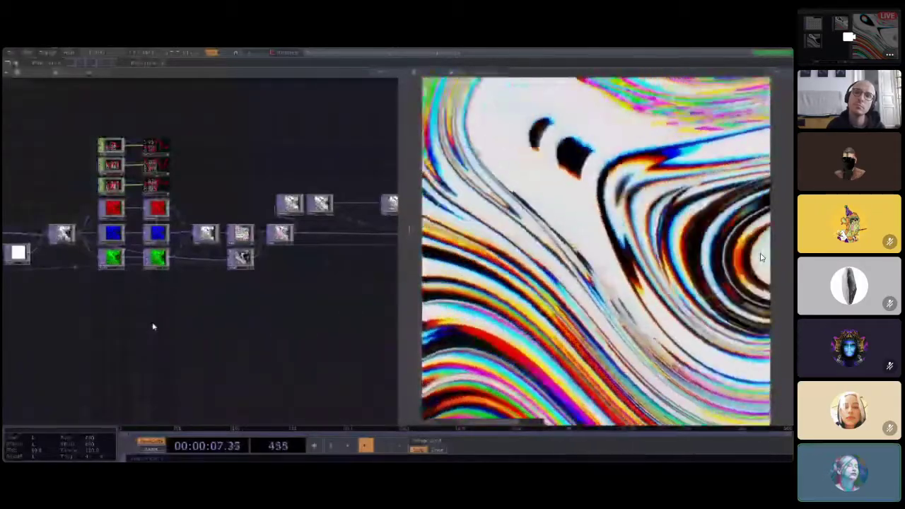
{"action": "left_click_drag", "start_coordinate": [237, 326], "coordinate": [119, 346]}
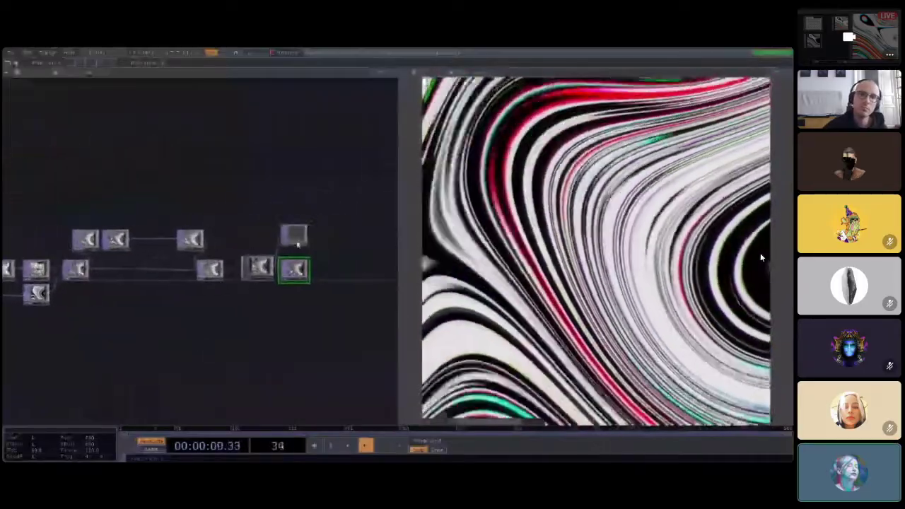
{"action": "scroll", "coordinate": [298, 240], "scroll_direction": "up", "scroll_amount": 6}
{"action": "left_click_drag", "start_coordinate": [331, 283], "coordinate": [323, 267]}
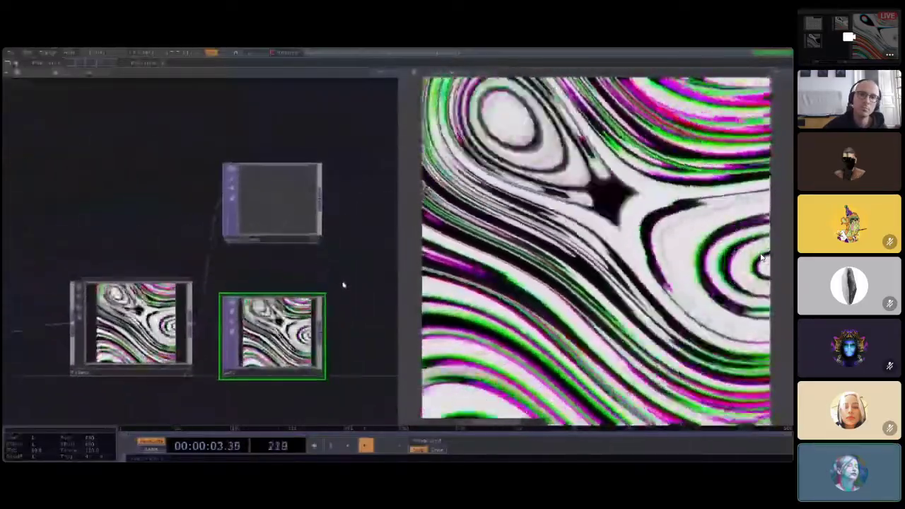
{"action": "left_click", "coordinate": [280, 202]}
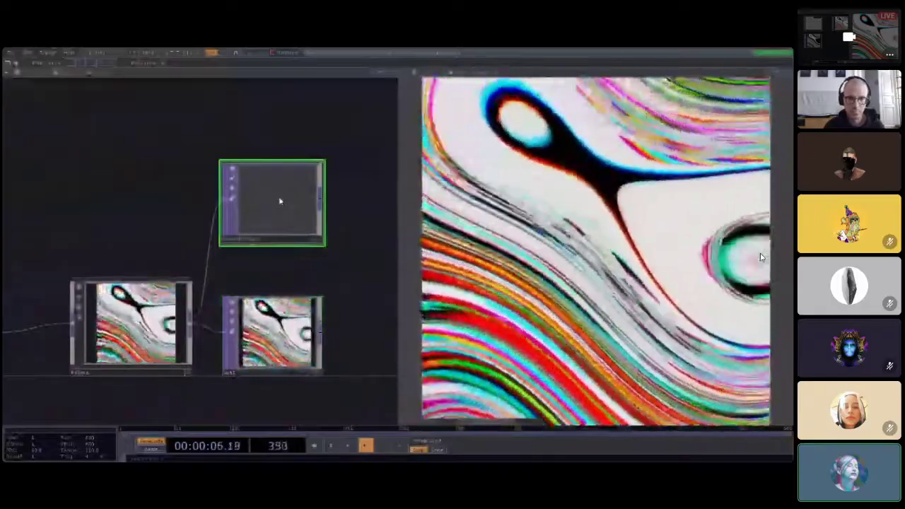
{"action": "key", "text": "p"}
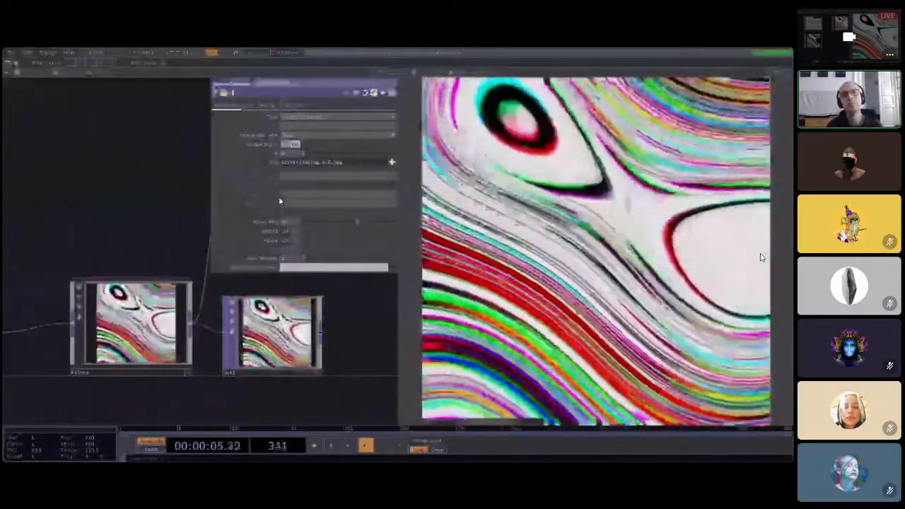
Step: Set the Movie File Out type to Movie, look through the available video codecs and close the node's parameters
{"action": "left_click", "coordinate": [309, 117]}
{"action": "left_click", "coordinate": [308, 118]}
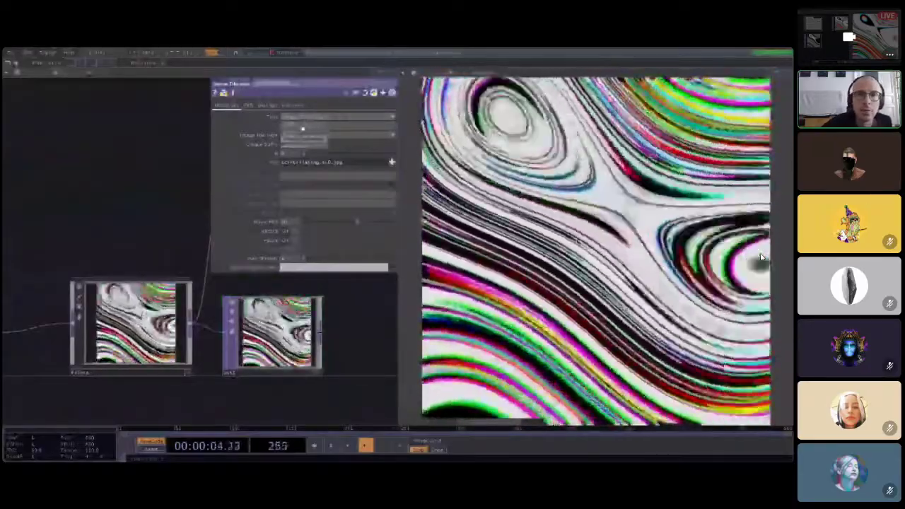
{"action": "left_click", "coordinate": [303, 129]}
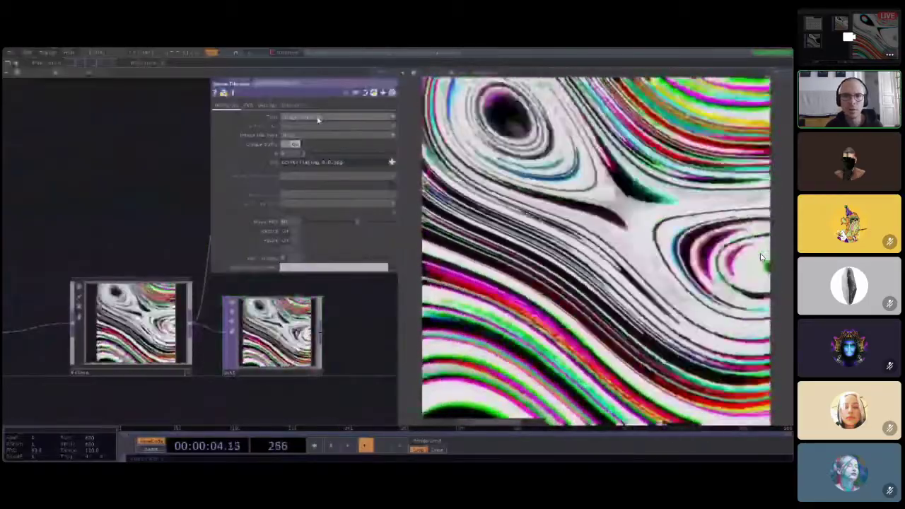
{"action": "left_click", "coordinate": [317, 121]}
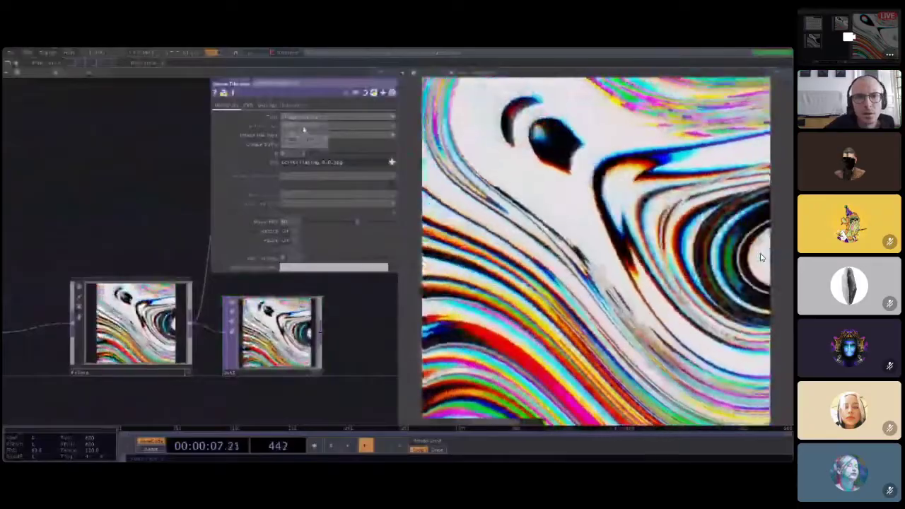
{"action": "left_click", "coordinate": [304, 129]}
{"action": "left_click", "coordinate": [309, 126]}
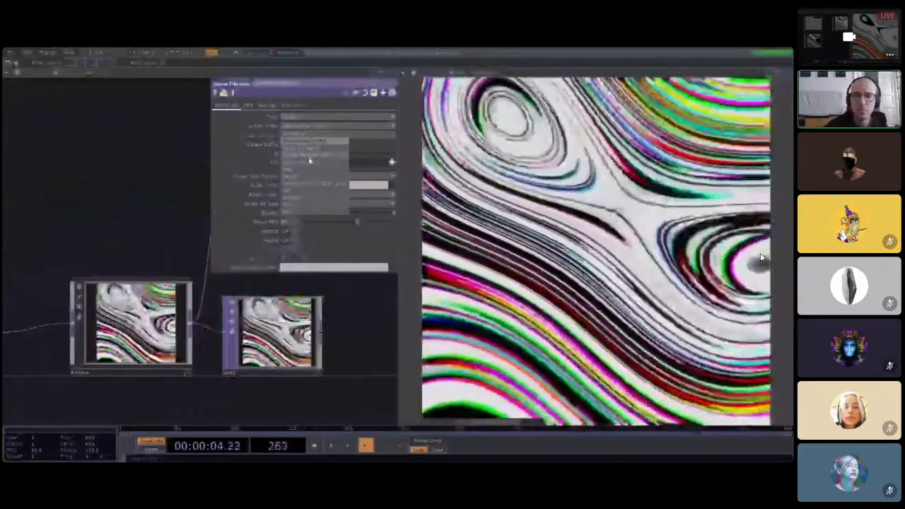
{"action": "key", "text": "p"}
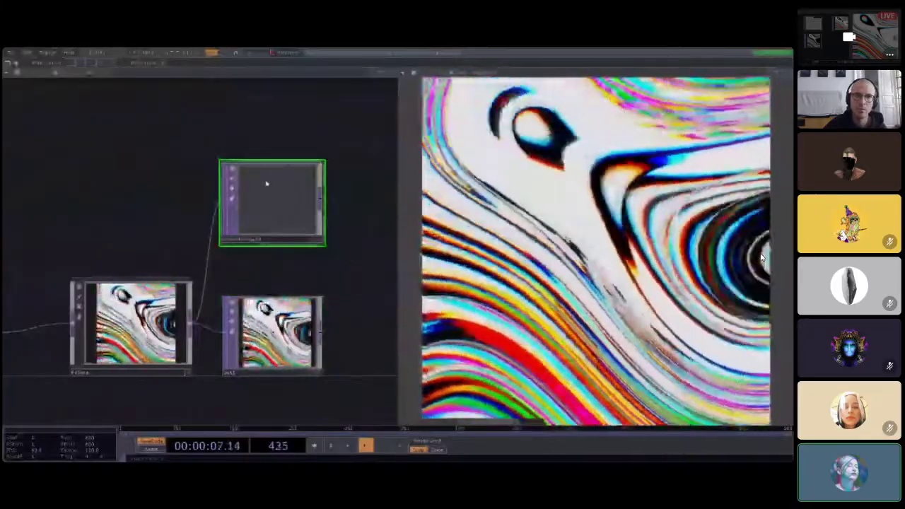
Step: Look up the Export Movie file command and review the node network between the source nodes and the output
{"action": "left_click", "coordinate": [8, 54]}
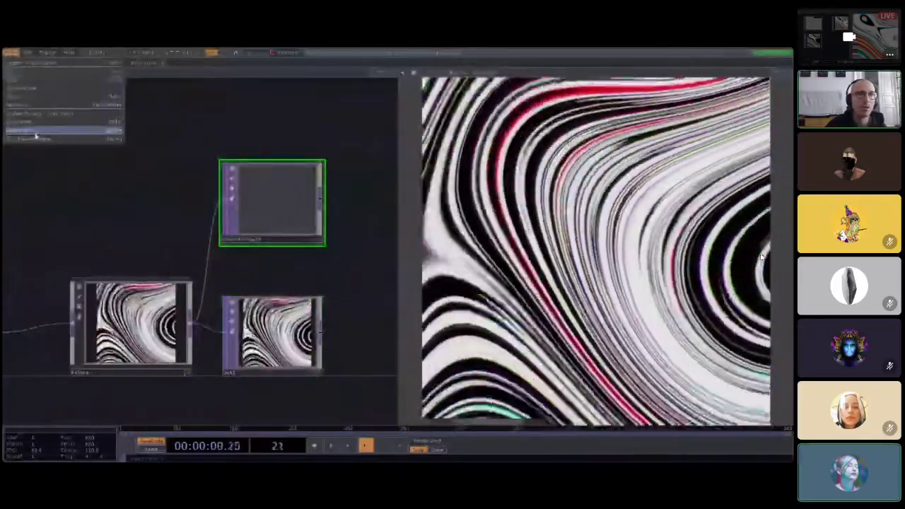
{"action": "left_click", "coordinate": [151, 154]}
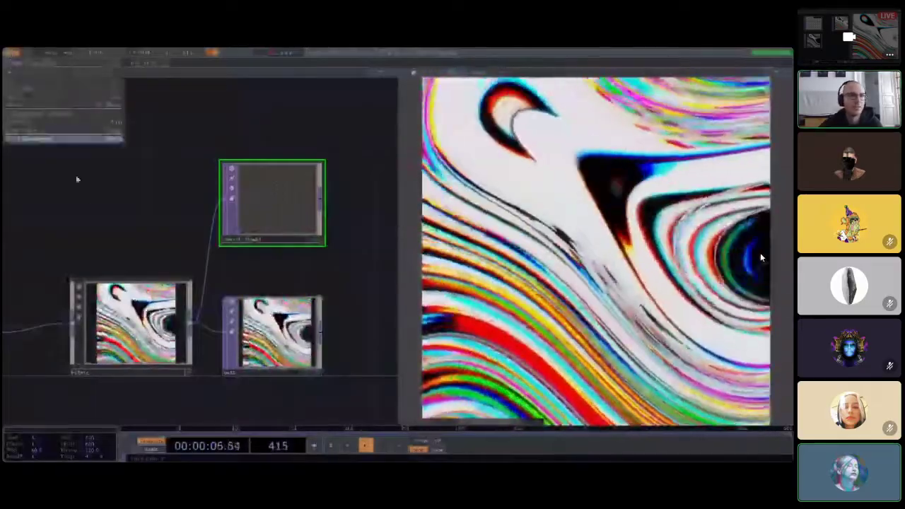
{"action": "scroll", "coordinate": [171, 205], "scroll_direction": "down", "scroll_amount": 2}
{"action": "scroll", "coordinate": [171, 205], "scroll_direction": "down", "scroll_amount": 4}
{"action": "left_click_drag", "start_coordinate": [150, 290], "coordinate": [204, 297]}
{"action": "left_click_drag", "start_coordinate": [44, 289], "coordinate": [183, 302]}
{"action": "left_click_drag", "start_coordinate": [115, 309], "coordinate": [61, 345]}
{"action": "left_click_drag", "start_coordinate": [298, 343], "coordinate": [299, 317]}
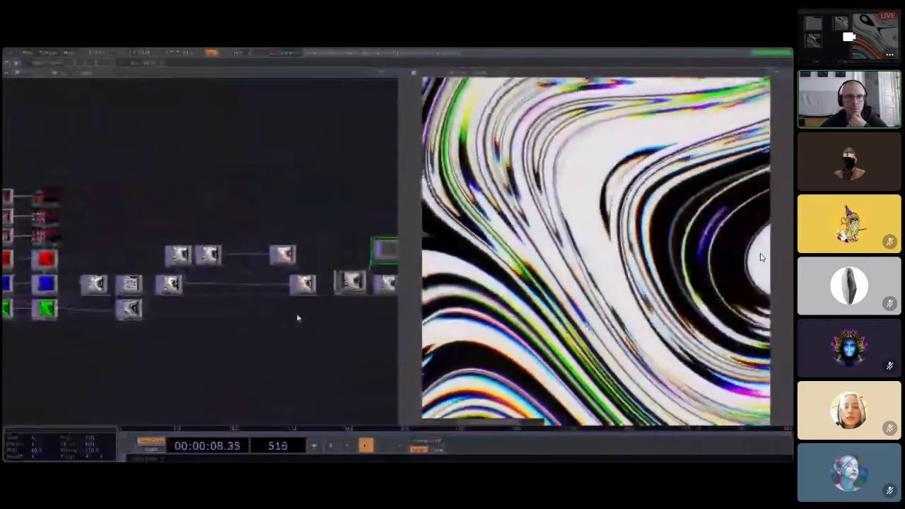
Step: Save the project and look over the file commands again
{"action": "left_click", "coordinate": [13, 55]}
{"action": "left_click", "coordinate": [24, 98]}
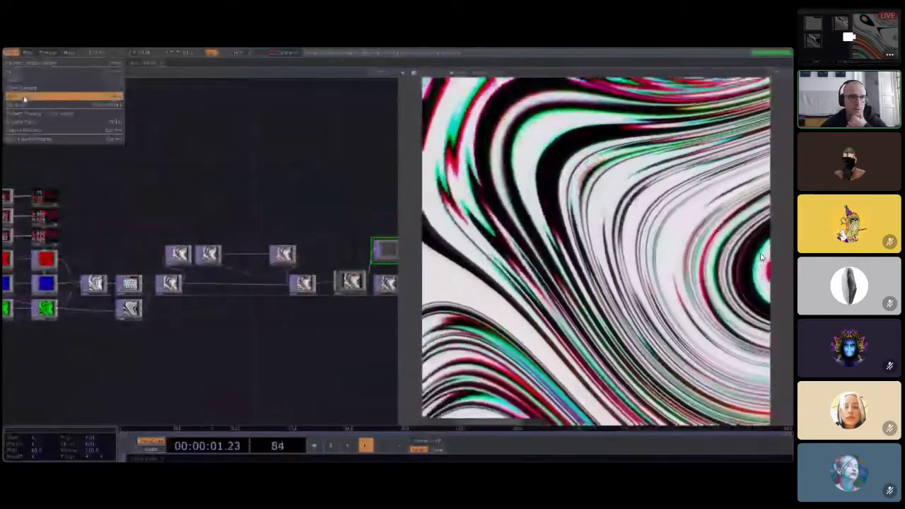
{"action": "left_click", "coordinate": [13, 53]}
{"action": "mouse_move", "coordinate": [55, 92]}
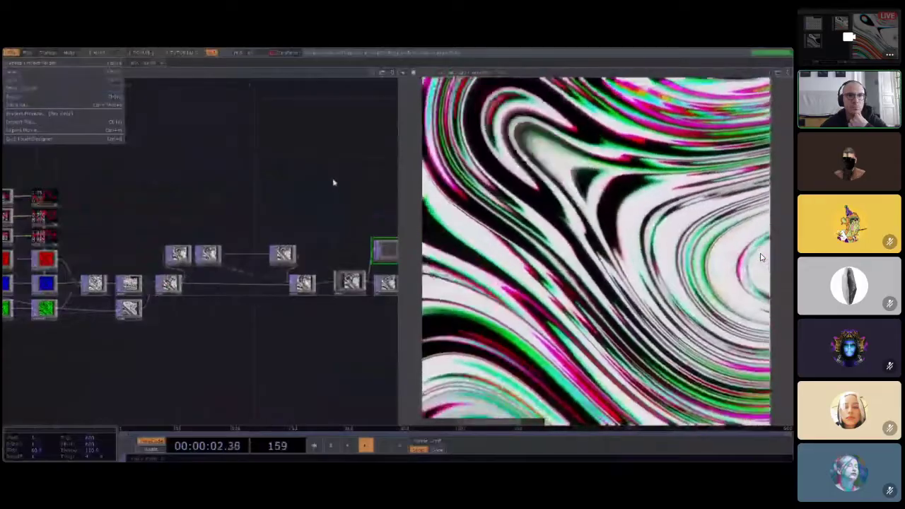
{"action": "left_click", "coordinate": [337, 195]}
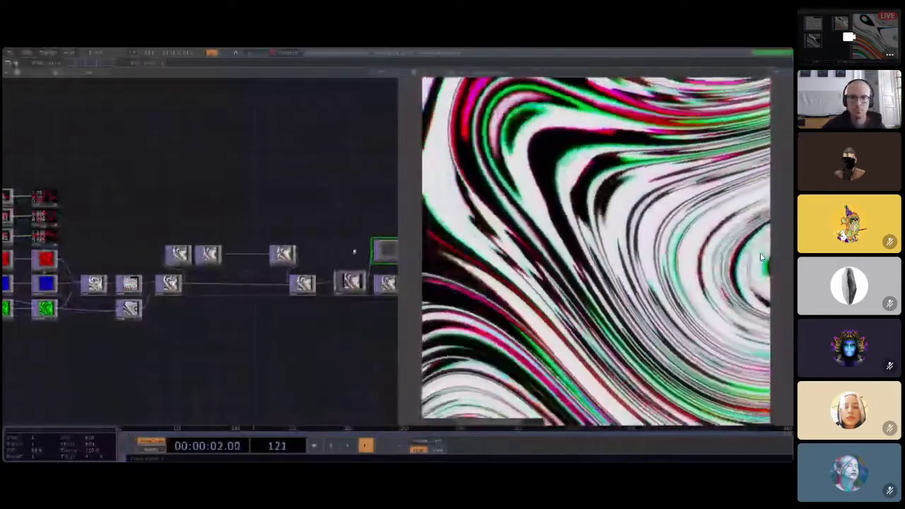
{"action": "scroll", "coordinate": [314, 328], "scroll_direction": "up", "scroll_amount": 5}
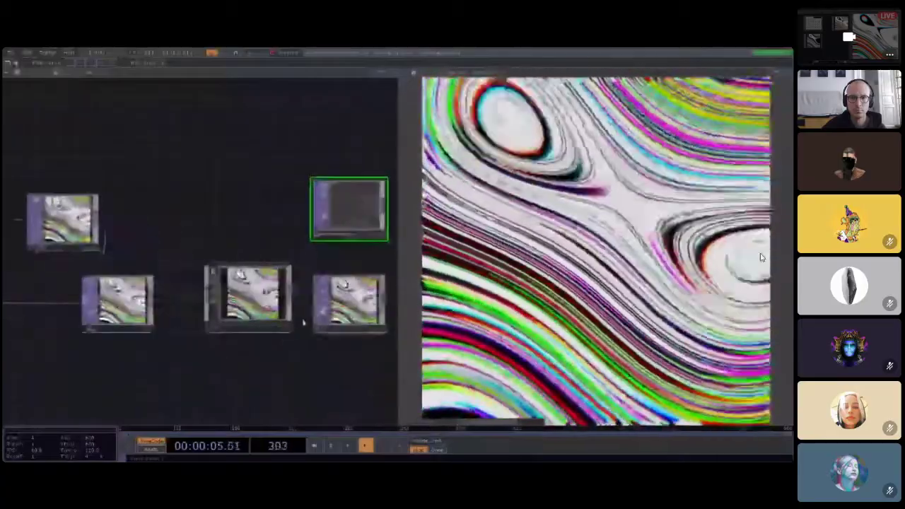
{"action": "scroll", "coordinate": [212, 363], "scroll_direction": "down", "scroll_amount": 3}
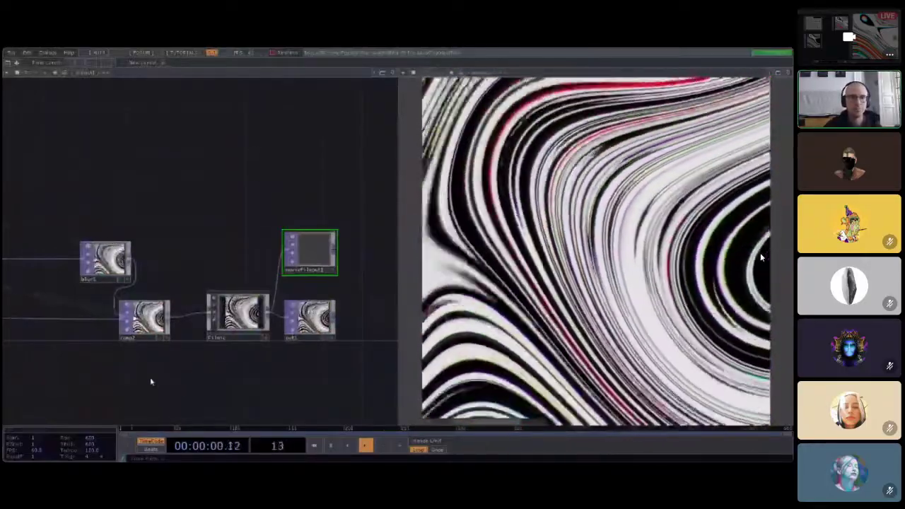
{"action": "scroll", "coordinate": [120, 393], "scroll_direction": "down", "scroll_amount": 5}
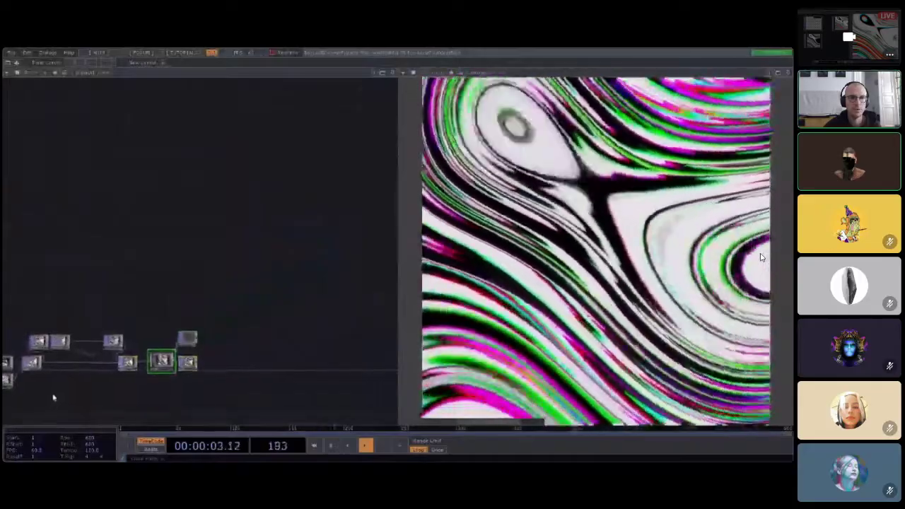
{"action": "left_click_drag", "start_coordinate": [53, 398], "coordinate": [159, 363]}
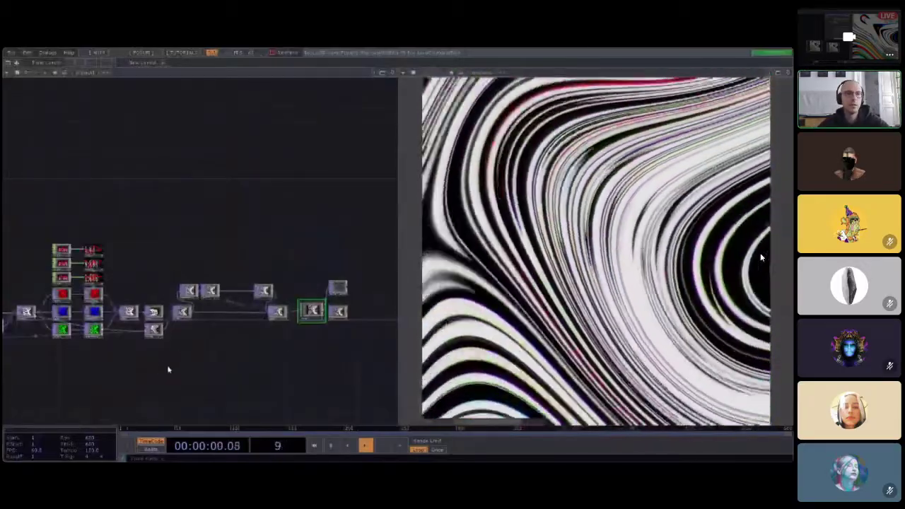
{"action": "left_click_drag", "start_coordinate": [114, 395], "coordinate": [178, 368]}
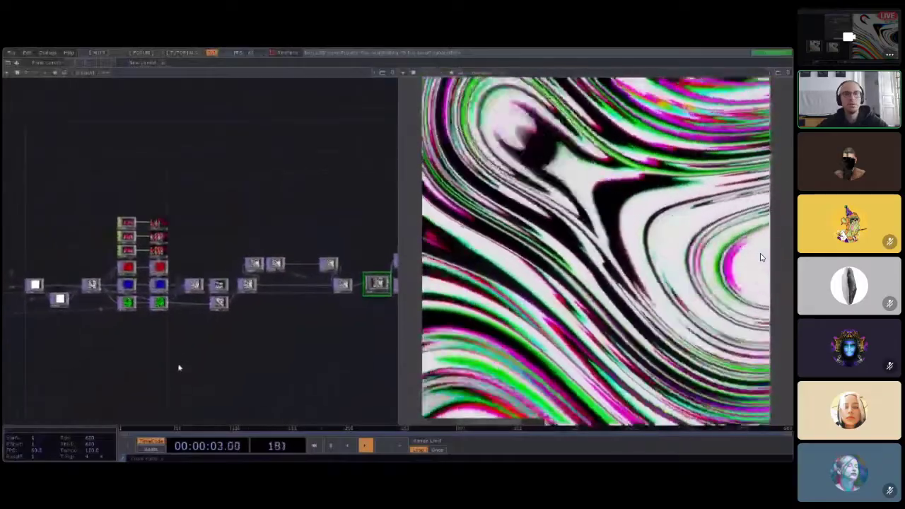